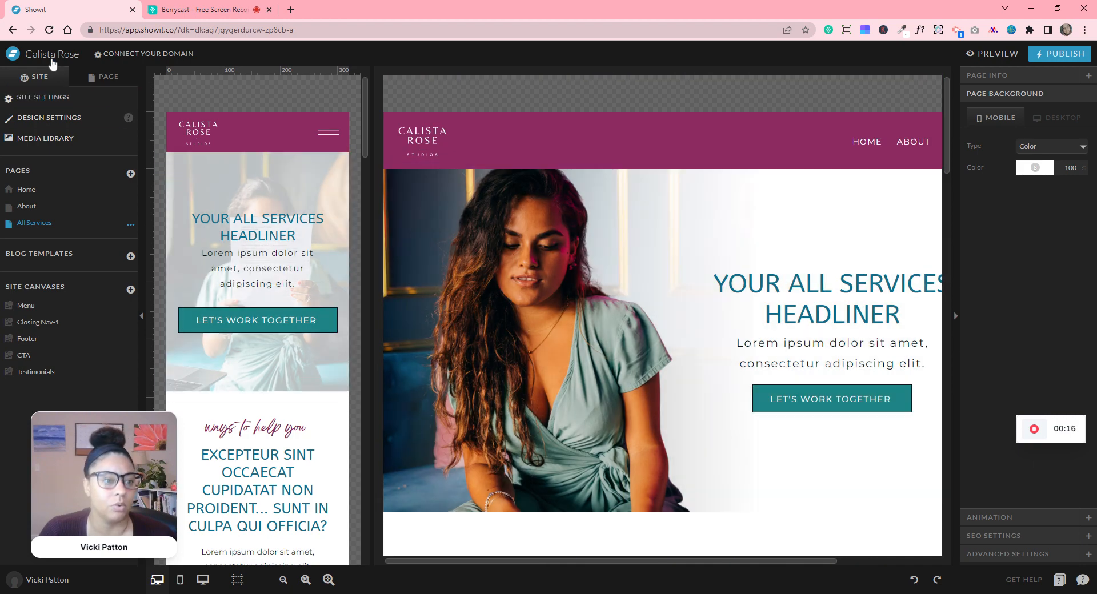
- Add a new page to the site by copying the current site's All Services page
left_click(132, 177)
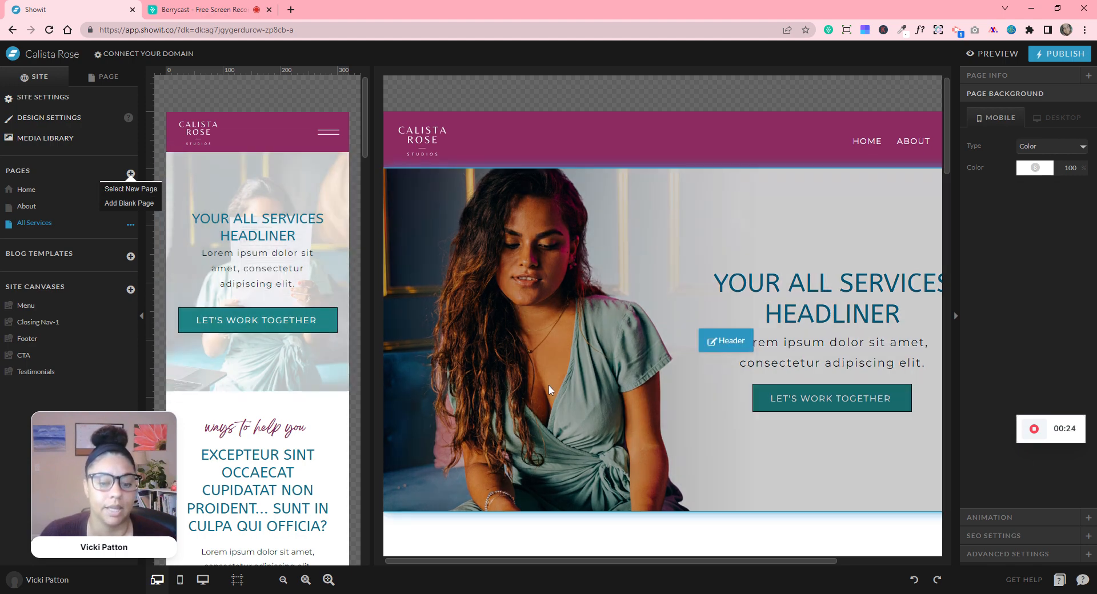
scroll(546, 386, "down", 15)
scroll(548, 388, "down", 2)
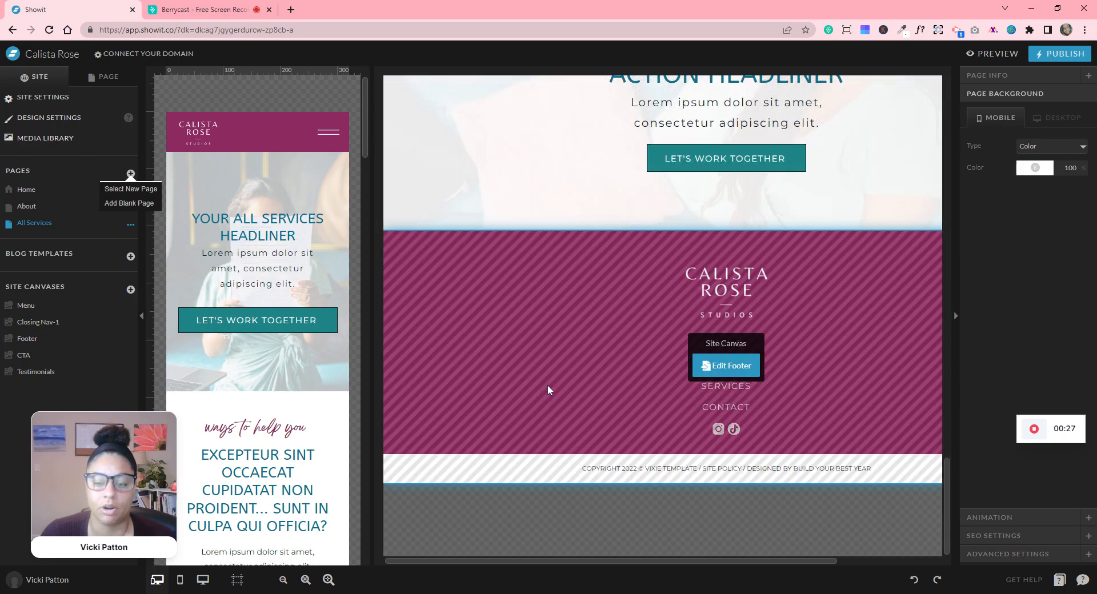
scroll(548, 386, "up", 12)
scroll(549, 383, "up", 10)
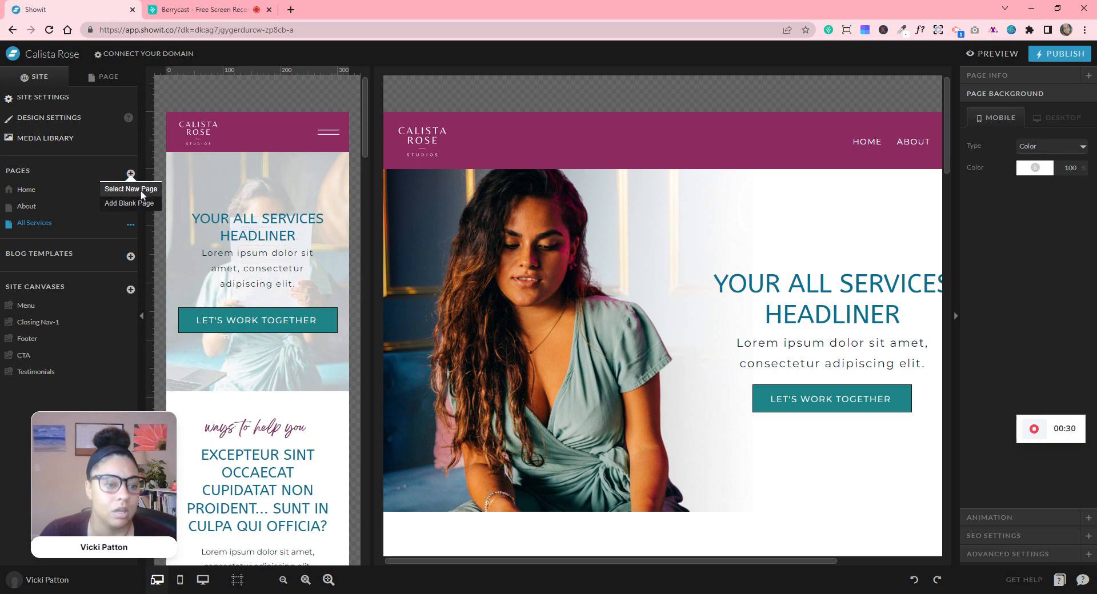
left_click(141, 192)
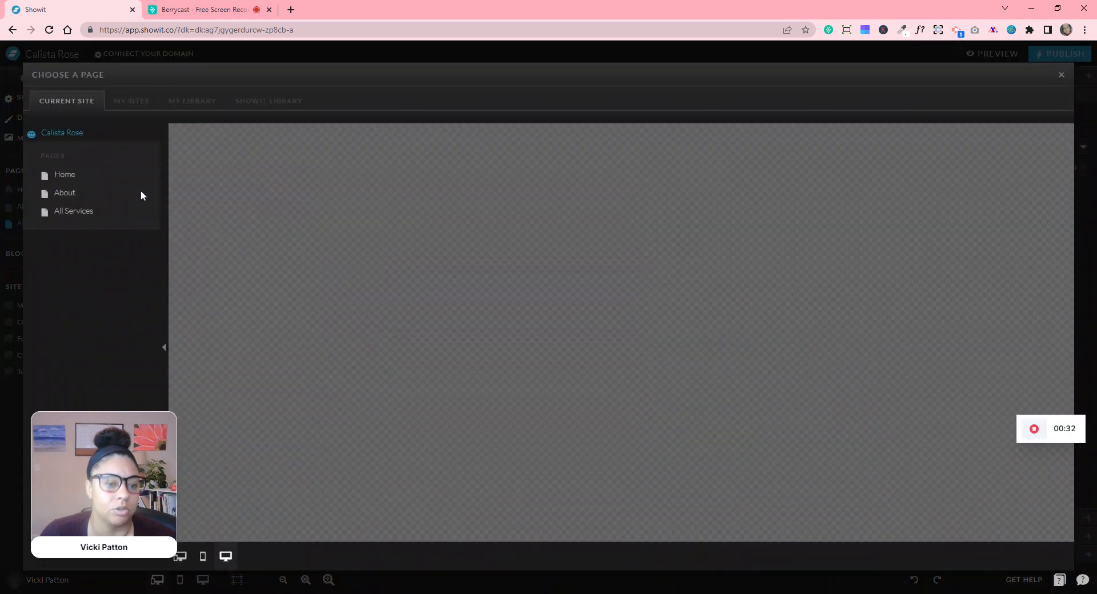
left_click(75, 212)
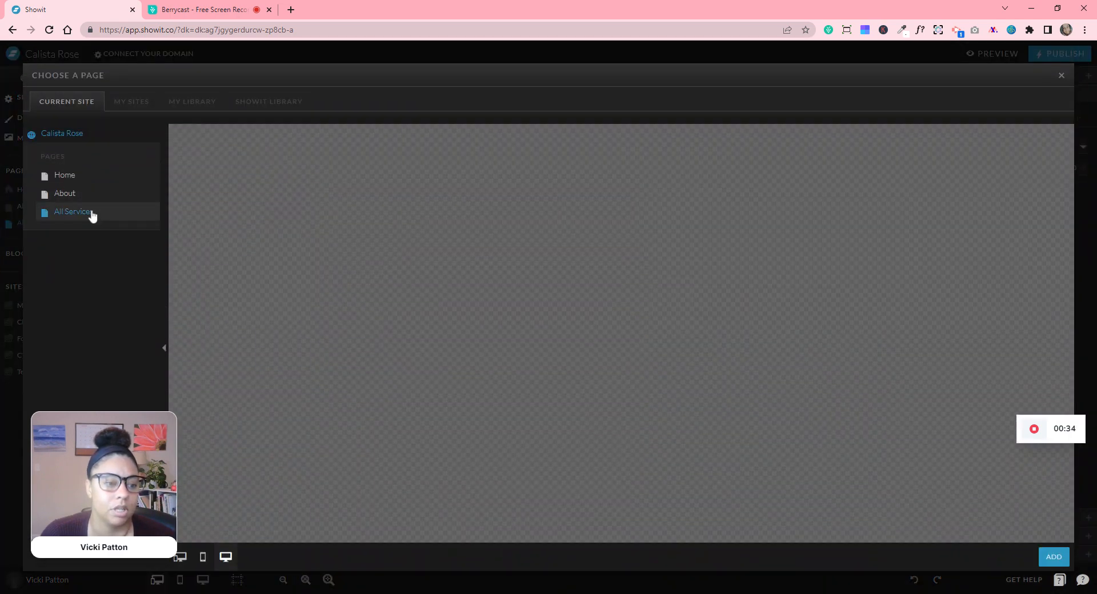
left_click(1051, 557)
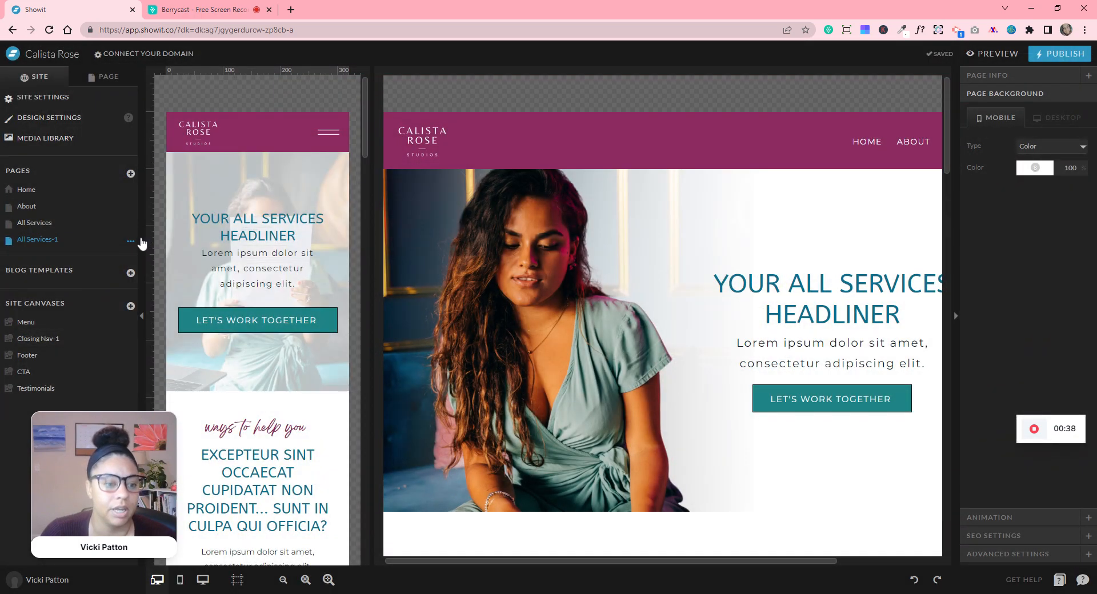
- Rename the copied All Services page as "Individual Service" and save the new name
left_click(141, 242)
left_click(135, 255)
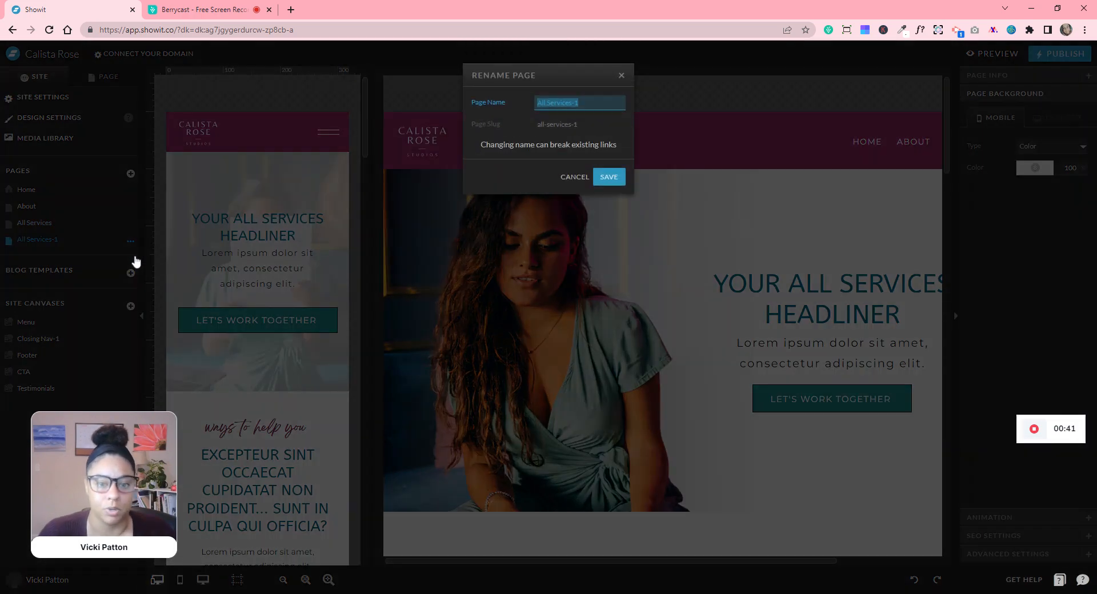
key("BackSpace")
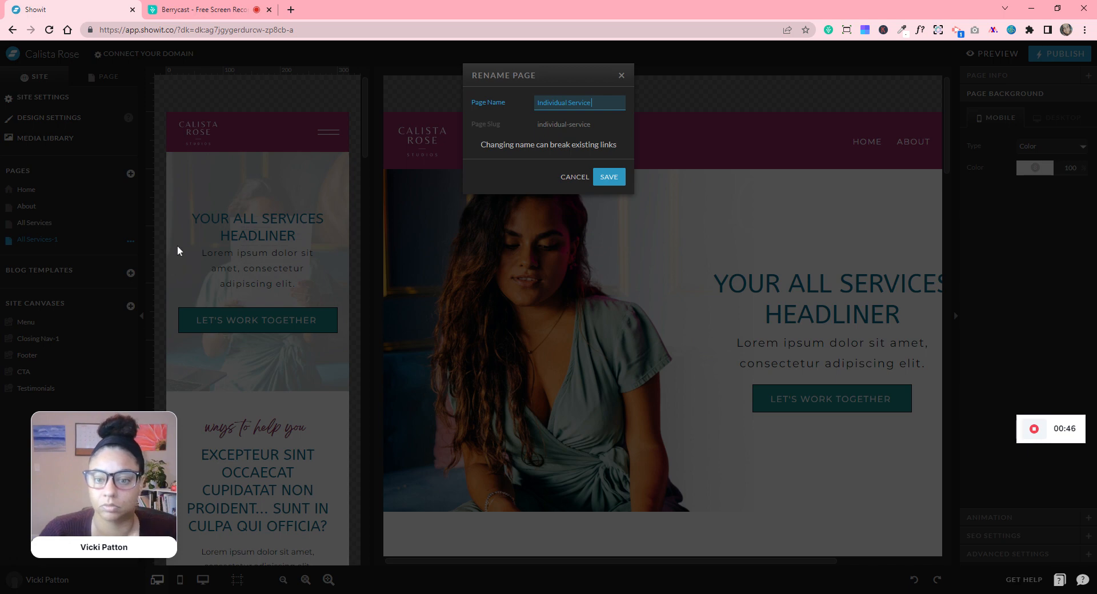
left_click(605, 180)
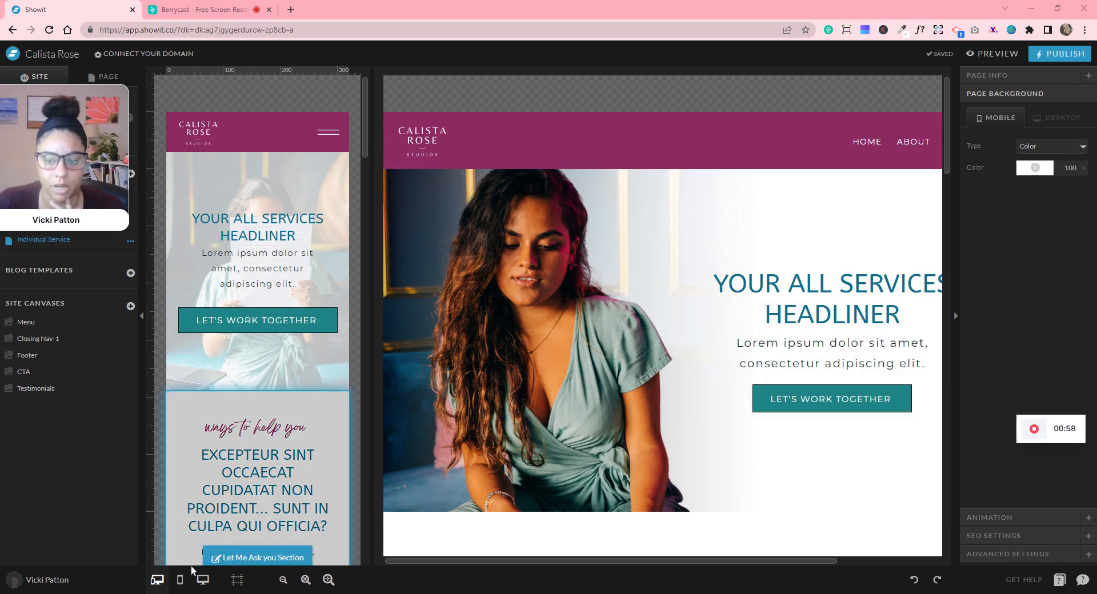
- In the desktop-only view, replace the Header canvas's background image with 1.png from the Calista Rose folder
left_click(203, 580)
left_click_drag(74, 152, 97, 501)
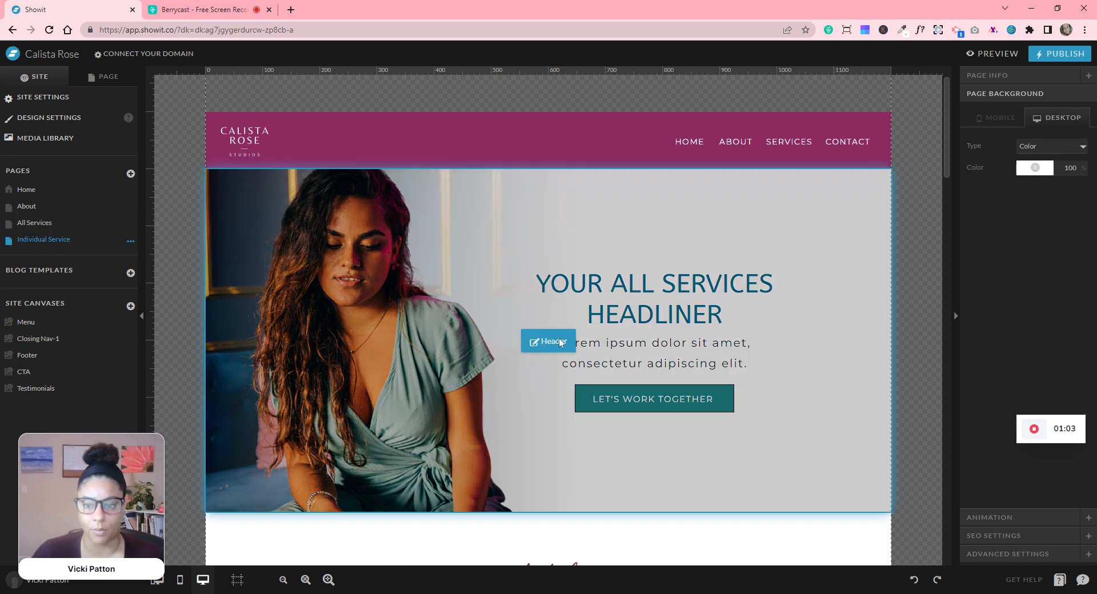
scroll(673, 353, "down", 1)
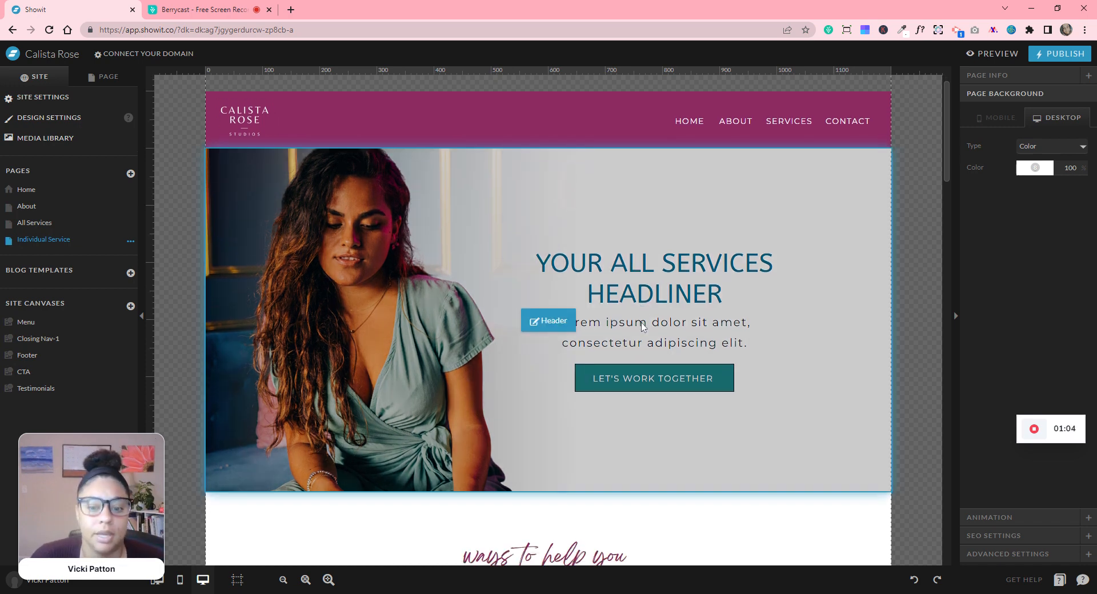
left_click(364, 170)
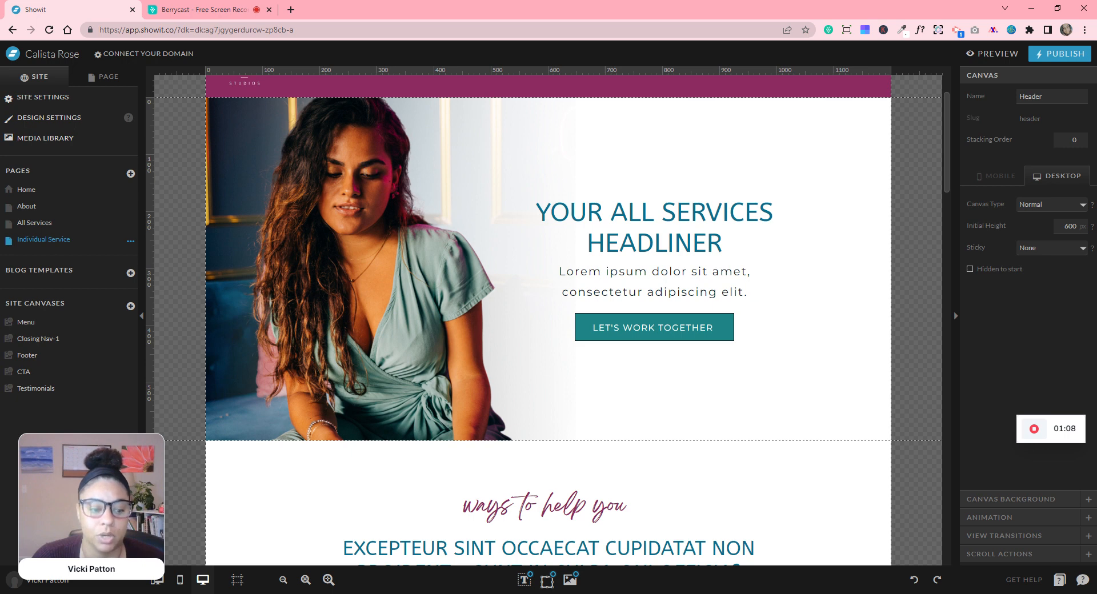
scroll(403, 204, "up", 1)
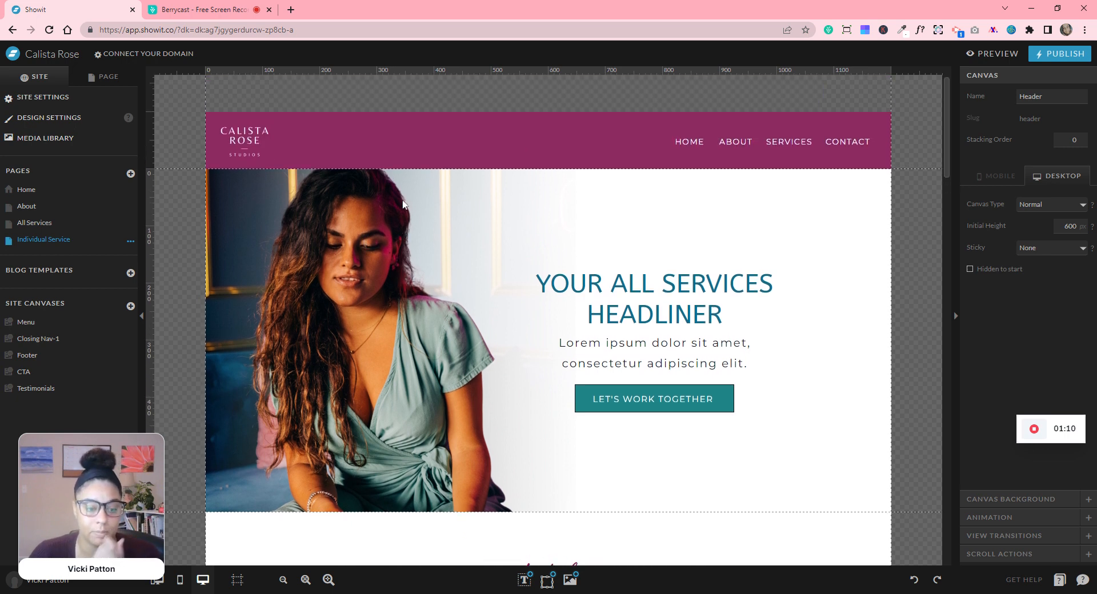
left_click(103, 76)
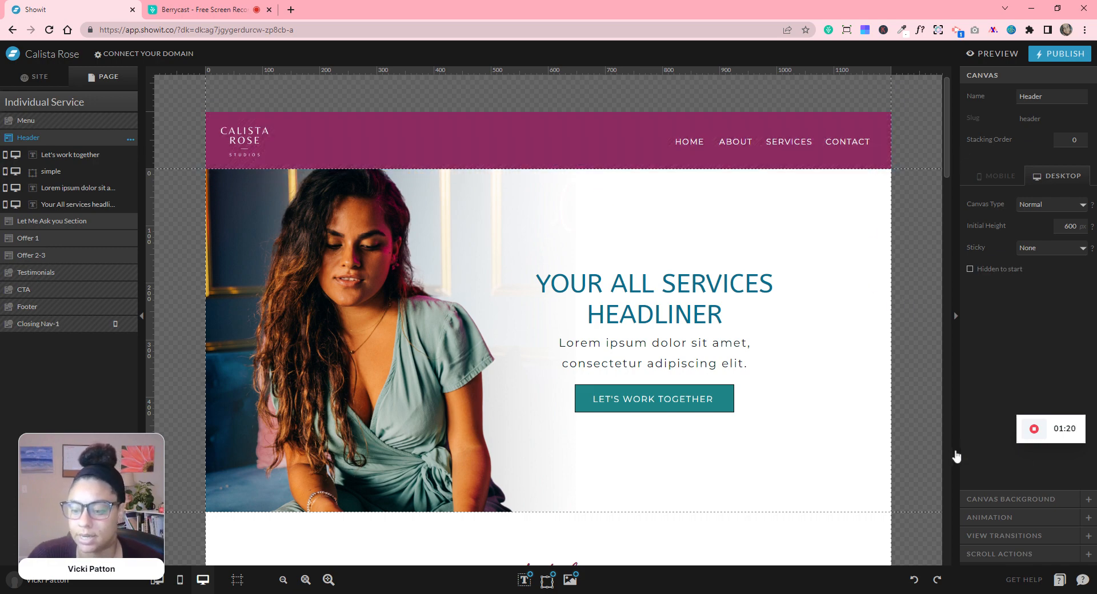
left_click(990, 507)
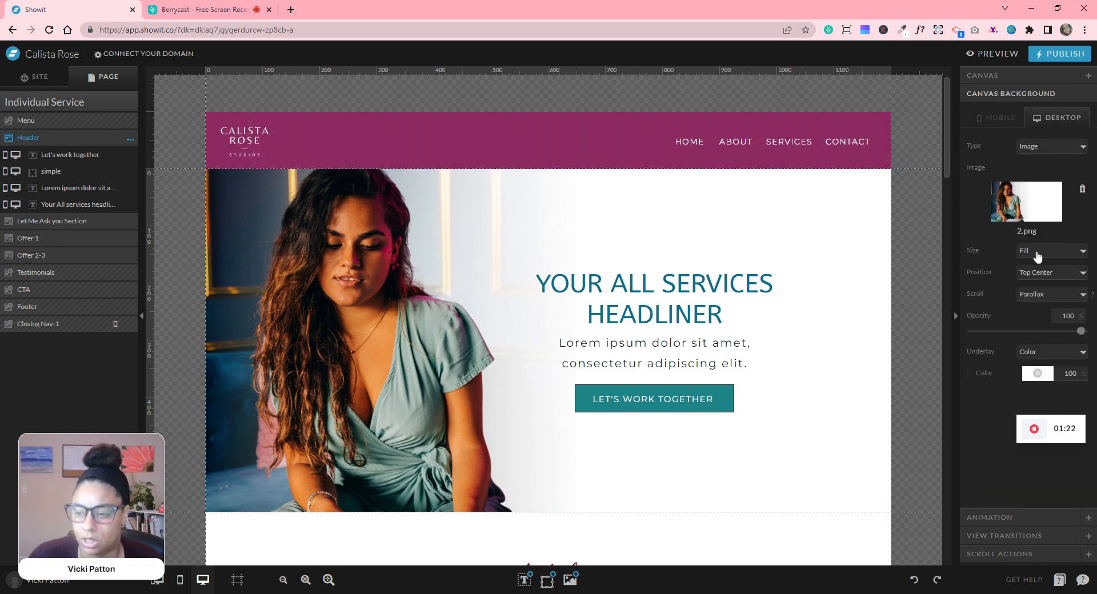
left_click(1030, 209)
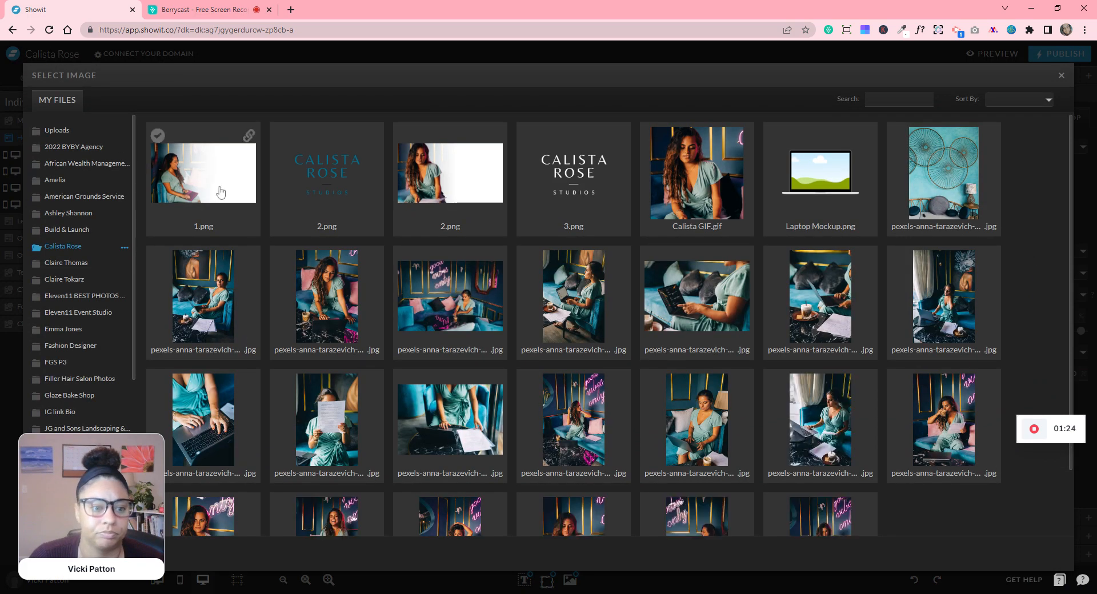
left_click(221, 190)
double_click(228, 164)
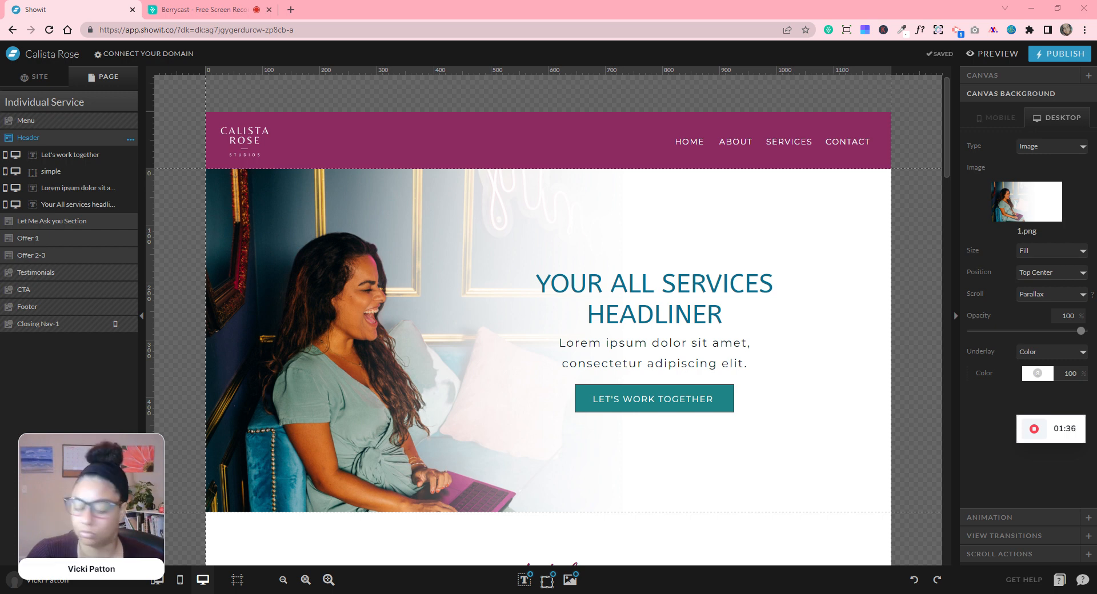
- Change the header's headline text to "Your individual service headliner"
left_click(651, 309)
double_click(648, 307)
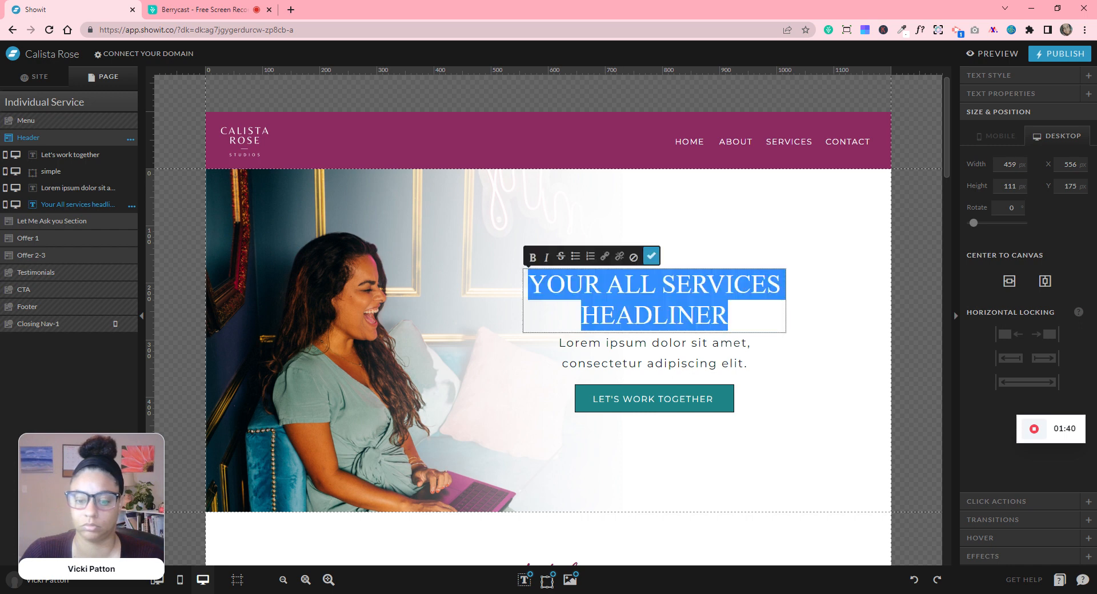
type("YOUR INDIVIDUAL SERVICE HEADLINER")
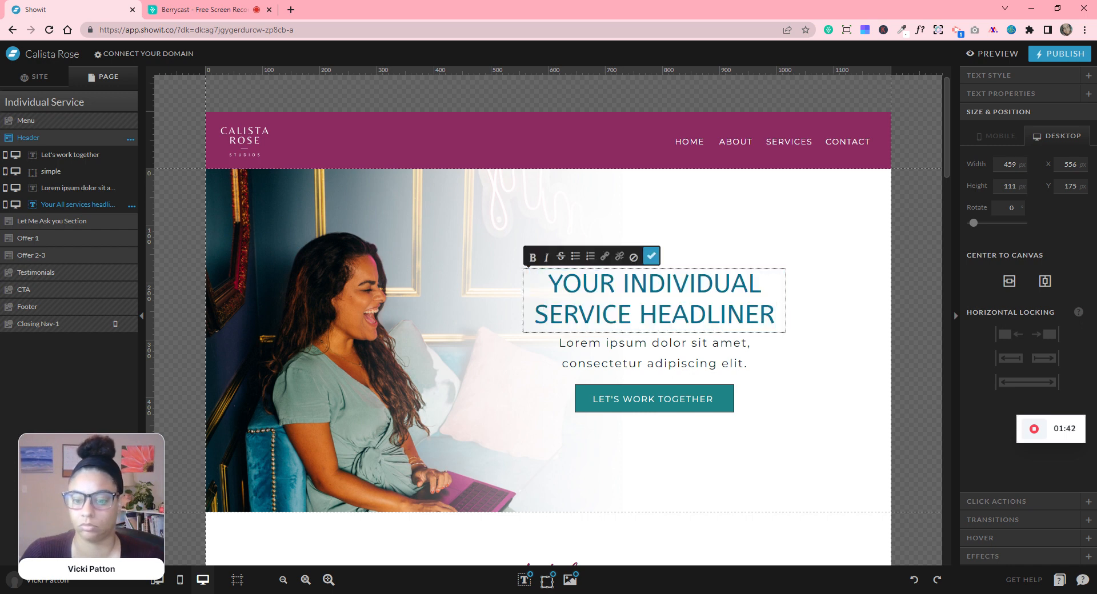
left_click(842, 416)
- Extend the height of the Let Me Ask you Section canvas to about 854 px
scroll(843, 417, "down", 5)
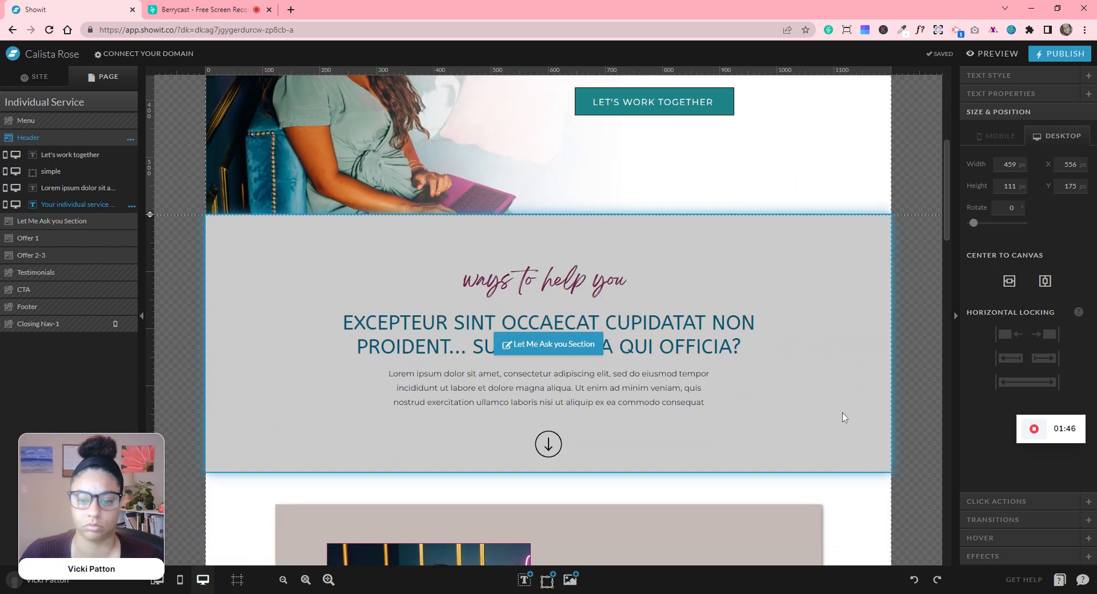
left_click(594, 291)
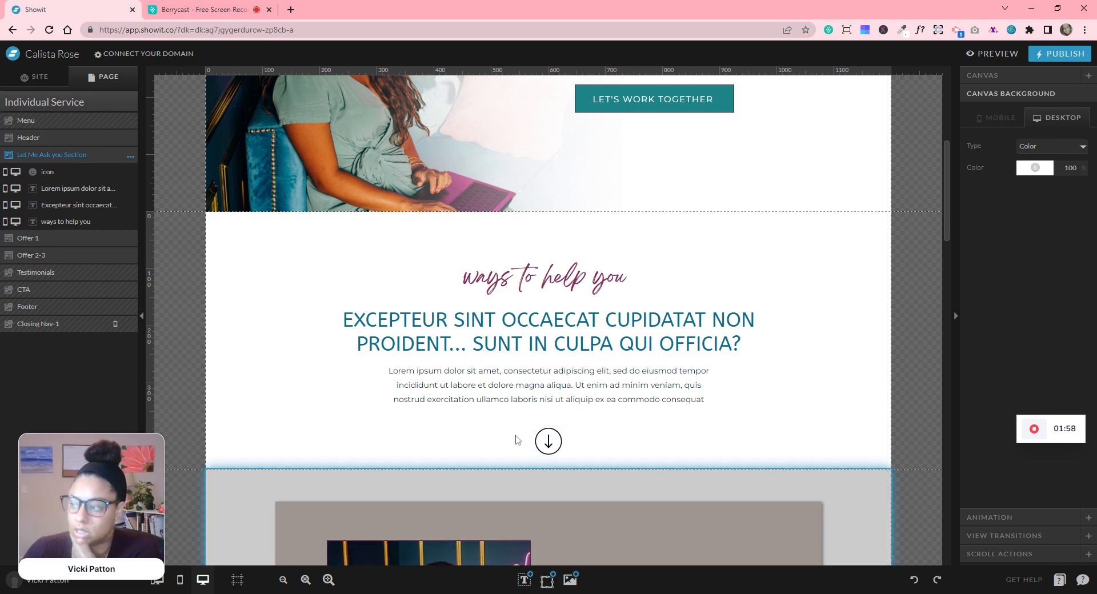
left_click_drag(129, 487, 105, 526)
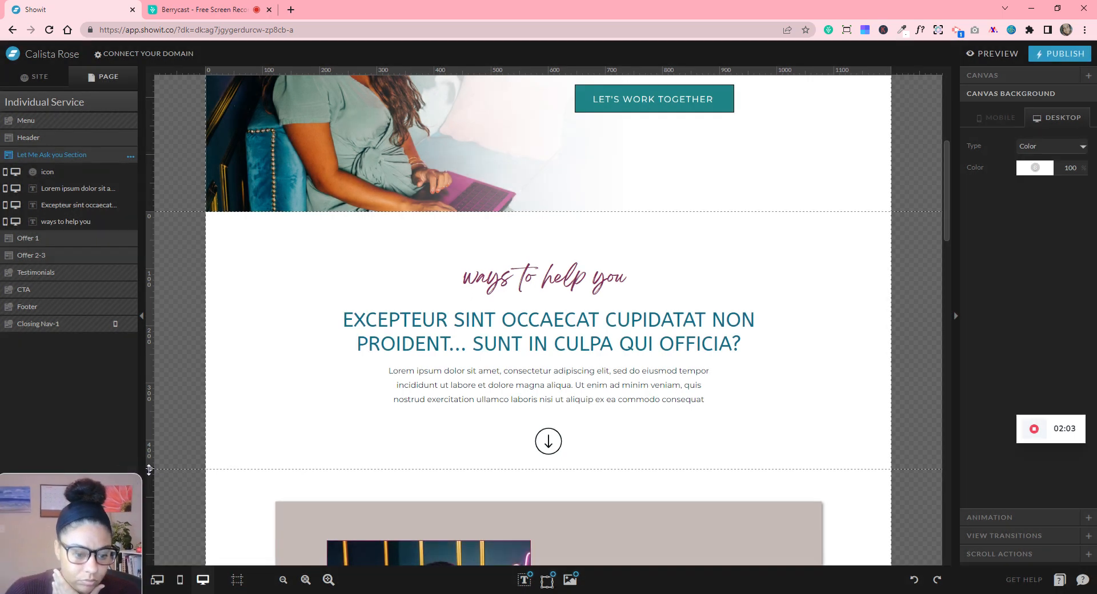
left_click_drag(129, 486, 159, 546)
scroll(295, 359, "down", 5)
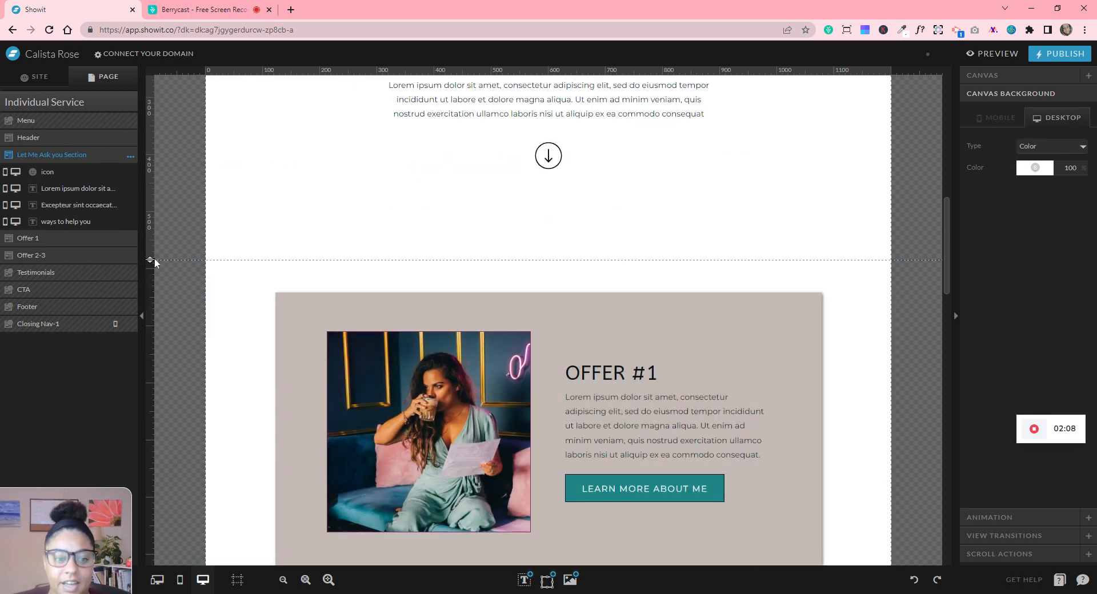
left_click_drag(152, 260, 183, 412)
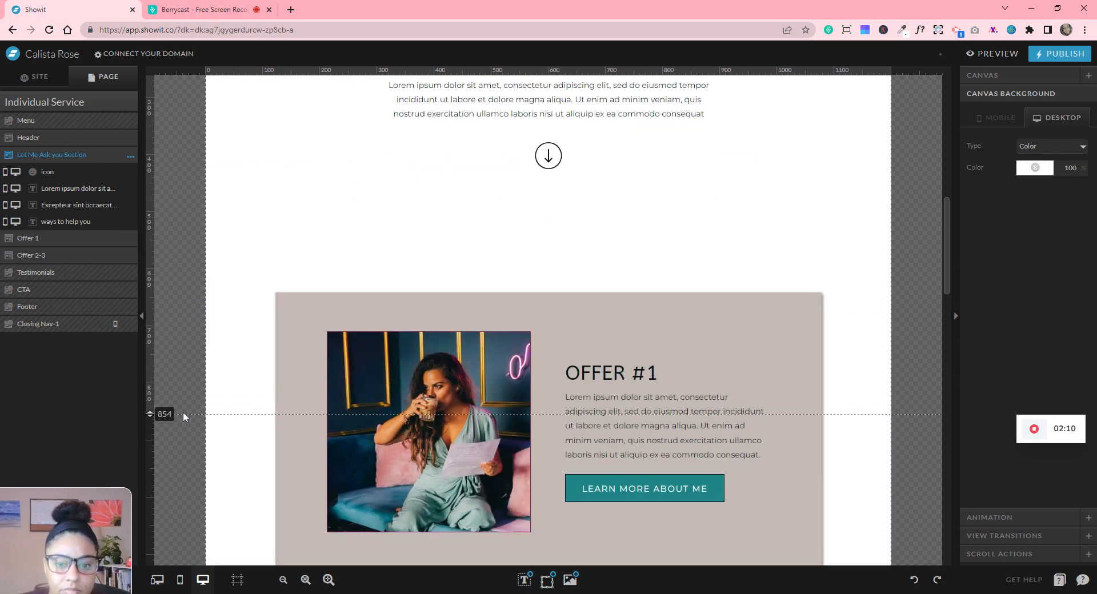
scroll(618, 314, "up", 1)
scroll(618, 314, "up", 2)
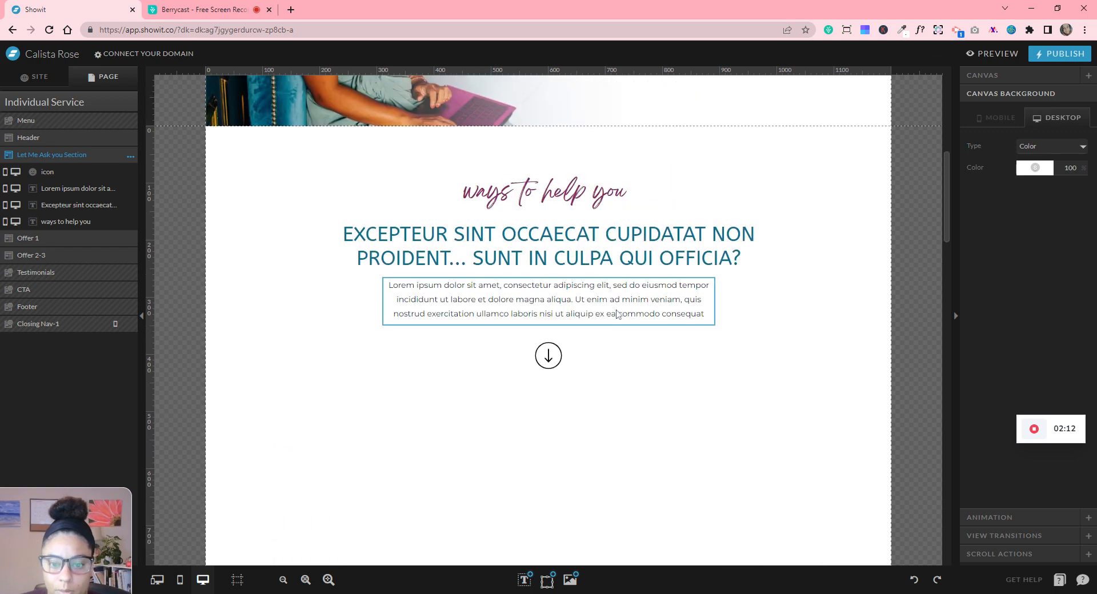
- Move the "ways to help you" script text down into the empty space below the arrow icon
left_click(549, 194)
left_click_drag(574, 398, 560, 443)
left_click(517, 196)
- Raise the section's heading and paragraph toward the canvas's upper edge and place the arrow icon lower, at about Y 404
left_click_drag(534, 181, 574, 369)
left_click_drag(563, 247, 560, 218)
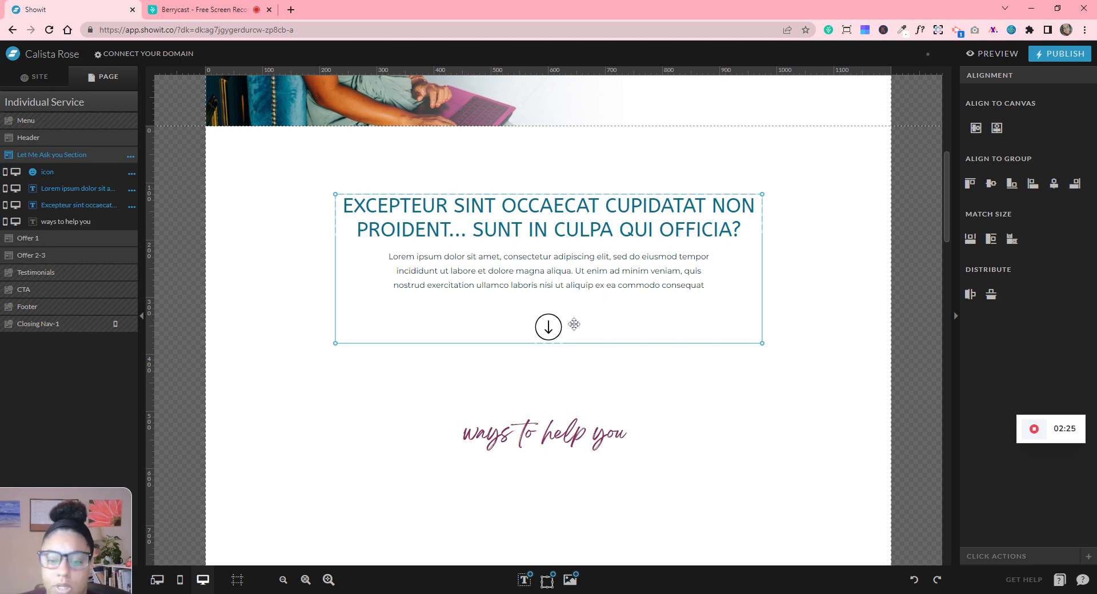
left_click(627, 384)
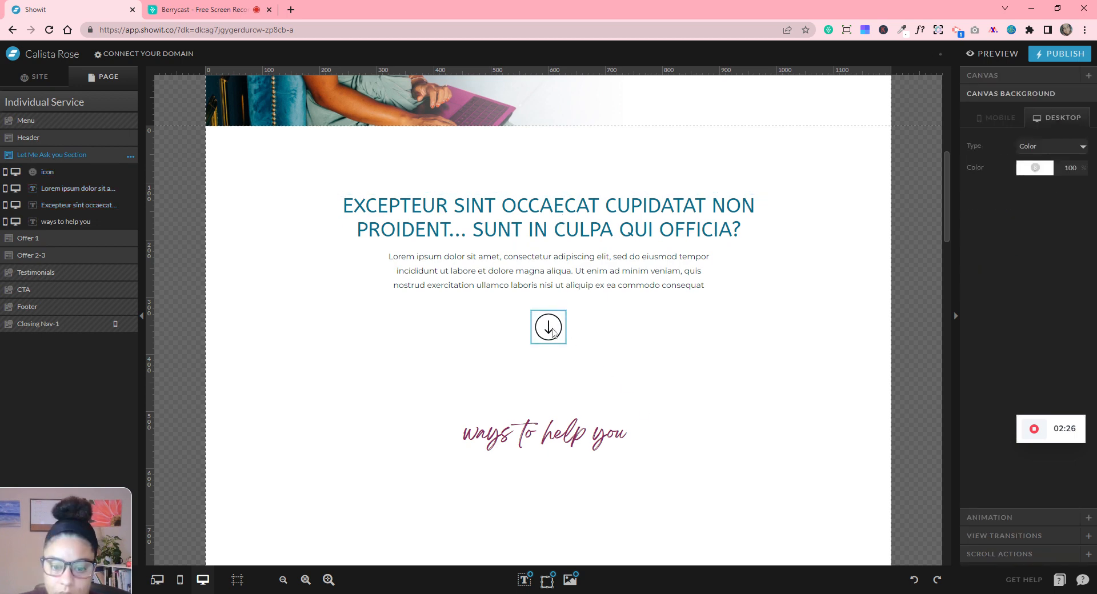
left_click_drag(547, 327, 552, 375)
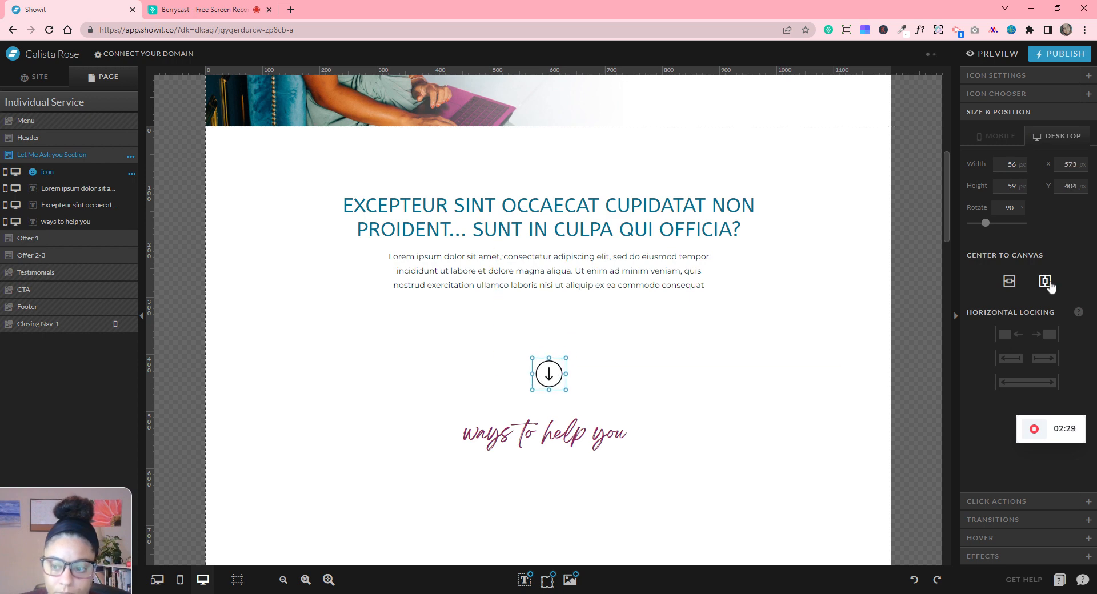
- Duplicate the lorem ipsum paragraph and place the copy between the original and the arrow icon, at about X 304, Y 304
left_click(628, 269)
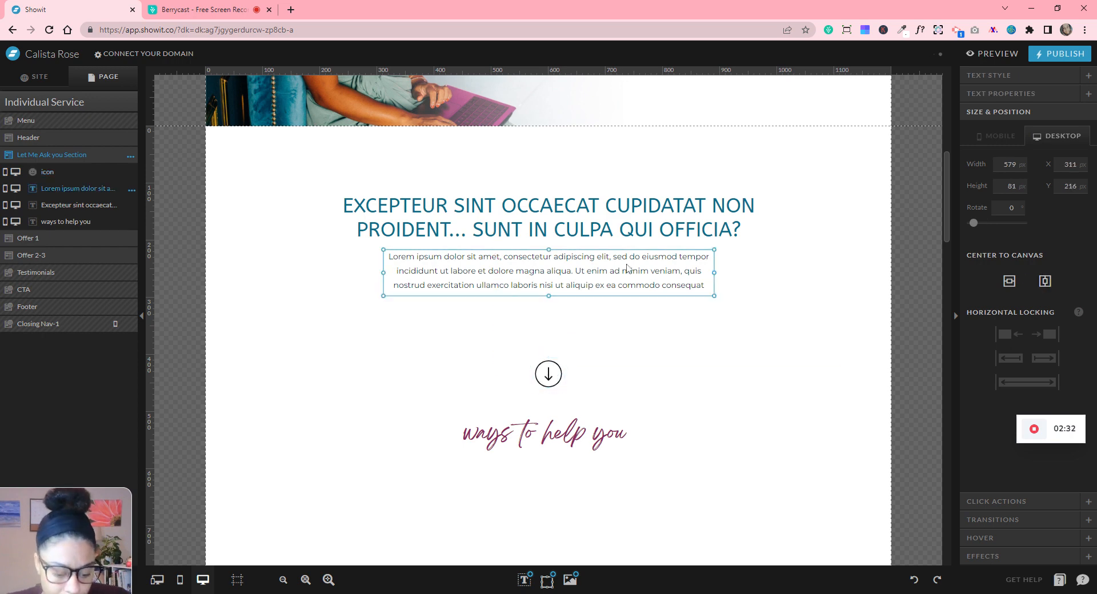
key("ctrl+d")
left_click_drag(610, 267, 608, 311)
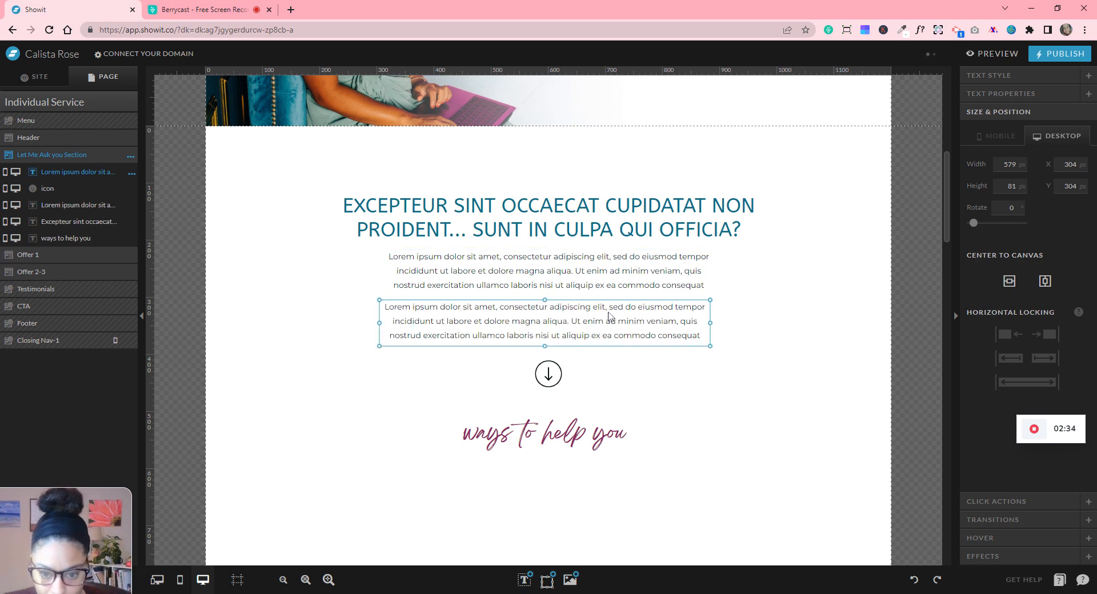
- Replace the duplicated paragraph's text with "Introducing" and set its text size to 18
double_click(608, 311)
double_click(607, 315)
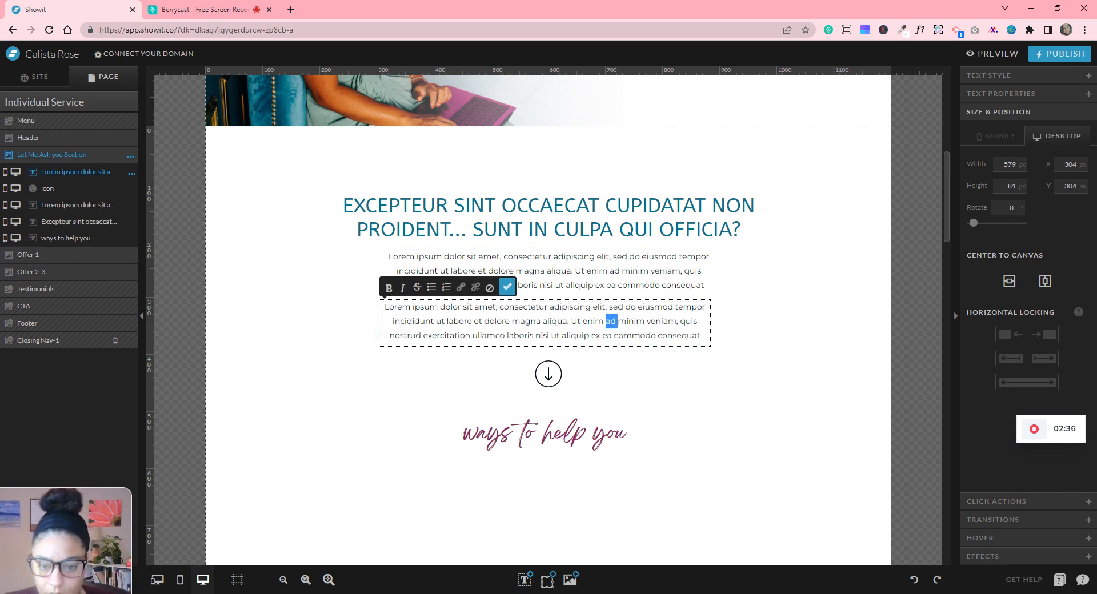
key("ctrl+a")
key("BackSpace")
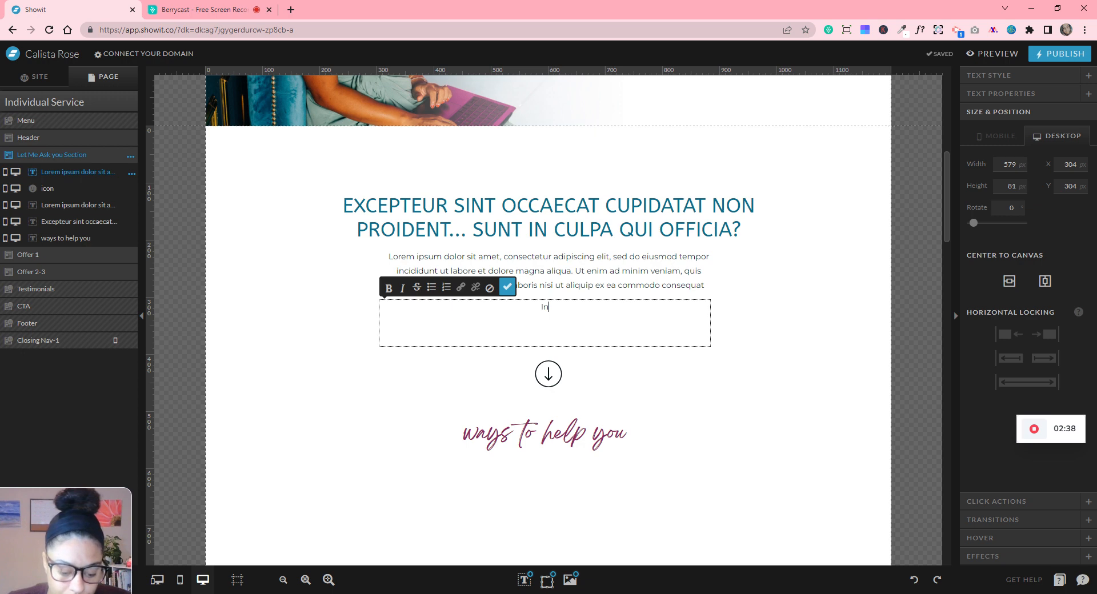
type("Introducing")
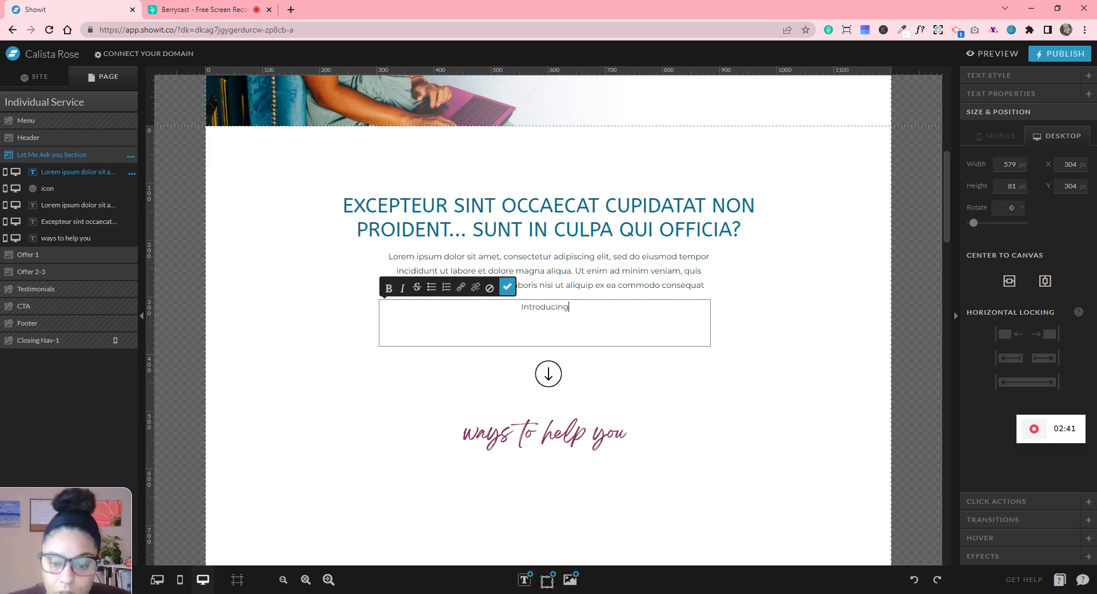
left_click(989, 80)
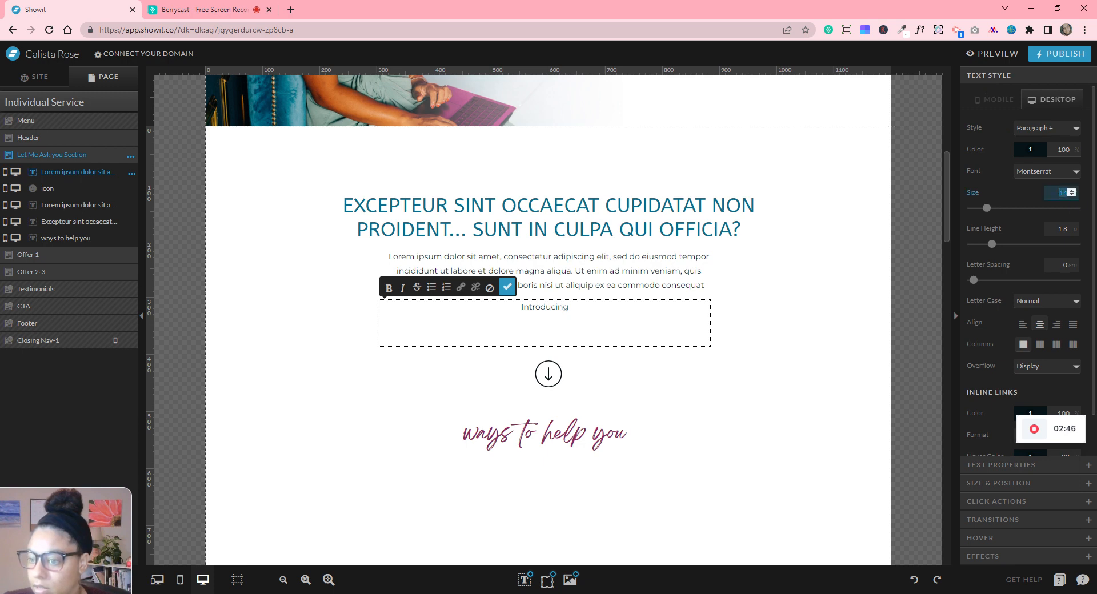
type("18")
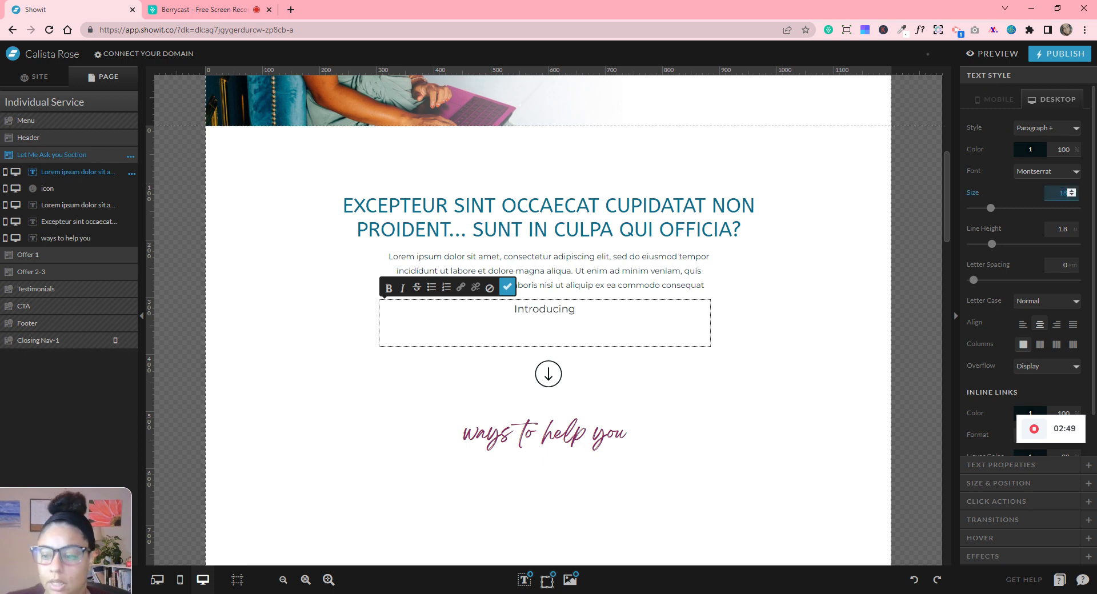
left_click(1035, 184)
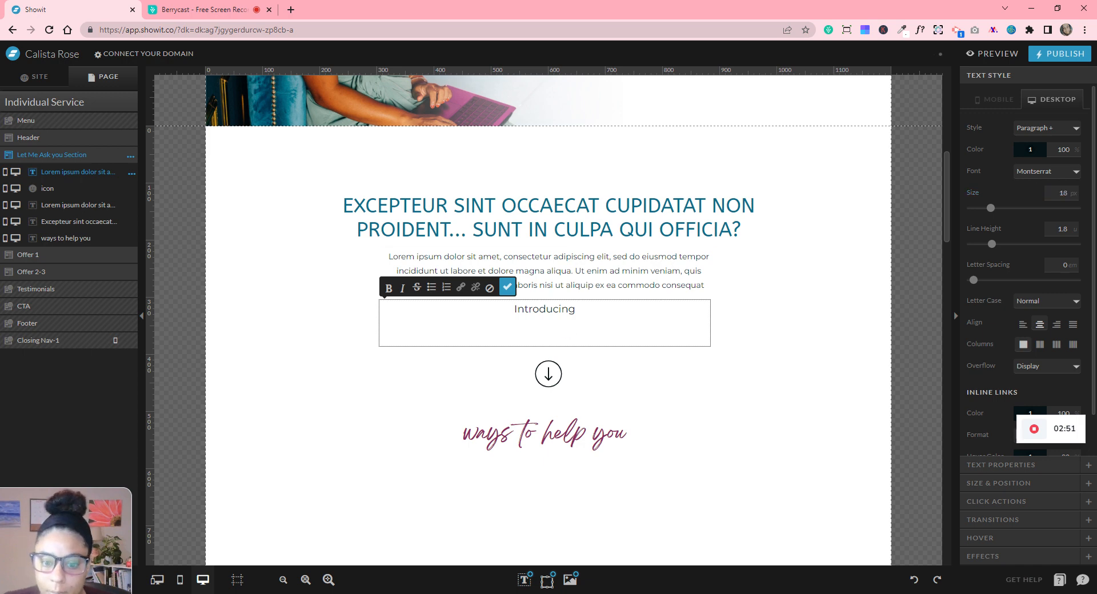
left_click(1034, 309)
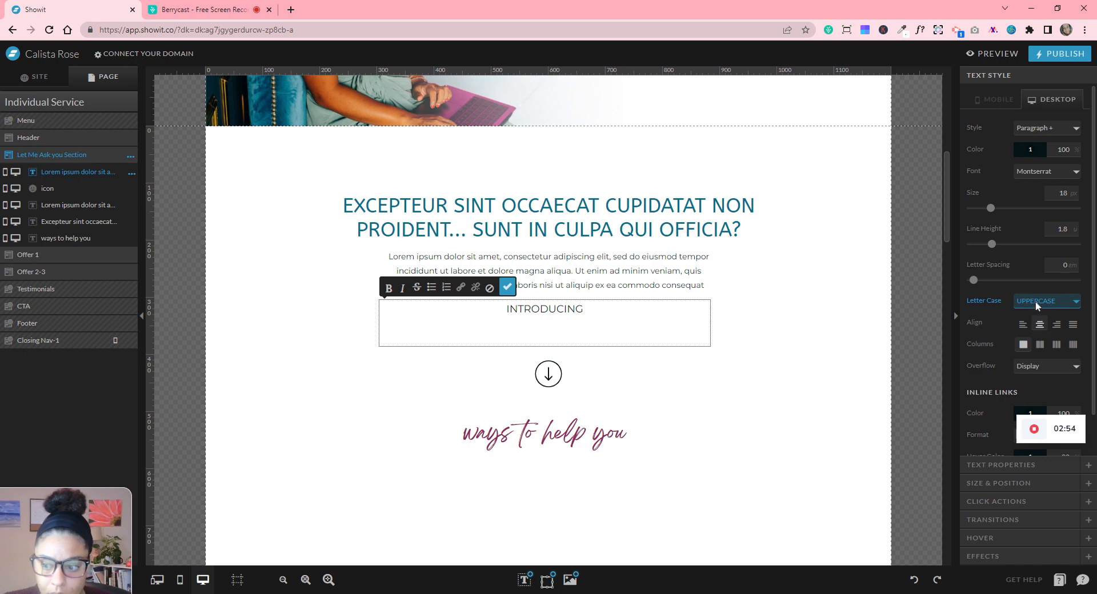
left_click(1042, 317)
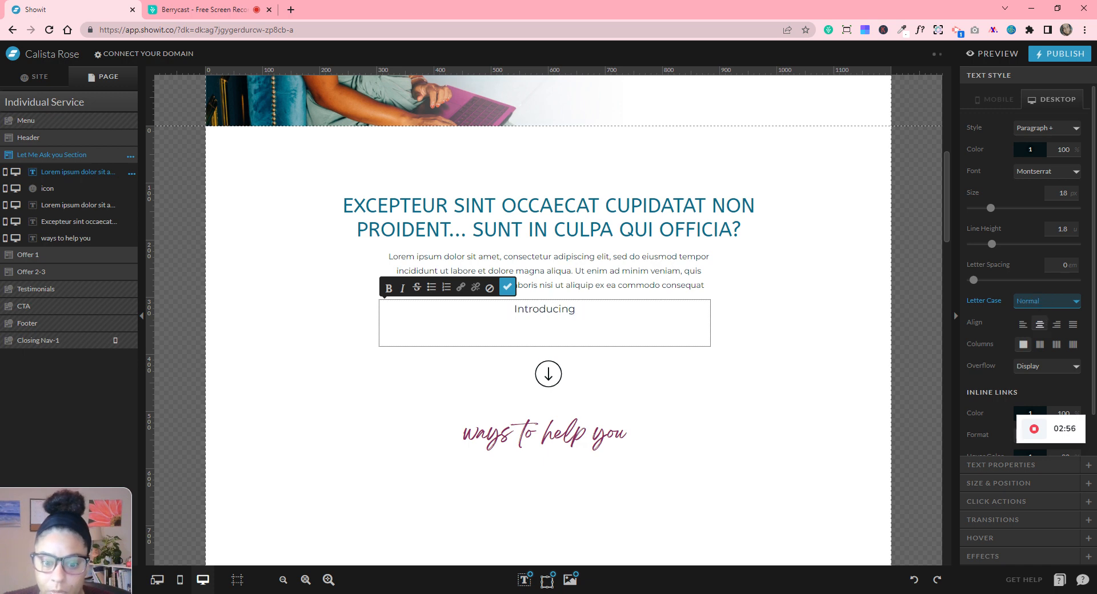
- Finish editing the "Introducing" text, shrink its text box to about 33 px high, and center it horizontally on the canvas
left_click(507, 286)
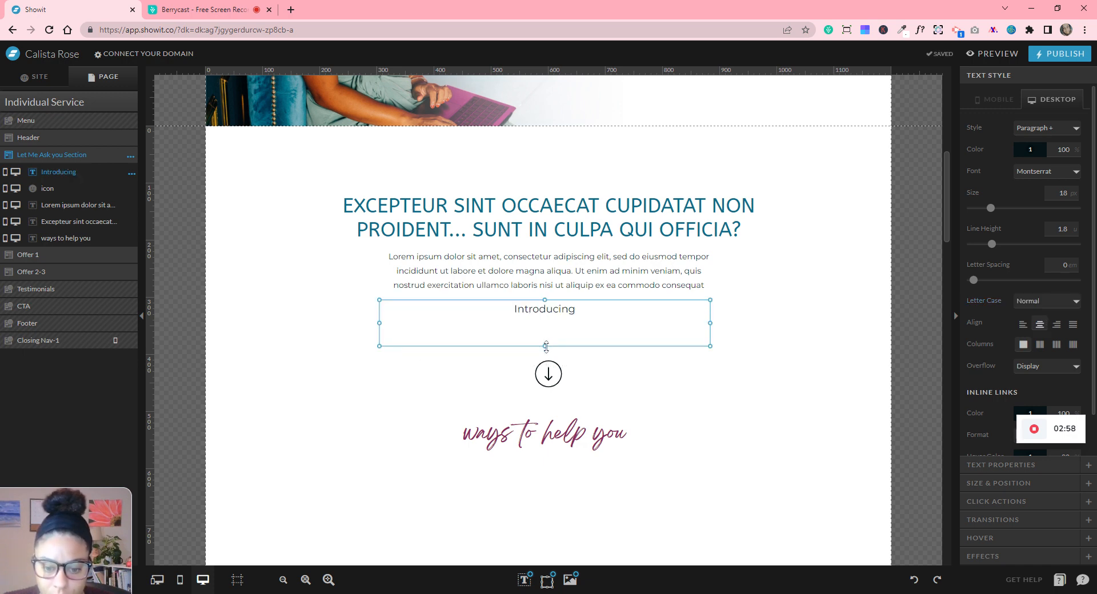
left_click_drag(547, 347, 545, 313)
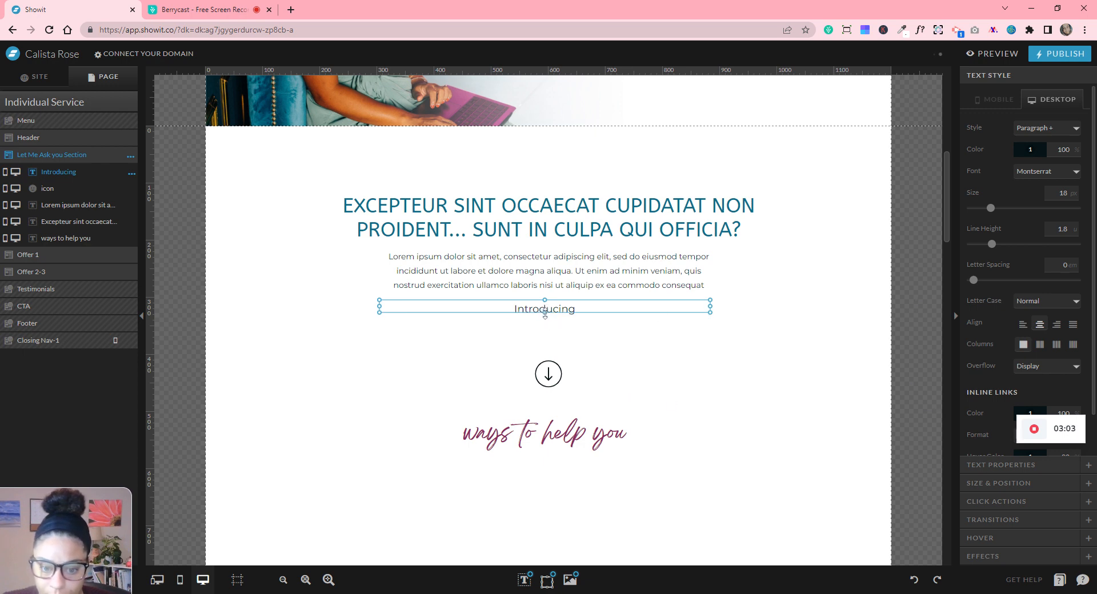
left_click_drag(546, 318, 546, 319)
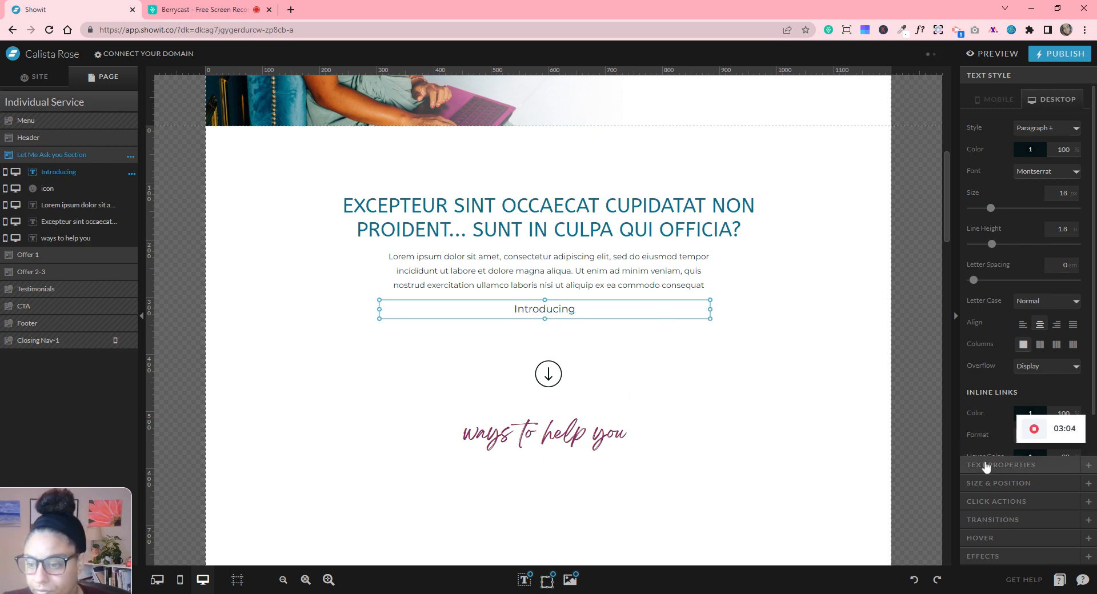
left_click(655, 349)
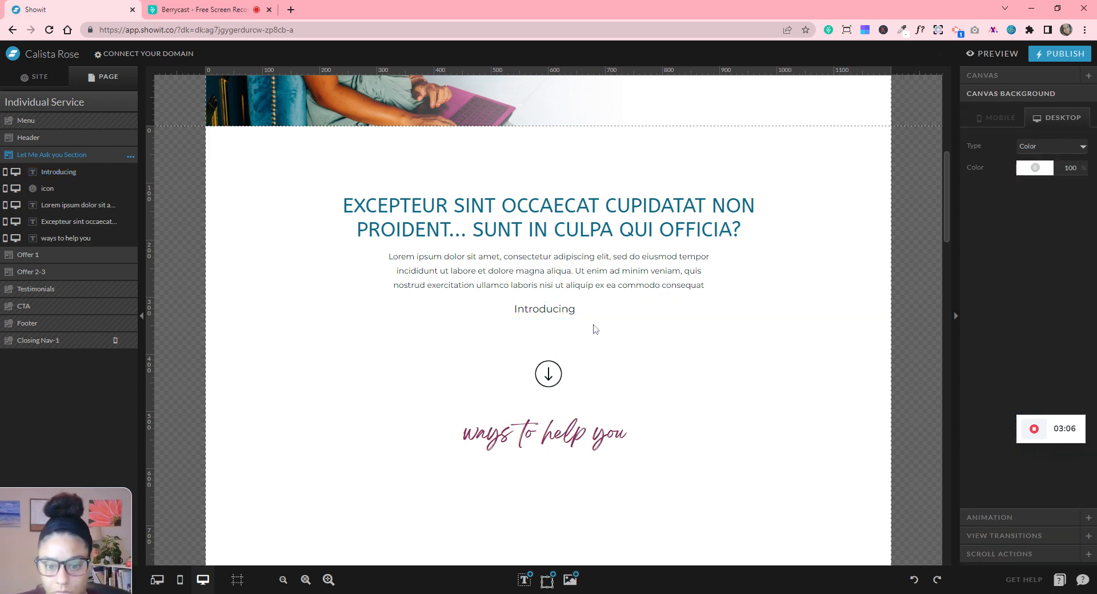
left_click(574, 313)
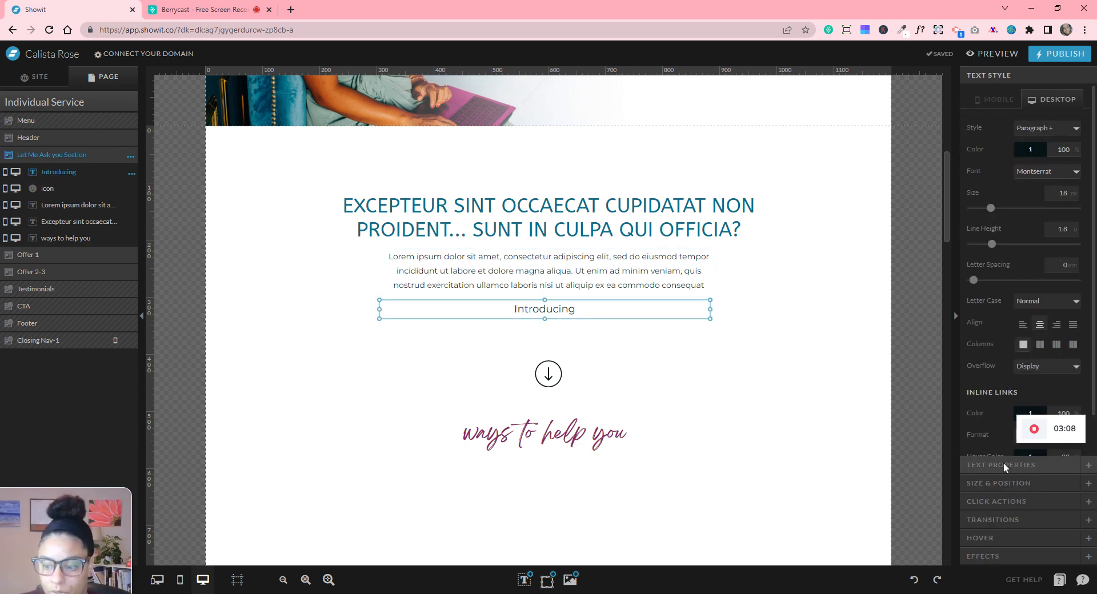
left_click(1015, 484)
left_click(1044, 283)
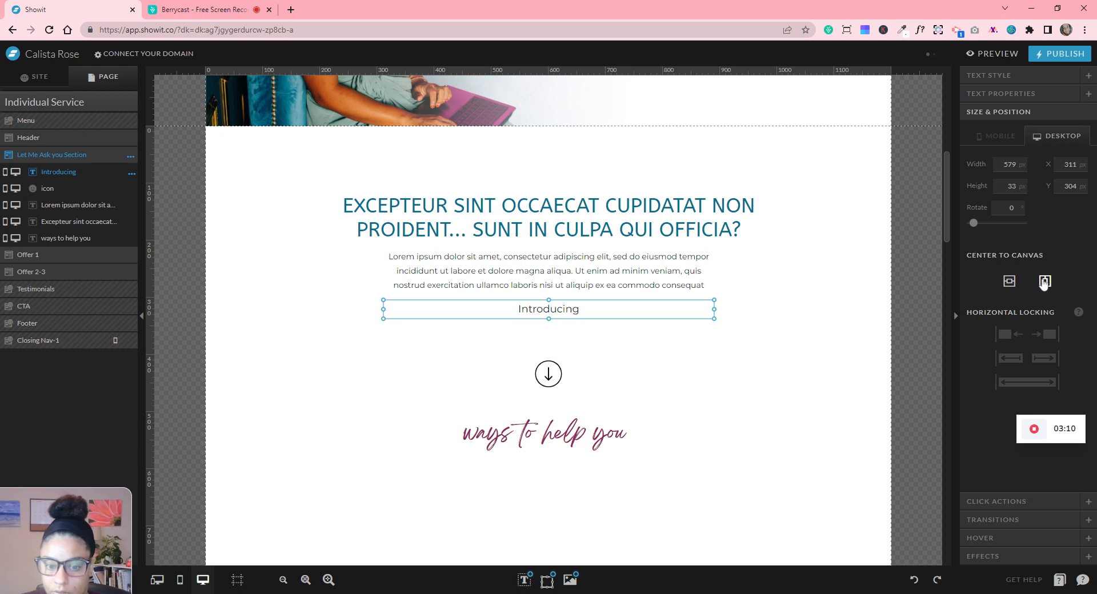
- Raise the arrow icon to about Y 352 and place a duplicate of "Introducing" beneath it at about X 311, Y 442
left_click(750, 346)
left_click_drag(745, 346, 554, 344)
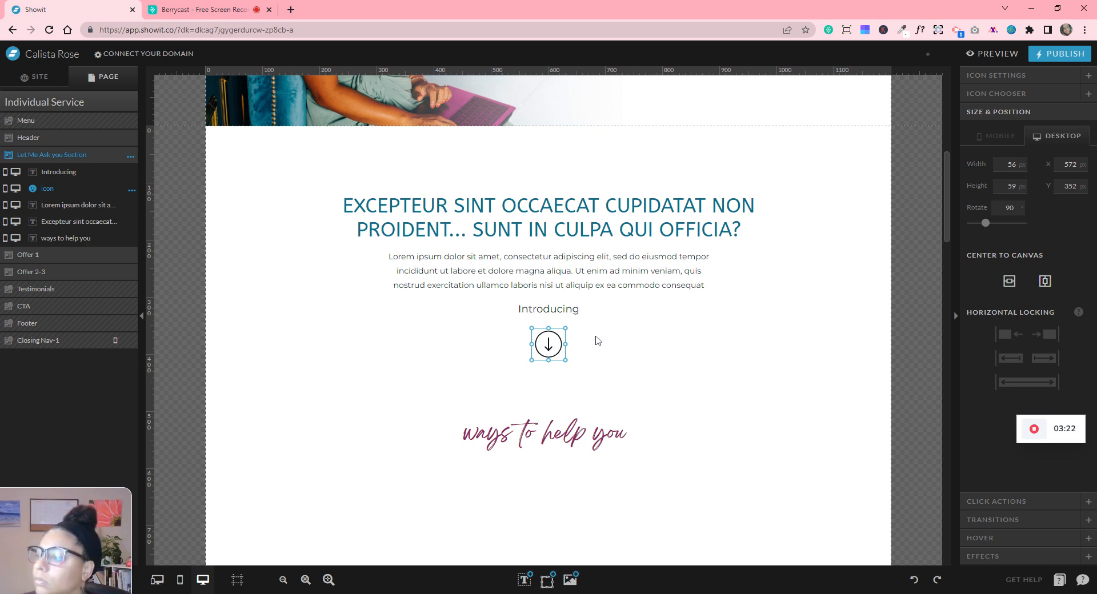
left_click(560, 318)
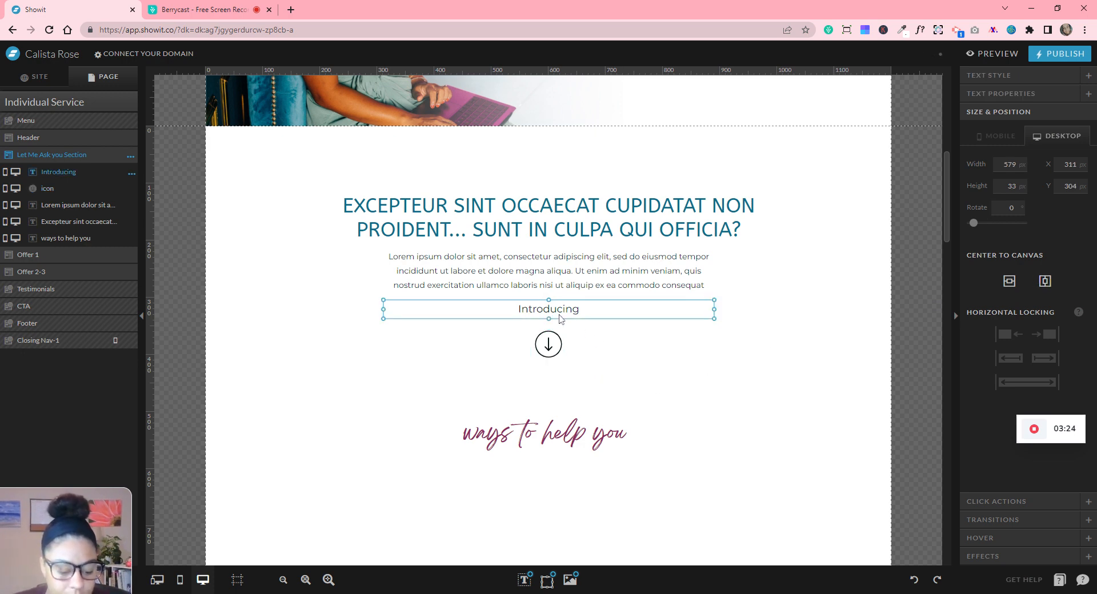
key("ctrl+d")
left_click_drag(584, 312, 584, 390)
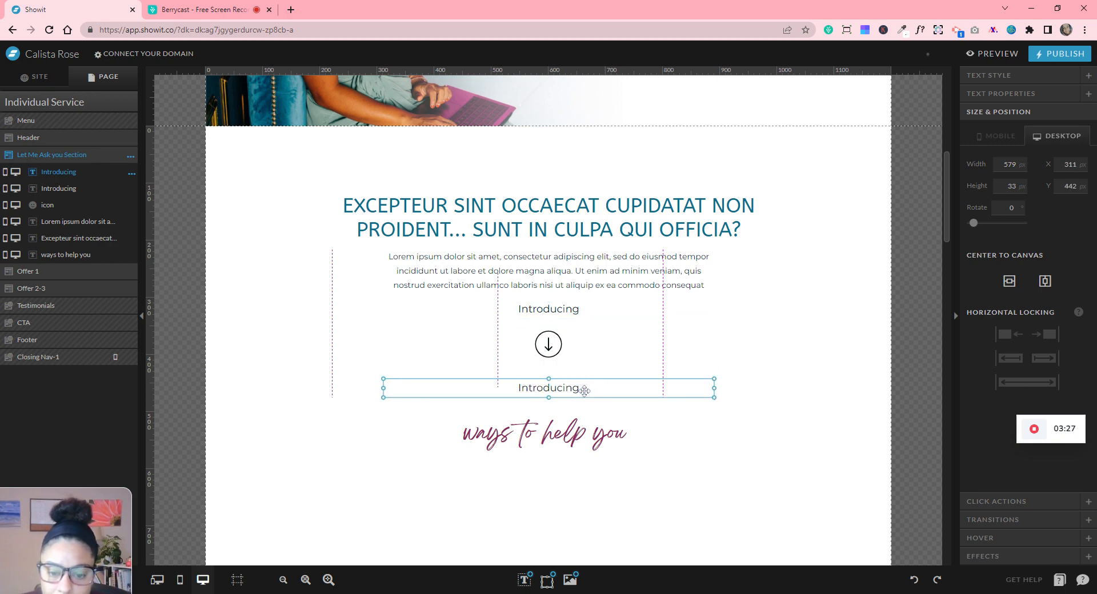
- Set the duplicated "Introducing" text below the arrow icon to size 25 and uppercase letter case
left_click(1006, 77)
left_click(1059, 192)
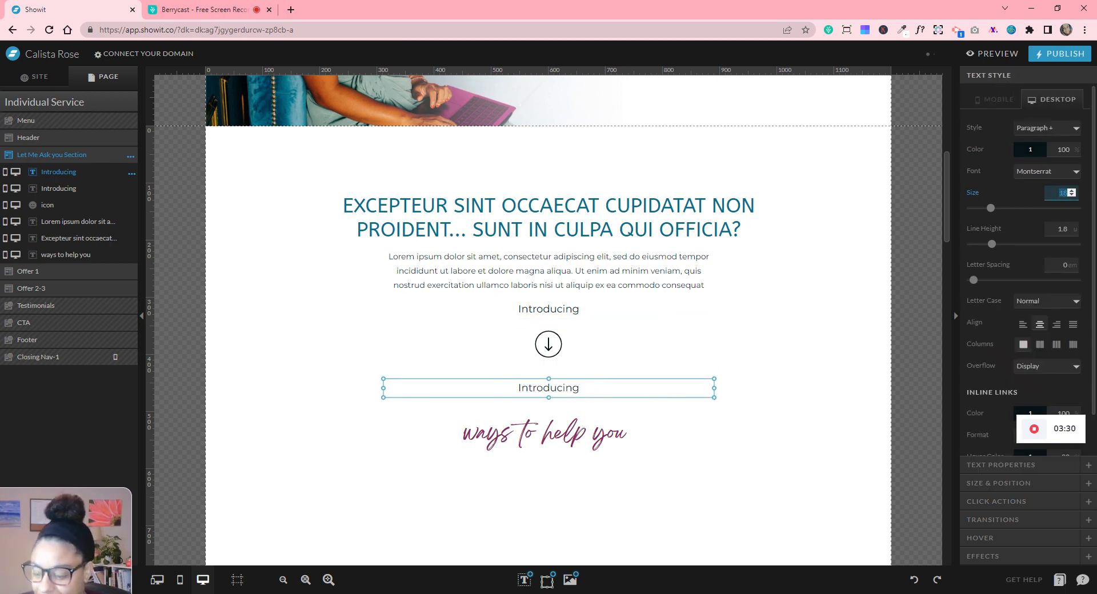
type("25")
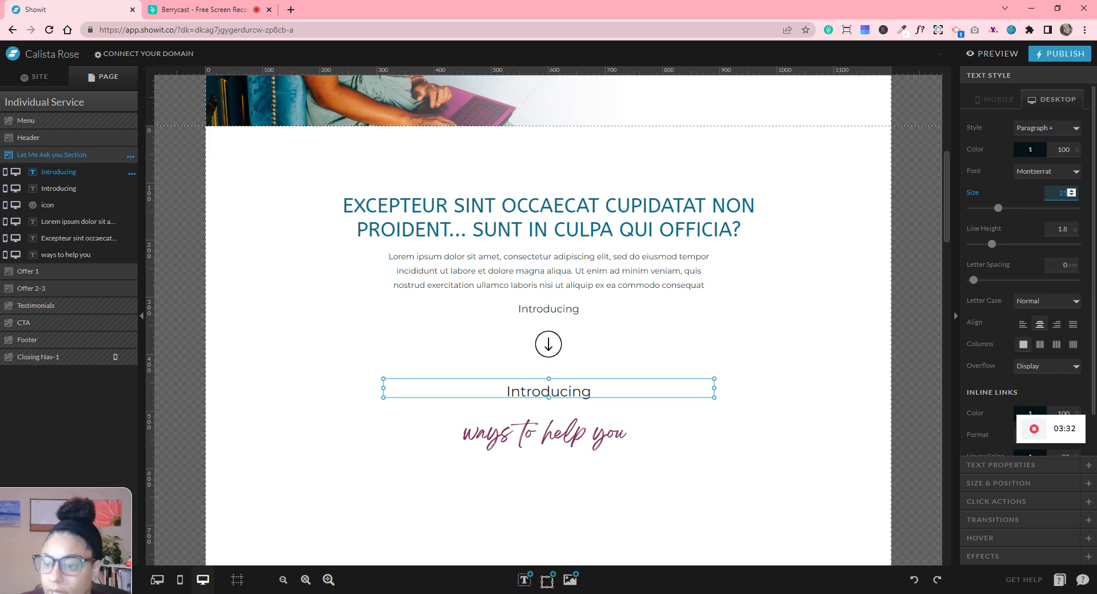
left_click(1051, 310)
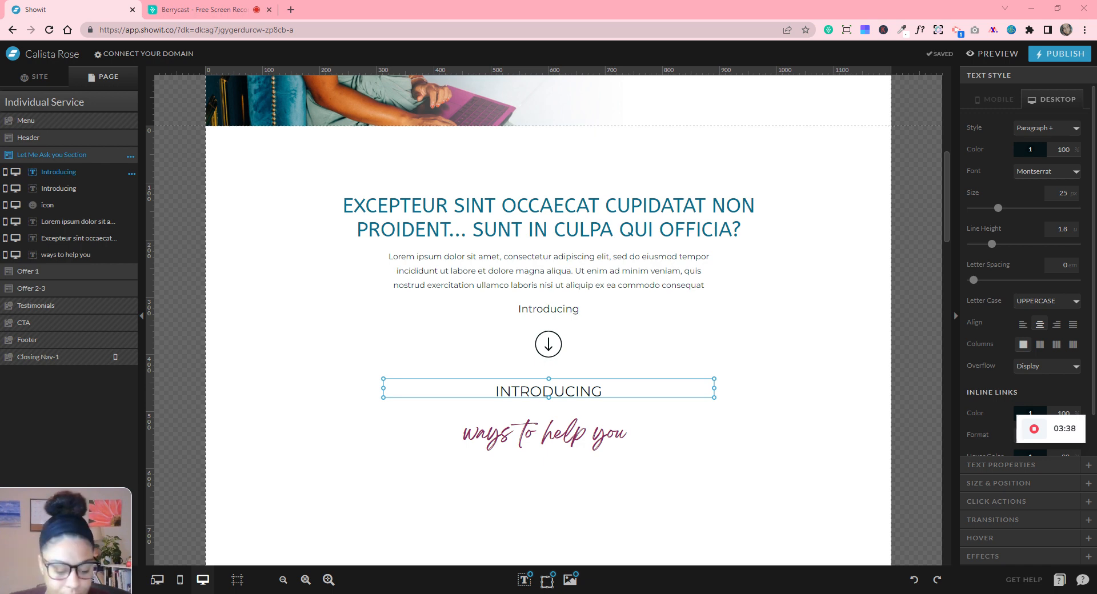
- Replace the text below the arrow icon with "Name of your program"
double_click(553, 391)
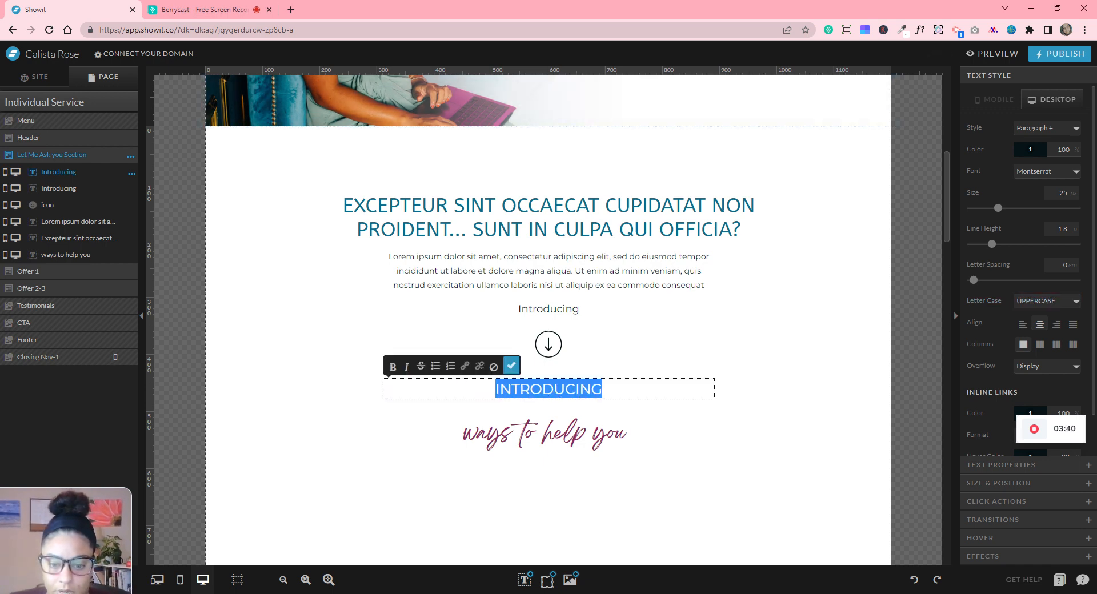
type("NAME OF YOUR PROGRAM")
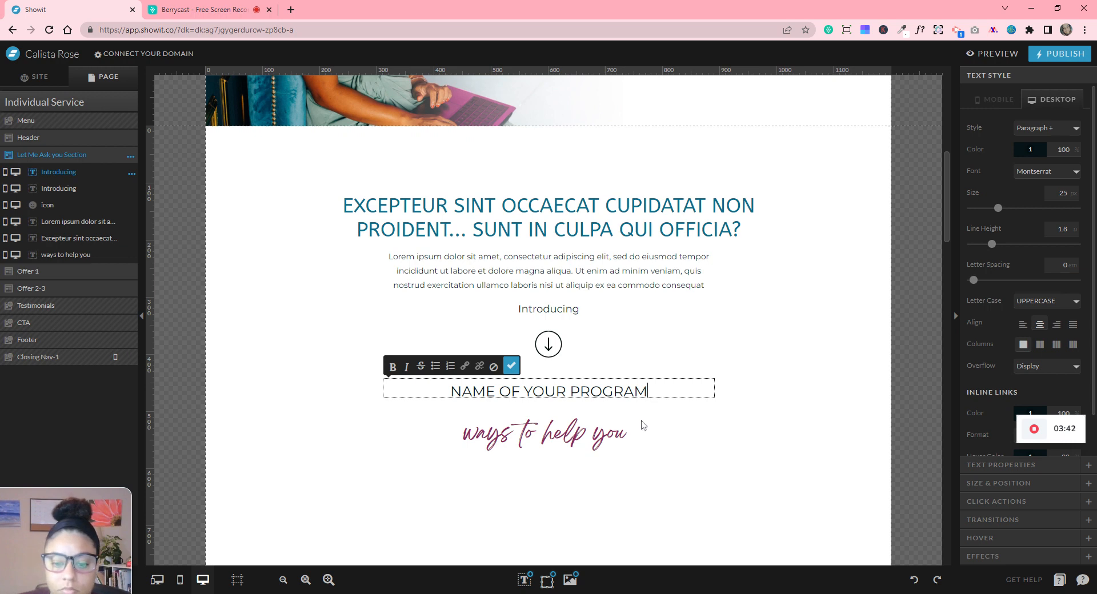
key("Escape")
- Replace the "ways to help you" script text with "group coaching"
left_click(596, 438)
double_click(596, 437)
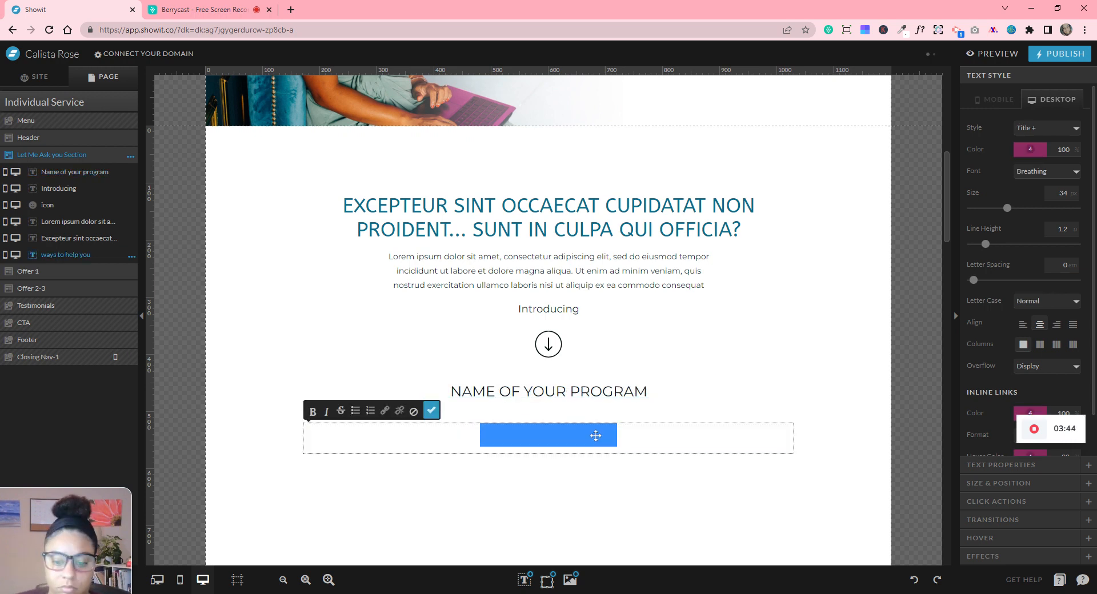
type("grou")
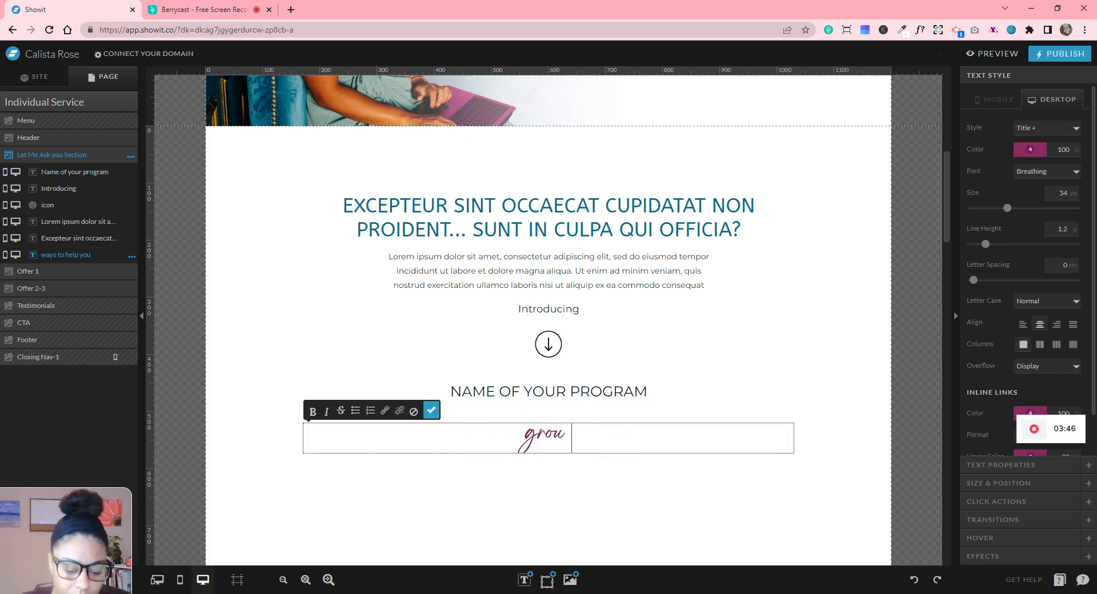
type("p coaching")
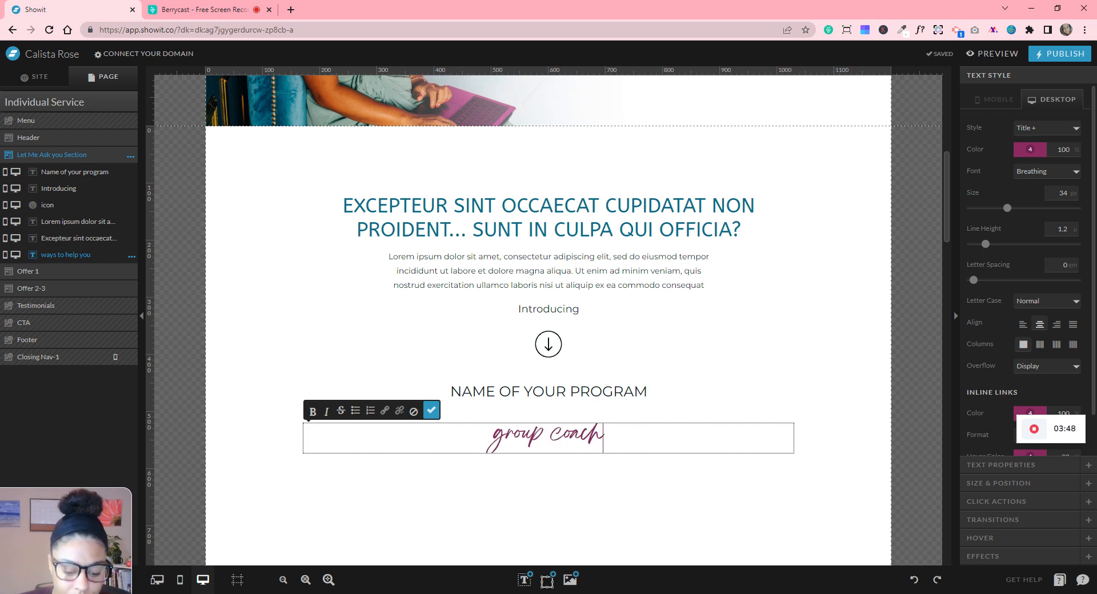
left_click(644, 490)
left_click(645, 478)
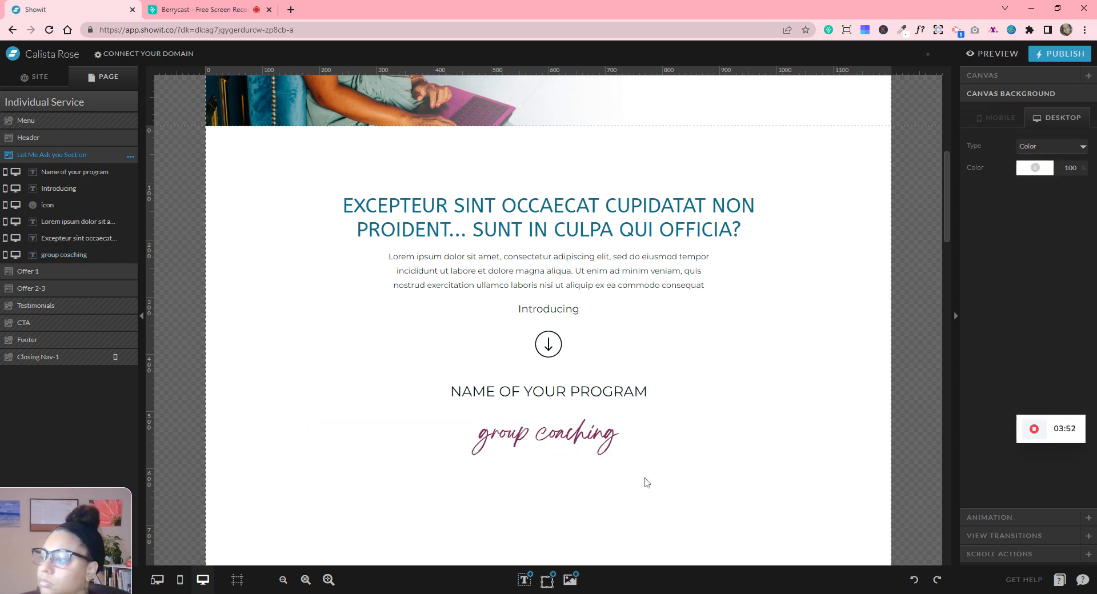
- Move the "group coaching" script text up against the program name, at about Y 475, and center it horizontally on the canvas
left_click(579, 395)
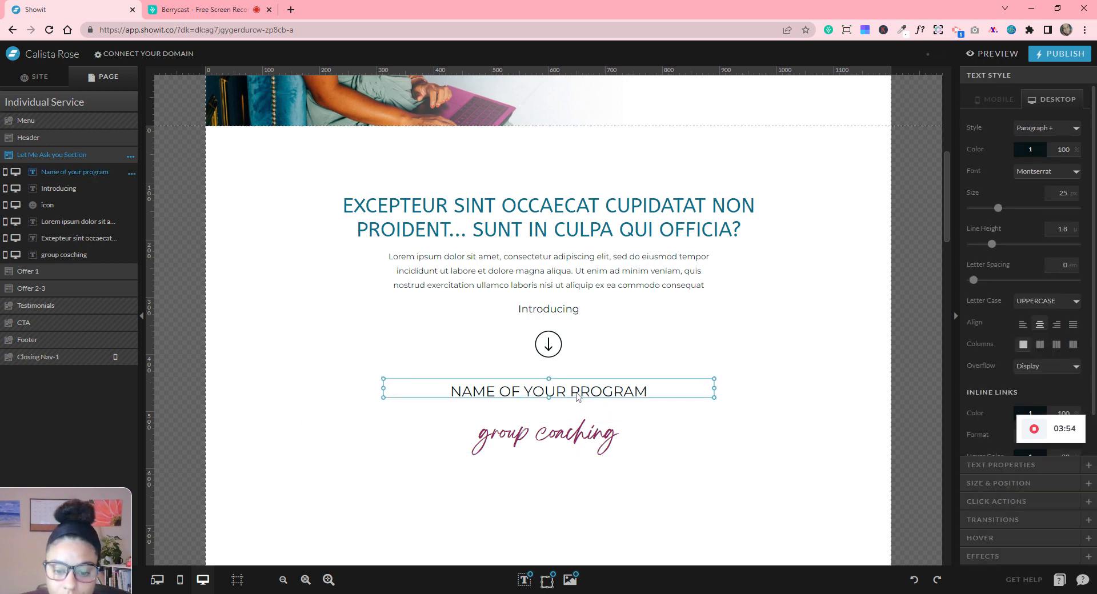
left_click(583, 424)
left_click_drag(583, 423, 584, 401)
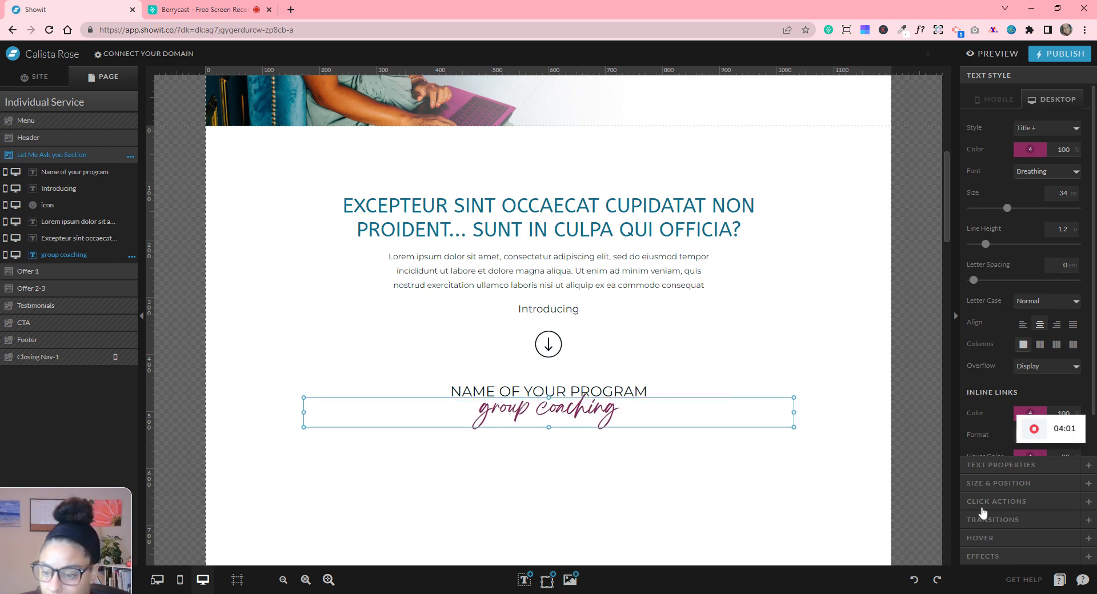
left_click(983, 486)
left_click(1045, 280)
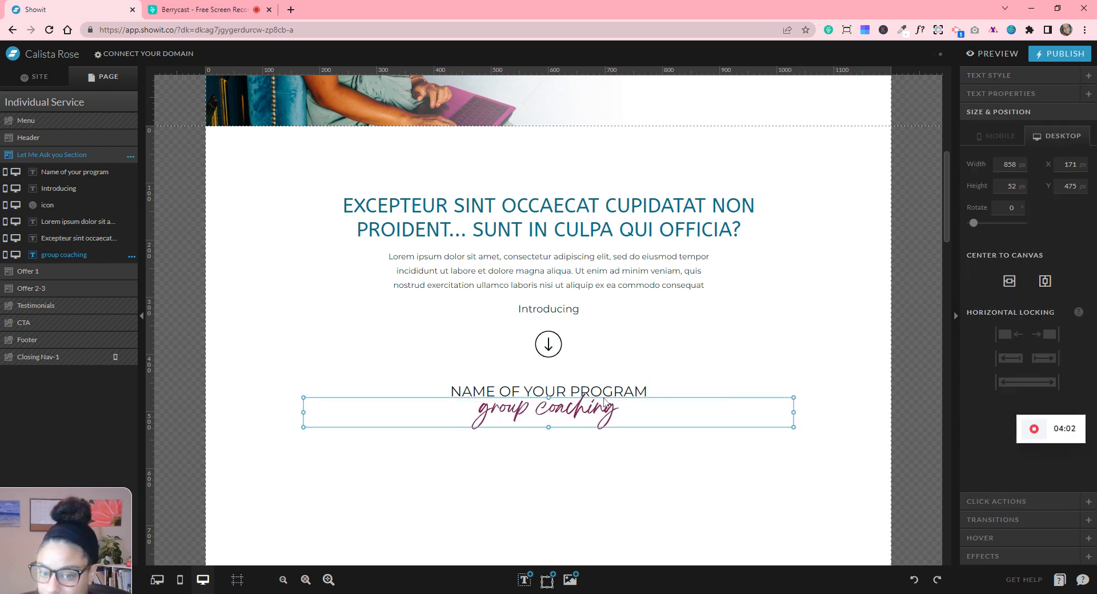
left_click(607, 394)
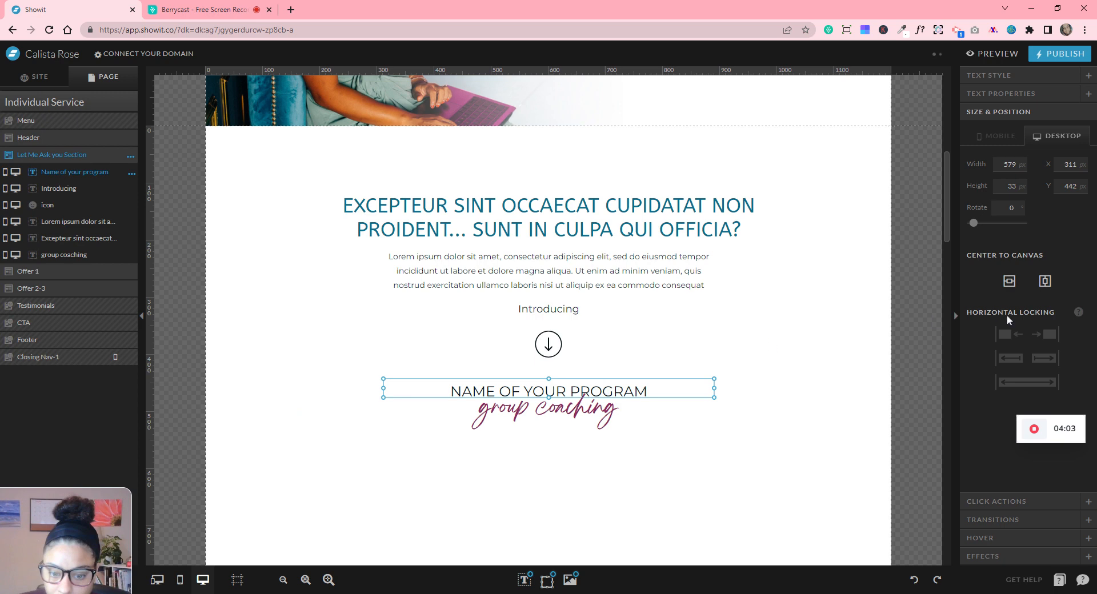
left_click(767, 454)
- Add the image Laptop Mockup.png from the media library to the Let Me Ask you Section
scroll(765, 452, "down", 3)
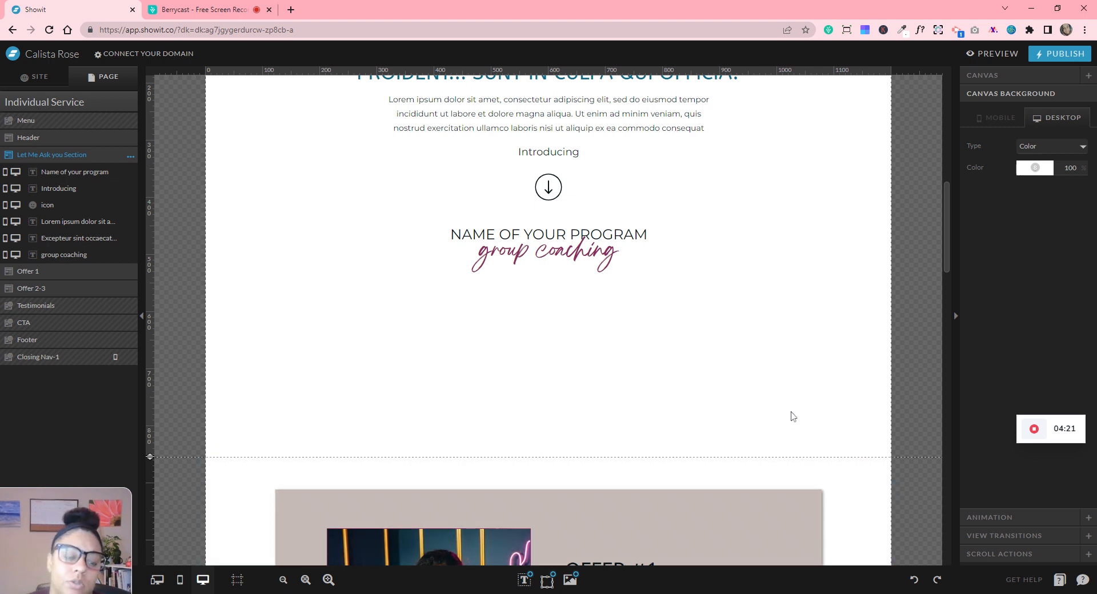
left_click(239, 579)
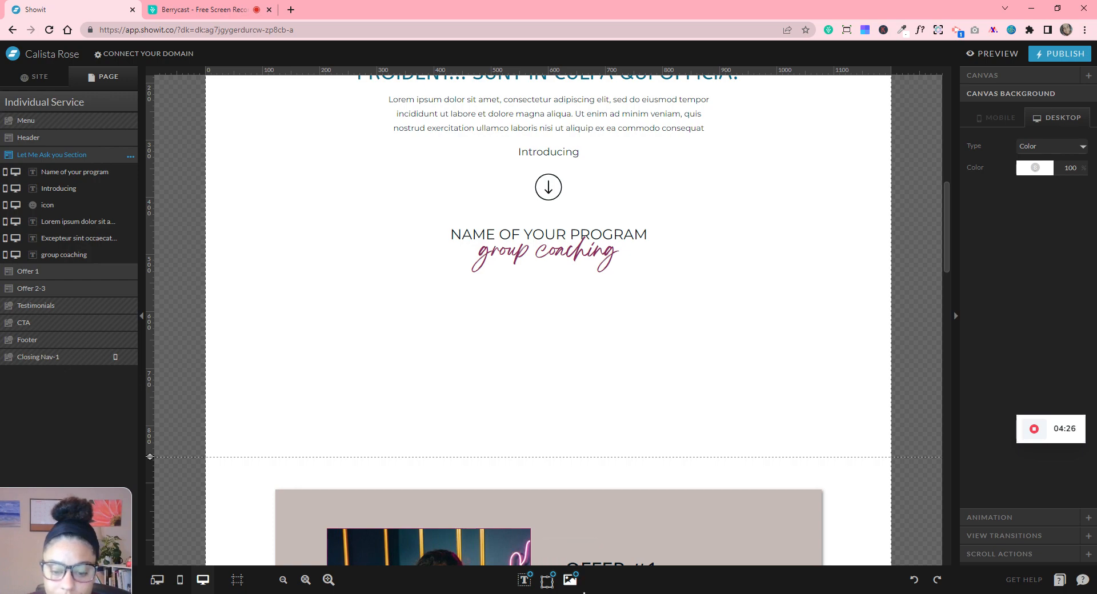
left_click(572, 581)
left_click(800, 160)
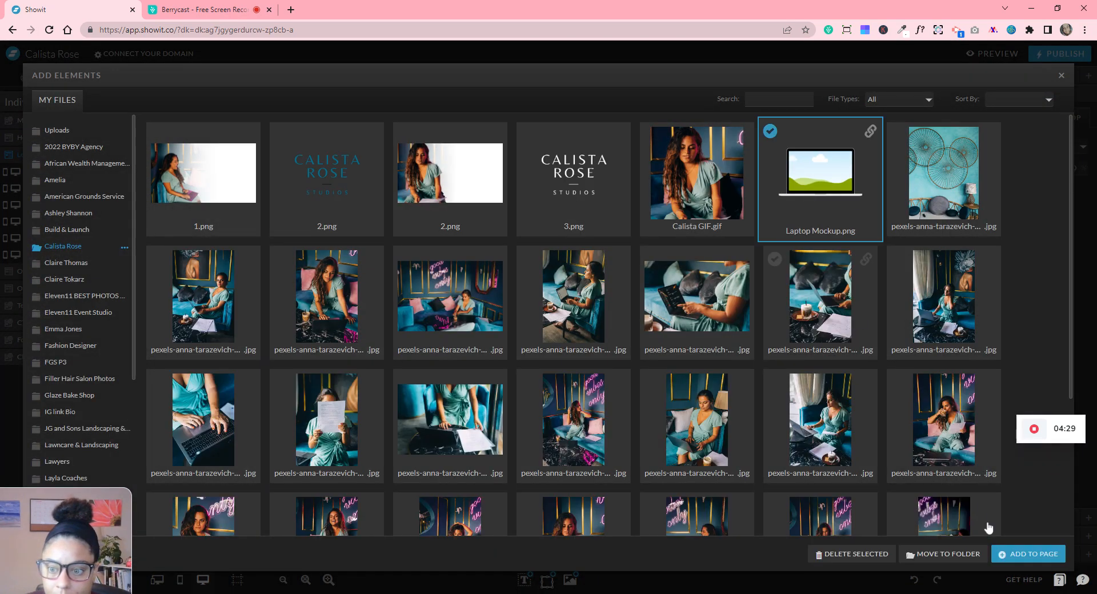
left_click(1016, 559)
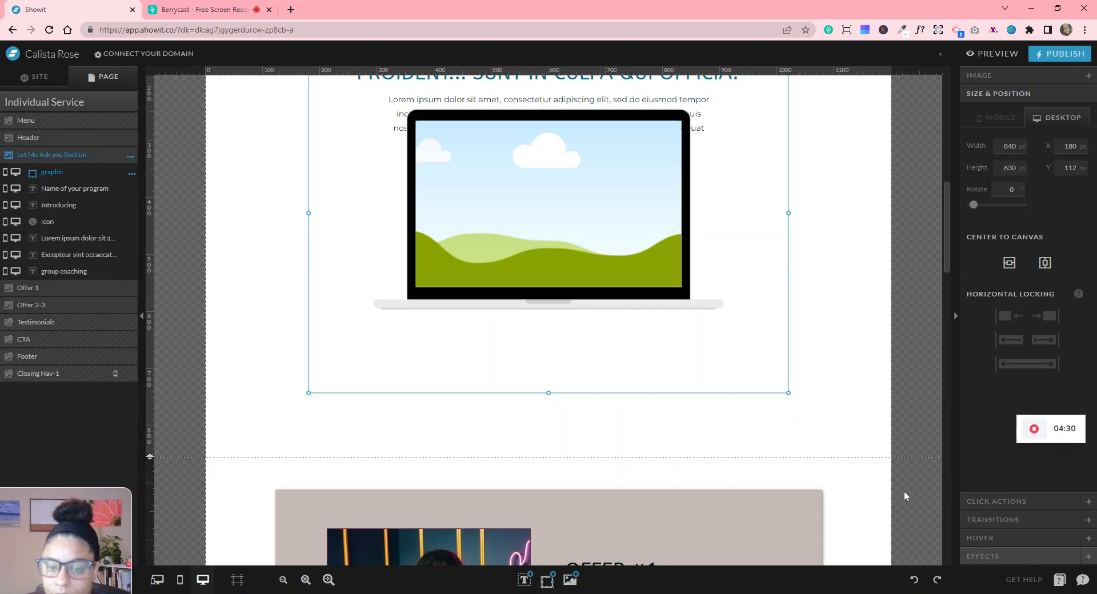
- Resize the laptop mockup to about 361 by 270 px and place it horizontally centered below "group coaching", at about Y 522
scroll(787, 390, "up", 3)
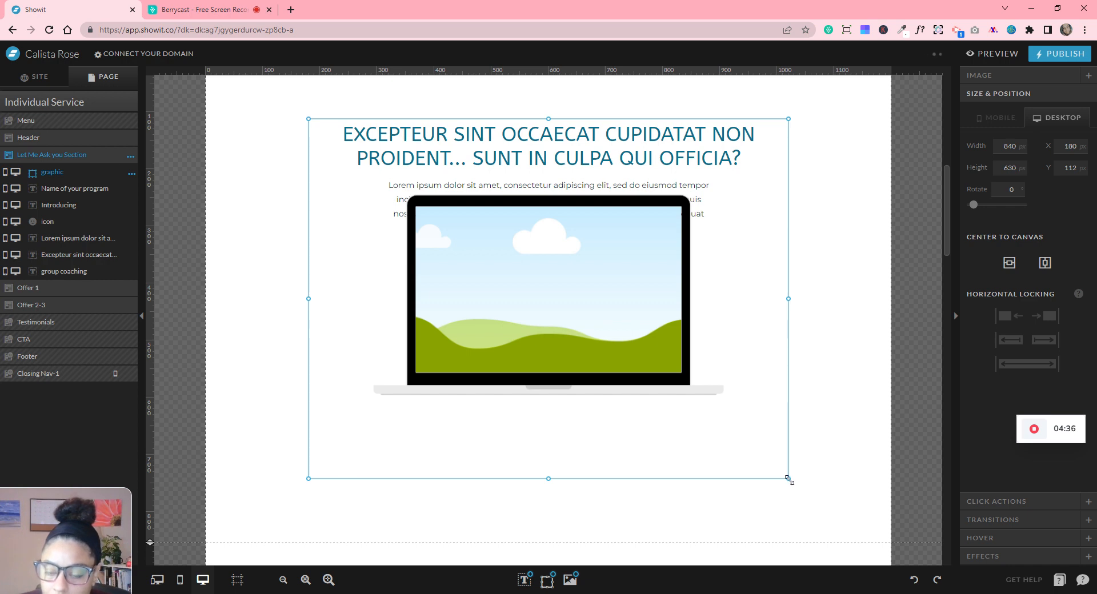
left_click_drag(788, 479, 591, 442)
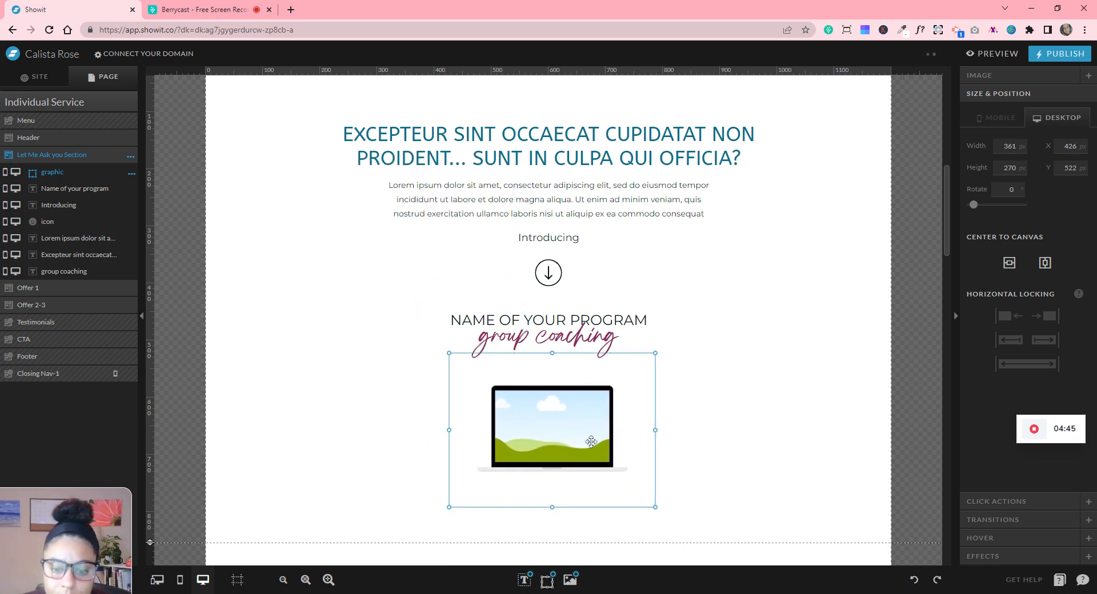
left_click(1046, 265)
left_click(771, 362)
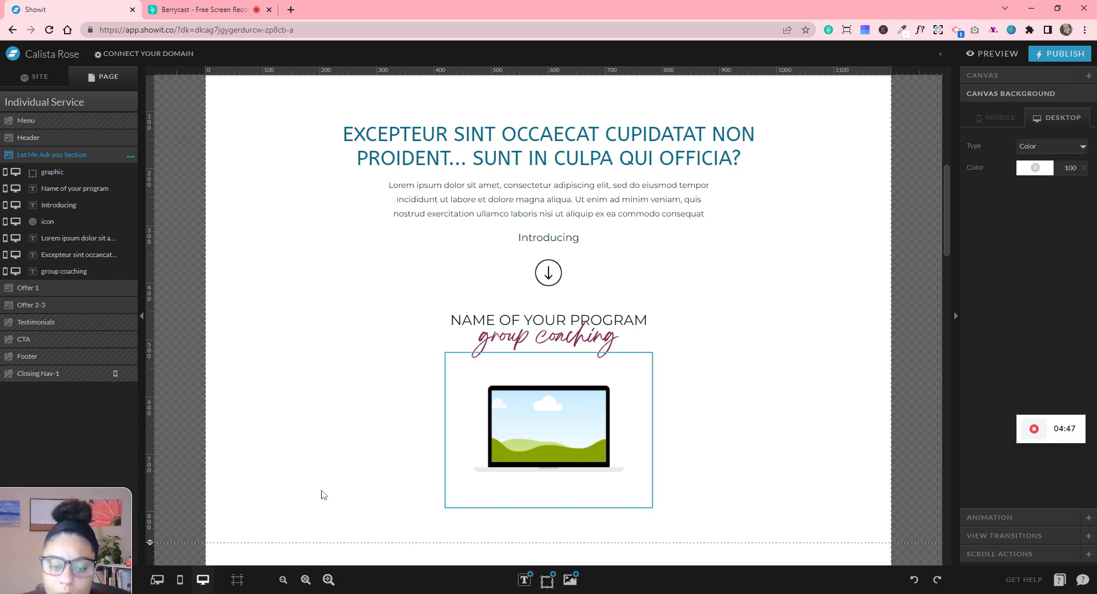
- Extend the Let Me Ask you Section canvas to just over 900 px tall, adding space below the laptop mockup
scroll(306, 455, "down", 2)
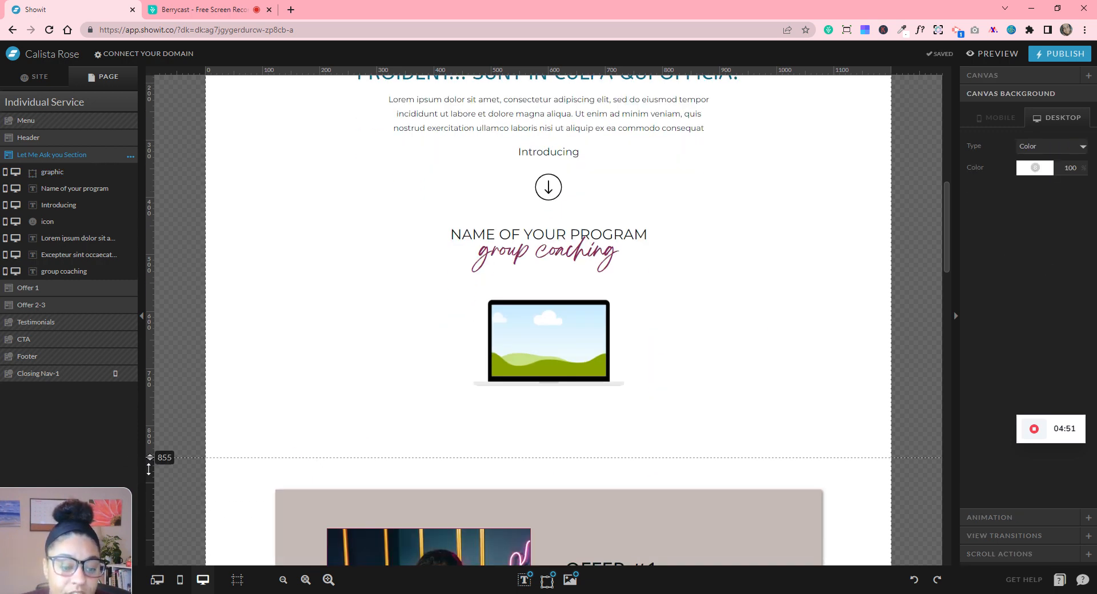
left_click_drag(151, 458, 148, 497)
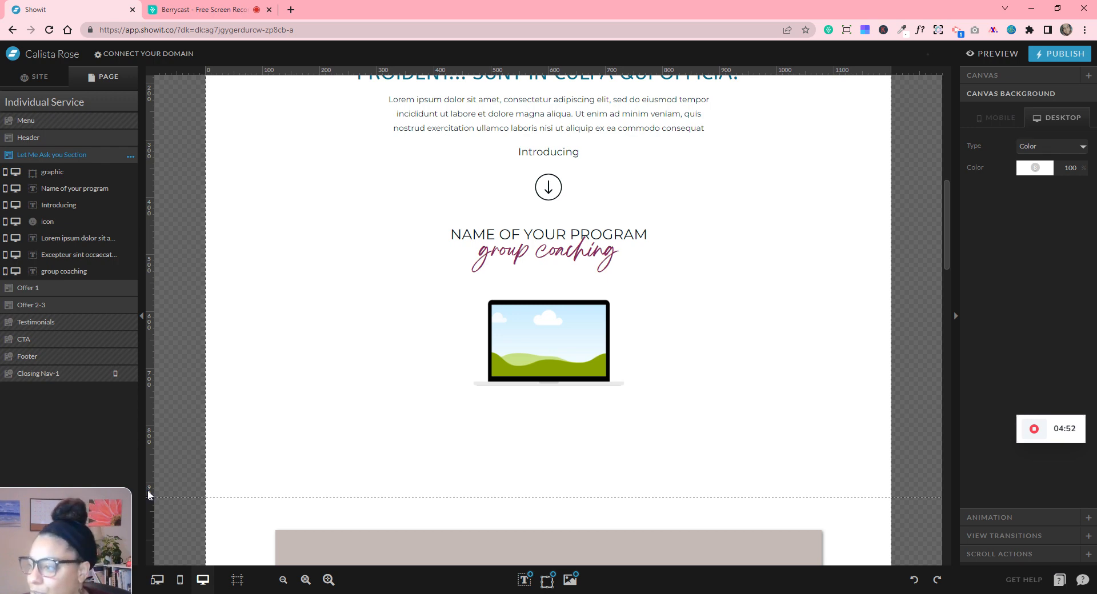
scroll(571, 394, "up", 10)
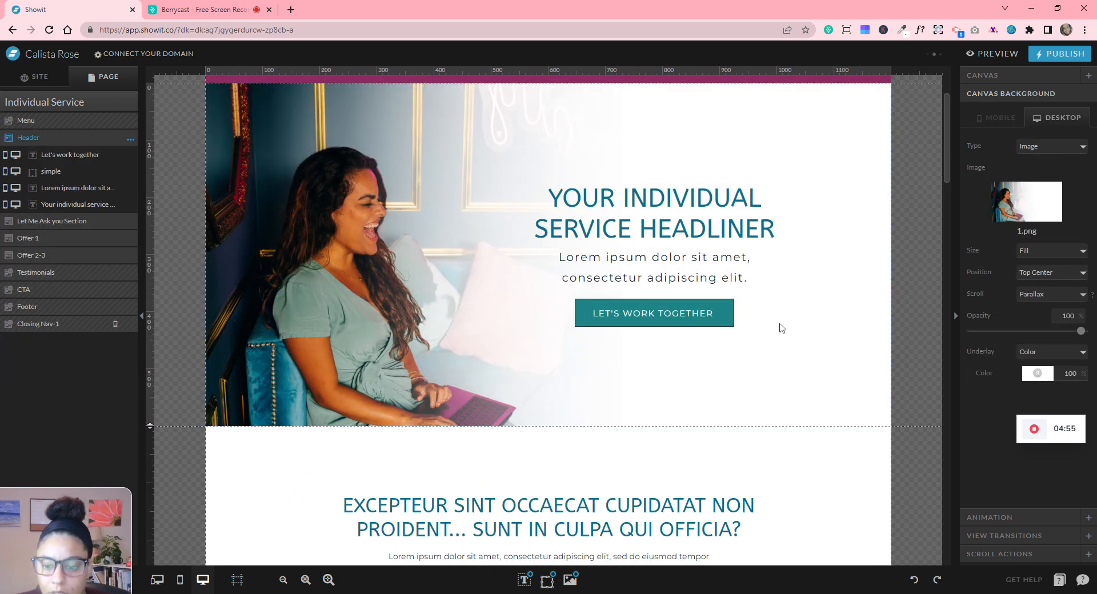
- Copy the header's "Let's work together" button with its label into the Let Me Ask you Section and center it horizontally below the laptop mockup
left_click_drag(781, 310, 666, 326)
scroll(666, 326, "down", 10)
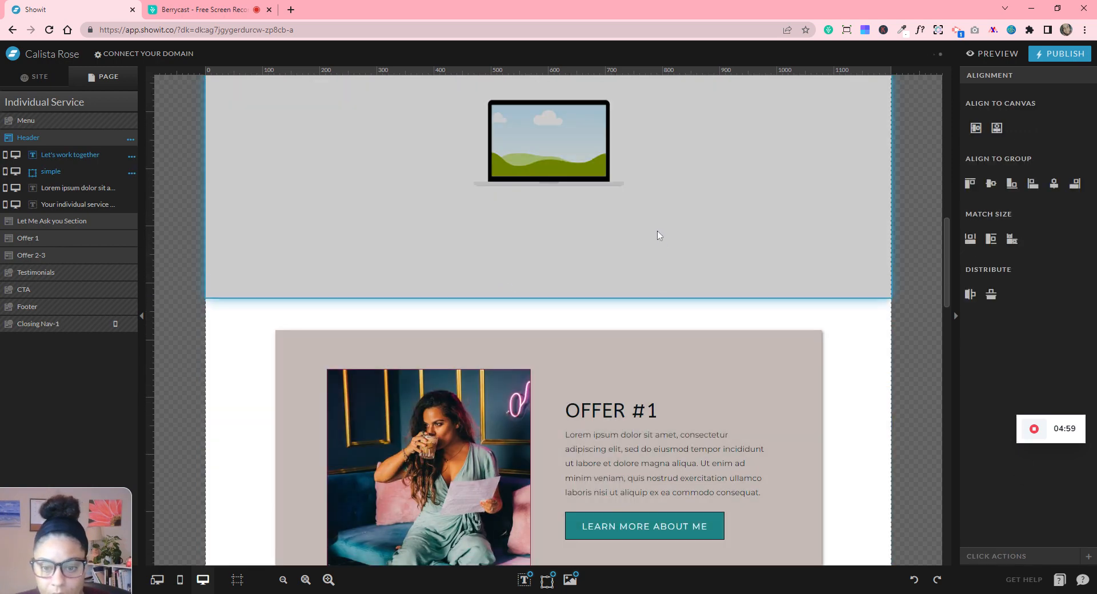
left_click(655, 226)
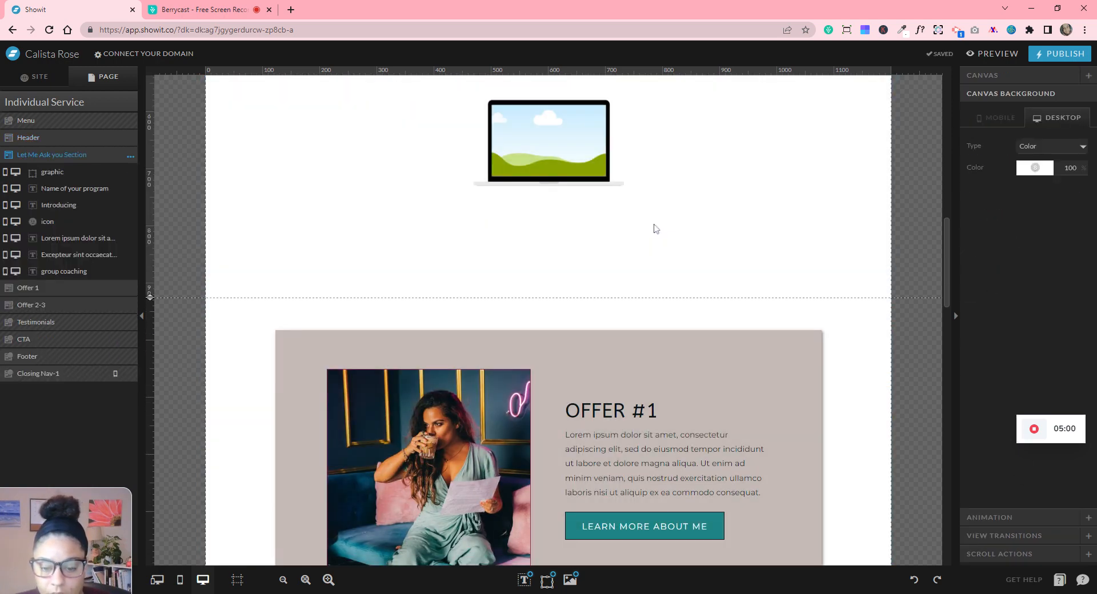
key("ctrl+v")
scroll(655, 226, "up", 4)
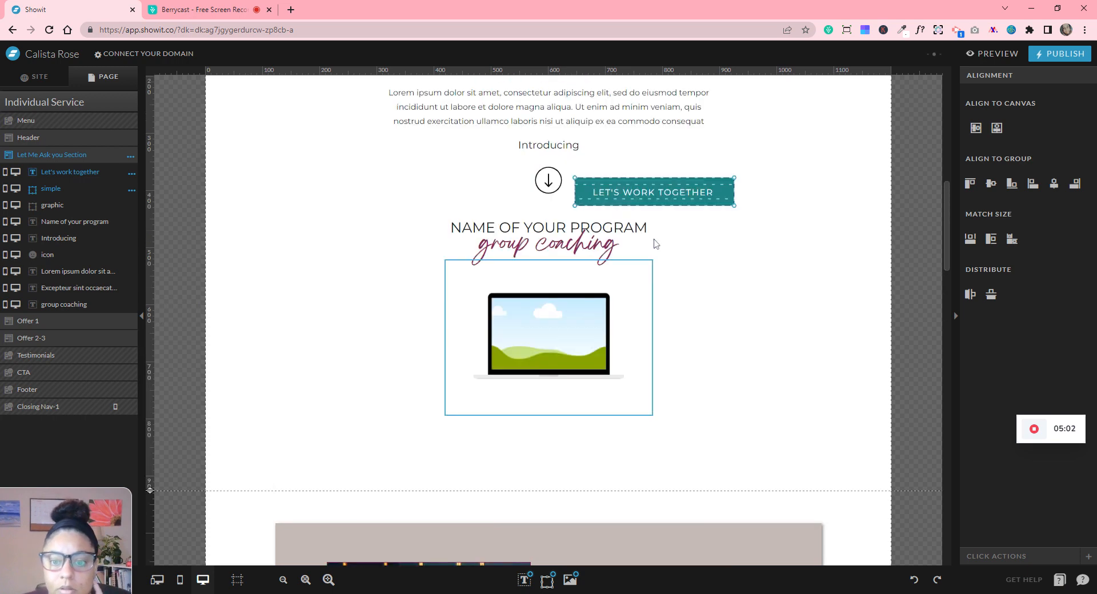
left_click_drag(669, 233, 564, 468)
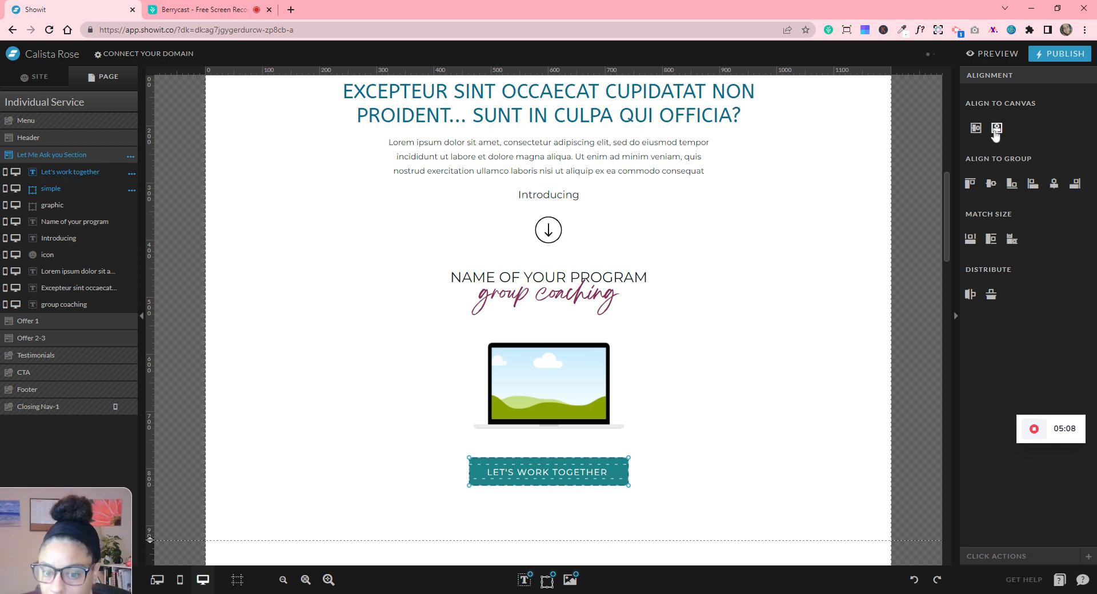
left_click(793, 304)
left_click(806, 365)
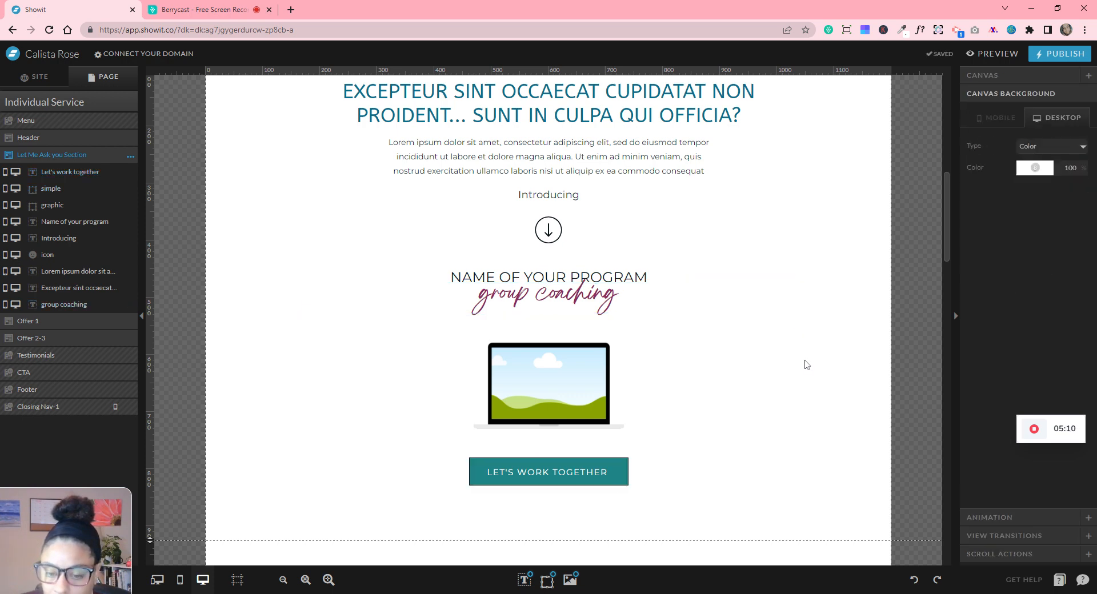
- Add the wide photo of the woman on the teal sofa under the "good vibes only" neon sign to the Let Me Ask you Section
left_click(571, 581)
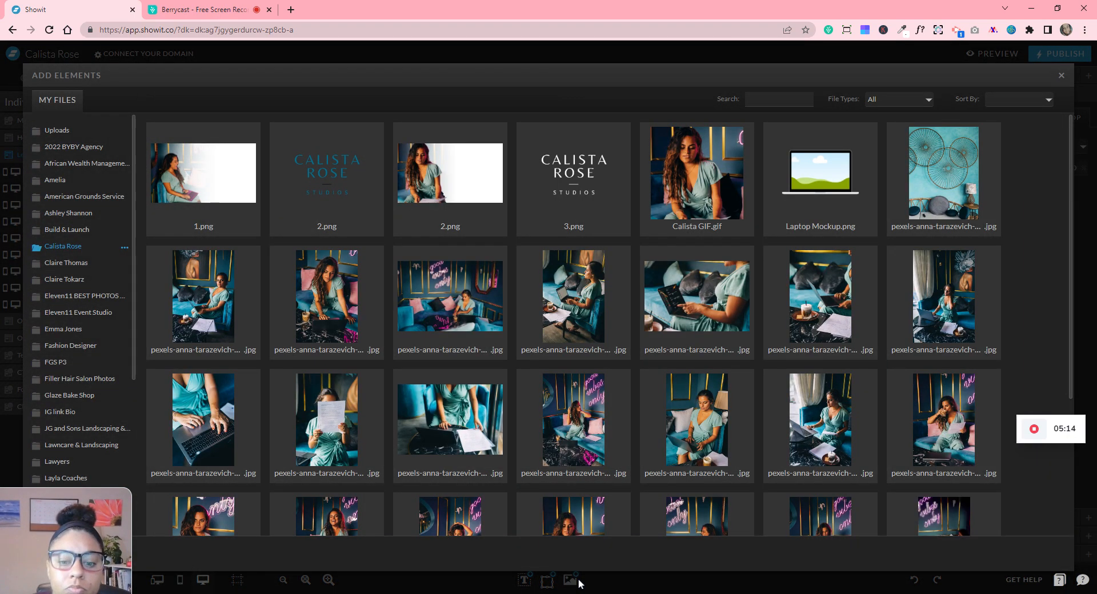
left_click(452, 297)
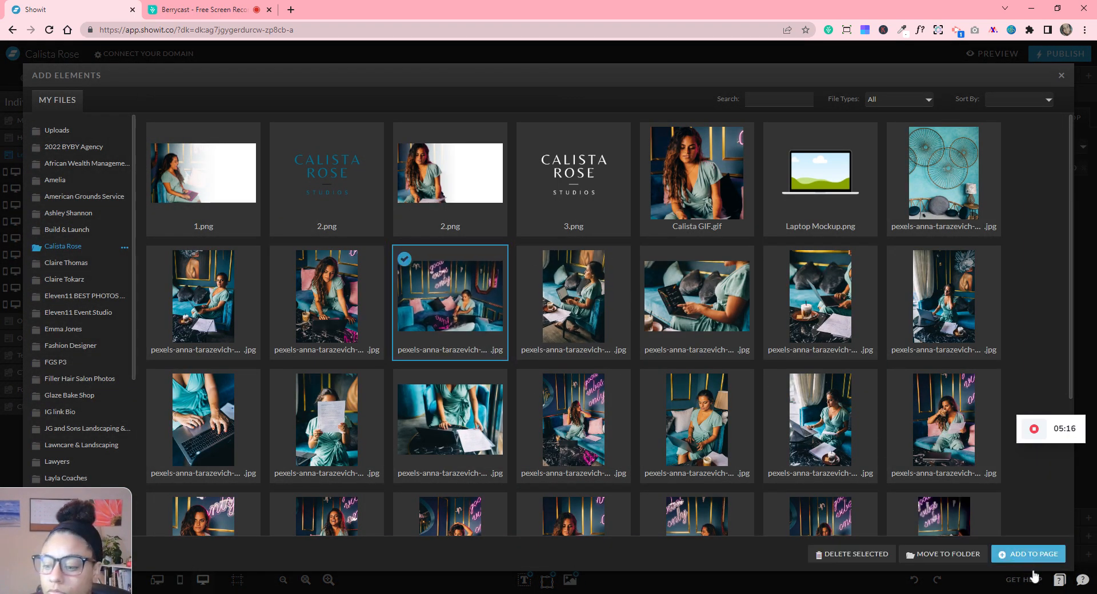
left_click(1029, 554)
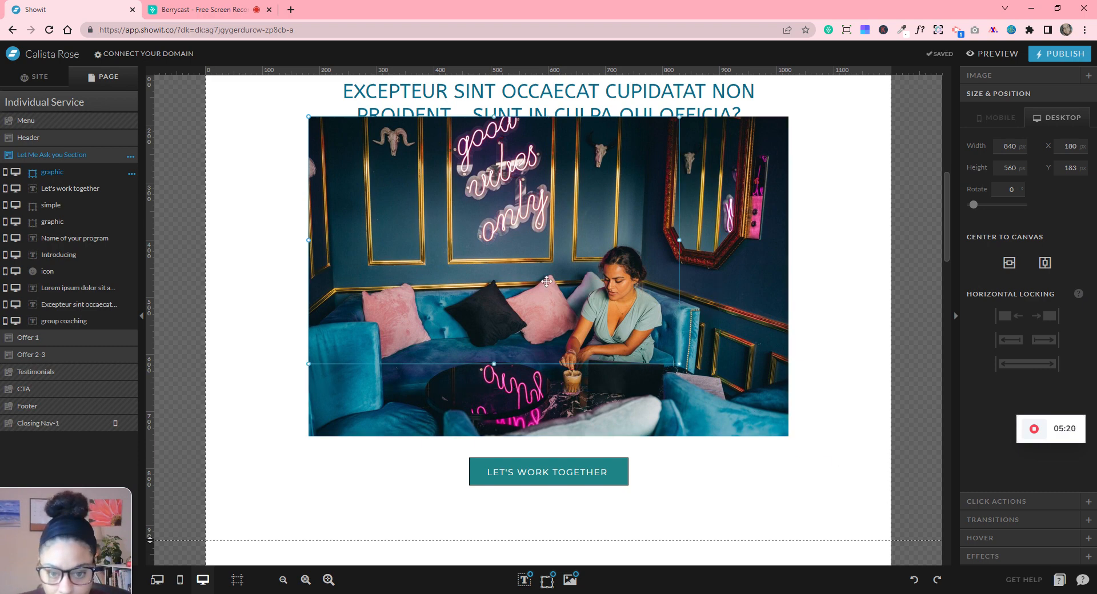
- Resize the sofa photo to 200 by 130 px and fit it over the laptop mockup's screen at X 500, Y 586
left_click_drag(788, 437, 355, 181)
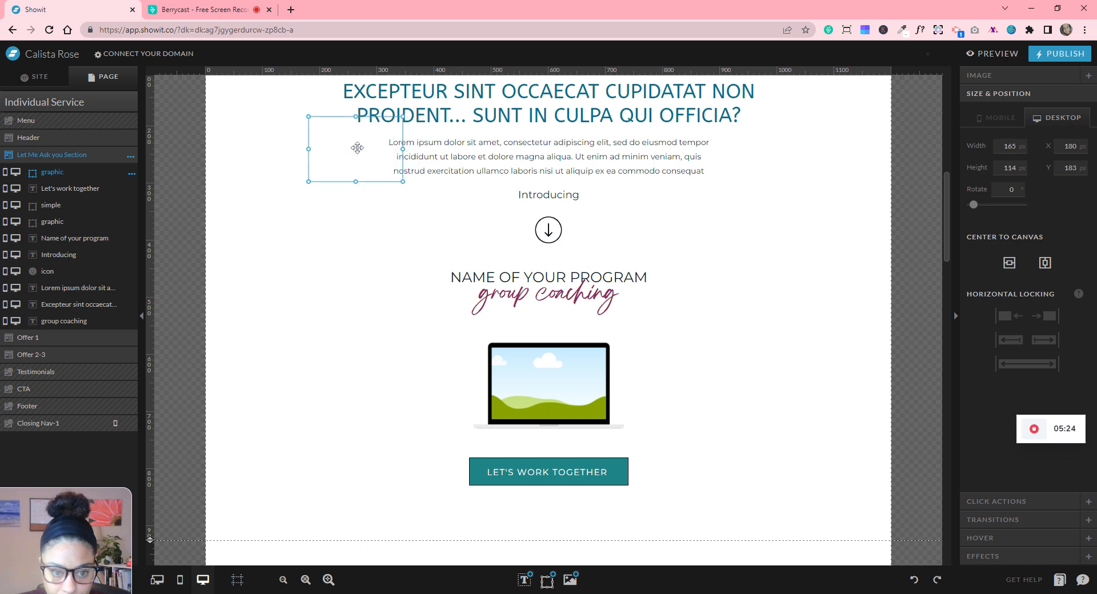
left_click_drag(355, 142, 538, 372)
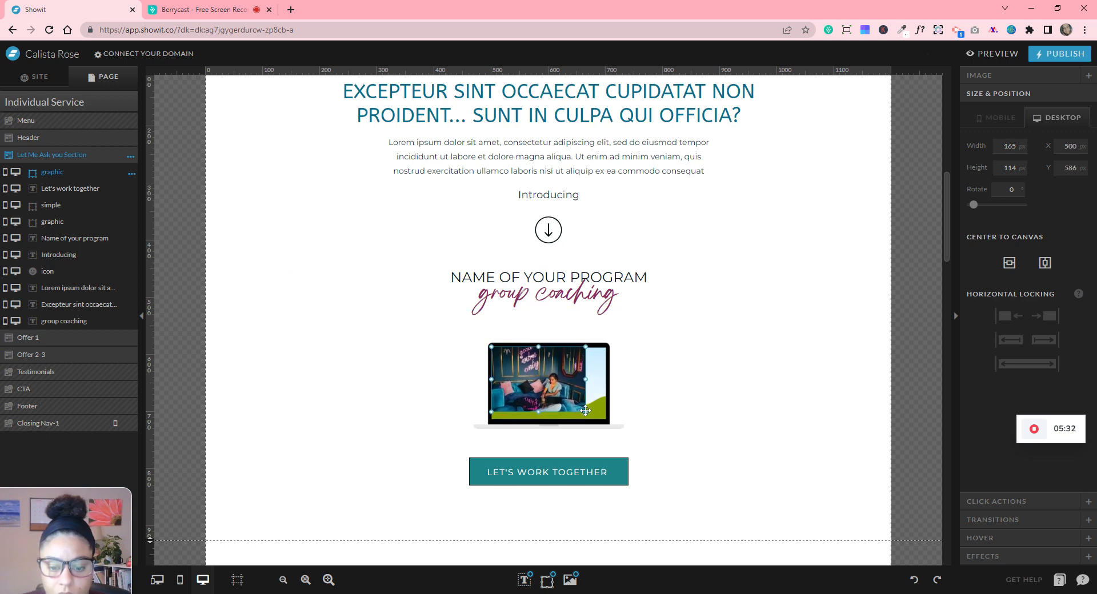
left_click_drag(594, 417, 605, 417)
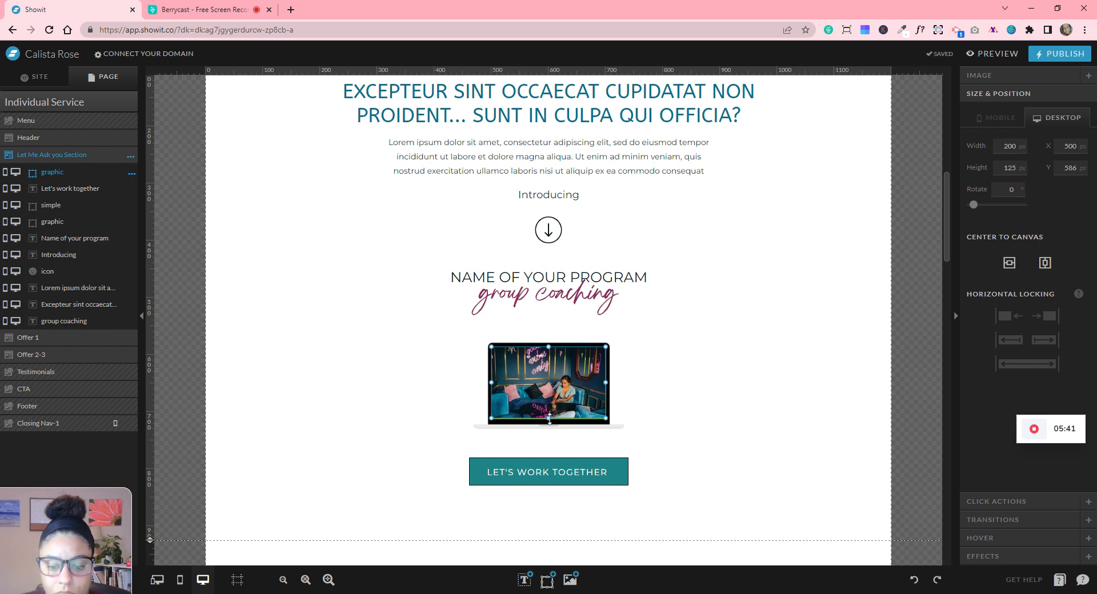
left_click_drag(549, 419, 549, 422)
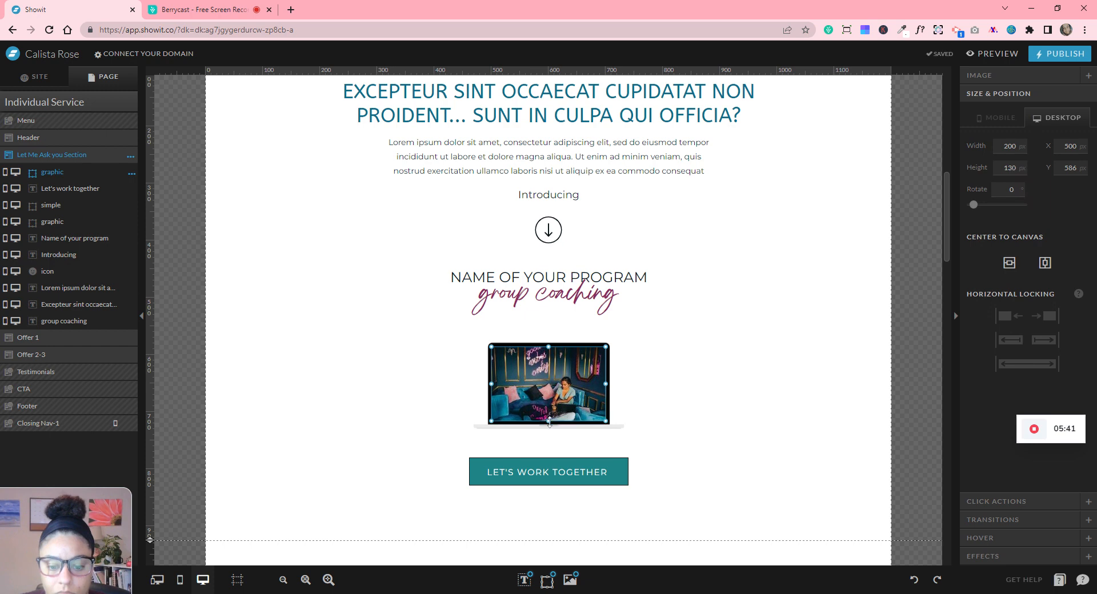
left_click(685, 426)
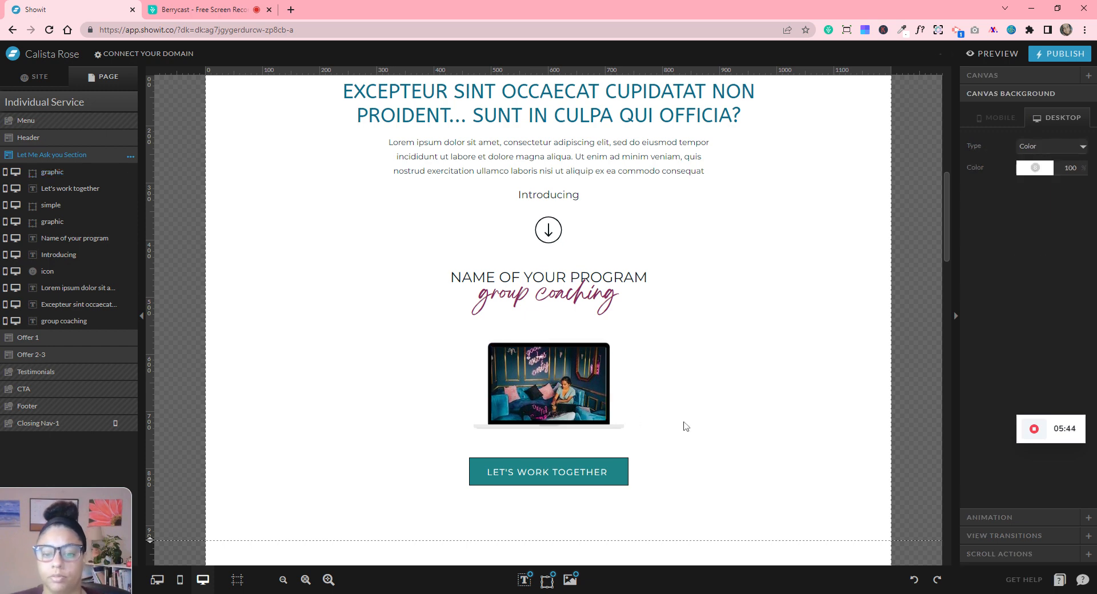
- Review the page from the header through the intro section to the Offer 1 canvas, checking its heading and background box
scroll(740, 434, "up", 3)
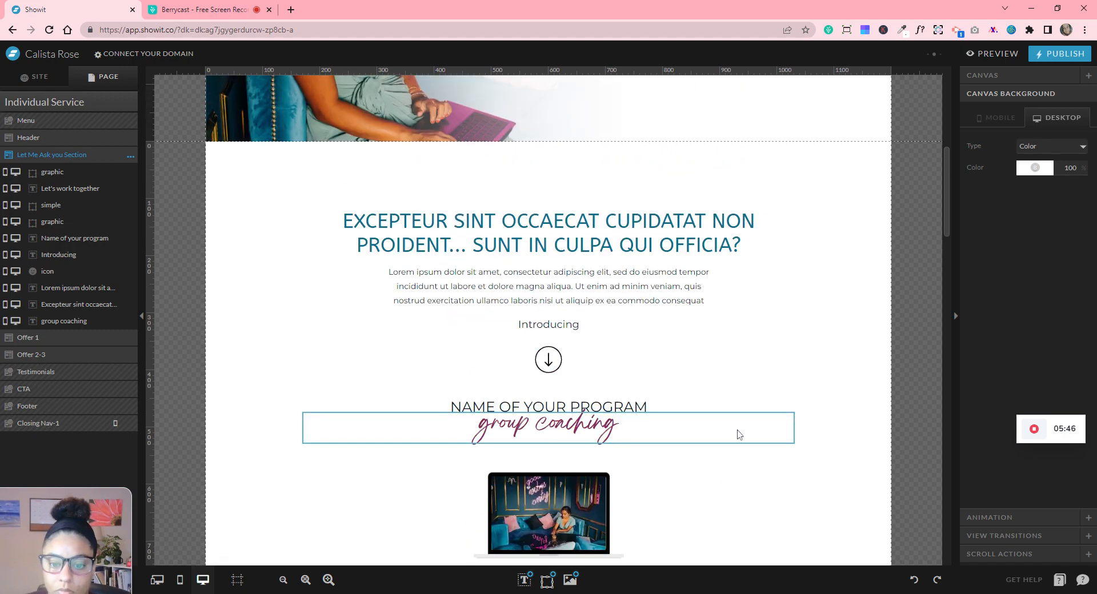
scroll(741, 435, "down", 10)
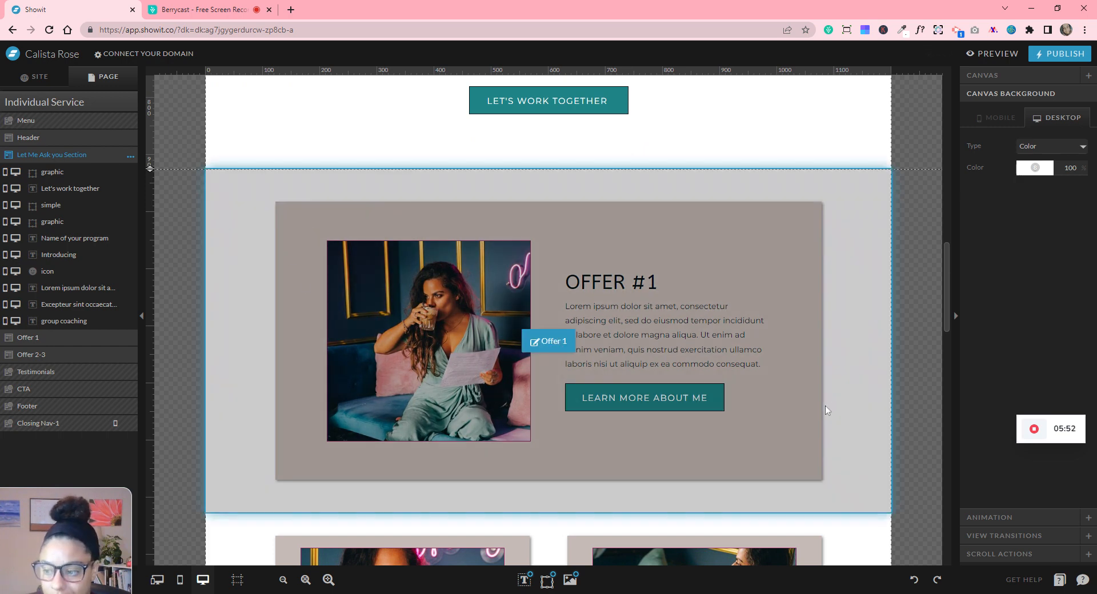
left_click(872, 393)
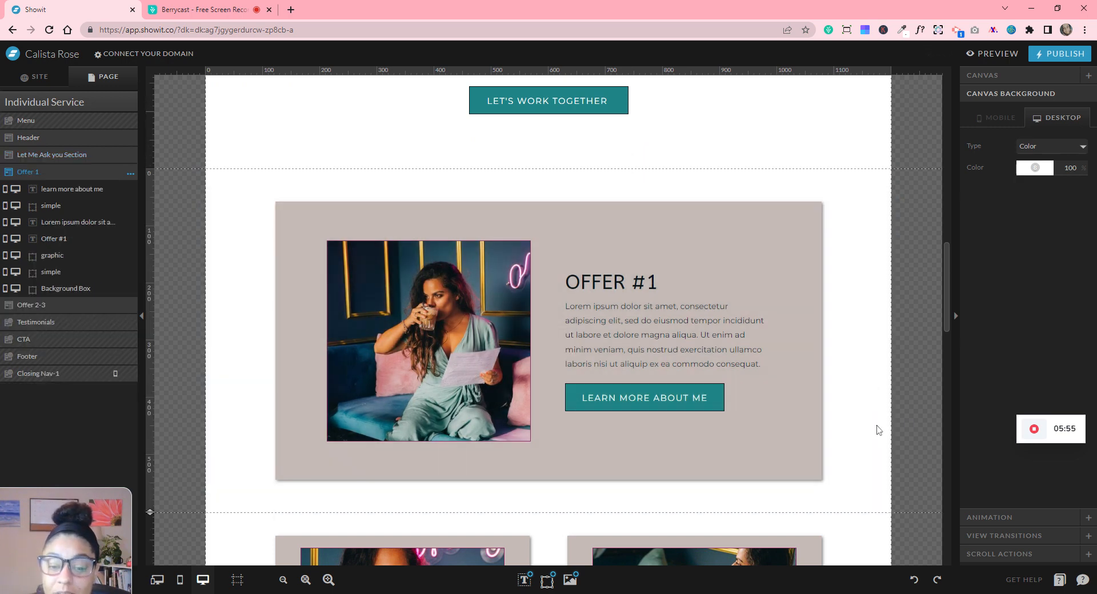
scroll(898, 386, "up", 8)
scroll(899, 393, "up", 7)
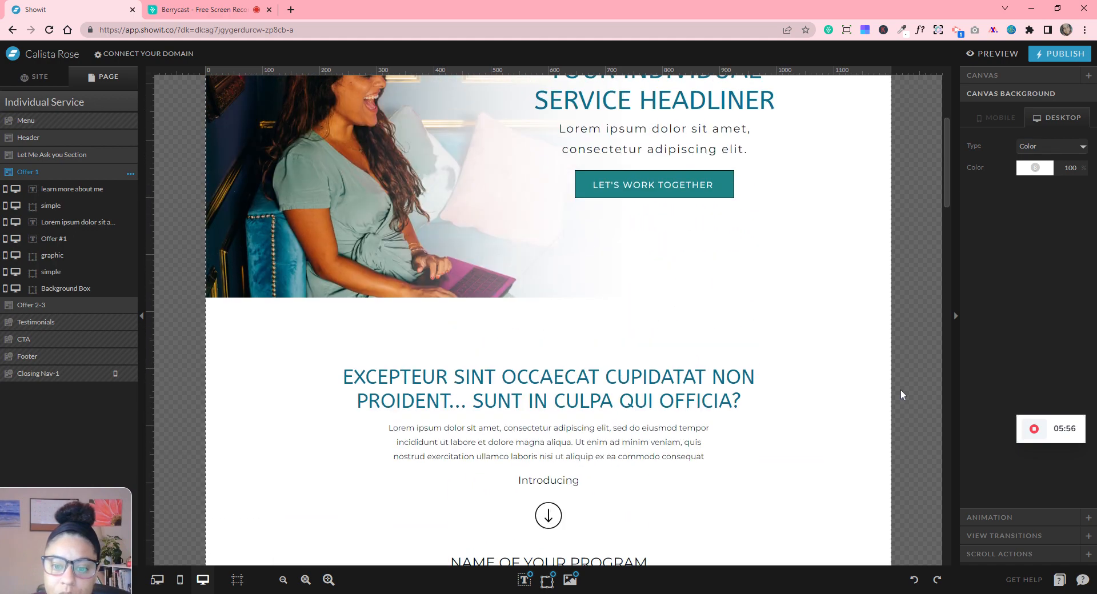
scroll(902, 394, "down", 4)
scroll(902, 395, "down", 6)
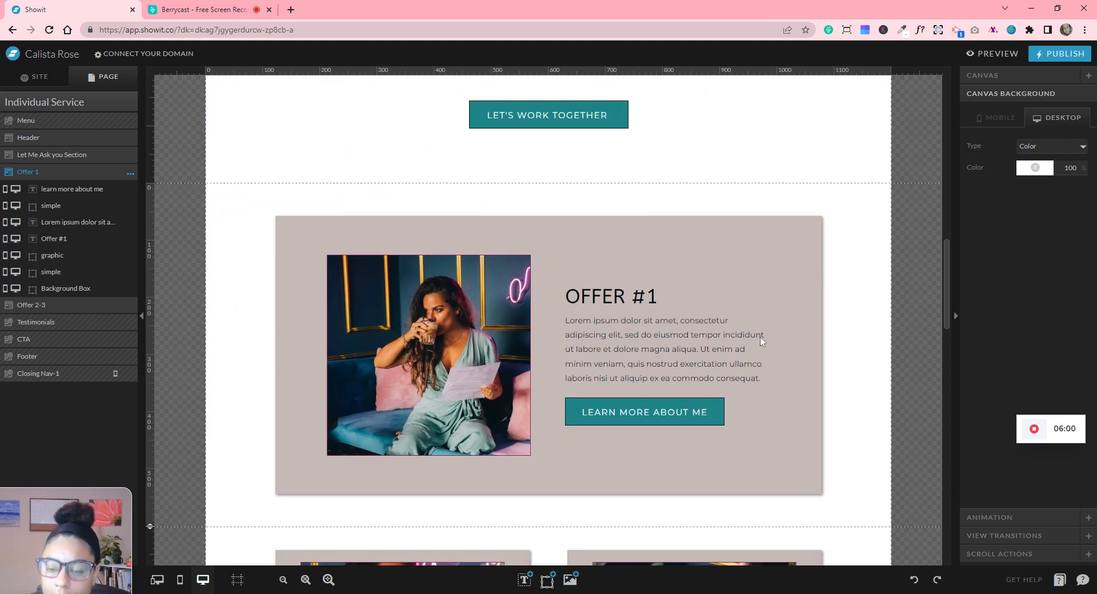
left_click(639, 297)
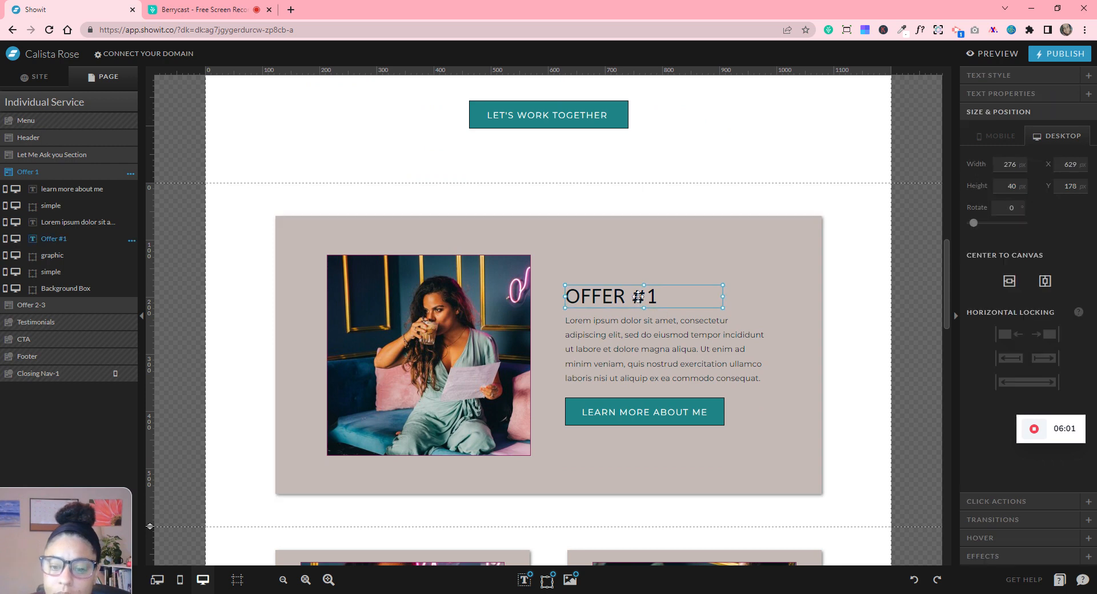
left_click(623, 237)
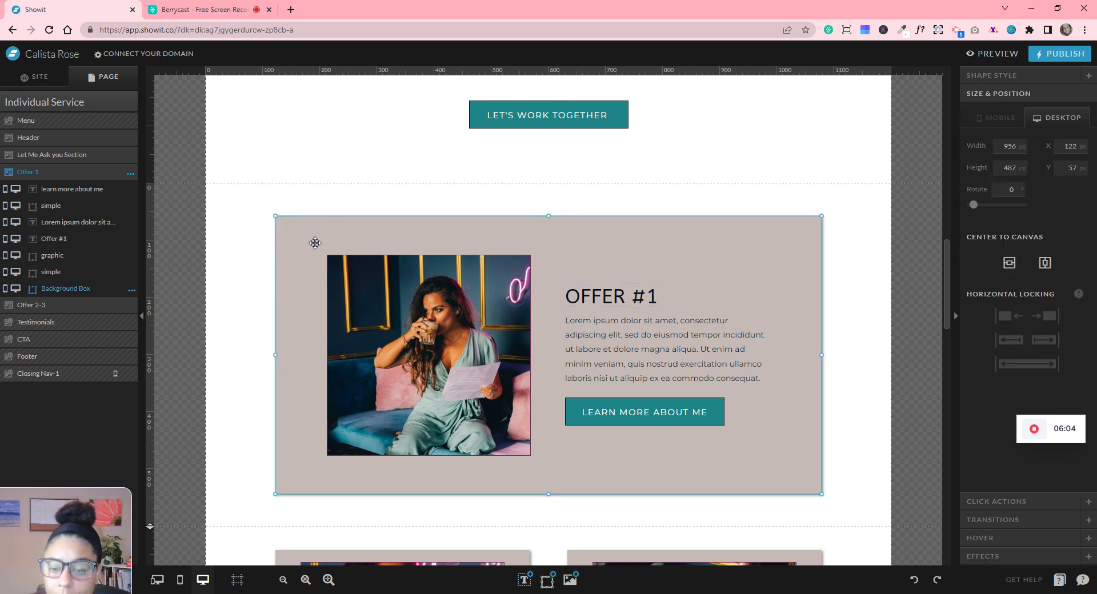
scroll(806, 430, "up", 6)
scroll(810, 432, "up", 5)
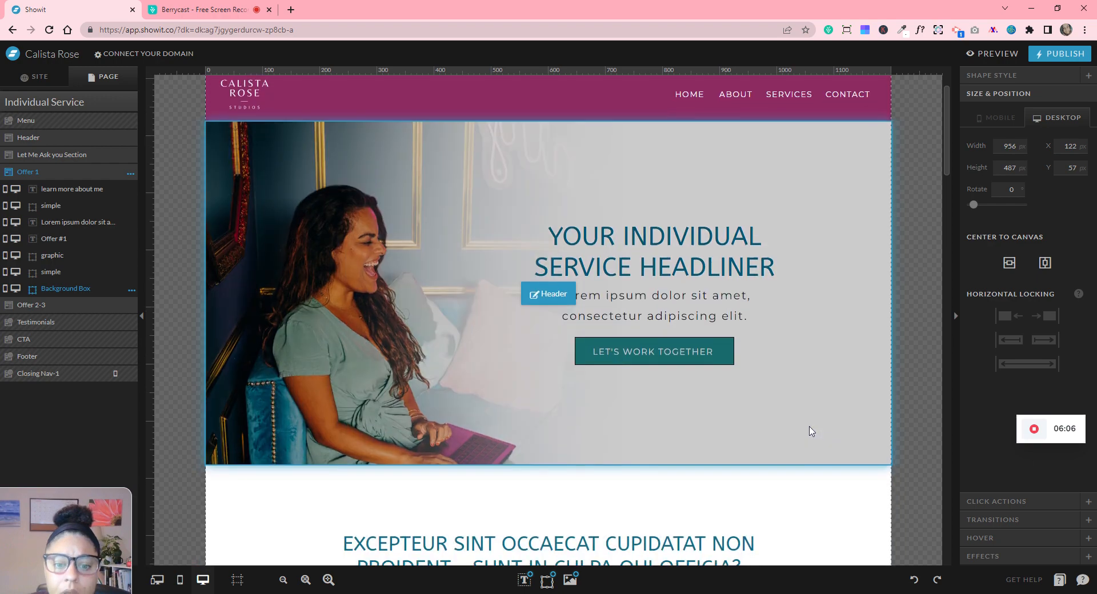
scroll(809, 431, "down", 12)
- Change the Offer #1 heading to "What's Included" and widen its text box to about 364 px so it fits one line
left_click(643, 234)
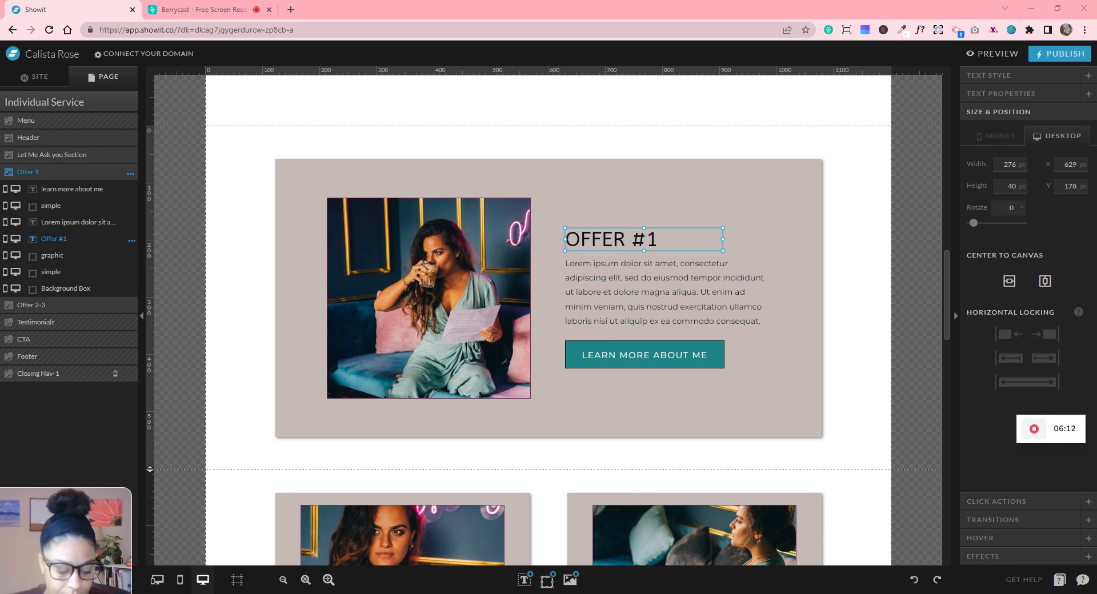
double_click(650, 237)
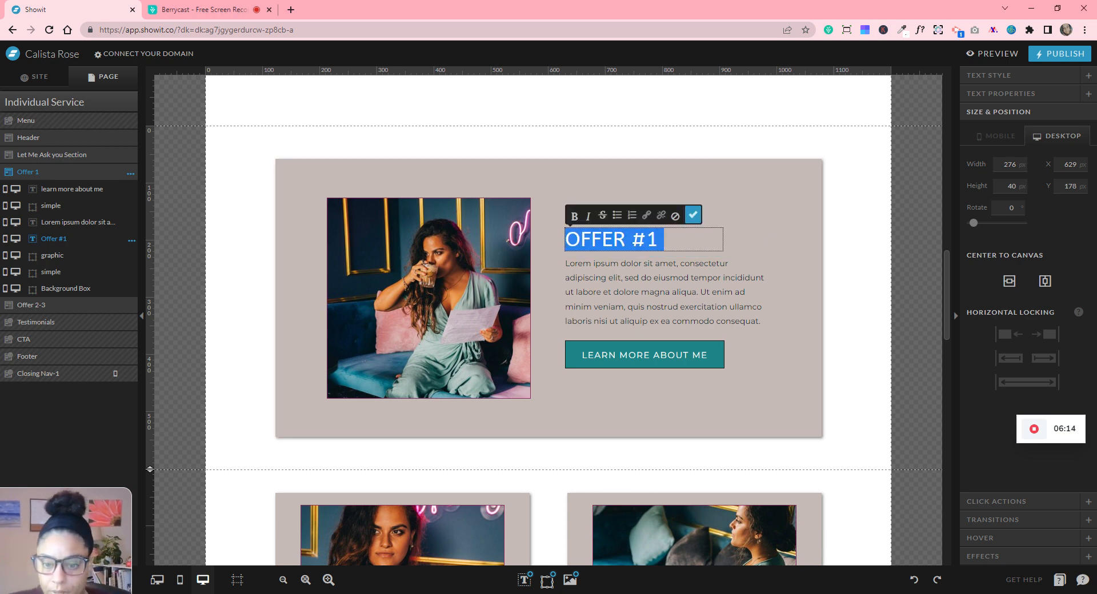
type("What's Included")
left_click(693, 214)
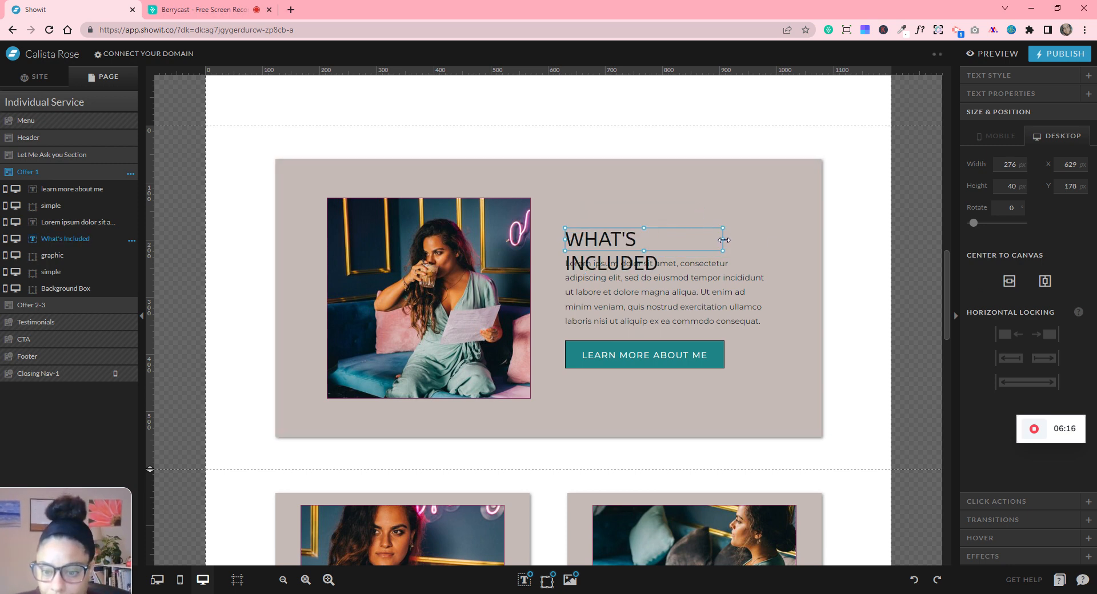
left_click_drag(724, 240, 776, 243)
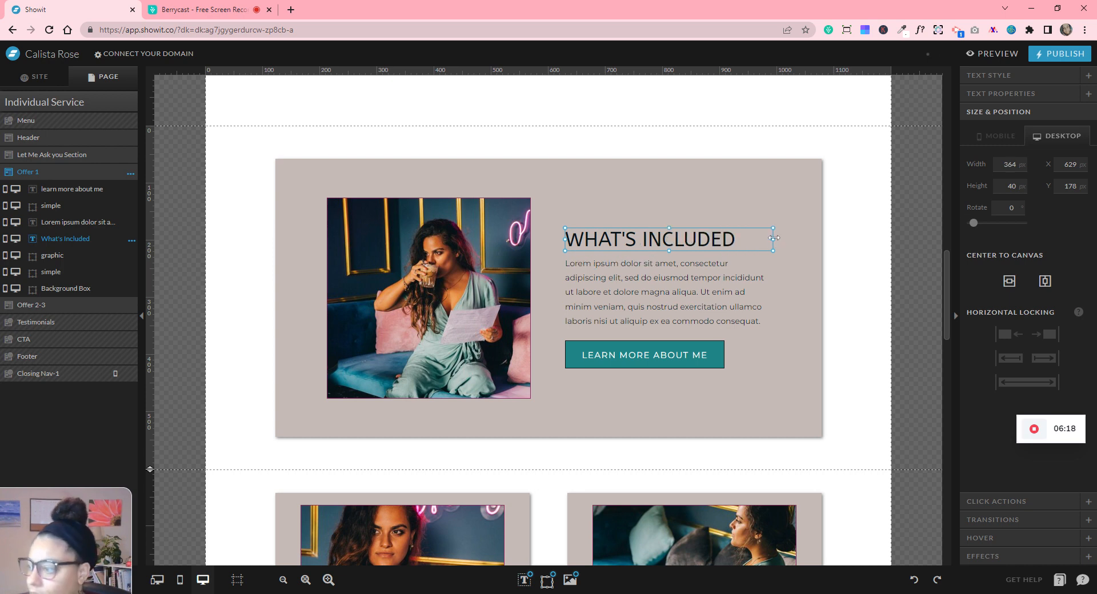
- Shorten the paragraph below "What's Included" to "Lorem ipsum dolor sit amet, consectetur adipiscing elit, sed do eiusmod."
left_click(691, 293)
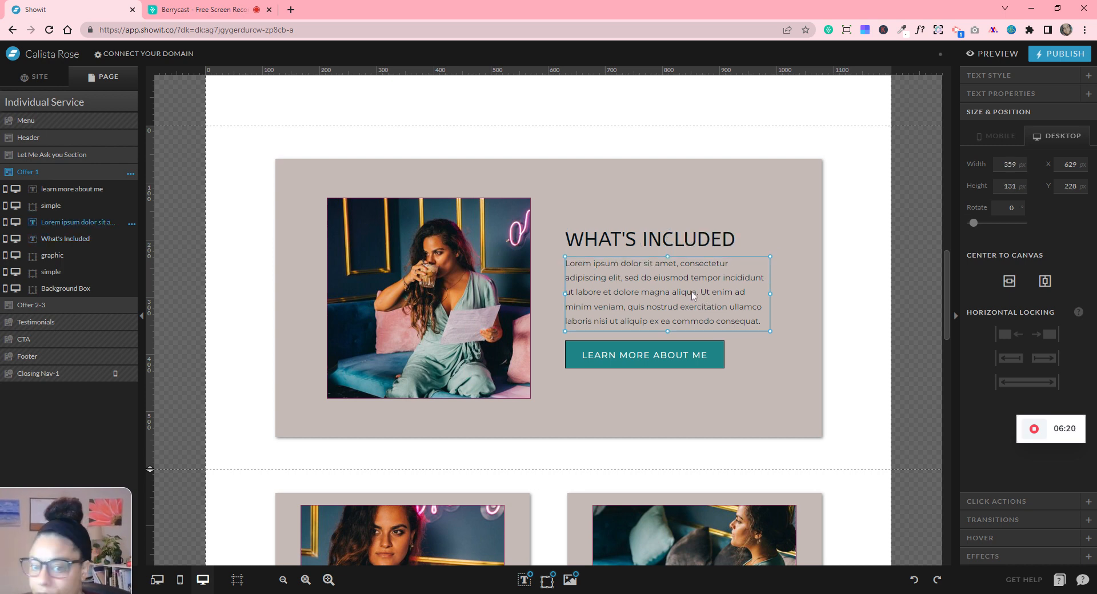
double_click(691, 292)
left_click_drag(700, 292, 761, 321)
key("BackSpace")
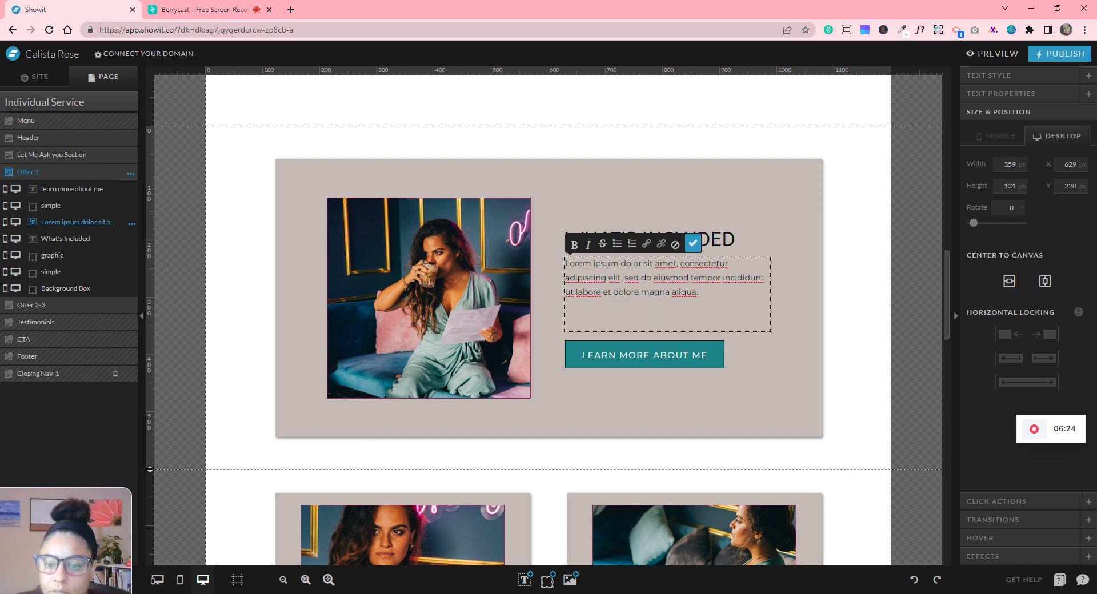
left_click_drag(700, 292, 690, 278)
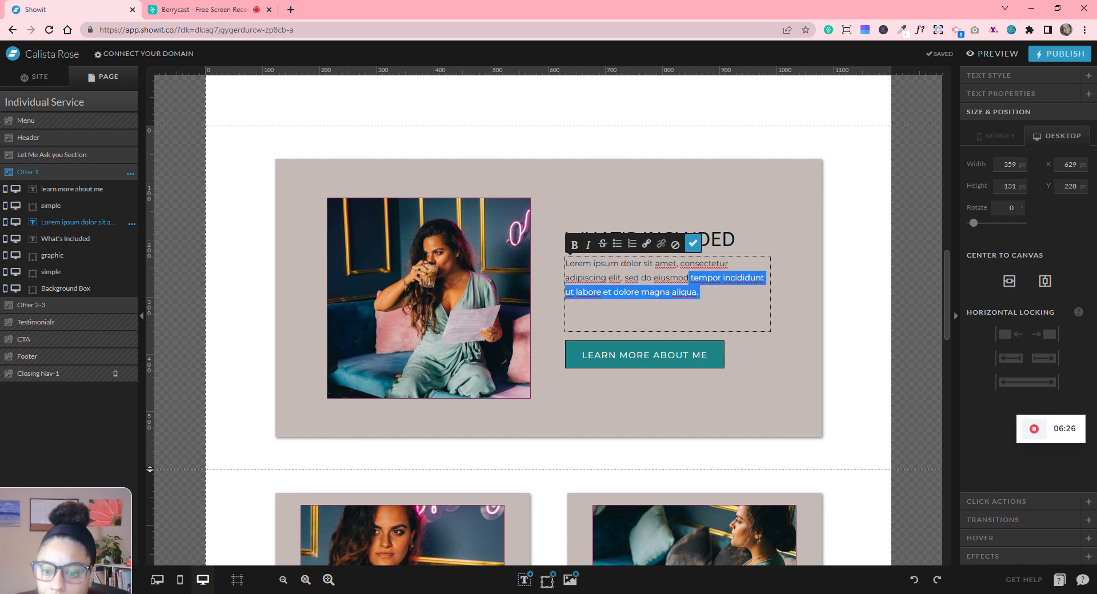
key("BackSpace")
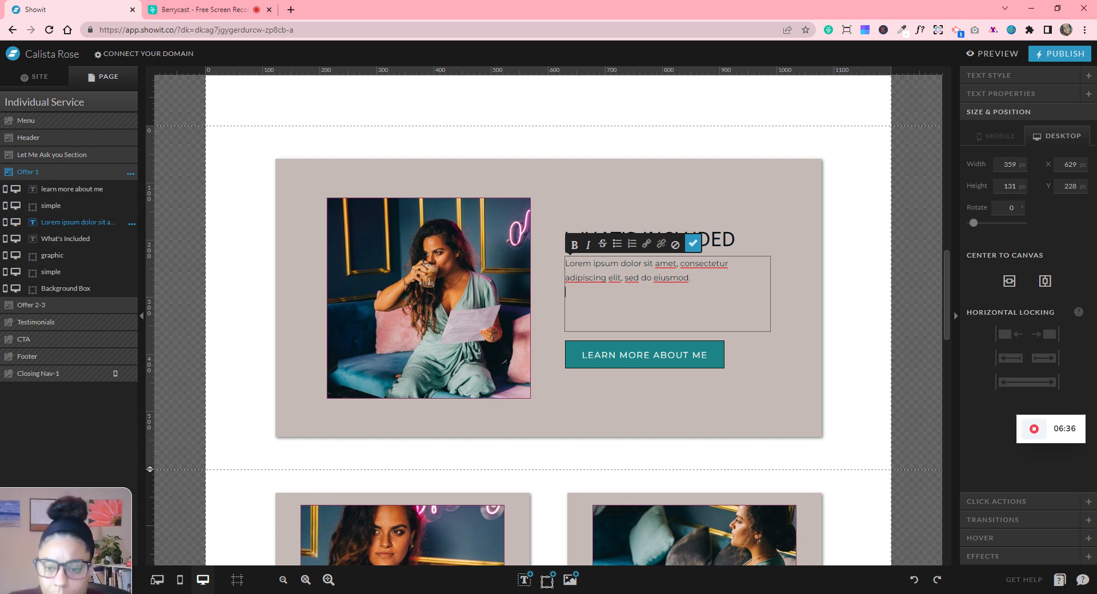
- Add a bulleted list below the paragraph with "Lorem ipsum dolor sit amet", "consectetur adipiscing elit" and "sed do eiusmod tempor"
type("Lorem ipsum dolor sit amet consectetur adipiscing elit sed do eiusmod tempor")
left_click_drag(663, 321, 570, 292)
left_click(617, 244)
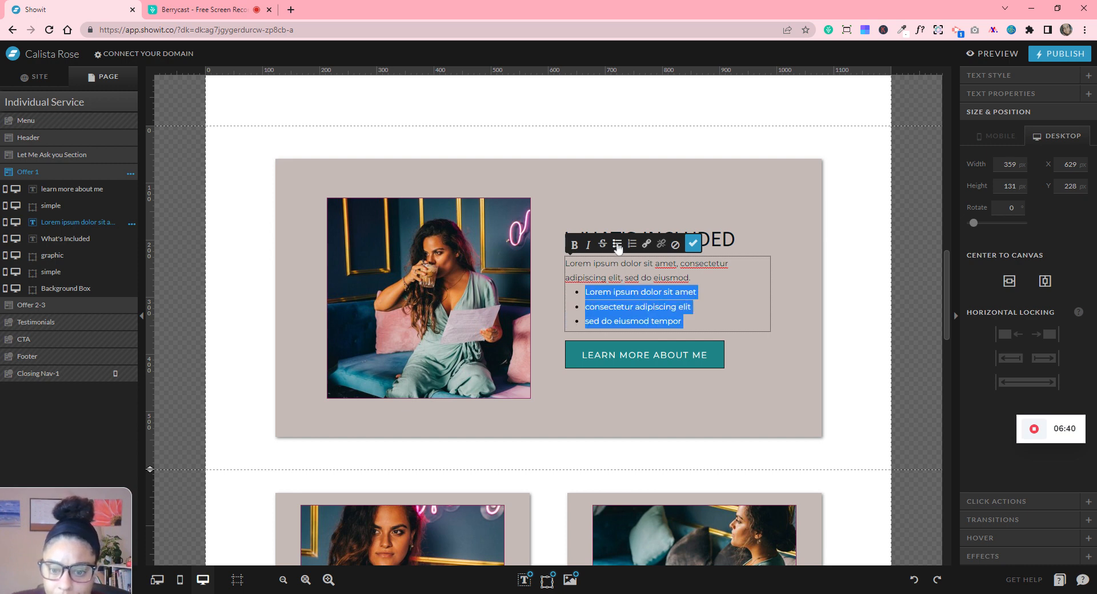
key("Right")
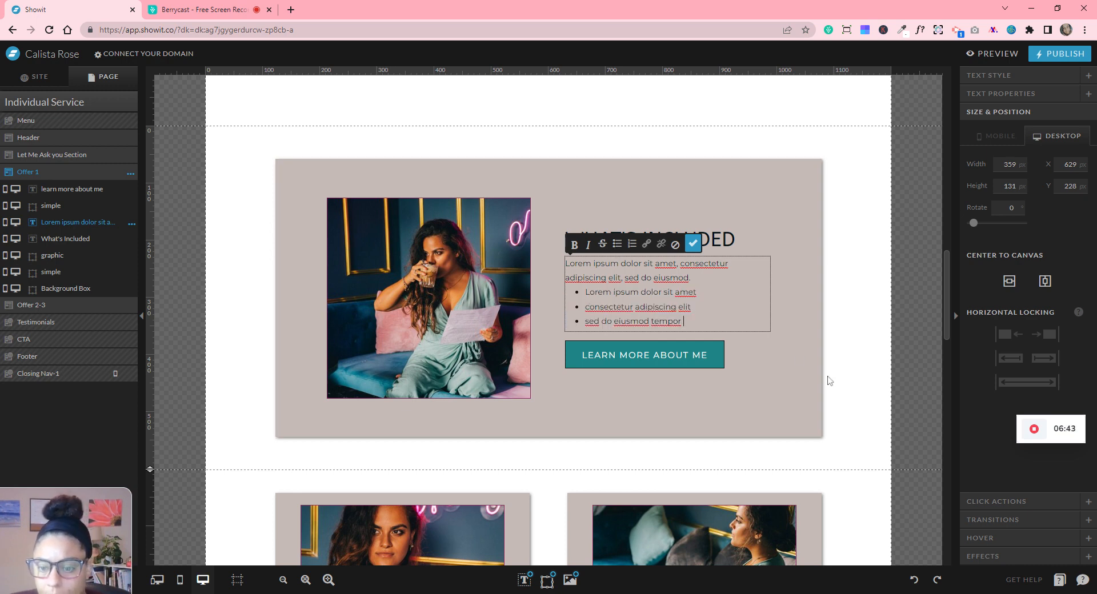
left_click(844, 362)
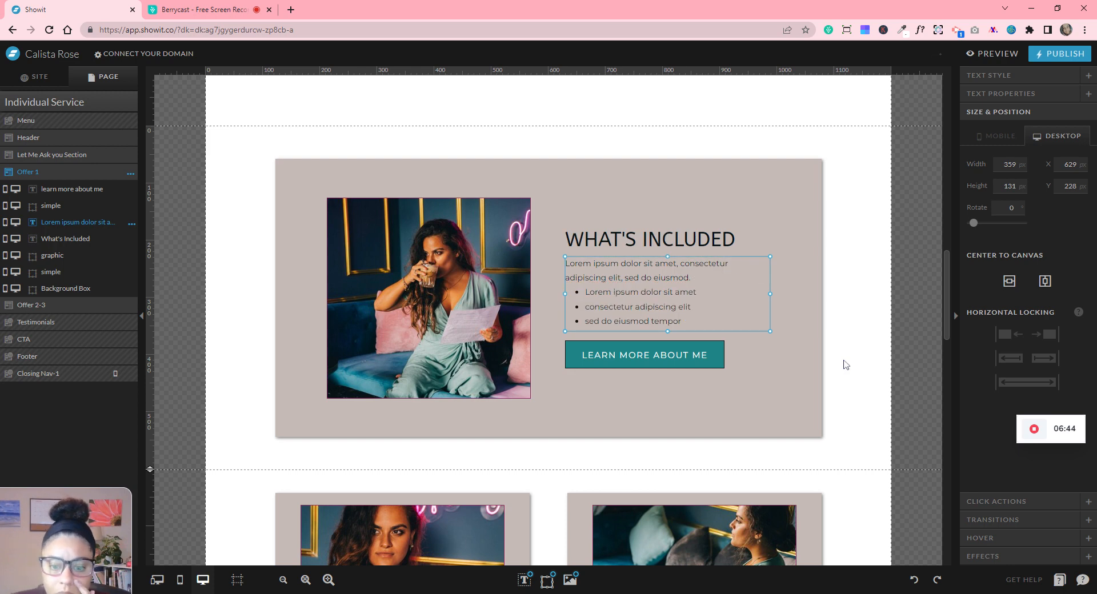
- Replace the "Learn more about me" button label in Offer 1 with "YOUR CTA HERE"
left_click(686, 354)
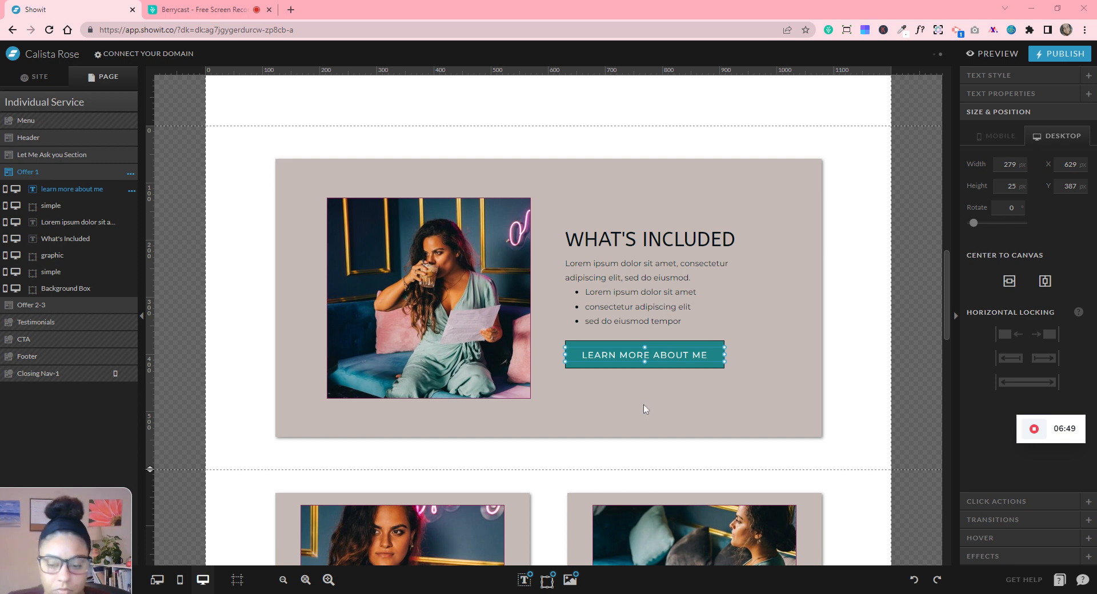
double_click(609, 358)
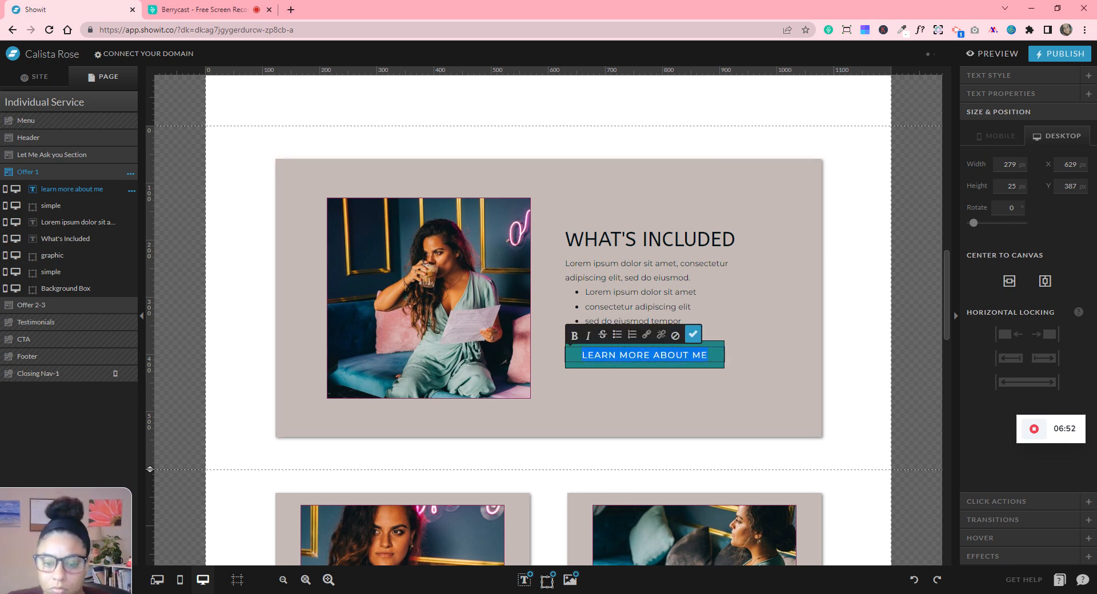
type("YOUR CTA HERE")
scroll(908, 386, "up", 15)
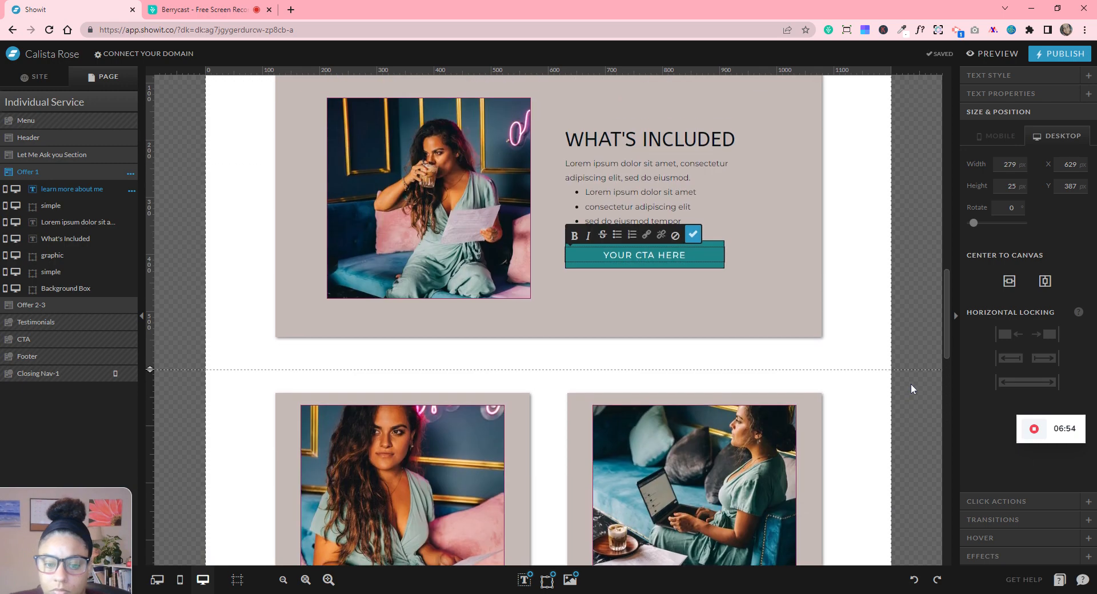
- Finish editing the CTA label and duplicate the Offer 1 canvas
scroll(910, 384, "up", 6)
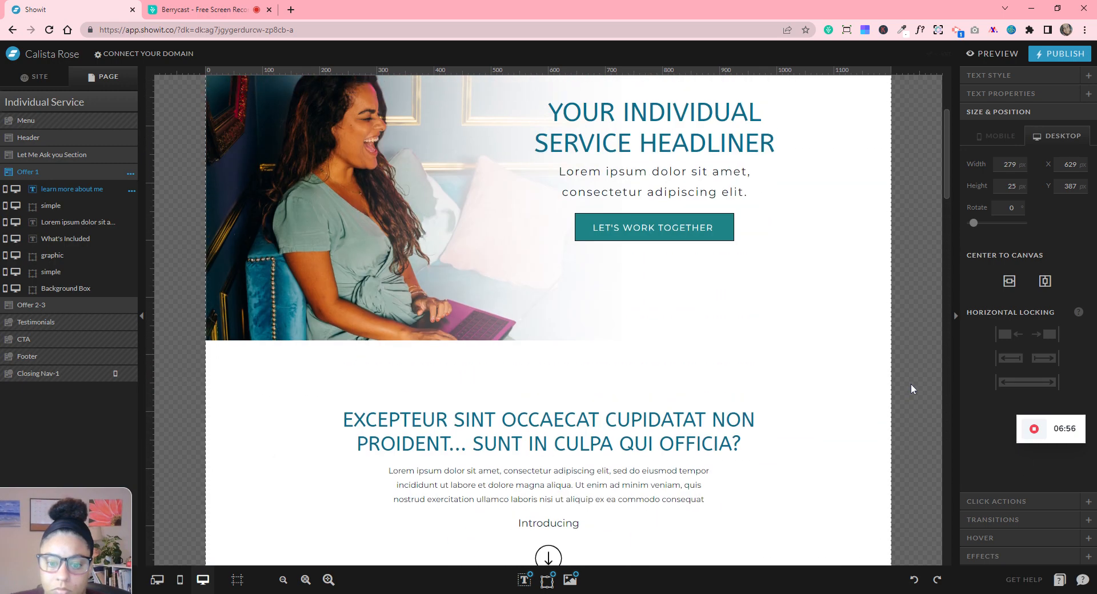
scroll(910, 384, "down", 15)
scroll(911, 383, "down", 3)
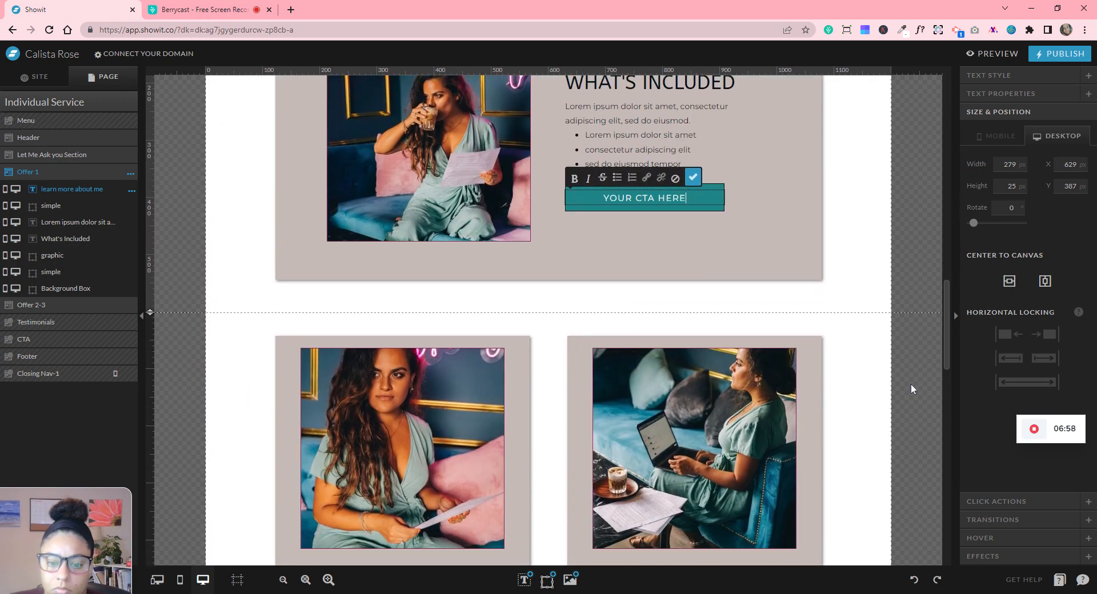
key("Escape")
scroll(910, 383, "down", 2)
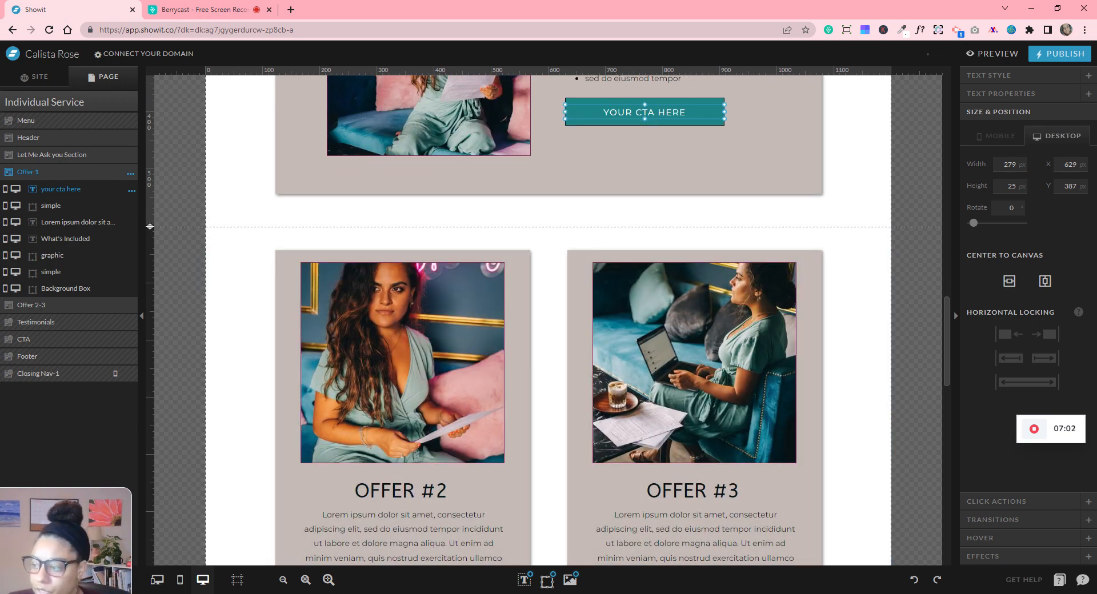
scroll(906, 341, "up", 5)
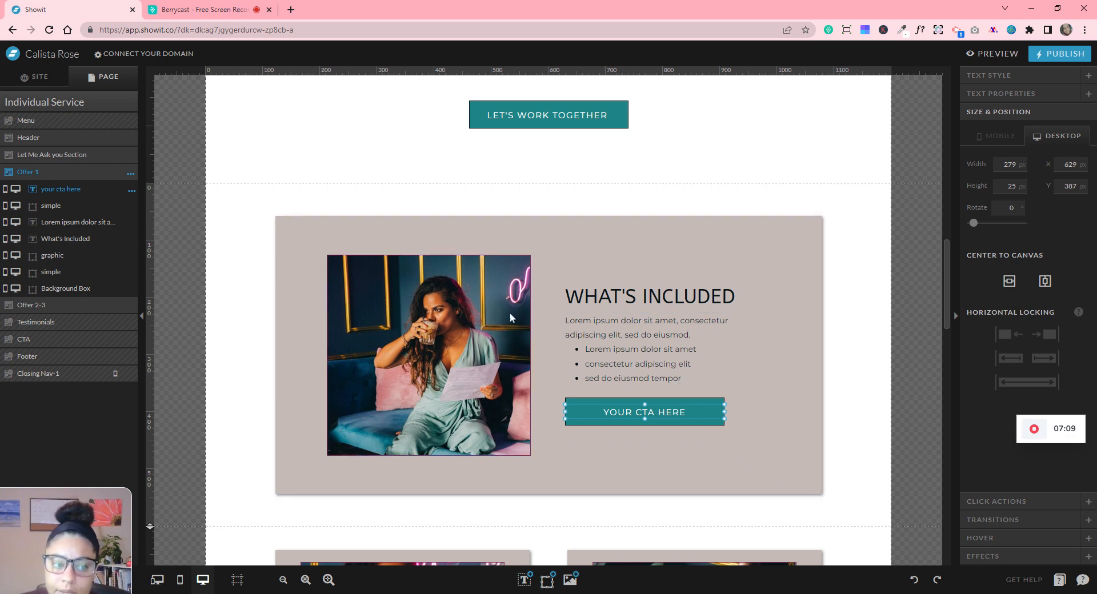
left_click(130, 173)
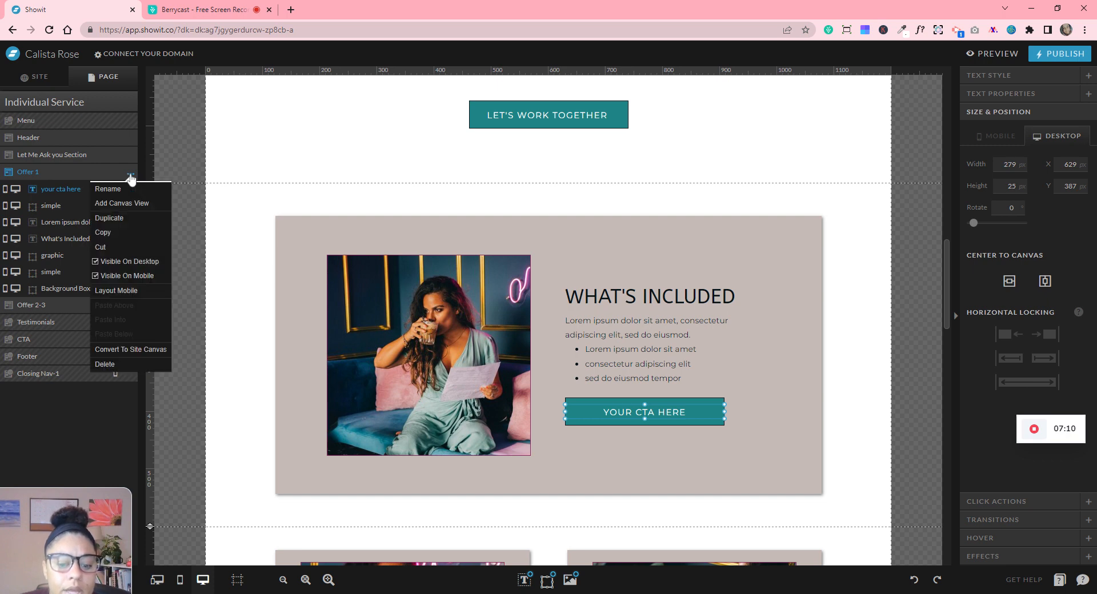
left_click(140, 218)
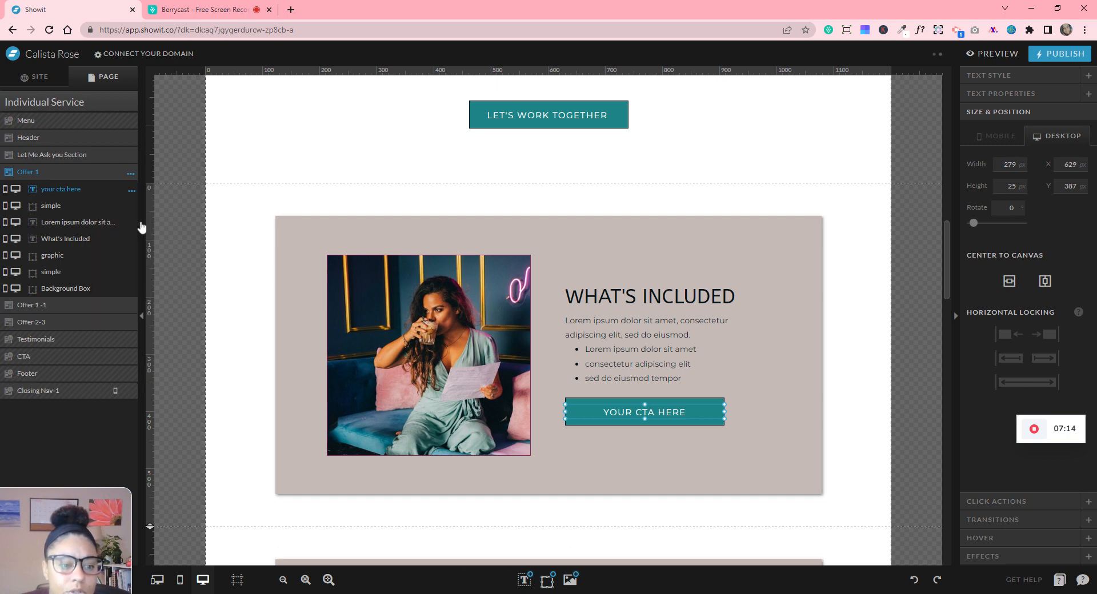
- Rename the original Offer 1 canvas as "What's Included"
left_click(132, 191)
left_click(134, 193)
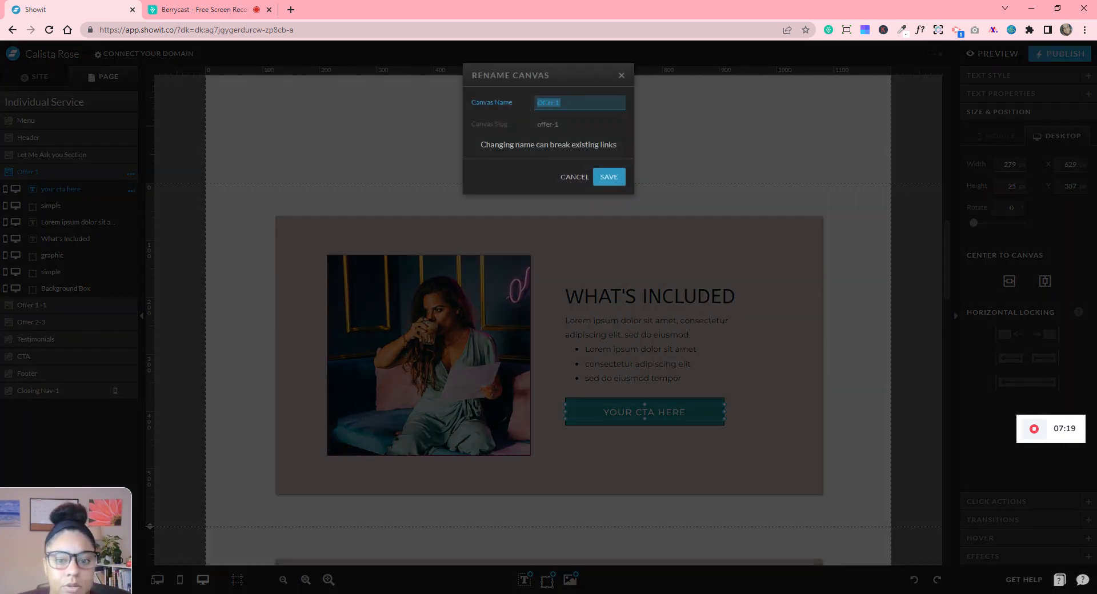
type("What's Inclu")
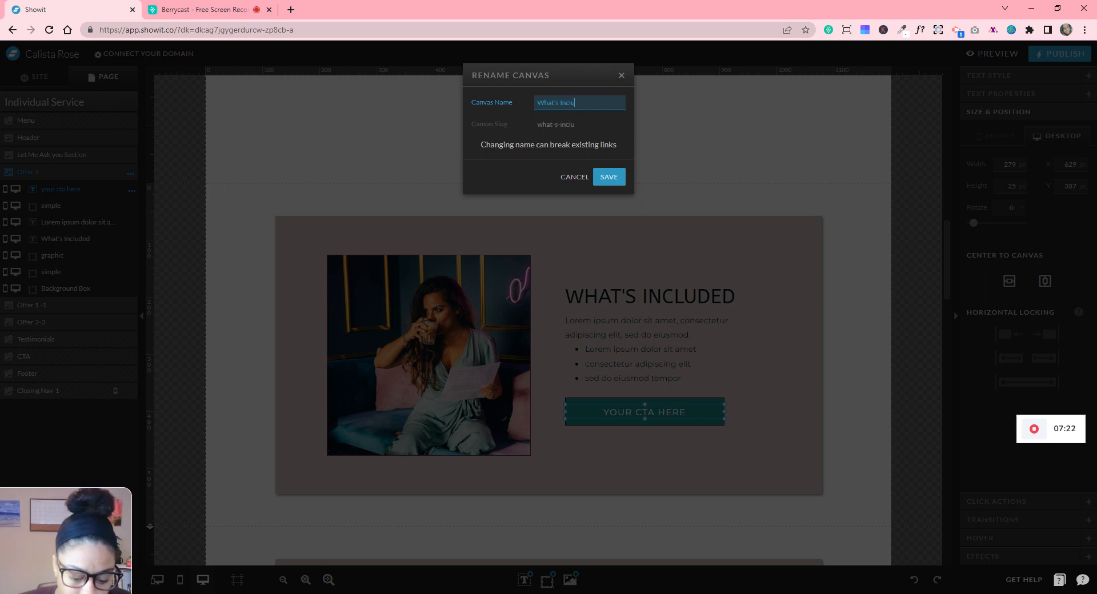
type("ded")
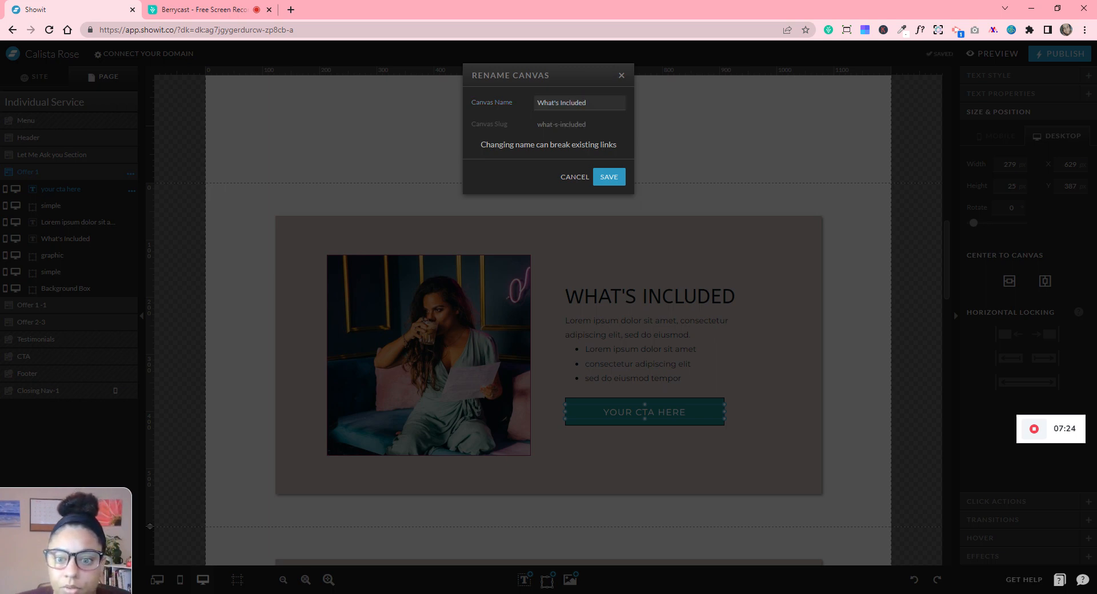
left_click(617, 179)
- Rename the "Let Me Ask you Section" canvas as "Introduction"
scroll(617, 178, "up", 5)
scroll(617, 179, "up", 4)
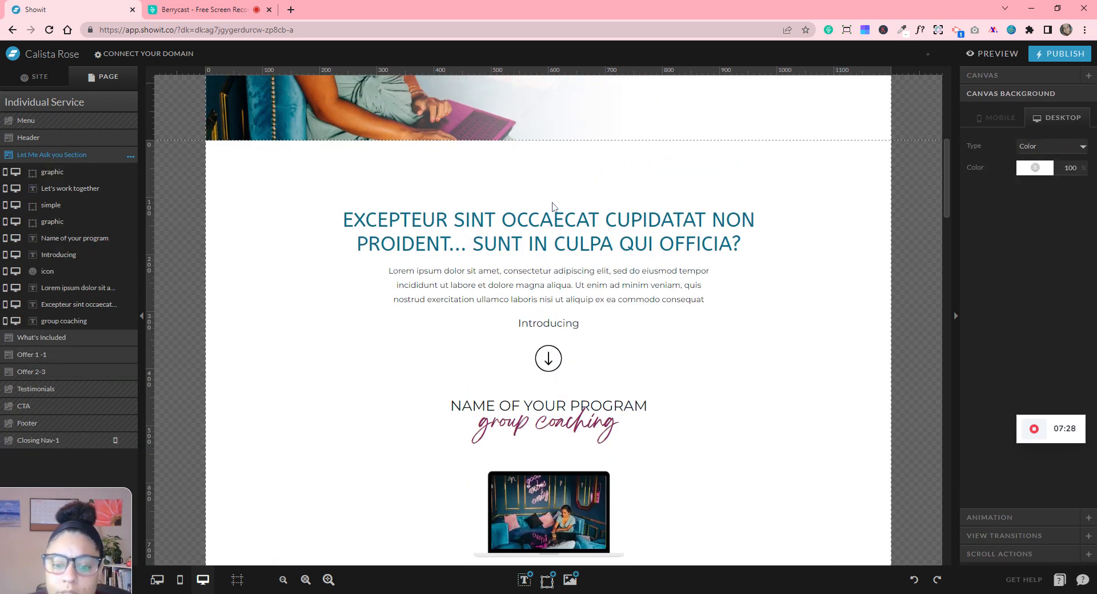
left_click(131, 157)
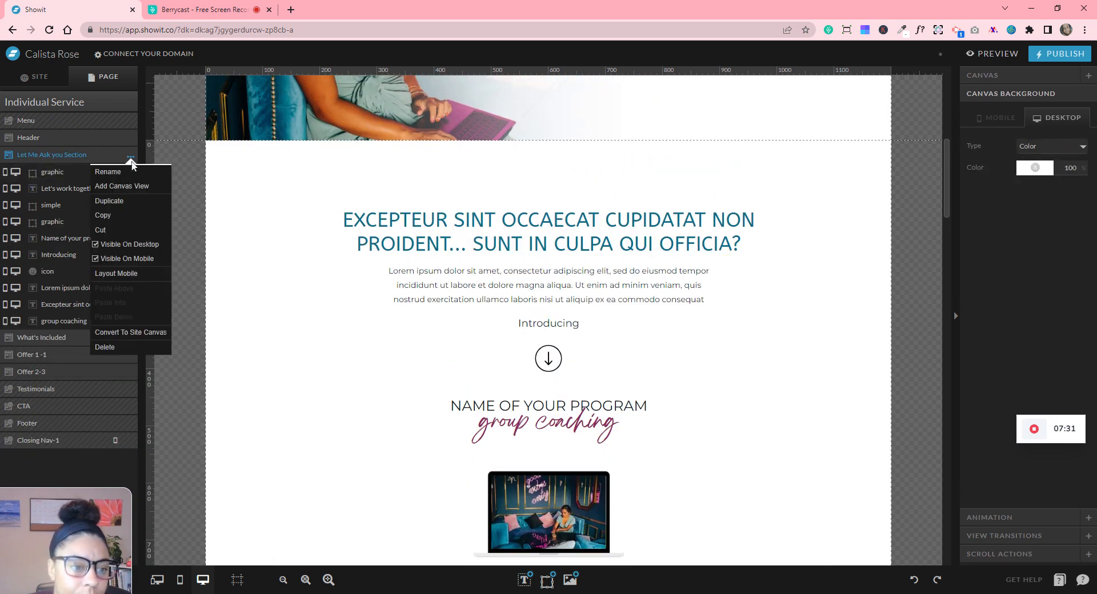
left_click(131, 172)
type("Introductio")
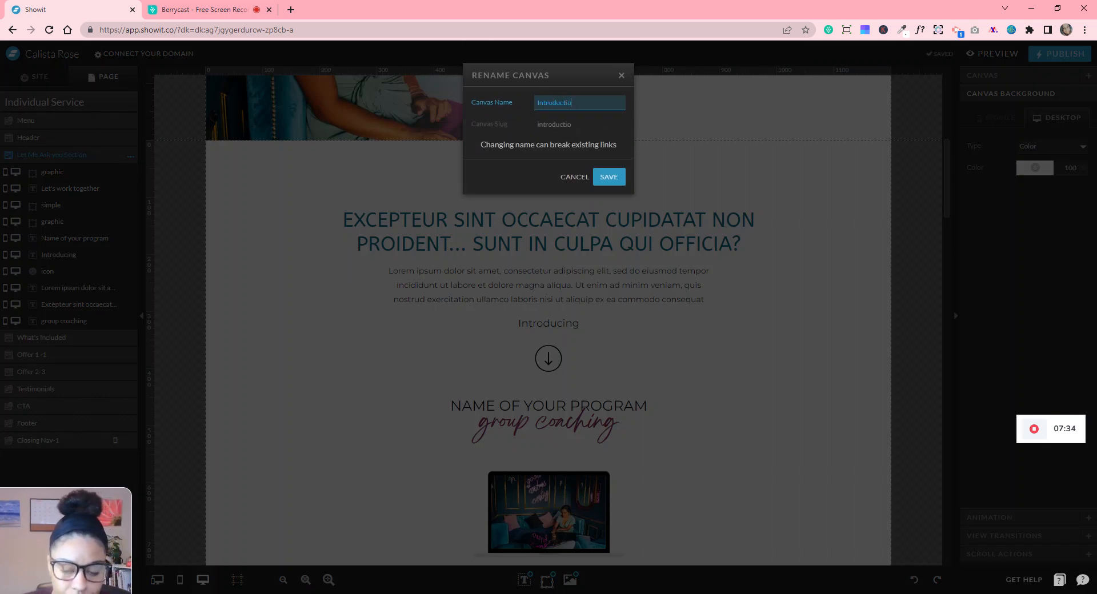
type("n")
key("Return")
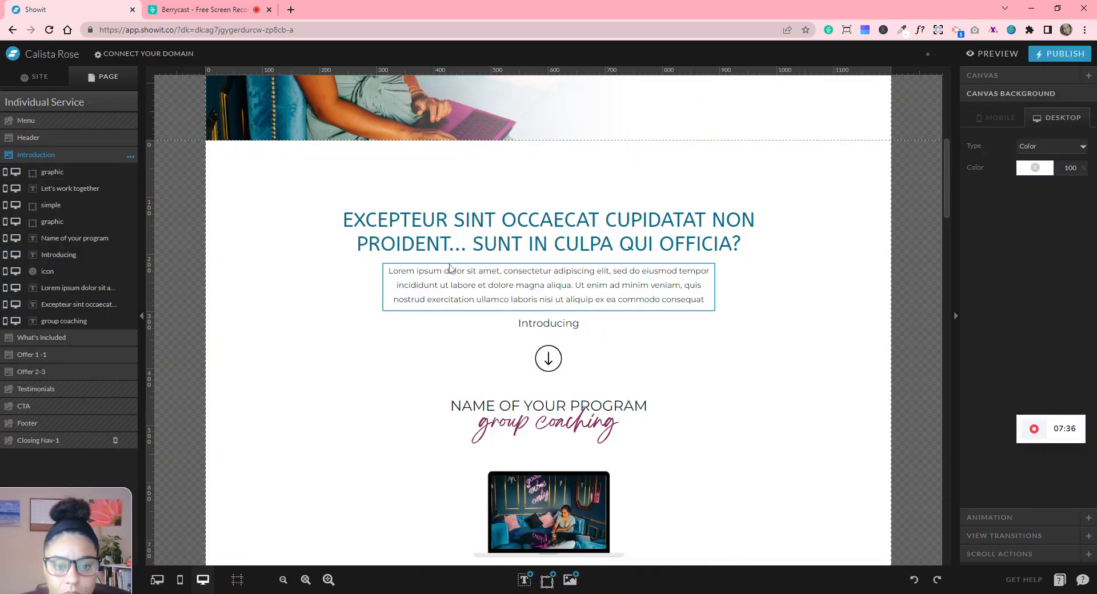
- Rename the duplicated "Offer 1 -1" canvas as "Other Information"
scroll(447, 267, "up", 5)
scroll(447, 267, "down", 10)
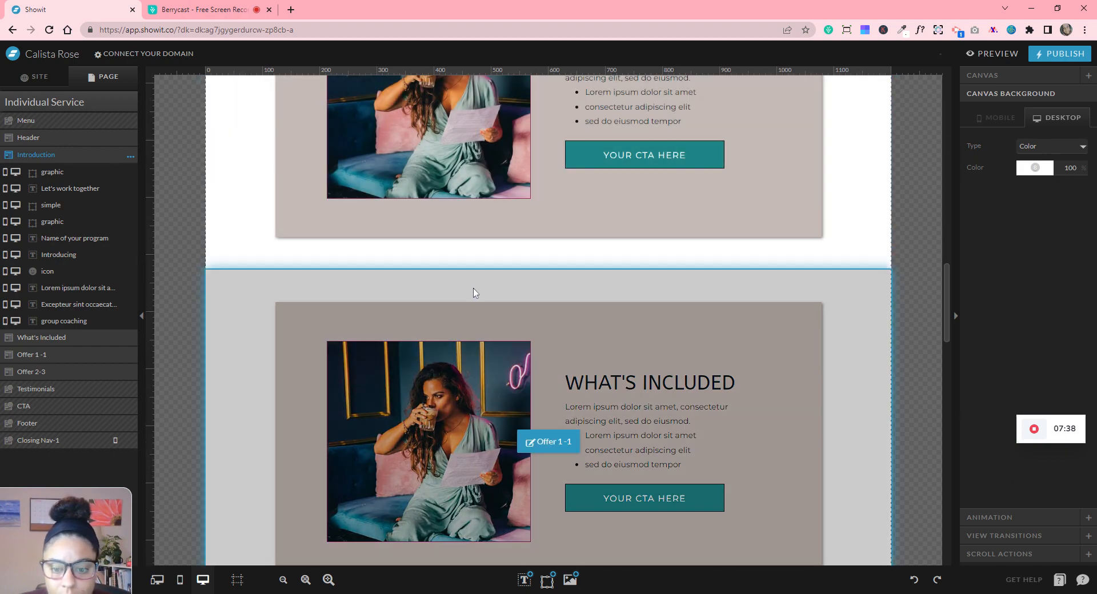
left_click(475, 296)
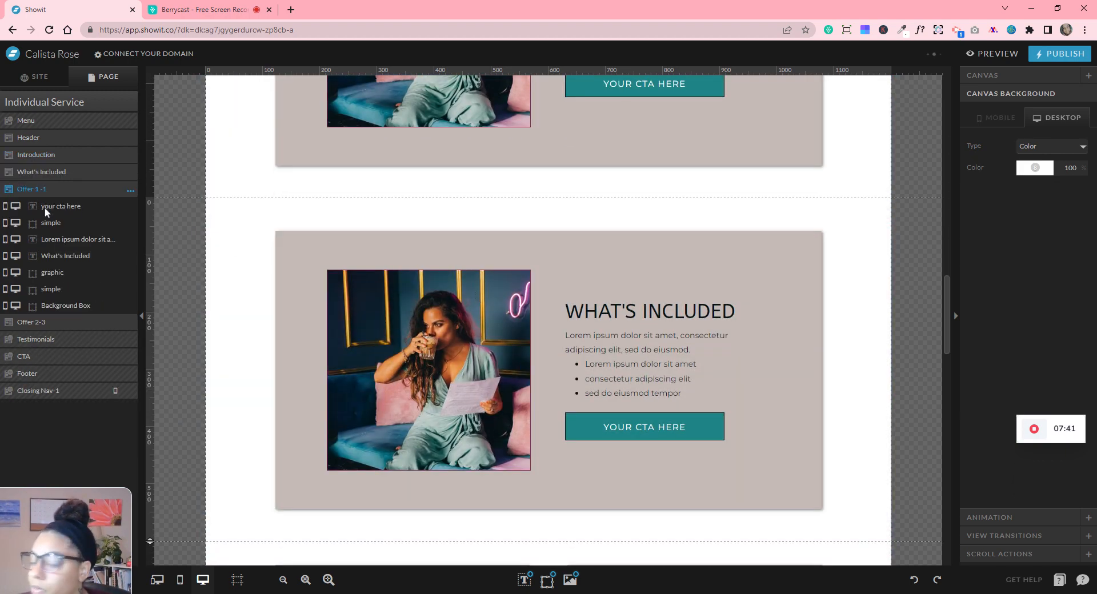
left_click(131, 191)
left_click(134, 207)
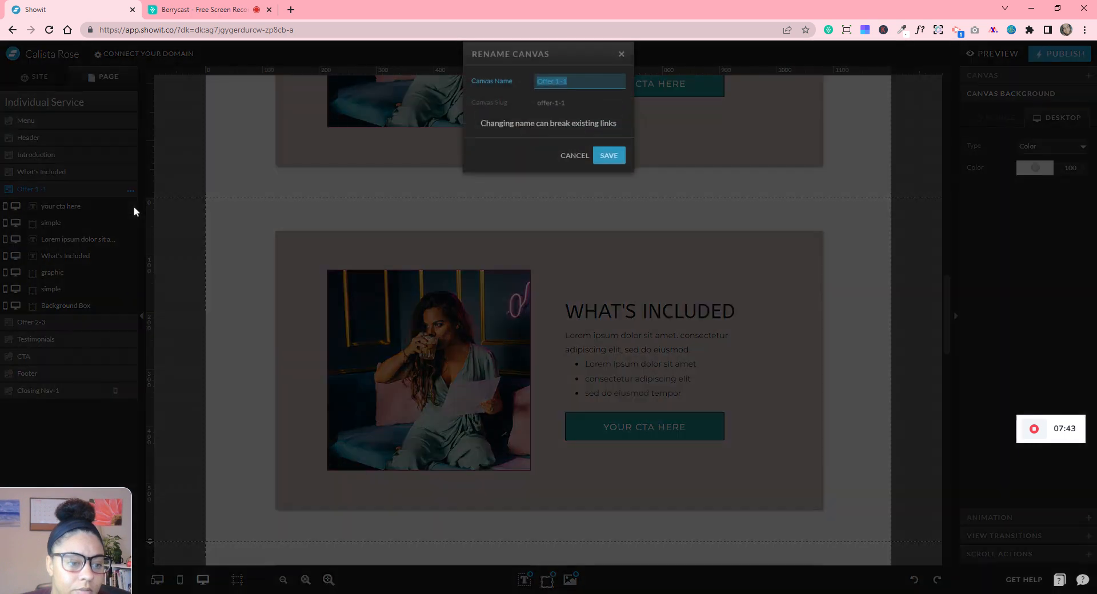
type("Other Inf")
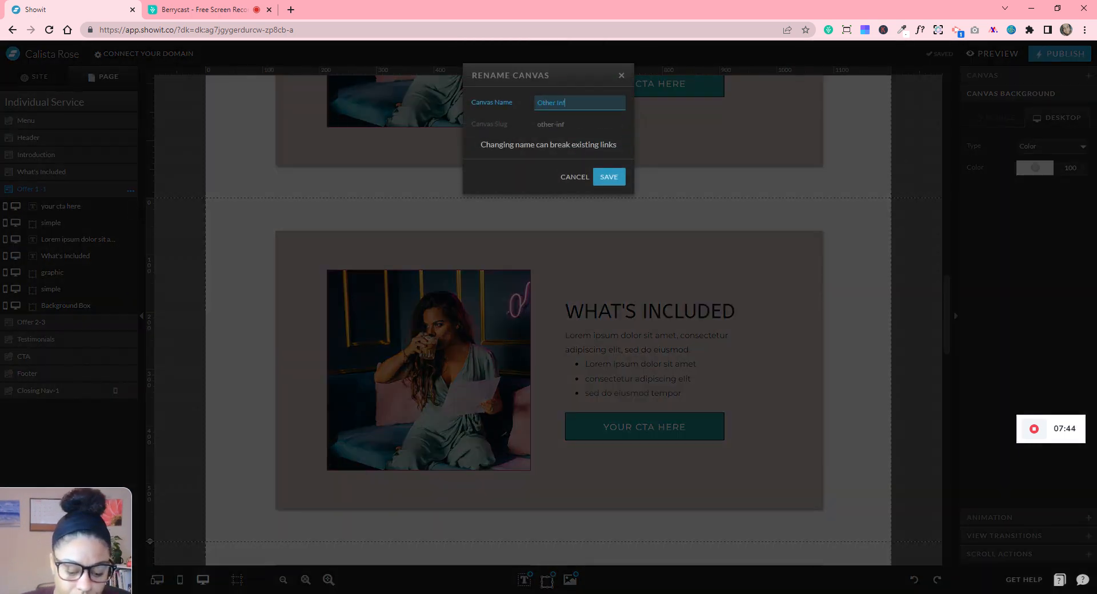
type("ormation")
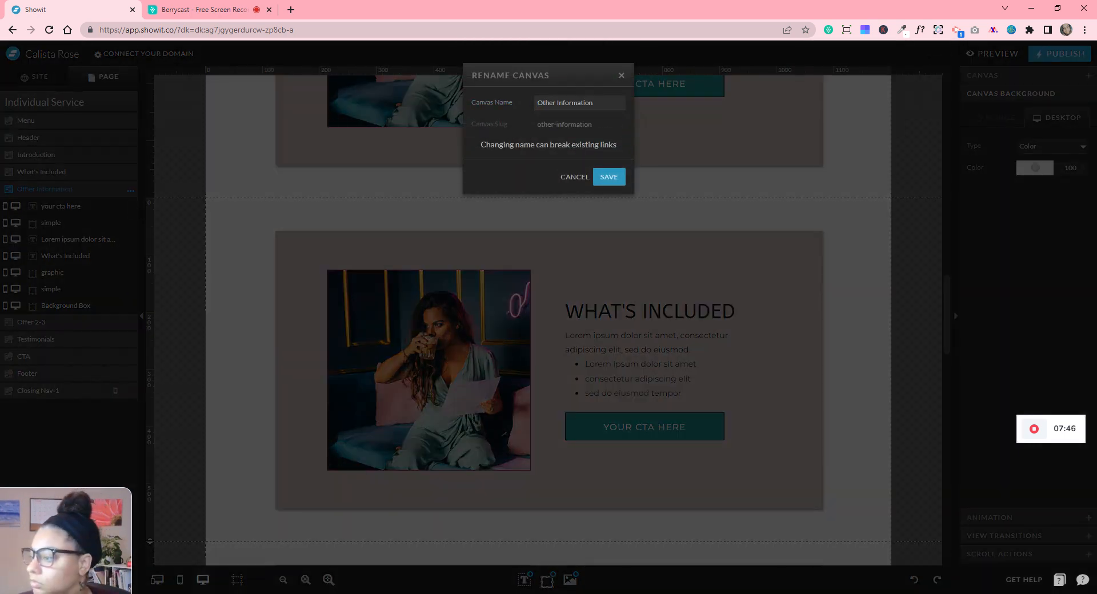
key("Return")
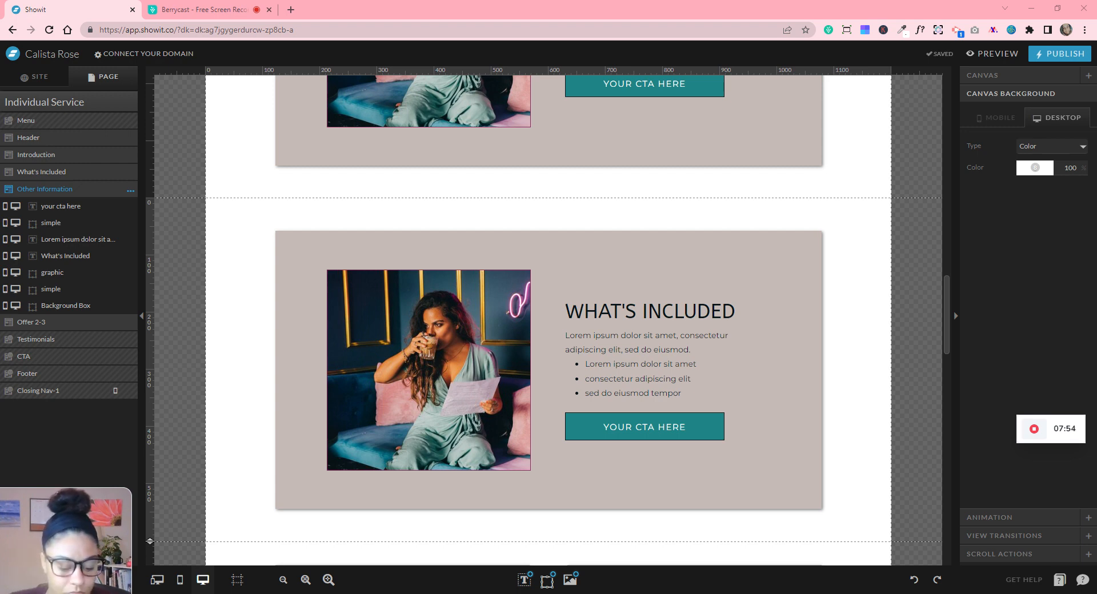
- Change the "What's Included" heading in the Other Information canvas to "Other Information"
left_click(596, 309)
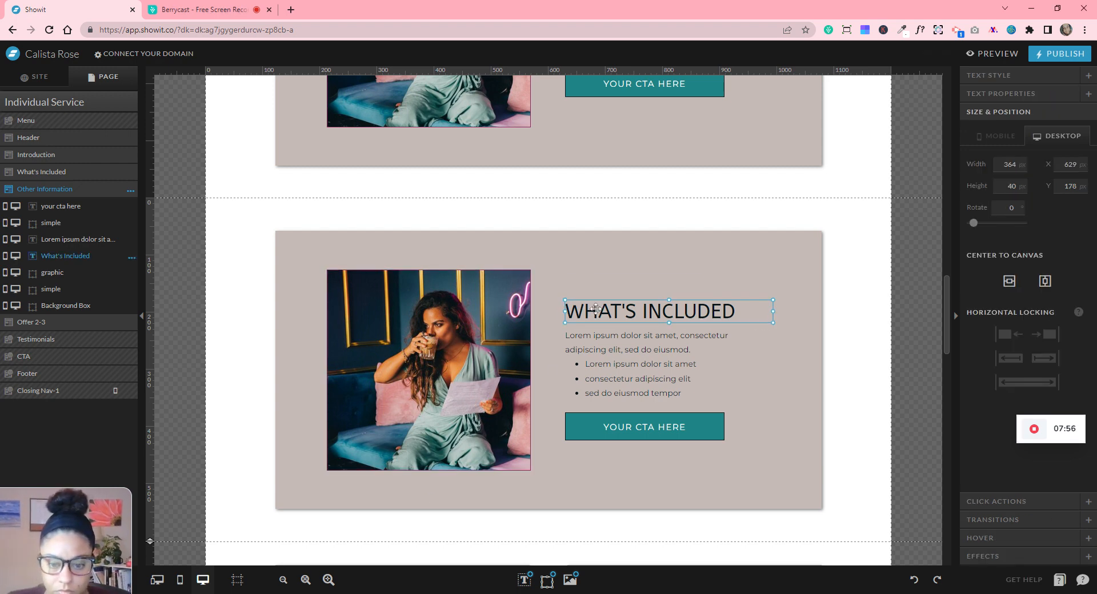
double_click(596, 309)
type("OTHER INFORMATION")
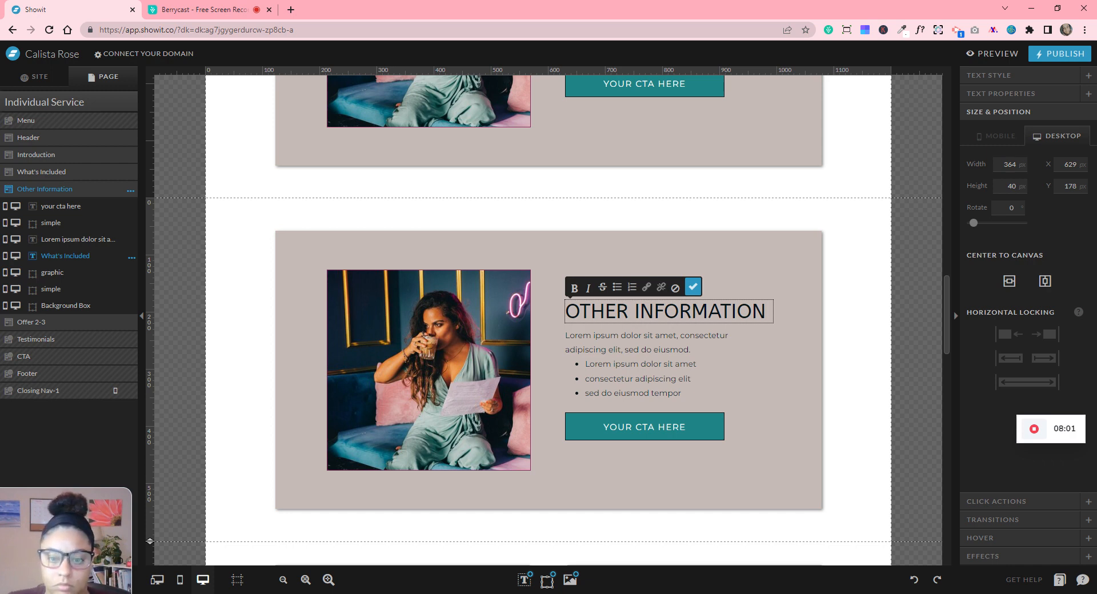
- Lock the Background Box of the Other Information canvas and move the photo with its backing shape to the box's right half
left_click(818, 368)
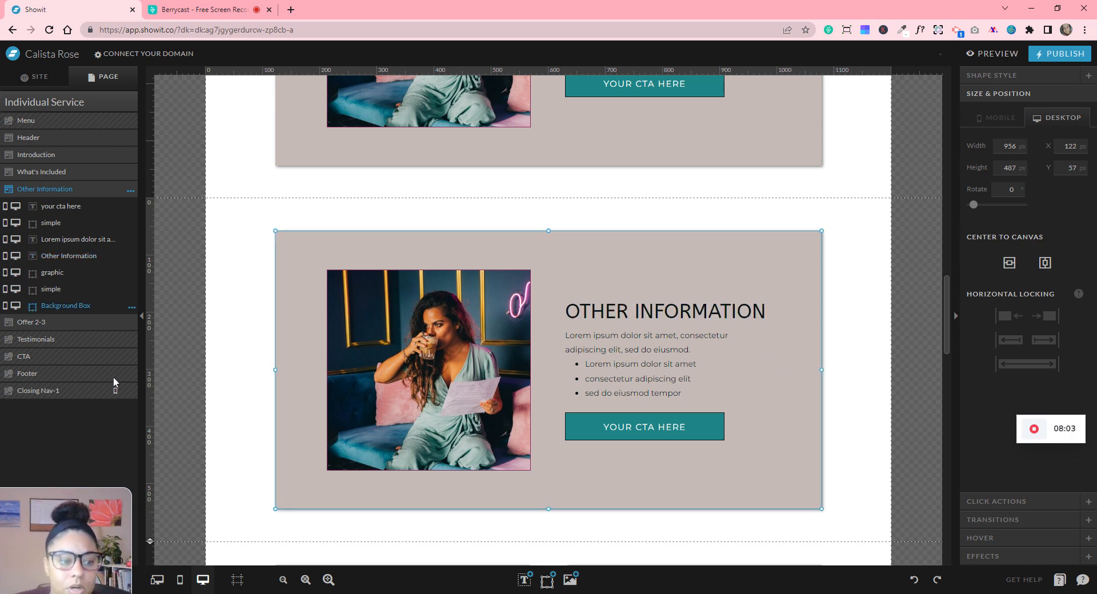
left_click(120, 306)
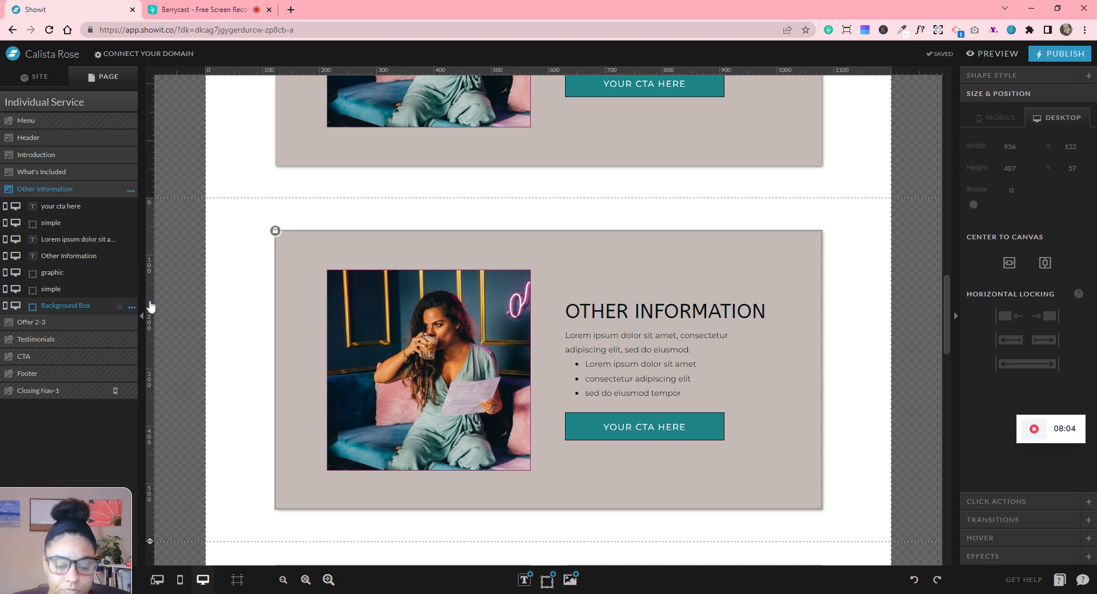
left_click_drag(243, 354, 667, 366)
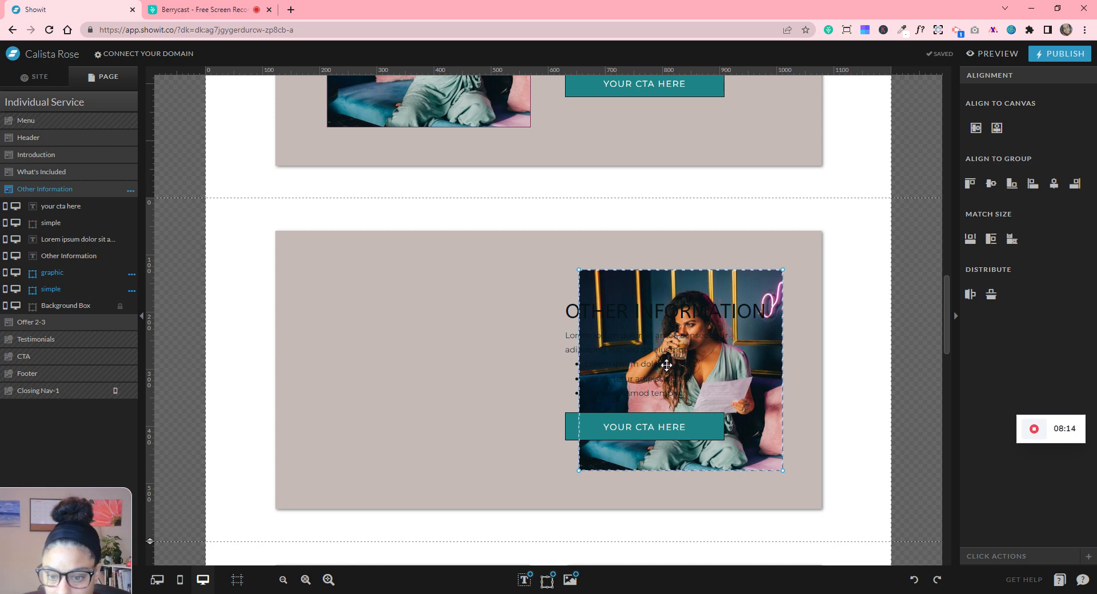
- Select the Other Information heading, its paragraph and the button shape together and shift them left toward the empty half of the box
left_click(58, 257)
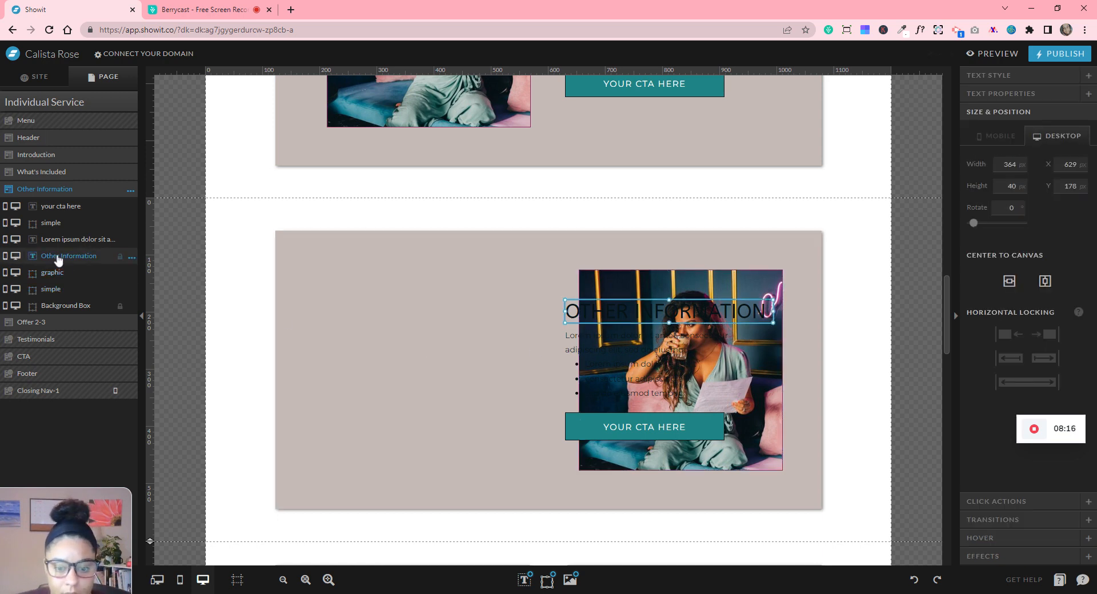
left_click(58, 240, "shift")
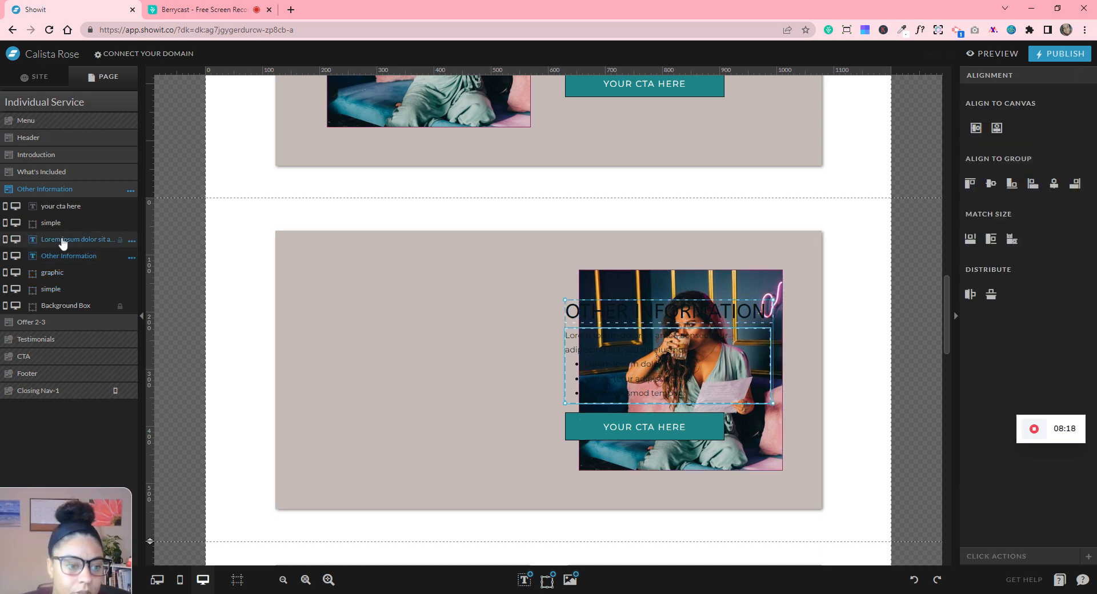
left_click(57, 228, "shift")
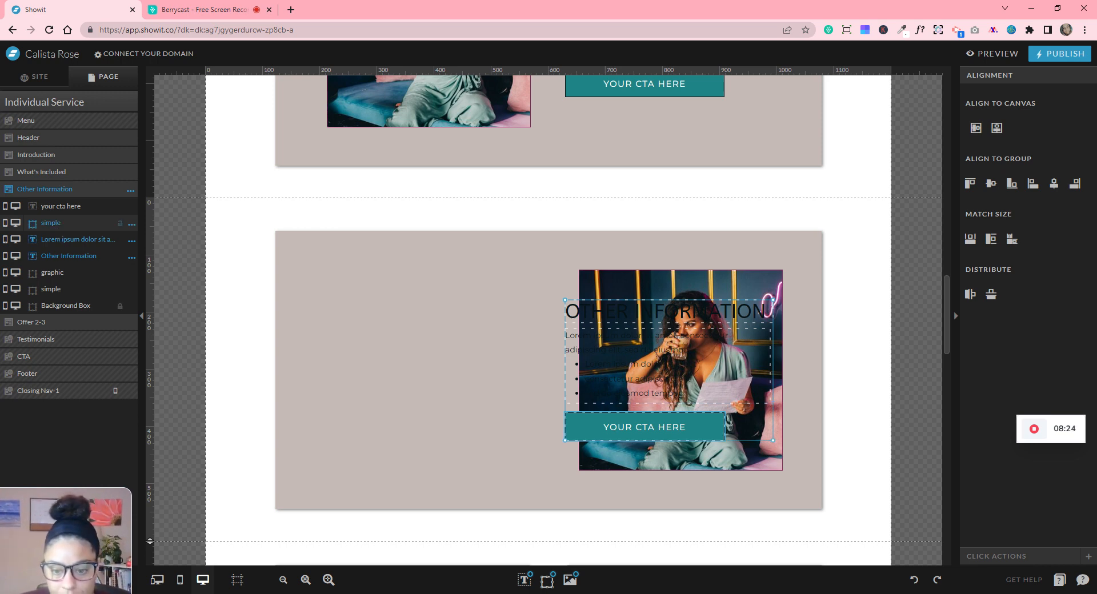
key("shift+Left")
key("shift+Left")
key("shift+Left")
key("shift+Left")
key("shift+Left")
key("shift+Left")
key("shift+Left")
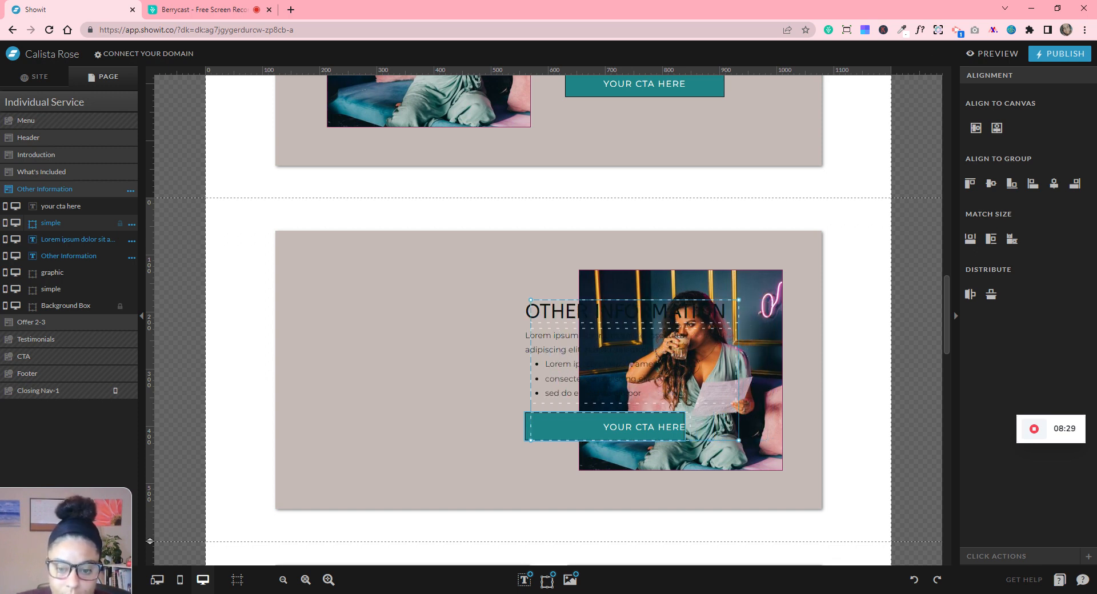
key("shift+Left")
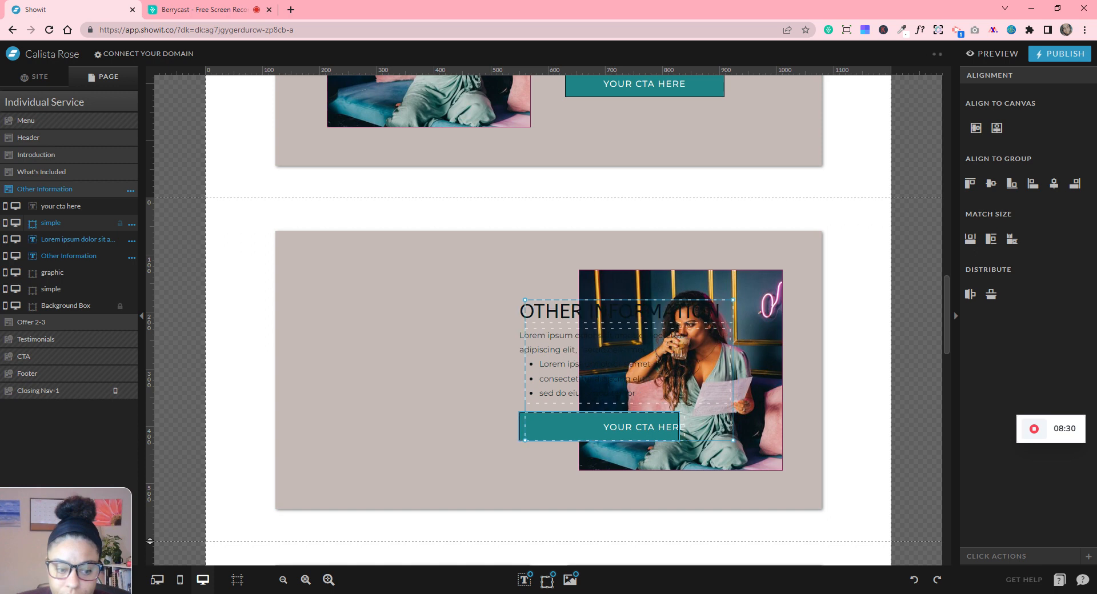
key("shift+Left")
key("shift+Left")
key("shift+Left")
key("shift+Left")
key("shift+Left")
key("shift+Left")
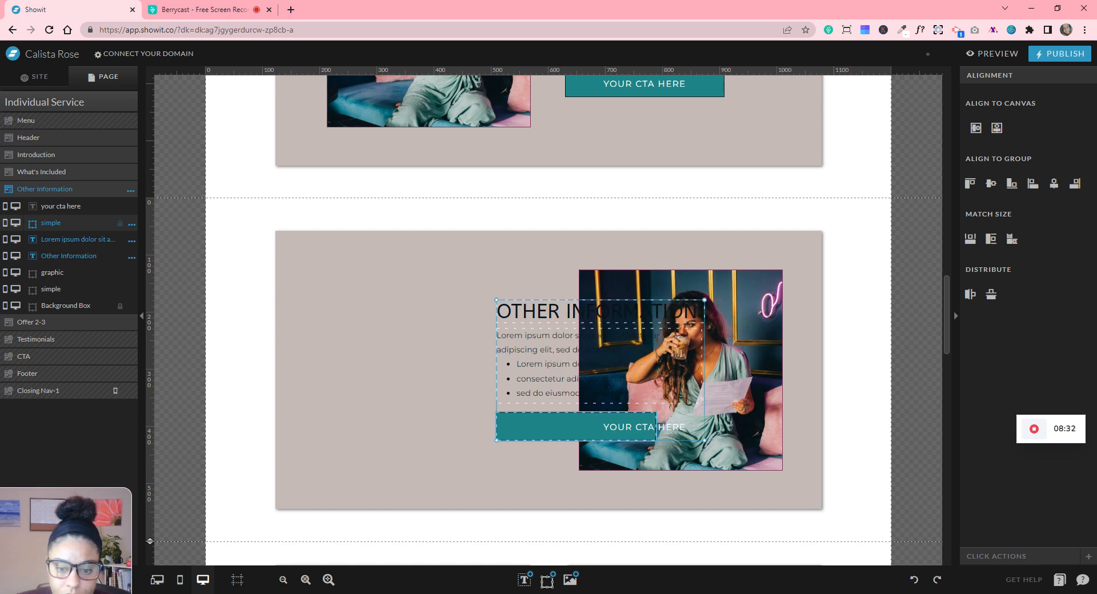
key("shift+Left")
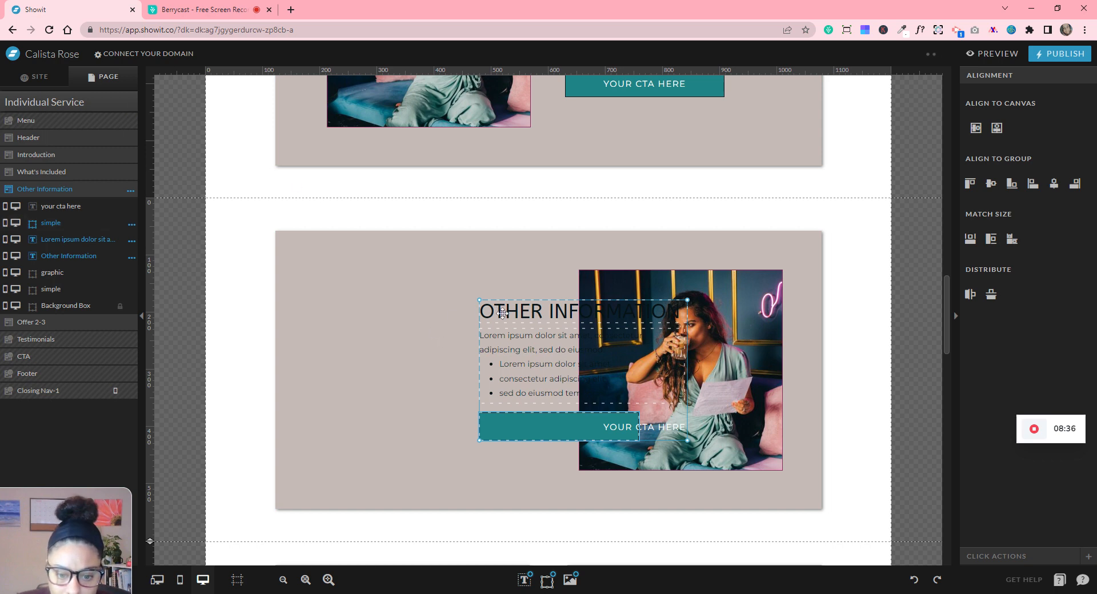
key("shift+Left")
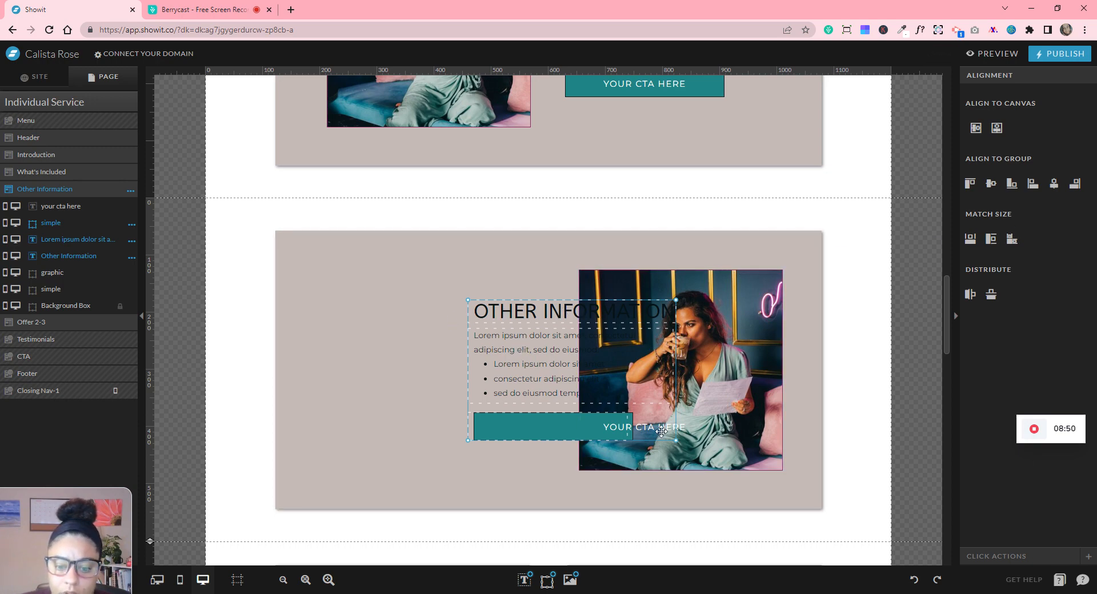
scroll(661, 432, "down", 5)
scroll(663, 432, "up", 5)
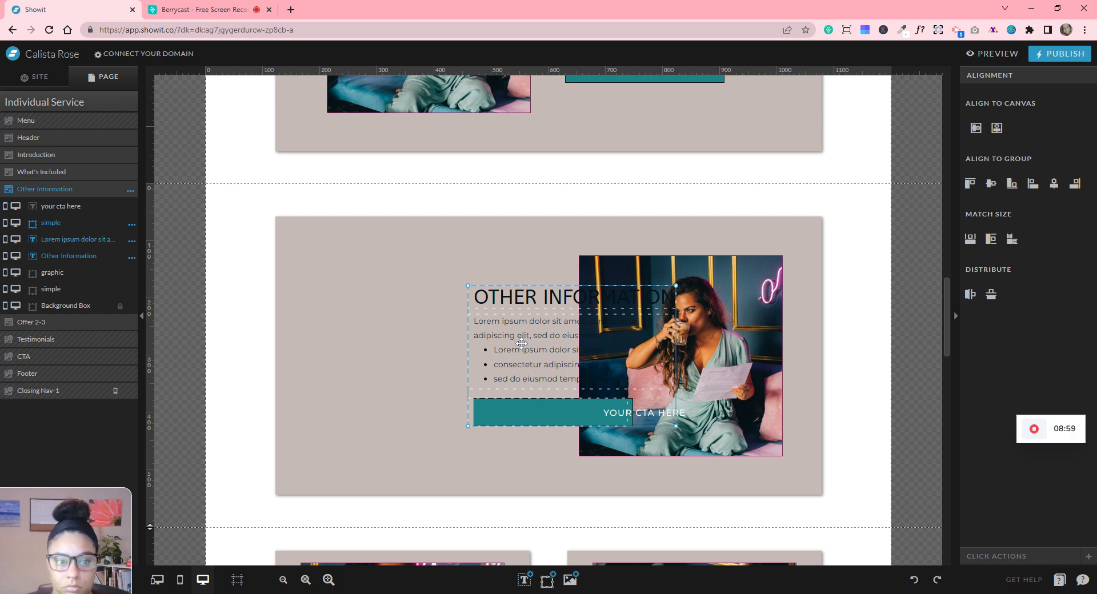
scroll(343, 388, "down", 5)
left_click(371, 398)
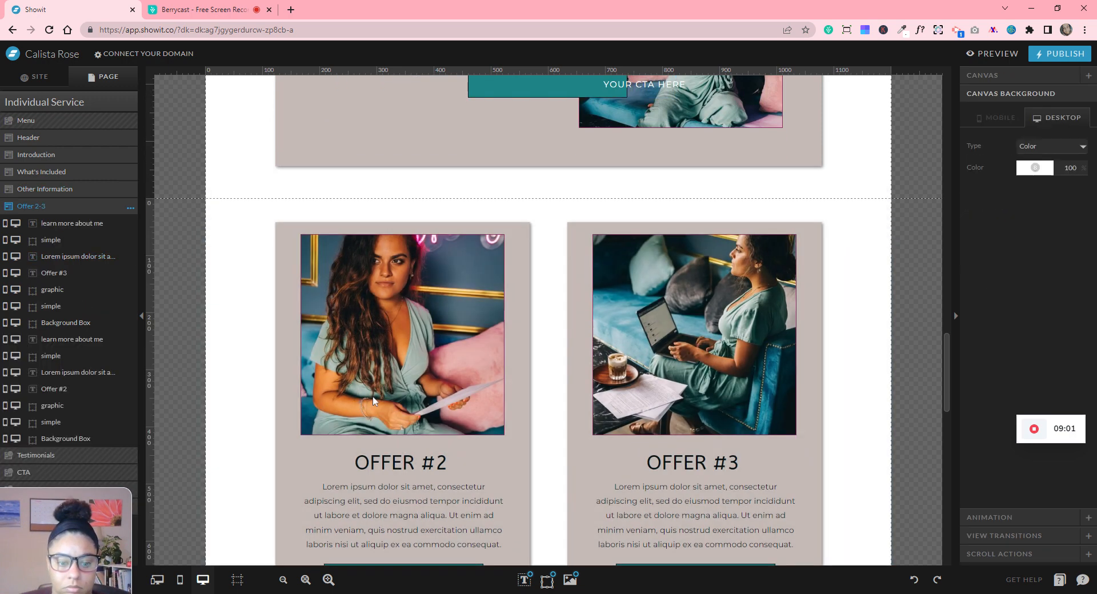
left_click(375, 401)
double_click(400, 463)
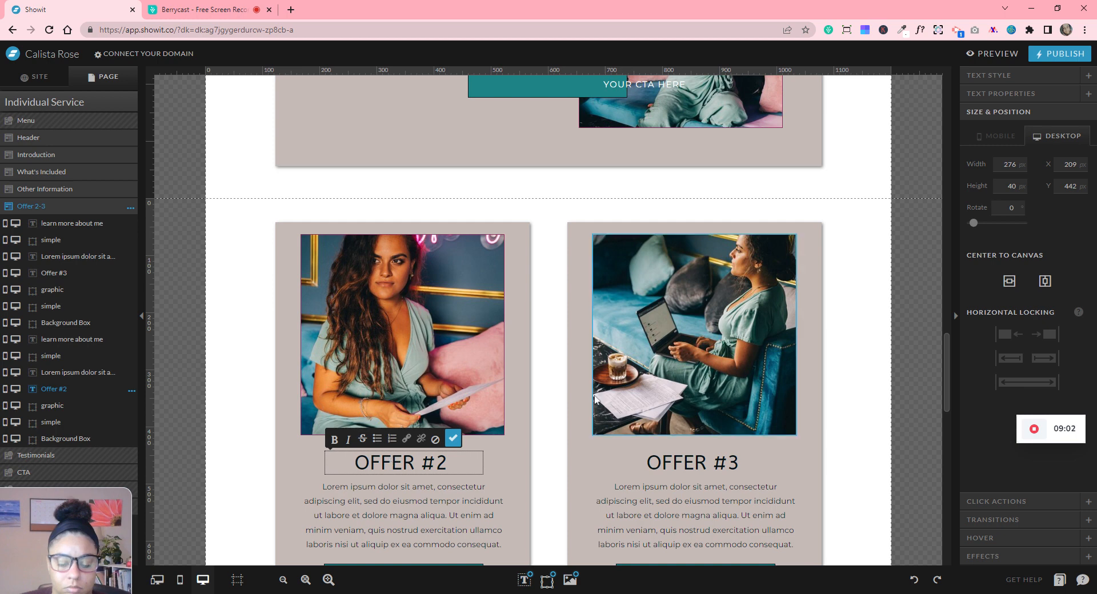
scroll(595, 397, "up", 5)
left_click(435, 228)
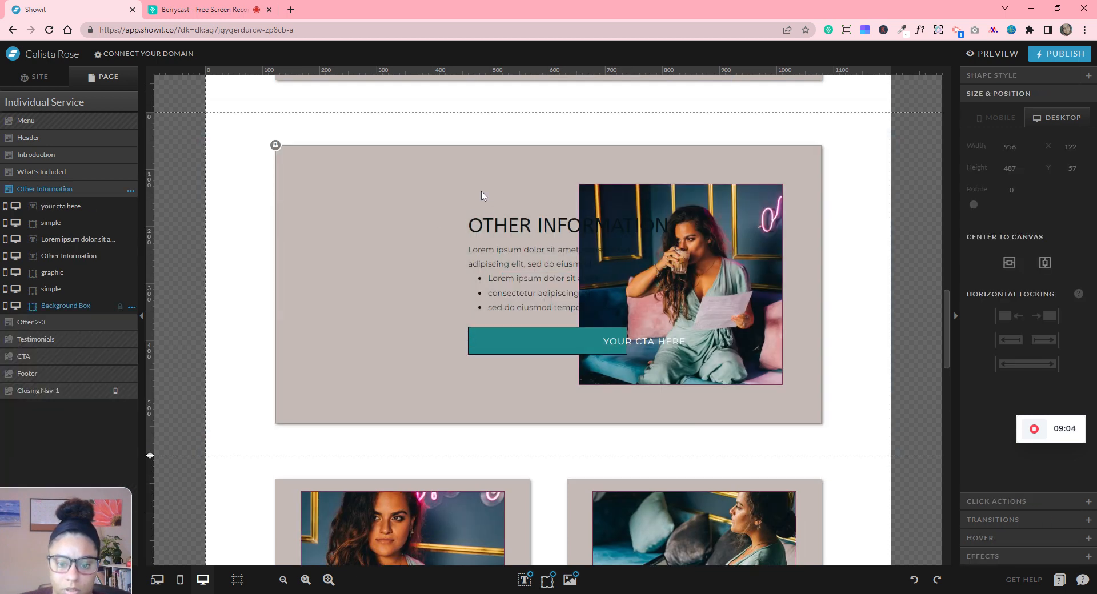
- Move the Other Information heading, paragraph and button shape together into the empty left half of the box, clear of the photo
left_click_drag(481, 195, 542, 358)
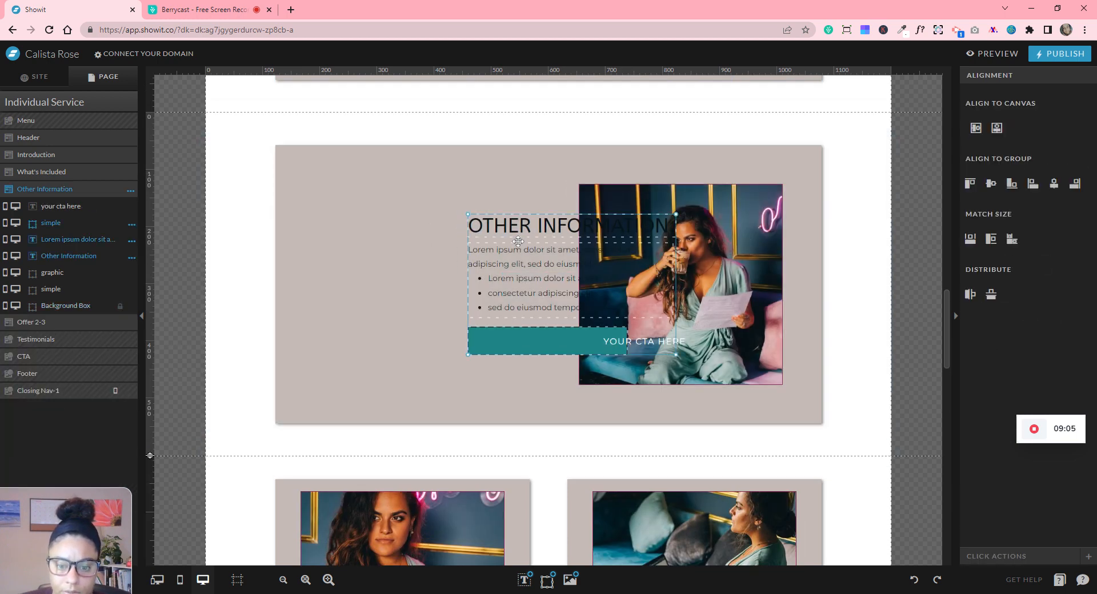
left_click(457, 237)
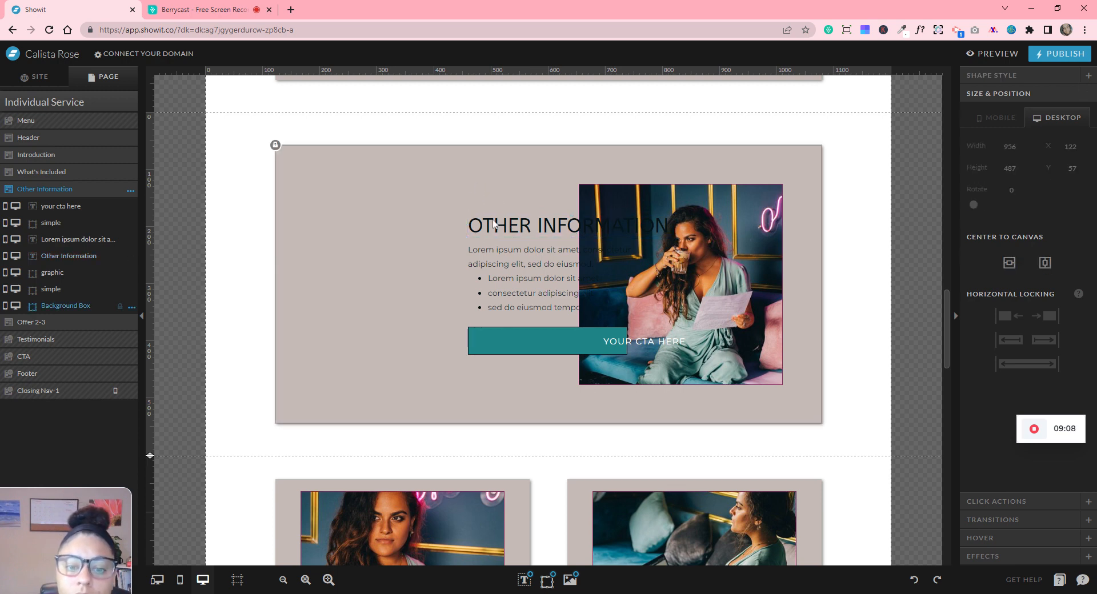
left_click_drag(485, 187, 512, 366)
left_click_drag(493, 230, 387, 227)
- Move the "Your CTA Here" text off the photo and center it on the teal button shape in Other Information
left_click(776, 324)
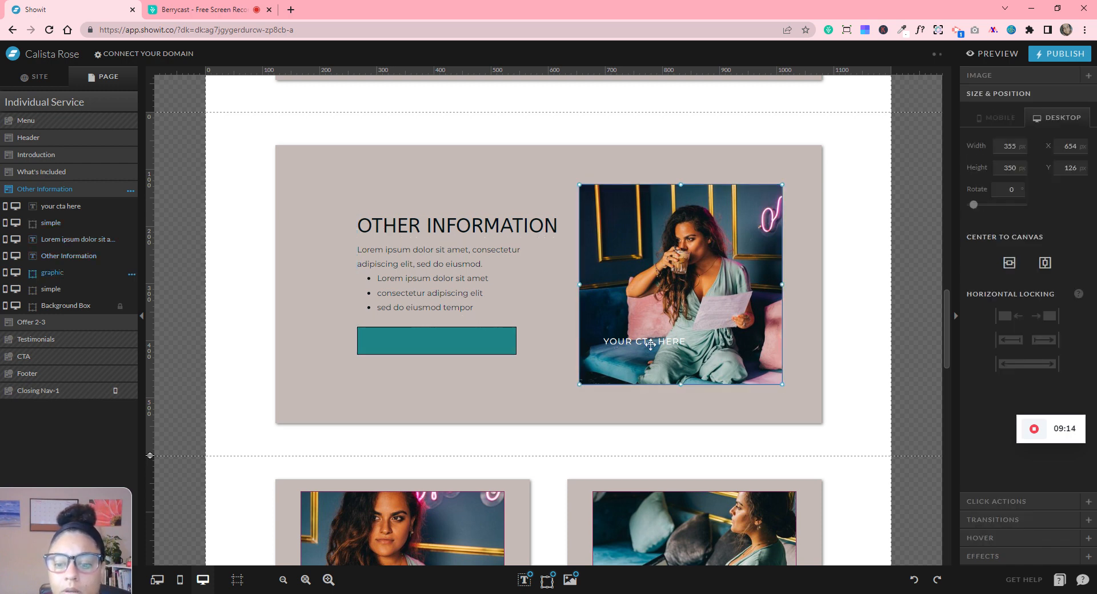
left_click(652, 344)
left_click_drag(581, 346, 443, 345)
left_click(400, 150)
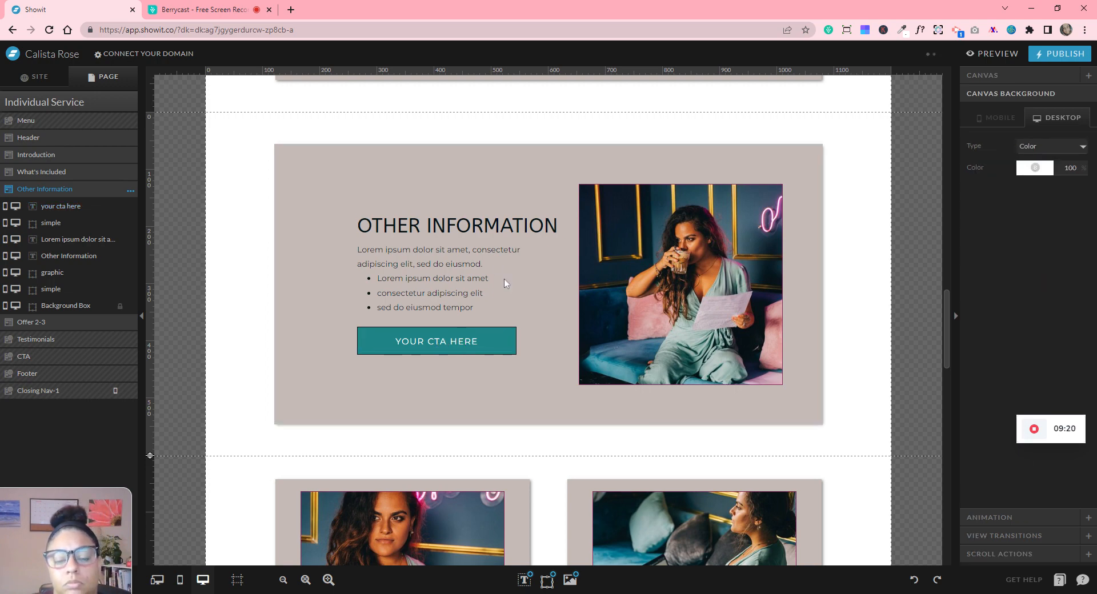
- Shift the Other Information heading, paragraph, button shape and CTA text together slightly further left within the box
scroll(504, 279, "up", 3)
scroll(507, 281, "up", 3)
scroll(506, 281, "down", 4)
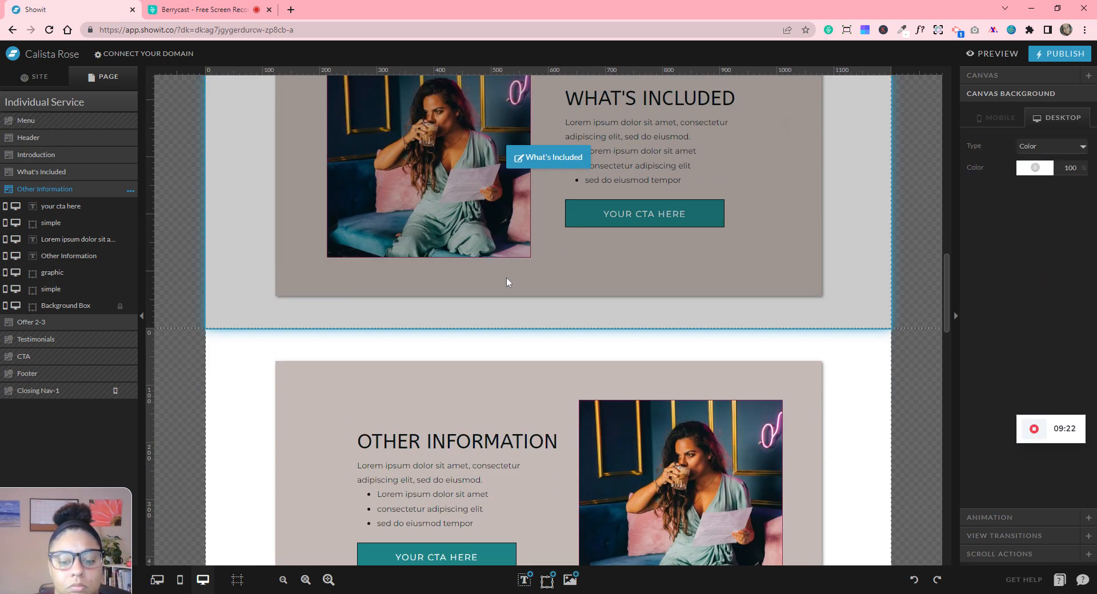
left_click_drag(417, 248, 439, 450)
left_click_drag(443, 363, 410, 355)
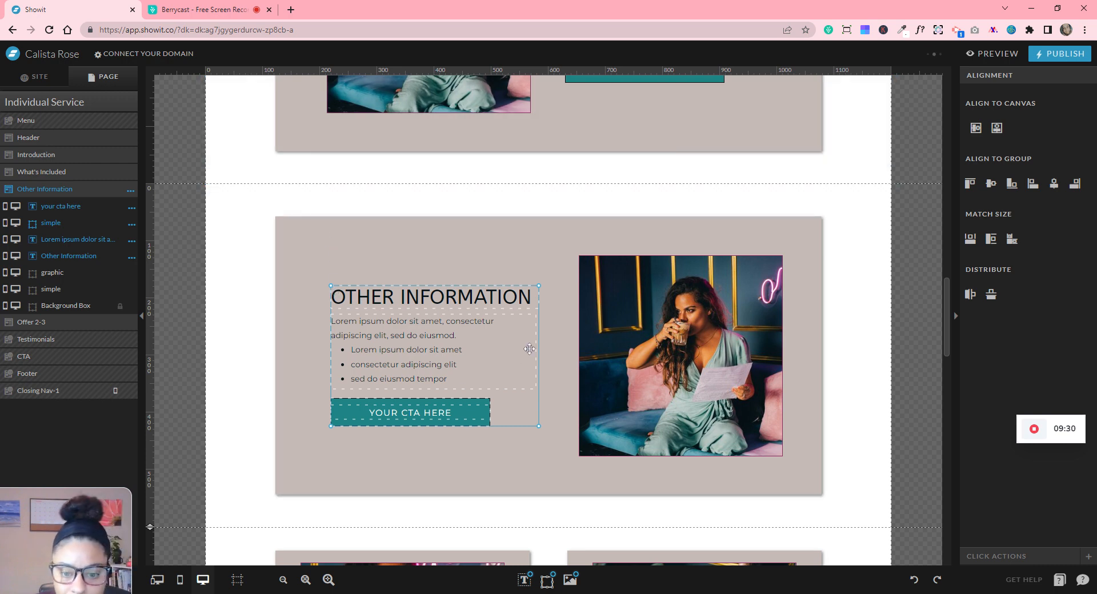
left_click(559, 476)
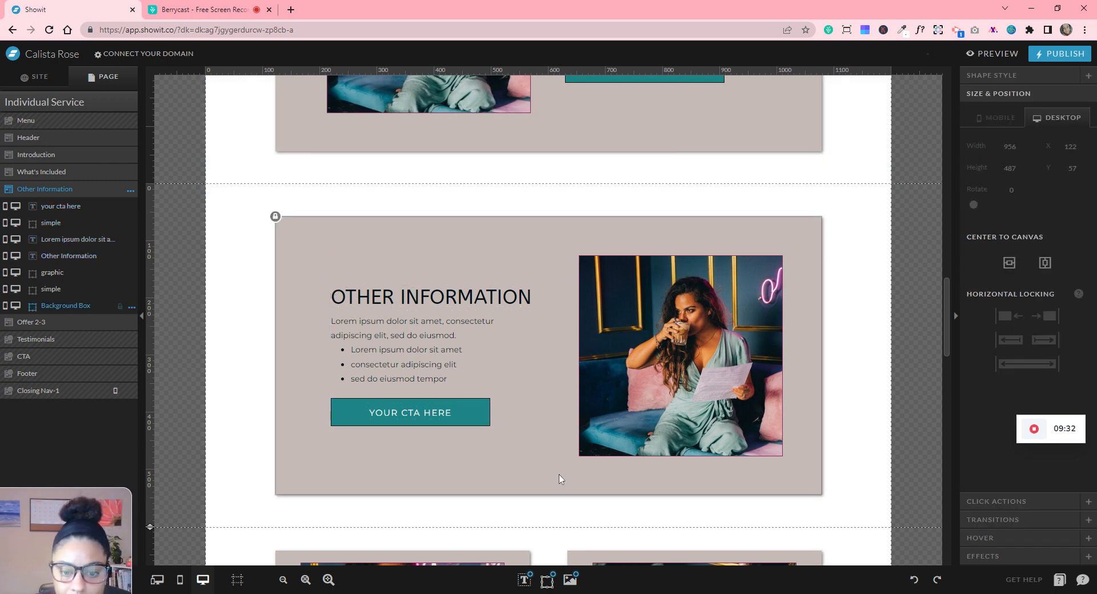
- Swap the Other Information photo for the Calista Rose folder image of the woman sitting with a laptop beside a coffee and papers
scroll(556, 470, "up", 3)
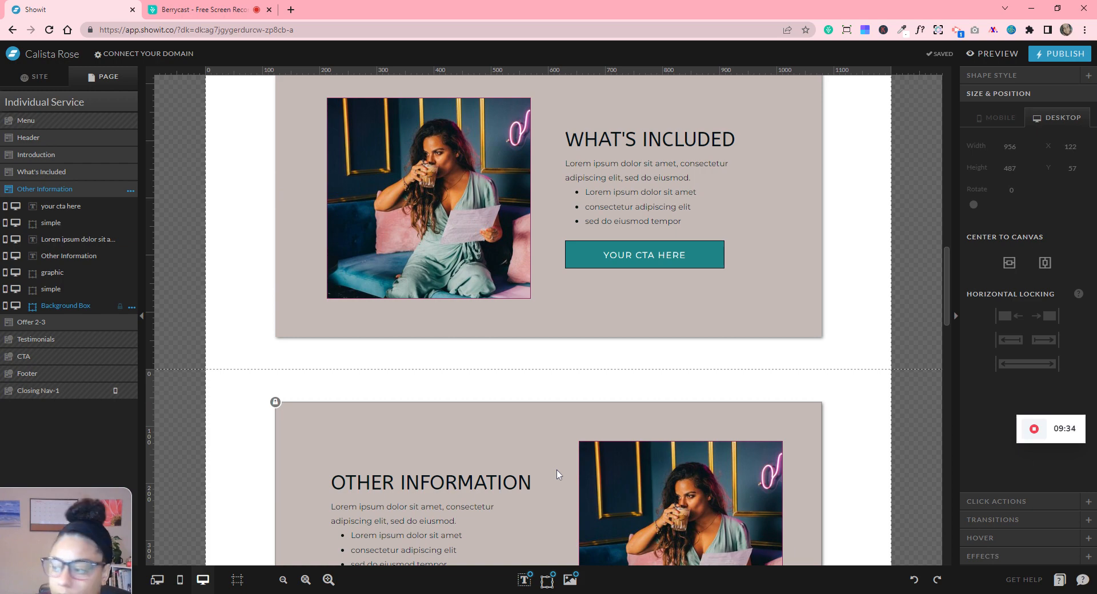
scroll(557, 469, "down", 3)
left_click(696, 400)
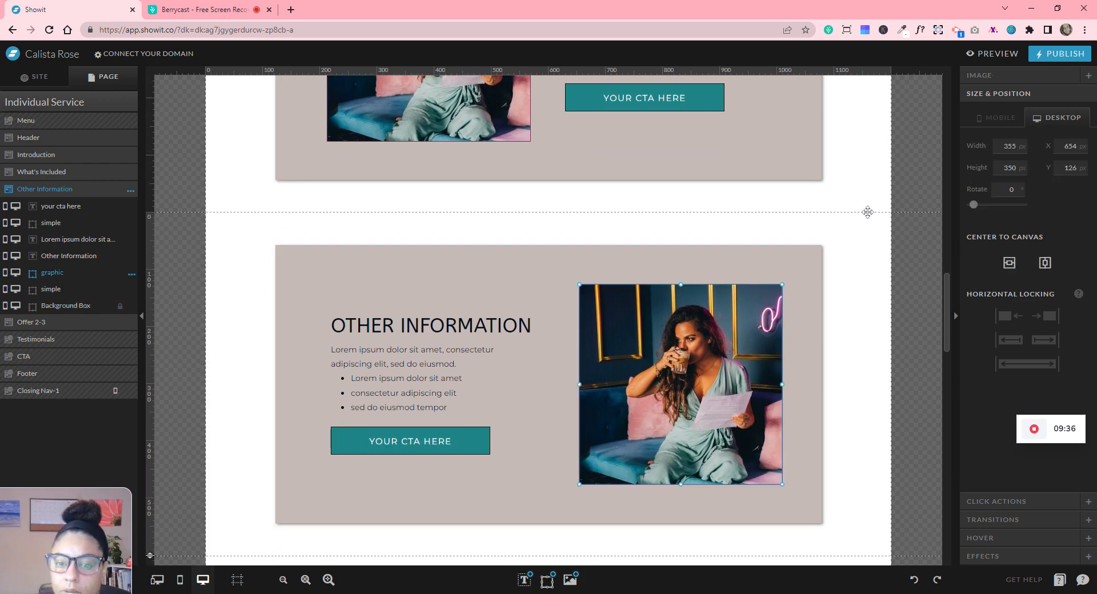
left_click(984, 77)
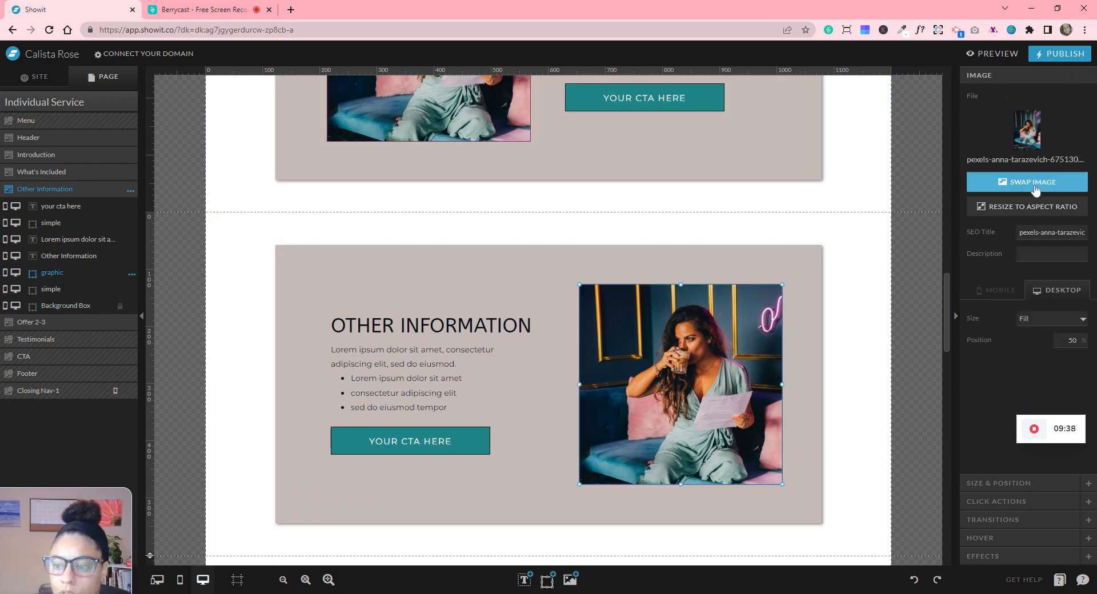
left_click(1034, 184)
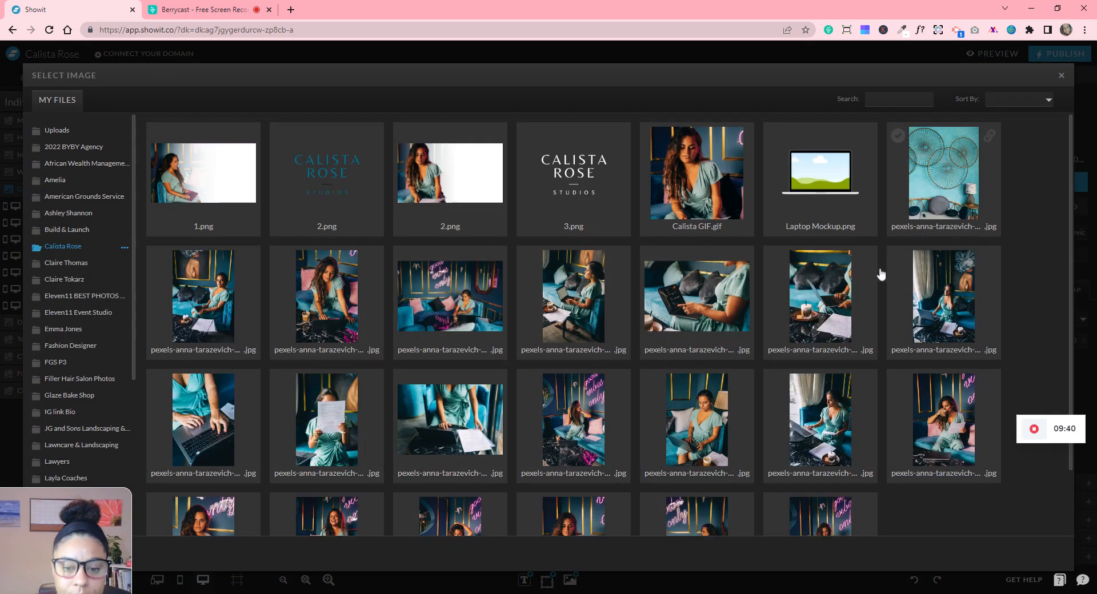
left_click(595, 323)
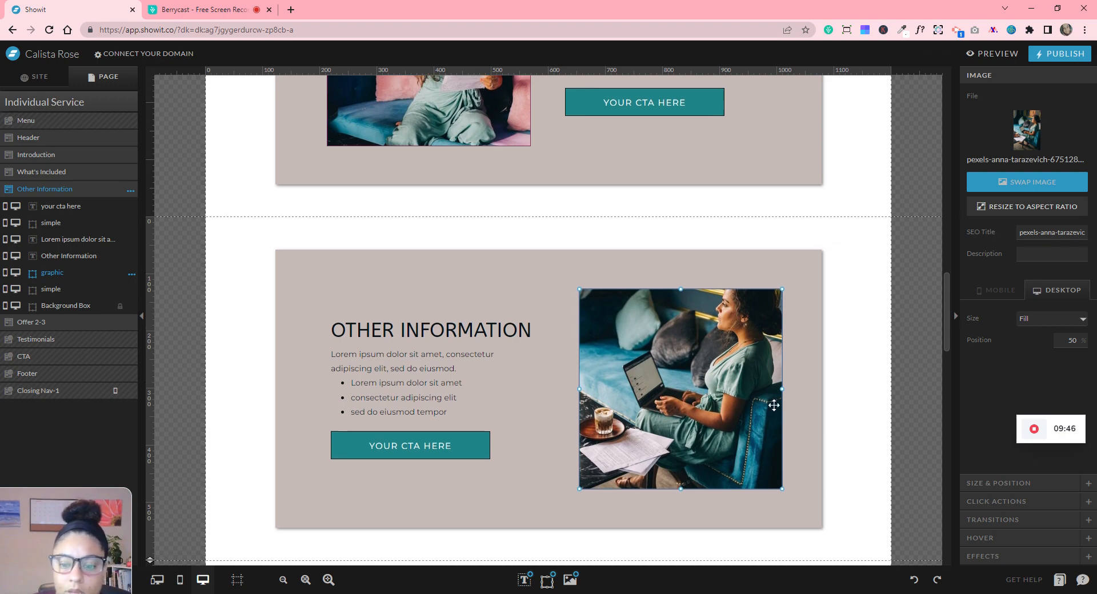
- Swap the What's Included photo for the image of the woman holding a document in front of her face
scroll(477, 277, "up", 4)
left_click(449, 267)
left_click(450, 267)
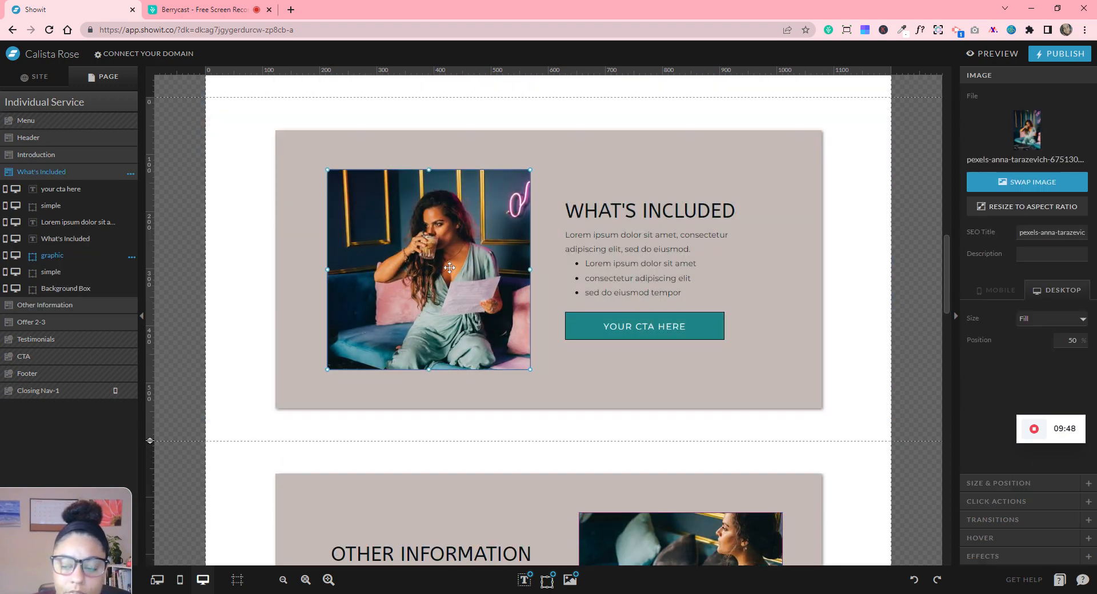
left_click(1049, 181)
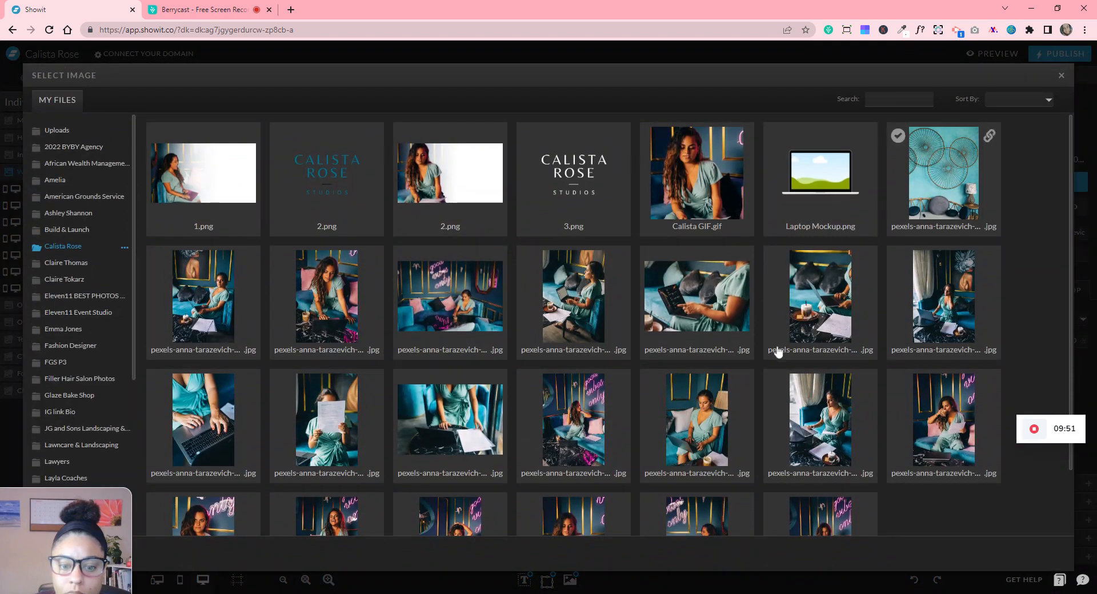
scroll(778, 352, "down", 2)
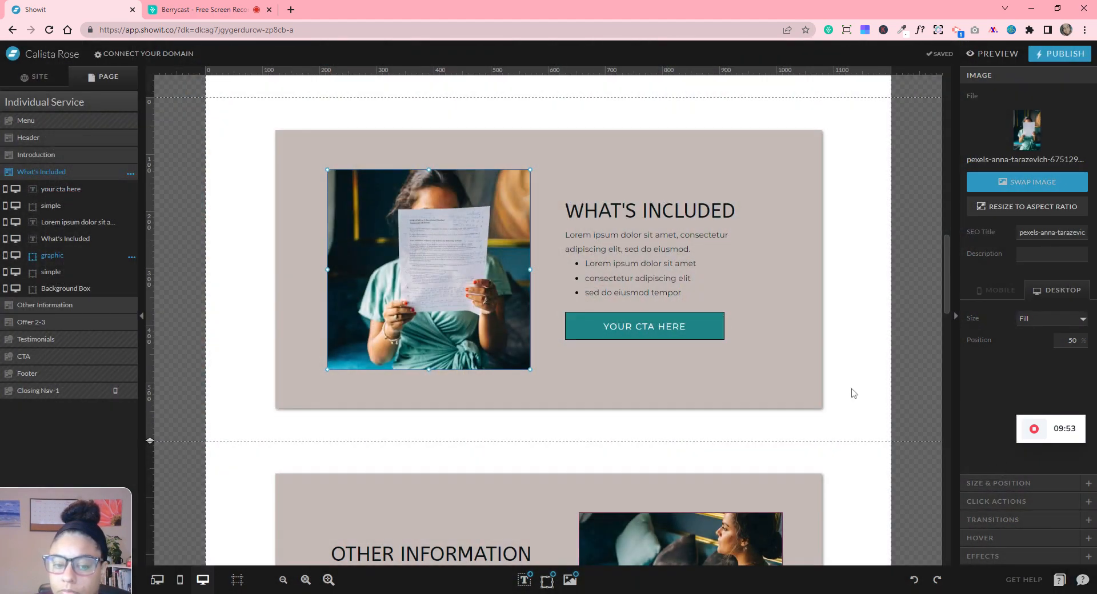
left_click(852, 390)
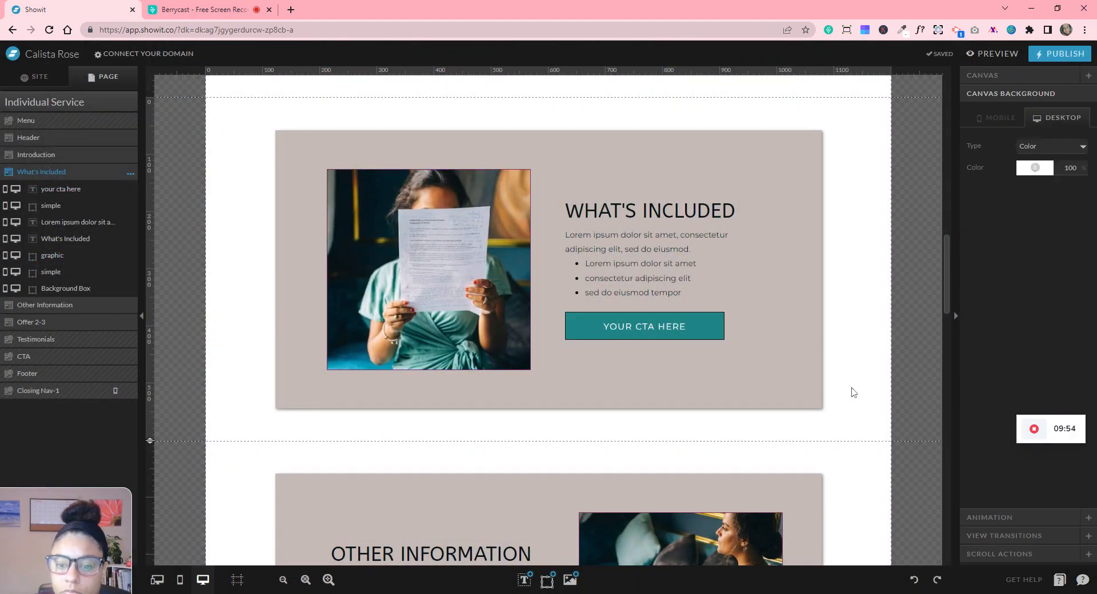
- Review the page layout from the header down through the Offer #2 and Offer #3 boxes, ending back at What's Included
scroll(853, 392, "up", 15)
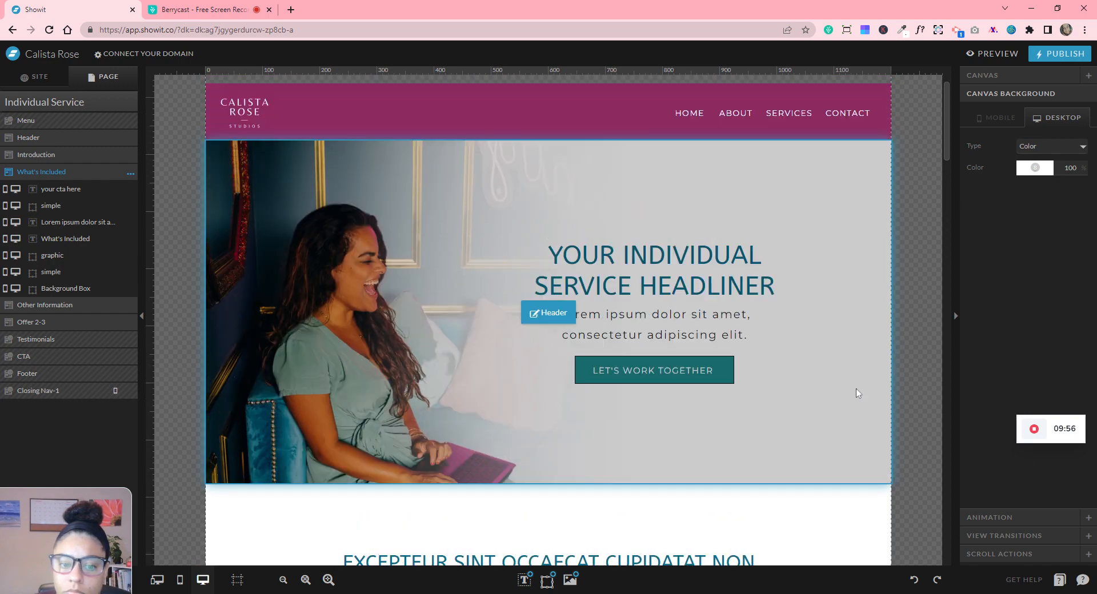
scroll(857, 393, "down", 8)
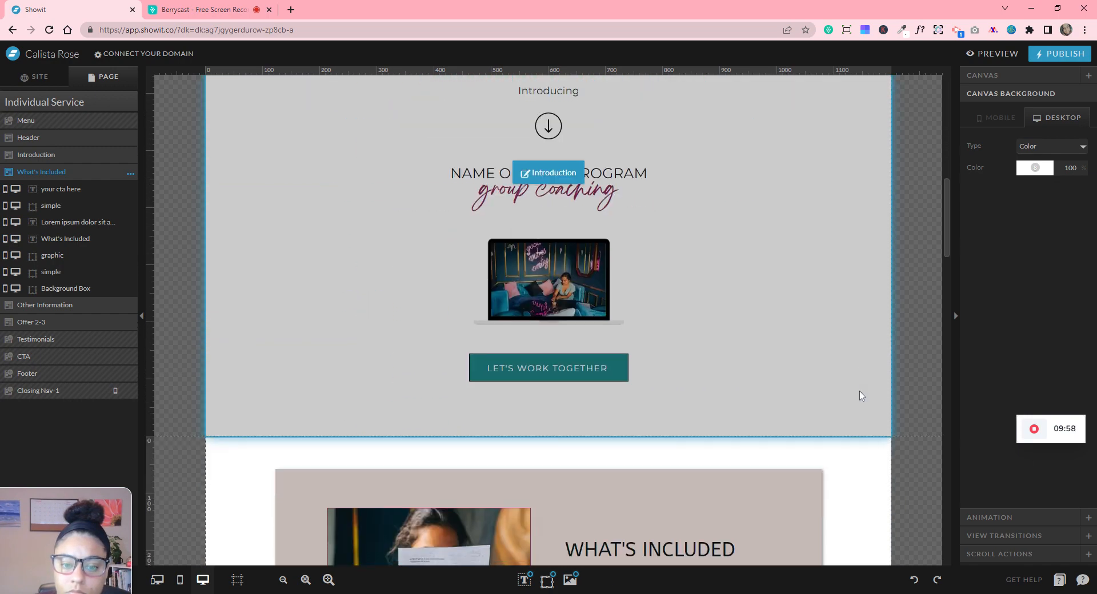
scroll(859, 392, "down", 12)
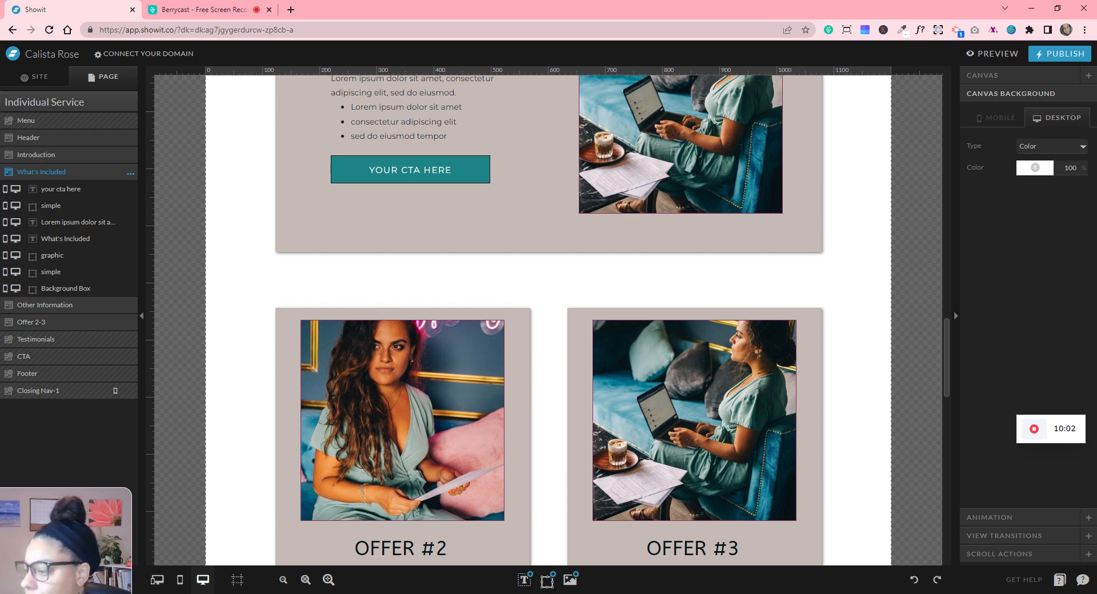
scroll(823, 262, "down", 3)
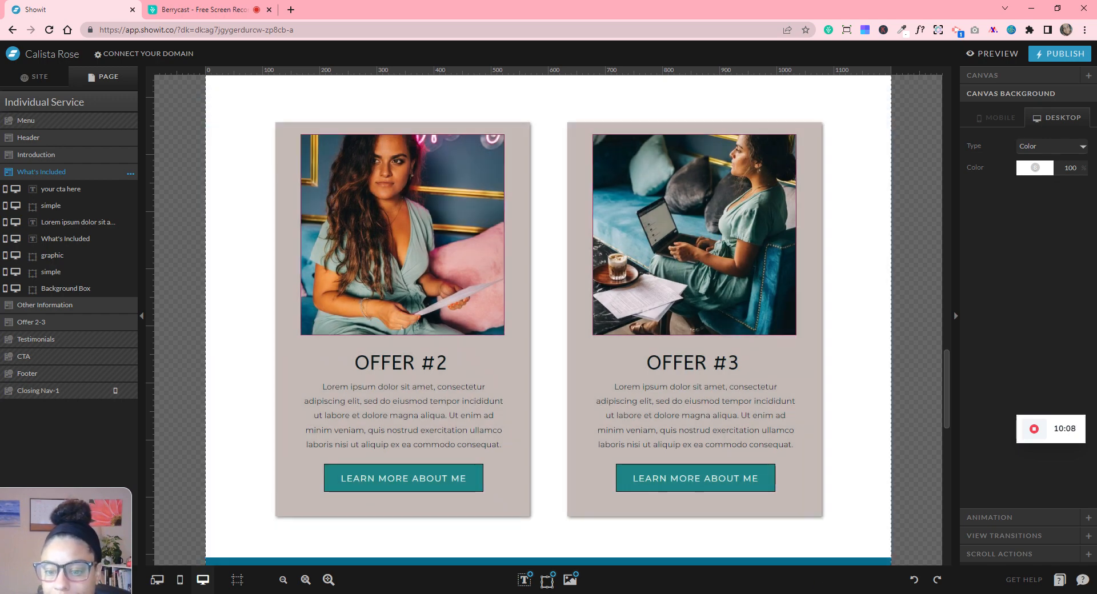
scroll(850, 455, "up", 8)
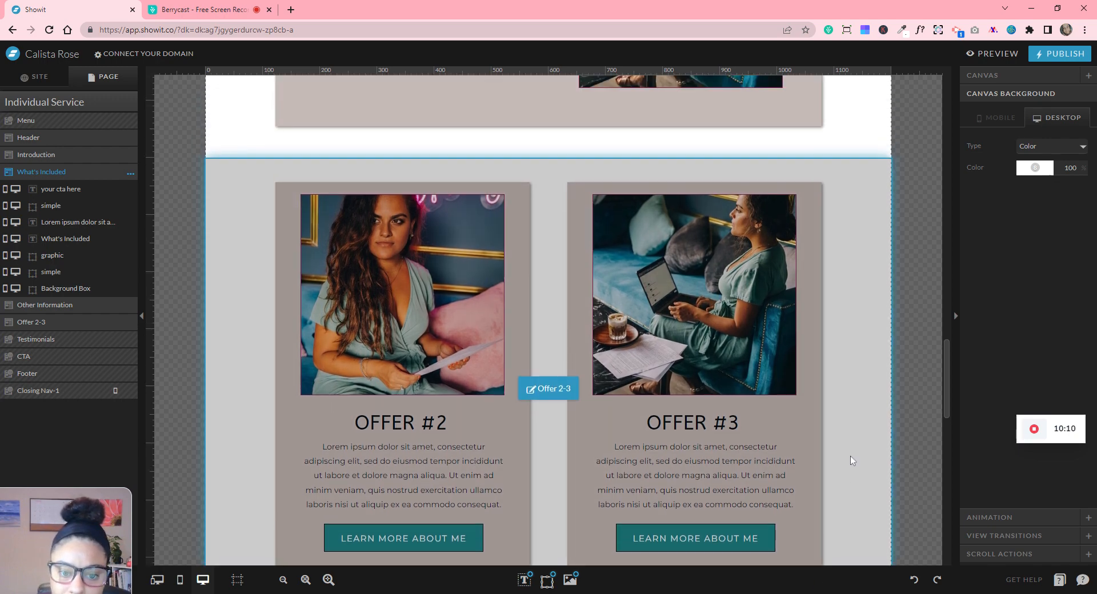
scroll(854, 457, "up", 4)
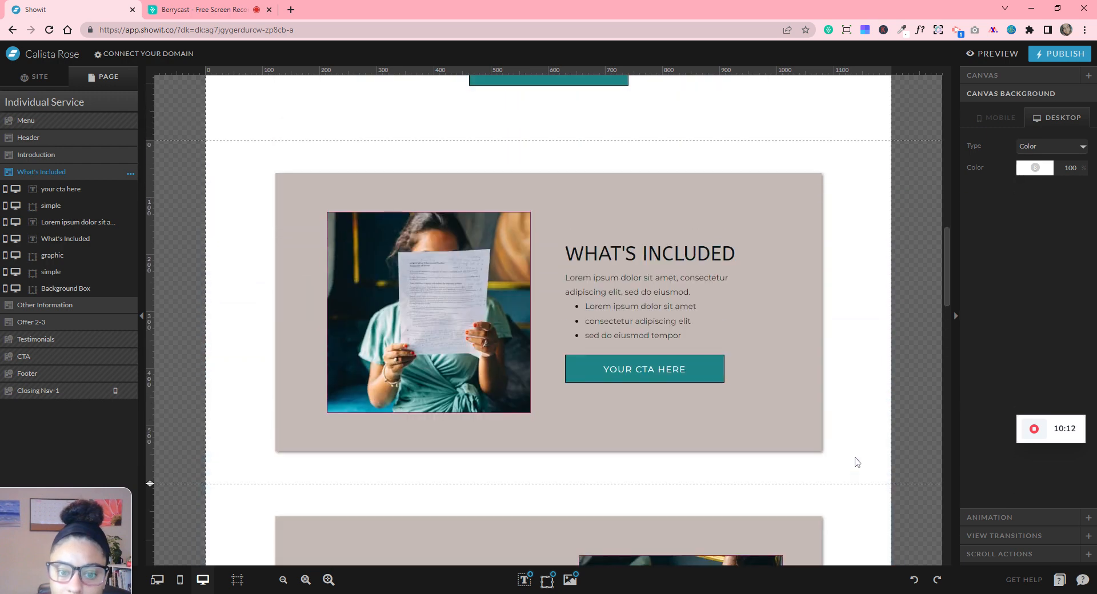
- Set the fill of the simple shape behind the What's Included photo to palette color 1
left_click(530, 268)
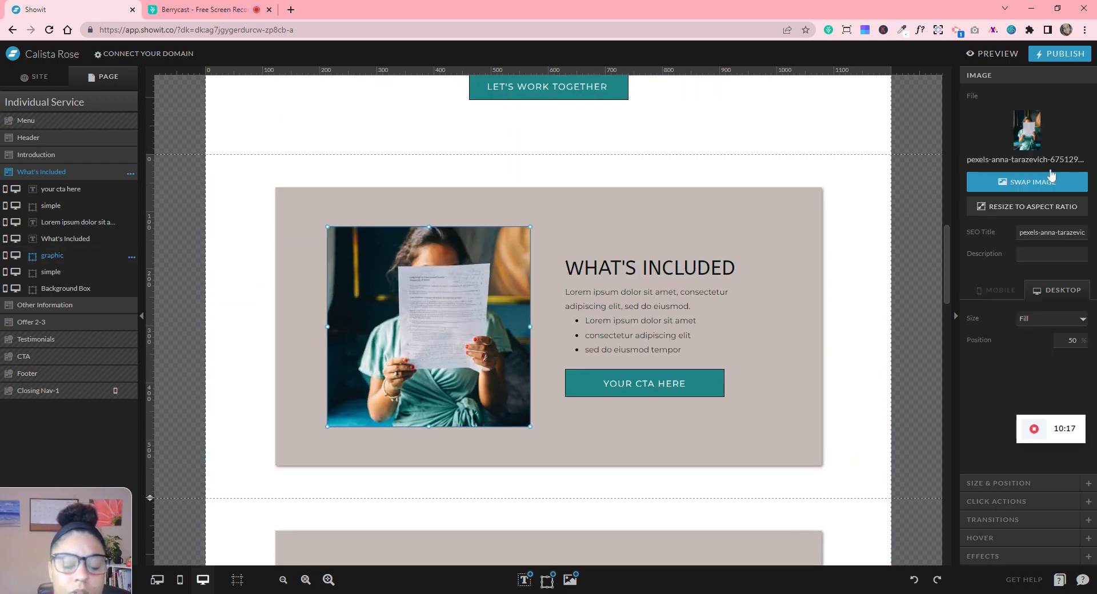
left_click(86, 273)
left_click(1035, 150)
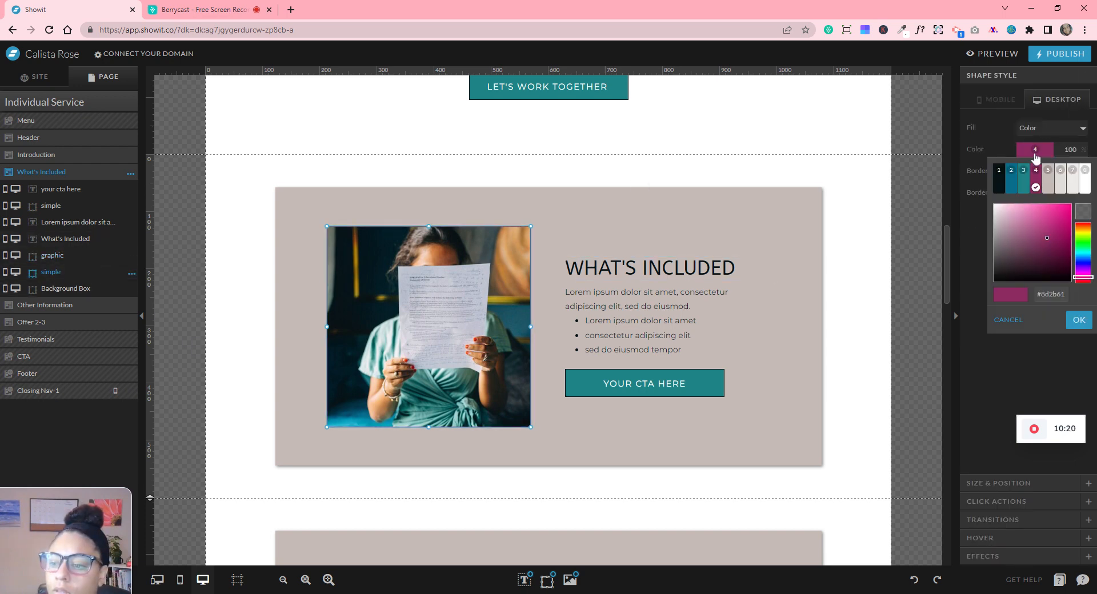
left_click(999, 182)
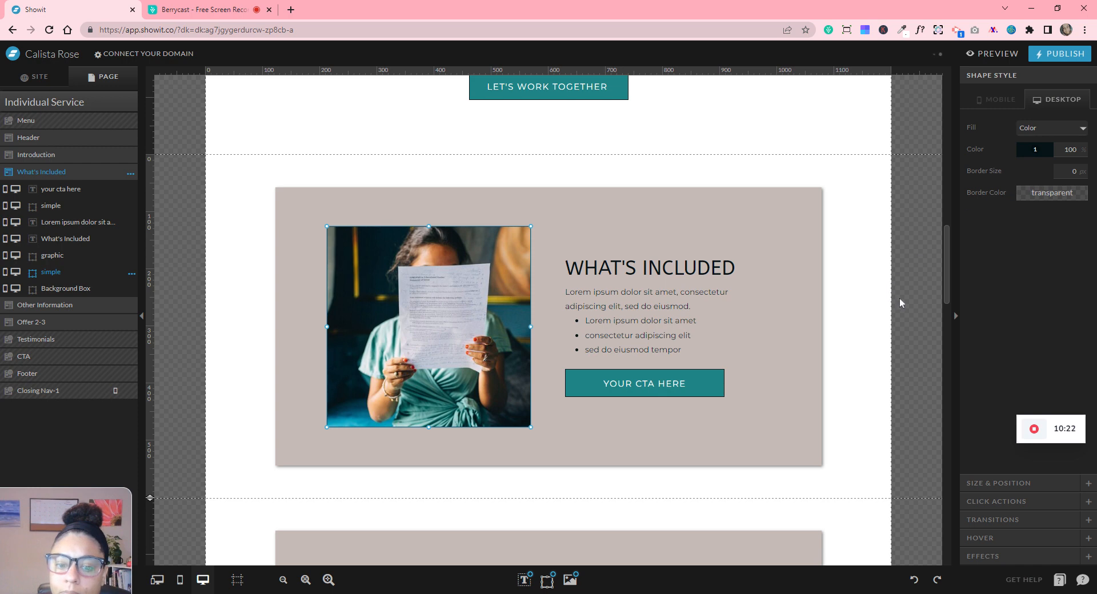
- Set the fill of the simple shape behind the Other Information photo to palette color 1
scroll(897, 303, "down", 5)
scroll(883, 303, "down", 1)
left_click(710, 310)
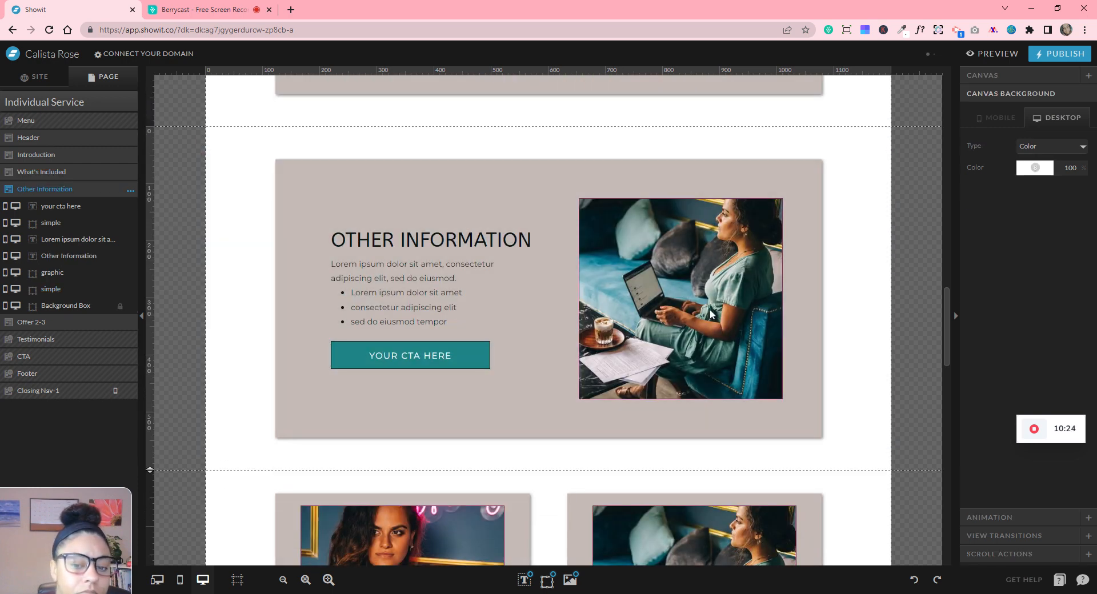
left_click(52, 289)
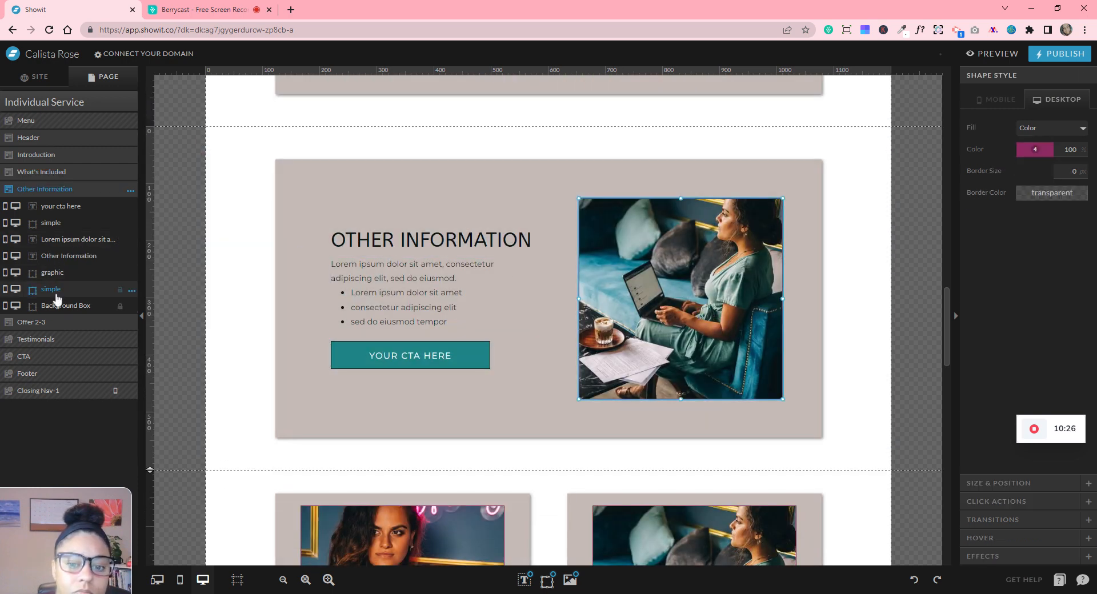
left_click(1037, 150)
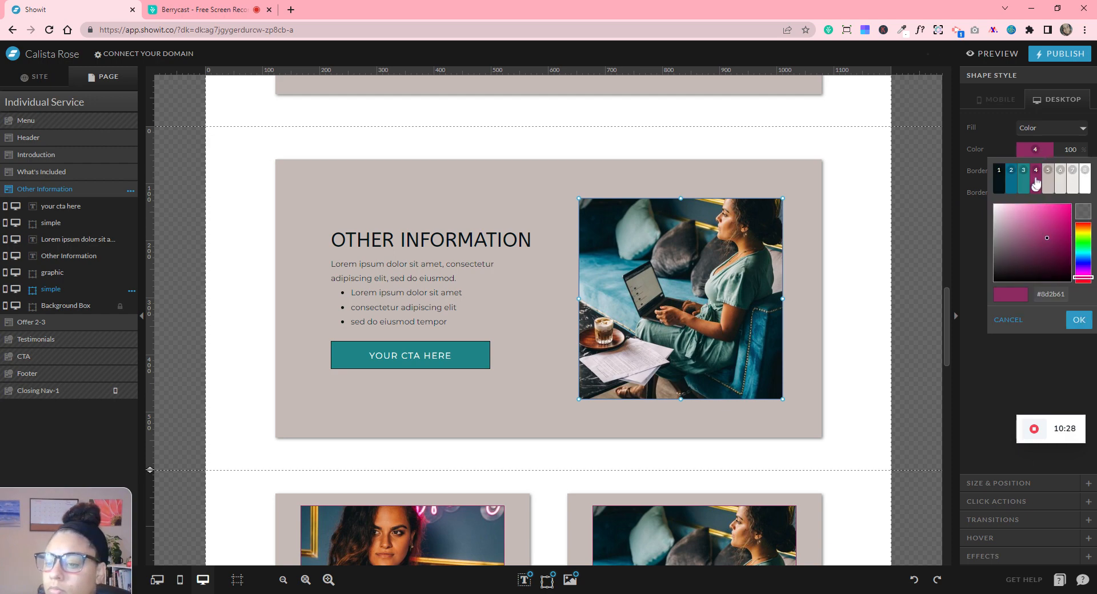
left_click(998, 187)
left_click(882, 288)
- Set the fill of the simple shape behind the Offer #2 photo to palette color 1
scroll(882, 285, "down", 5)
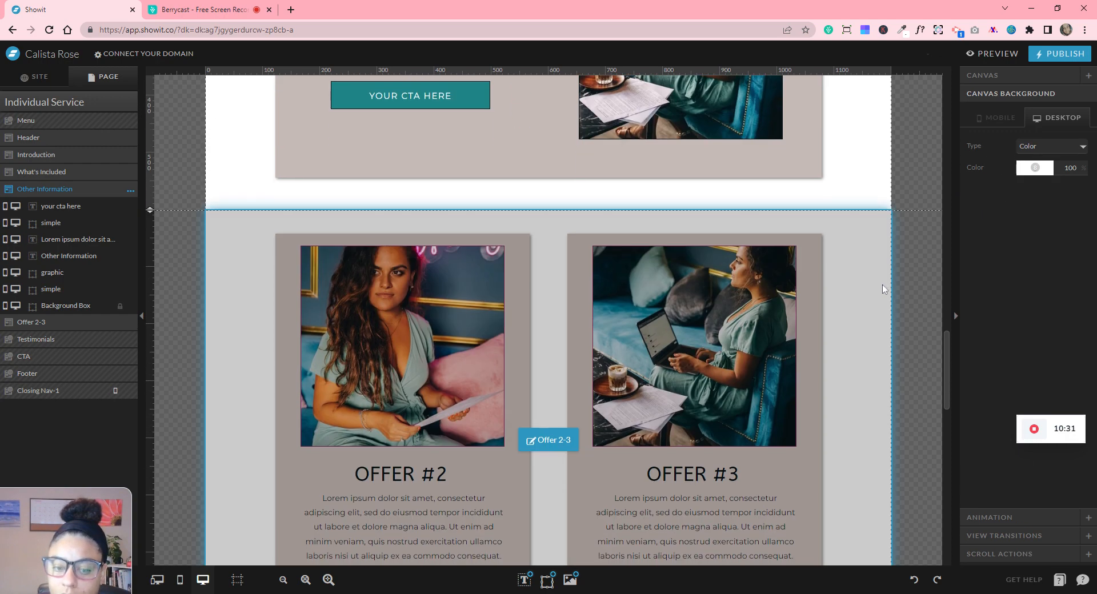
left_click(420, 273)
left_click(423, 273)
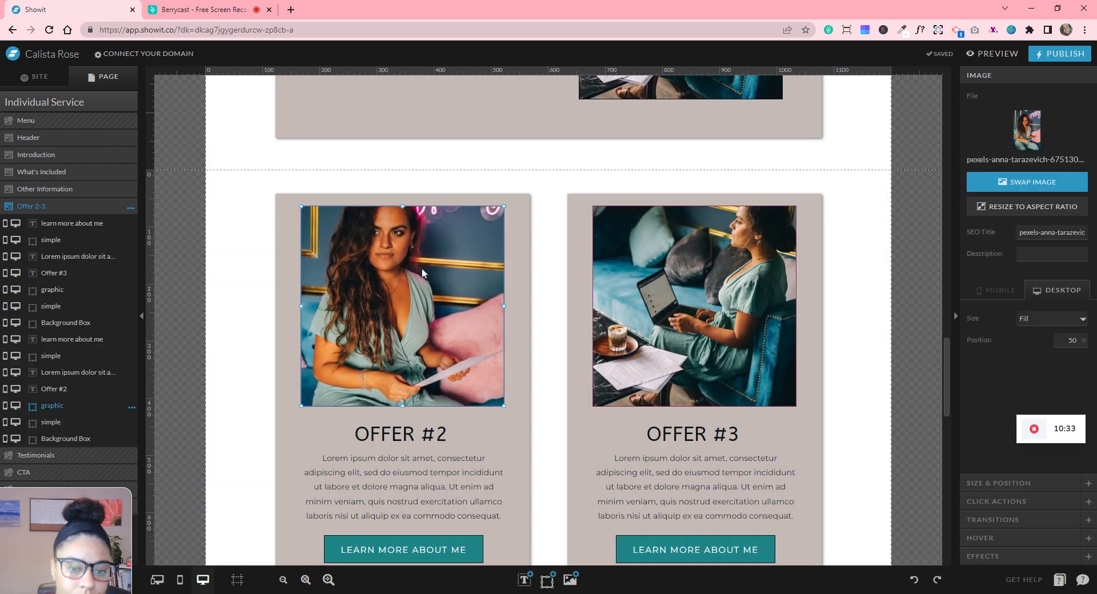
left_click(89, 422)
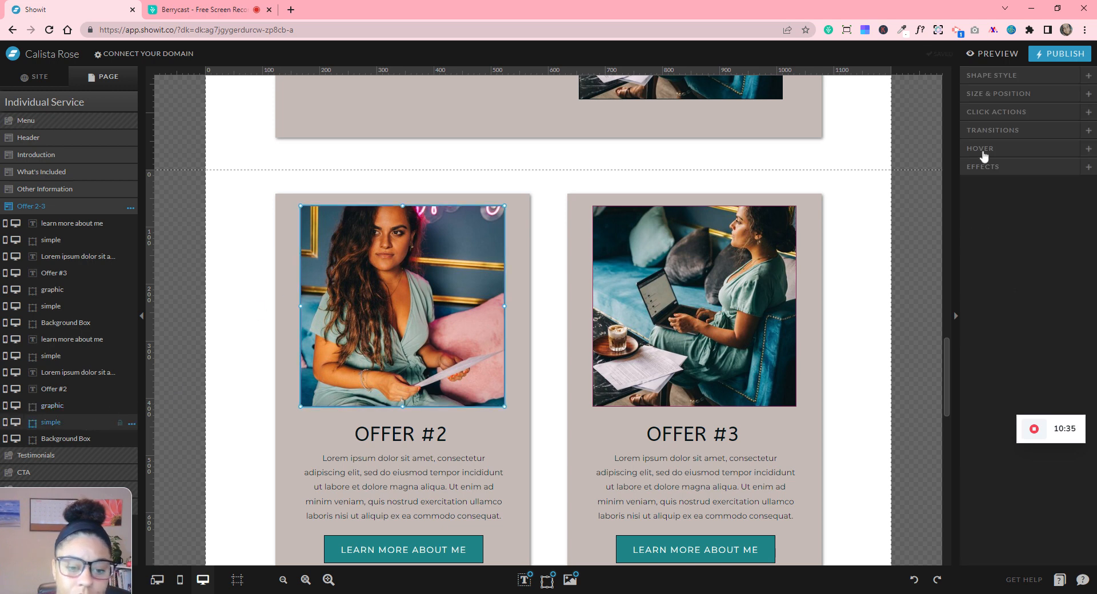
left_click(1034, 149)
left_click(1000, 188)
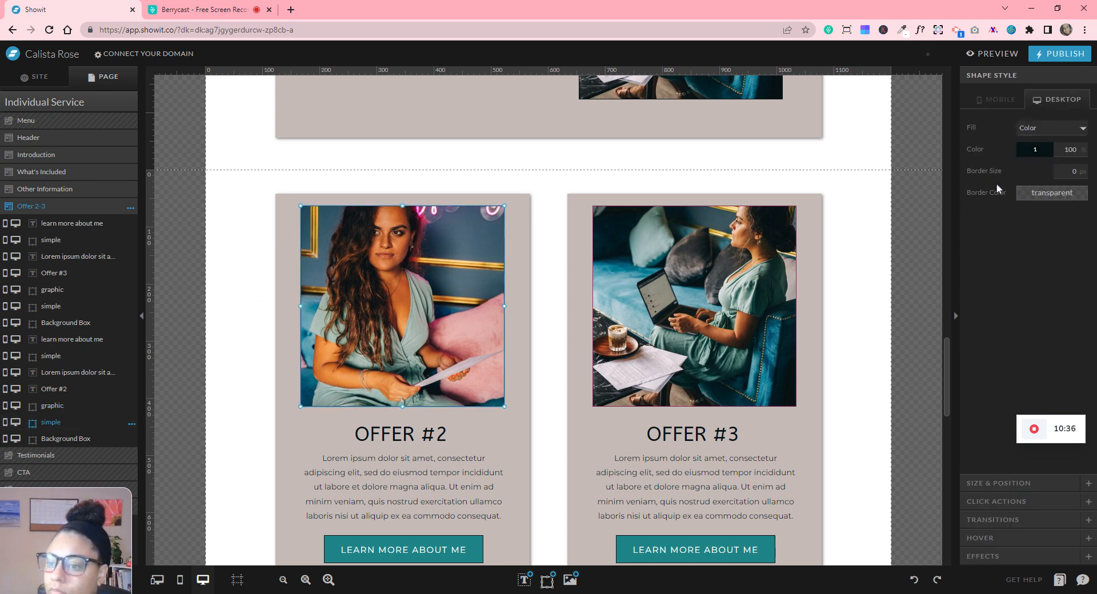
- Set the fill of the simple shape behind the Offer #3 photo to palette color 1
left_click(745, 272)
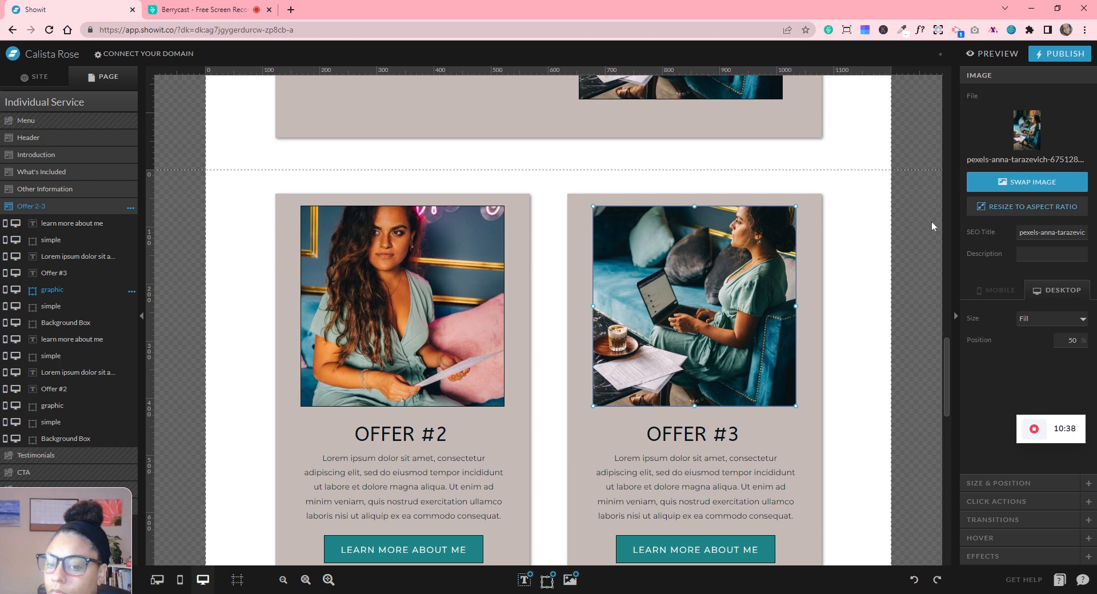
left_click(57, 304)
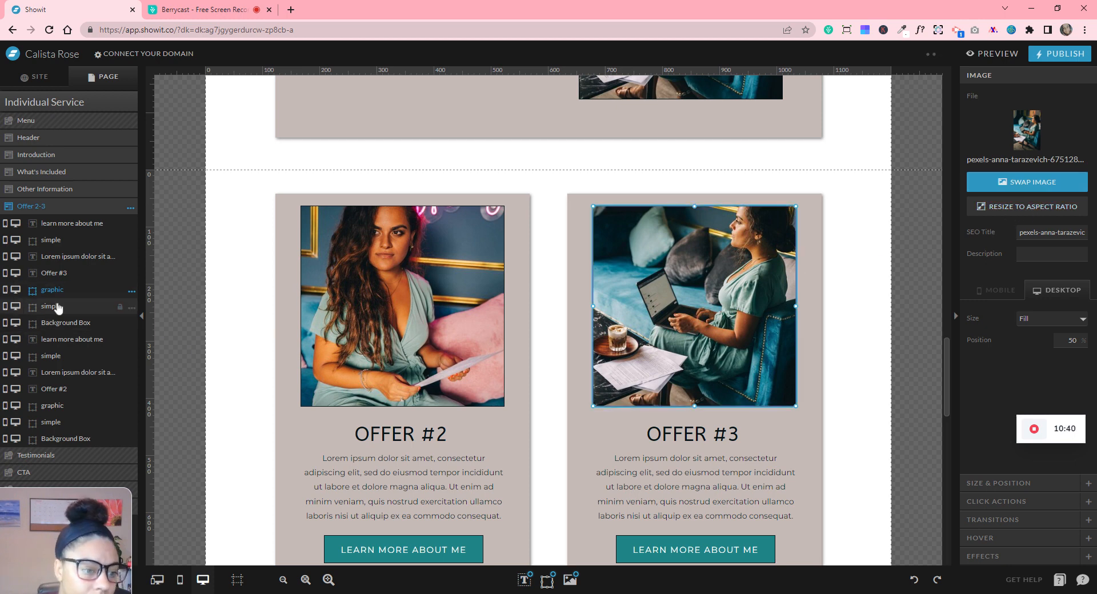
left_click(1041, 154)
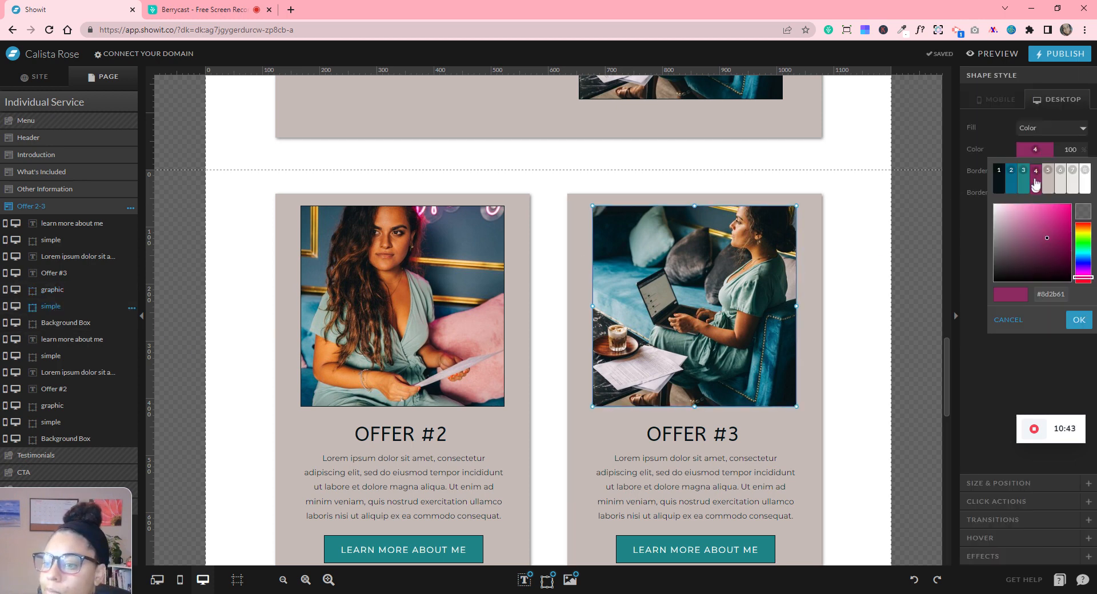
left_click(996, 190)
left_click(848, 276)
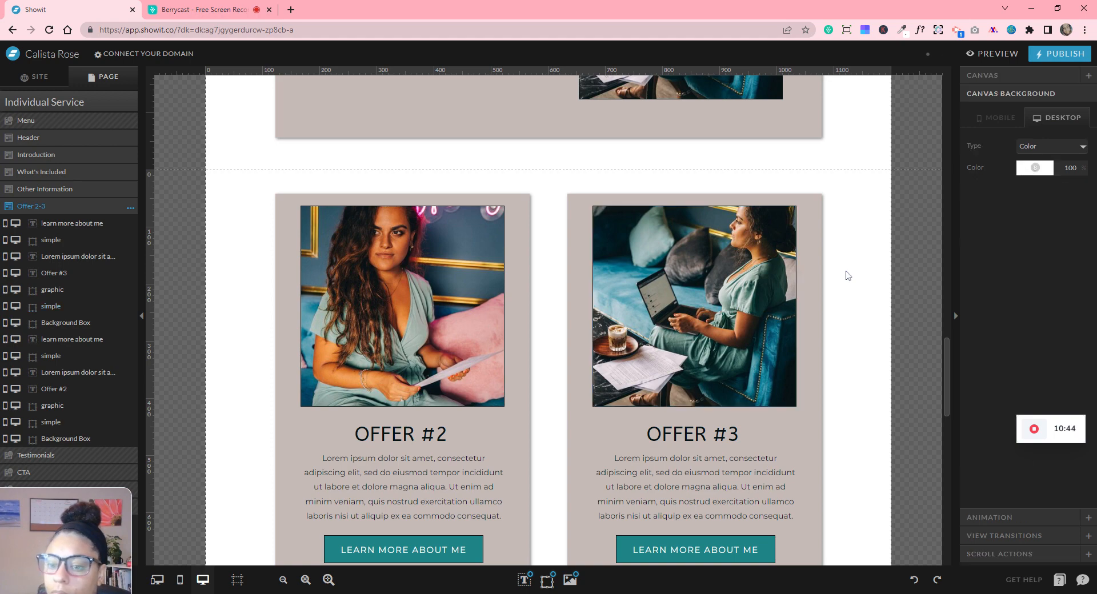
- Delete the Offer #2 photo and the dark simple shape behind it
scroll(848, 276, "down", 2)
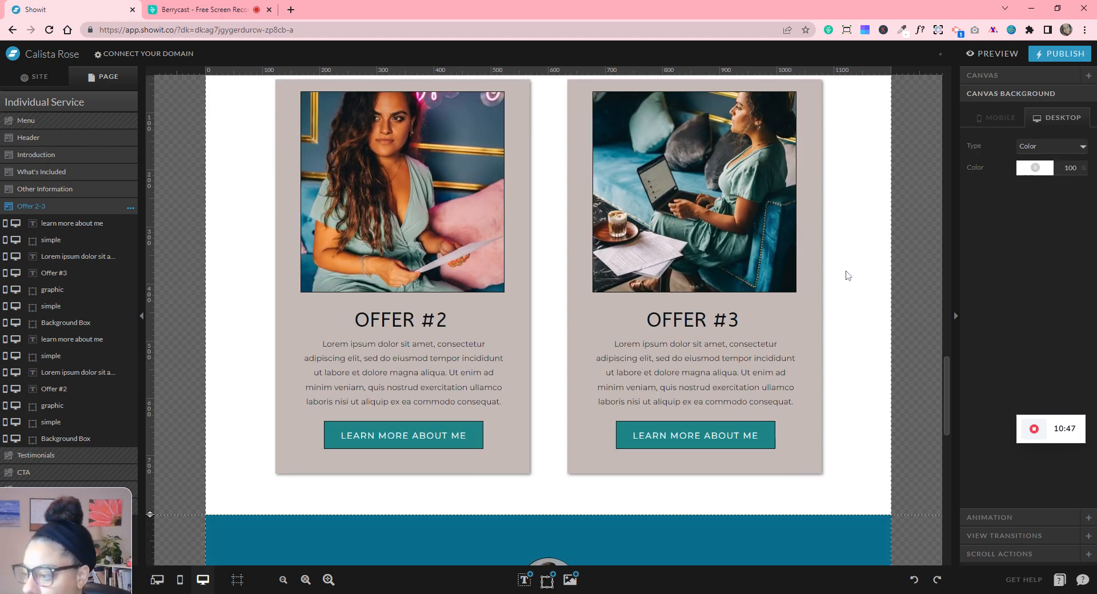
scroll(848, 275, "down", 3)
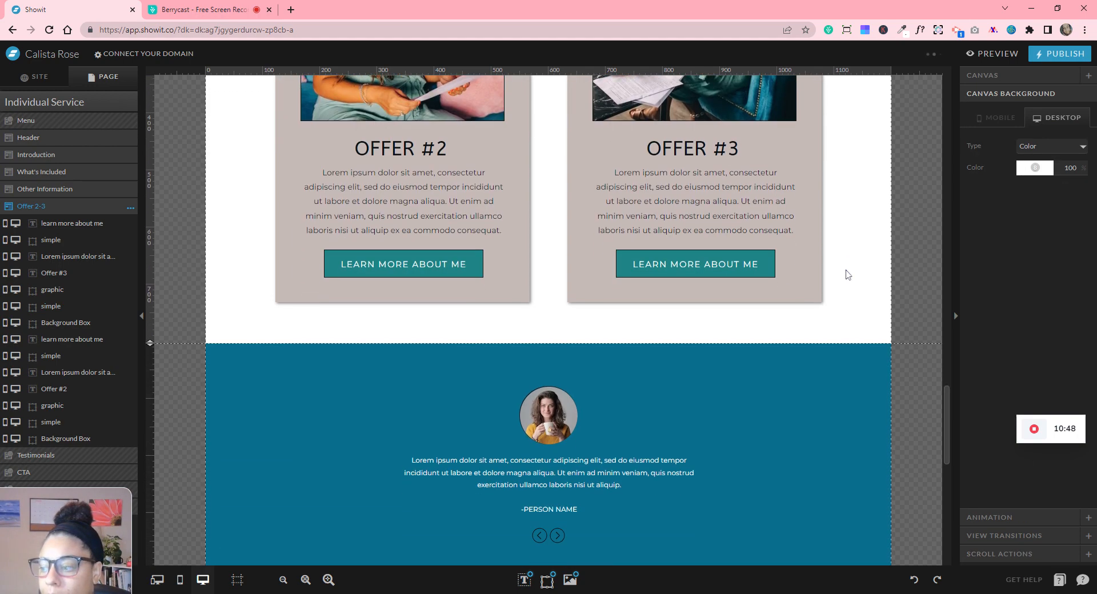
scroll(847, 275, "up", 3)
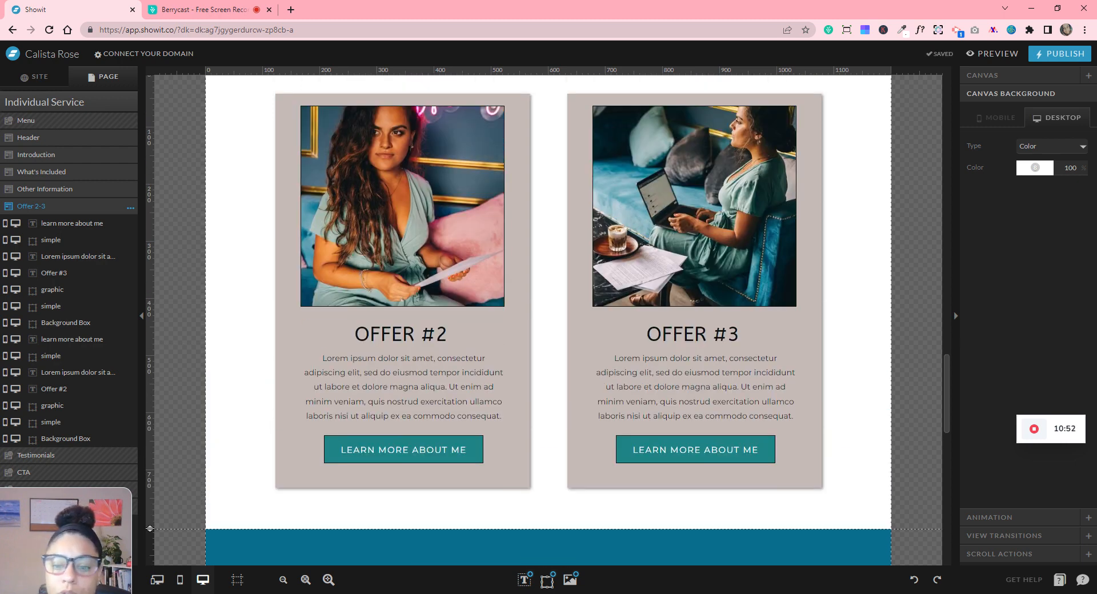
left_click(369, 189)
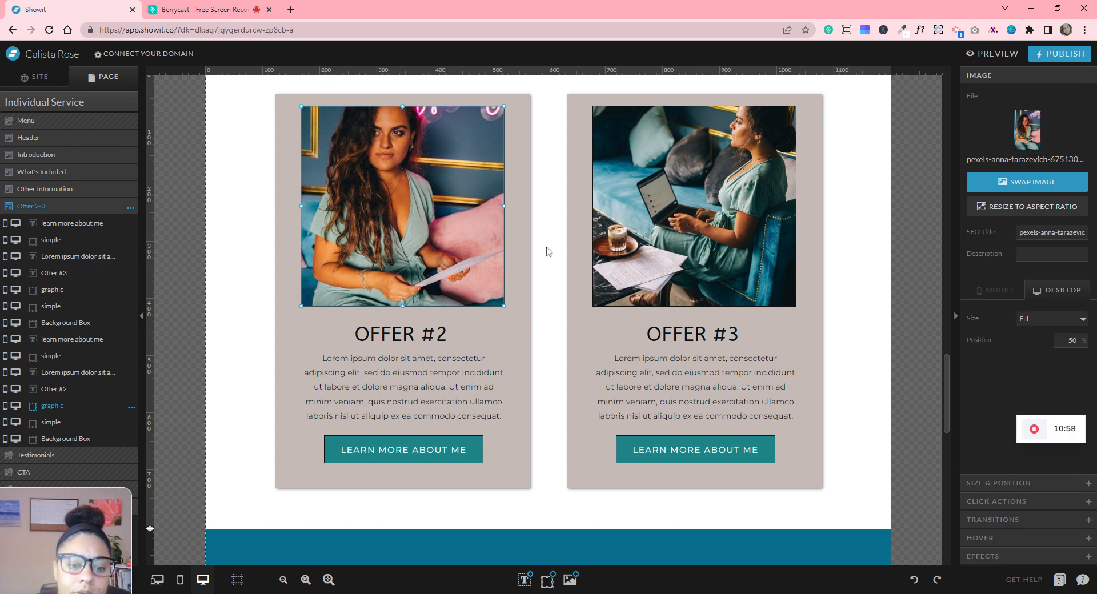
scroll(533, 315, "up", 3)
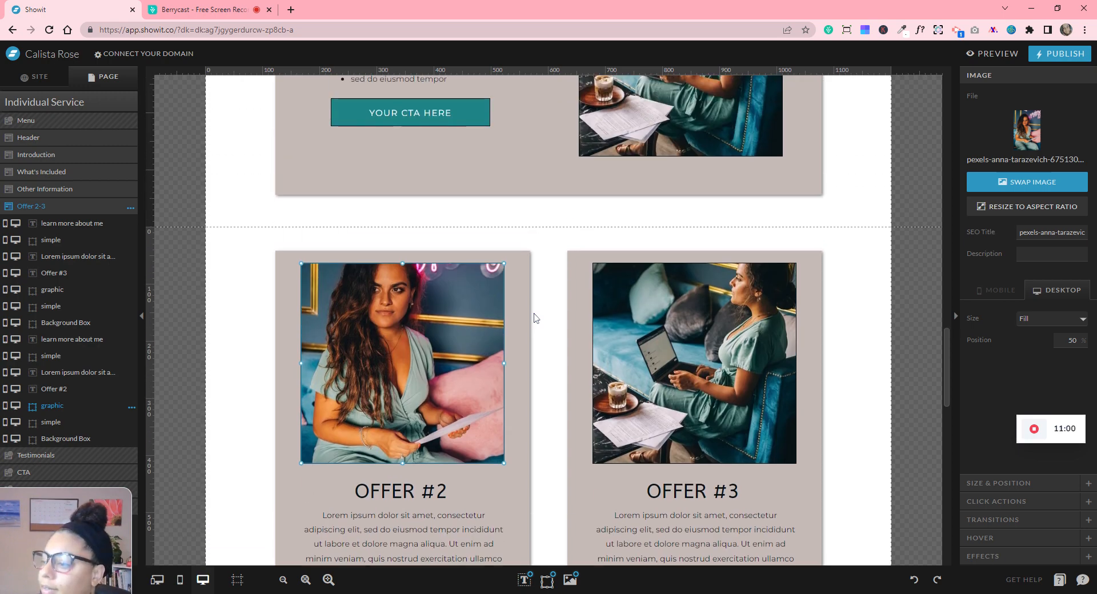
scroll(446, 290, "down", 2)
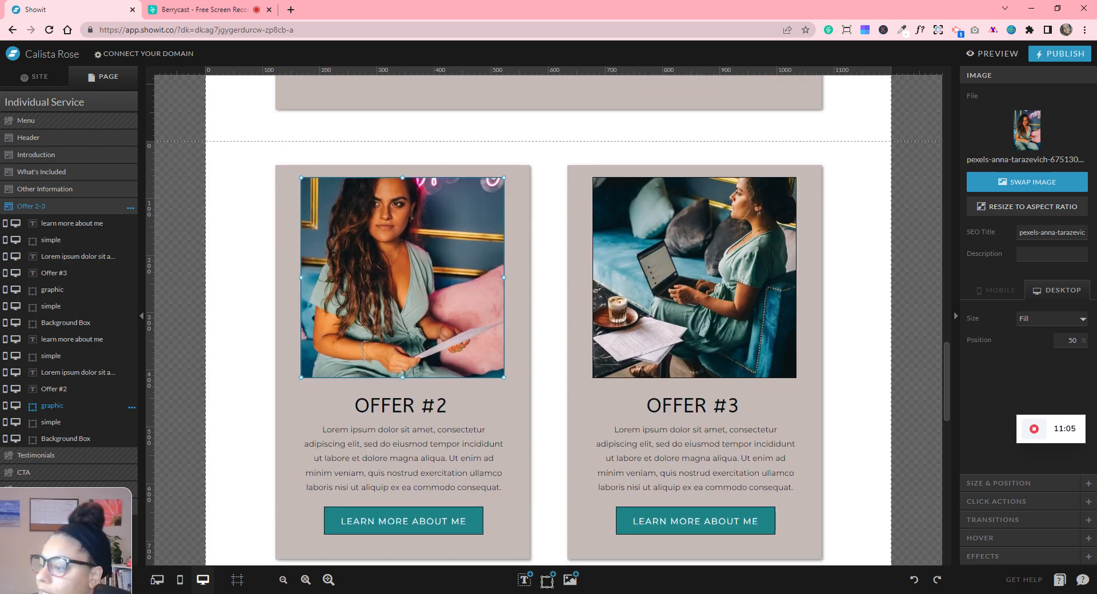
key("Delete")
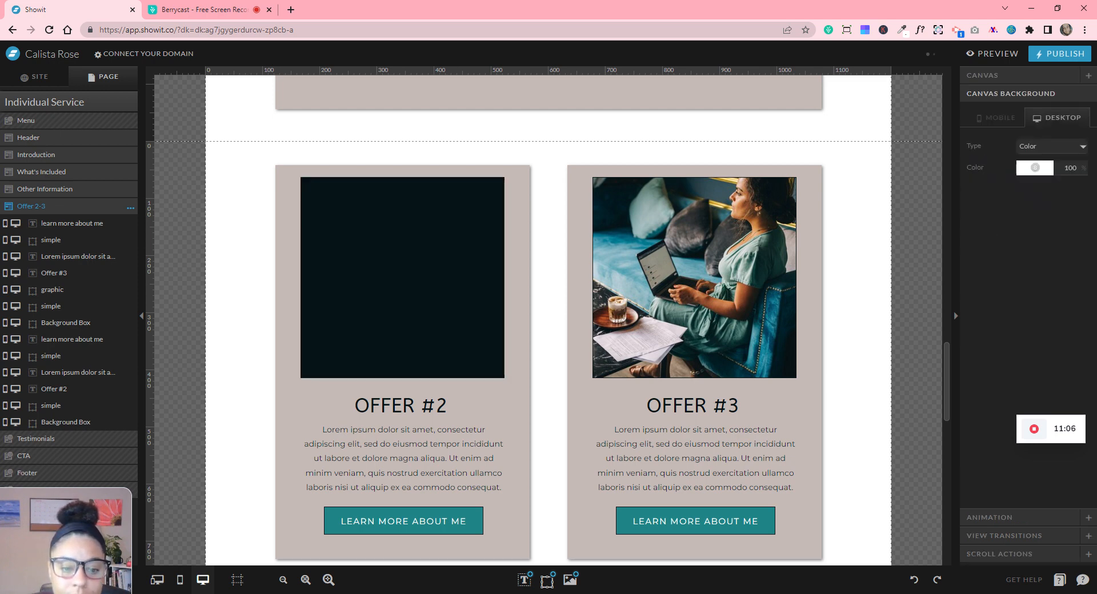
left_click(447, 289)
key("Delete")
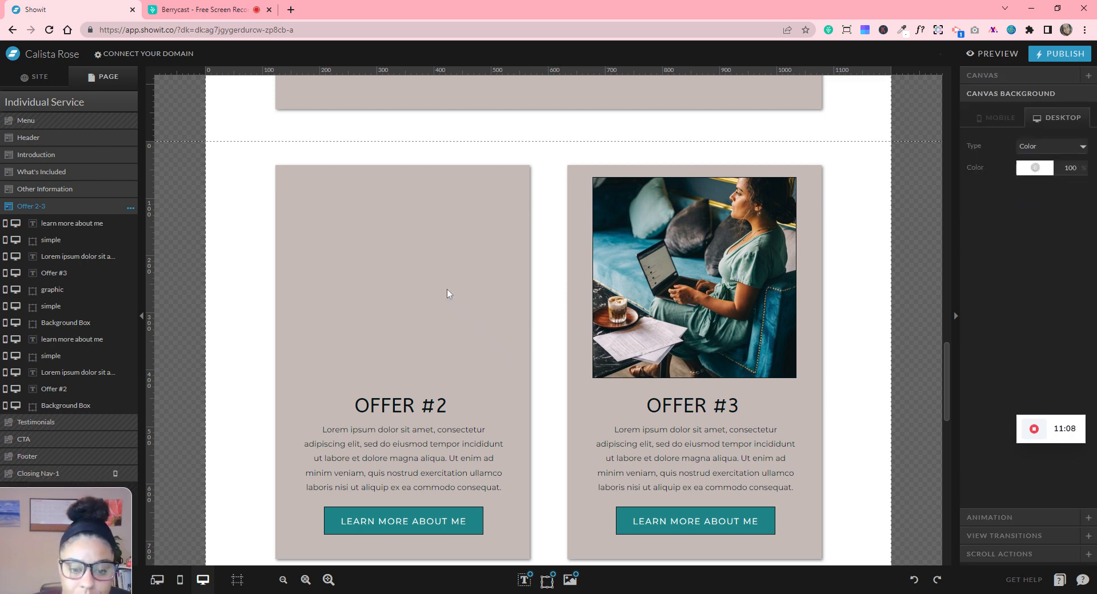
- Delete the Offer #3 photo and the dark simple shape behind it
left_click(740, 311)
key("Delete")
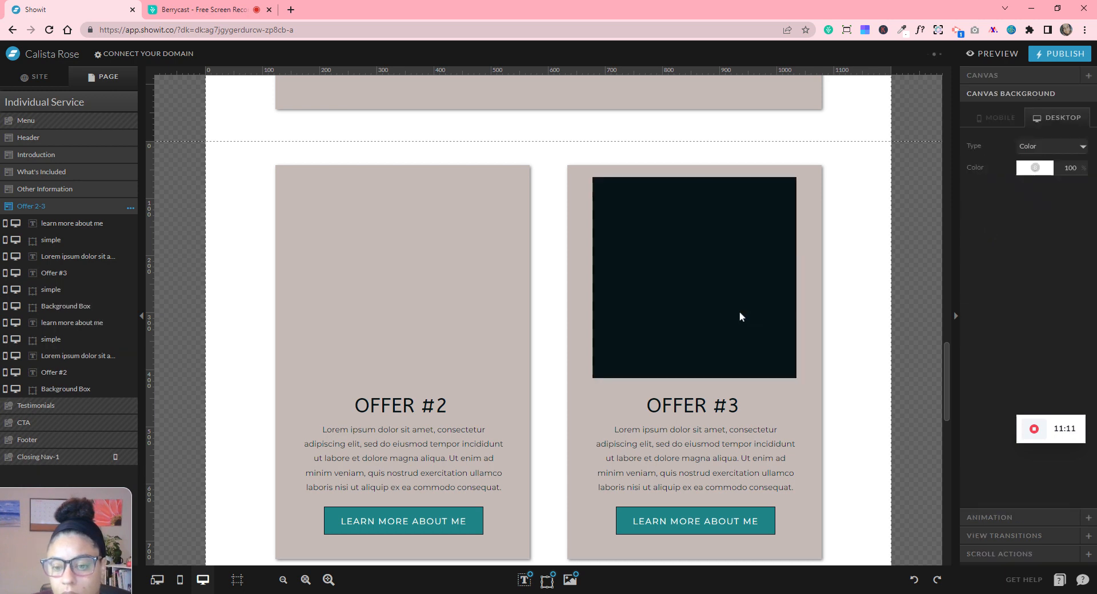
left_click(740, 311)
key("Delete")
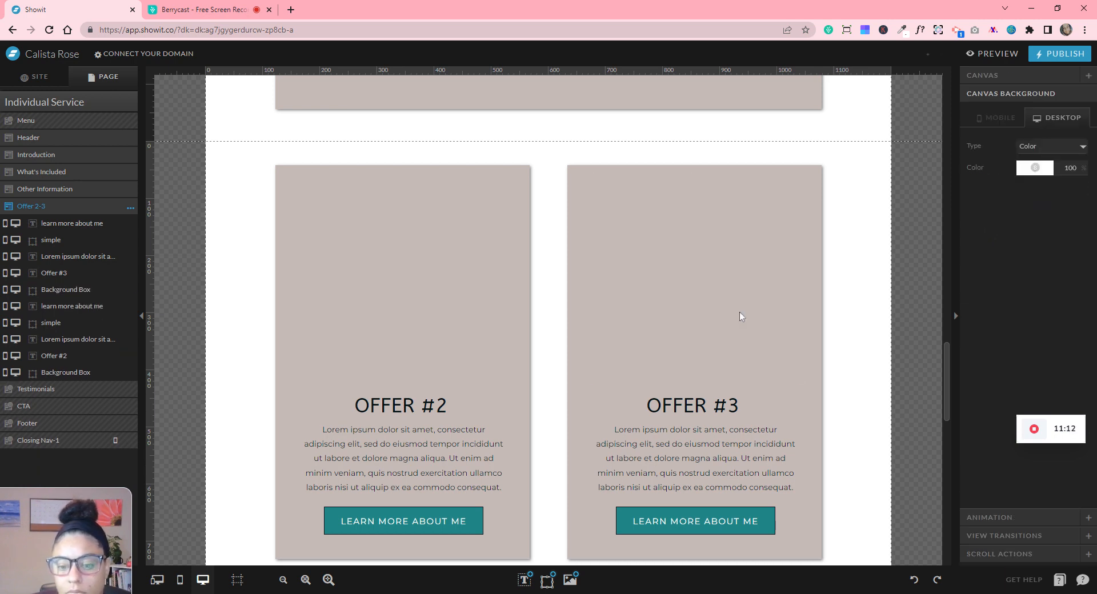
- Give the Offer #2 background box a 1 px border in palette color 1
left_click(483, 231)
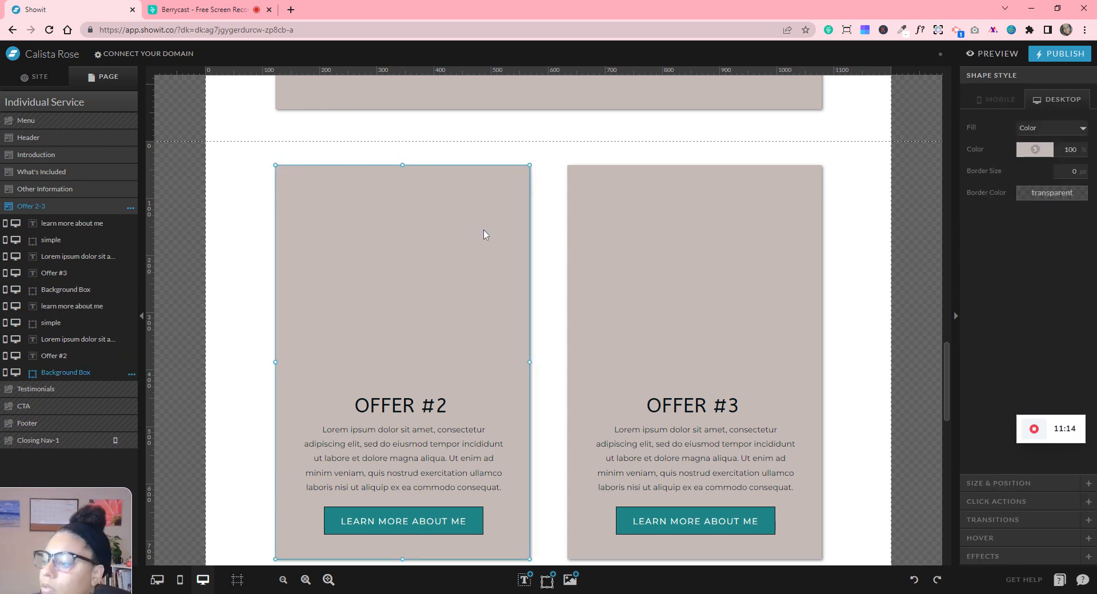
left_click(1079, 171)
left_click(1034, 192)
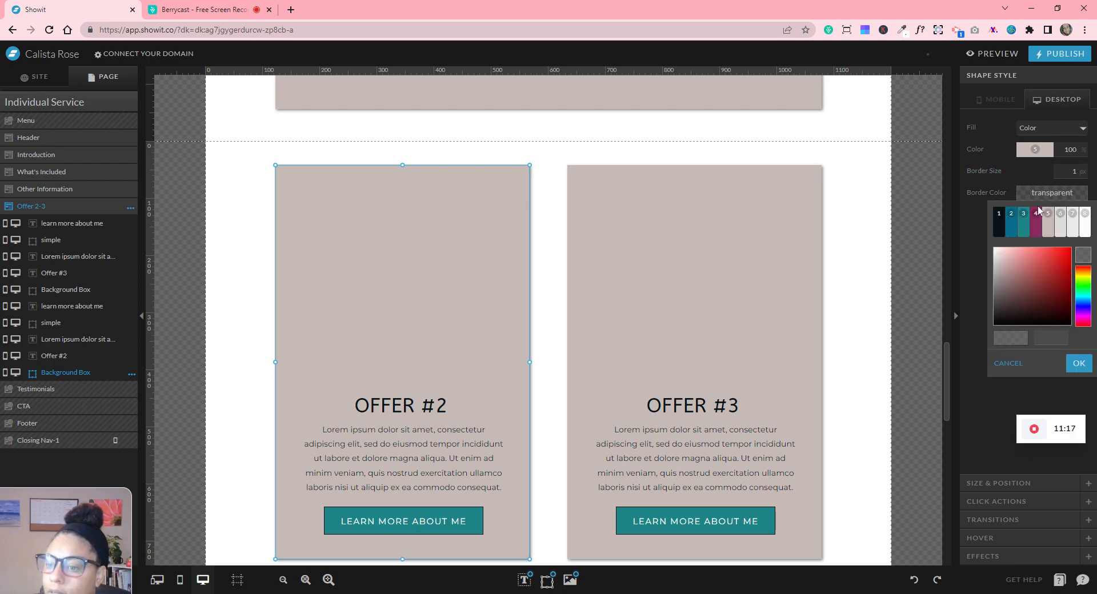
- Give the Offer #3 background box a 1 px border in palette color 1
left_click(781, 217)
left_click(1080, 172)
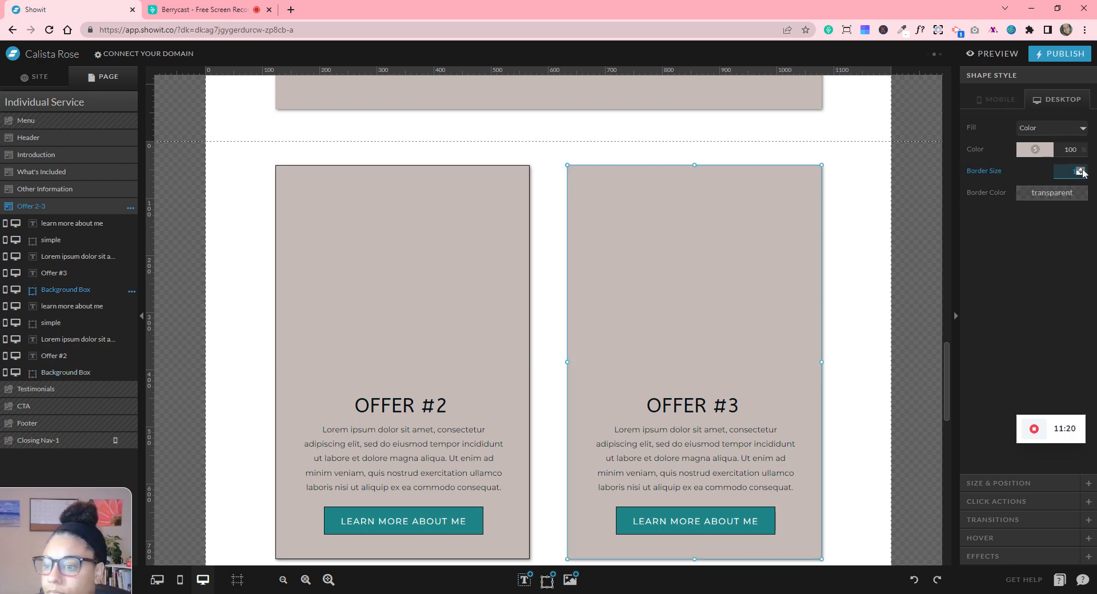
left_click(1054, 193)
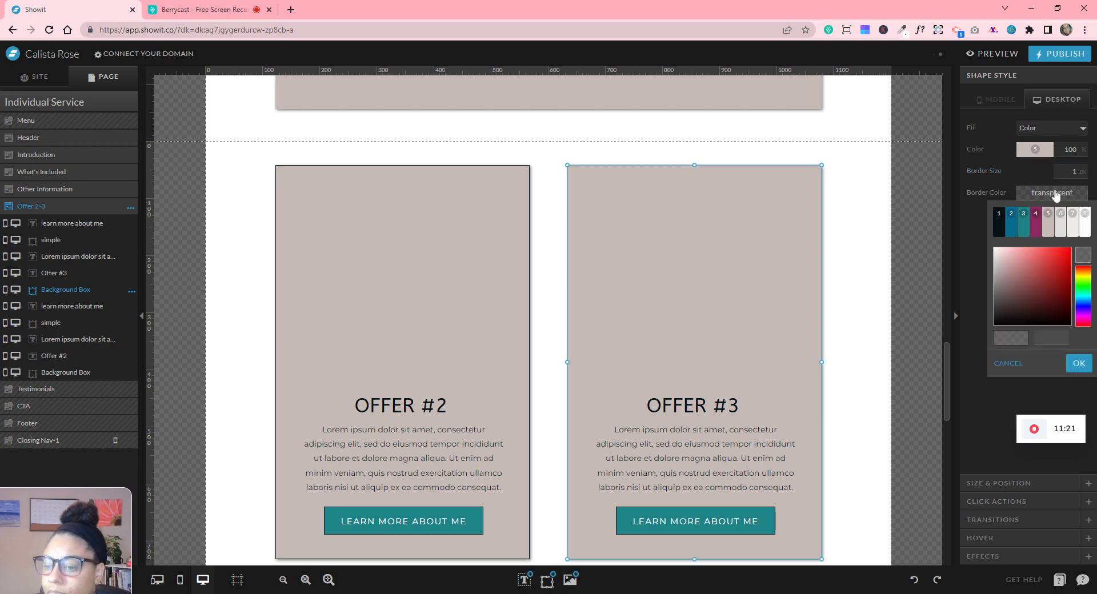
left_click(1002, 231)
left_click(865, 378)
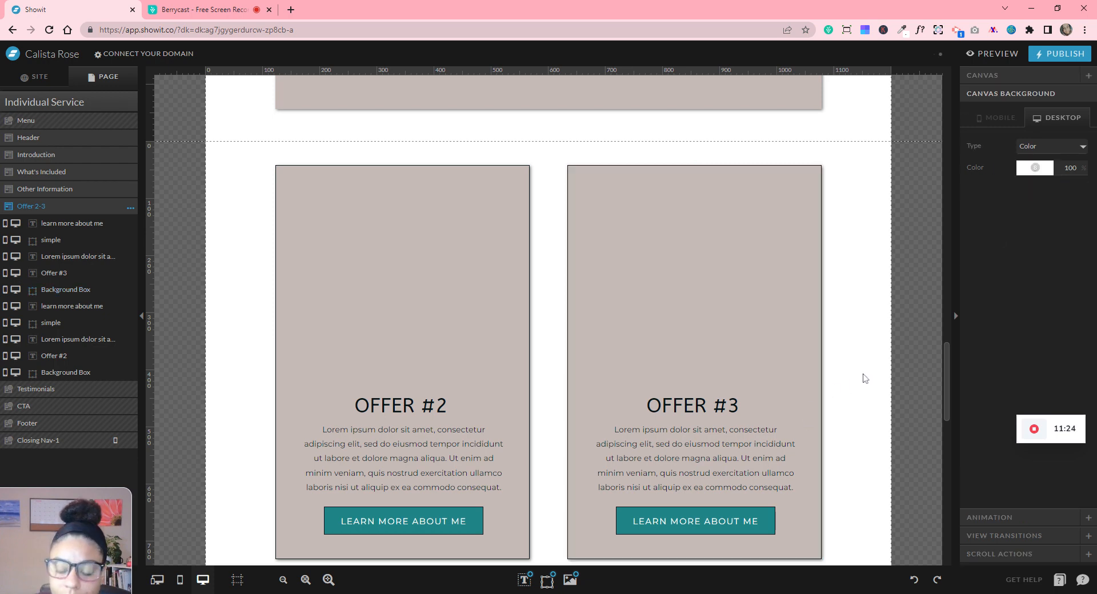
- Examine the Offer #2 box and its description text, comparing them with the Other Information section above
scroll(864, 379, "down", 2)
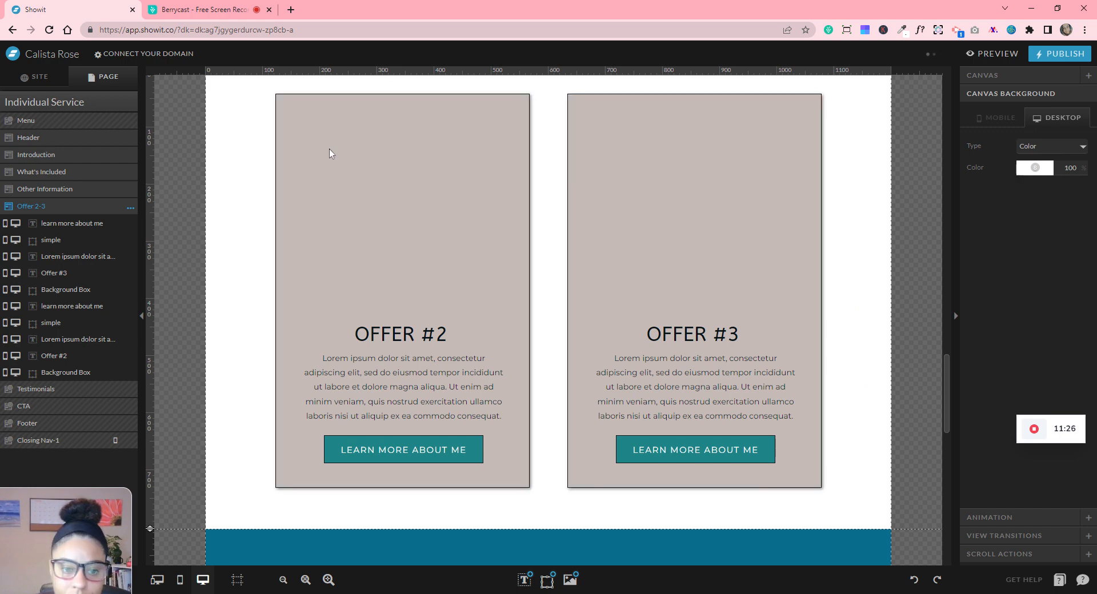
left_click(329, 152)
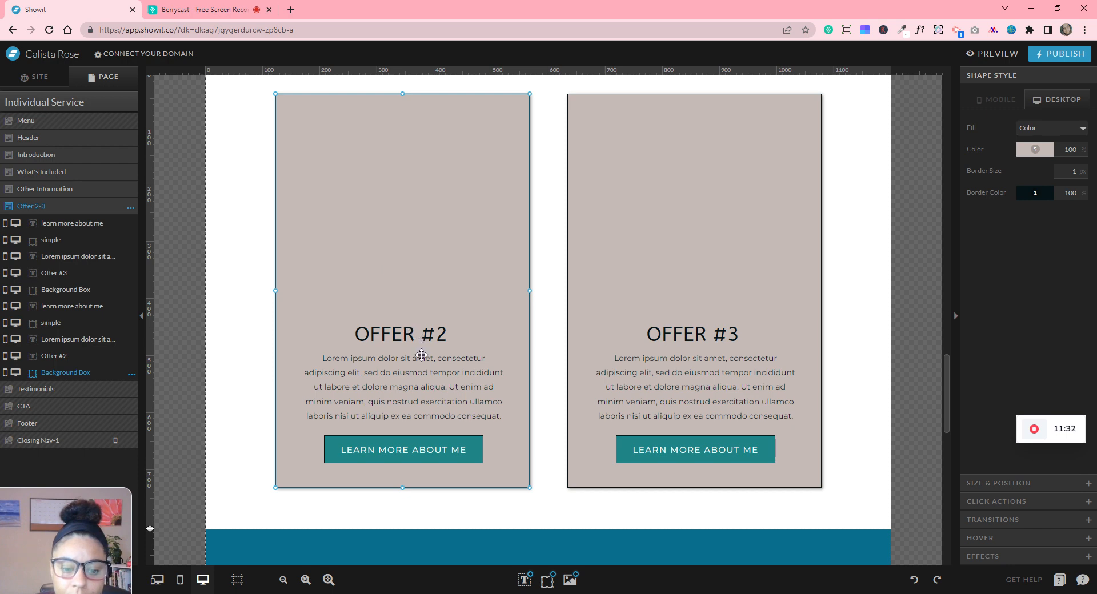
left_click(434, 389)
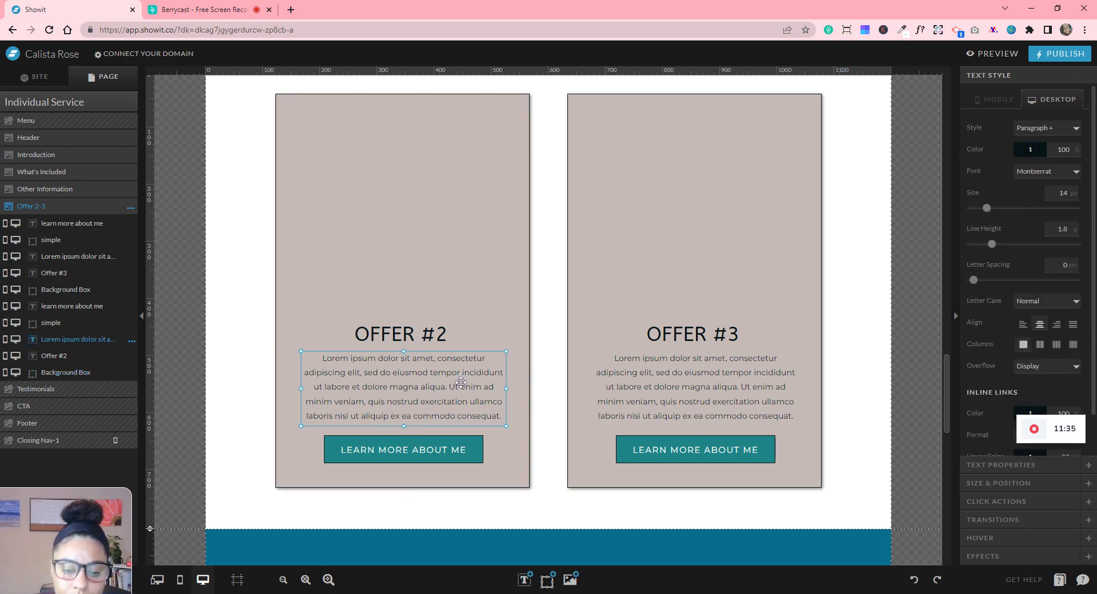
scroll(461, 383, "up", 7)
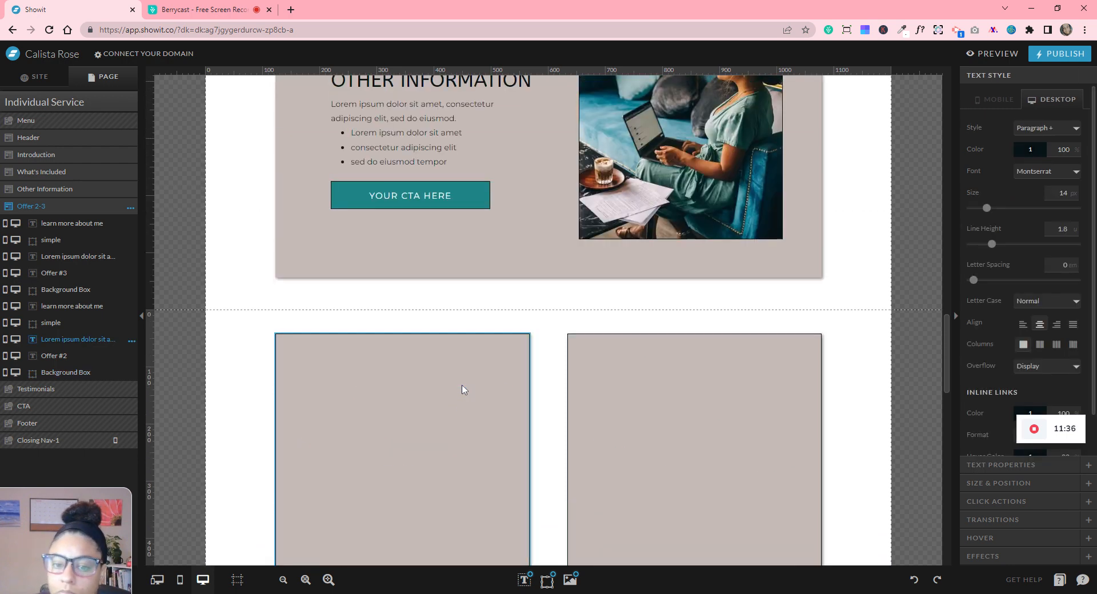
left_click(386, 322)
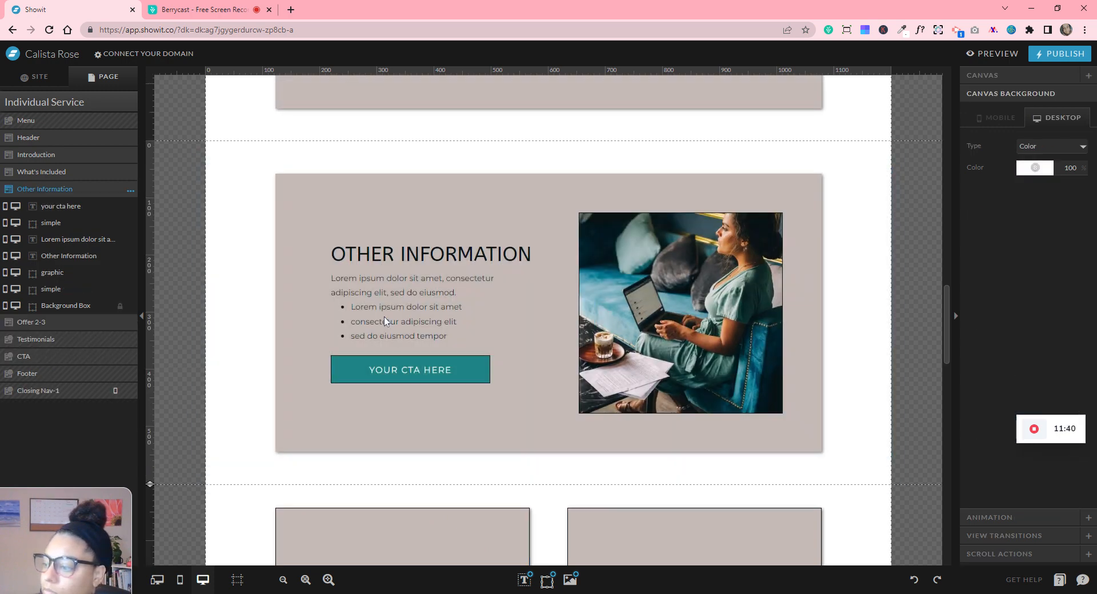
scroll(384, 316, "down", 6)
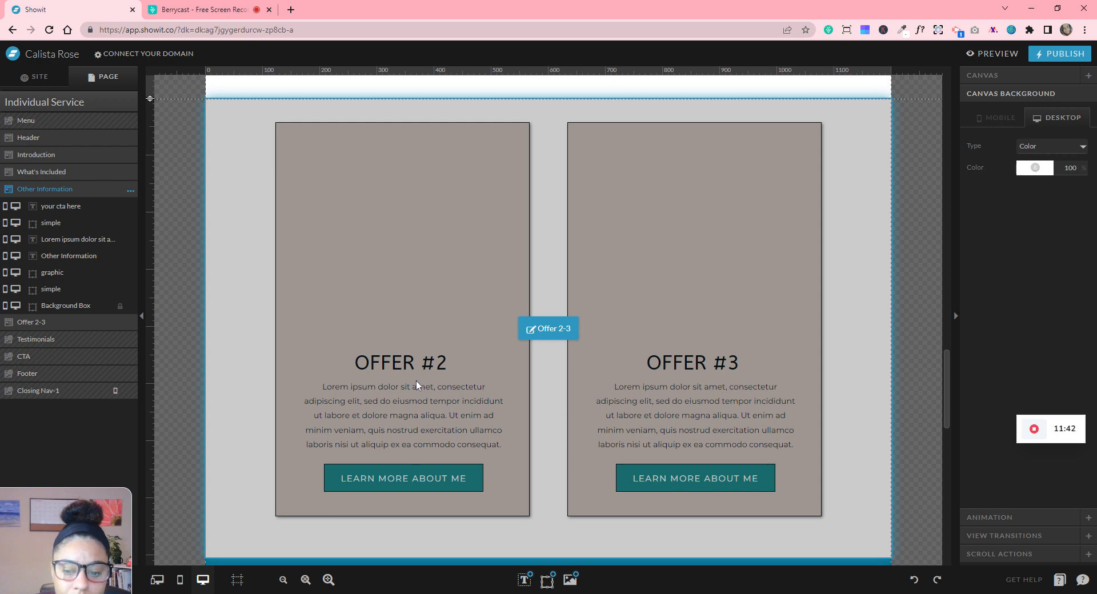
scroll(416, 381, "down", 1)
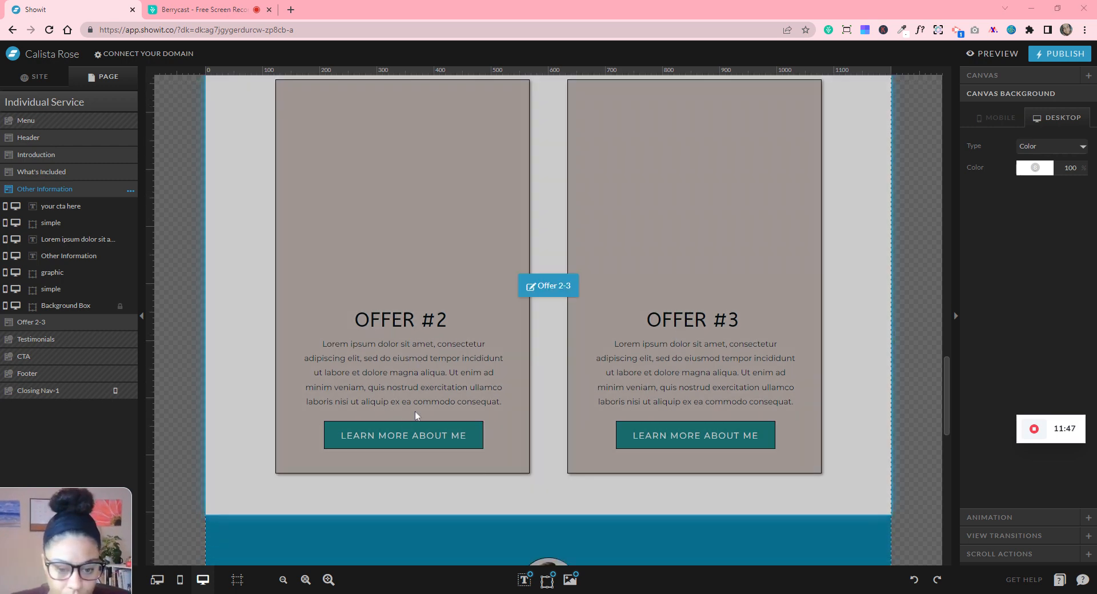
- Replace the Offer #2 heading text with "Package 1"
left_click(405, 318)
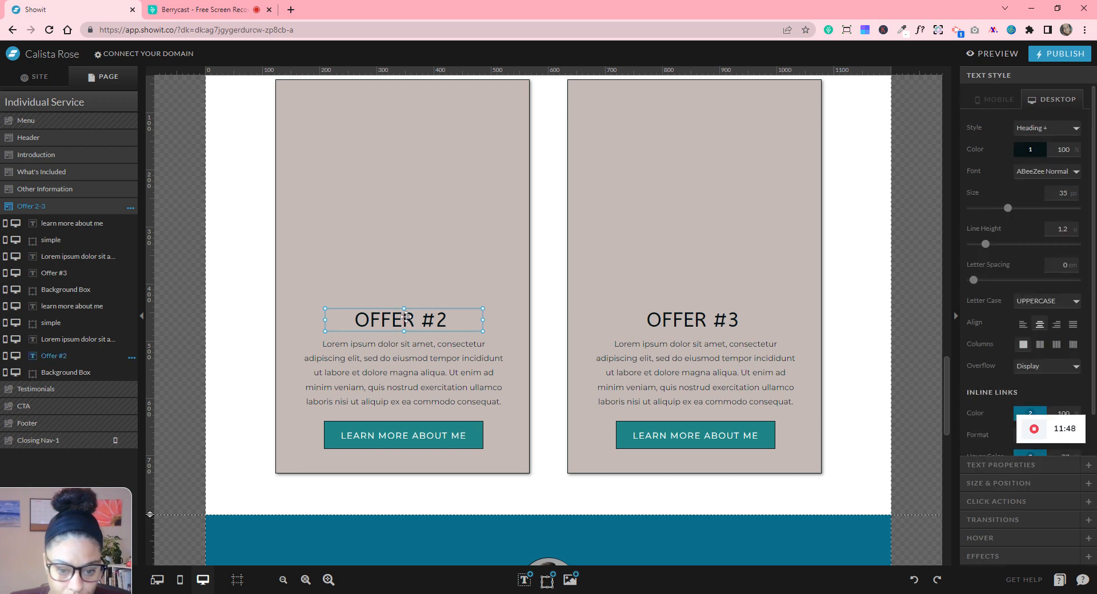
double_click(401, 316)
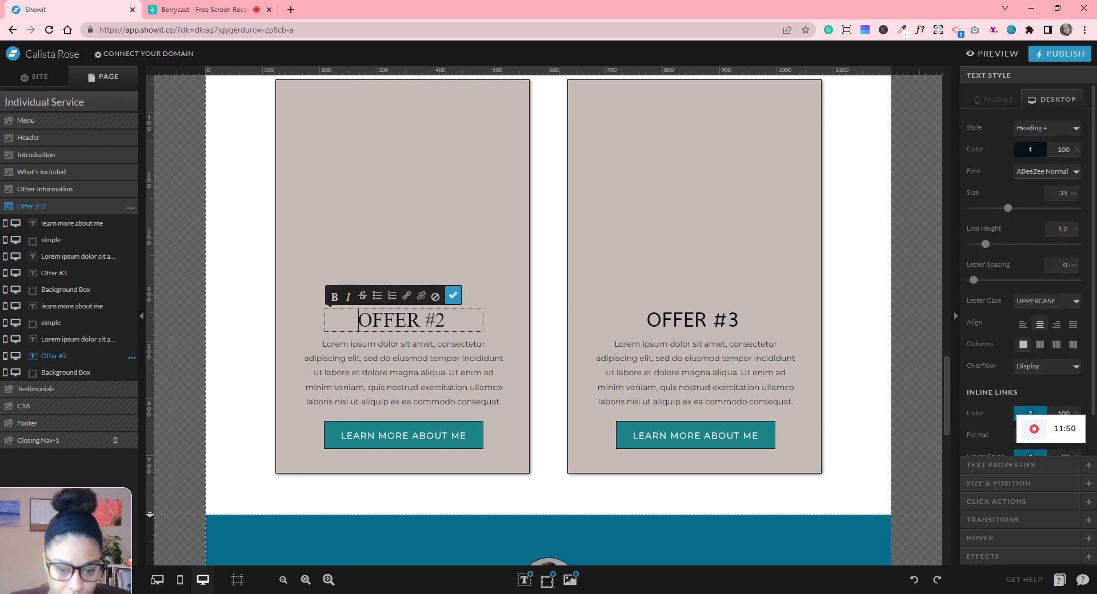
key("ctrl+a")
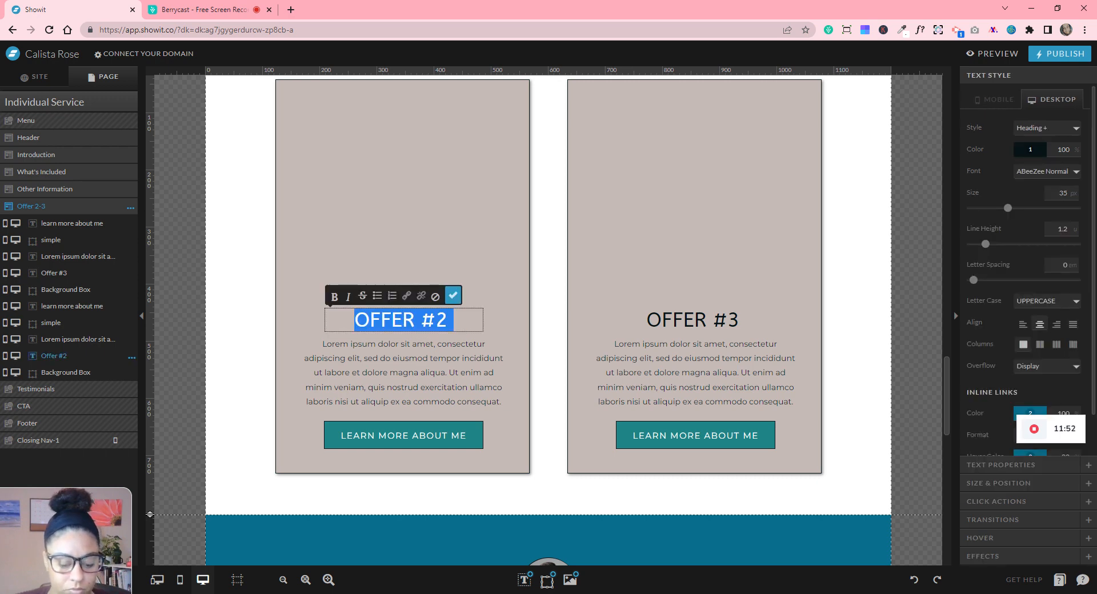
type("Package 1")
- Replace the Offer #3 heading text with "Package 2"
left_click(727, 321)
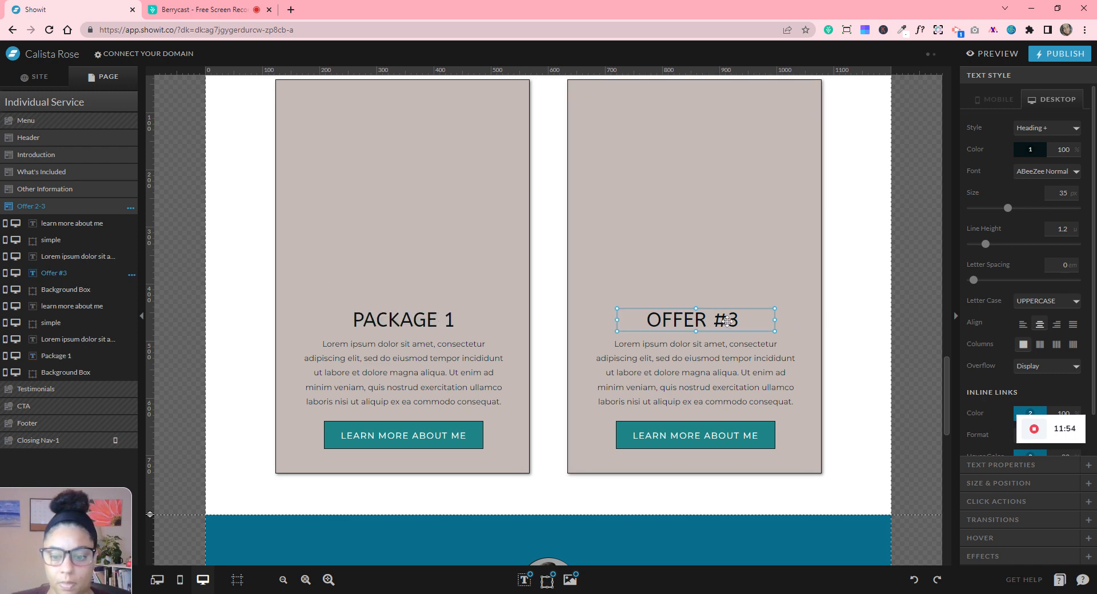
double_click(727, 321)
key("ctrl+a")
type("Package 1")
key("BackSpace")
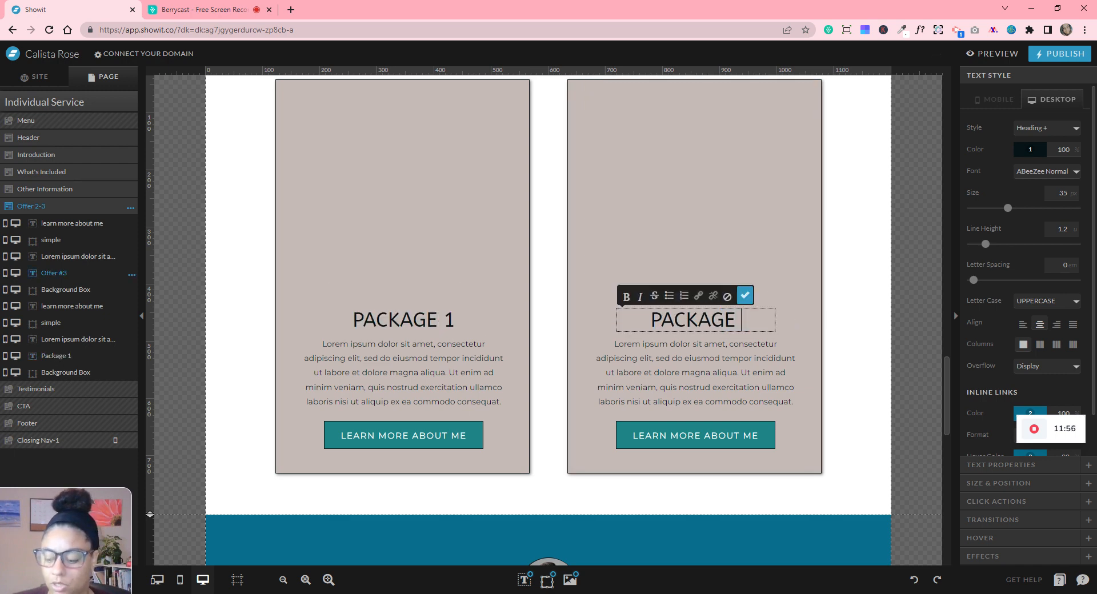
type("2")
left_click(392, 355)
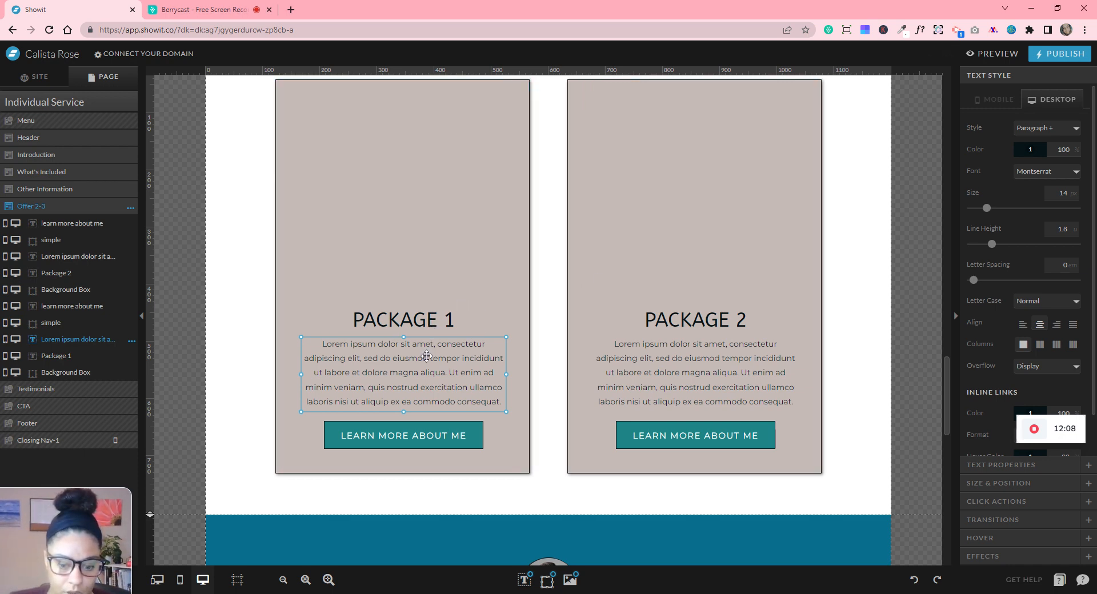
- Add a subheading above the Package 1 heading and set its text to "6 monthly payments of $500"
mouse_move(550, 584)
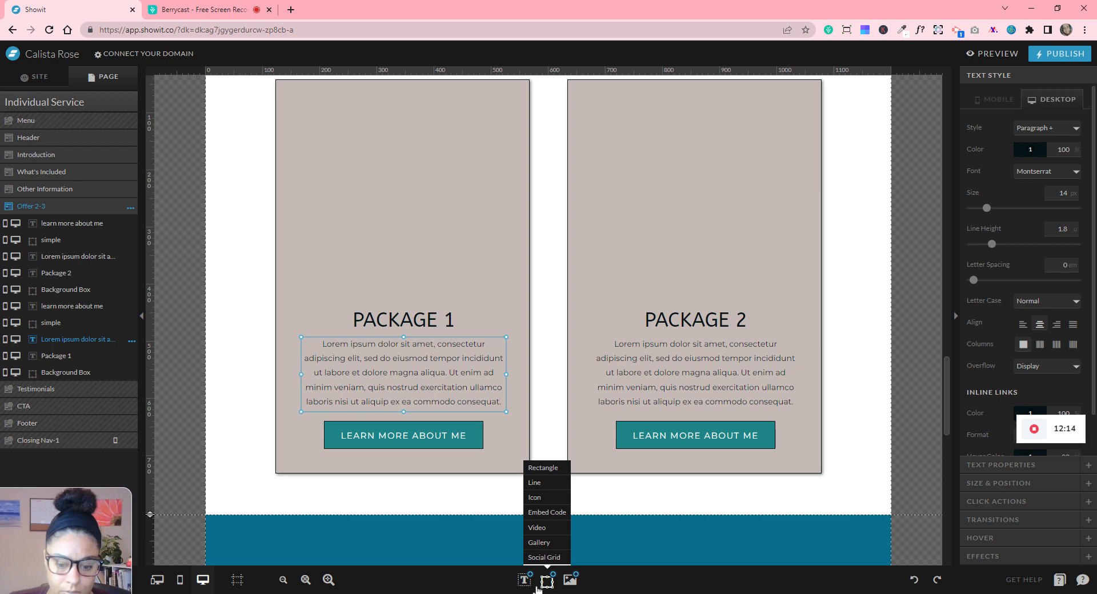
left_click(523, 541)
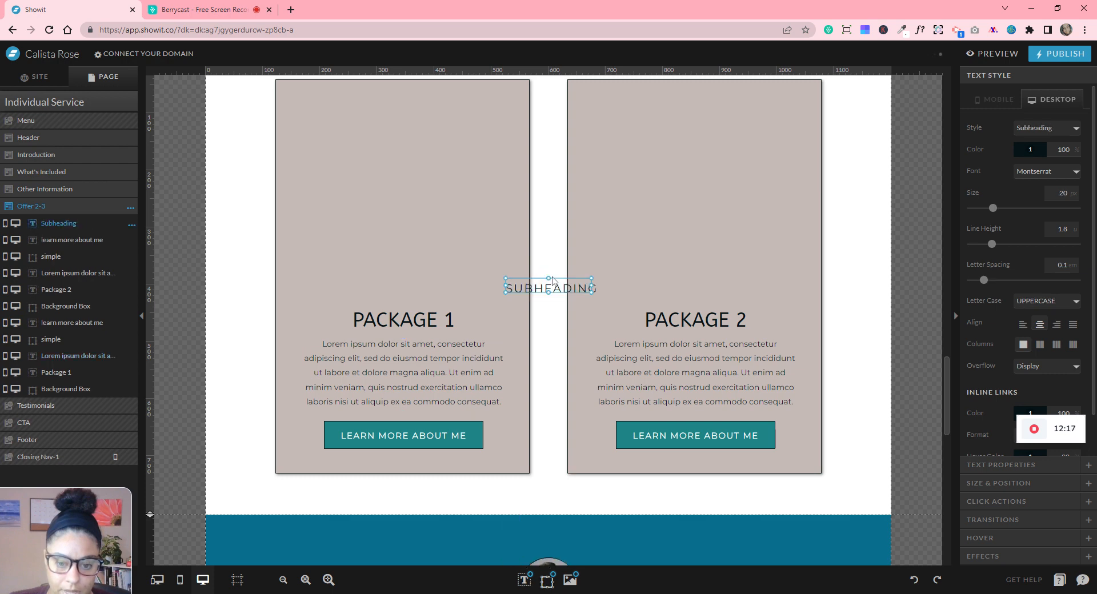
left_click_drag(552, 282, 387, 279)
double_click(386, 279)
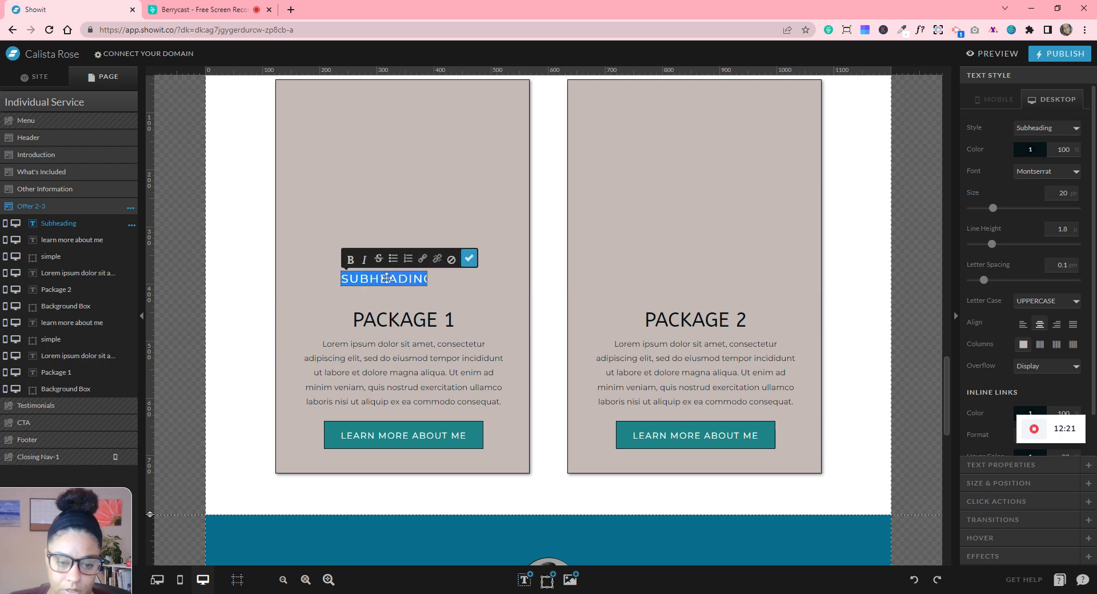
type("6 monthly")
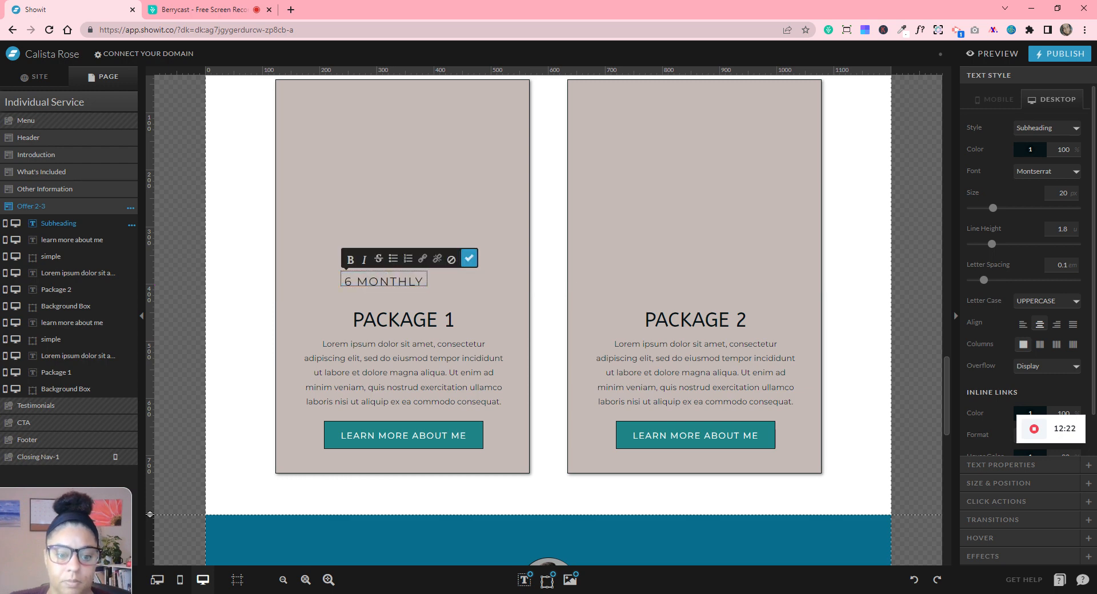
left_click(435, 283)
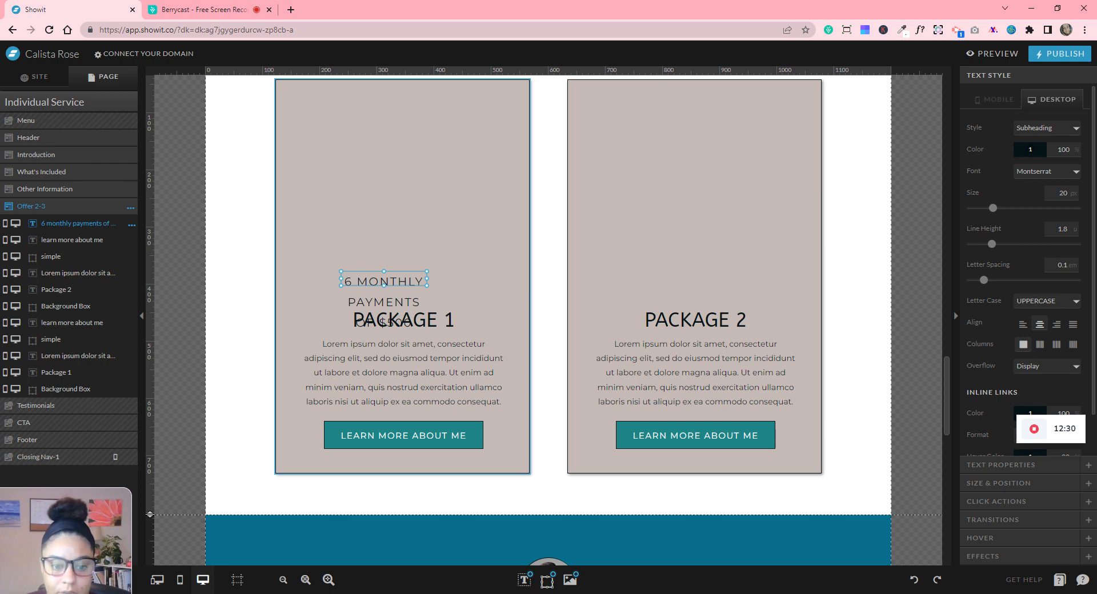
- Widen the payment subheading's text box and reduce its font size to 14 px so the text fits on one line
left_click(262, 321)
left_click(351, 278)
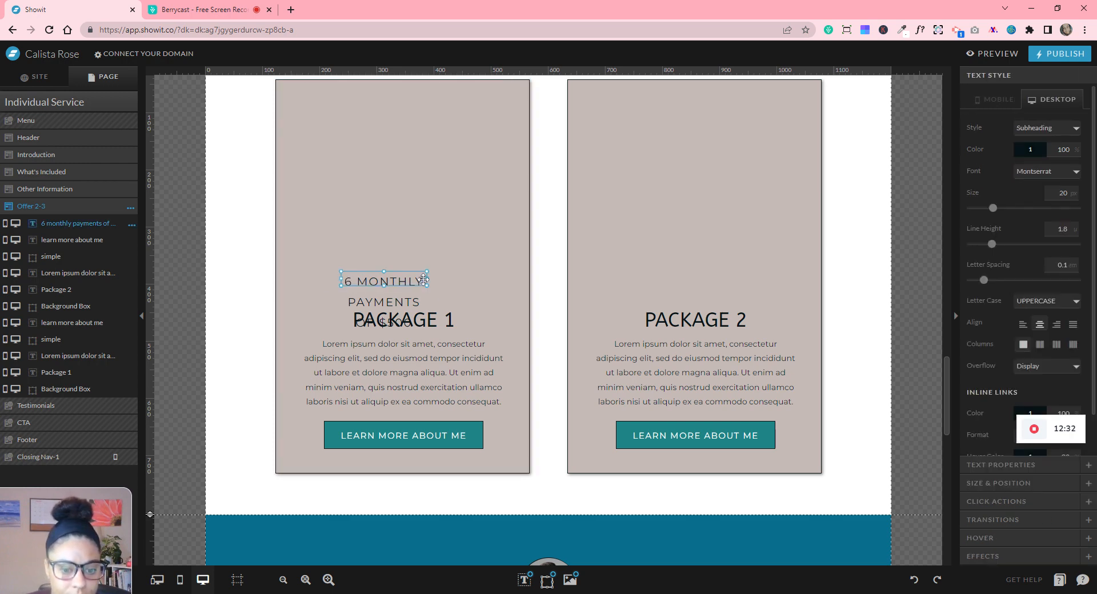
left_click_drag(427, 278, 573, 288)
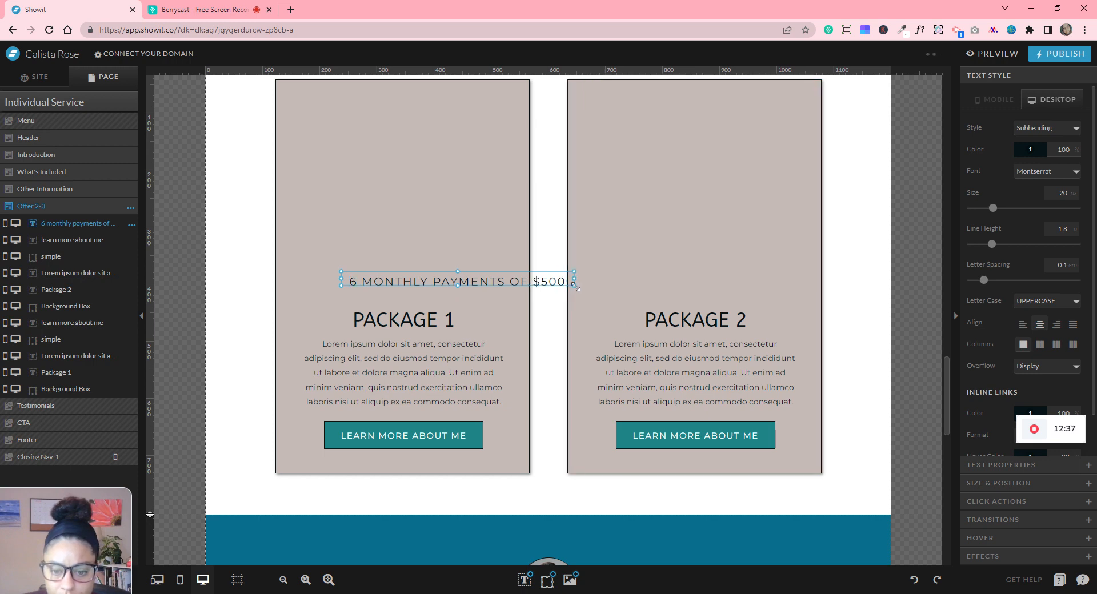
left_click_drag(506, 283, 540, 303)
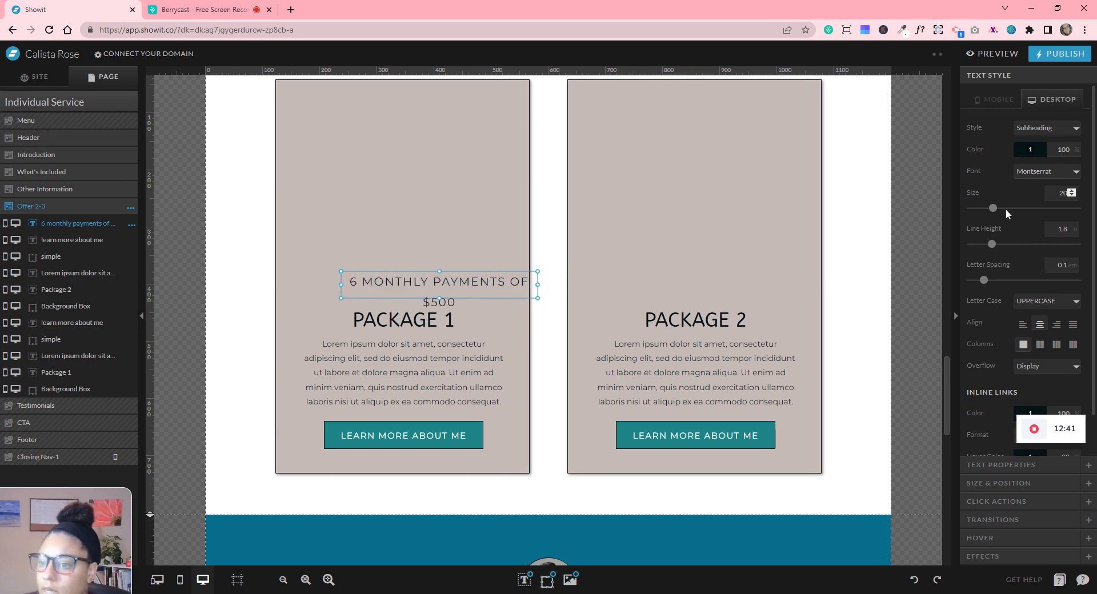
left_click_drag(993, 212, 989, 214)
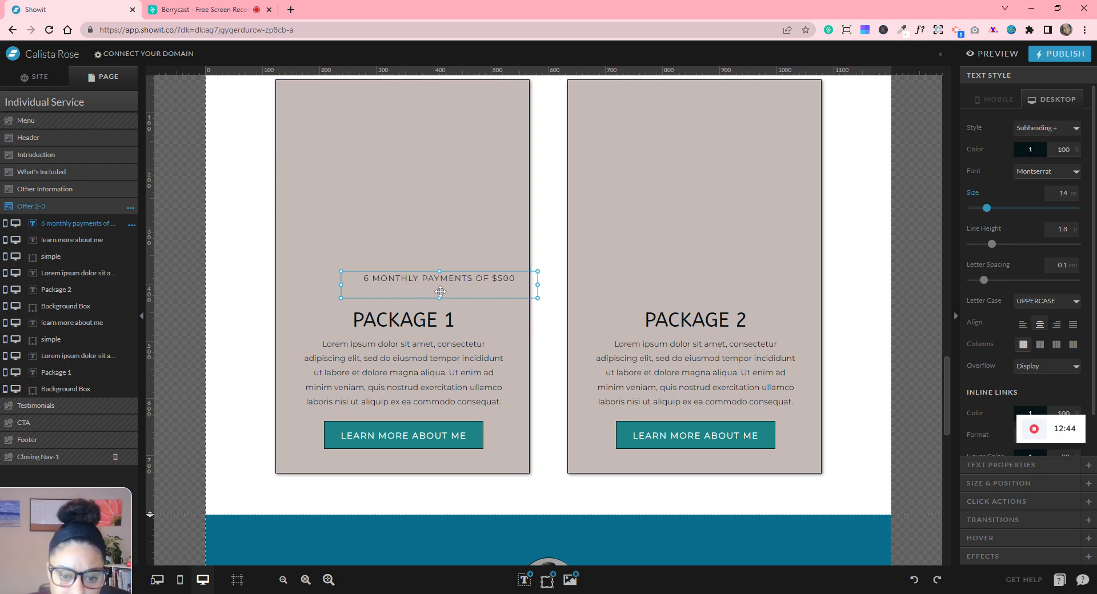
- Move the Package 1 heading higher in its box and place the payment subheading directly beneath it
left_click_drag(439, 298, 413, 349)
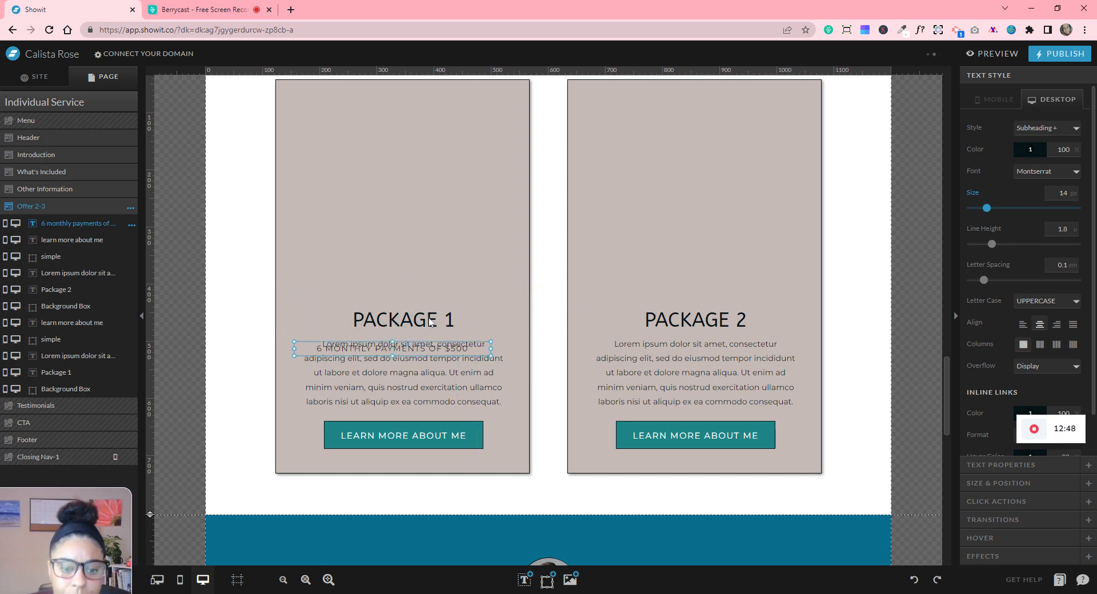
left_click(426, 320)
left_click_drag(421, 282, 421, 281)
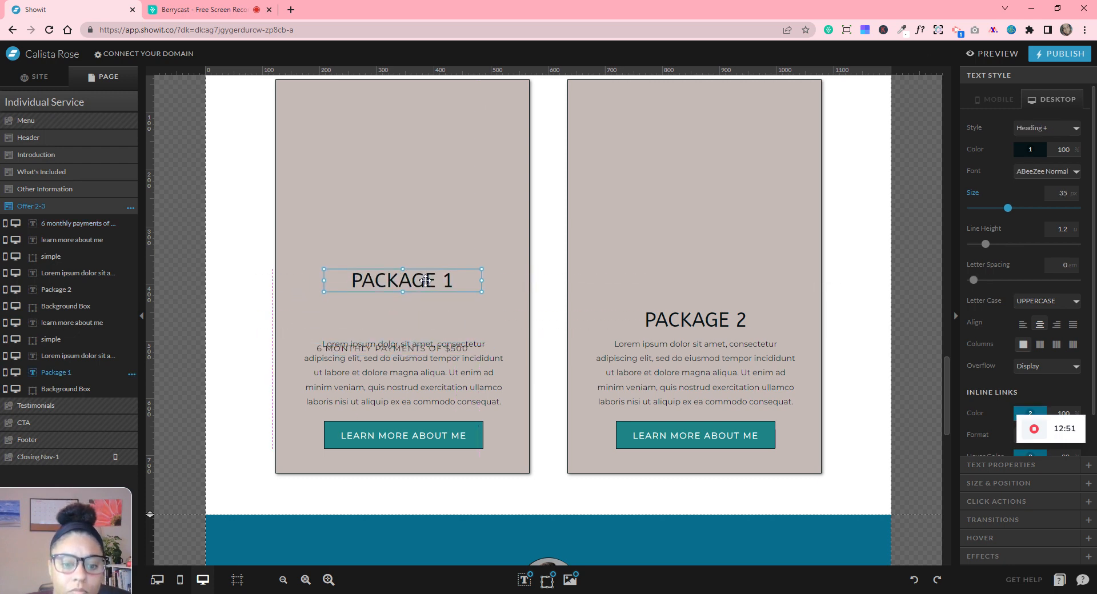
left_click_drag(431, 350, 436, 301)
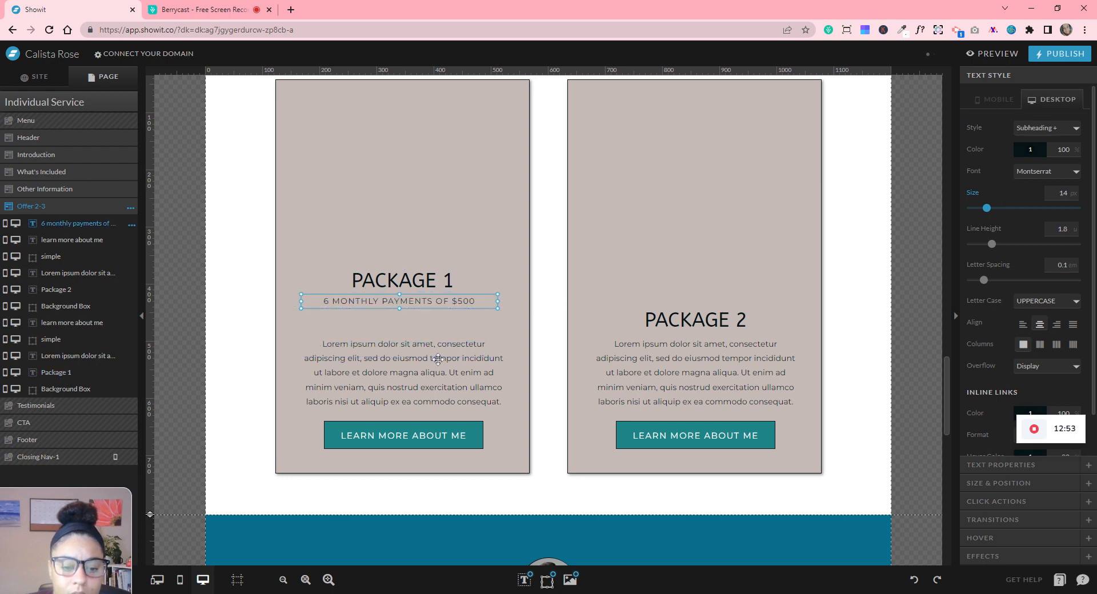
left_click(440, 357)
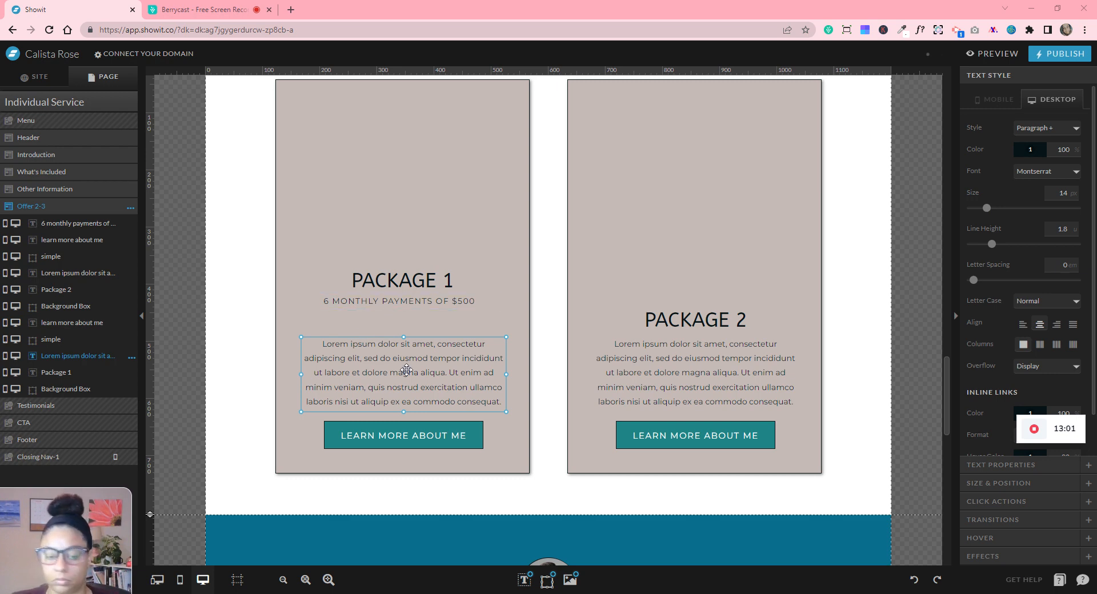
double_click(329, 358)
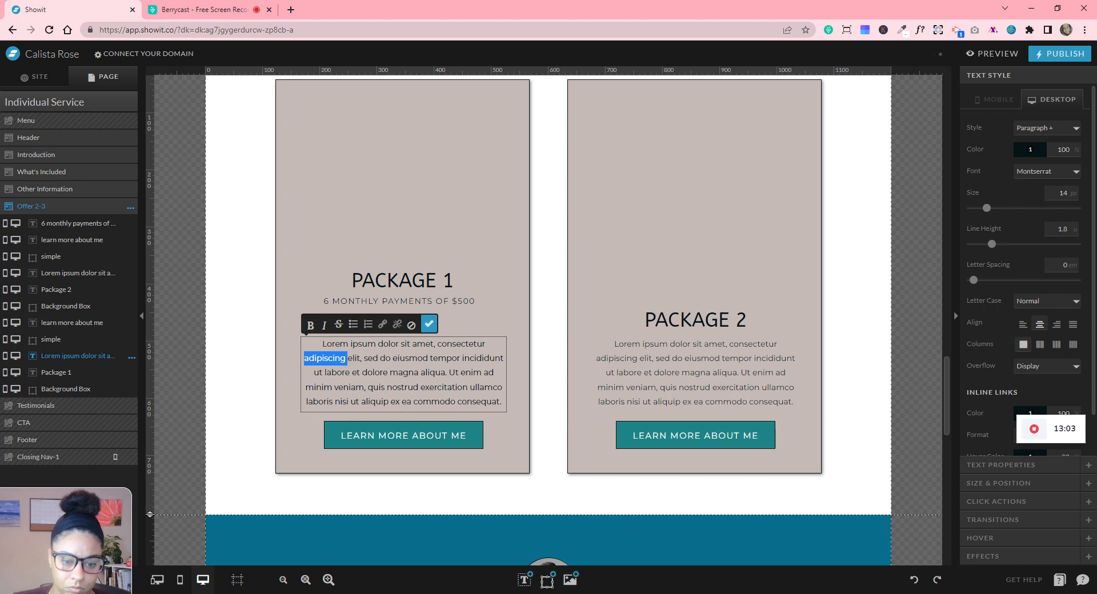
left_click_drag(322, 344, 499, 402)
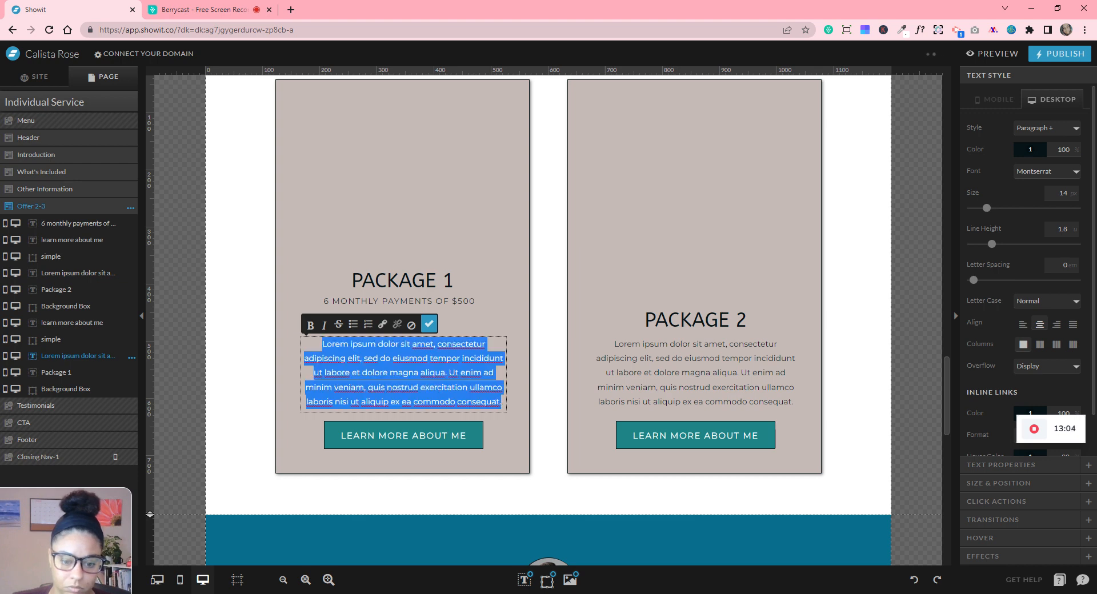
type("6 monthly payments of $500")
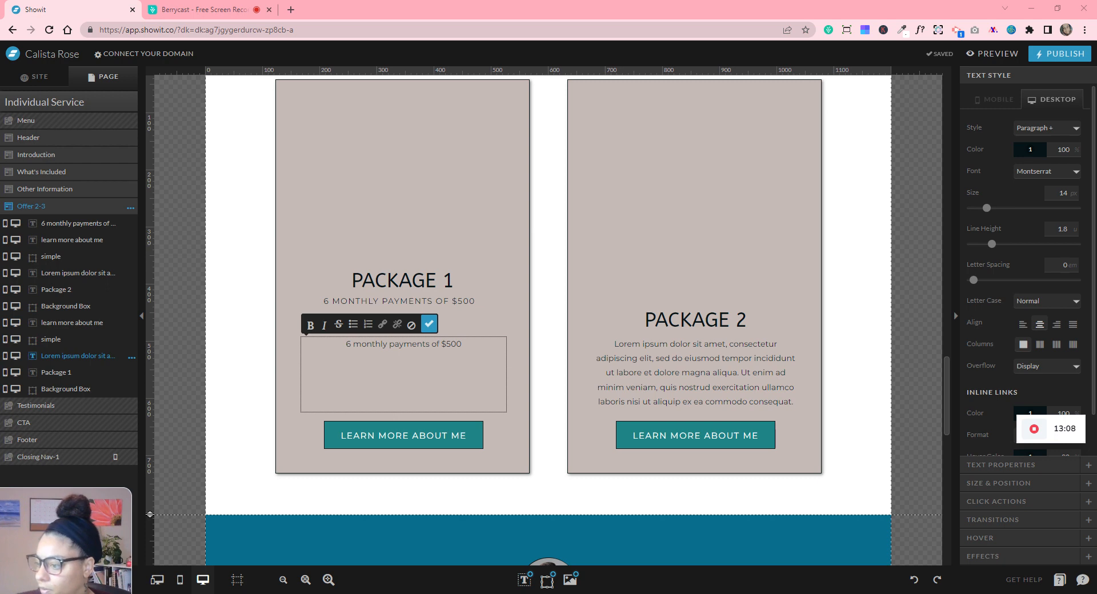
- Replace the Package 1 description with three lines: "Lorem ipsum dolor sit amet", "consectetur adipiscing elit" and "sed do eiusmod tempor"
triple_click(390, 344)
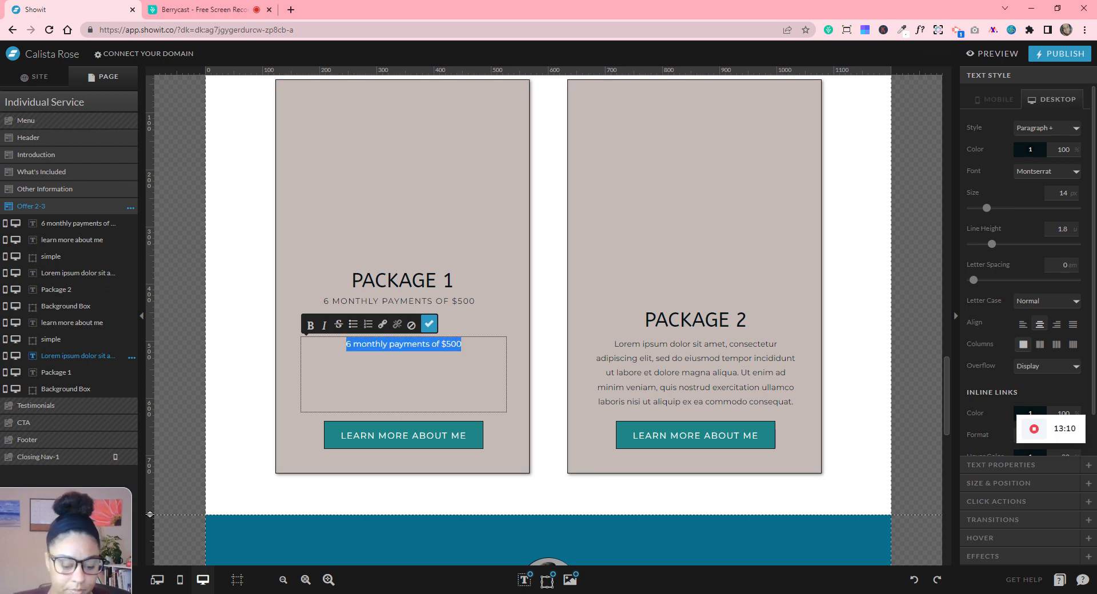
key("ctrl+z")
key("ctrl+a")
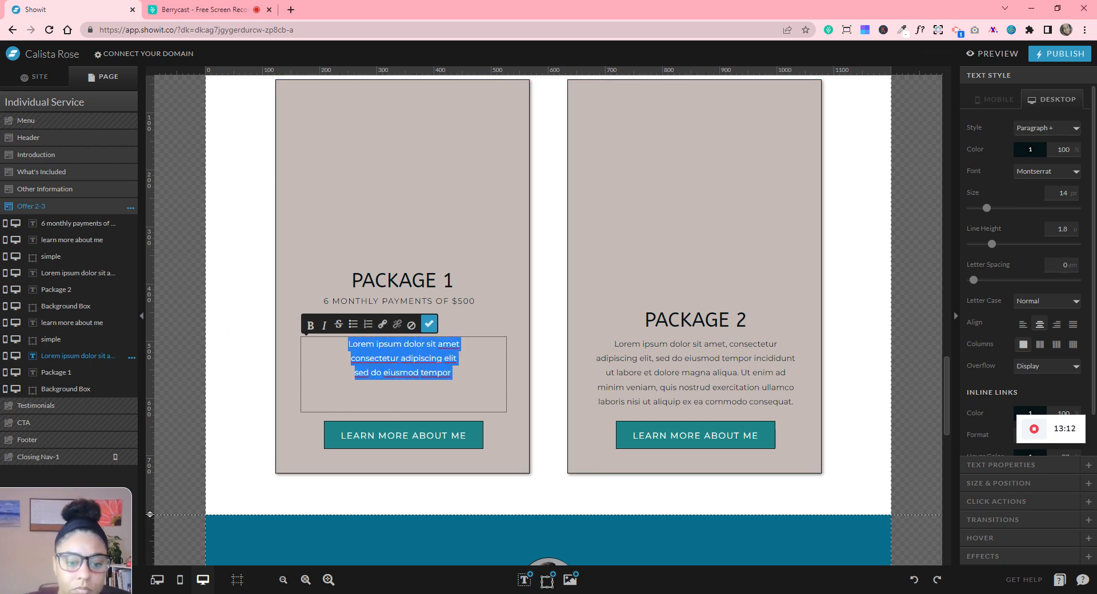
- Format the three Package 1 description lines as a bulleted list and left-align them
left_click(353, 324)
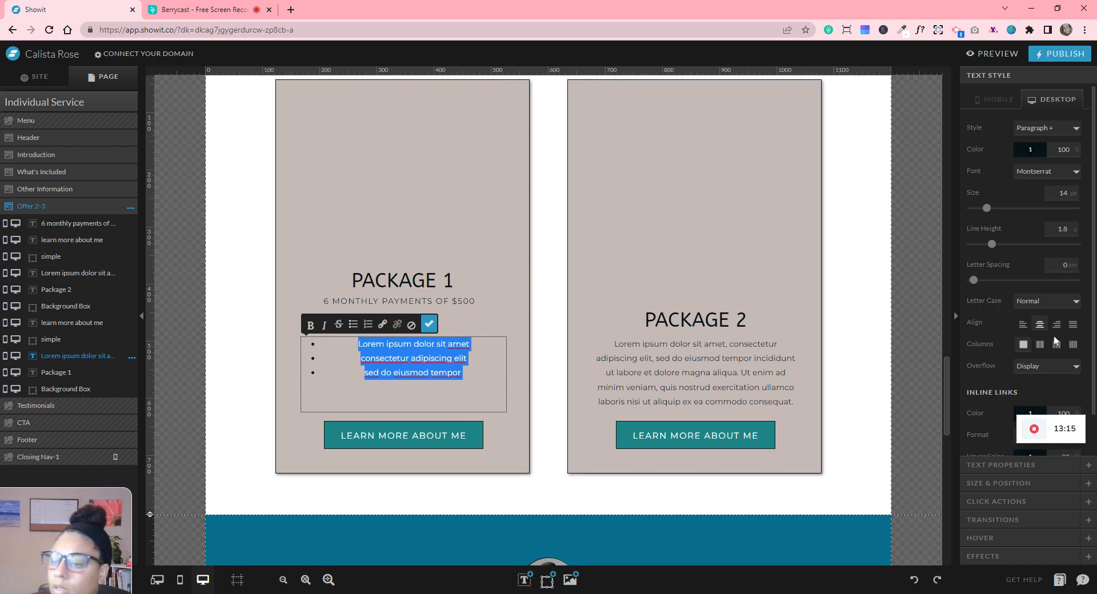
left_click(1022, 324)
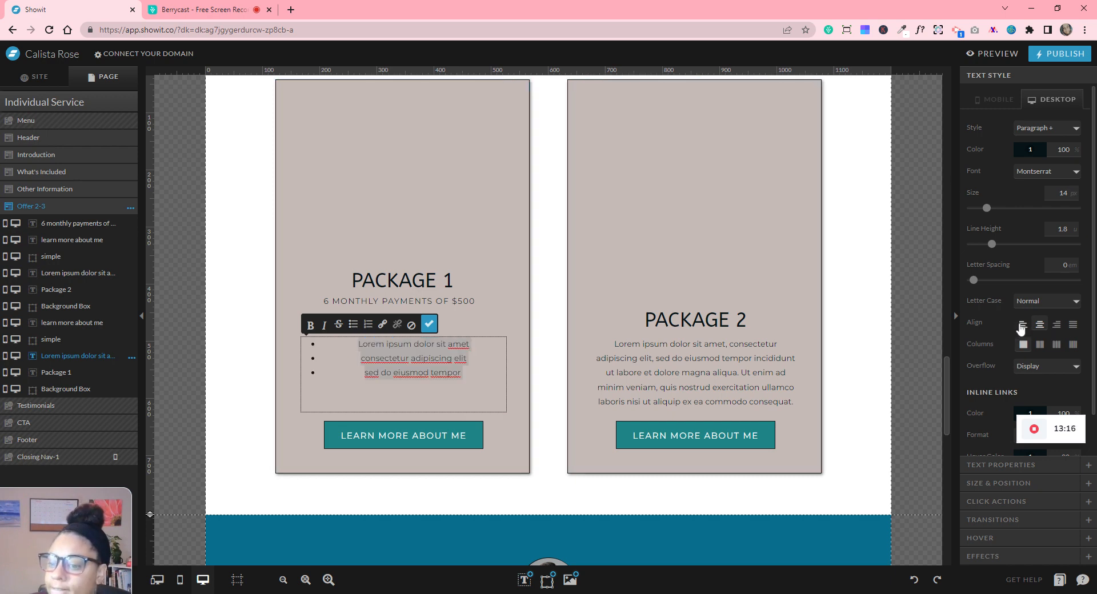
left_click(502, 400)
left_click(508, 443)
- Shrink the bulleted list's text box to about 249 by 85 px so it fits closely around the text
left_click(428, 363)
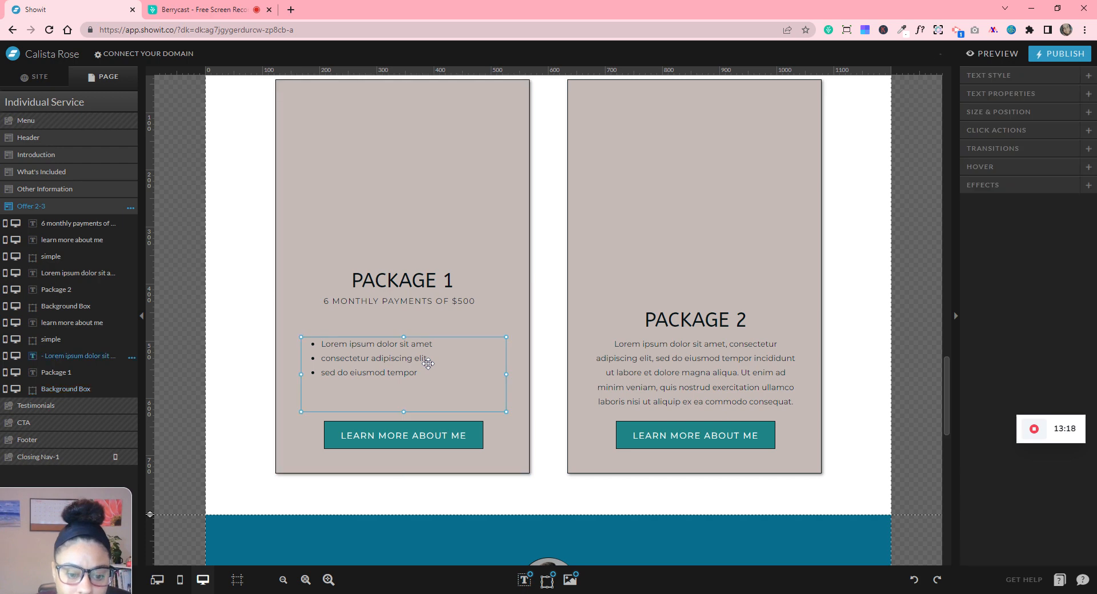
left_click_drag(507, 375, 447, 370)
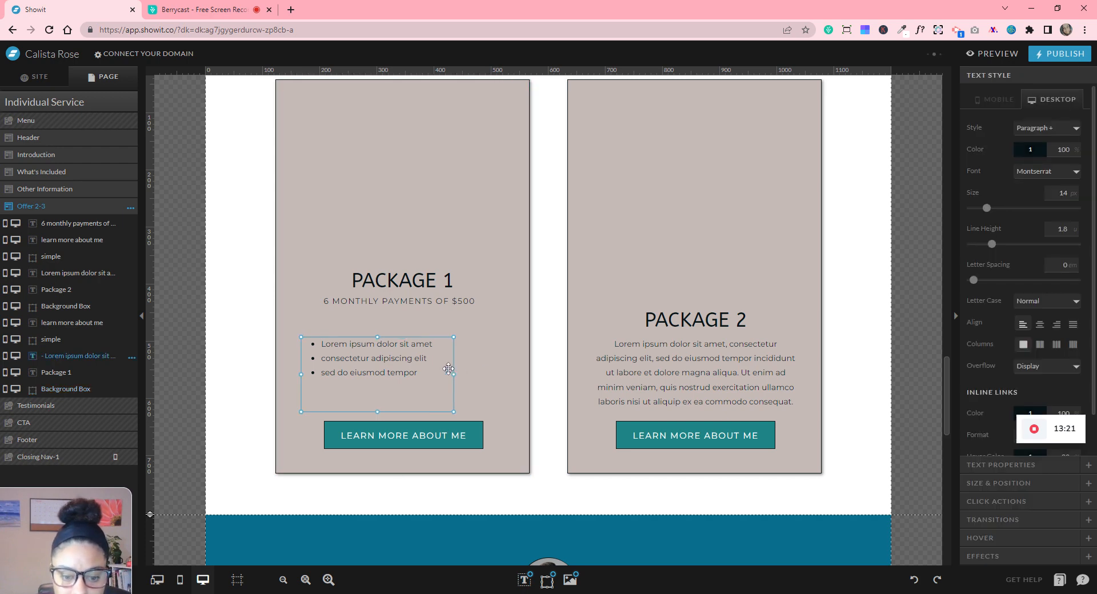
left_click_drag(375, 411, 374, 386)
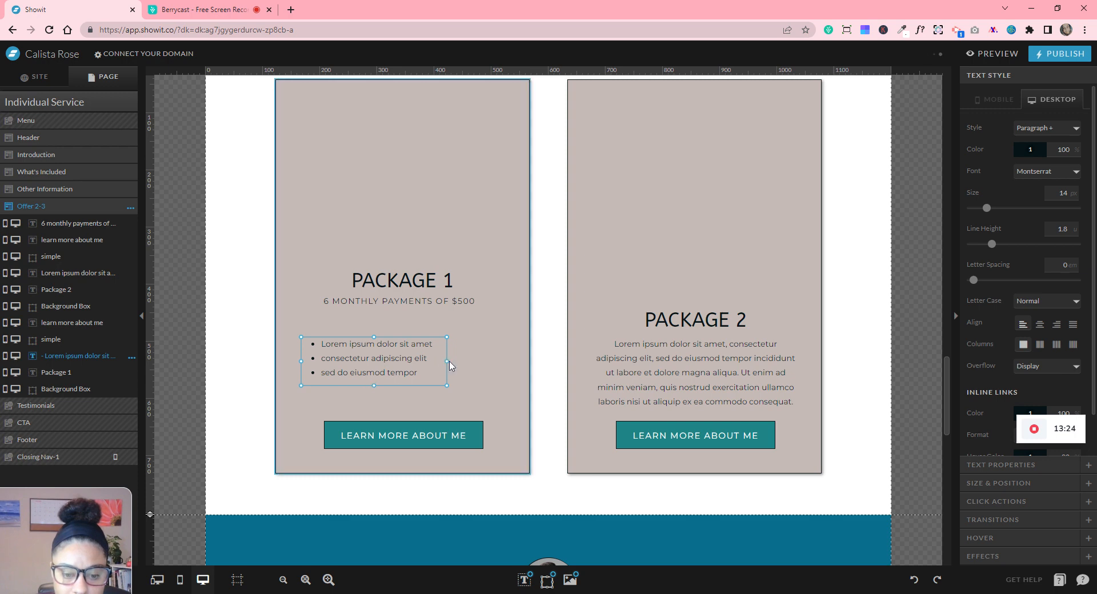
left_click_drag(448, 362, 445, 361)
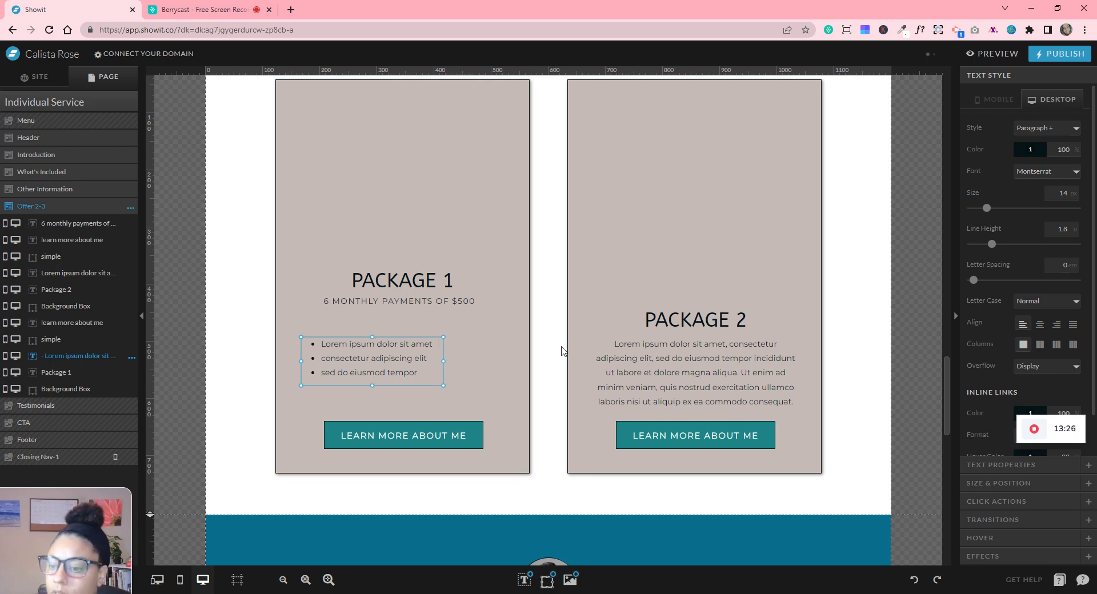
- Move the bulleted list to just beneath the payment subheading, at about X 214.5 and Y 456 px
left_click(1005, 490)
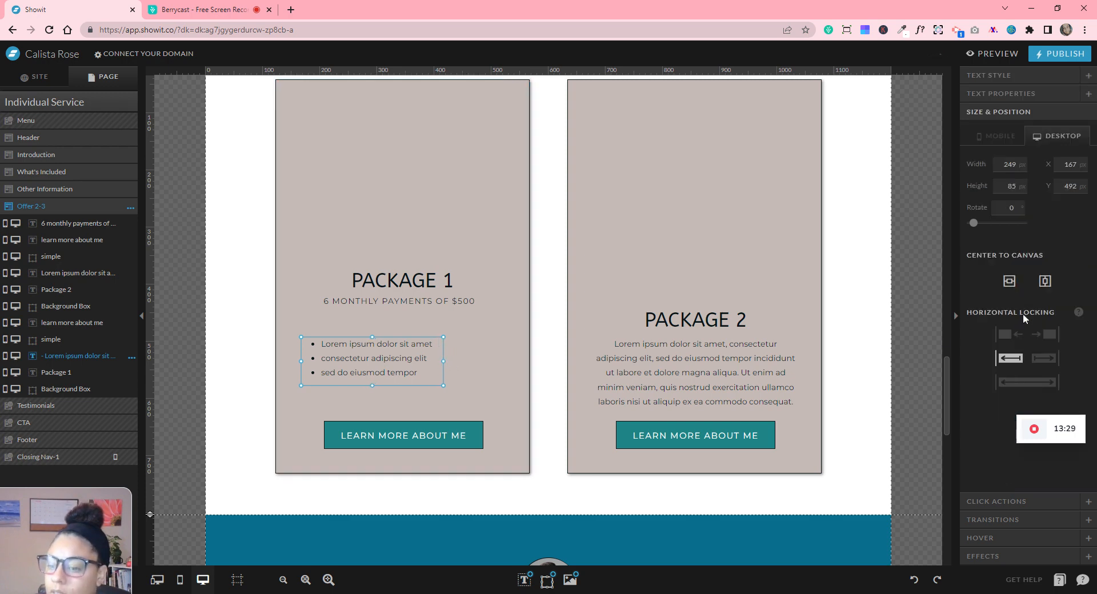
left_click_drag(394, 354, 423, 337)
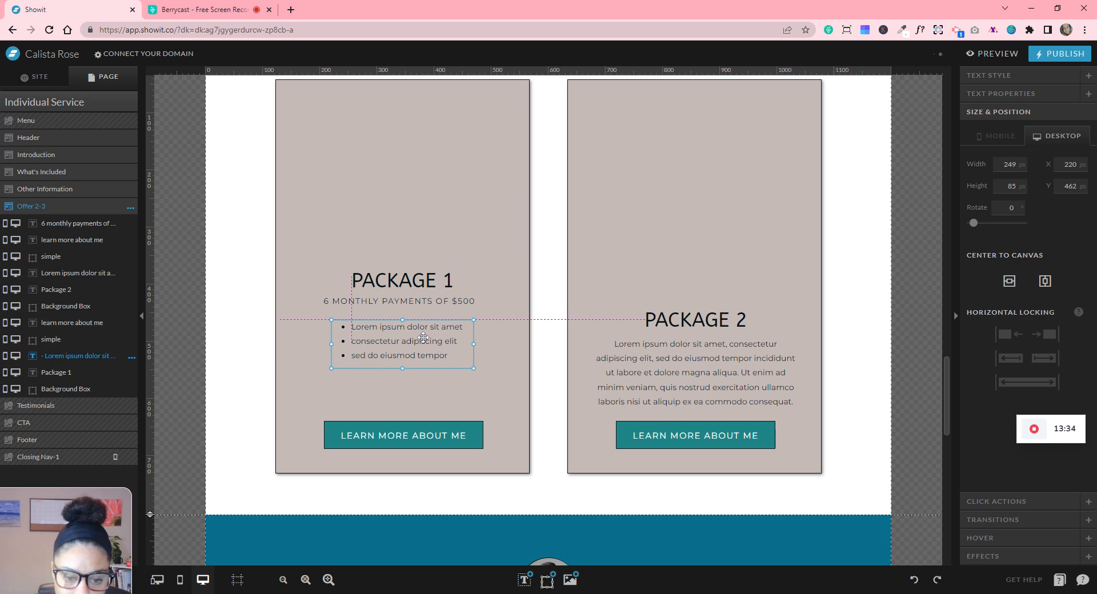
left_click_drag(422, 337, 420, 334)
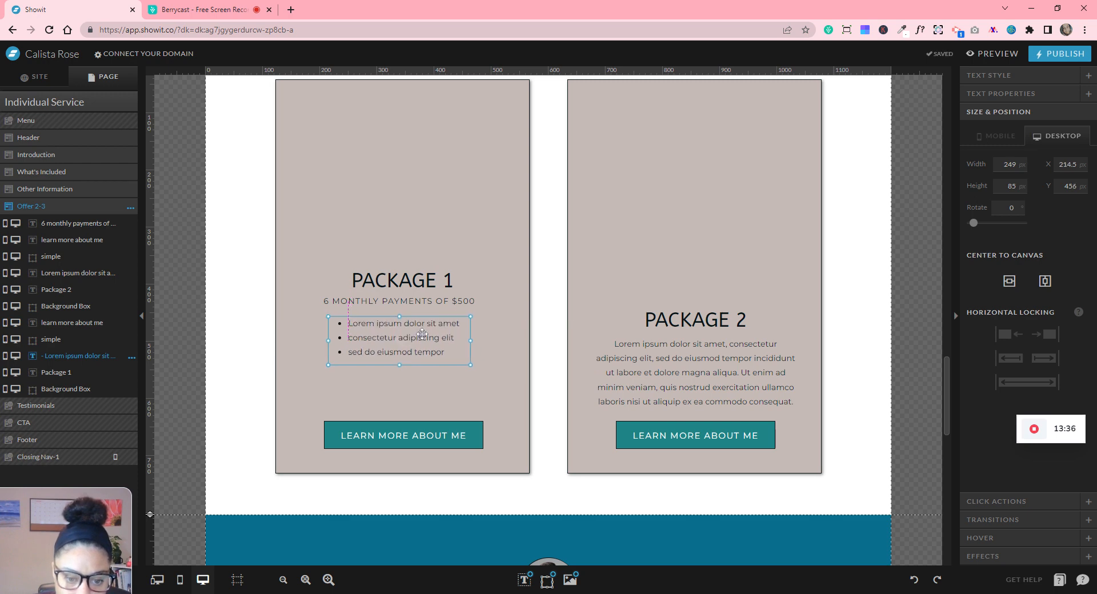
- Lock the Package 1 background box and select all the elements in front of it together
left_click(406, 256)
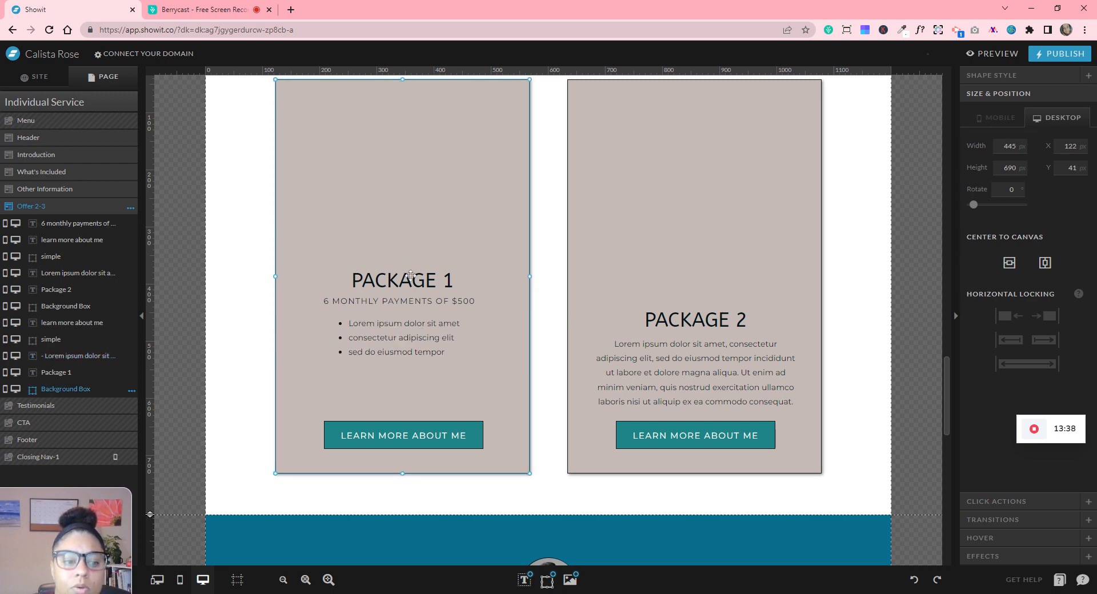
left_click(120, 390)
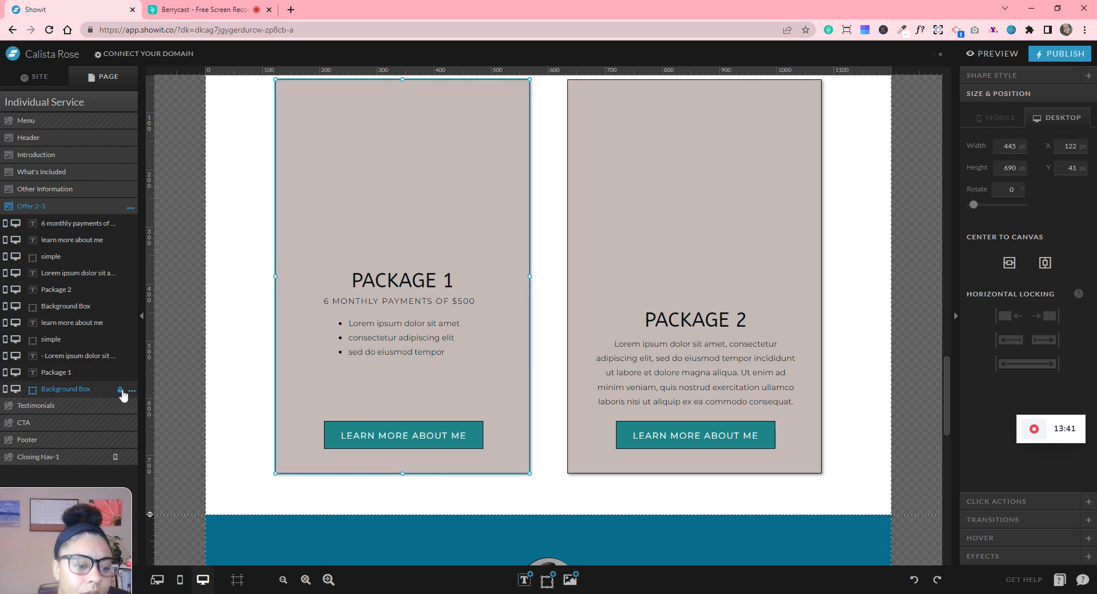
left_click_drag(252, 252, 467, 446)
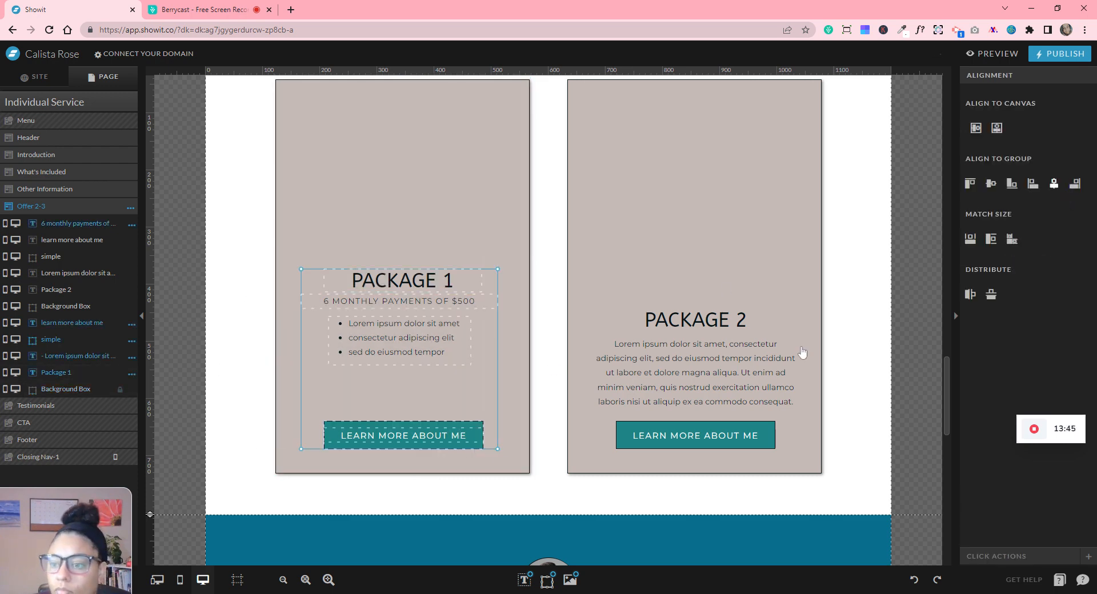
- Move the Package 1 "Learn more about me" button and its label up to just below the bulleted list
left_click(351, 469)
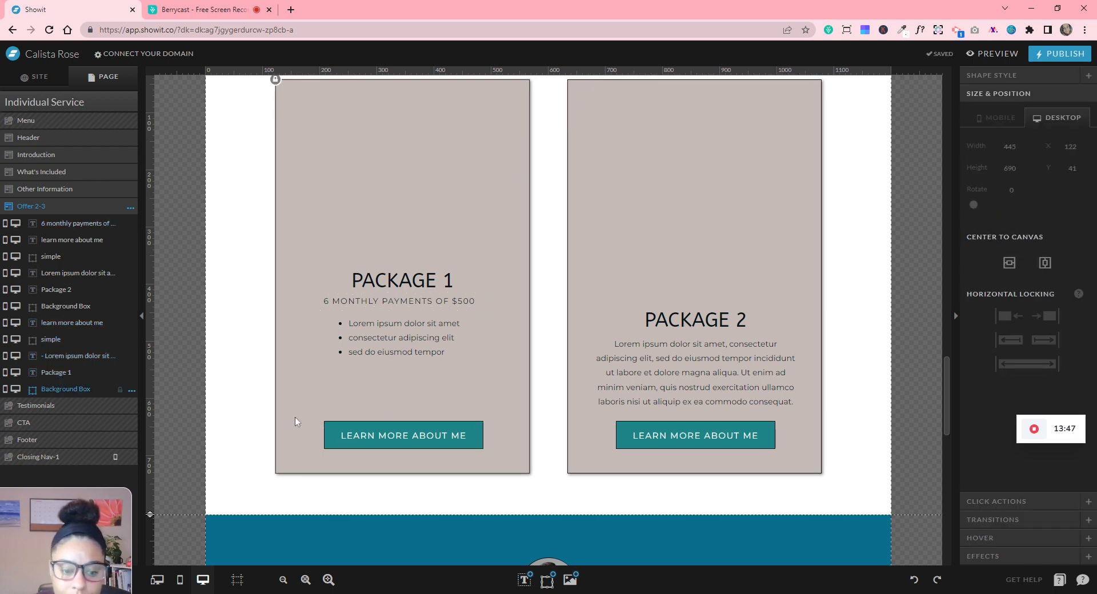
left_click_drag(373, 458, 413, 398)
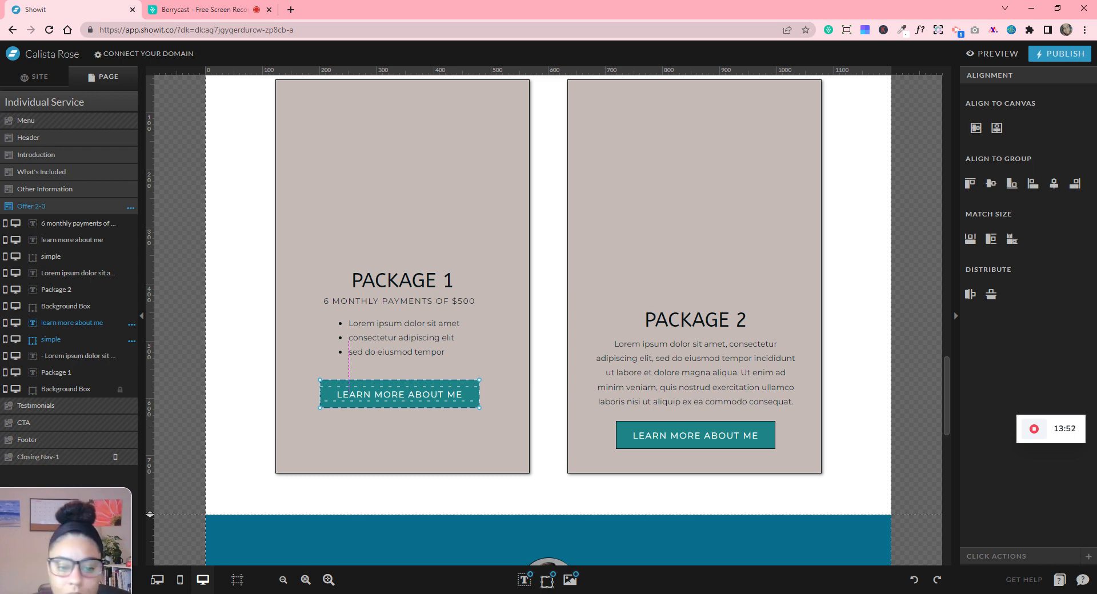
- Nudge the Package 1 button up slightly and align the heading, payment line, list and button on a shared vertical center line
left_click_drag(413, 398, 413, 393)
left_click(417, 217)
left_click_drag(405, 211, 410, 407)
left_click(1054, 184)
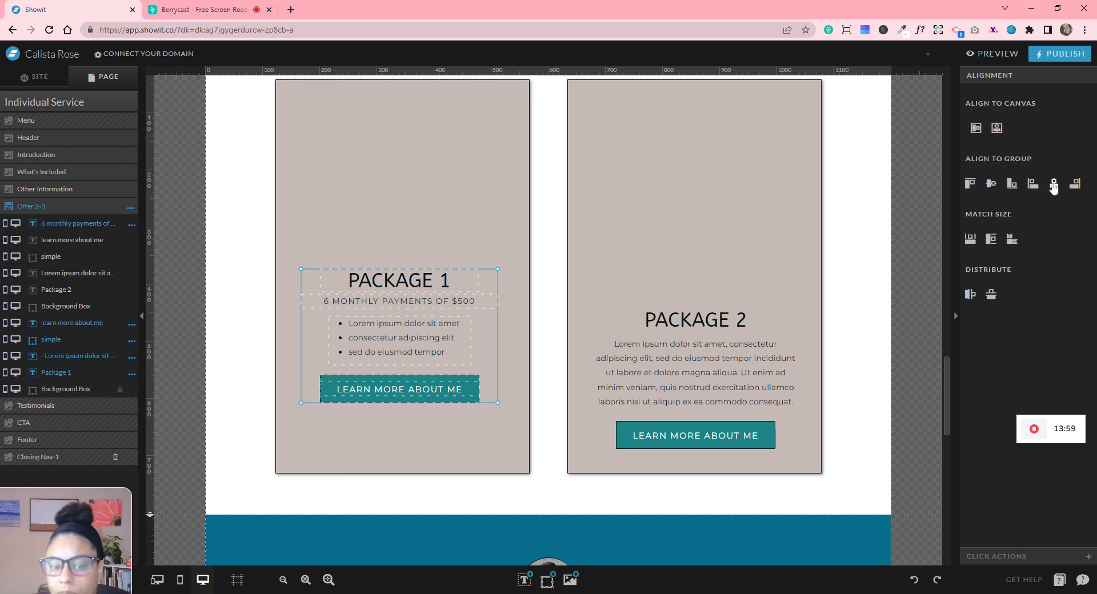
- Move the aligned Package 1 heading, payment line, list and button together up to the upper part of their box
scroll(429, 383, "up", 3)
left_click_drag(433, 378, 416, 225)
left_click(558, 487)
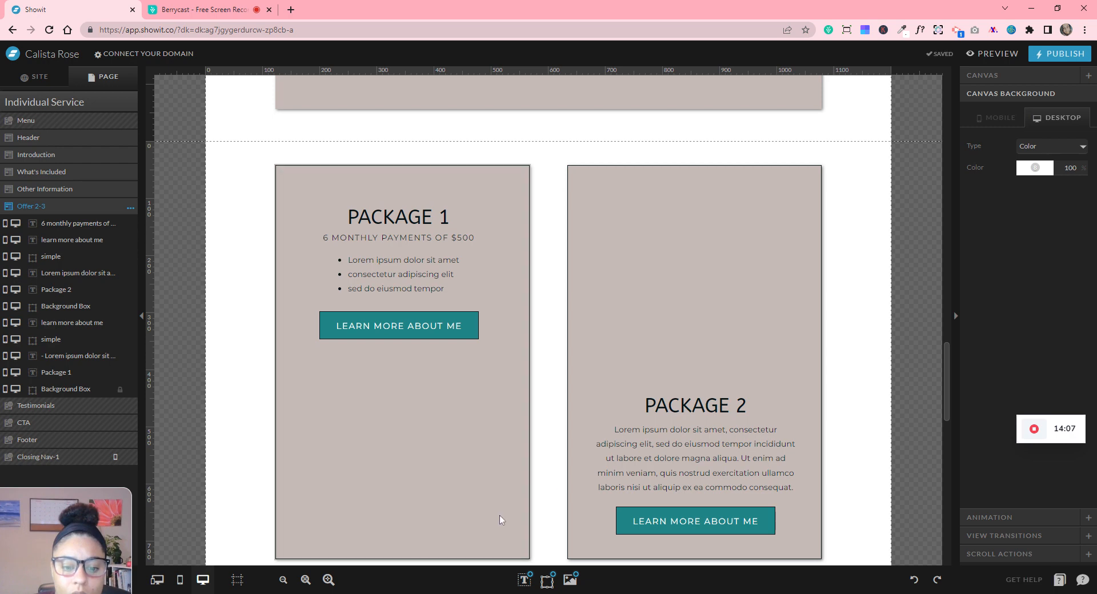
- Unlock the Package 1 background box and shorten it from its lower edge so it ends a little below the button
scroll(456, 506, "down", 1)
left_click(429, 475)
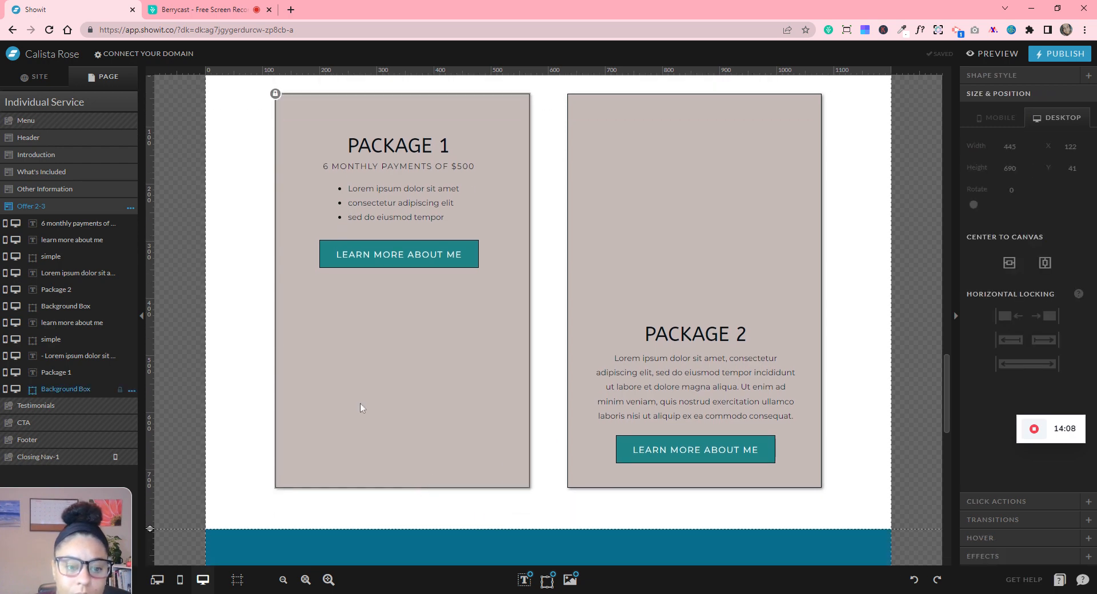
left_click(120, 389)
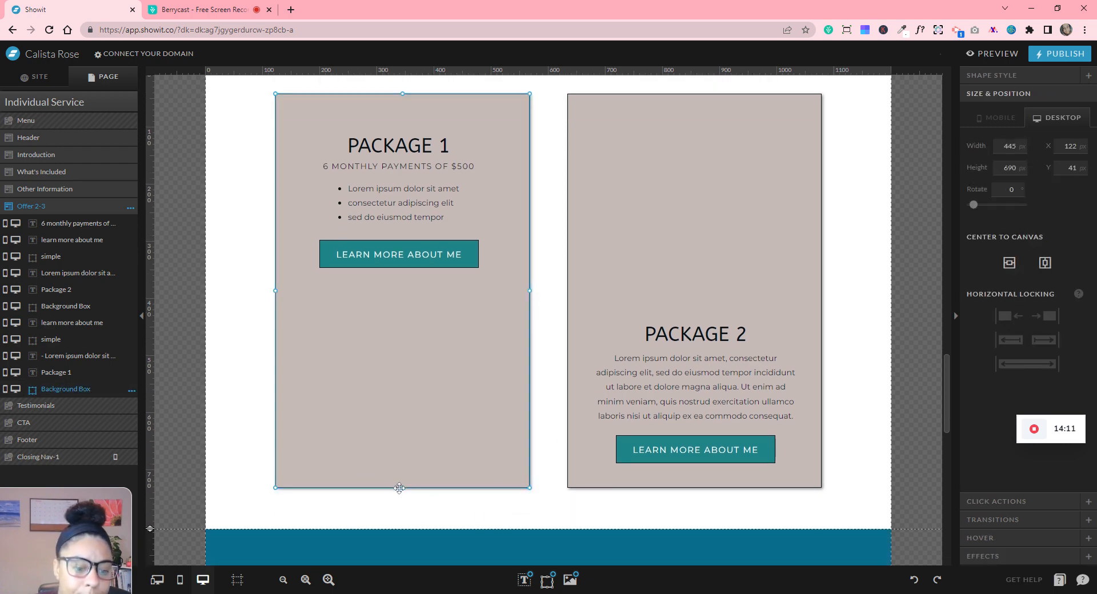
left_click_drag(402, 487, 394, 315)
left_click(423, 374)
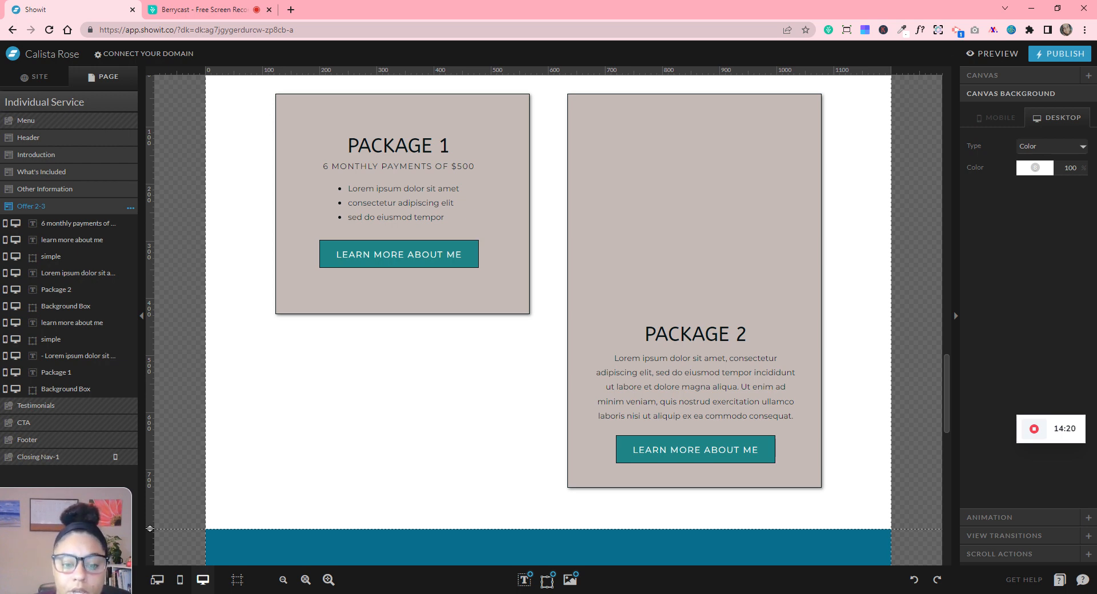
- Delete the whole Package 2 offer, including its background box, heading, paragraph and button
left_click(684, 337)
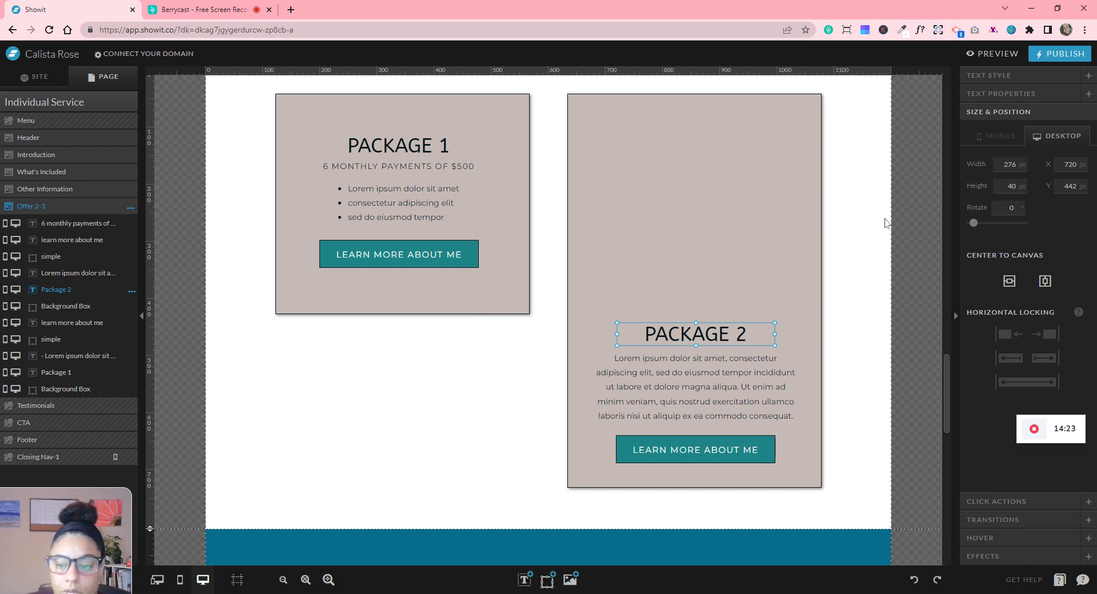
left_click_drag(866, 185, 591, 473)
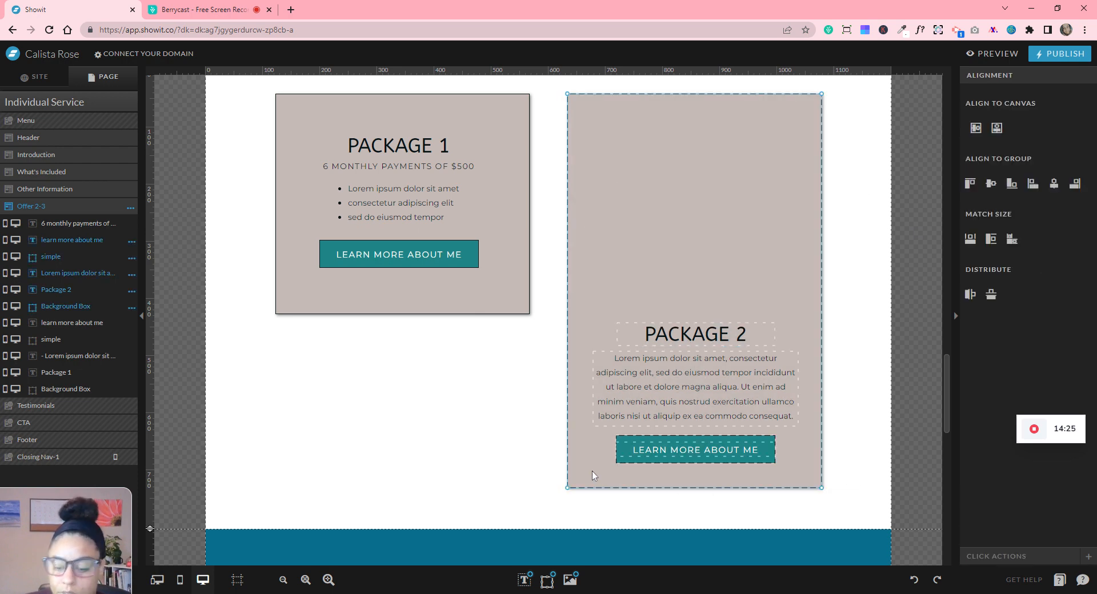
key("Delete")
- Duplicate the complete Package 1 box with its contents and place the copy level with the original, just to its right
scroll(632, 491, "up", 3)
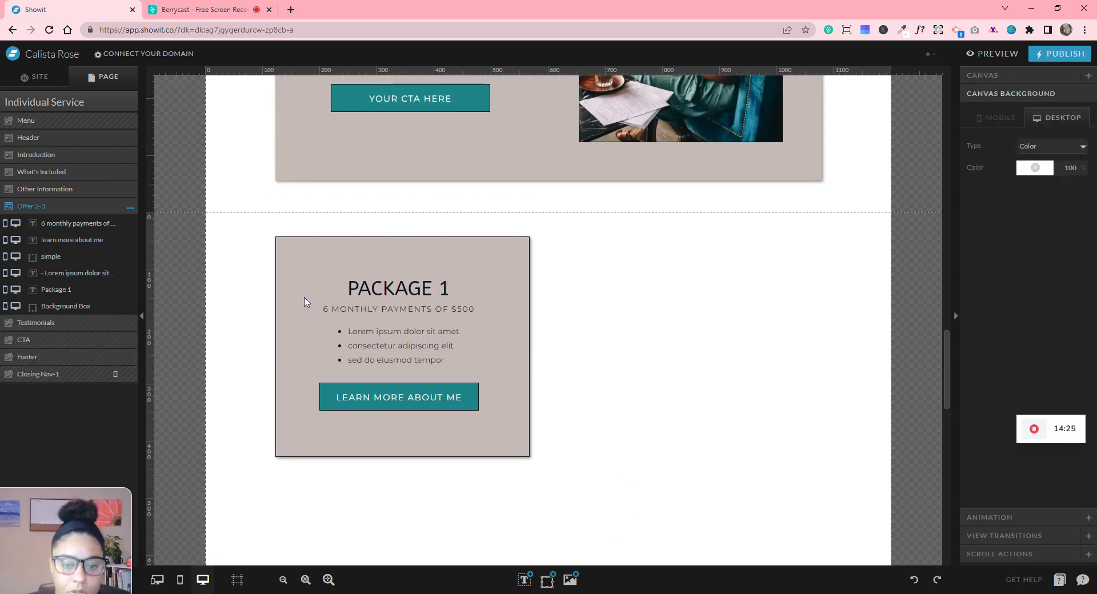
left_click_drag(253, 232, 571, 492)
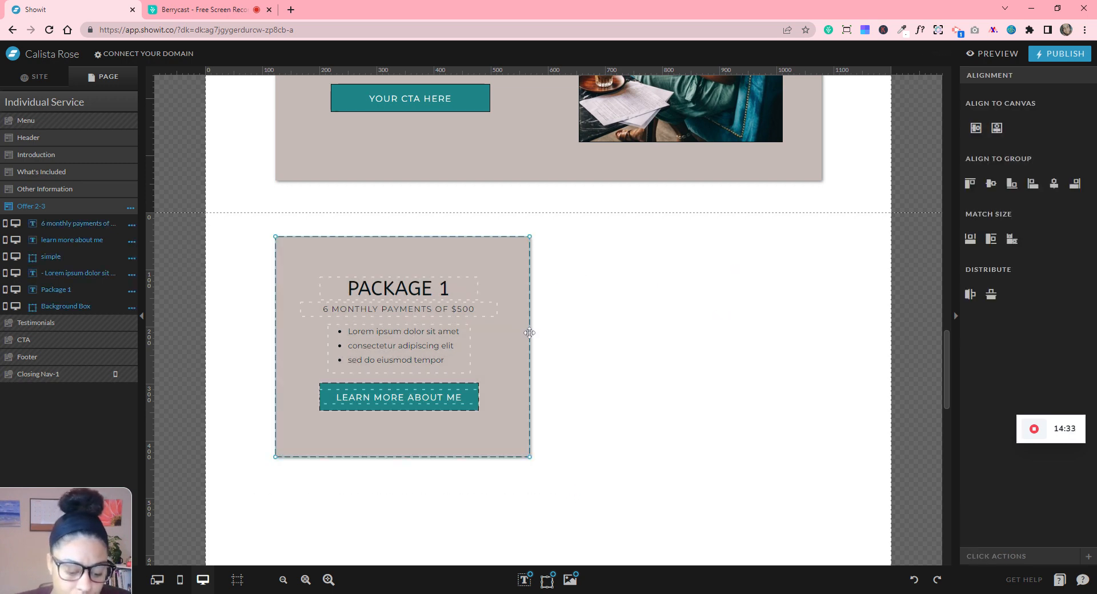
key("ctrl+v")
left_click_drag(490, 324, 757, 324)
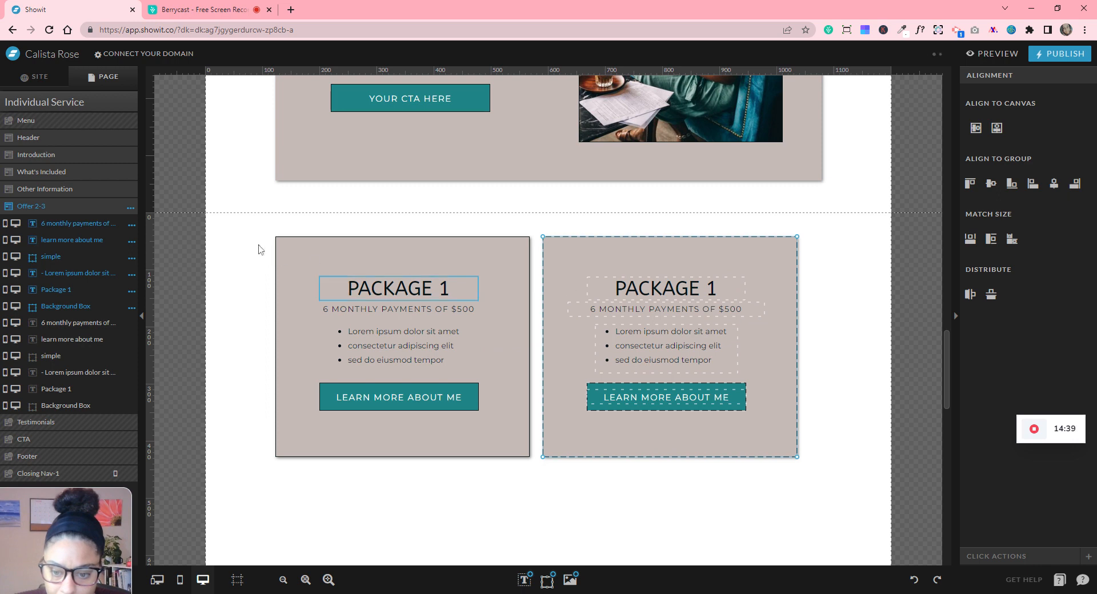
- Move both package boxes together to the canvas's left edge and slightly lower to make room for a third
left_click(235, 244)
left_click_drag(682, 341, 778, 487)
left_click_drag(710, 373, 638, 390)
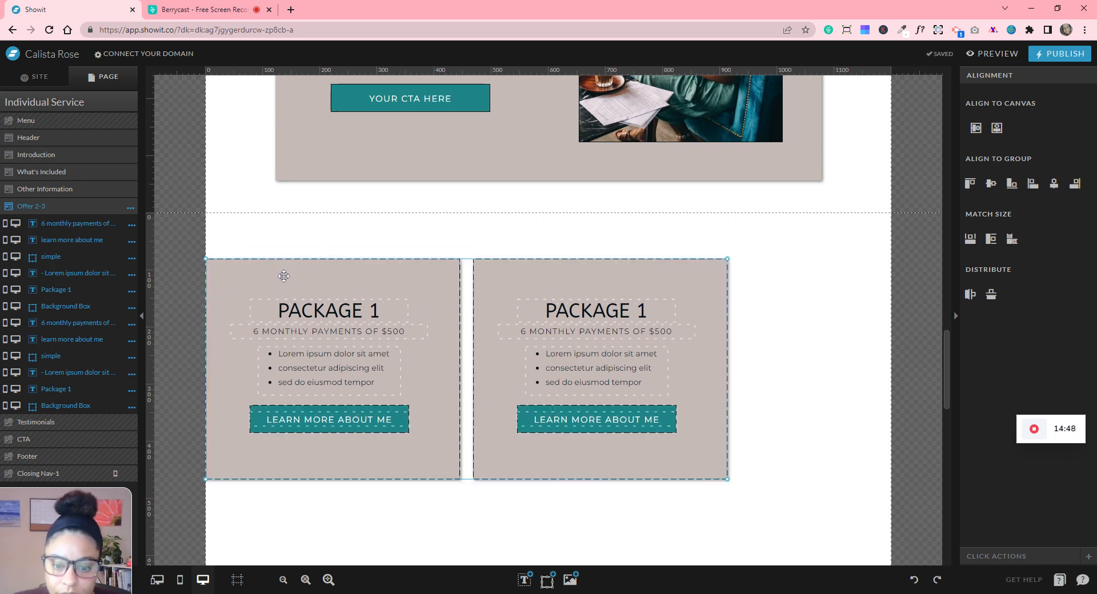
left_click(525, 499)
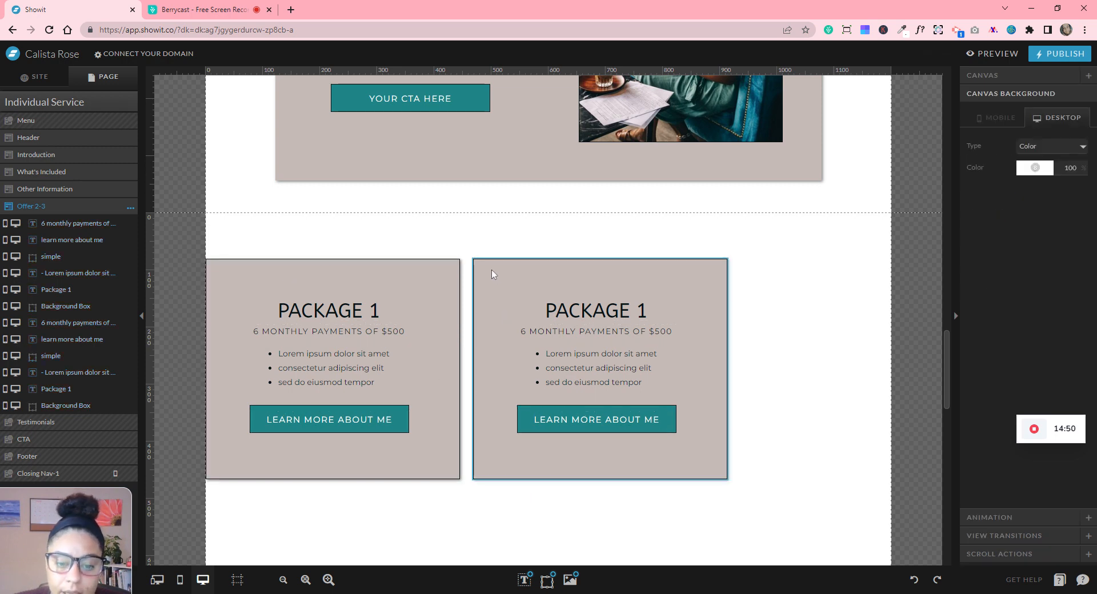
- Duplicate the second package box with its contents and place the copy to its right with the same gap
left_click_drag(555, 490, 720, 505)
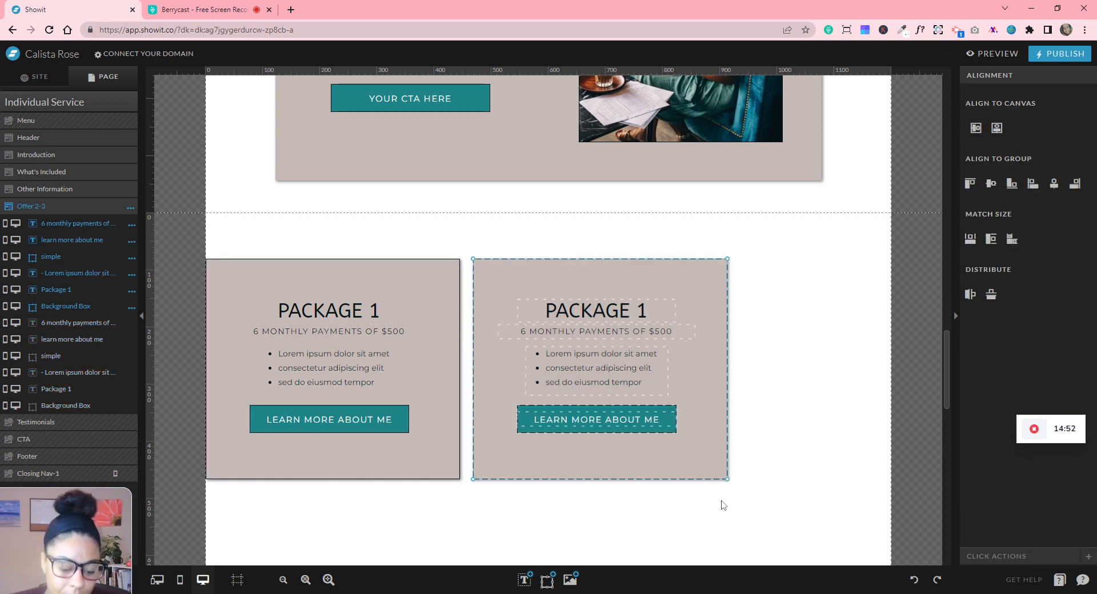
key("ctrl+d")
left_click_drag(625, 326, 891, 325)
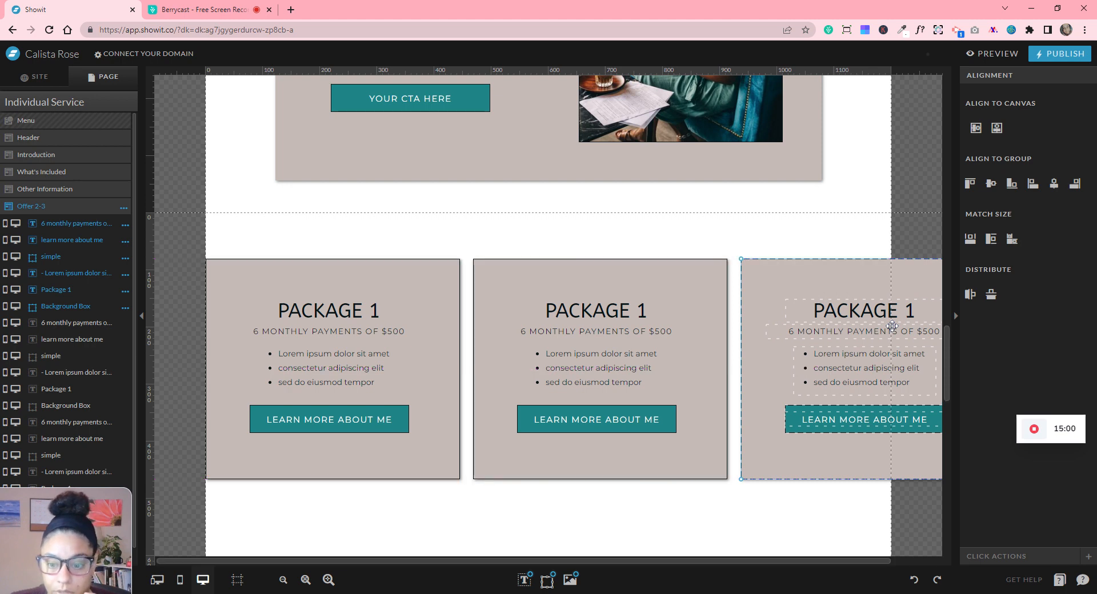
- Select all three package boxes with their contents and scale them down together until they can fit the canvas width
left_click_drag(192, 248, 879, 514)
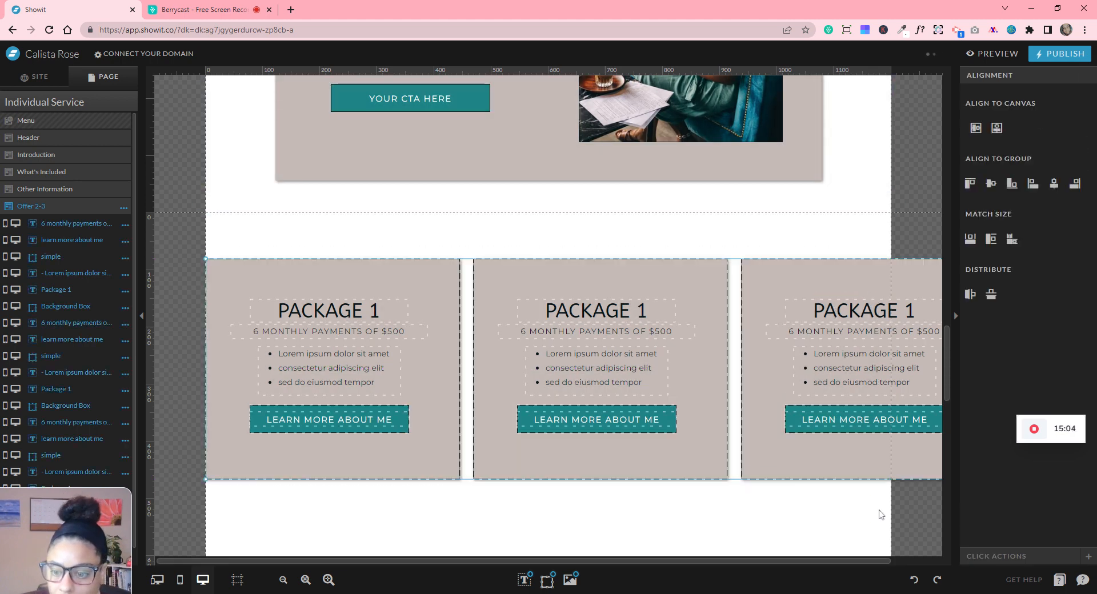
left_click_drag(205, 480, 279, 471)
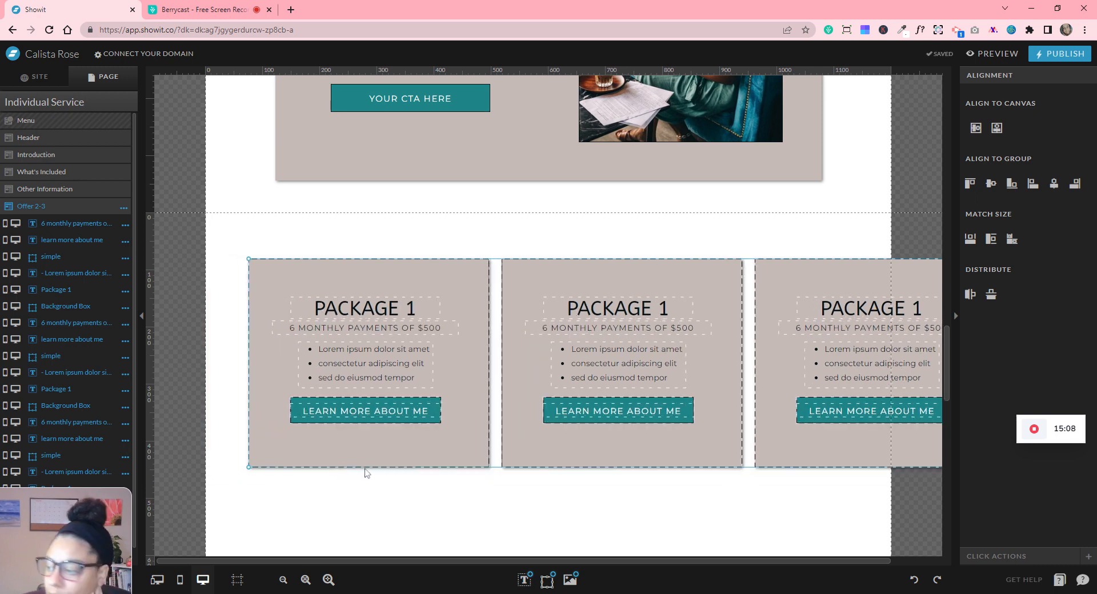
left_click_drag(365, 469, 366, 468)
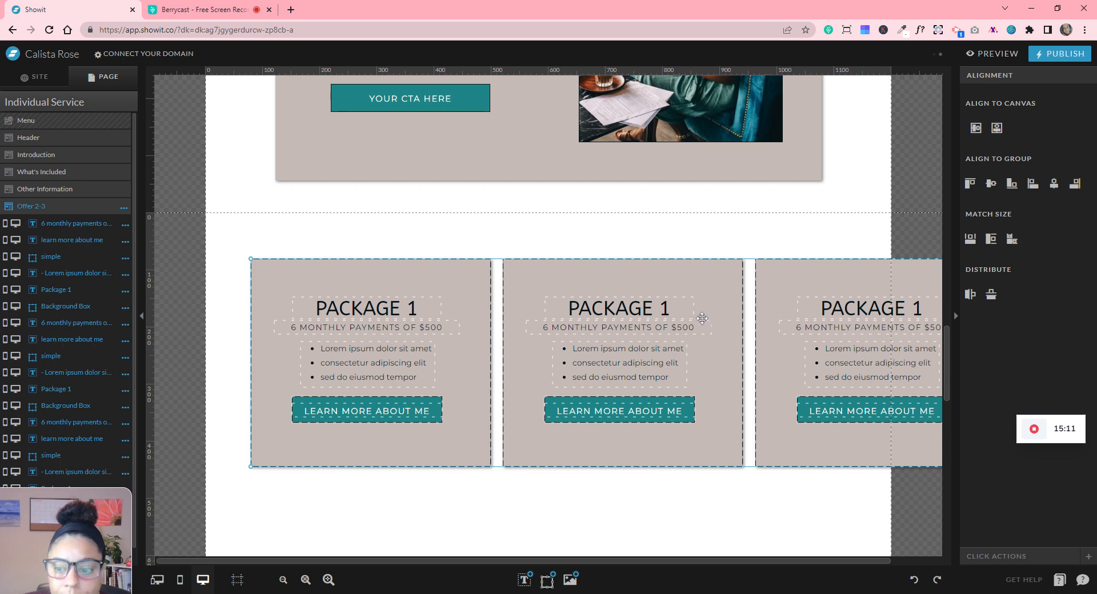
key("ctrl+z")
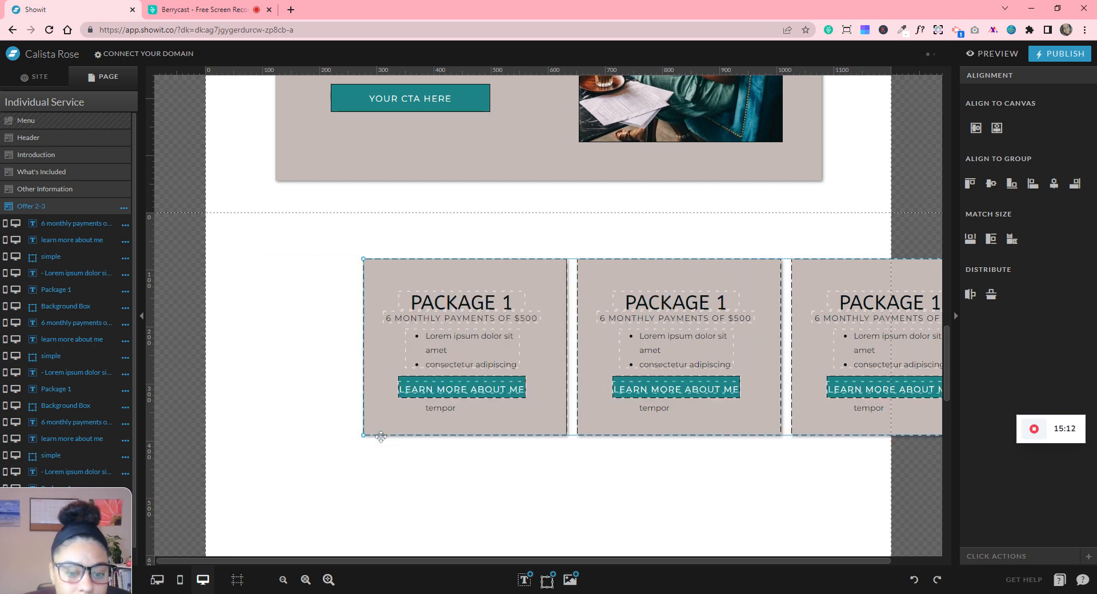
key("ctrl+z")
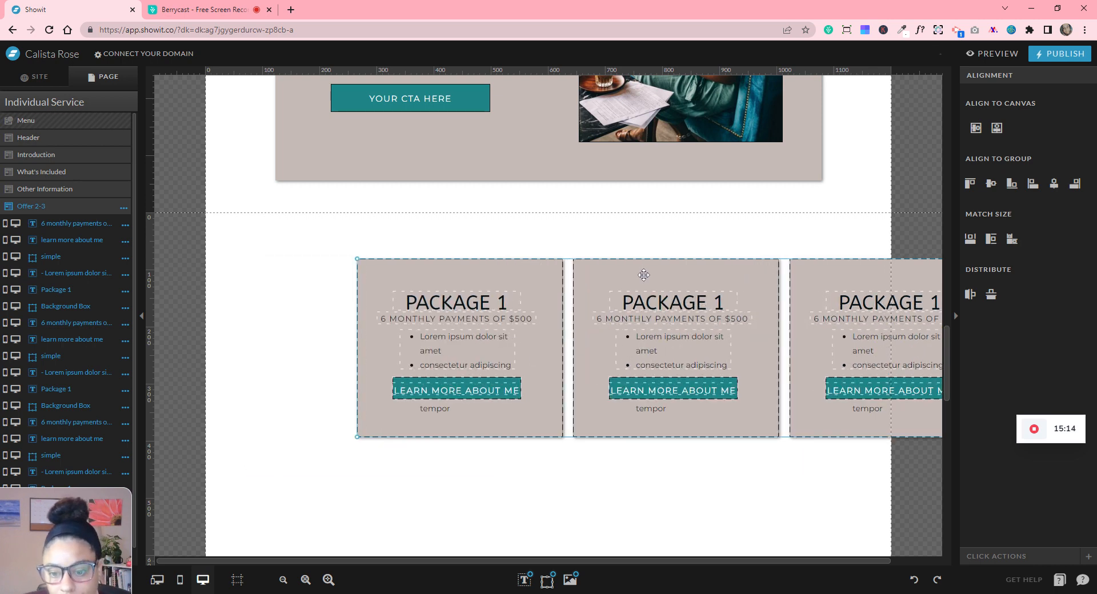
- Move the three package boxes back inside the canvas and center the group horizontally on it
left_click_drag(639, 271, 519, 273)
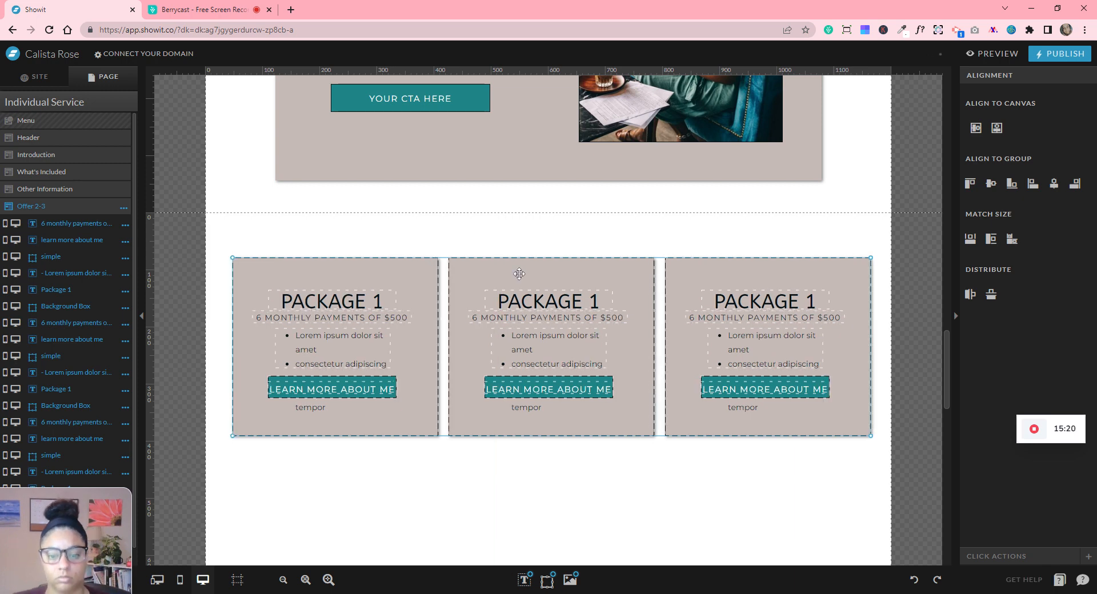
left_click(996, 127)
left_click(703, 494)
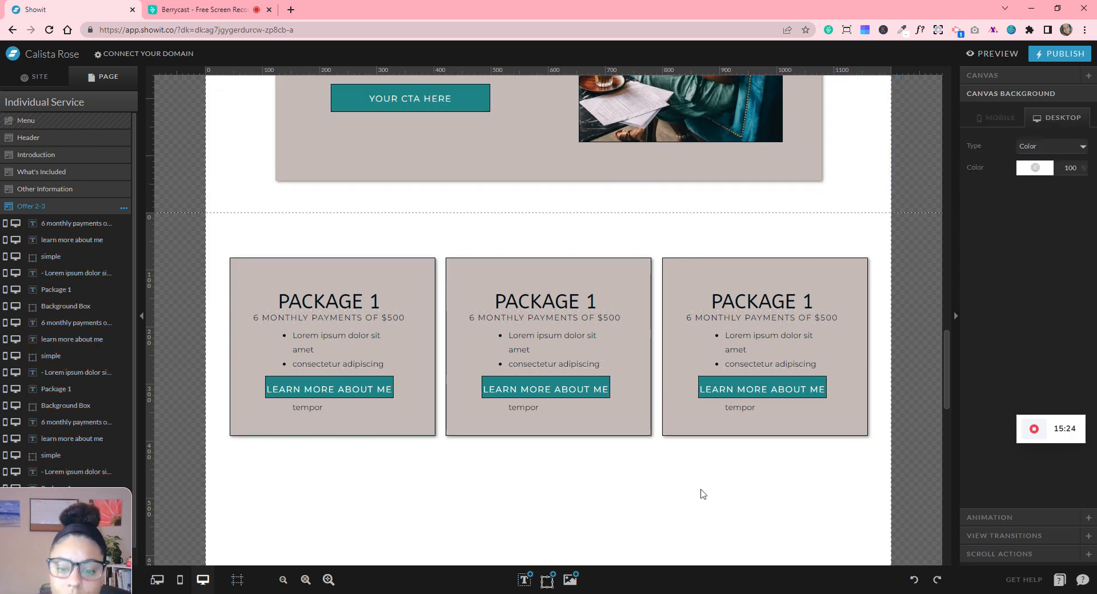
- Widen the middle package's bulleted list to 285 px and center it horizontally on the canvas
left_click(592, 359)
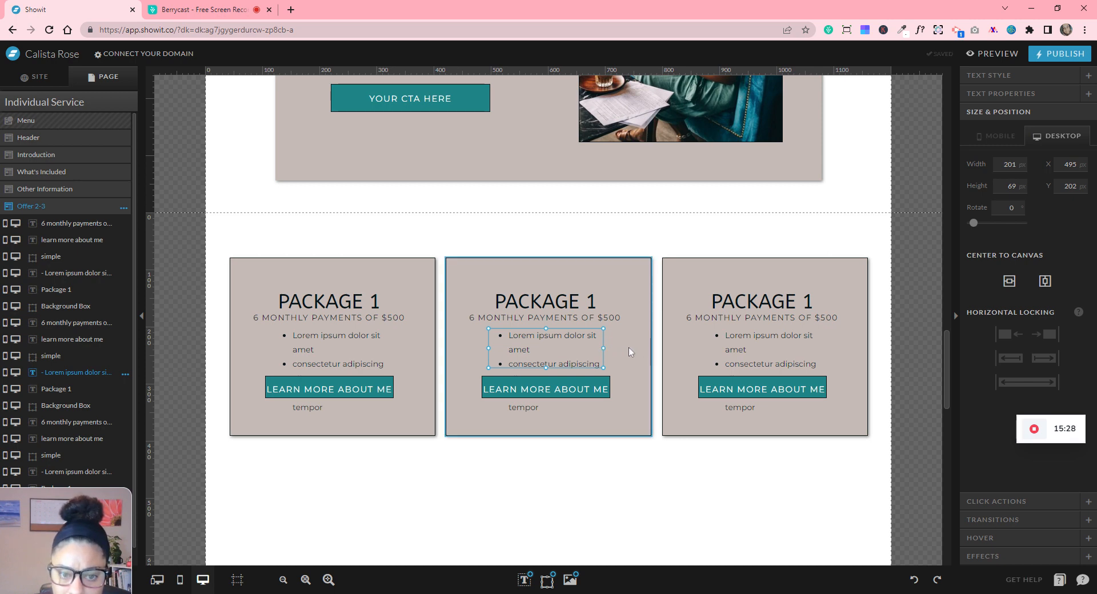
left_click(684, 485)
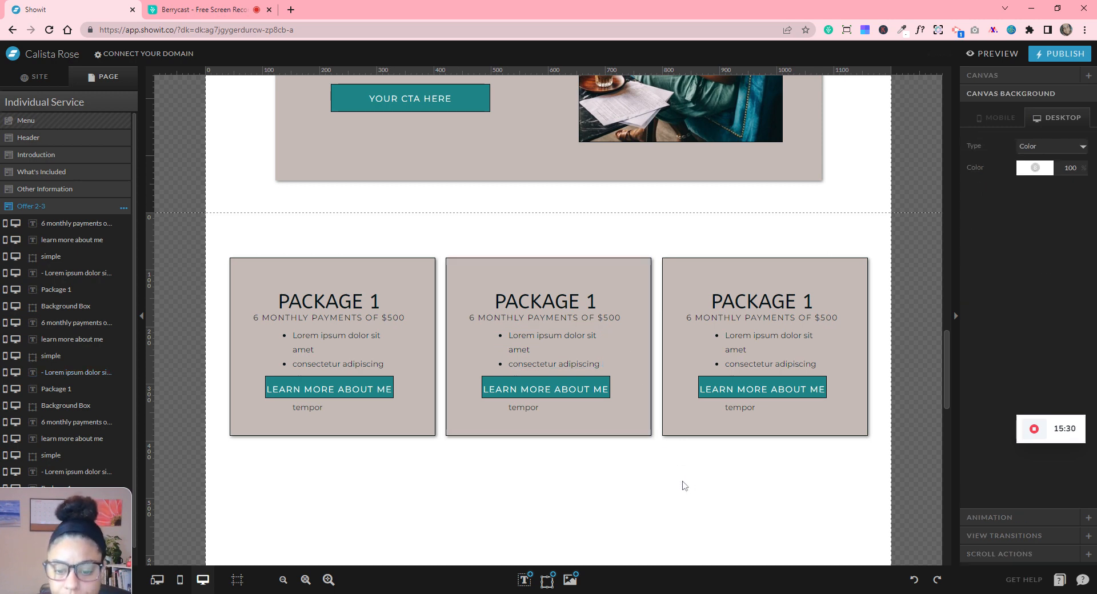
left_click(580, 347)
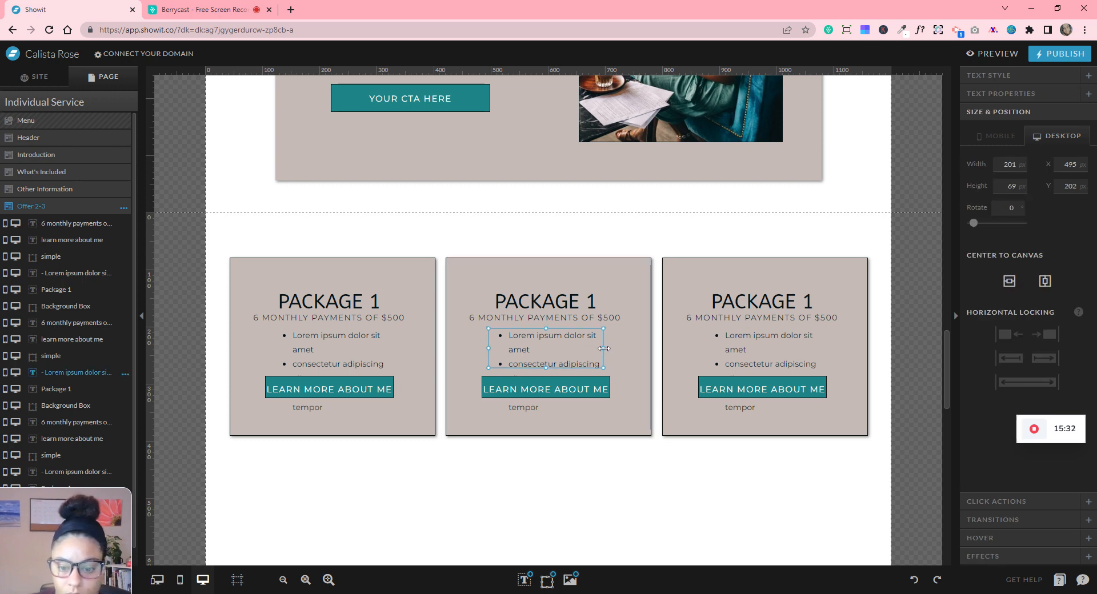
left_click_drag(603, 348, 652, 349)
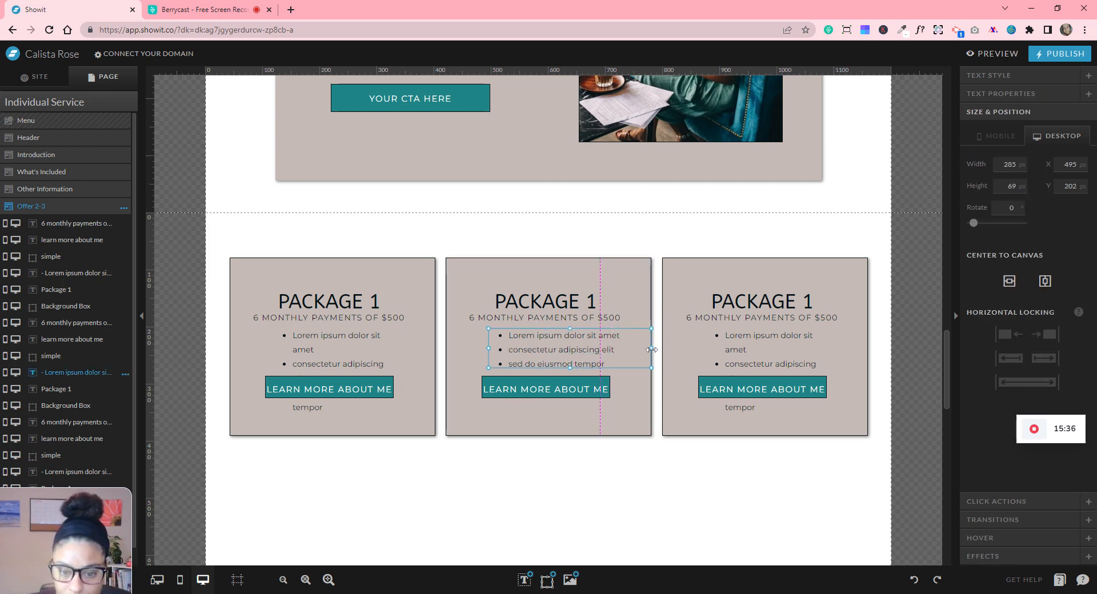
left_click(1045, 281)
left_click(668, 471)
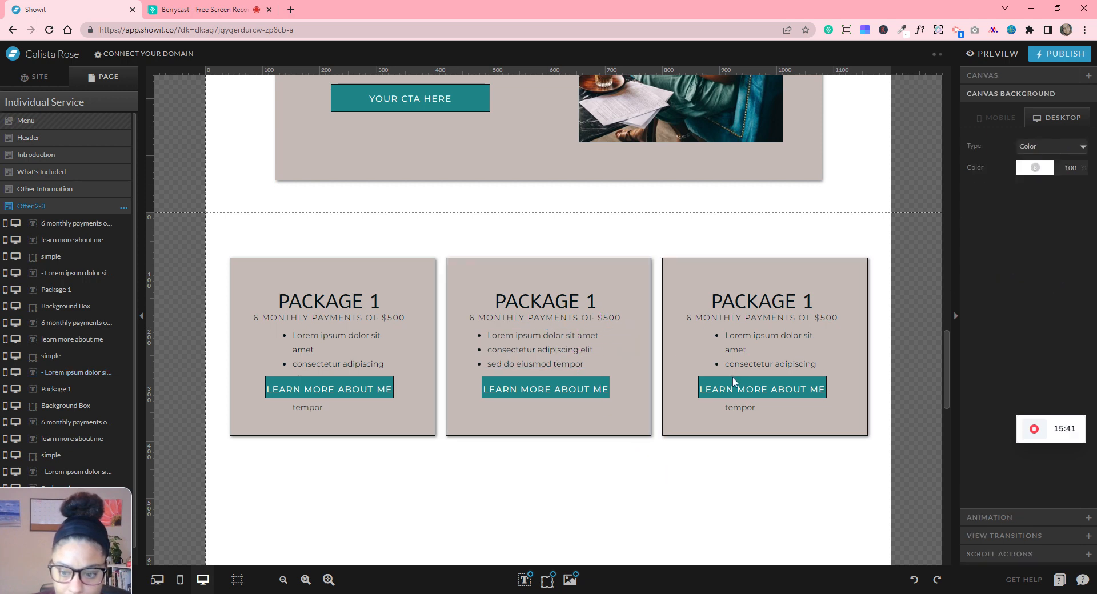
- Set the width of the third package's background box to 285 px, matching the middle list's width
left_click(798, 342)
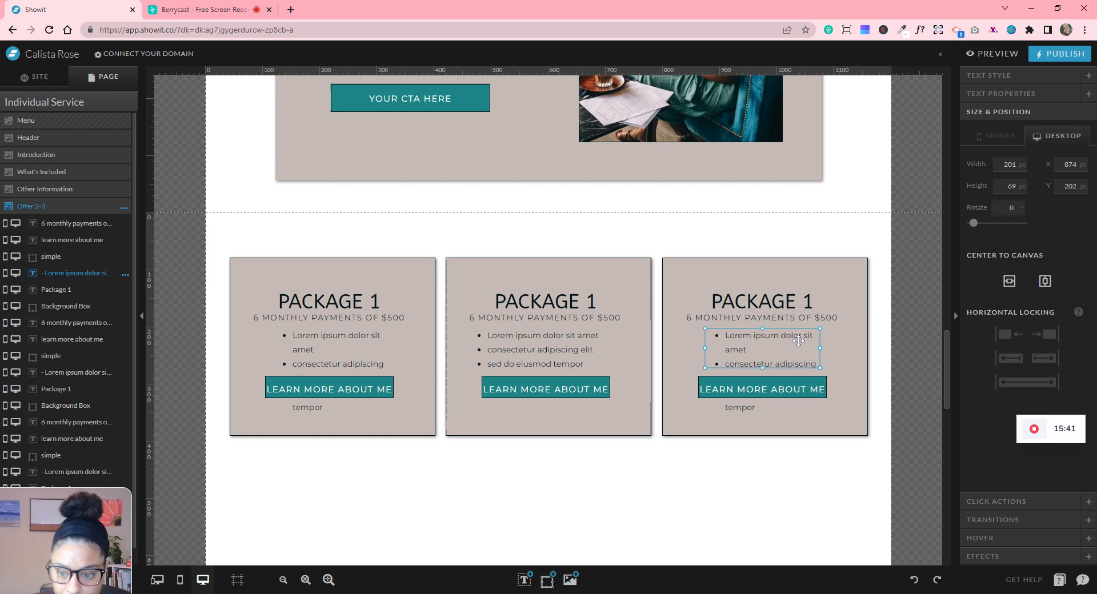
left_click(594, 347)
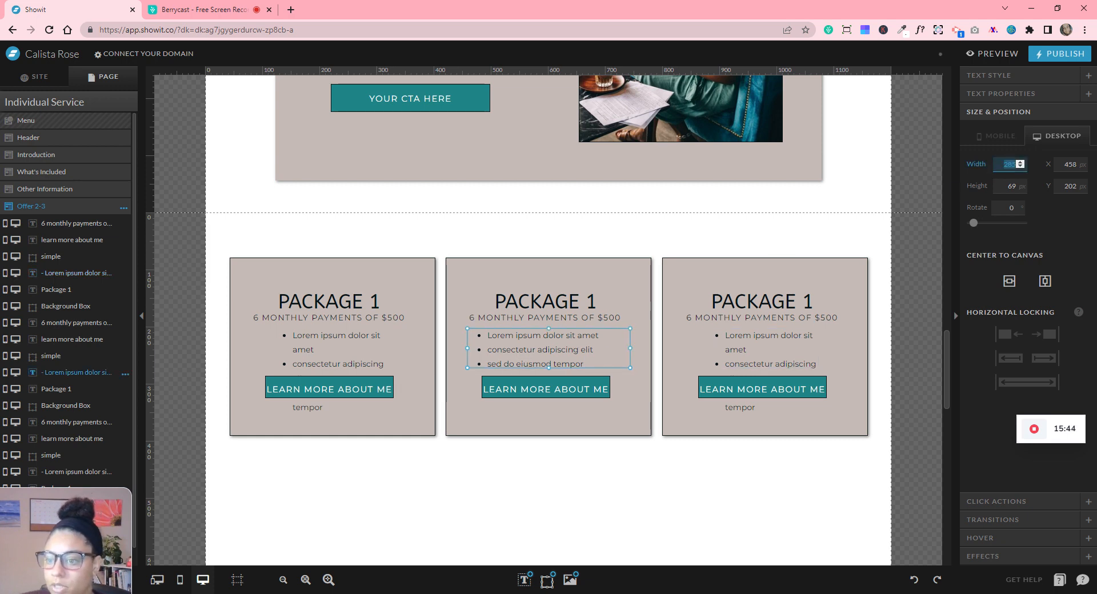
left_click(745, 345)
type("284")
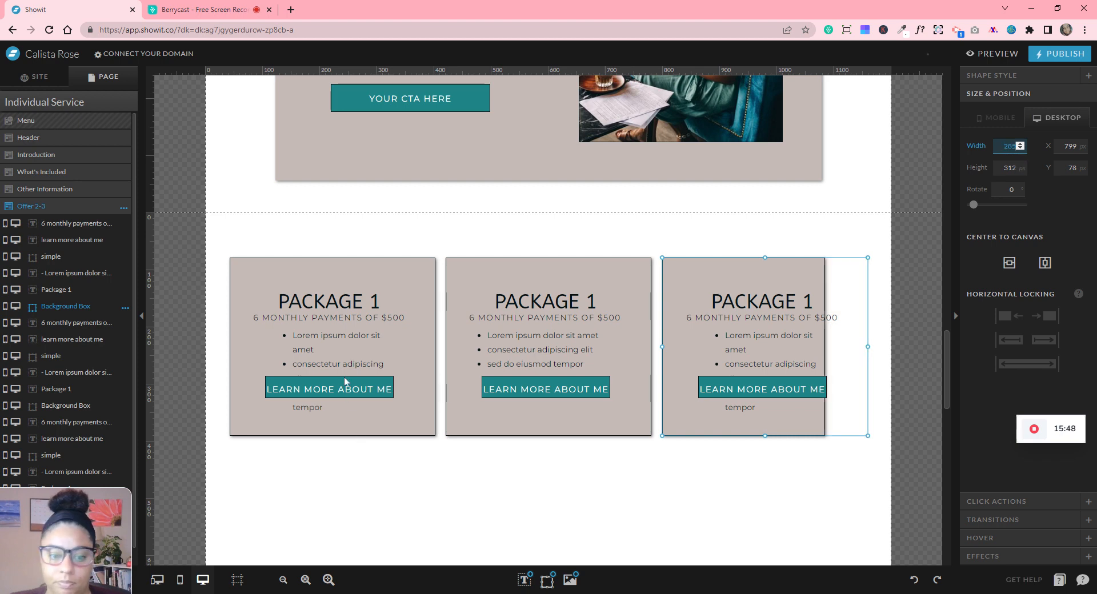
- Set the width of the first and third packages' bulleted lists to 285 px
left_click(354, 339)
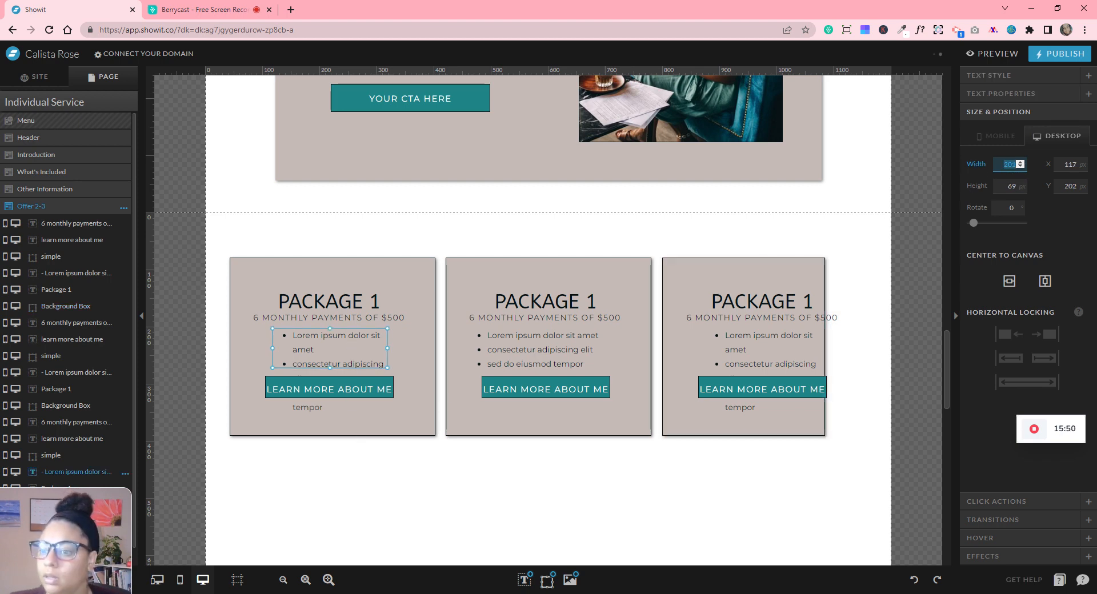
left_click(737, 351)
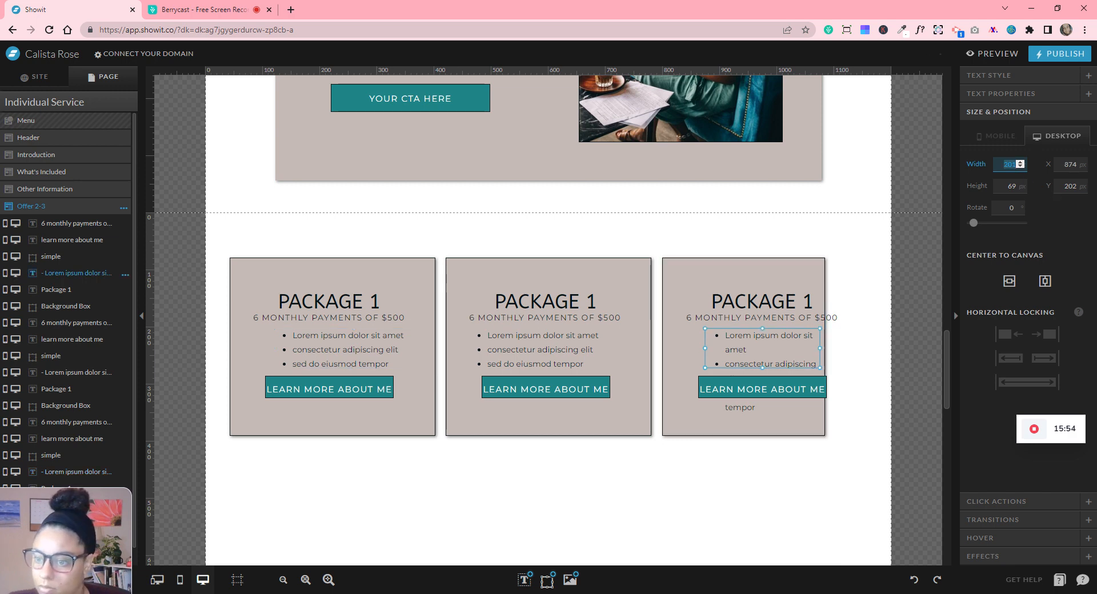
type("285")
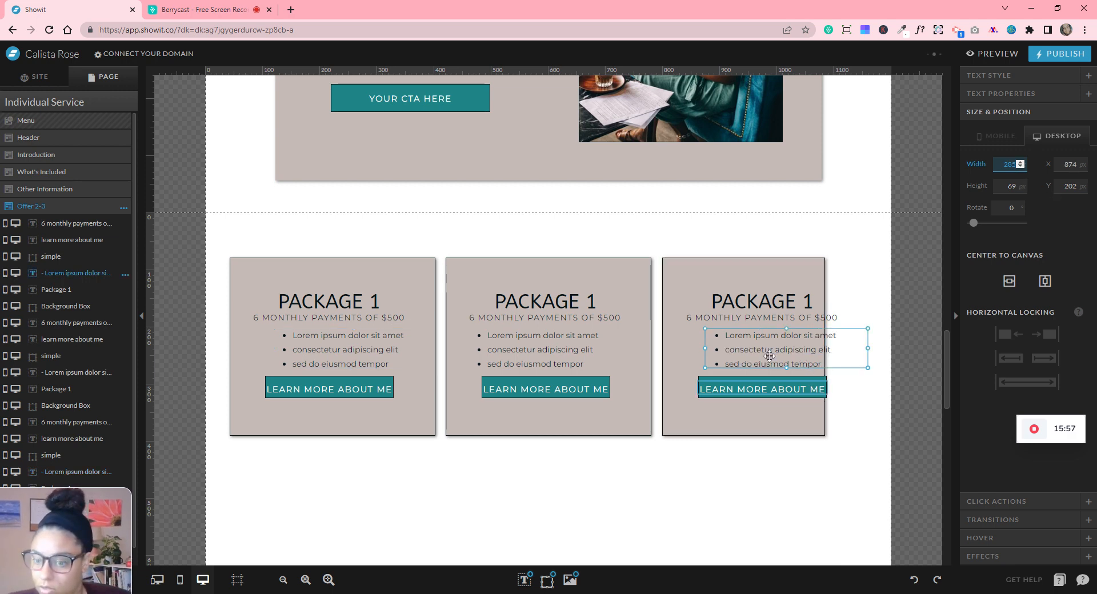
- Move the third package's list left to X 799 px and the first package's list left to X 79.5 px
left_click_drag(767, 349, 724, 349)
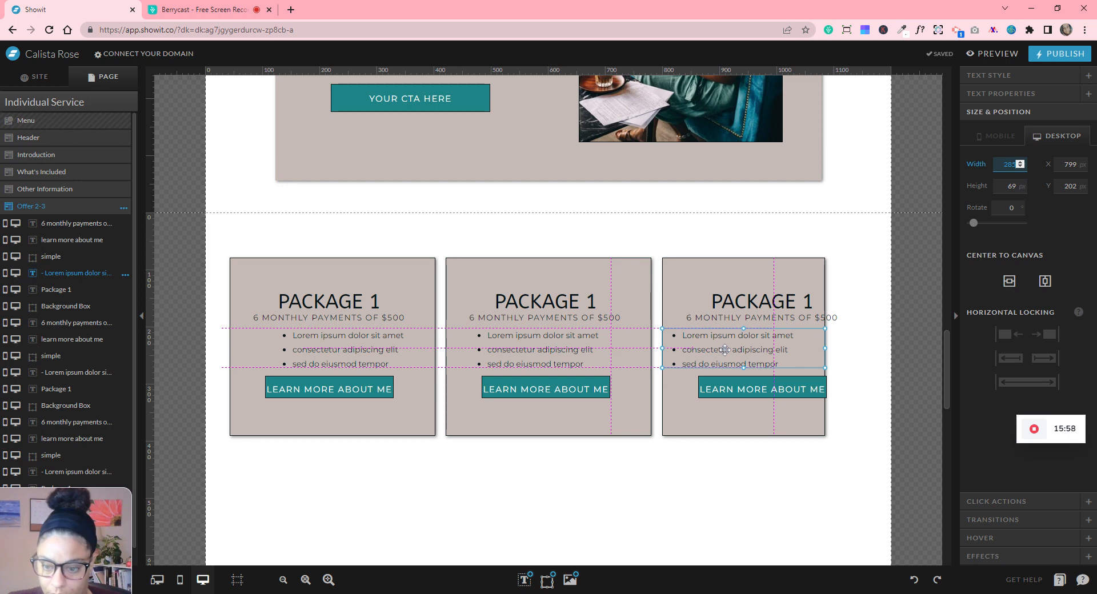
left_click(305, 359)
left_click_drag(319, 351, 297, 351)
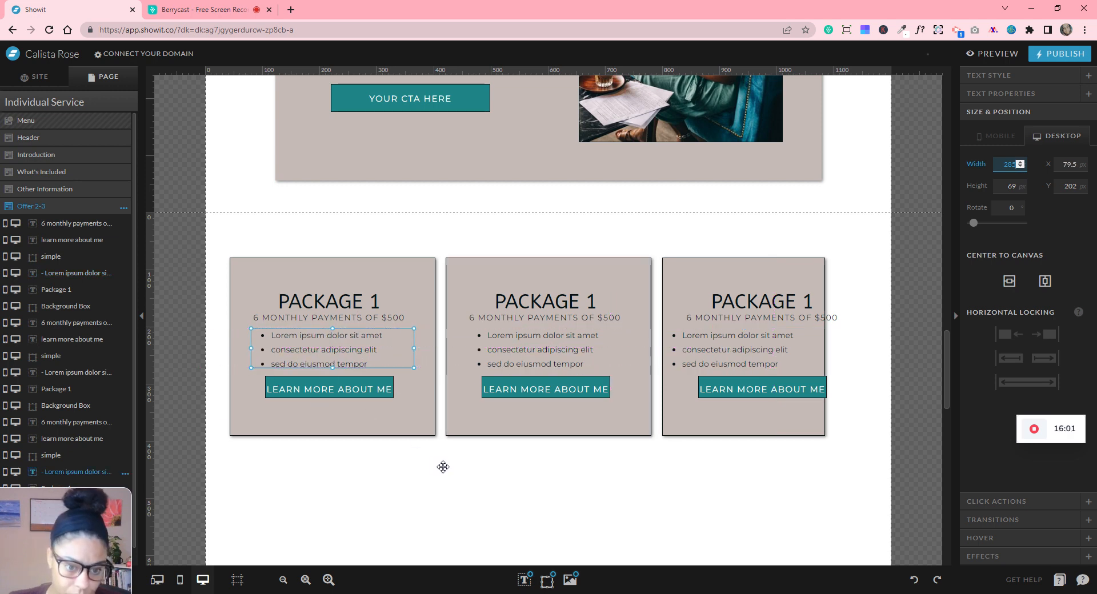
left_click(443, 469)
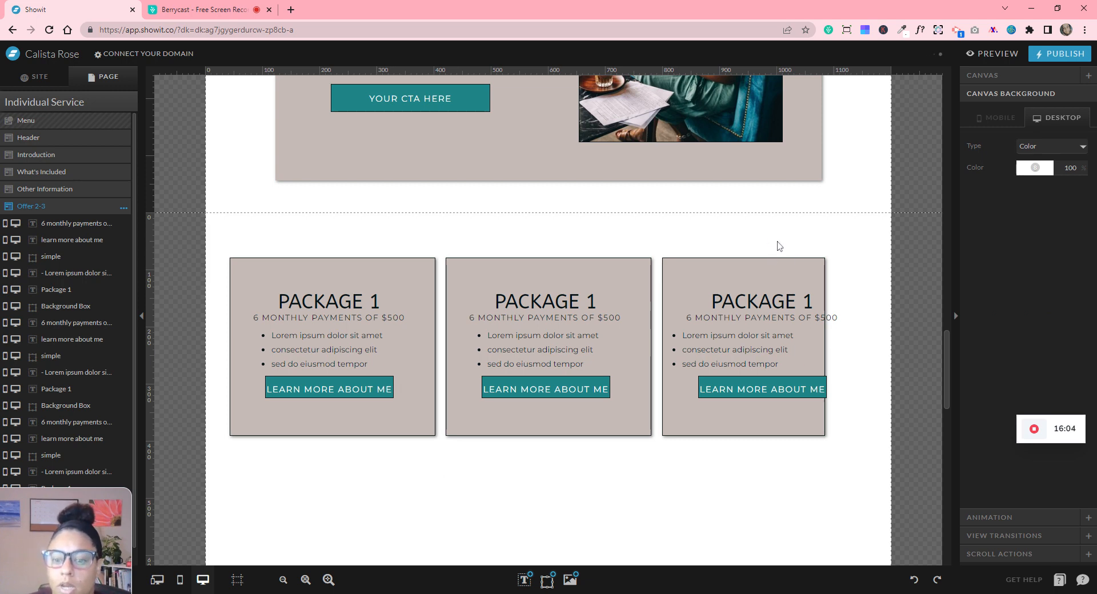
- Delete the third and middle packages with all their elements, keeping only the first package
left_click(810, 270)
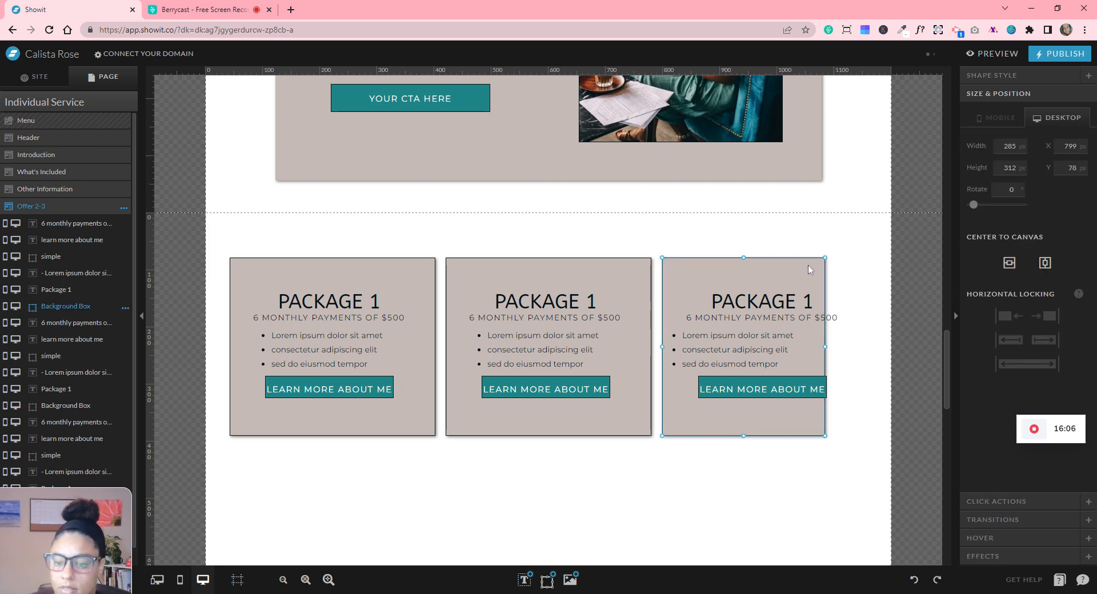
left_click_drag(675, 235, 829, 451)
key("Delete")
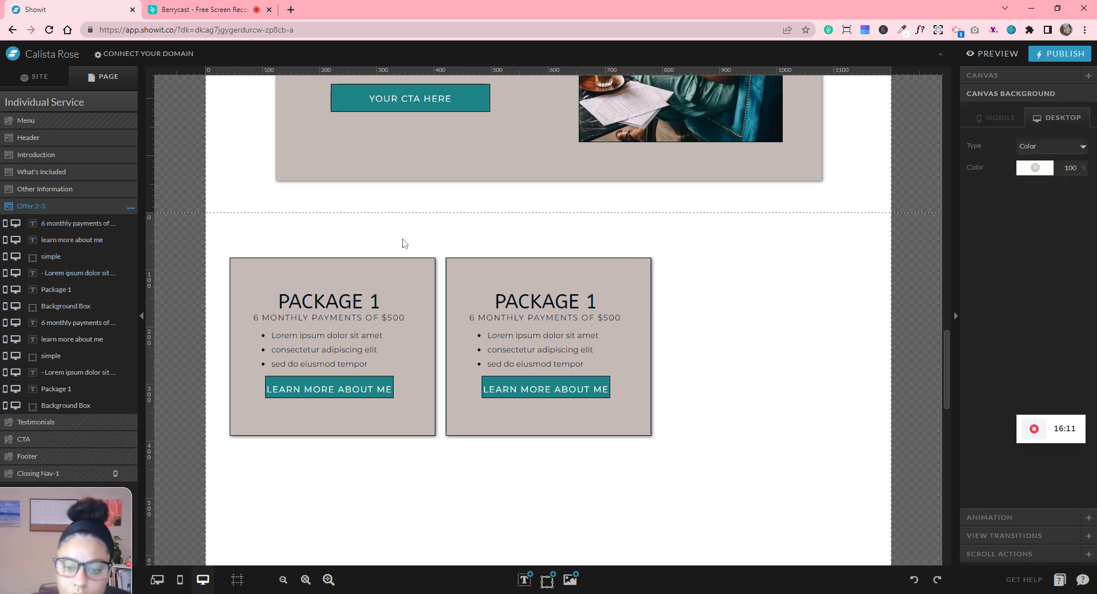
left_click_drag(443, 245, 635, 450)
key("Delete")
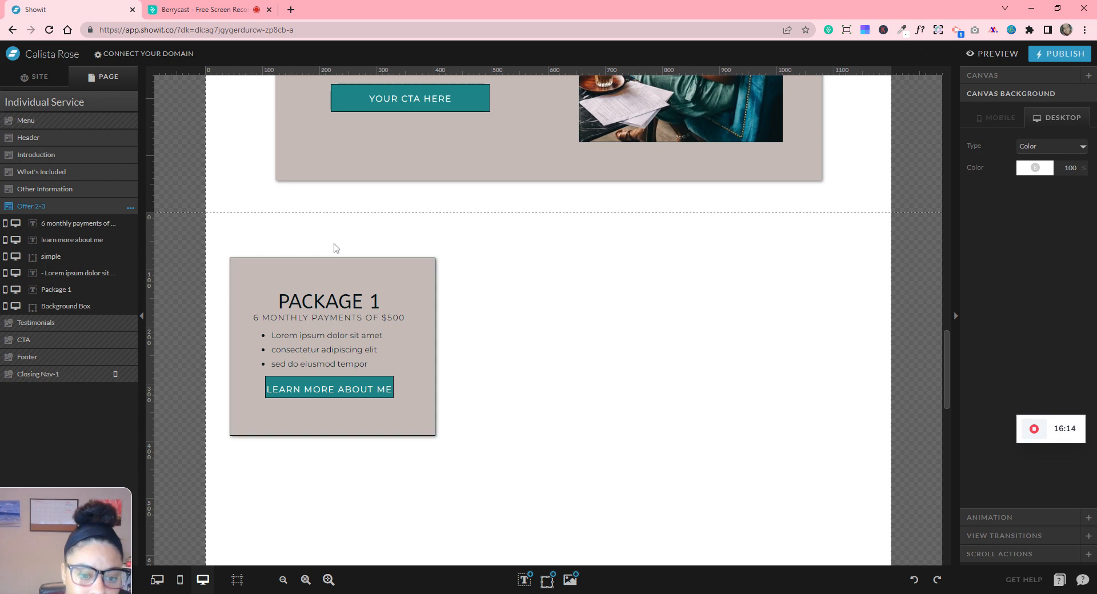
- Move the remaining package's heading up slightly to Y 126 px
left_click_drag(345, 297, 346, 293)
double_click(346, 294)
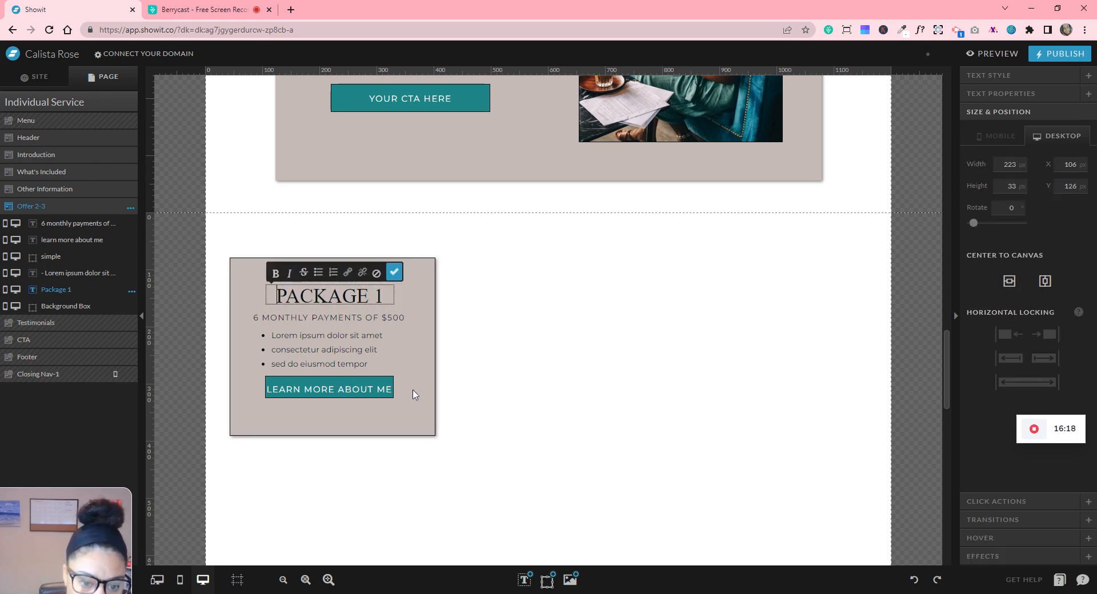
left_click(381, 392)
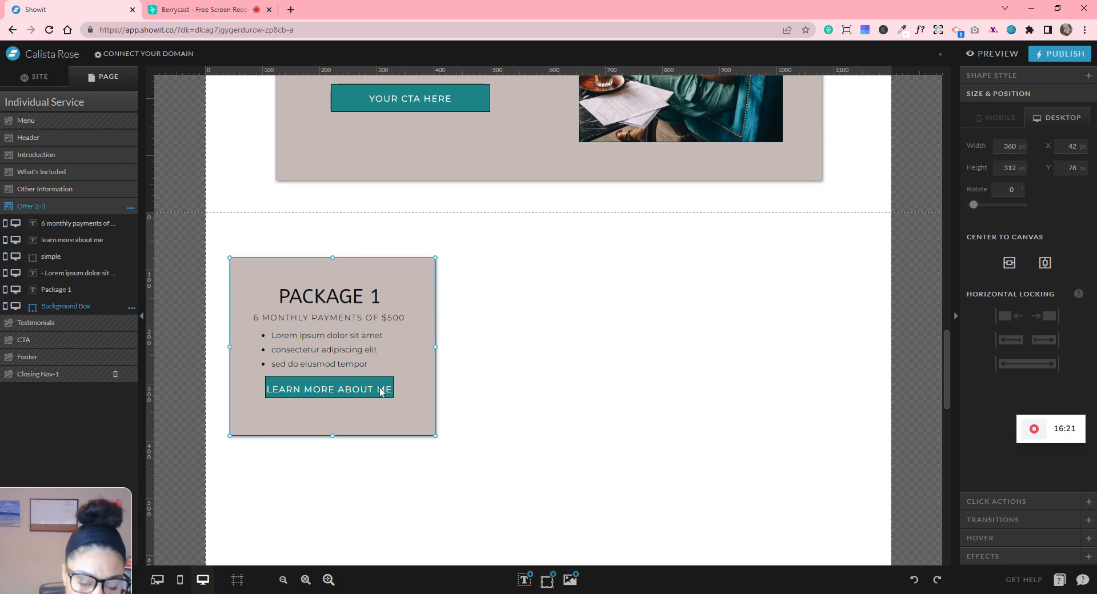
- Reduce the font size of the package button's label to 13 px
left_click(381, 392)
left_click(993, 75)
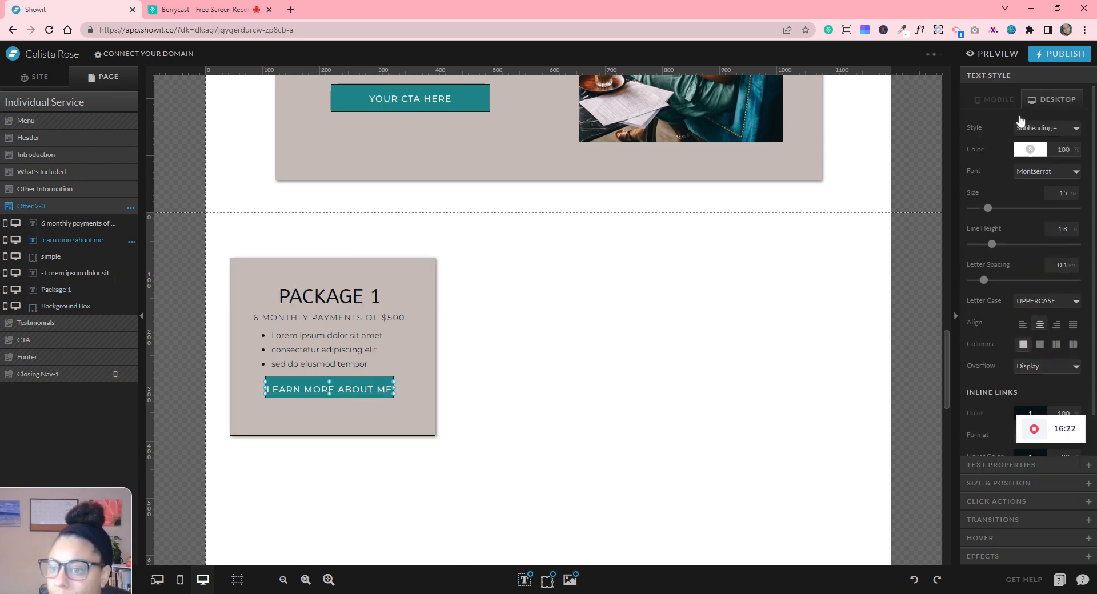
left_click(1072, 195)
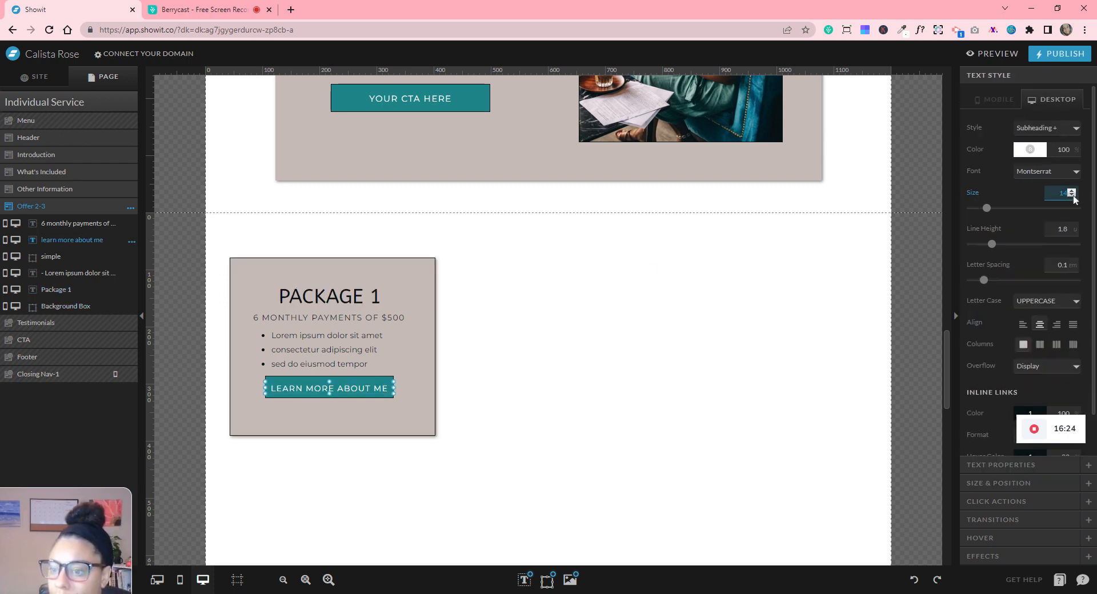
left_click(1072, 195)
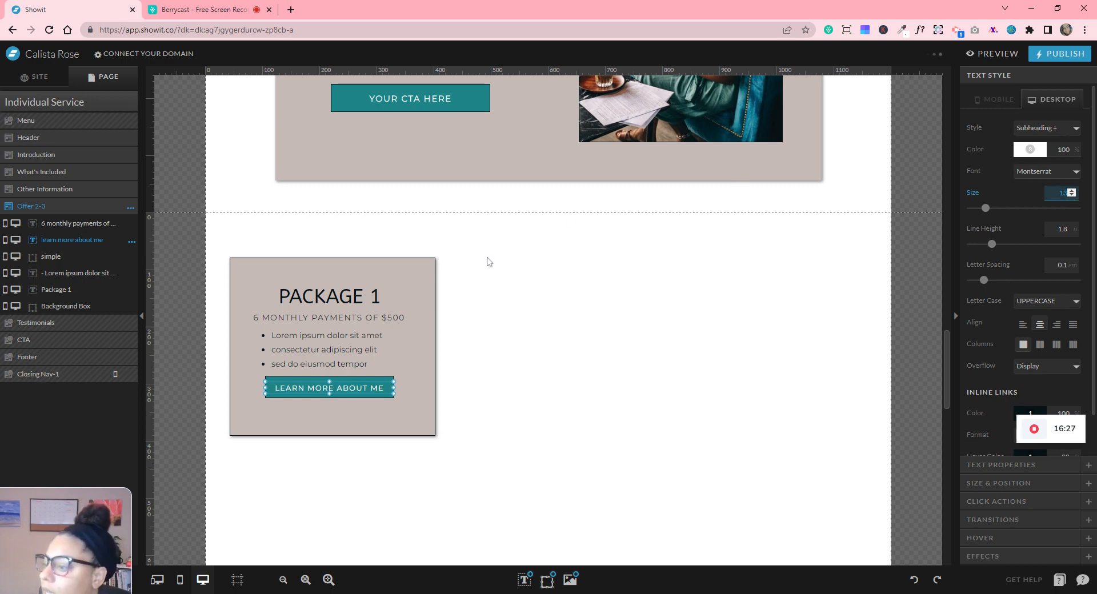
- Replace the package button's label text with "BOOK NOW"
double_click(340, 390)
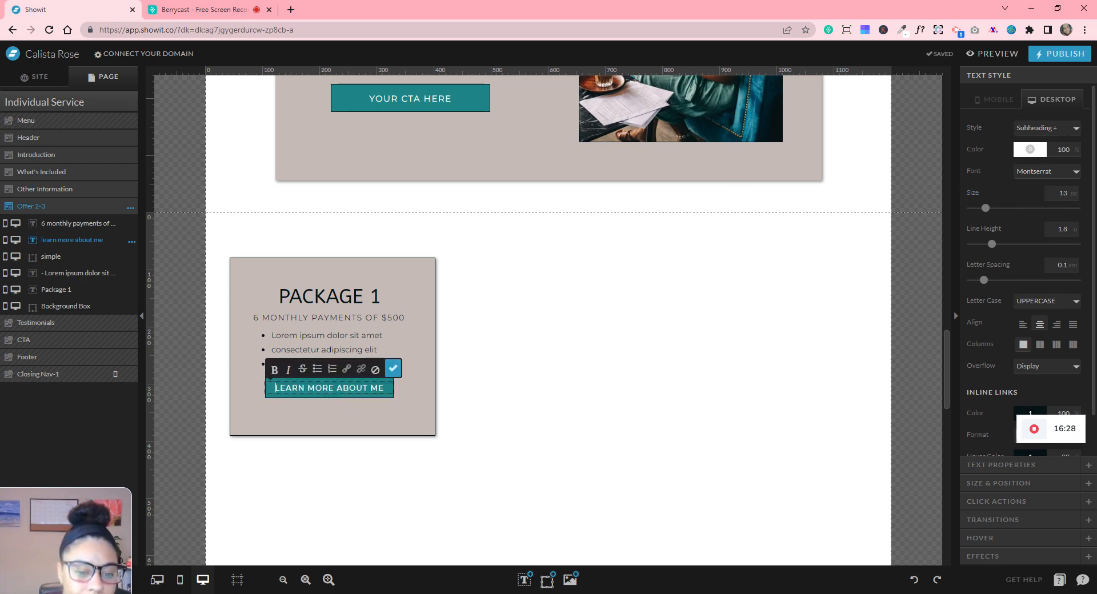
double_click(350, 389)
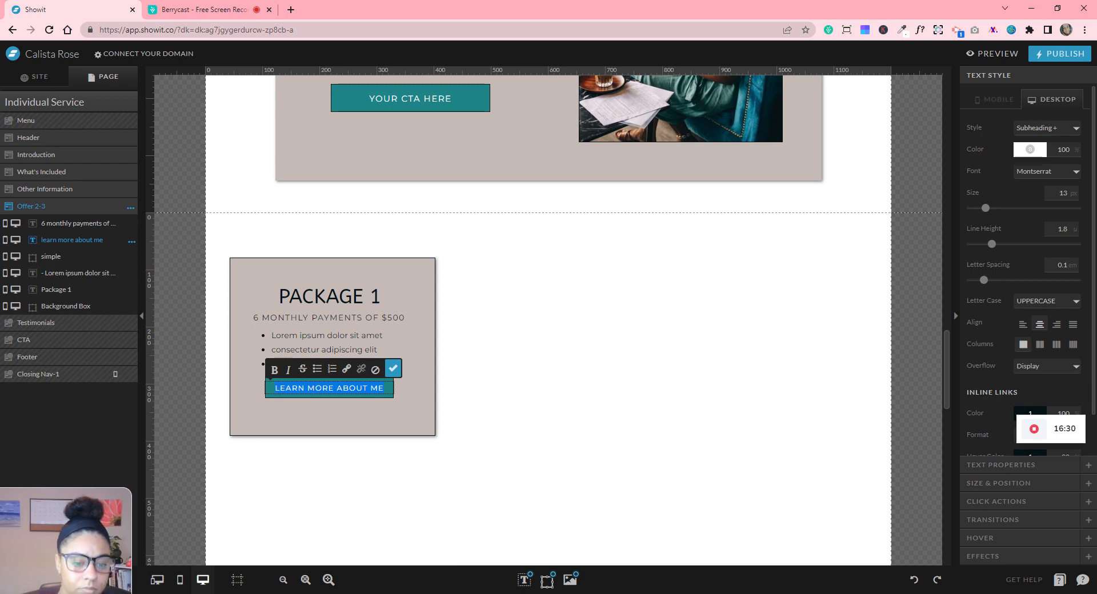
type("BOOK NO")
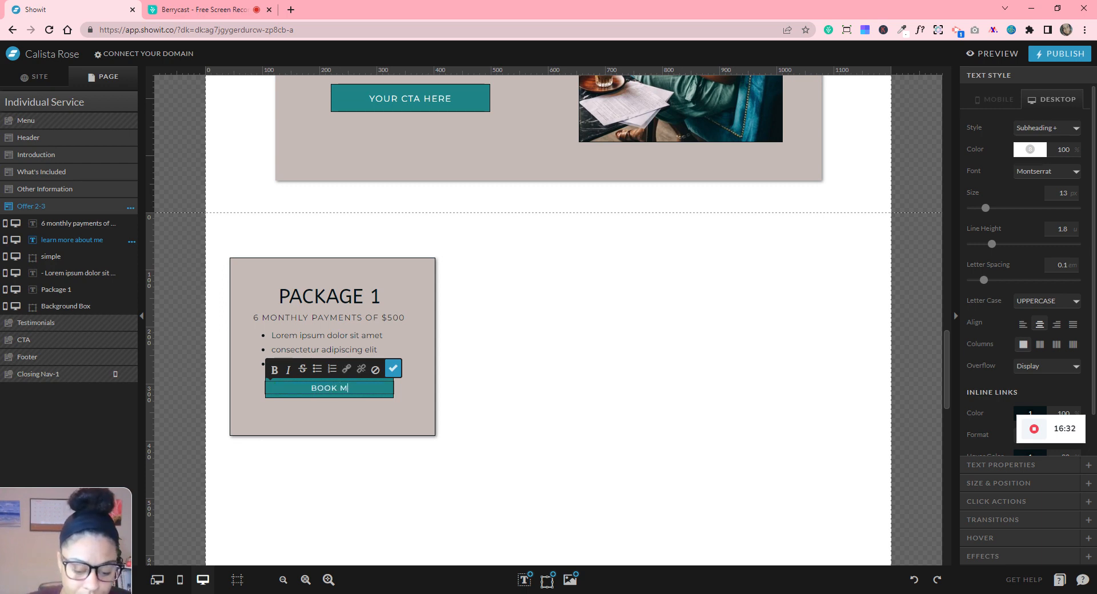
type("W")
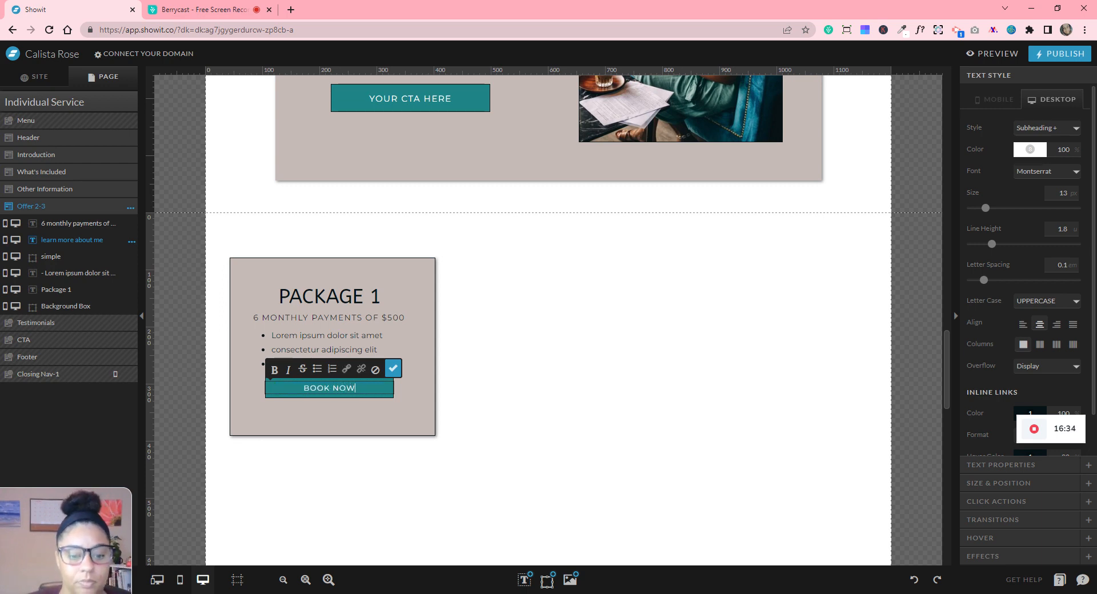
- Set the BOOK NOW label's font size to 15 px and nudge it up to center it within the button shape
left_click(1072, 191)
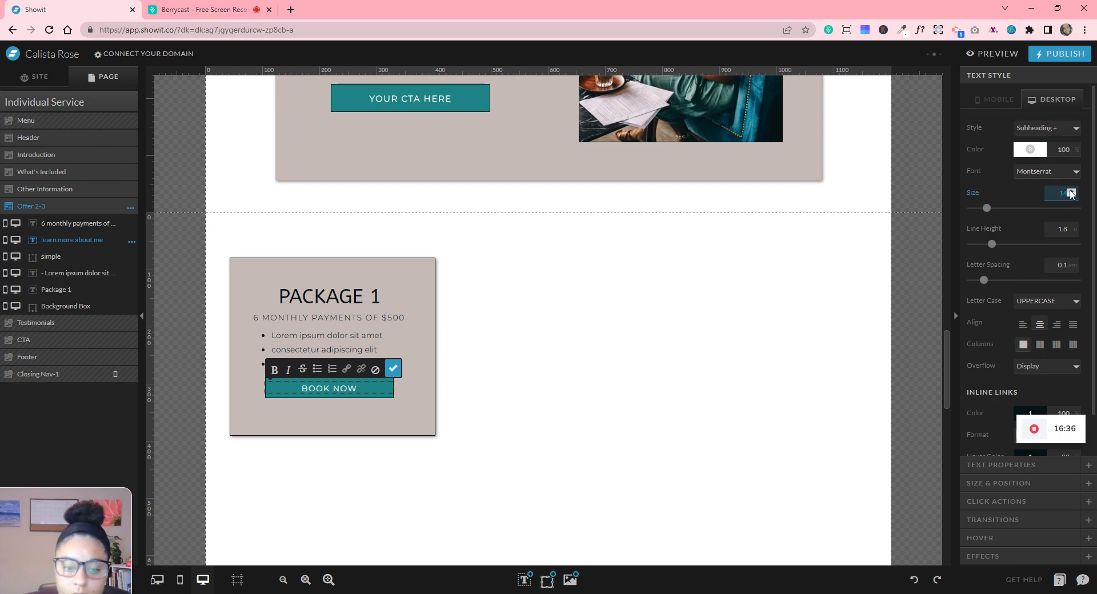
left_click(556, 468)
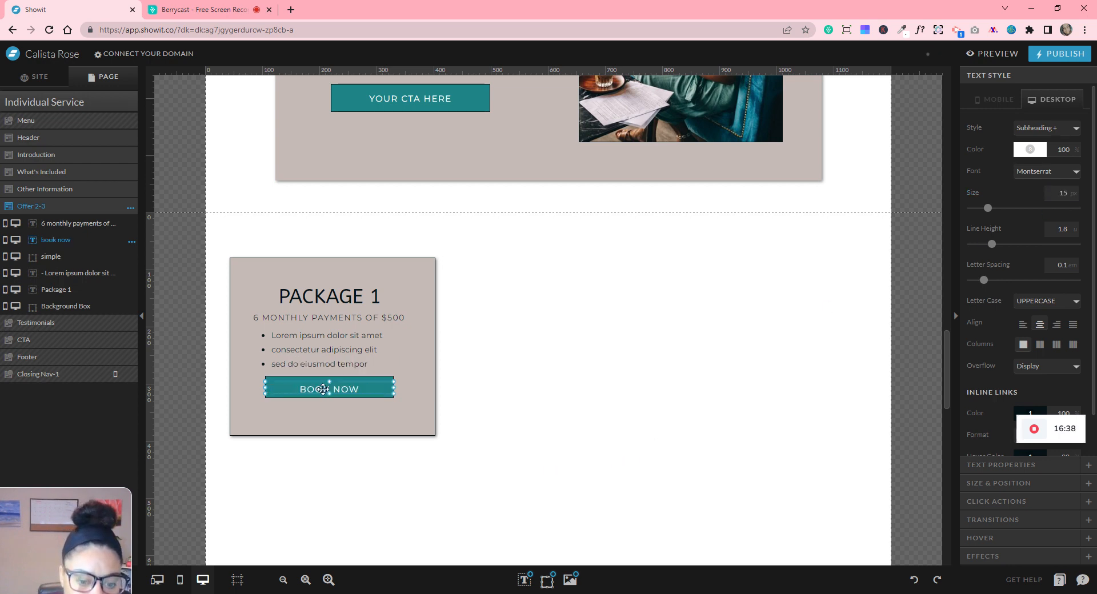
left_click_drag(329, 394, 331, 387)
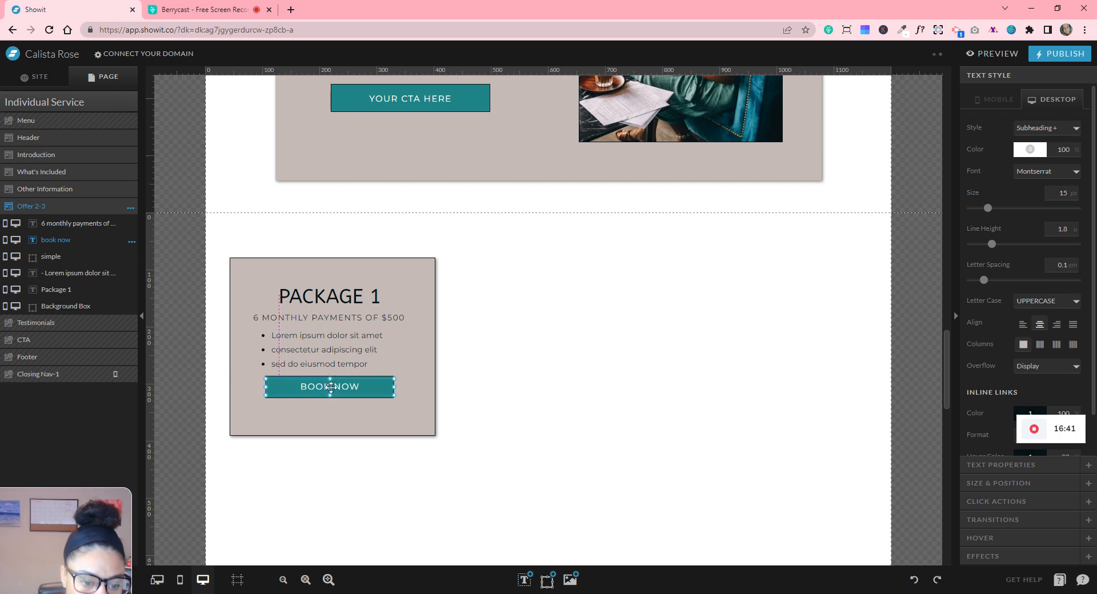
left_click(574, 407)
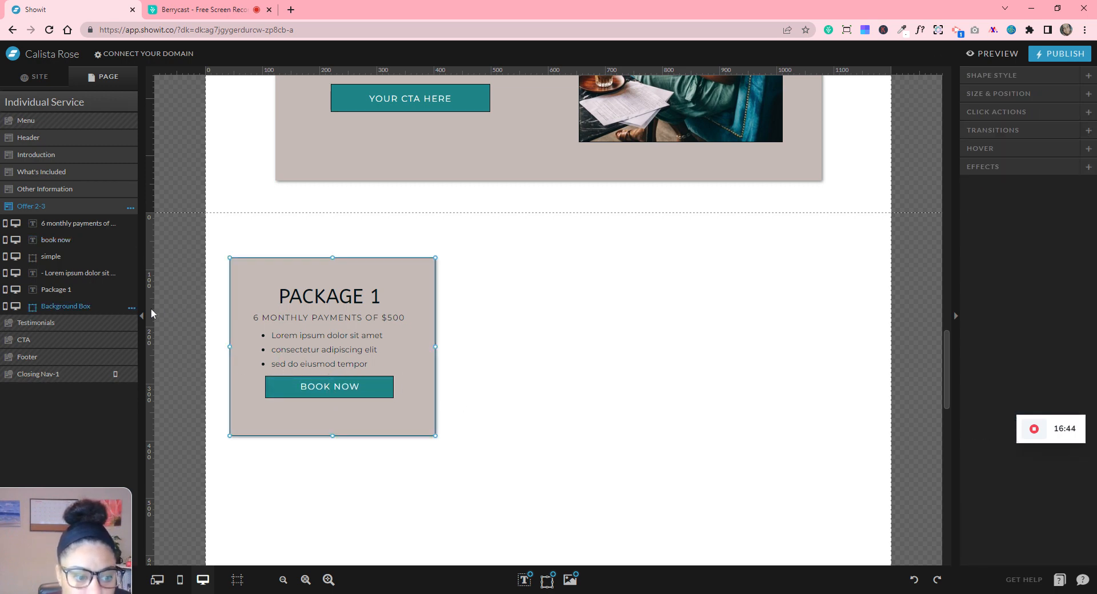
- Lock the package's background box and move the BOOK NOW label and its button shape down together
left_click(129, 307)
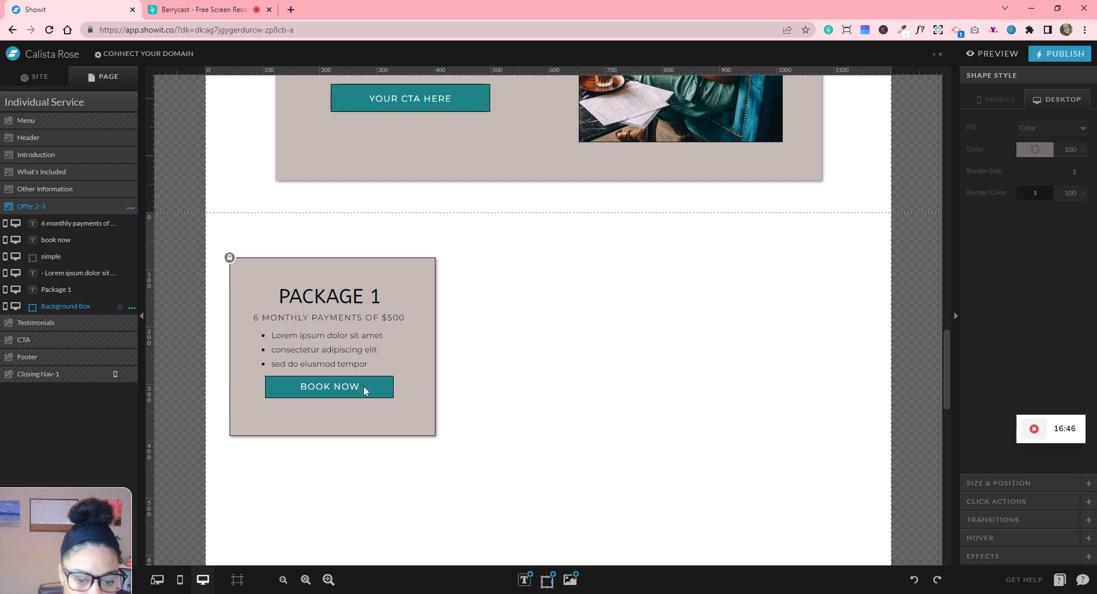
left_click_drag(417, 381, 341, 401)
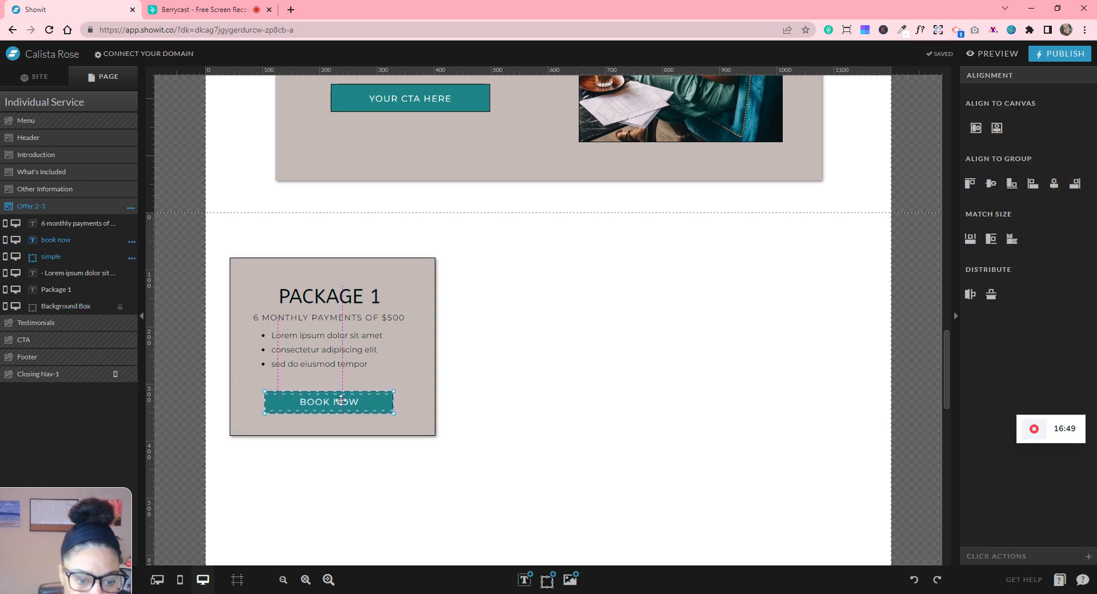
- Narrow the package's bulleted list to 240 px and position it at X 102 px, Y 218 px
left_click(356, 364)
left_click_drag(416, 349, 372, 349)
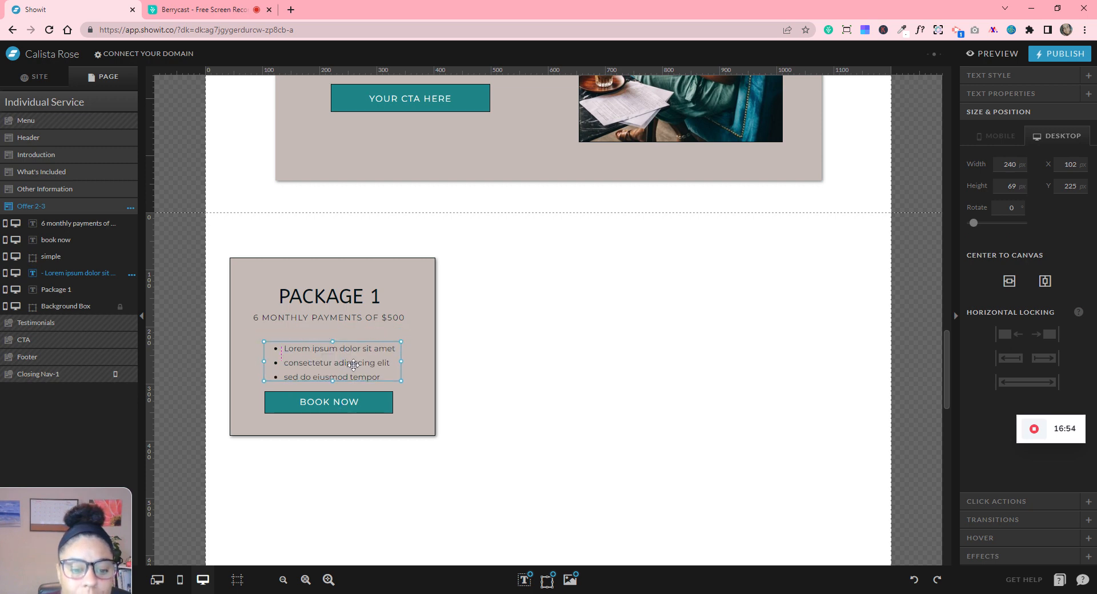
left_click_drag(353, 365, 353, 361)
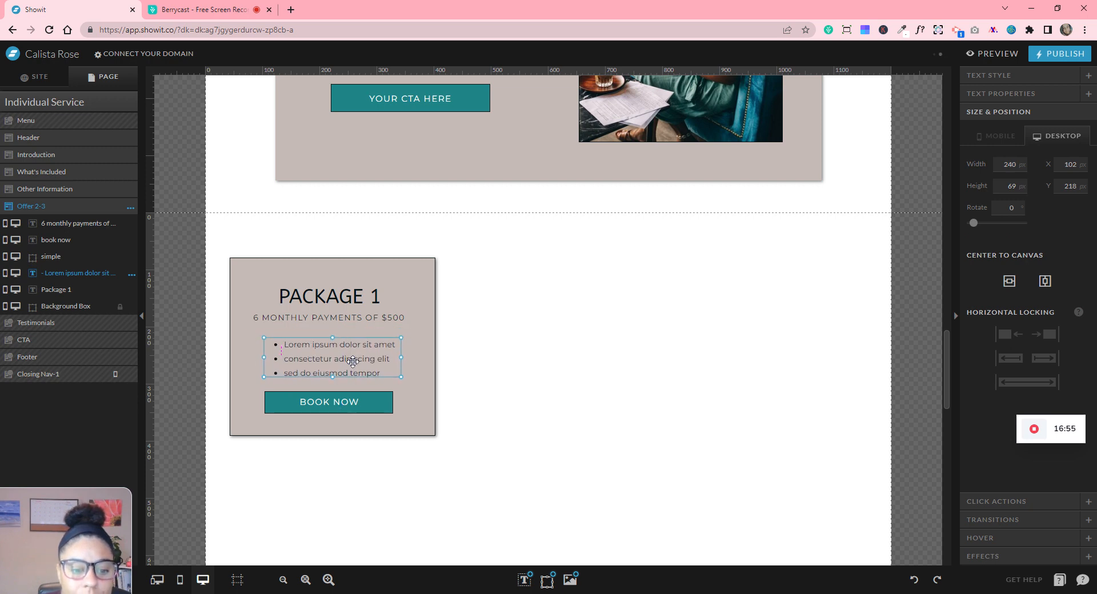
- Move the payment line down to Y 182 px, between the heading and the bulleted list
left_click(380, 323)
left_click_drag(374, 319, 374, 326)
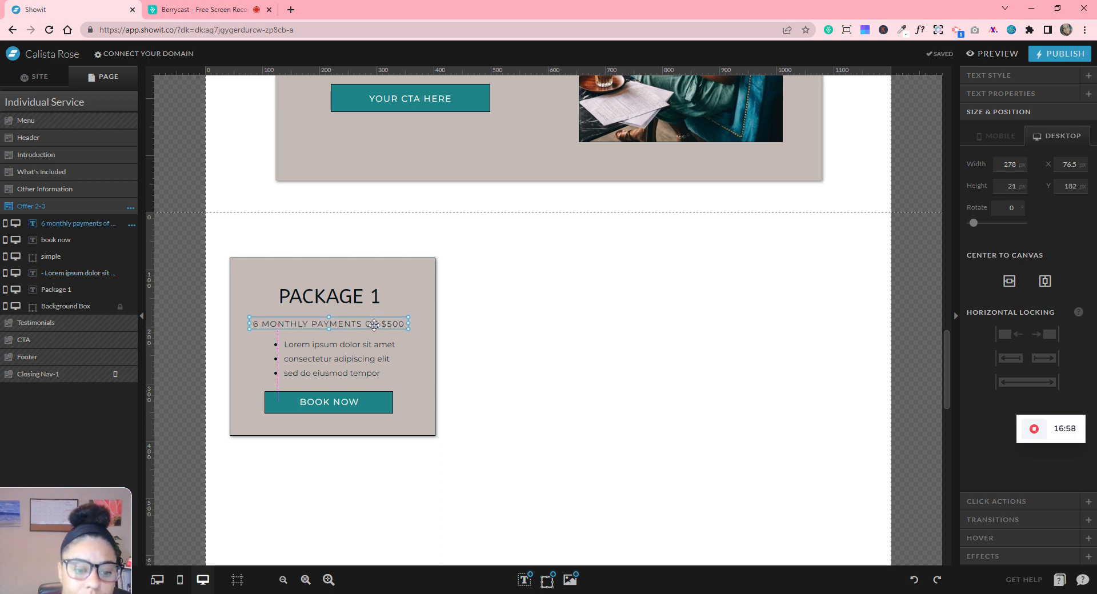
left_click(496, 321)
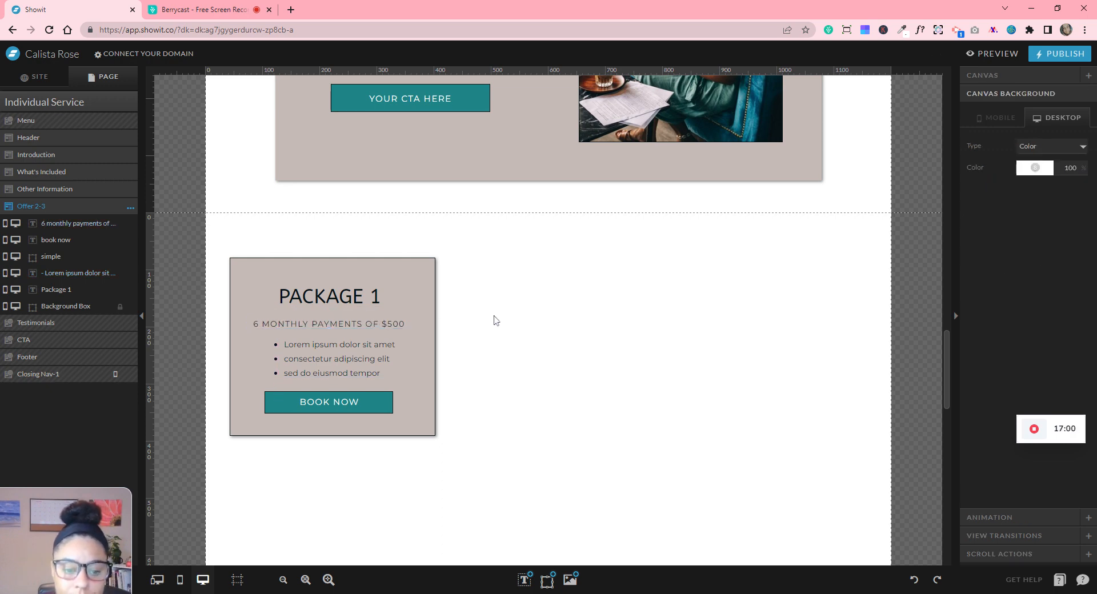
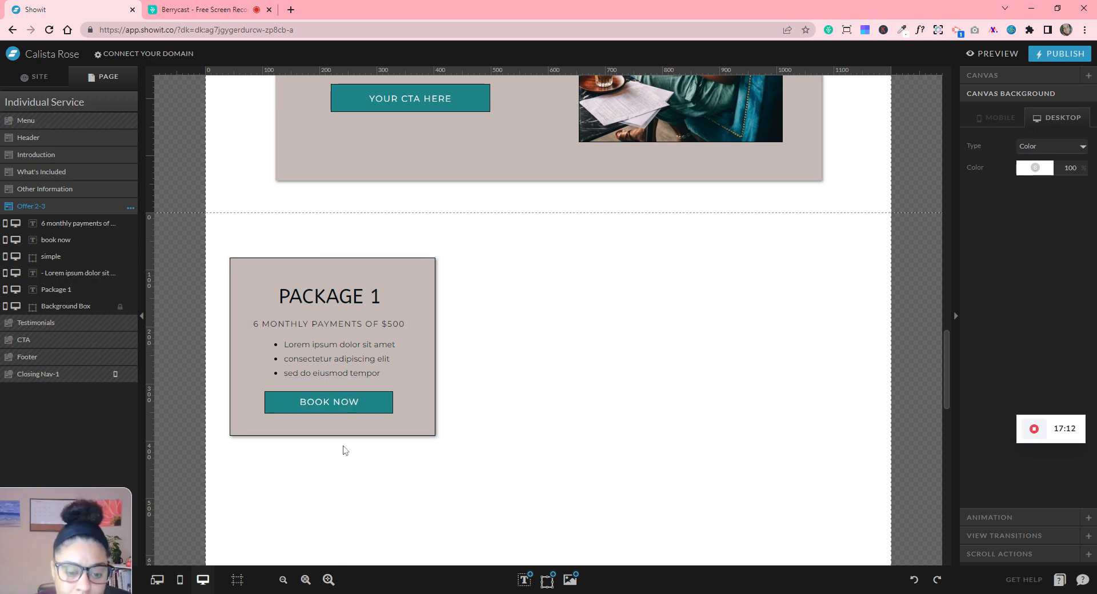
- Unlock the background box of the Package 1 card
scroll(501, 470, "up", 3)
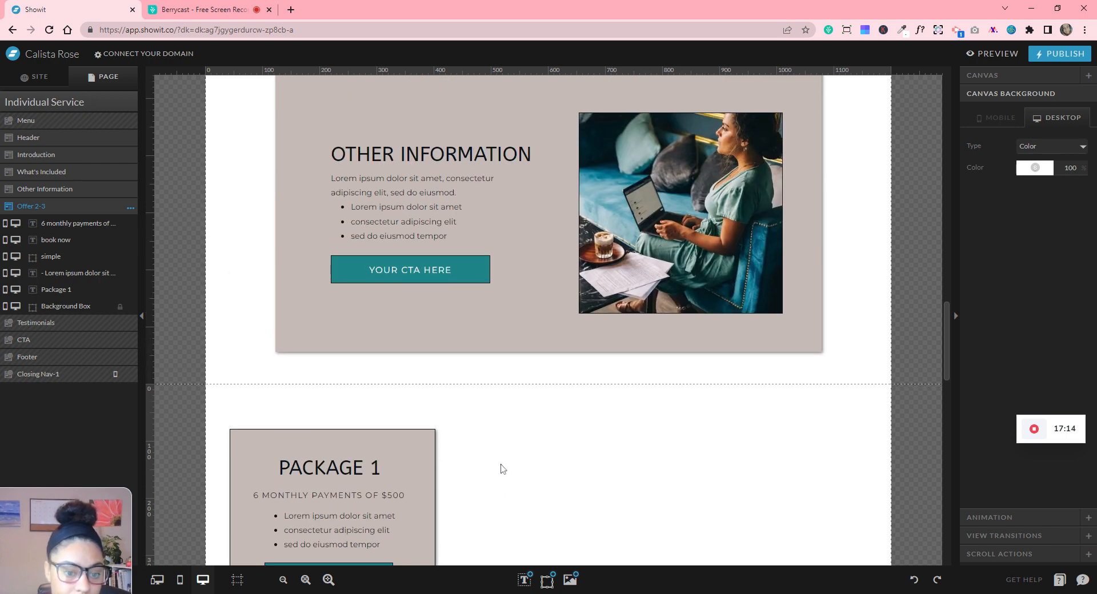
scroll(501, 470, "down", 5)
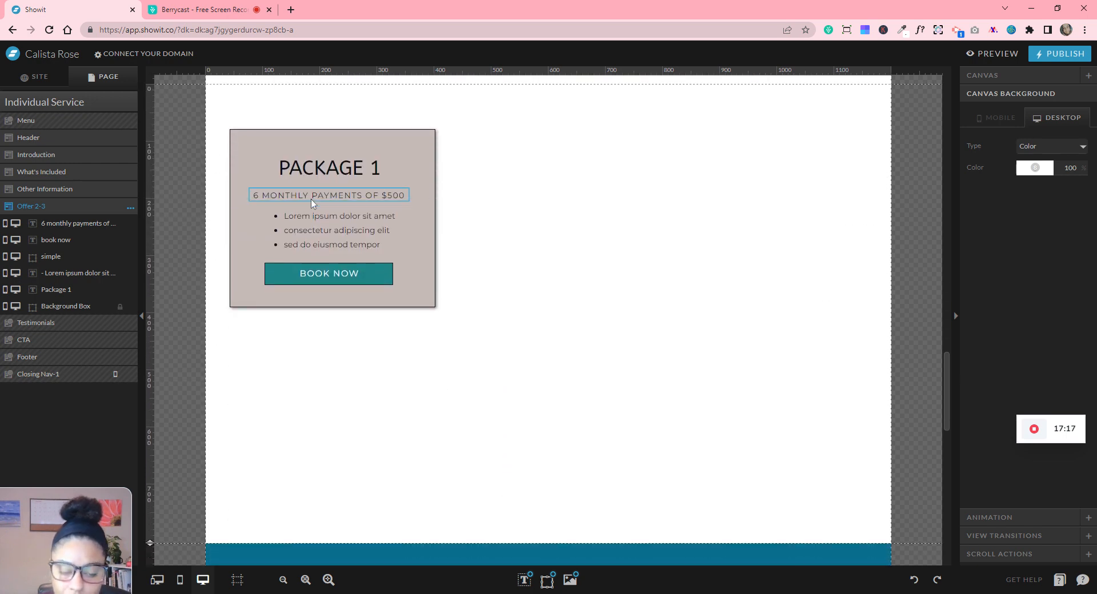
scroll(190, 284, "up", 2)
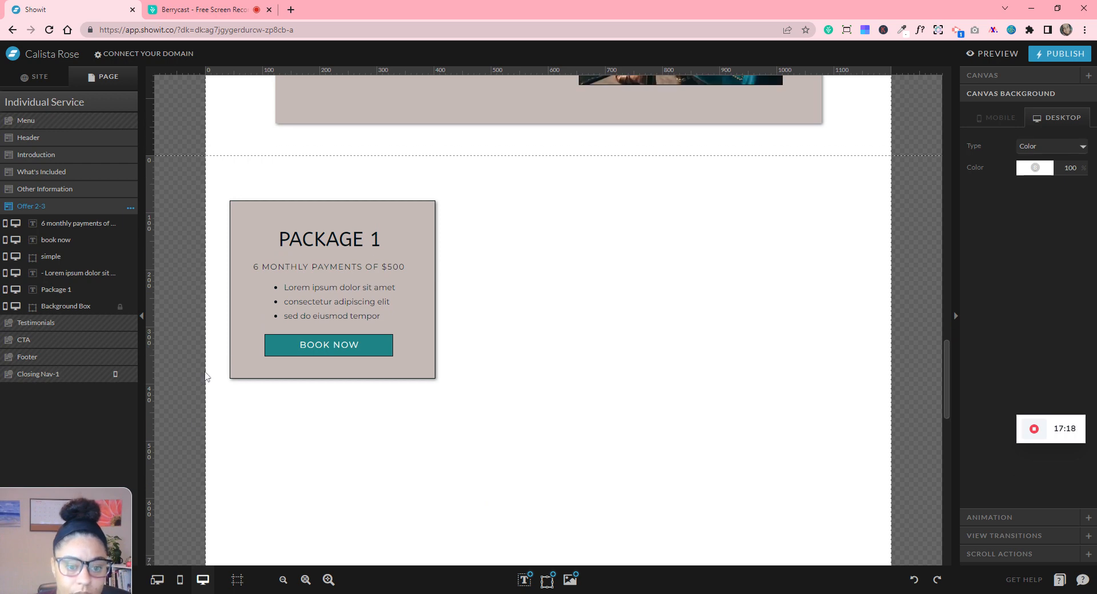
left_click(415, 212)
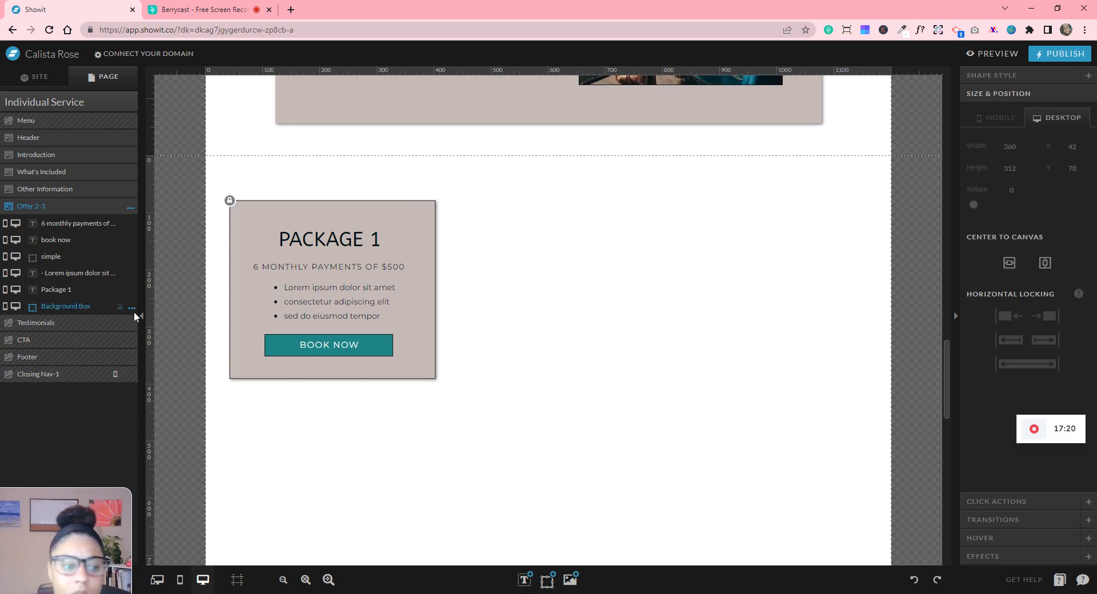
left_click(120, 307)
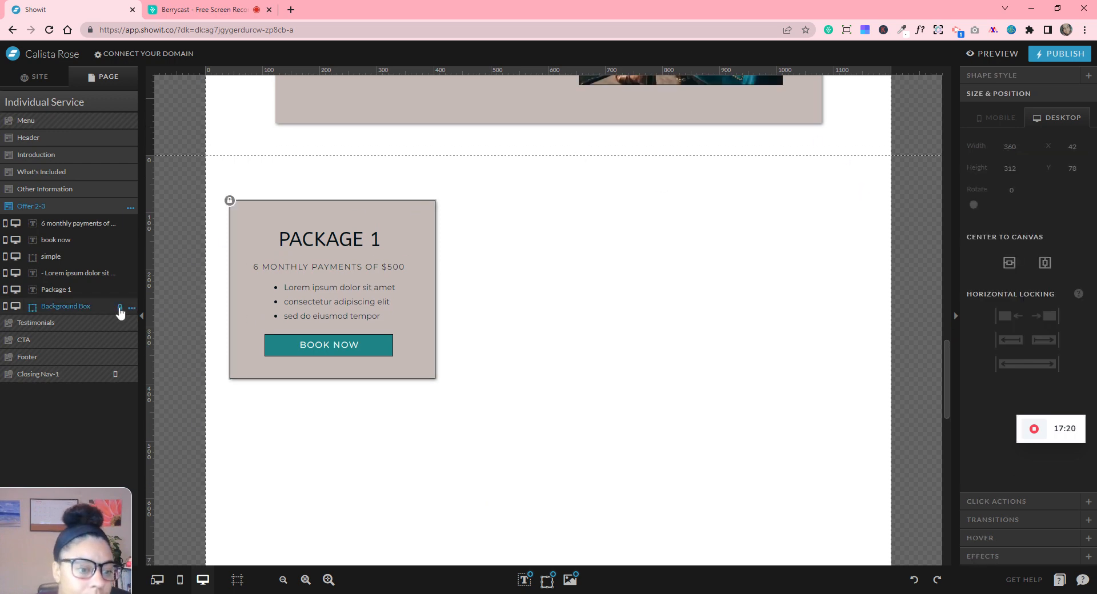
- Change the package background box's fill to the blue palette color 2
left_click(991, 77)
left_click(1025, 151)
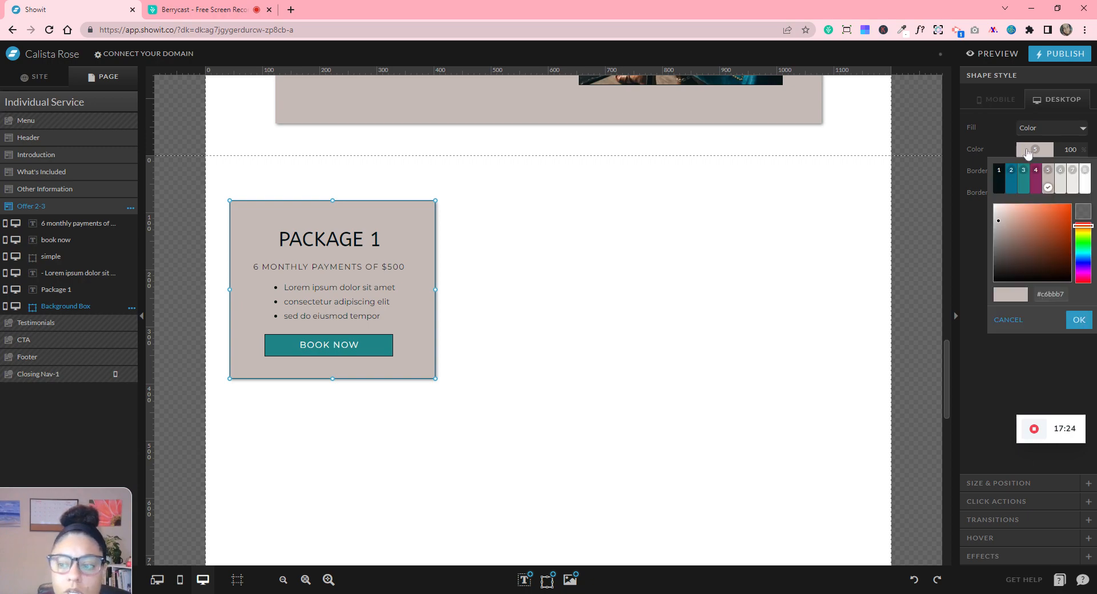
scroll(622, 297, "up", 12)
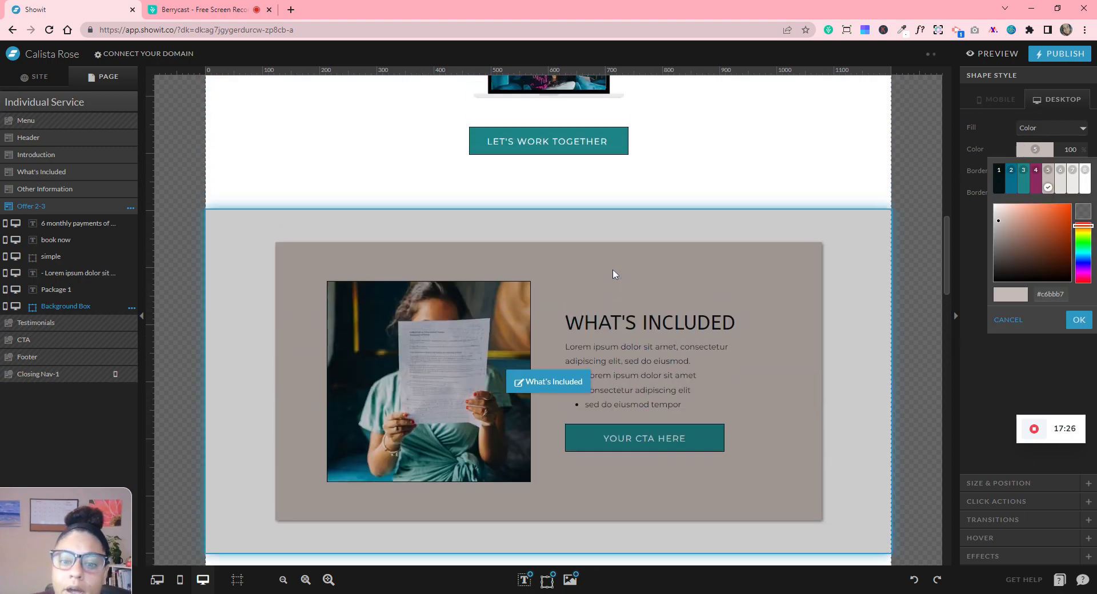
scroll(615, 274, "down", 10)
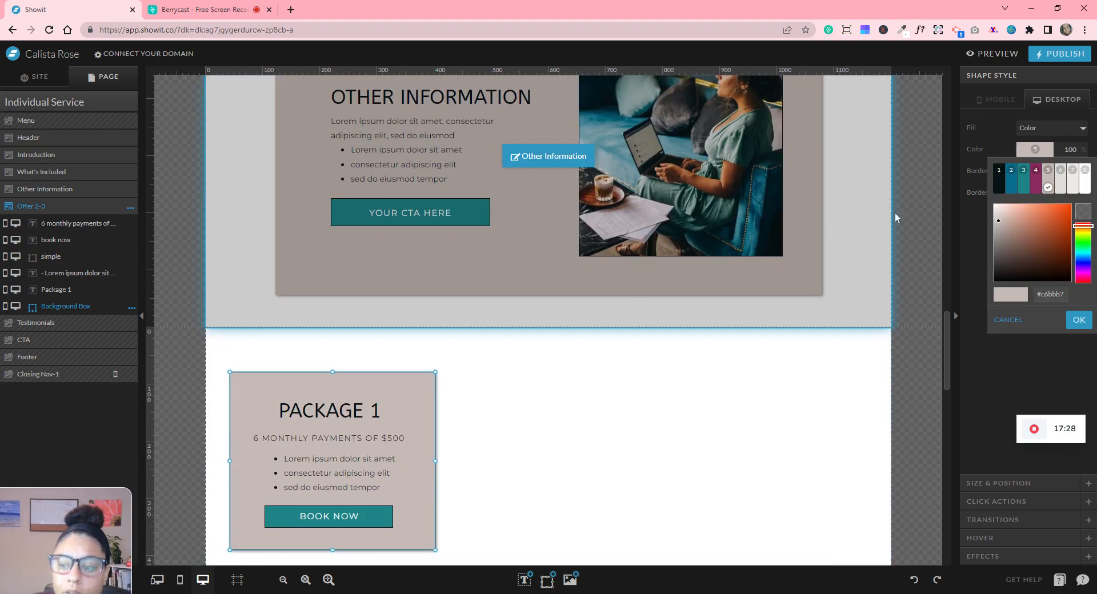
left_click(1016, 190)
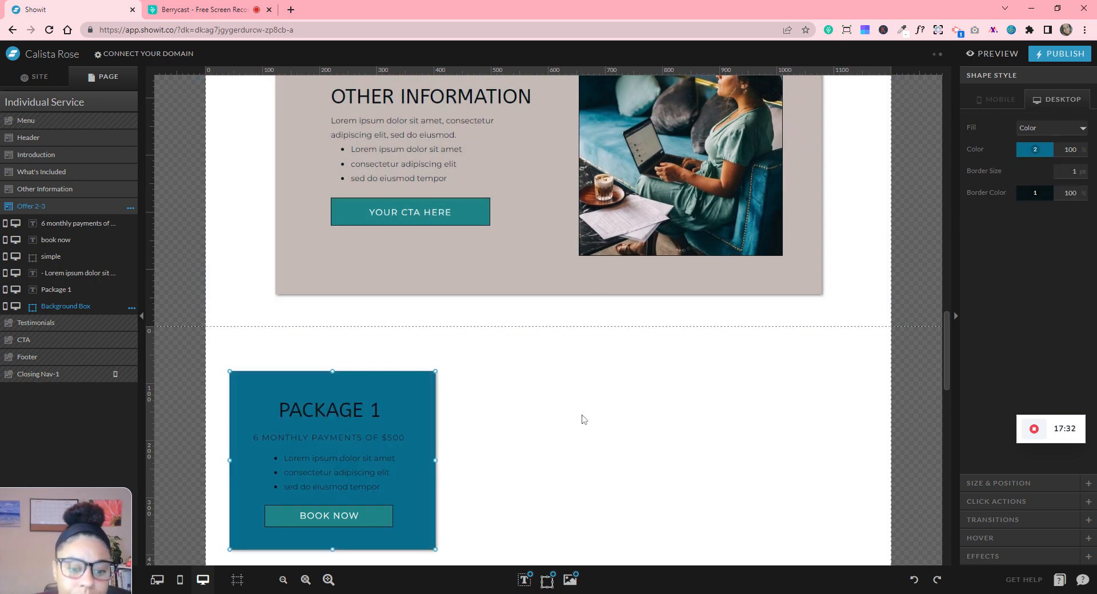
scroll(583, 420, "down", 2)
left_click(578, 374)
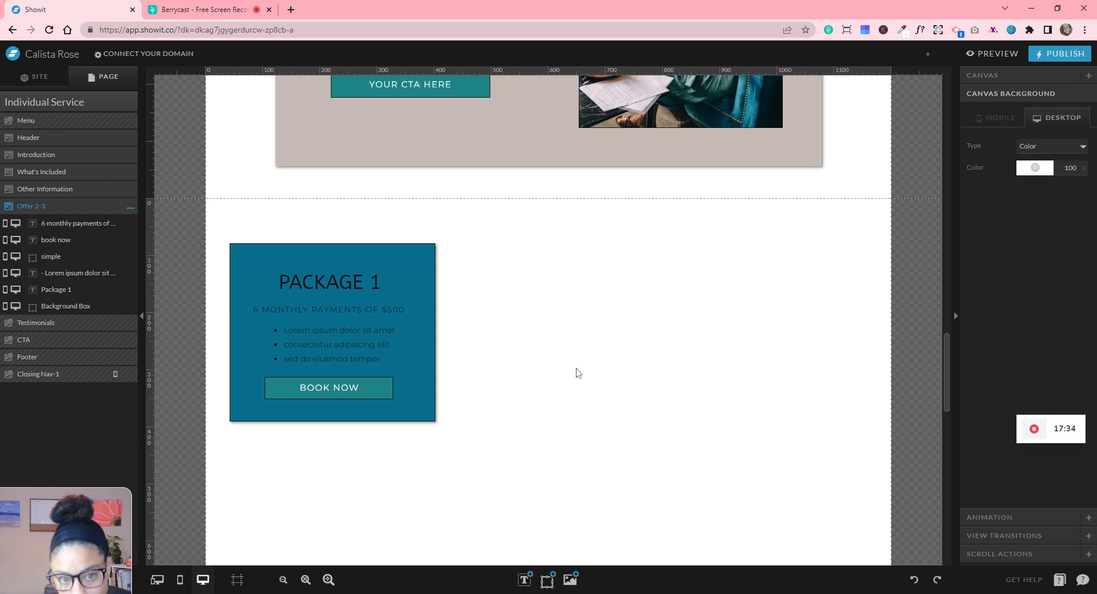
- Change the text color of the Package 1 heading and the payment line to the palette's white
left_click(329, 284)
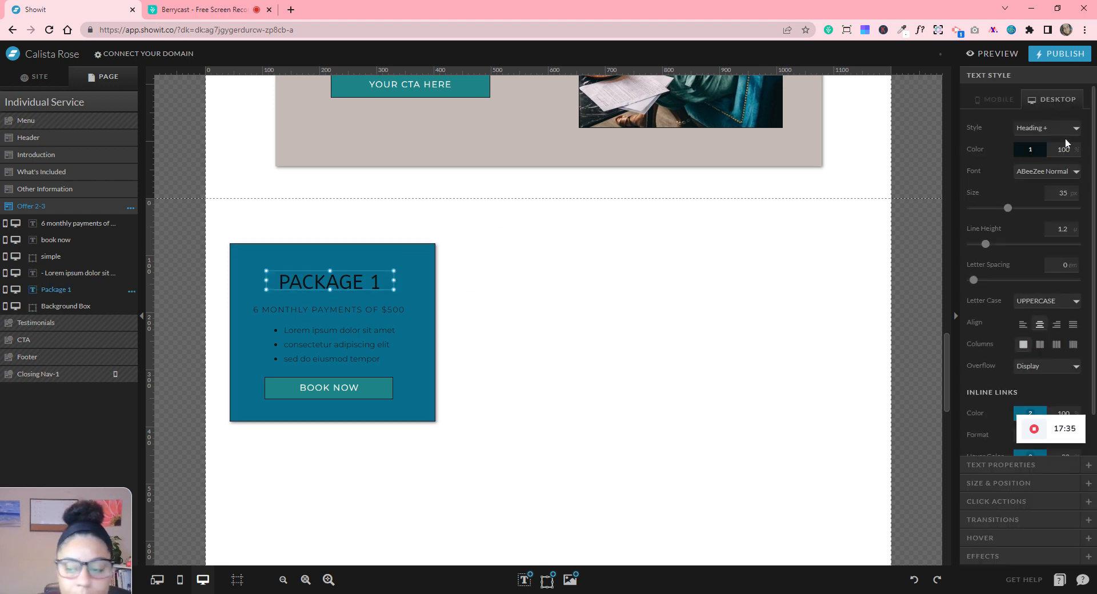
left_click(1038, 155)
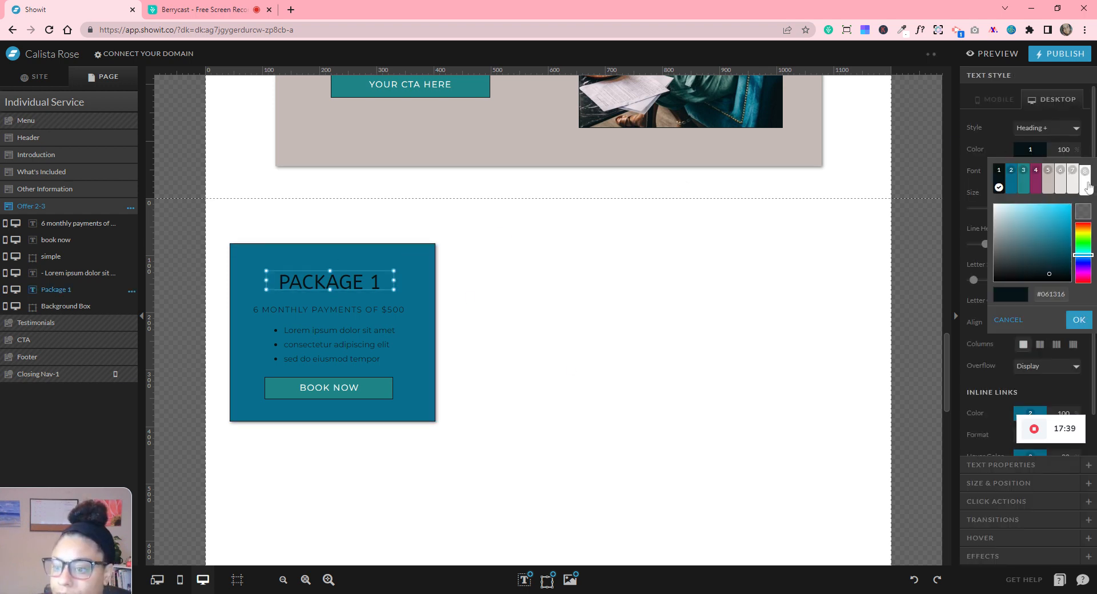
left_click(1087, 190)
left_click(338, 310)
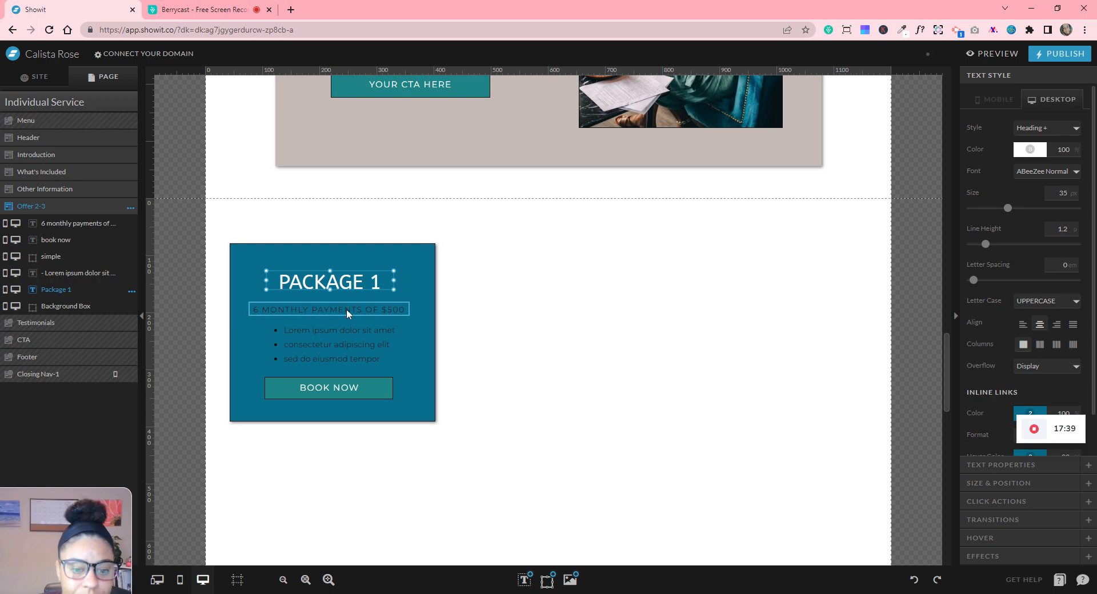
left_click(1031, 152)
left_click(1073, 184)
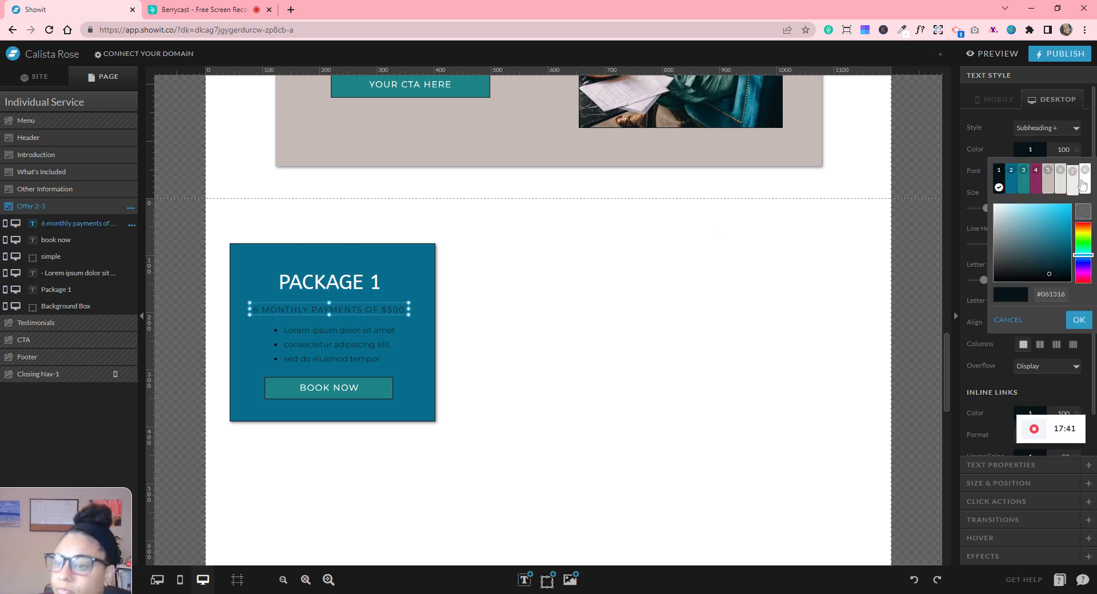
- Change the text color of the package's bulleted list to the palette's white
left_click(387, 342)
left_click(1030, 154)
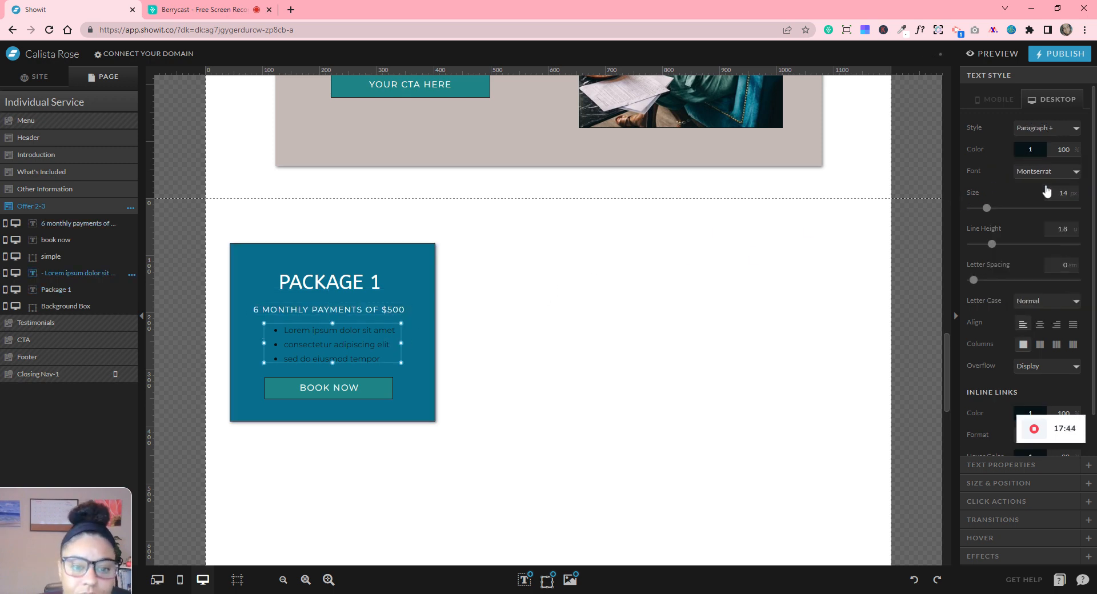
left_click(1087, 189)
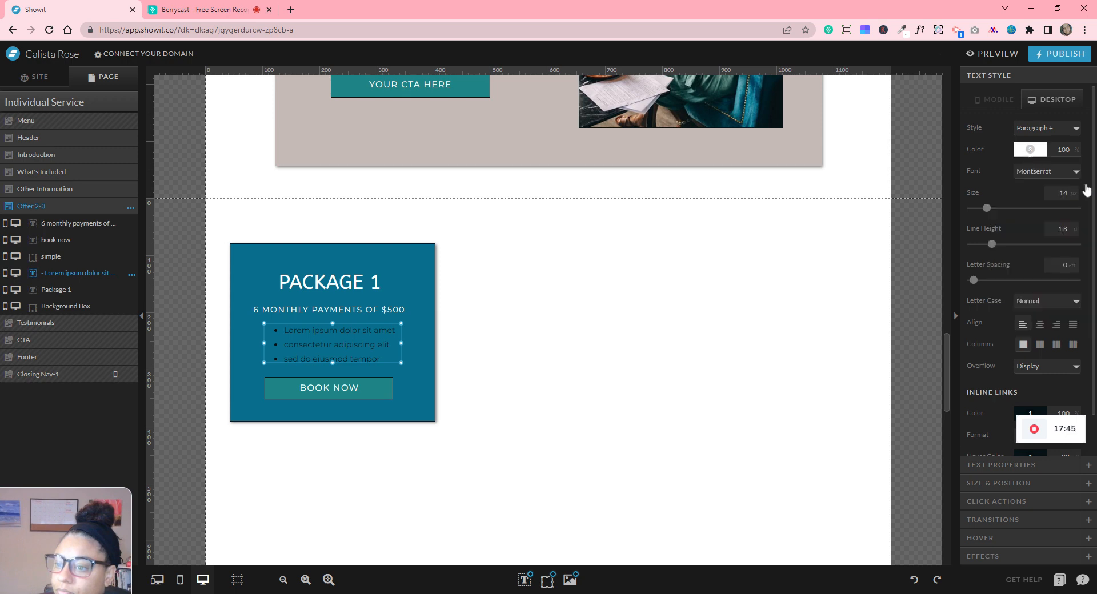
left_click(693, 346)
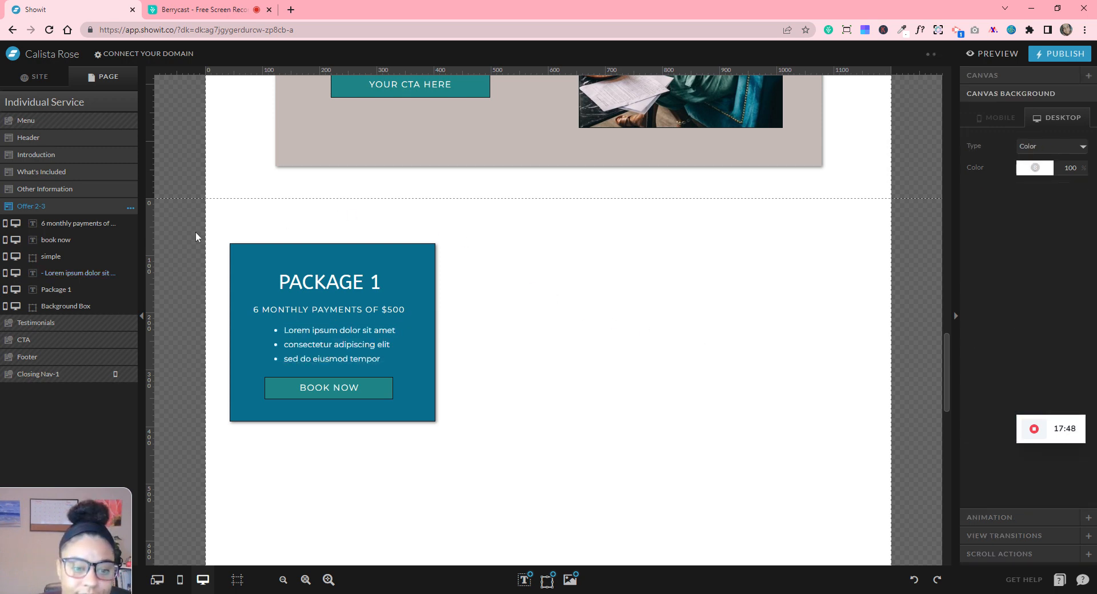
- Switch to the mobile layout and examine how the Package 1 elements are arranged there compared with the sections above
left_click_drag(196, 232, 468, 437)
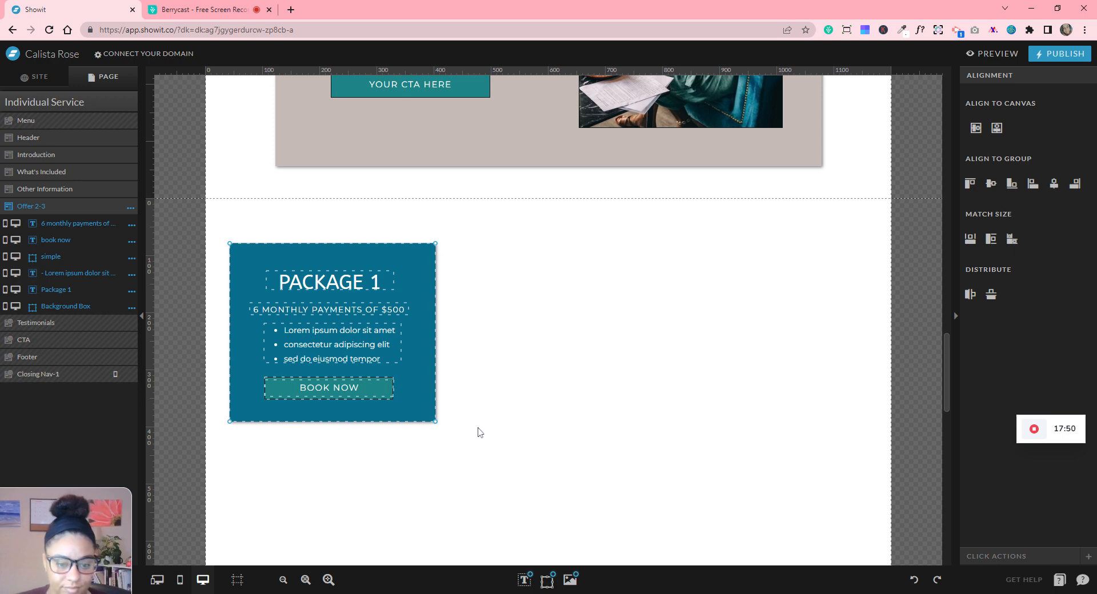
left_click(179, 580)
scroll(637, 374, "down", 15)
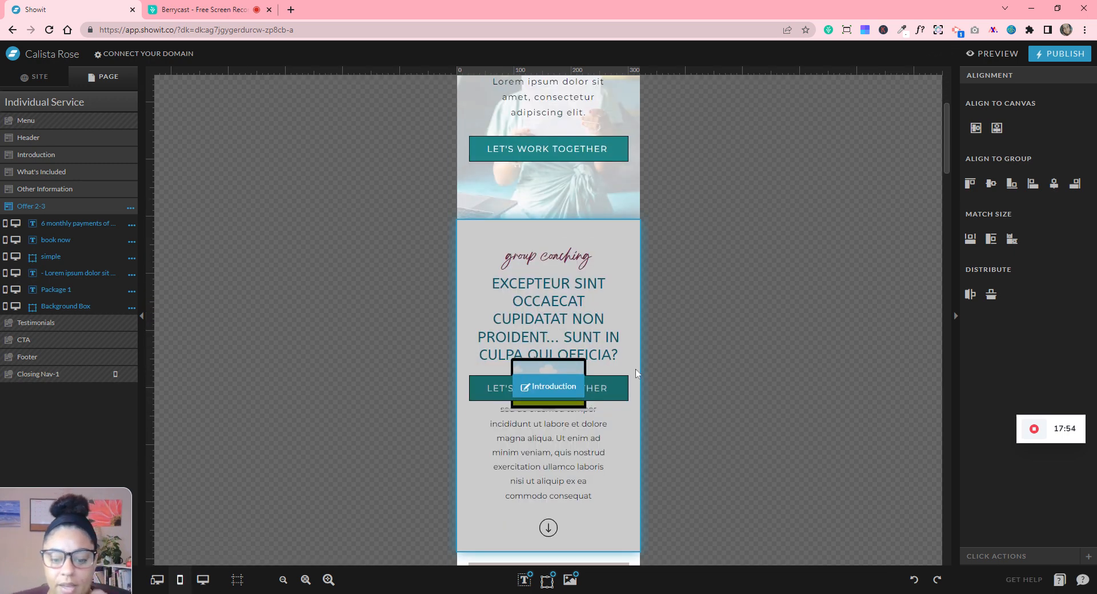
scroll(635, 372, "down", 3)
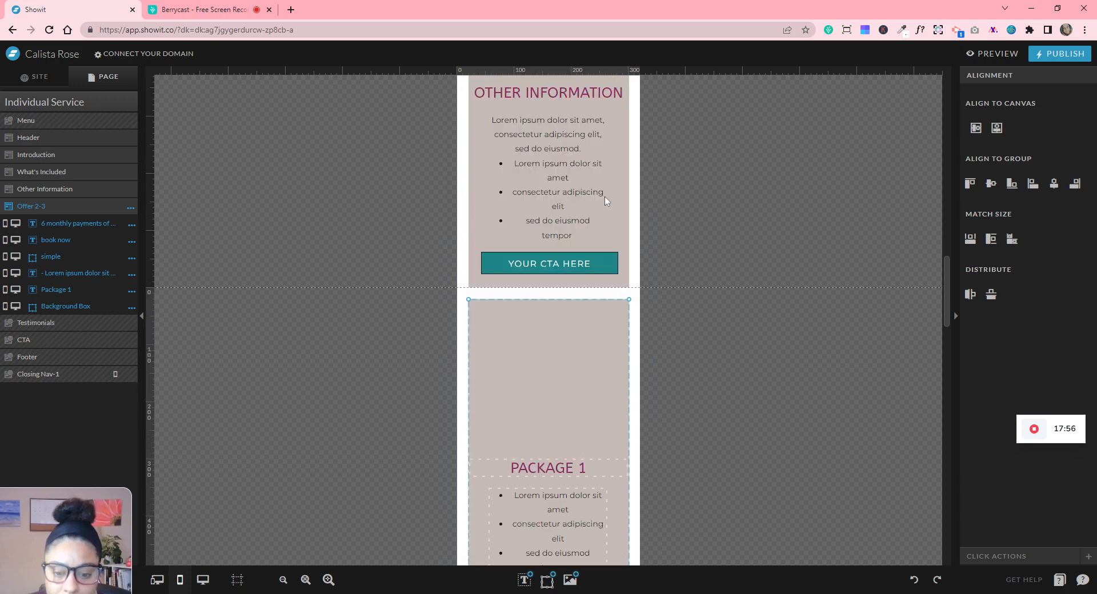
scroll(653, 420, "up", 1)
scroll(650, 416, "down", 1)
scroll(650, 415, "up", 5)
scroll(650, 413, "down", 12)
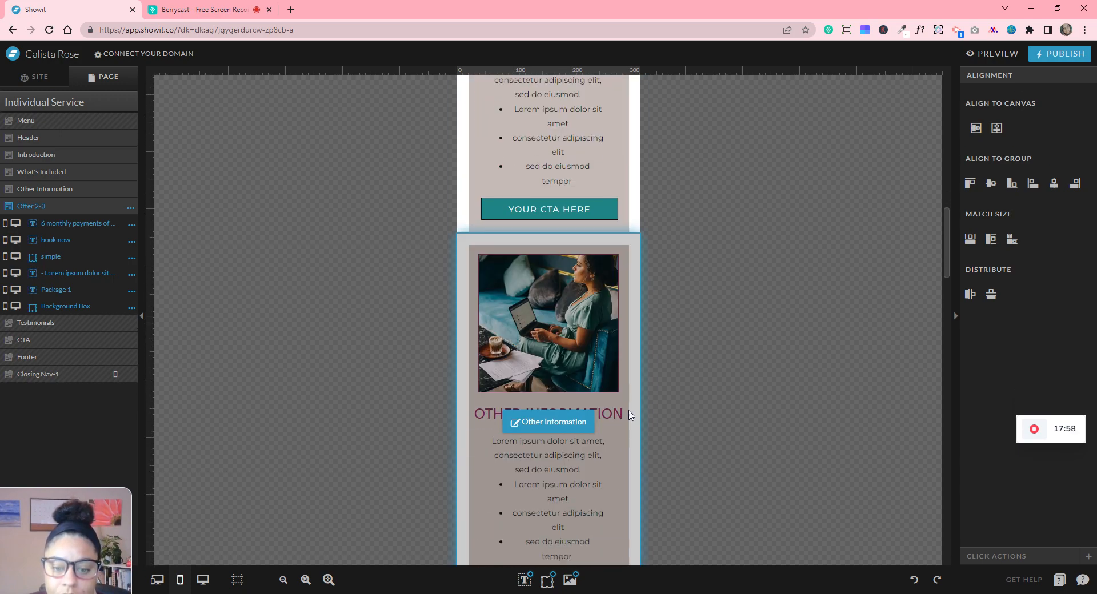
scroll(625, 414, "down", 10)
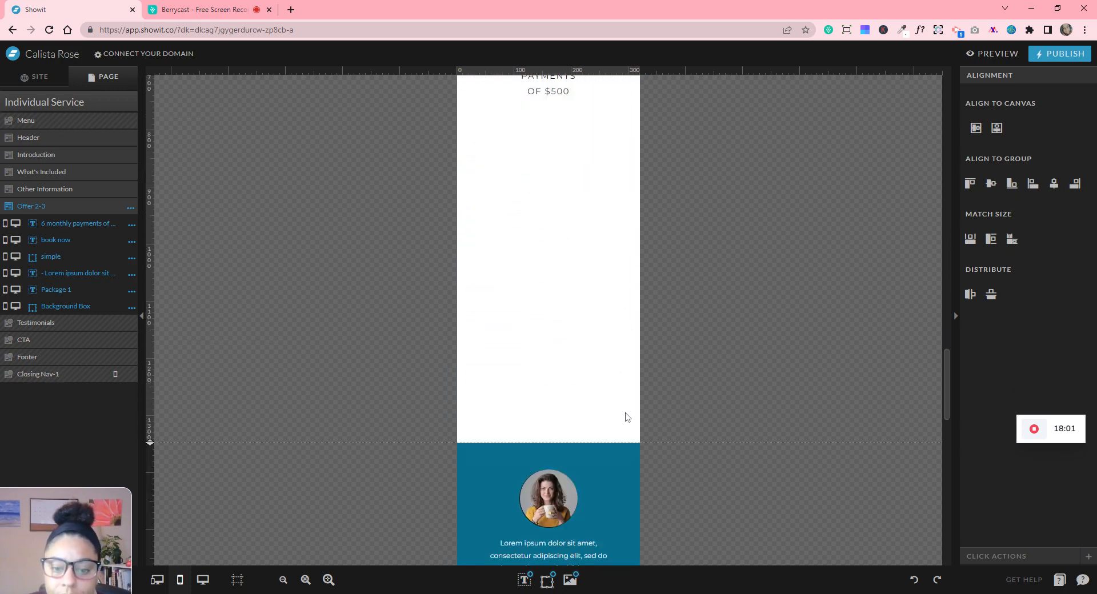
scroll(625, 414, "up", 14)
scroll(657, 377, "up", 5)
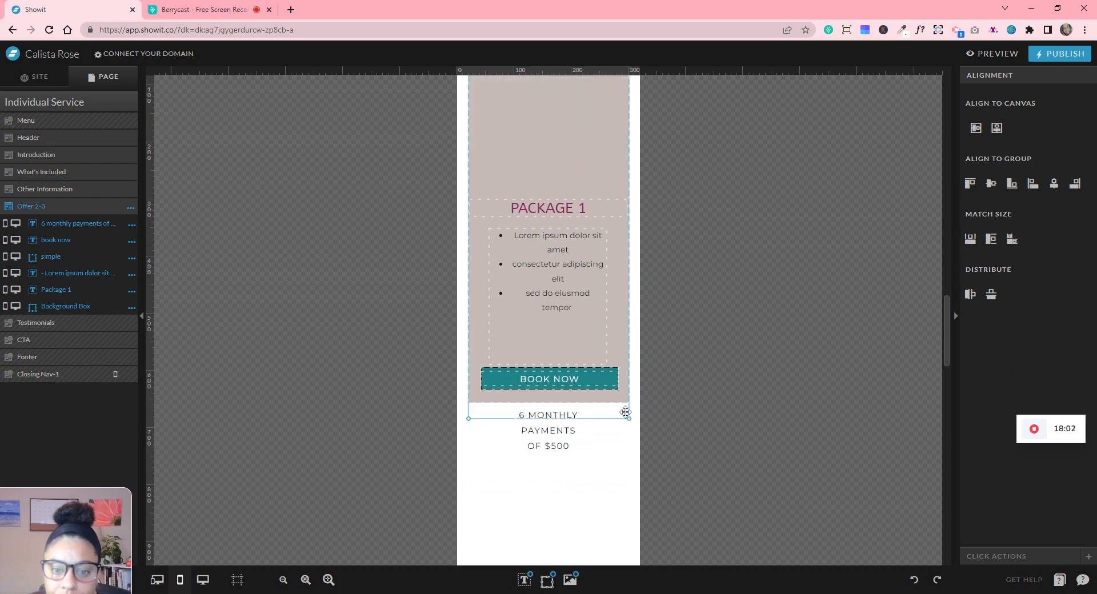
left_click(696, 339)
- Fill the mobile Package 1 background box with the blue palette color 2 and give it a 1 px border
left_click(588, 253)
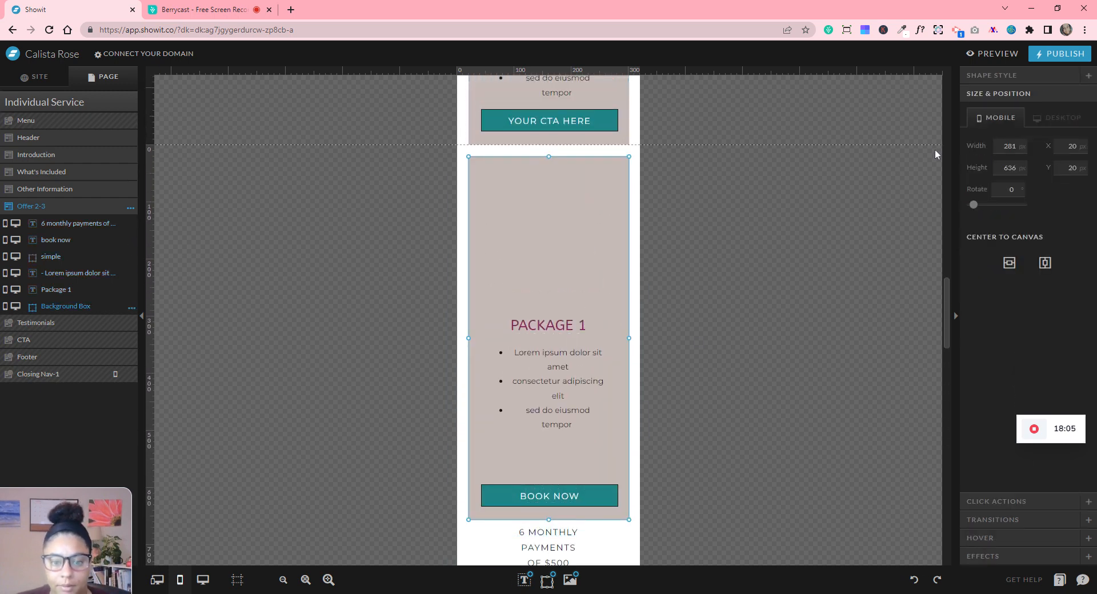
left_click(989, 92)
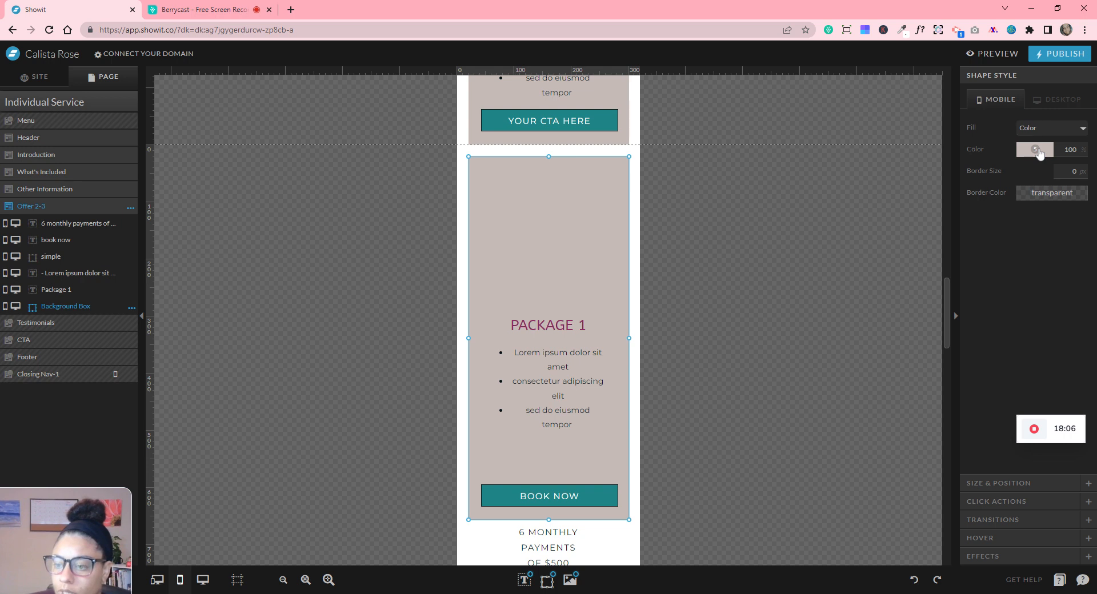
left_click(1039, 153)
left_click(1017, 182)
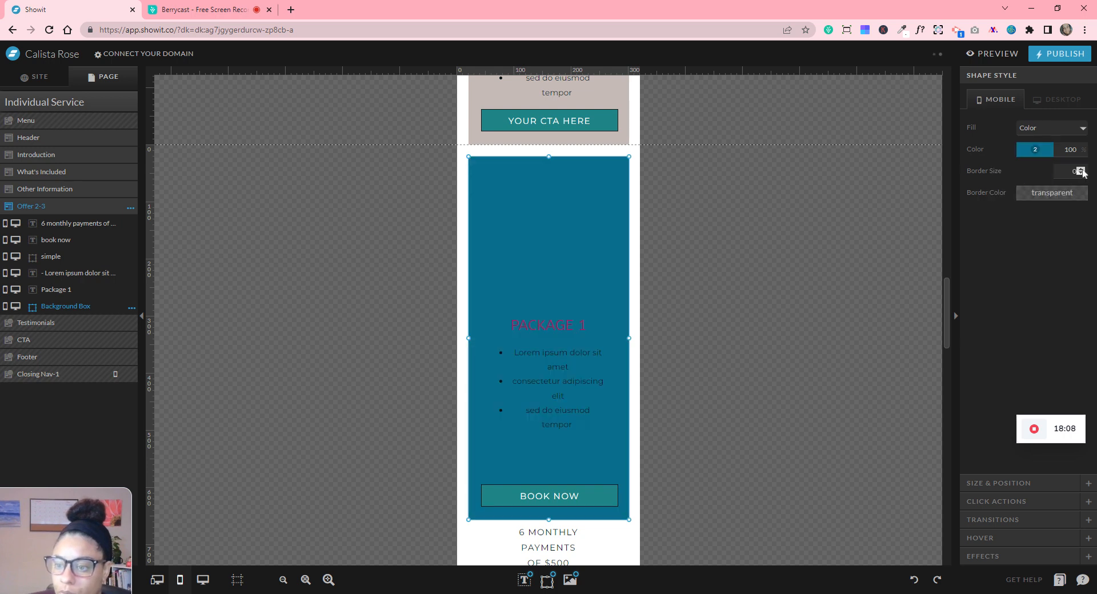
left_click(1045, 194)
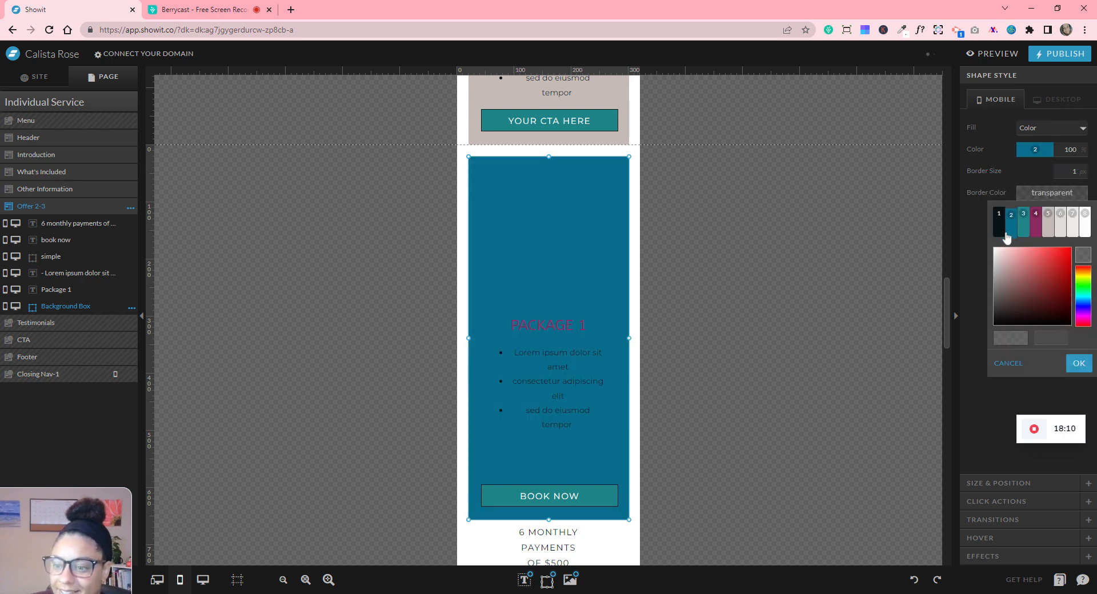
- Give the package's blue background box a border in palette color 1
left_click(1084, 231)
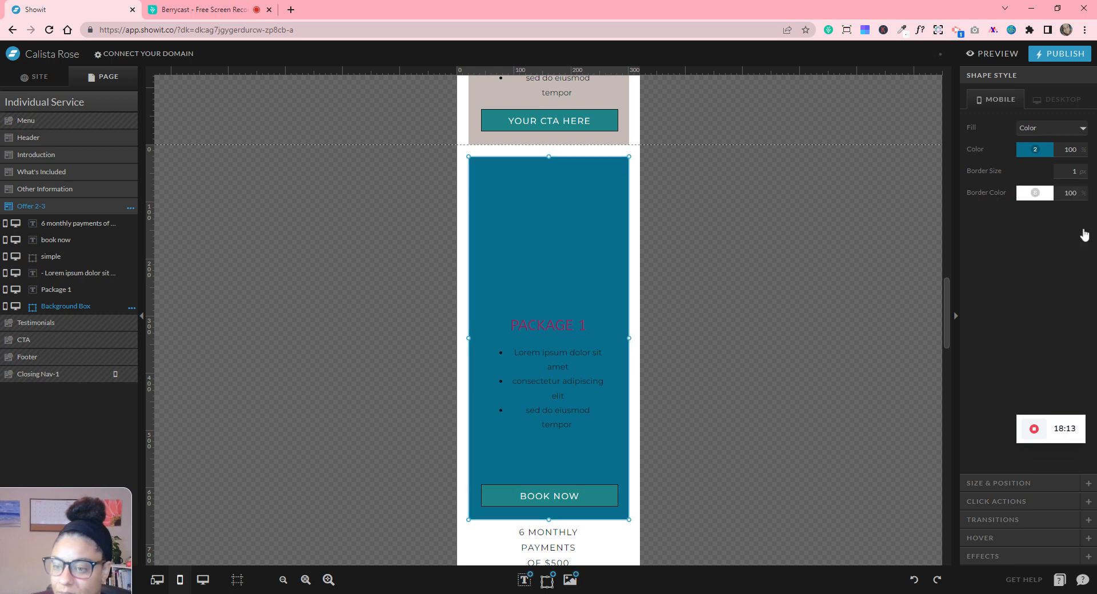
left_click(1033, 193)
left_click(1000, 230)
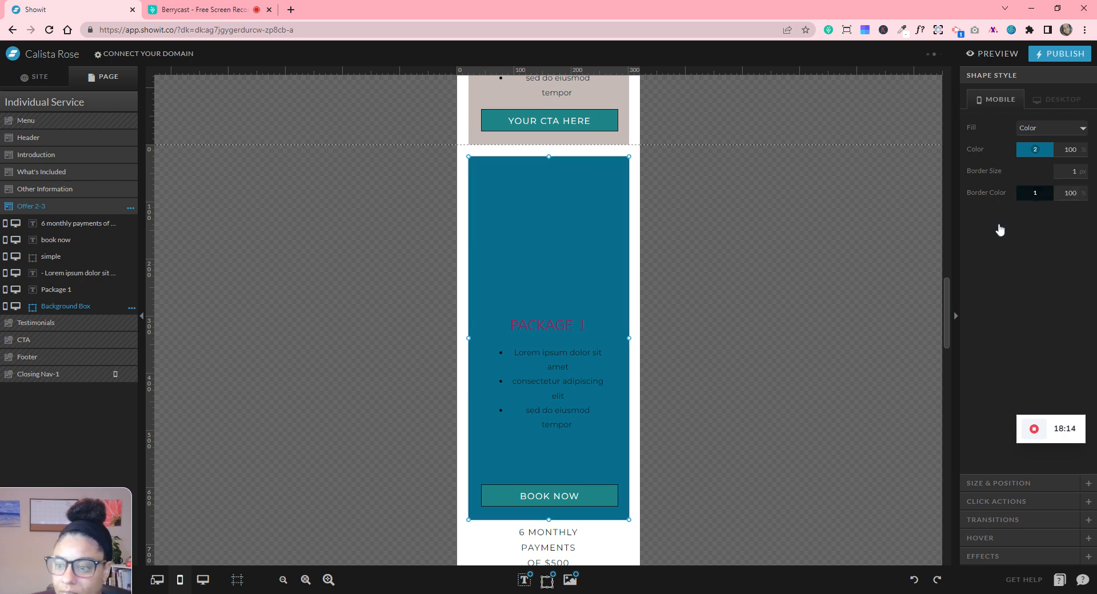
left_click(646, 283)
- Recolor the "Package 1" heading and the bullet list below it with the white palette color
left_click(578, 326)
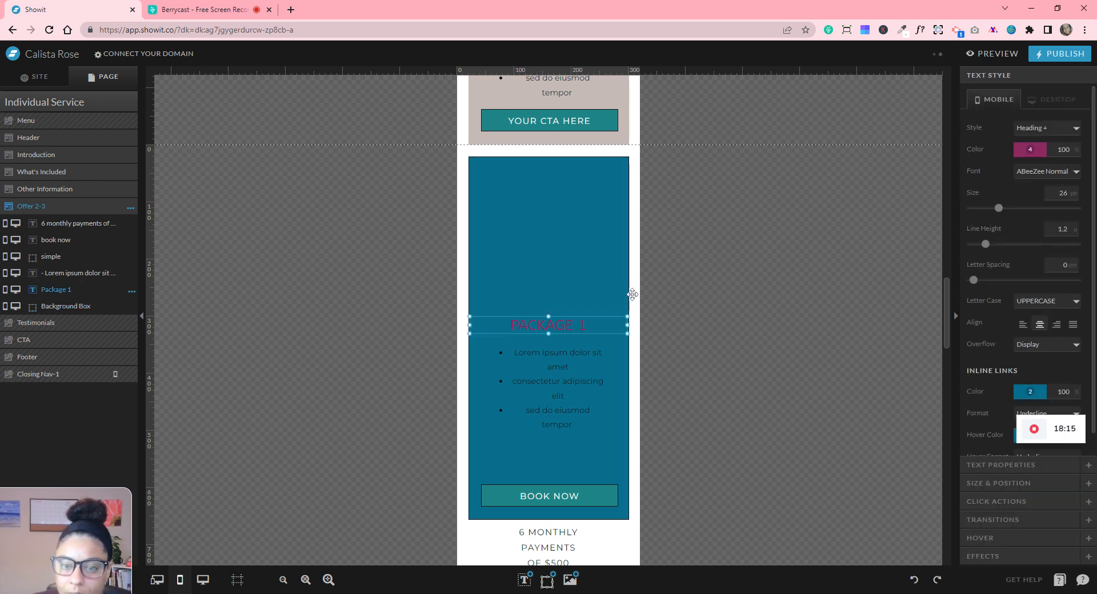
left_click(1028, 153)
left_click(1082, 191)
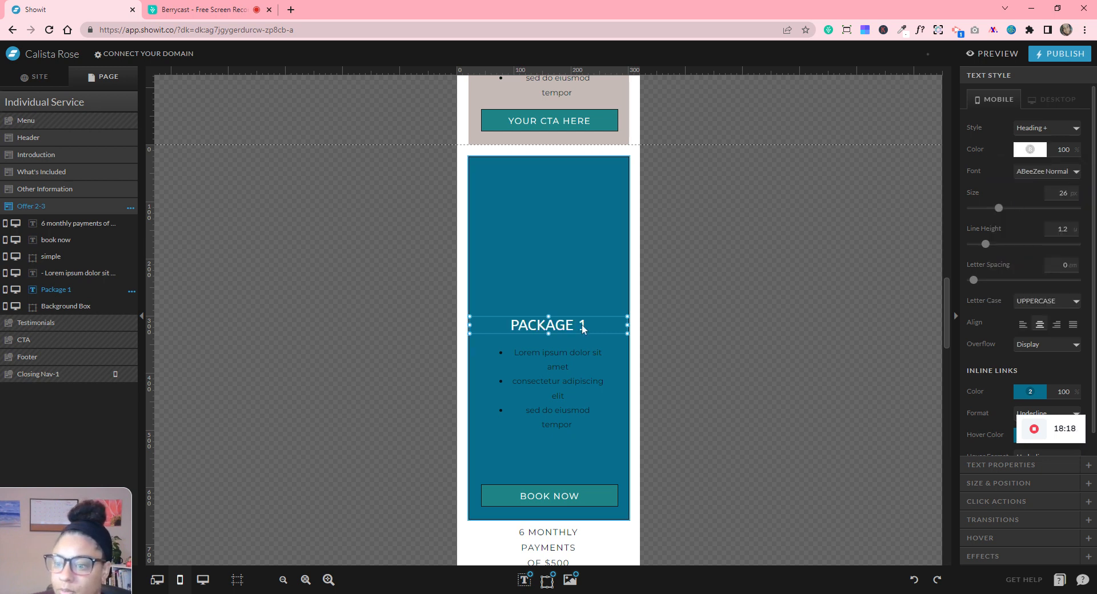
left_click(558, 359)
left_click(1030, 149)
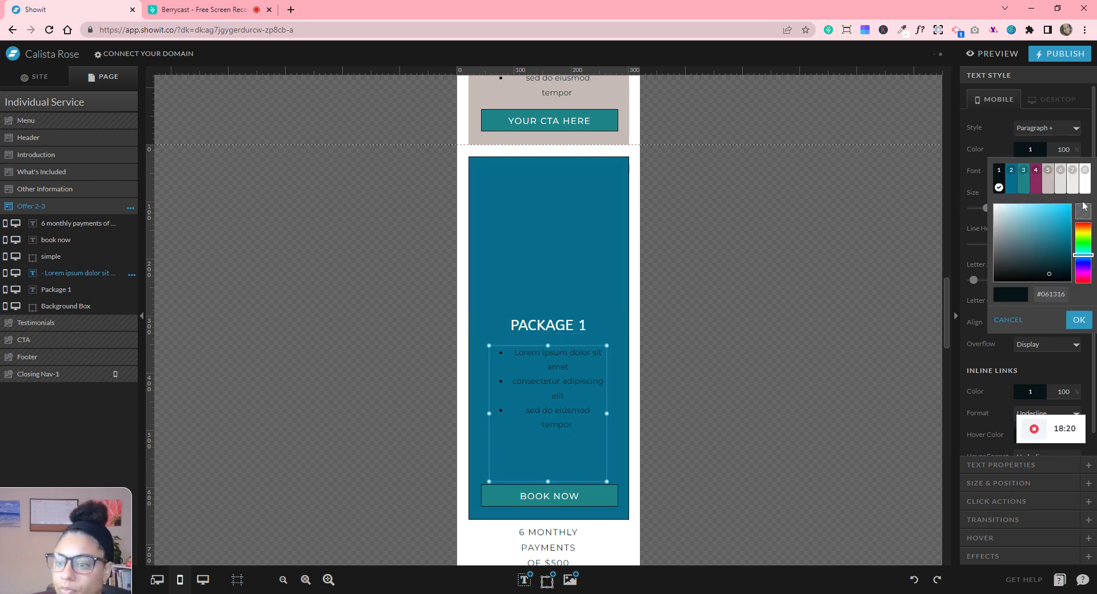
left_click(1082, 191)
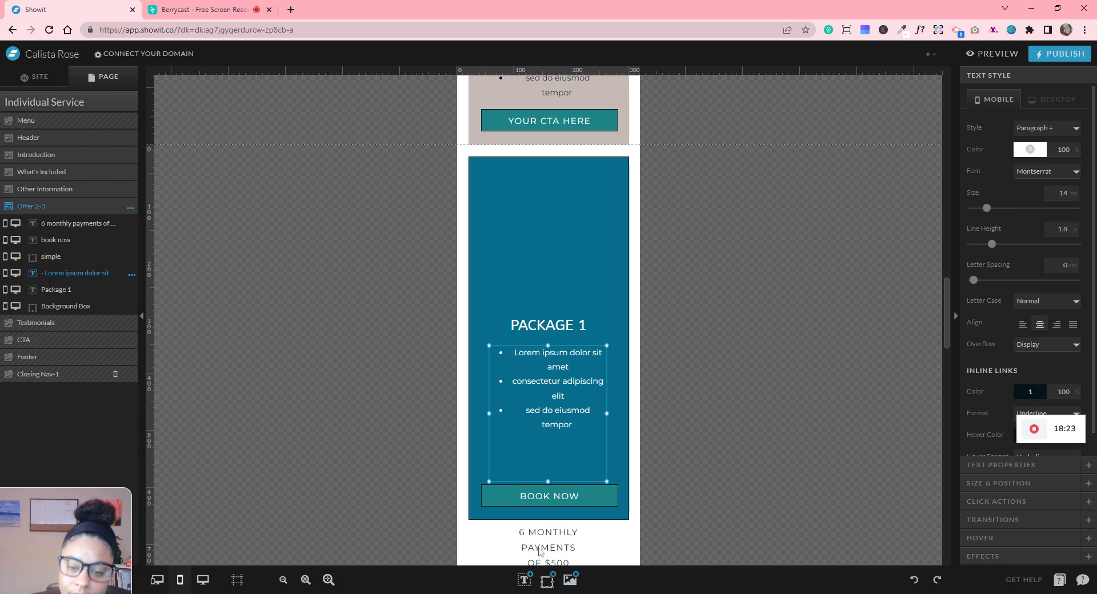
- Recolor the "6 monthly payments of $500" text white and move it up onto the blue box
left_click(548, 532)
left_click(1036, 150)
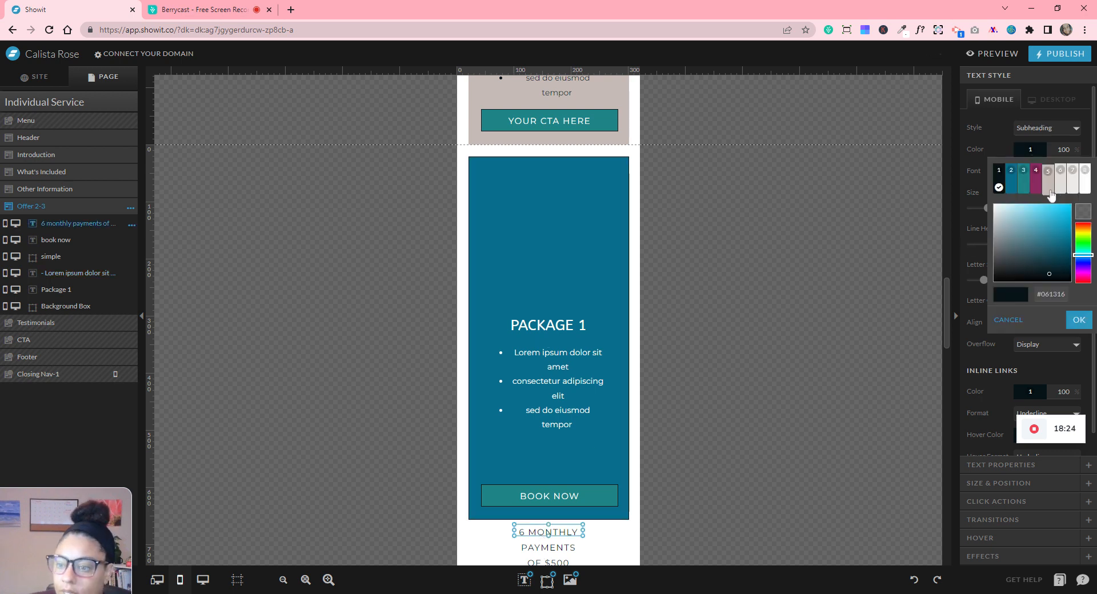
left_click(1082, 191)
scroll(584, 514, "down", 2)
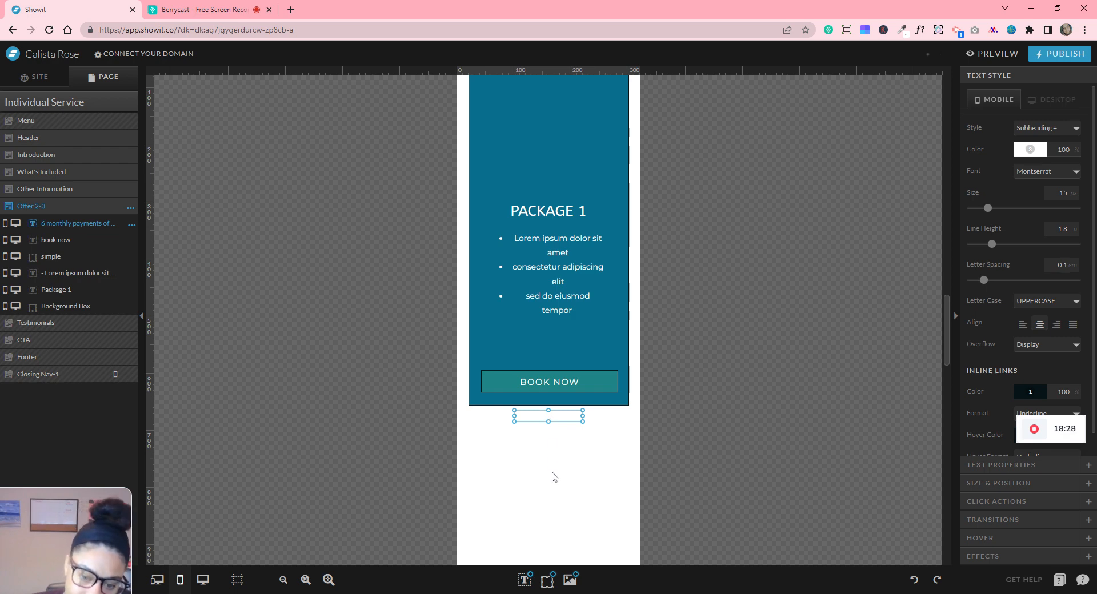
left_click_drag(531, 249, 531, 211)
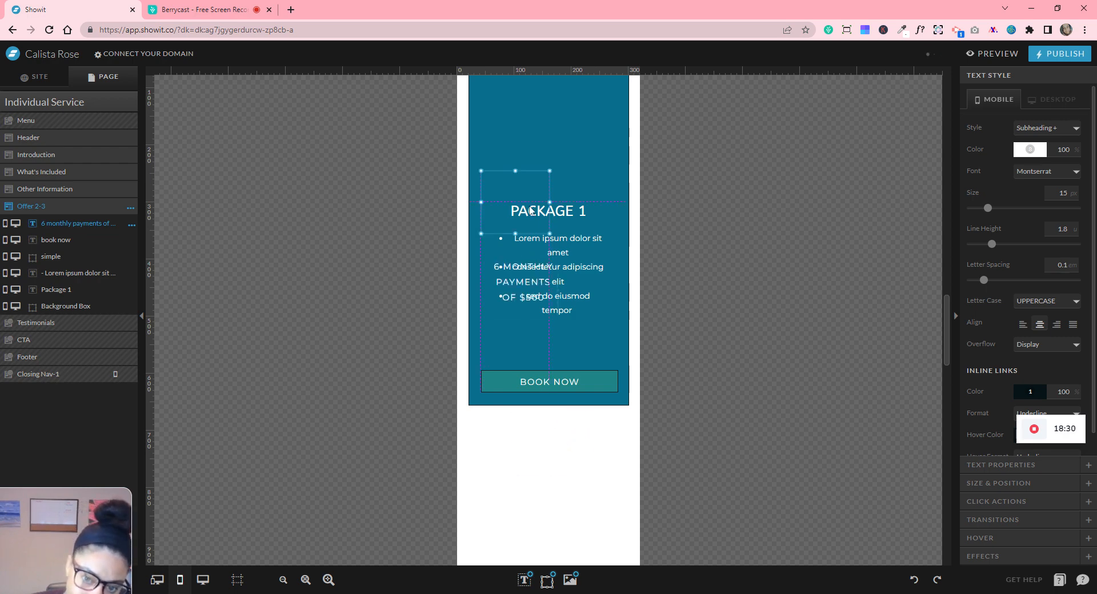
- Move the "Package 1" heading up near the upper edge of the blue box
scroll(606, 359, "up", 3)
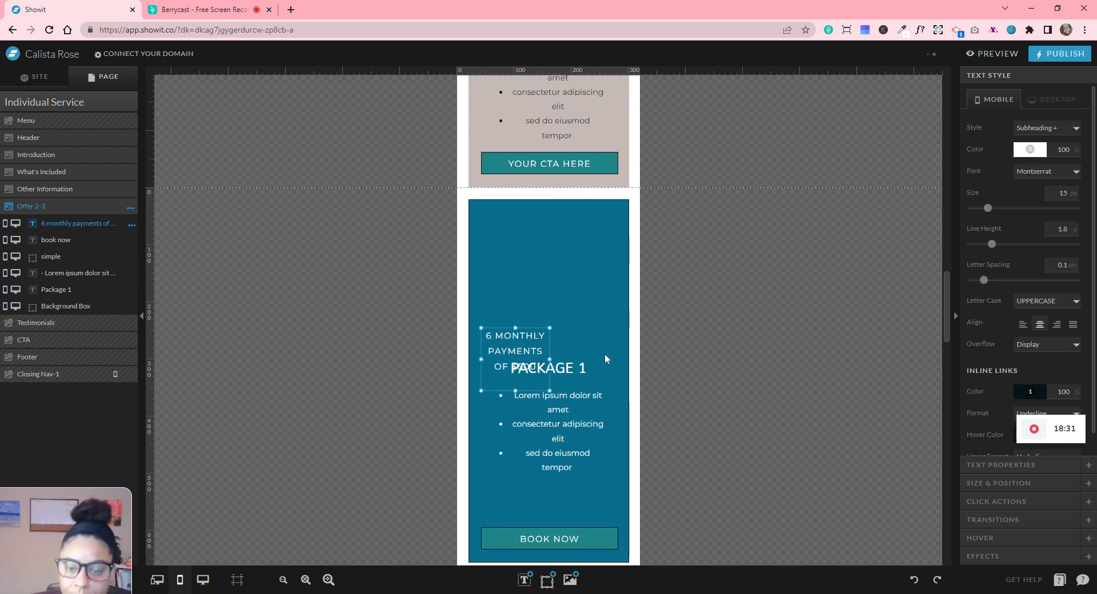
left_click(570, 369)
left_click_drag(555, 229, 563, 243)
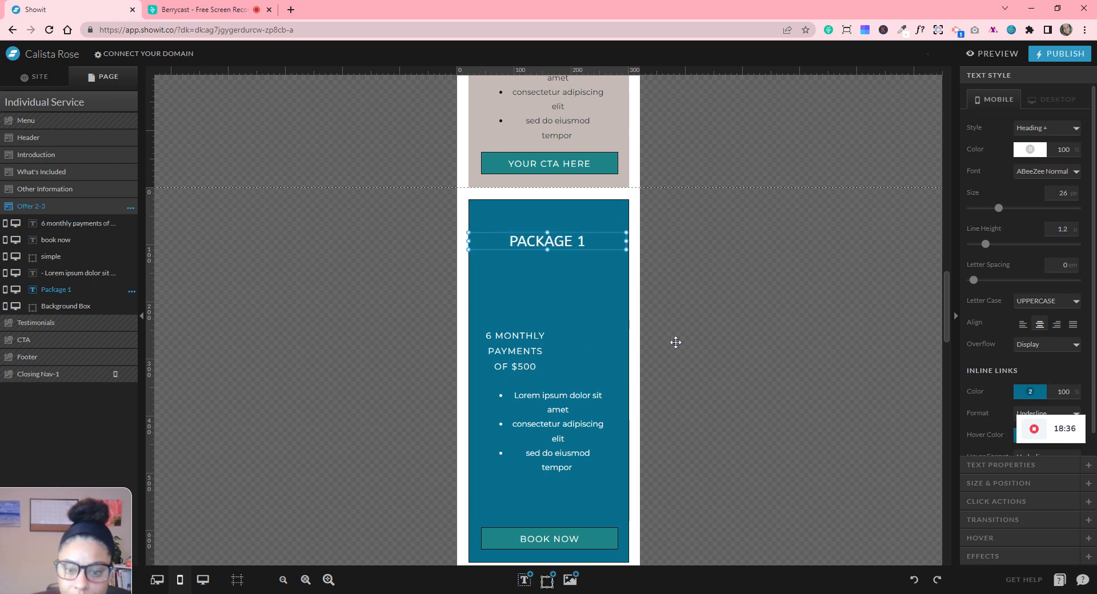
- Widen the "6 monthly payments of $500" text box to match the width of the Book Now button
left_click(524, 350)
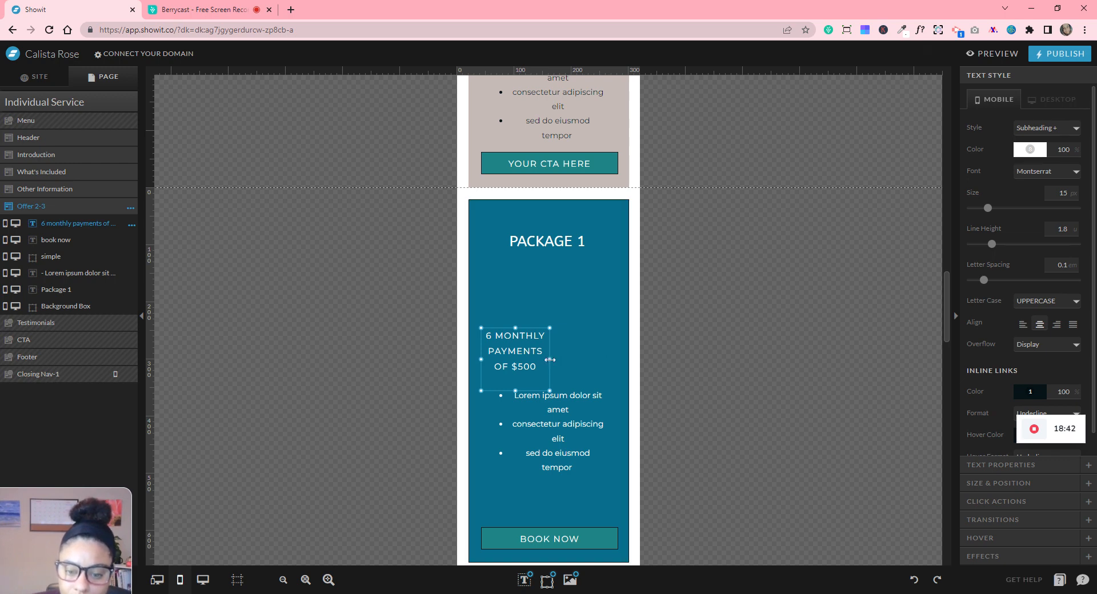
left_click(736, 378)
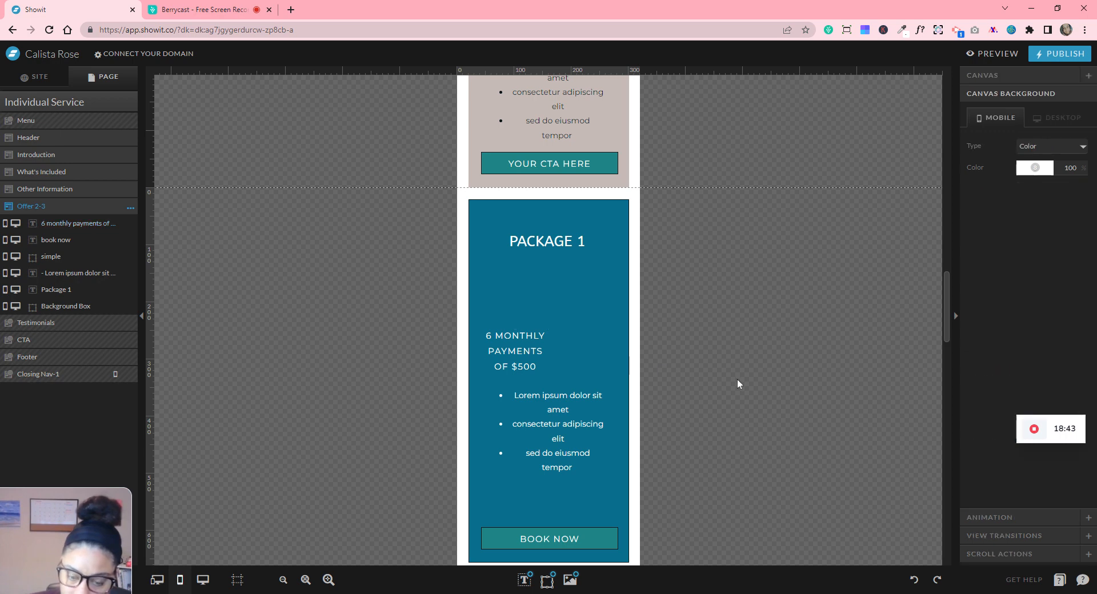
left_click(484, 355)
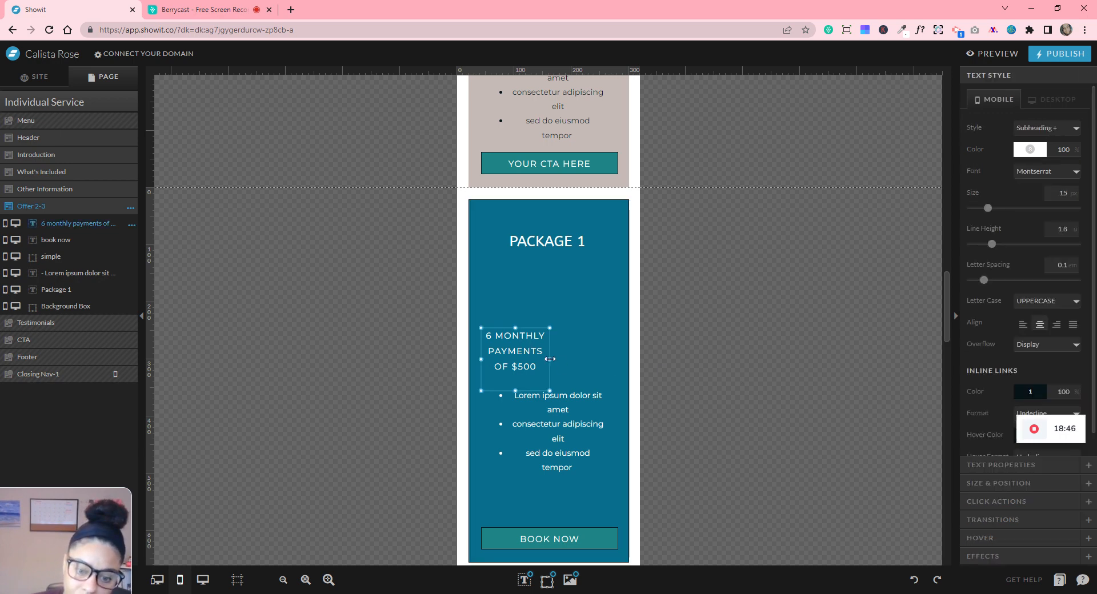
left_click_drag(549, 359, 619, 359)
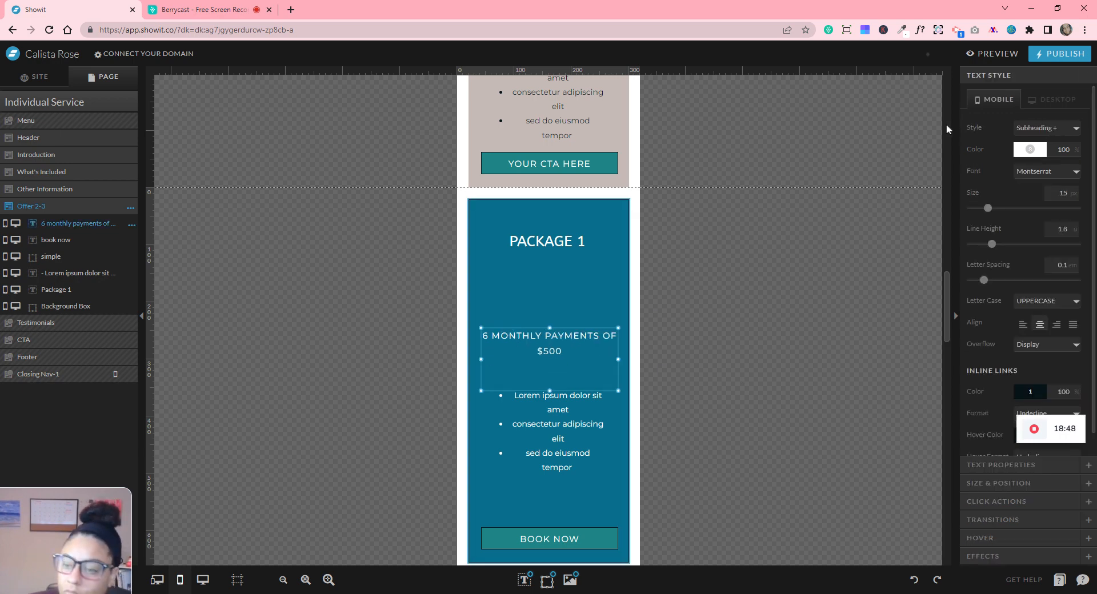
- Set the payment text's size to 12 px and shorten its text box to the height of one line
left_click(1072, 195)
left_click(1072, 196)
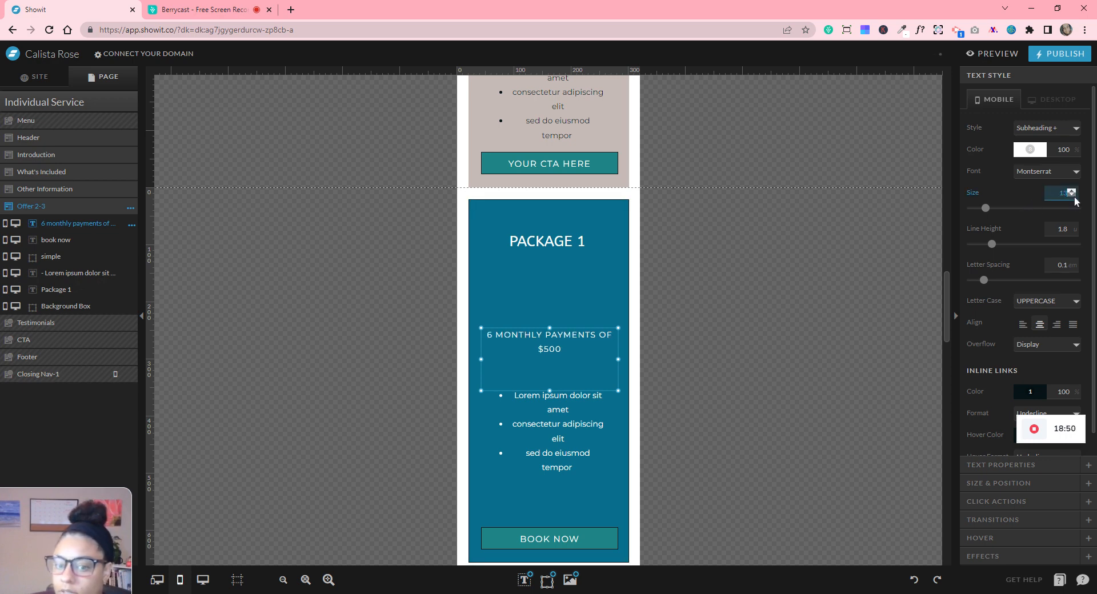
left_click(1072, 195)
left_click(1072, 196)
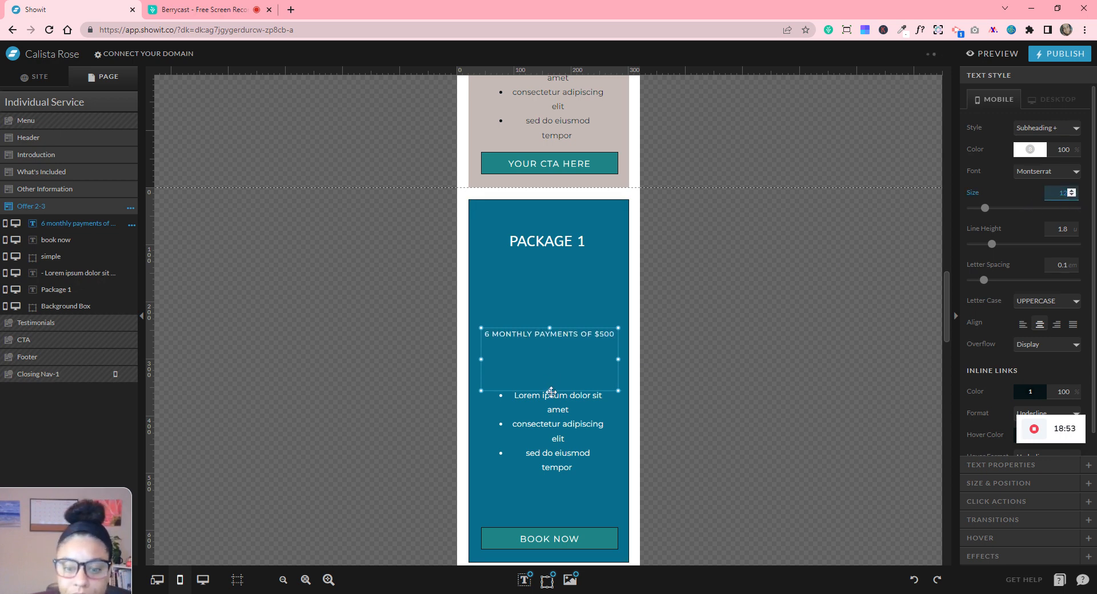
left_click_drag(550, 392, 558, 348)
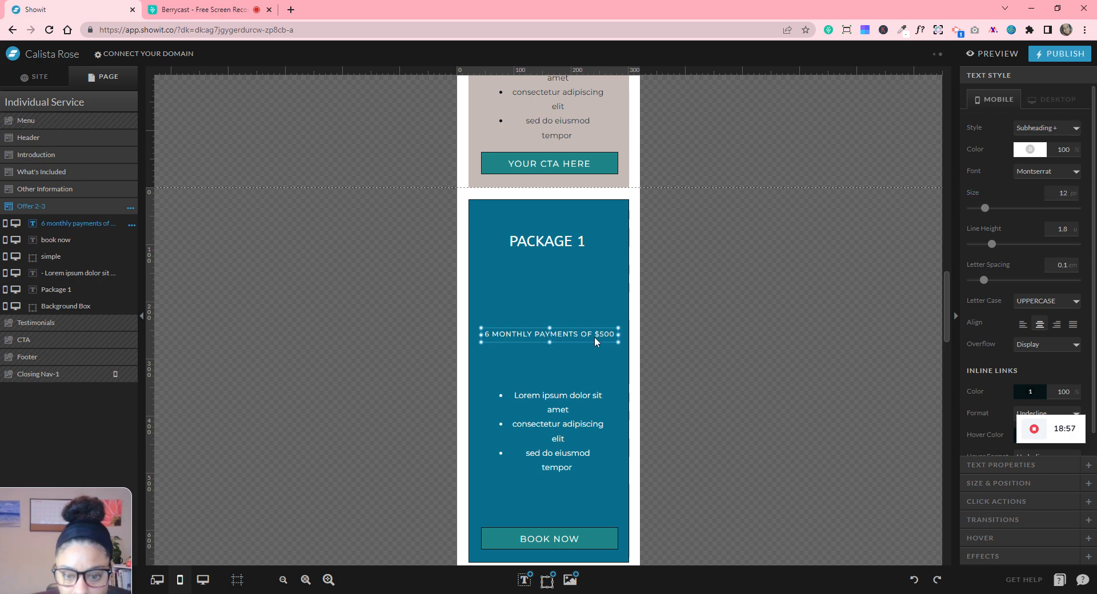
- Move the payment text directly beneath the "Package 1" heading, centered on it
left_click(594, 339)
left_click(578, 336)
left_click_drag(571, 335, 566, 261)
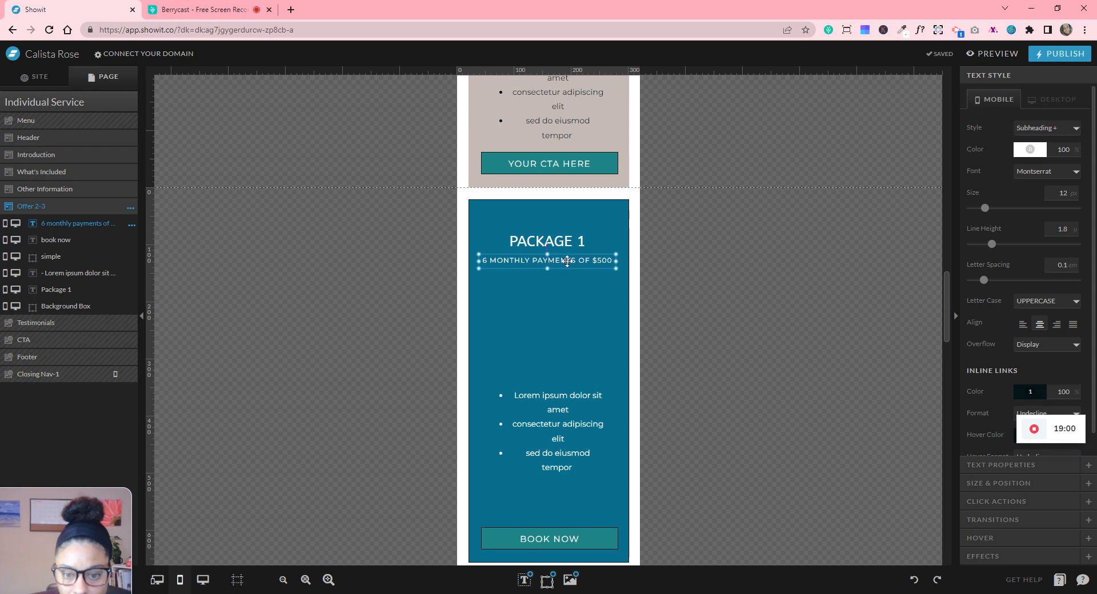
- Widen the bullet list's text box to fit each item on one line, shorten it, and left-align the list
left_click(609, 386)
left_click(607, 441)
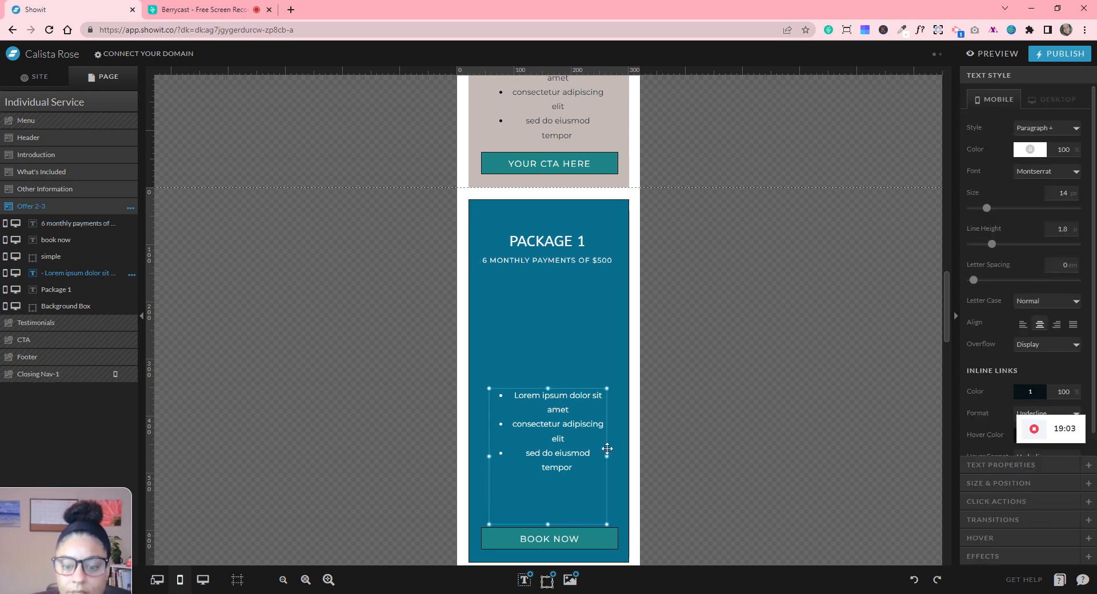
left_click_drag(607, 457, 652, 452)
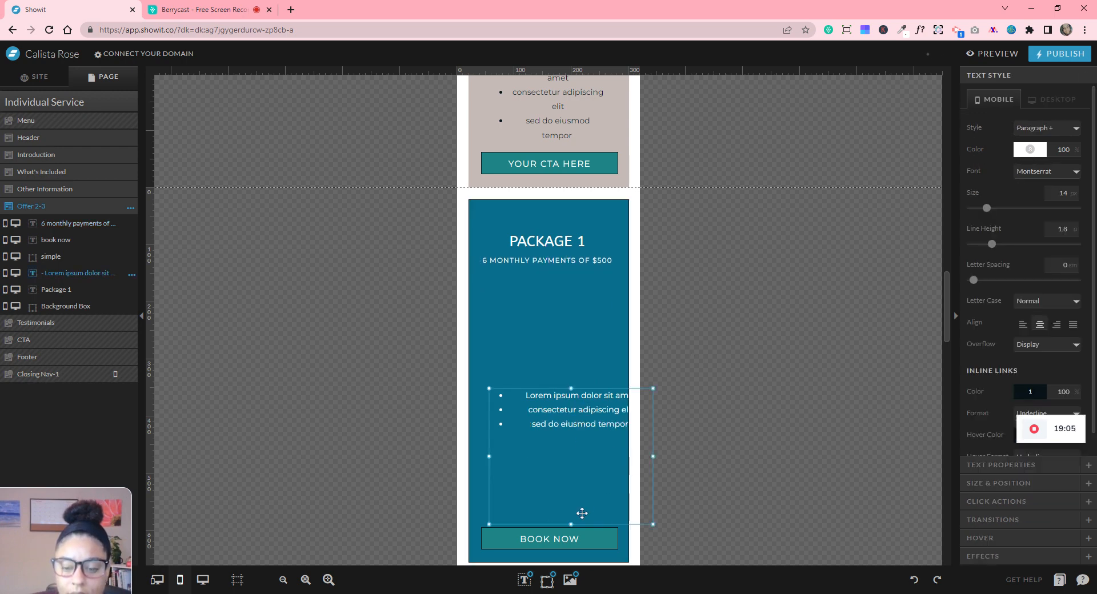
left_click_drag(567, 457, 566, 440)
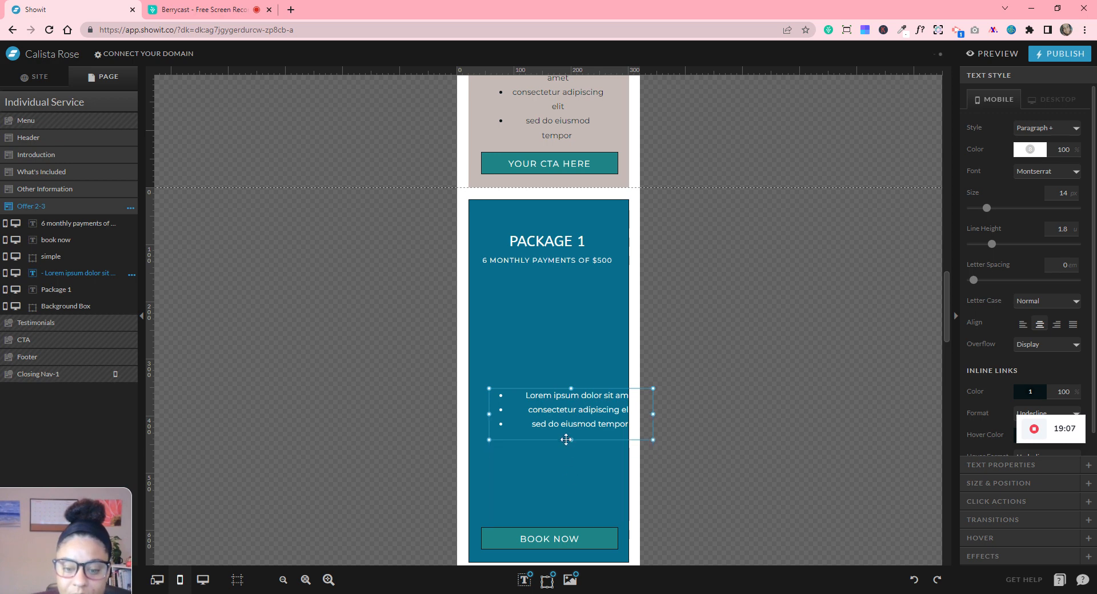
left_click(1023, 325)
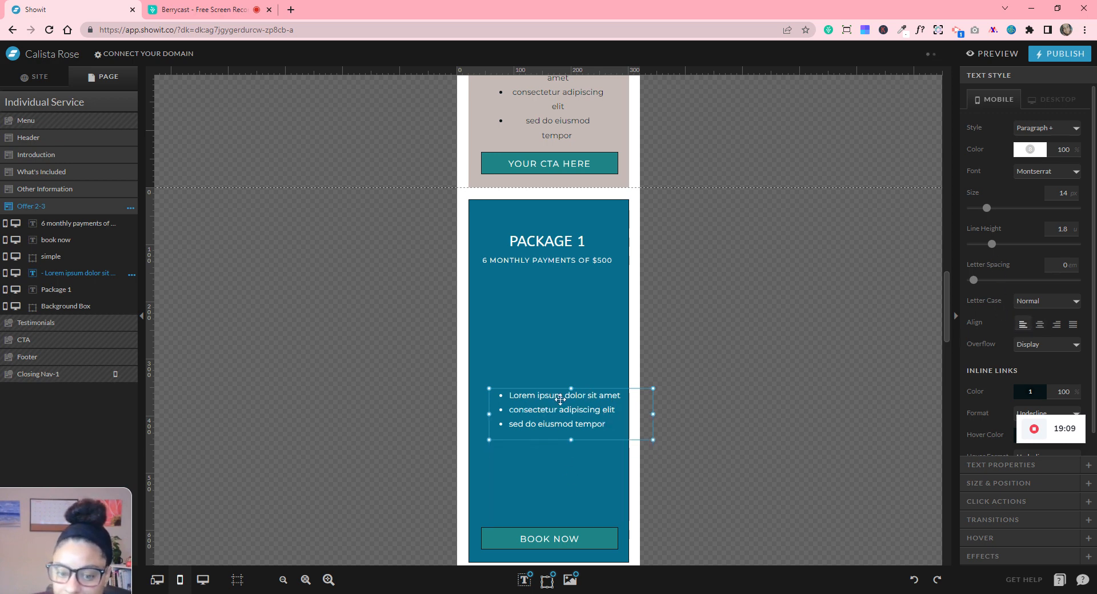
- Move the bullet list up beneath the payment text and fit its text box within the blue box
left_click_drag(559, 399, 539, 293)
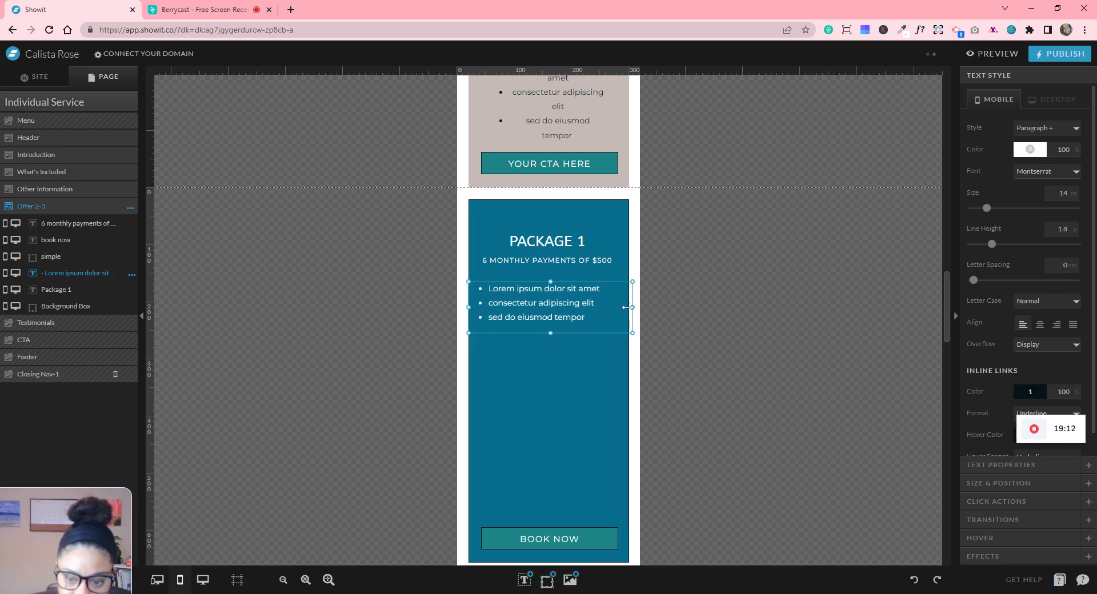
left_click_drag(627, 307, 563, 300)
left_click(668, 393)
- Move the Book Now button and its label together to just below the bullet list and center them horizontally on the canvas
scroll(667, 393, "down", 3)
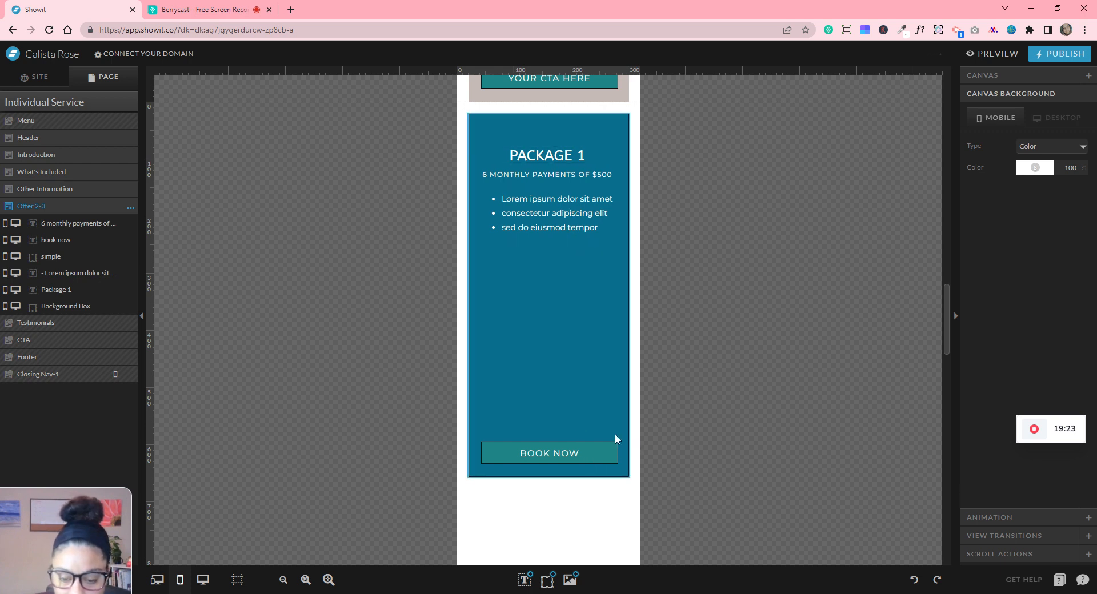
left_click(591, 451)
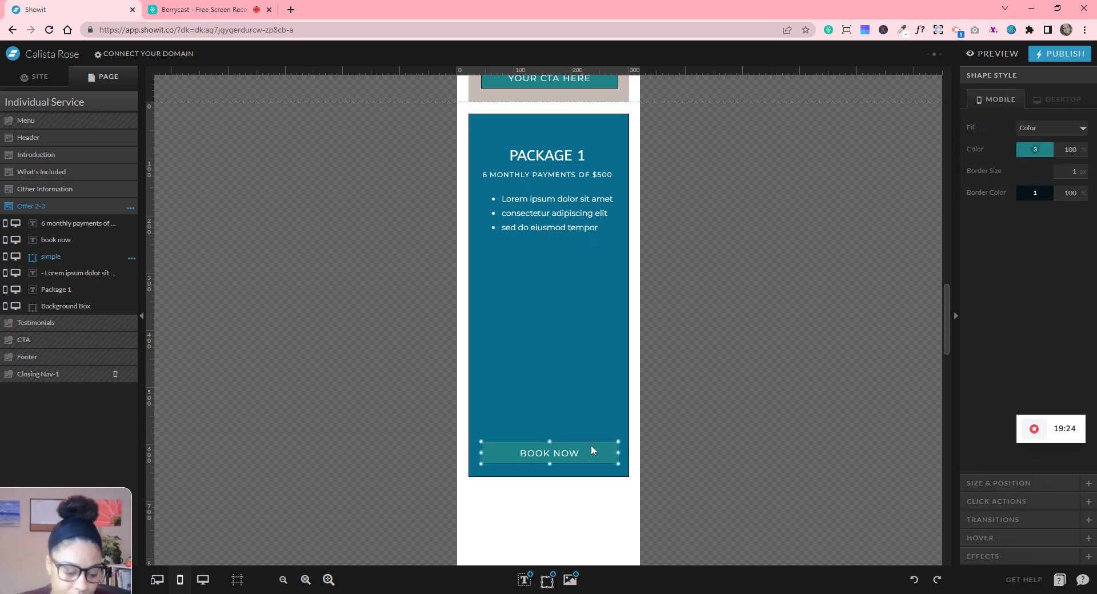
left_click(535, 454)
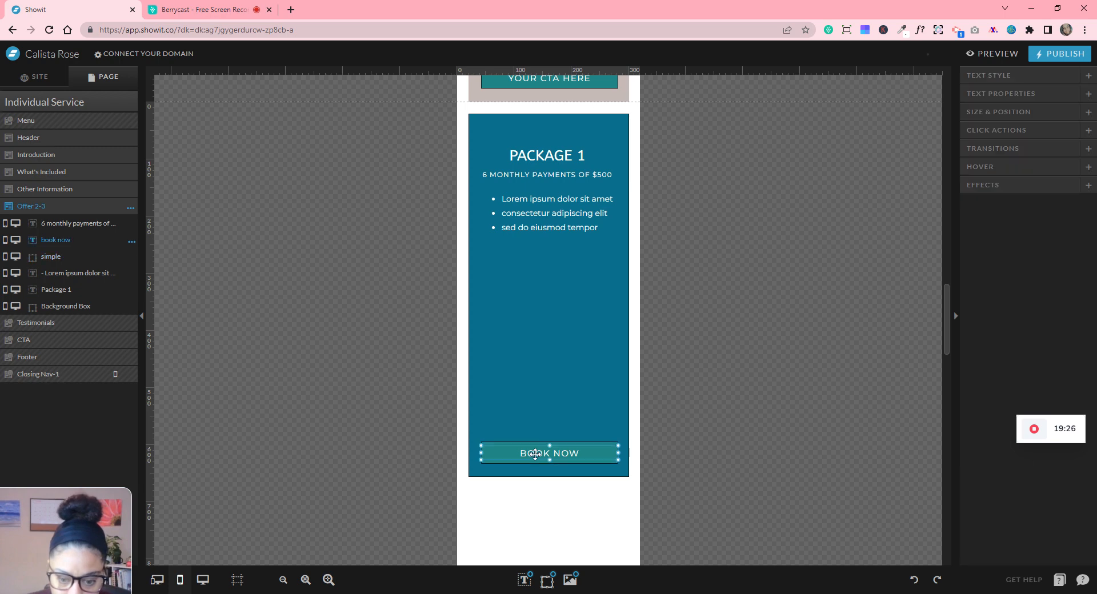
left_click(543, 453, "shift")
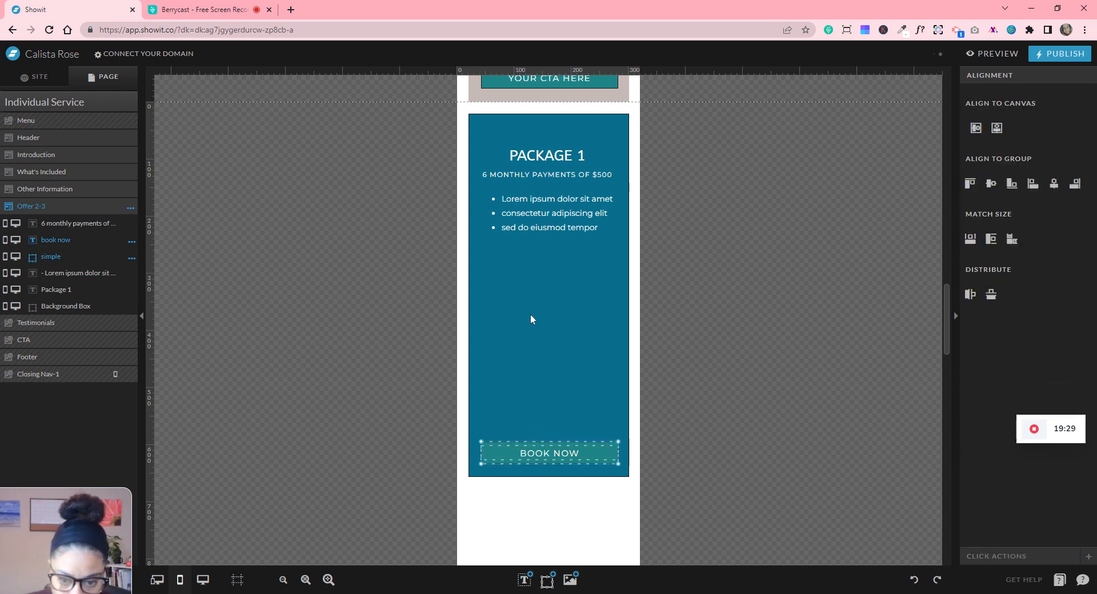
left_click_drag(541, 453, 541, 264)
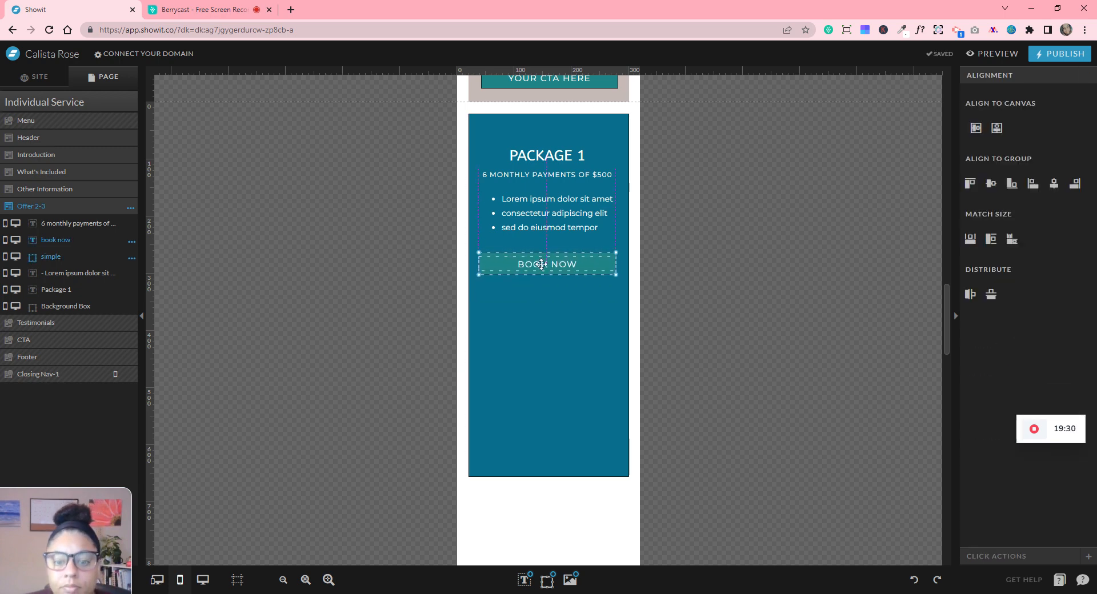
left_click(996, 129)
- Shorten the blue background box so that it ends a little below the Book Now button
left_click(563, 468)
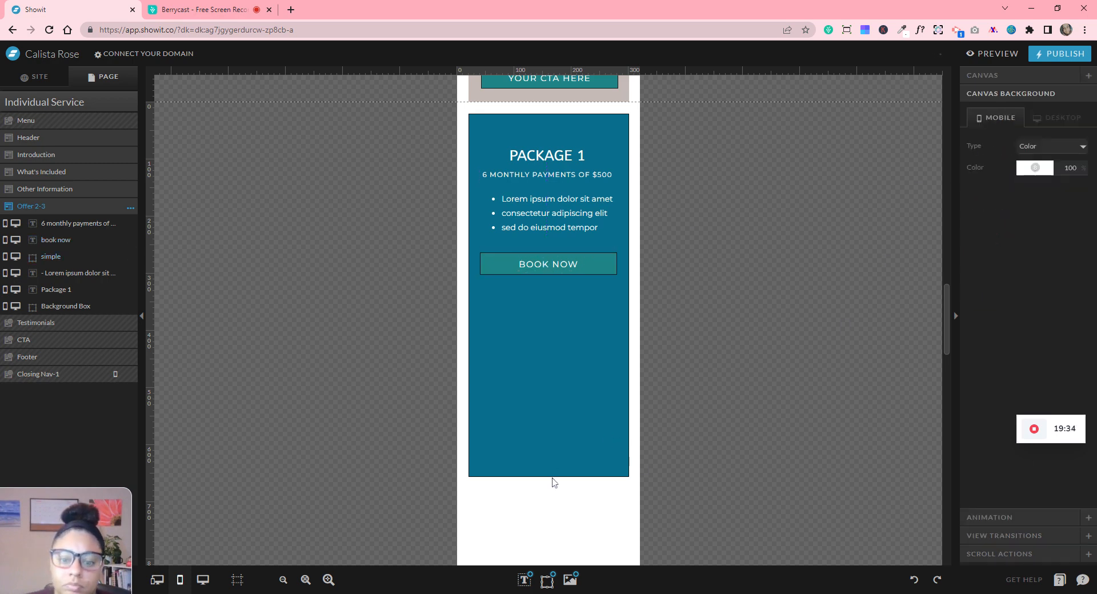
left_click_drag(548, 477, 554, 312)
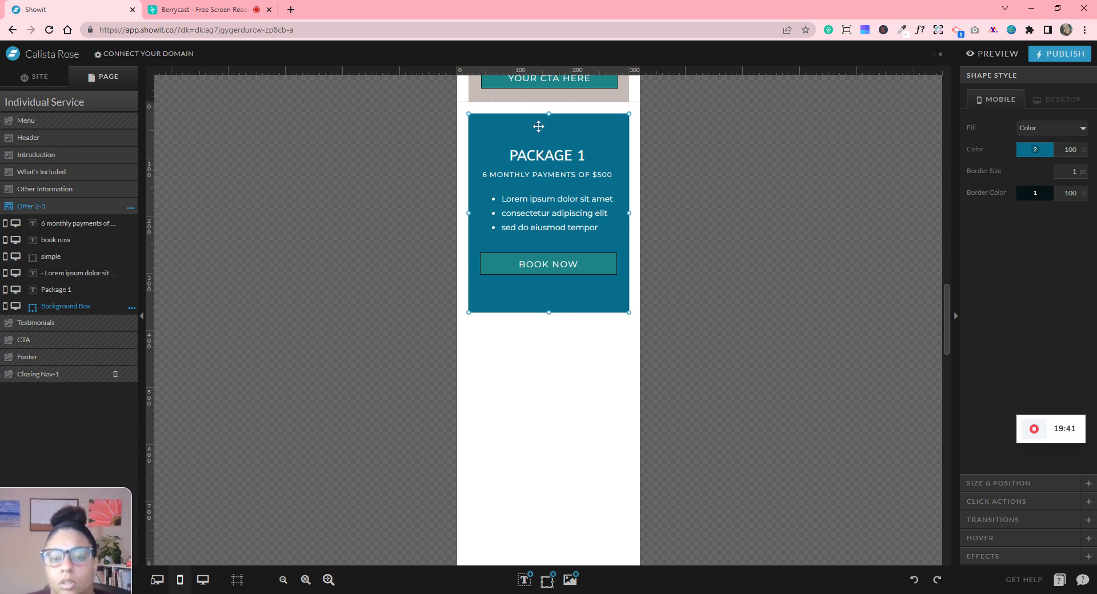
left_click(669, 366)
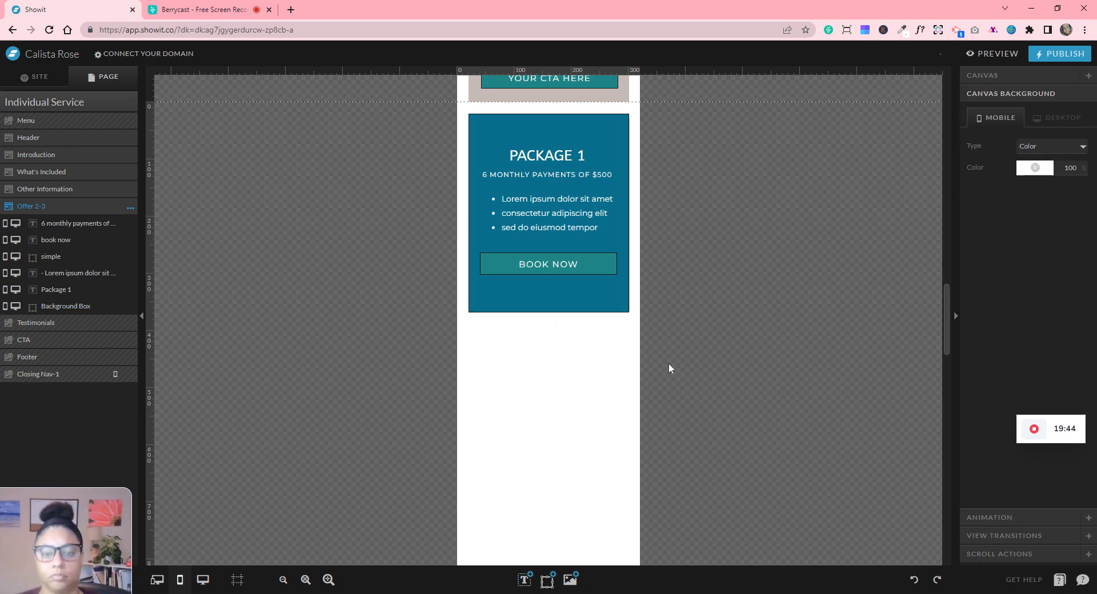
- In the desktop layout, duplicate the whole Package 1 card and place the copy beside the original at the same height
scroll(701, 315, "up", 5)
scroll(713, 314, "down", 1)
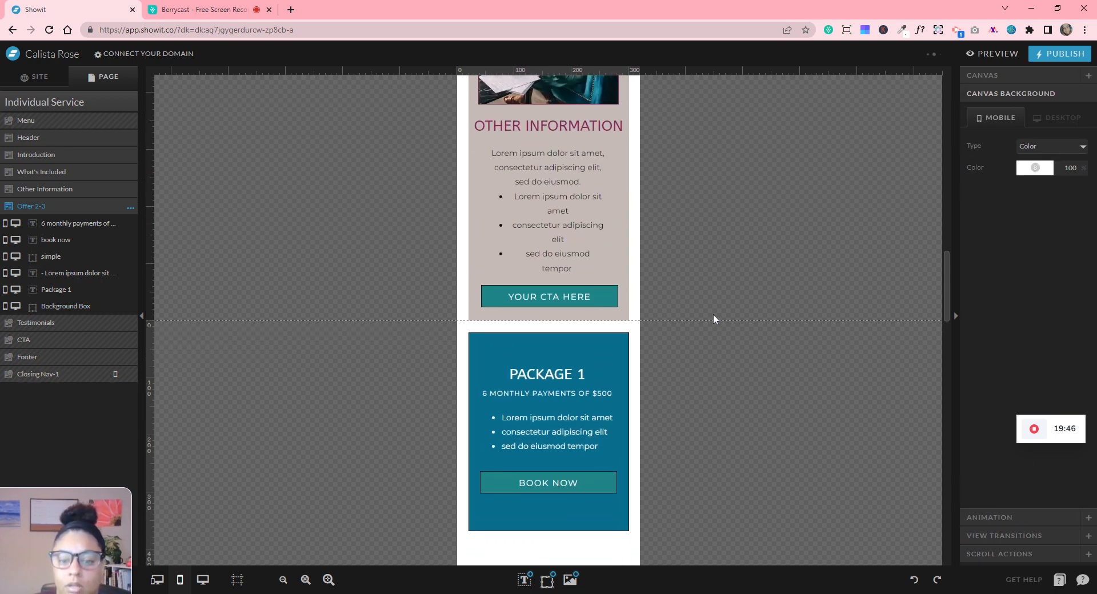
left_click(237, 580)
left_click(203, 580)
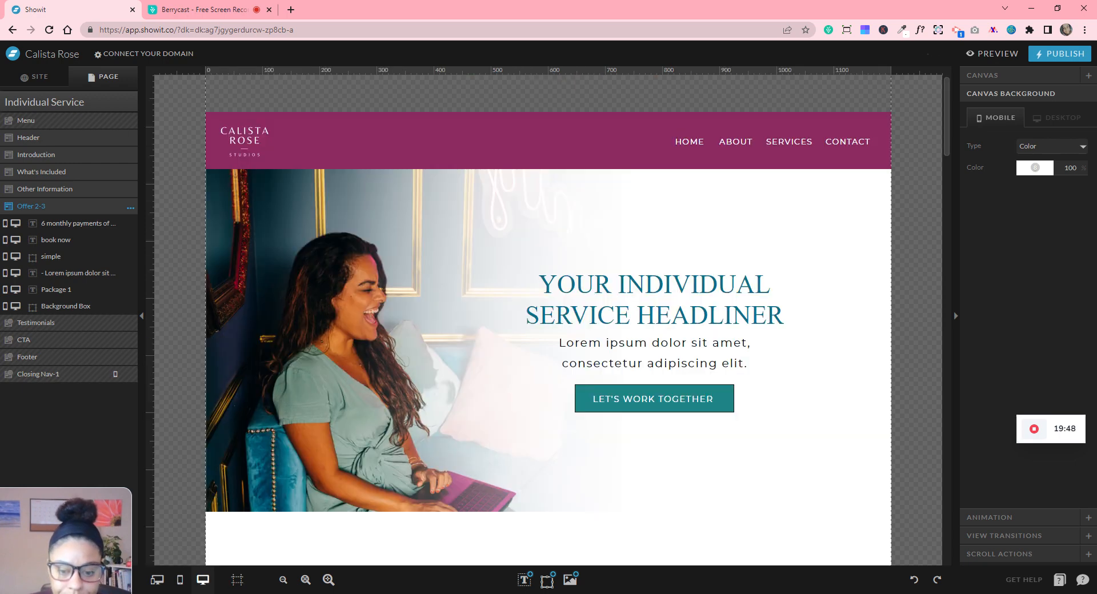
scroll(806, 458, "down", 8)
scroll(809, 461, "down", 15)
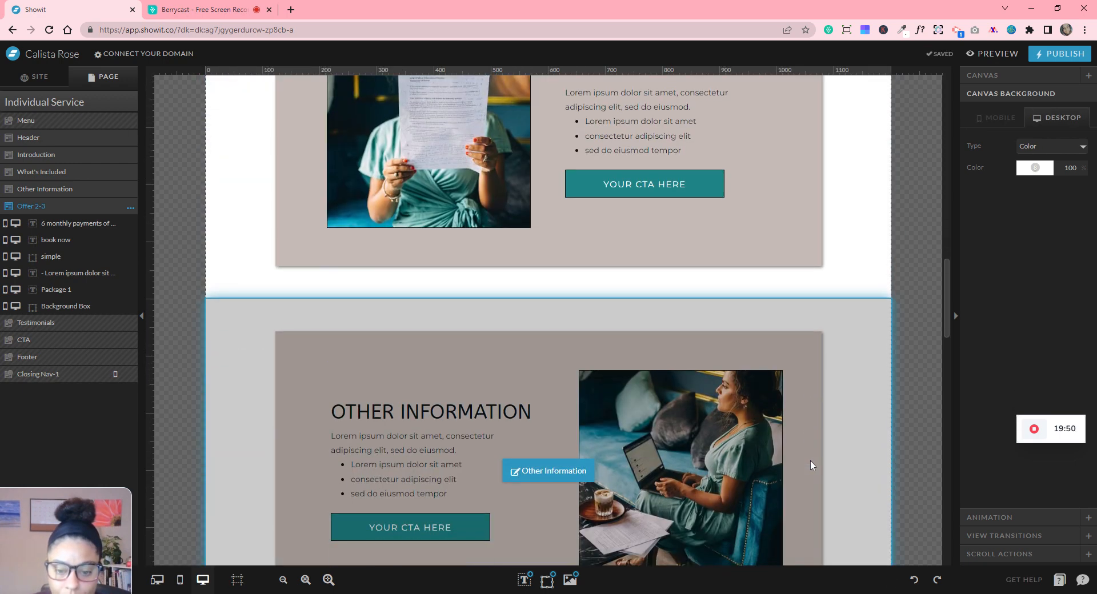
left_click_drag(223, 151, 448, 382)
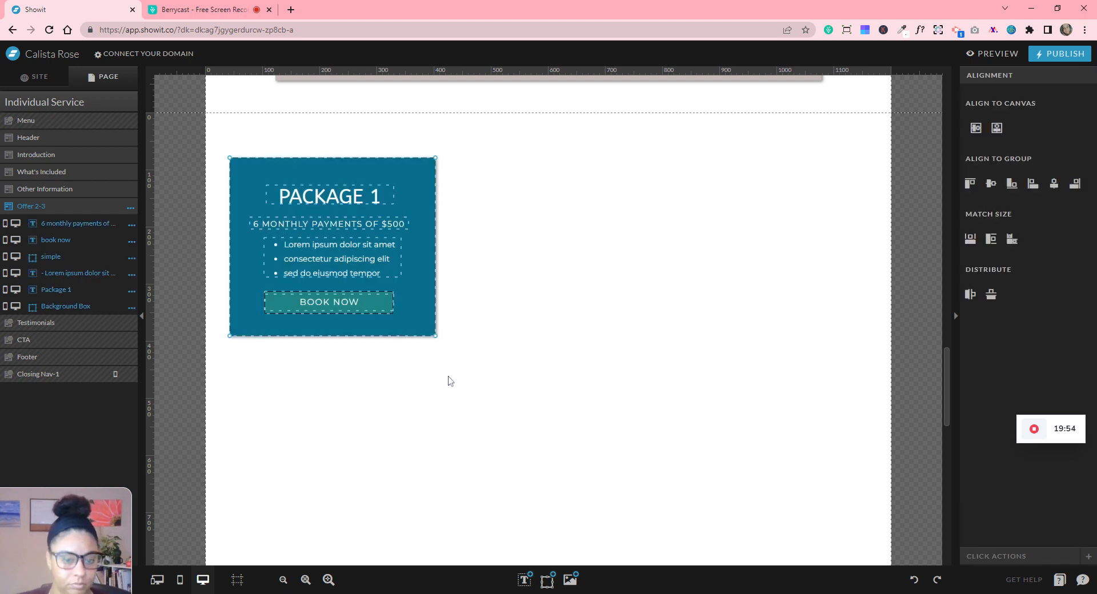
key("ctrl+d")
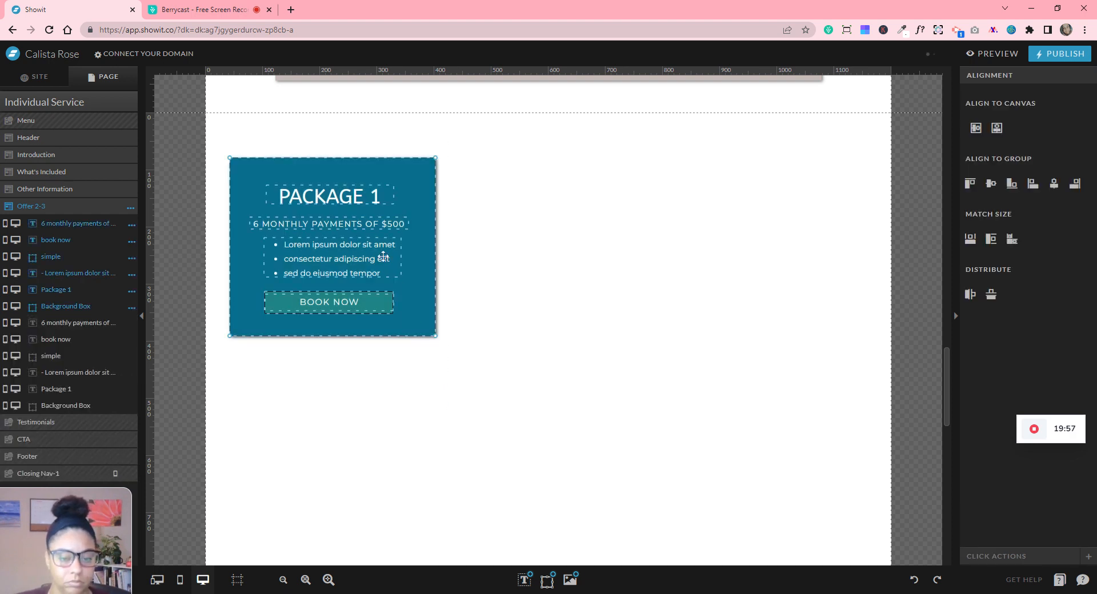
left_click_drag(451, 226, 602, 221)
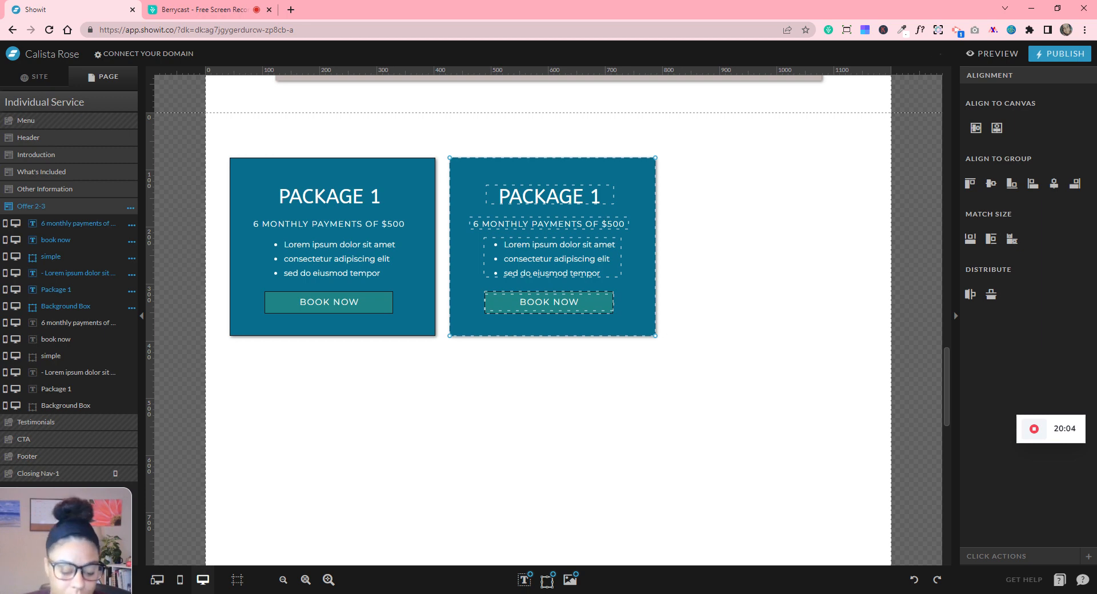
- Duplicate the second package card and place the copy beside it as a third card in the same row
key("ctrl+d")
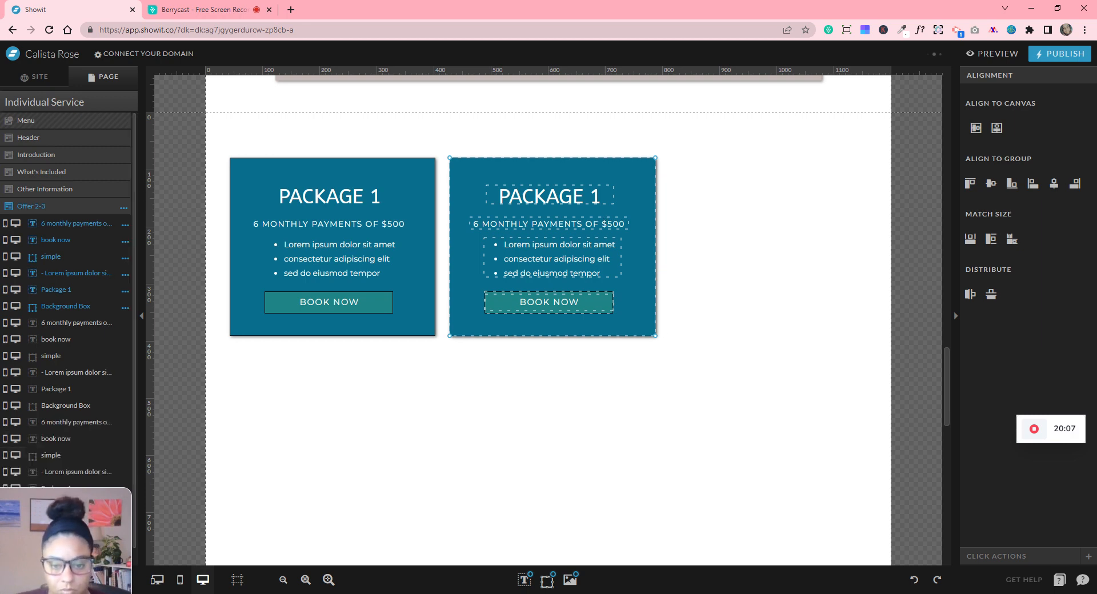
left_click_drag(654, 254, 719, 287)
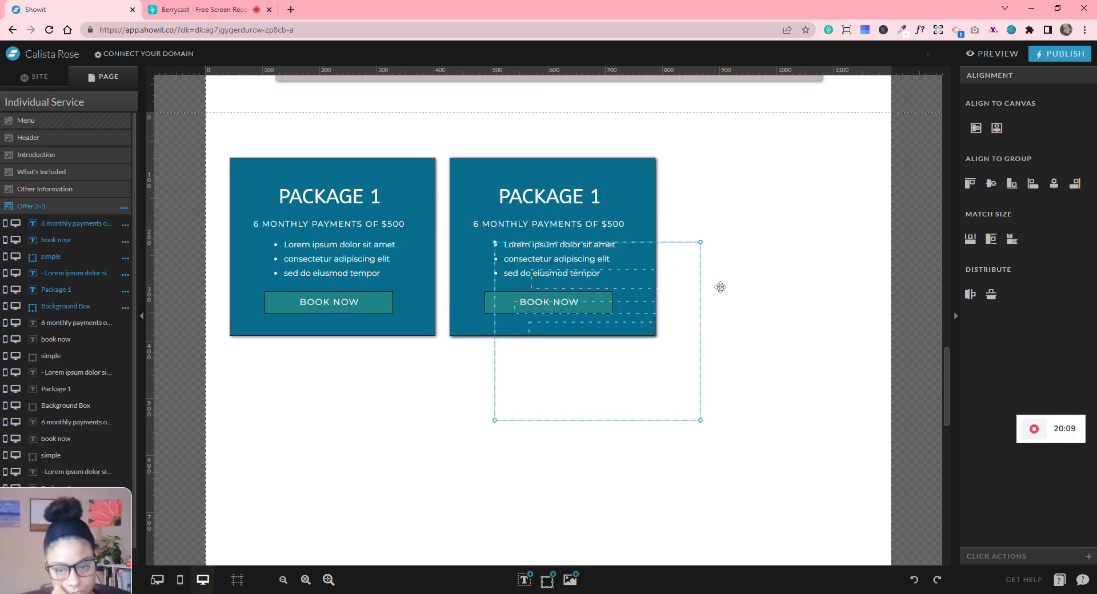
left_click_drag(815, 230, 831, 169)
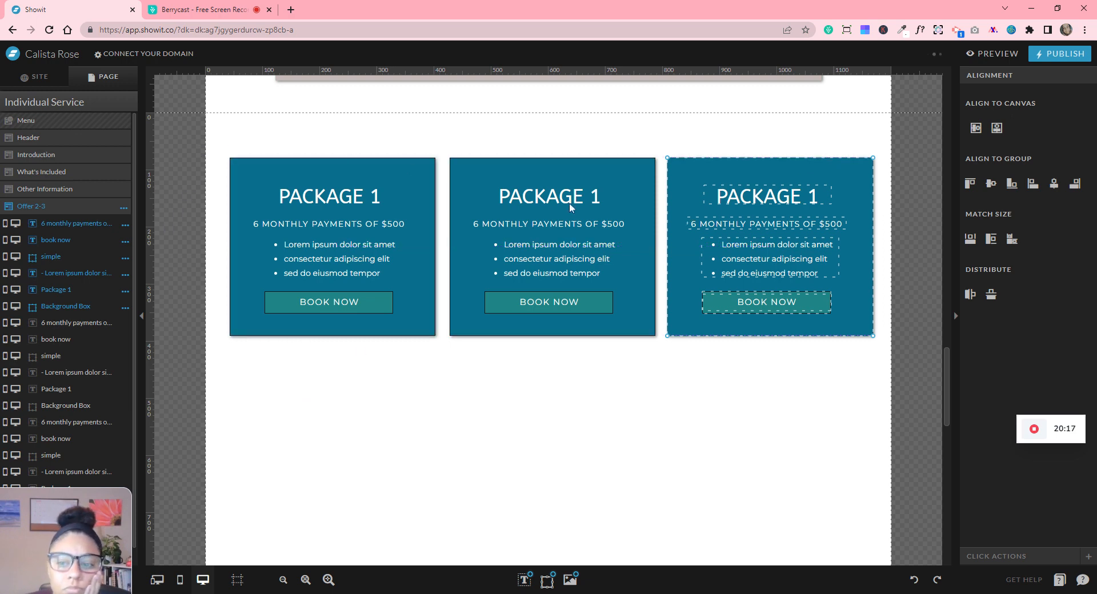
- Center the row of three package cards horizontally as a group on the desktop canvas
left_click_drag(569, 204, 848, 366)
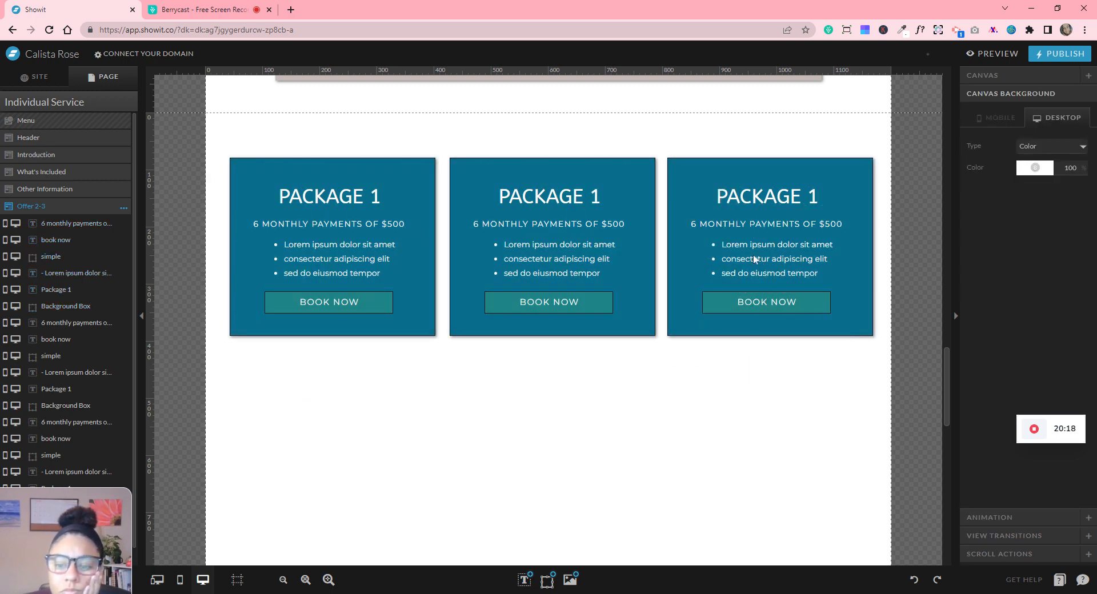
left_click(997, 128)
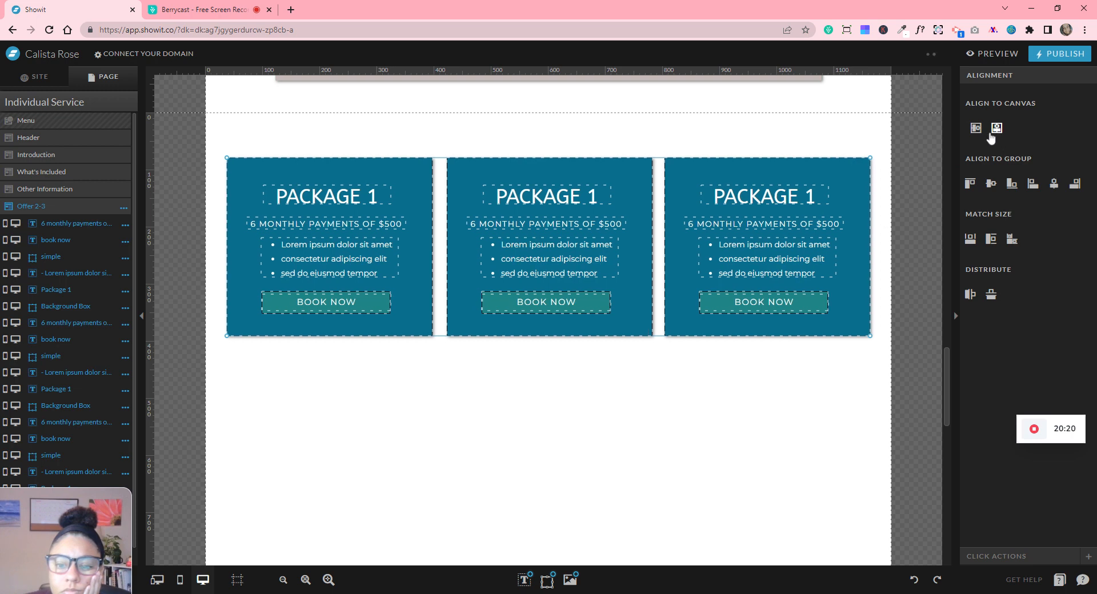
left_click(695, 403)
- Select the middle package card's elements, switch to the mobile layout, and shift them left until the card sticks out past the stacked cards
left_click_drag(456, 130, 600, 345)
left_click(179, 581)
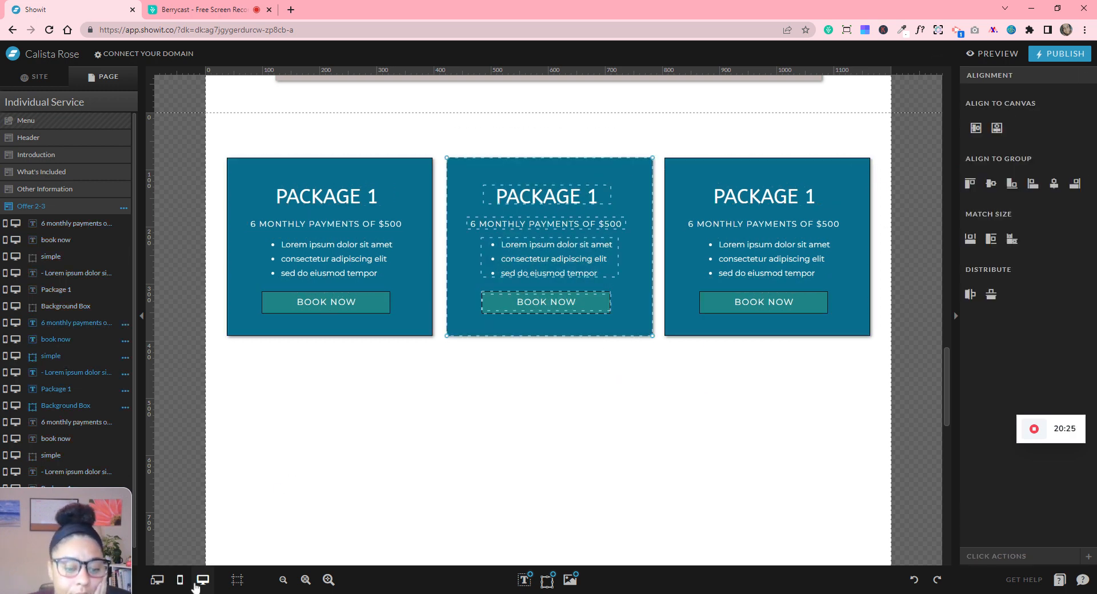
scroll(632, 374, "down", 20)
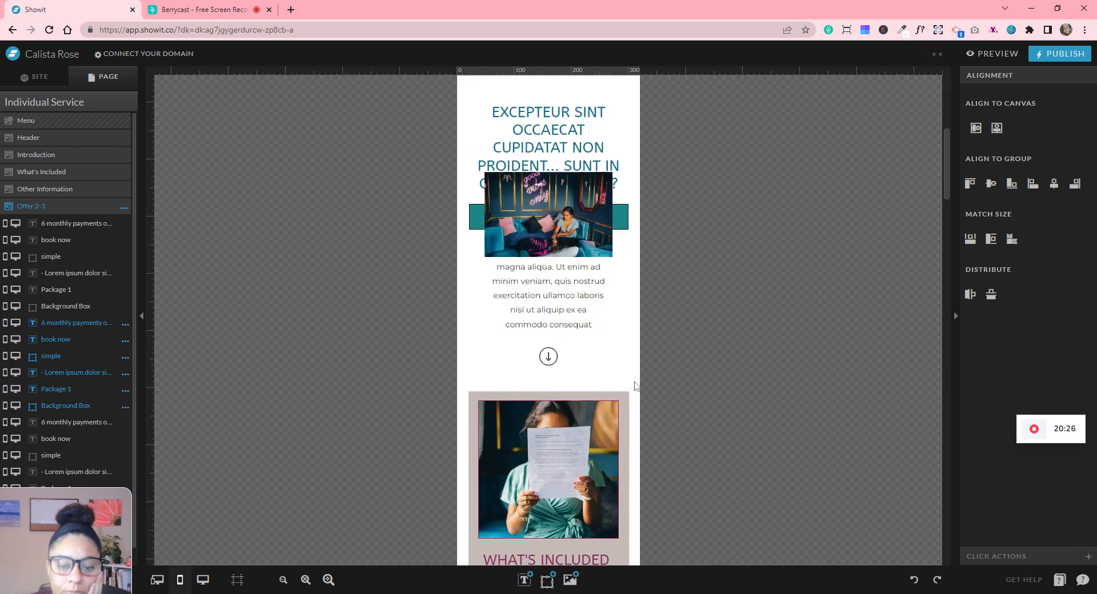
scroll(636, 387, "down", 3)
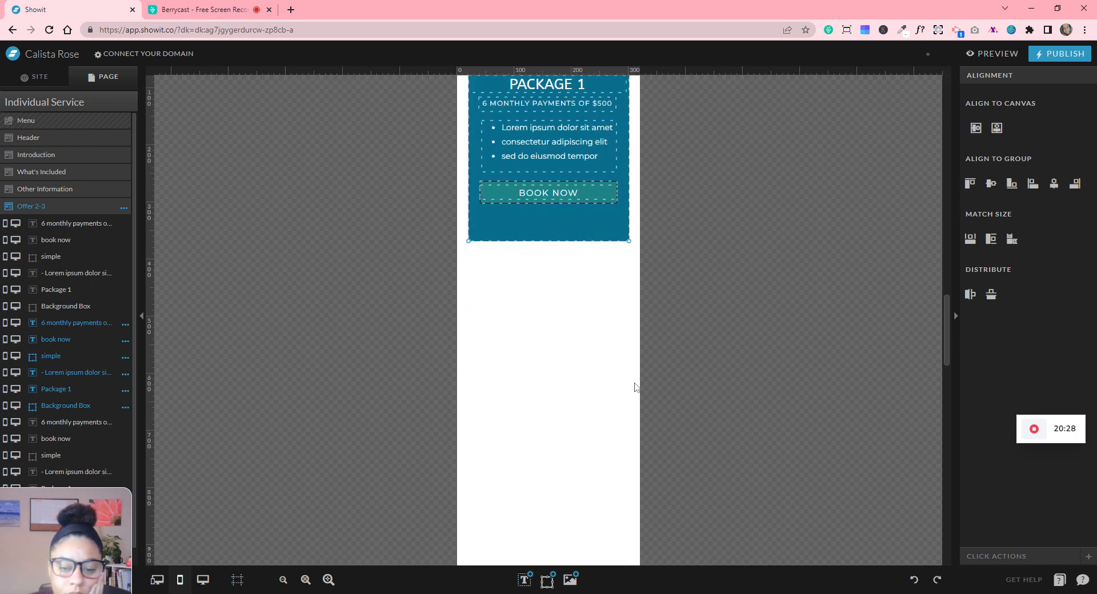
scroll(569, 201, "up", 2)
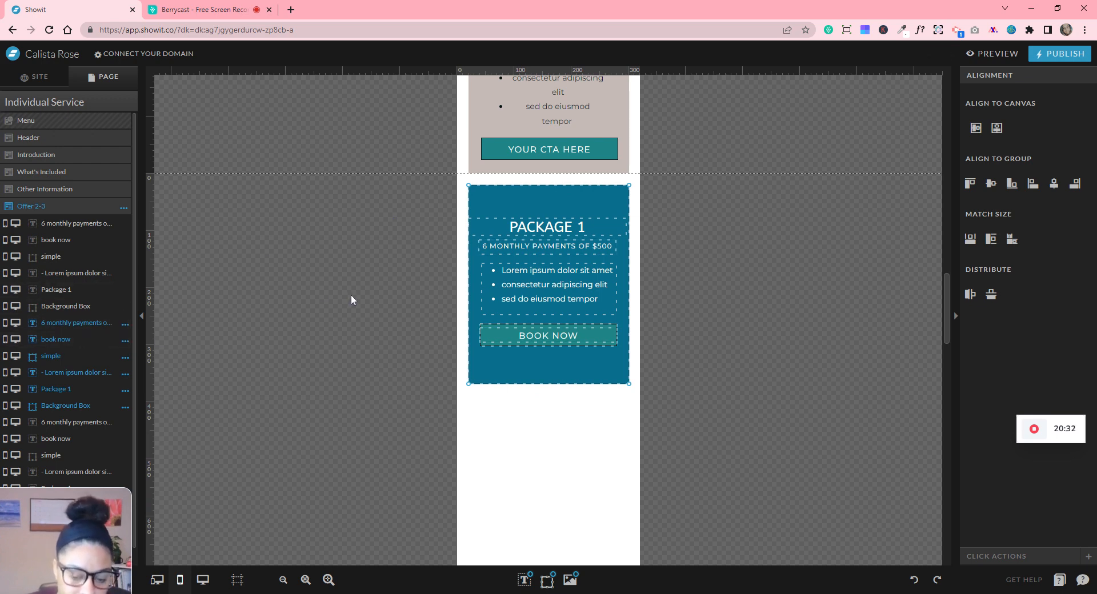
key("shift+Left")
key("shift+Left")
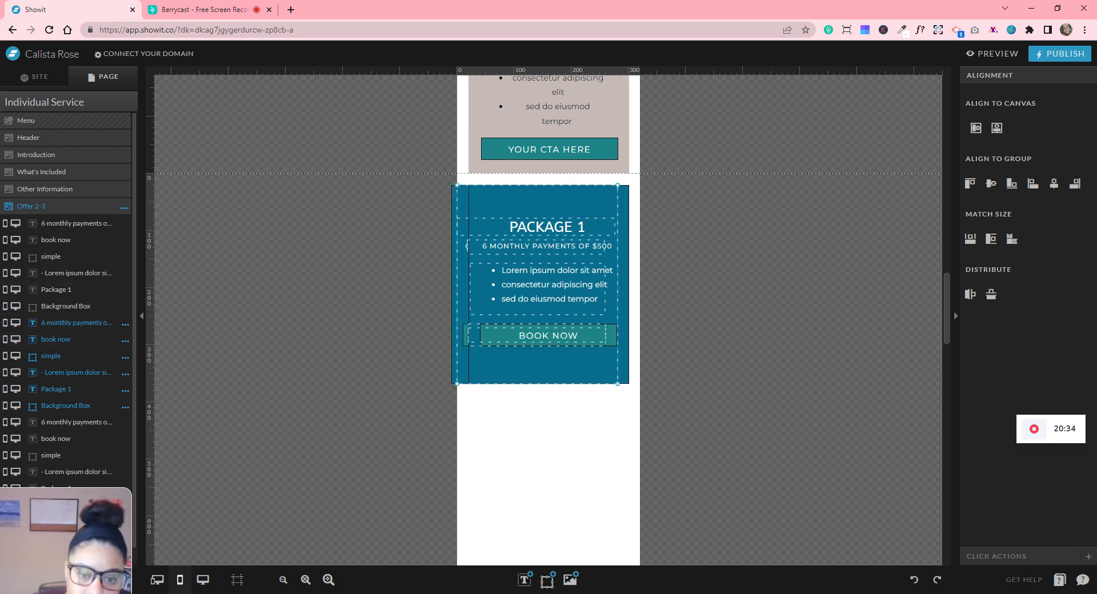
key("shift+Left")
key("shift+Left")
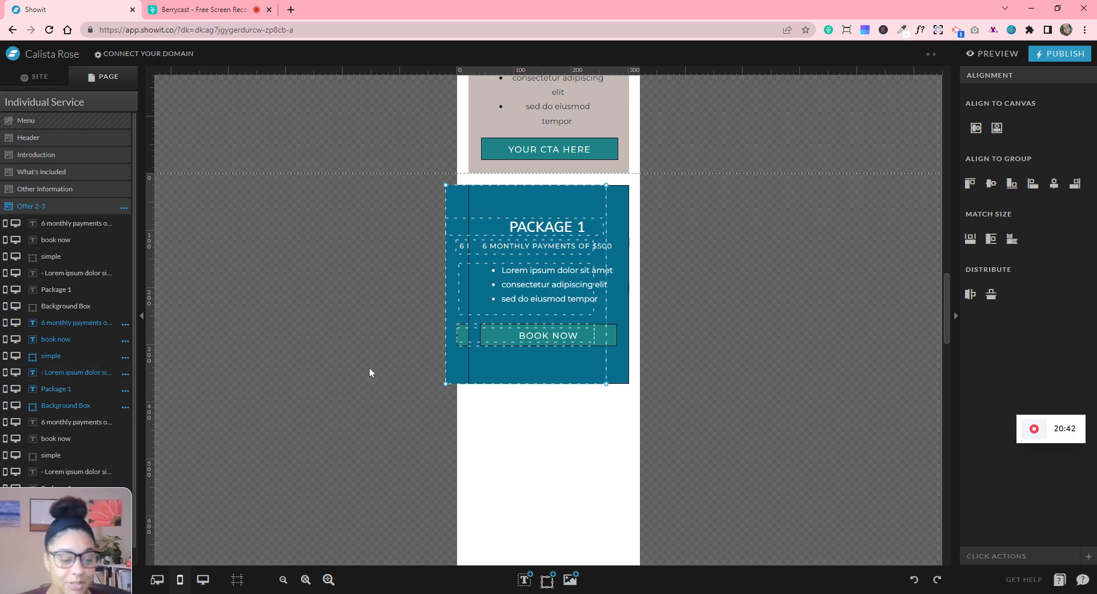
key("shift+Left")
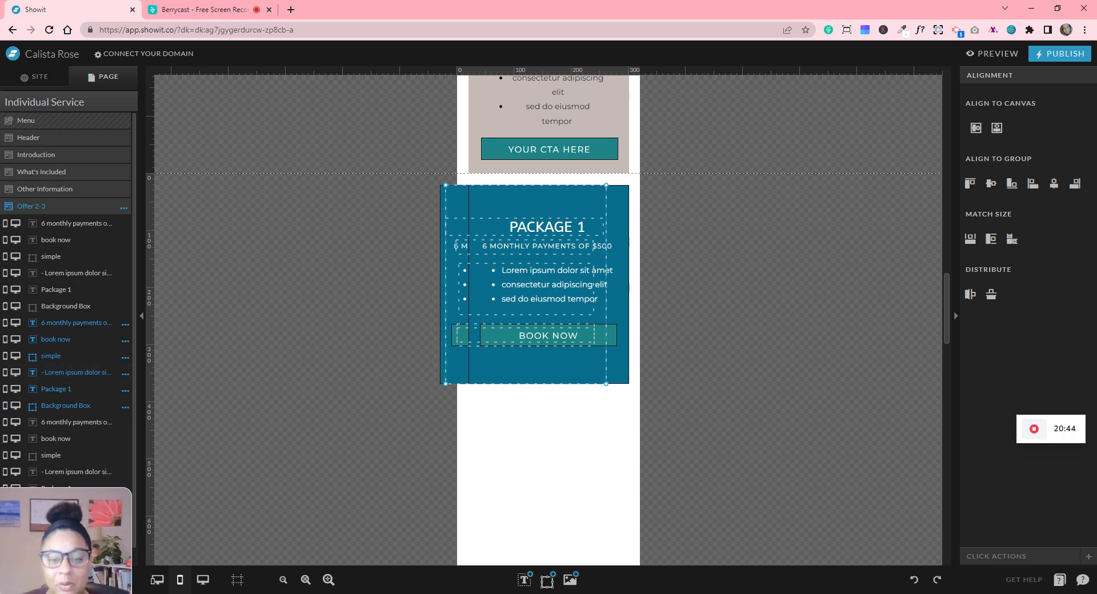
key("shift+Left")
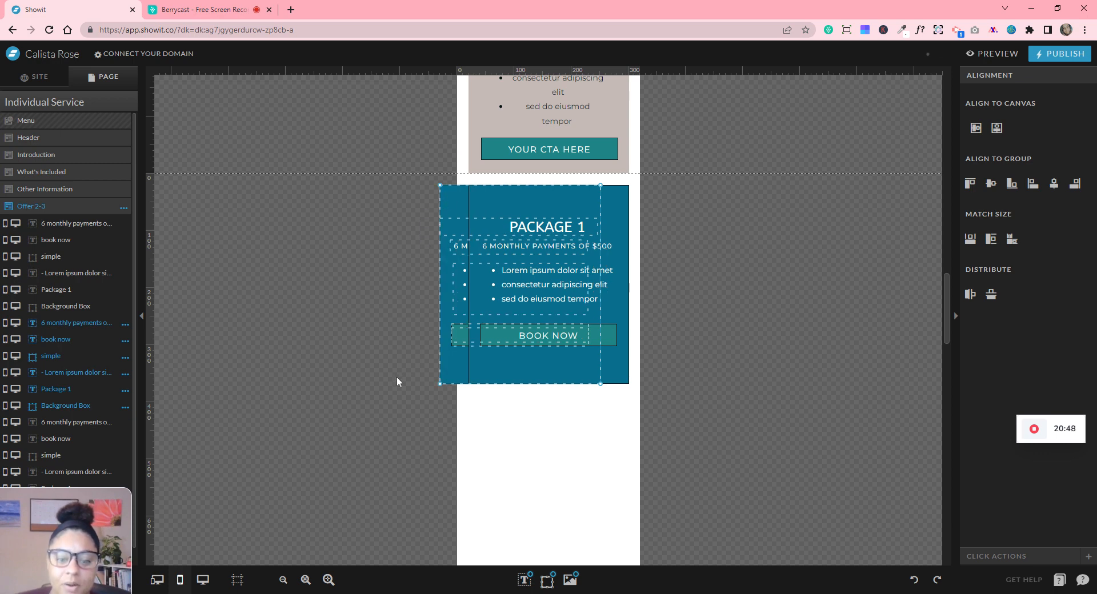
key("shift+Left")
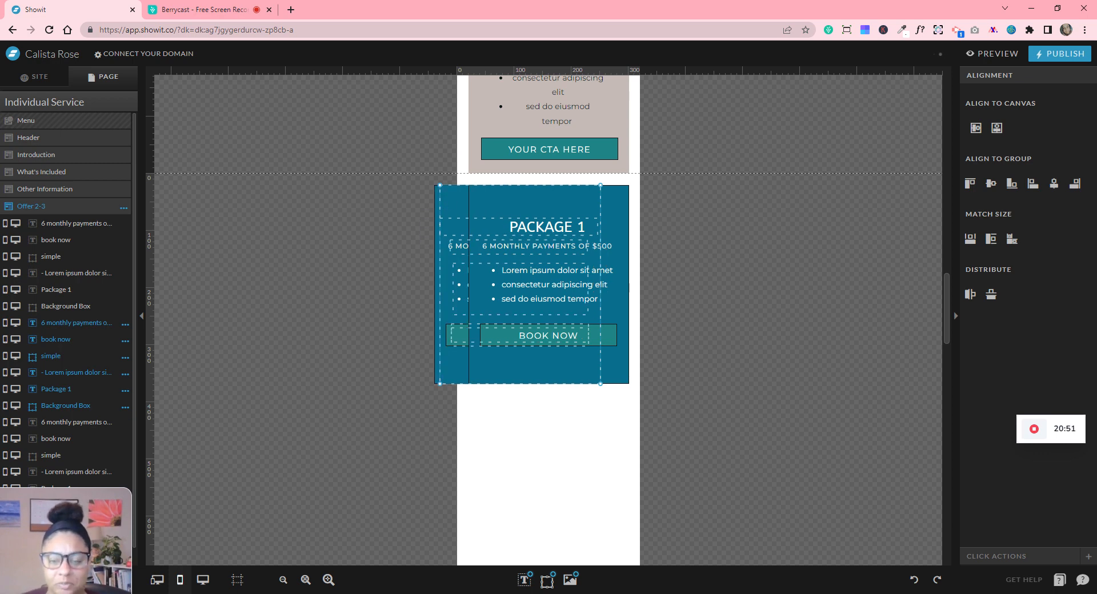
key("shift+Left")
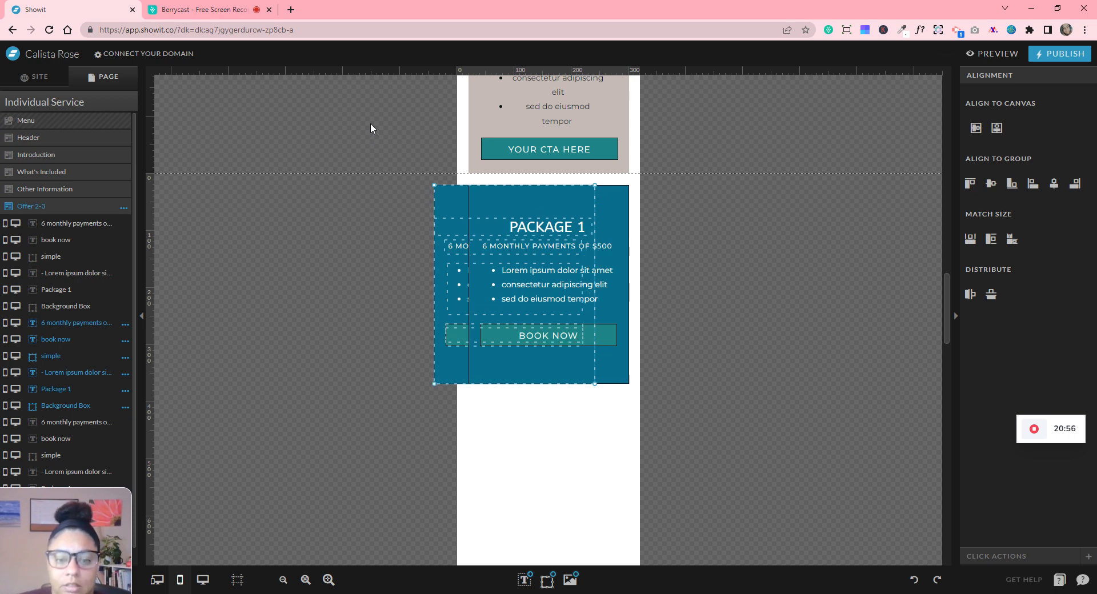
- Move the shifted package card to just below the first card and center it horizontally on the mobile canvas
left_click_drag(443, 193, 483, 411)
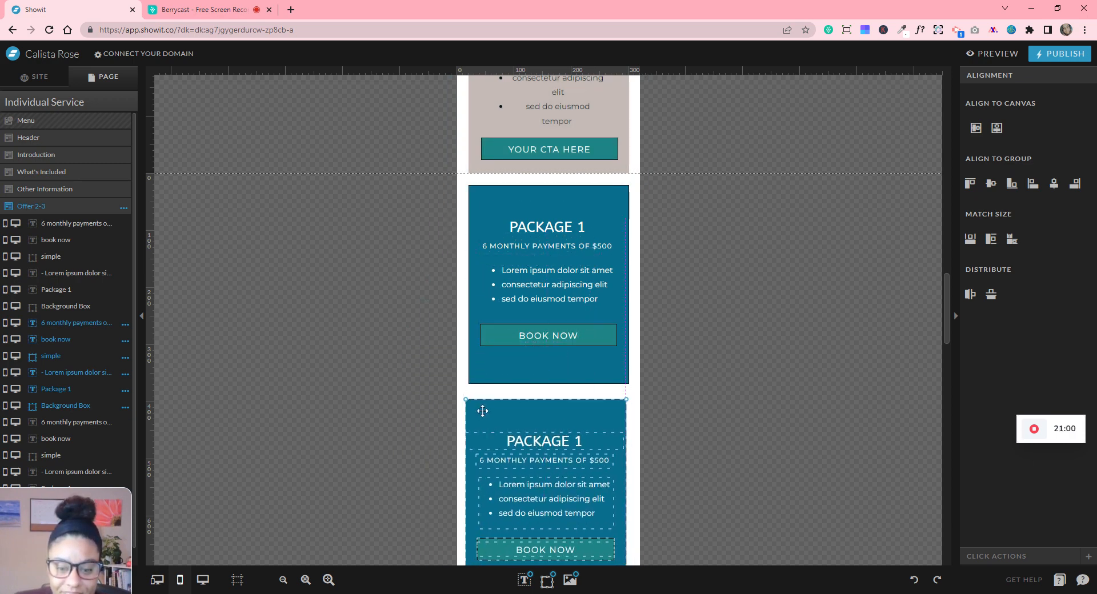
left_click(996, 128)
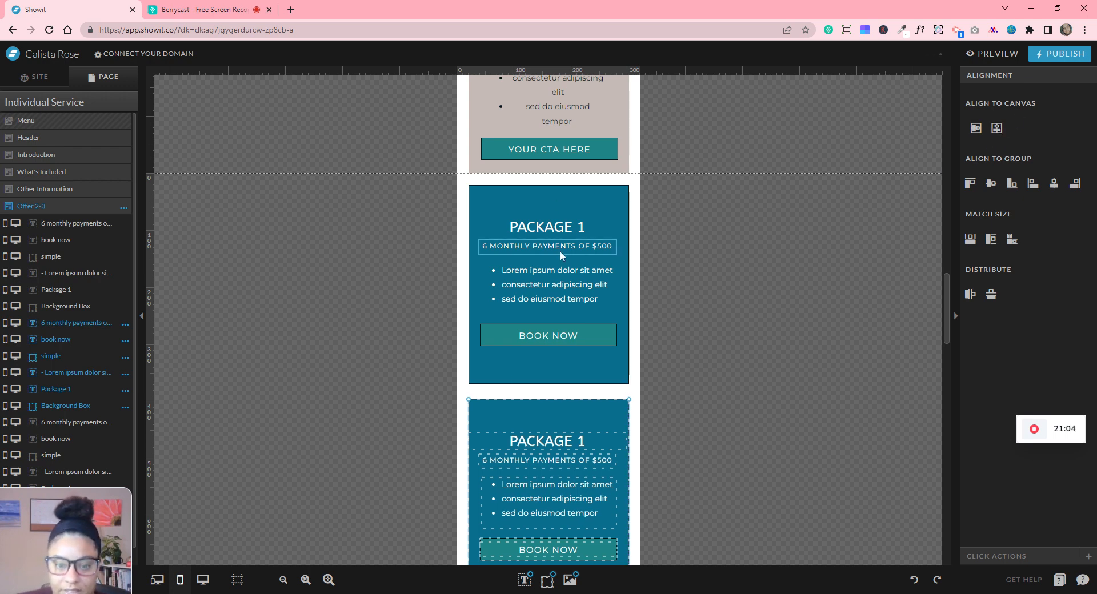
- Select the topmost package card's six layers, from Background Box to the payment text, and shift them left past the card stacked underneath
left_click(75, 307)
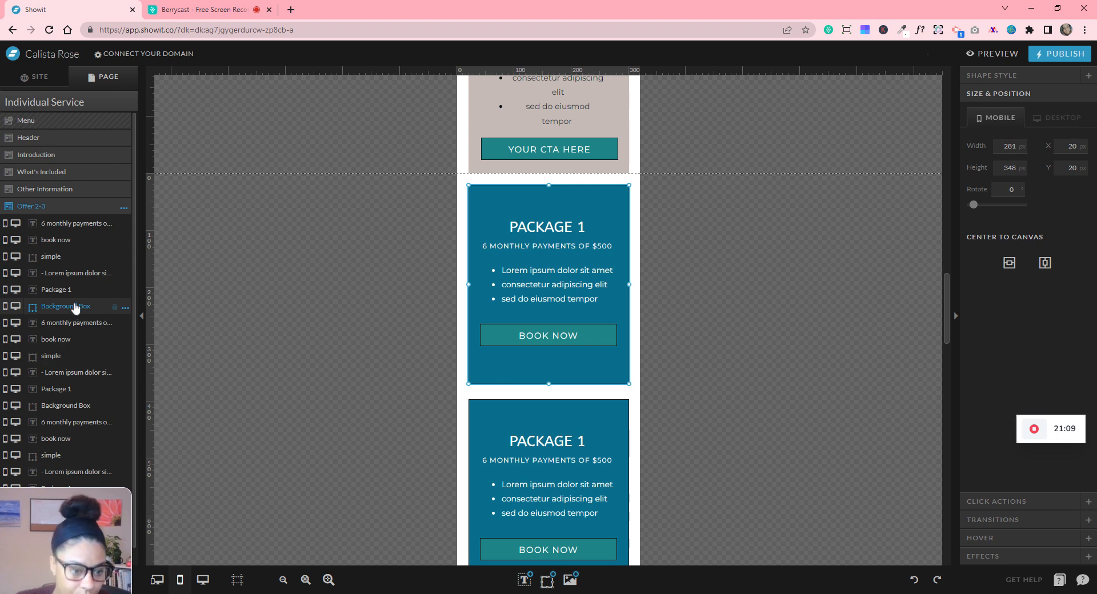
left_click(81, 288, "shift")
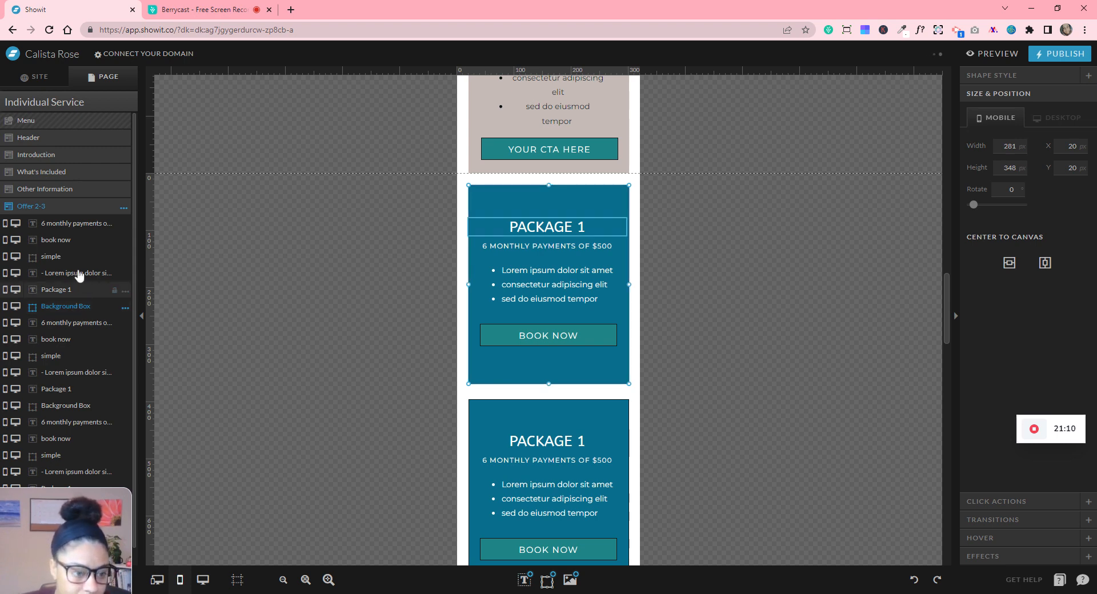
left_click(53, 226, "shift")
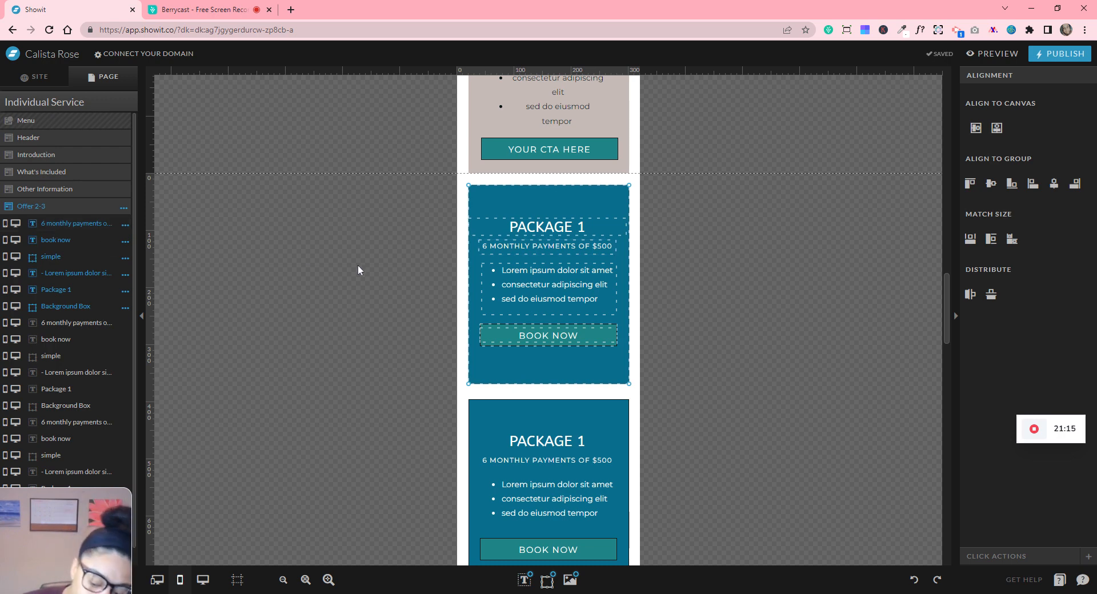
key("shift+Left")
key("shift+Left")
key("shift+Left")
key("shift+Left")
key("shift+Left")
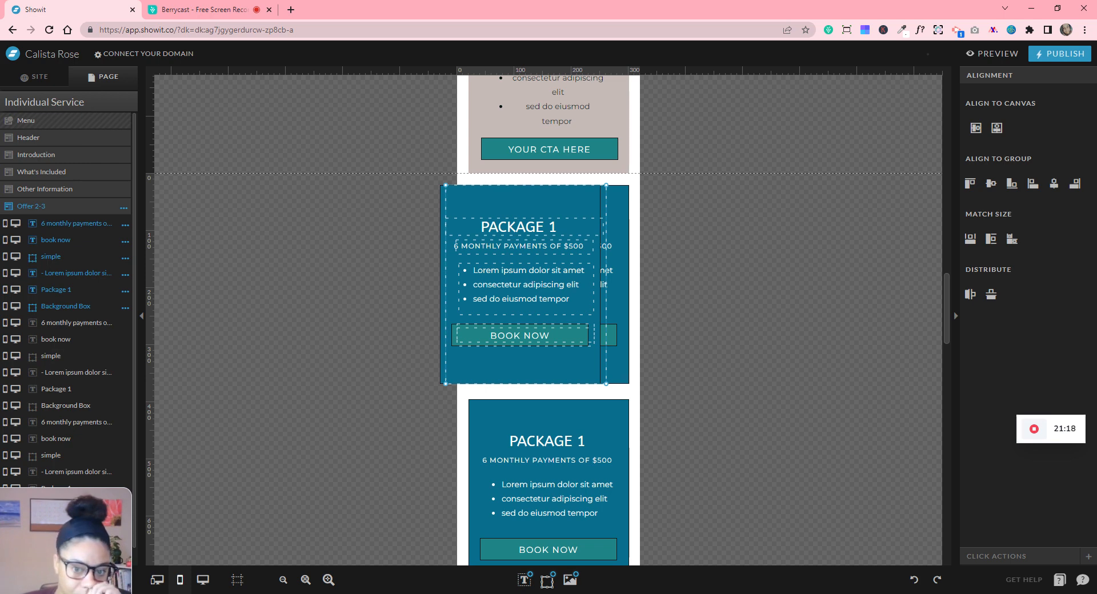
key("shift+Left")
key("shift+Left")
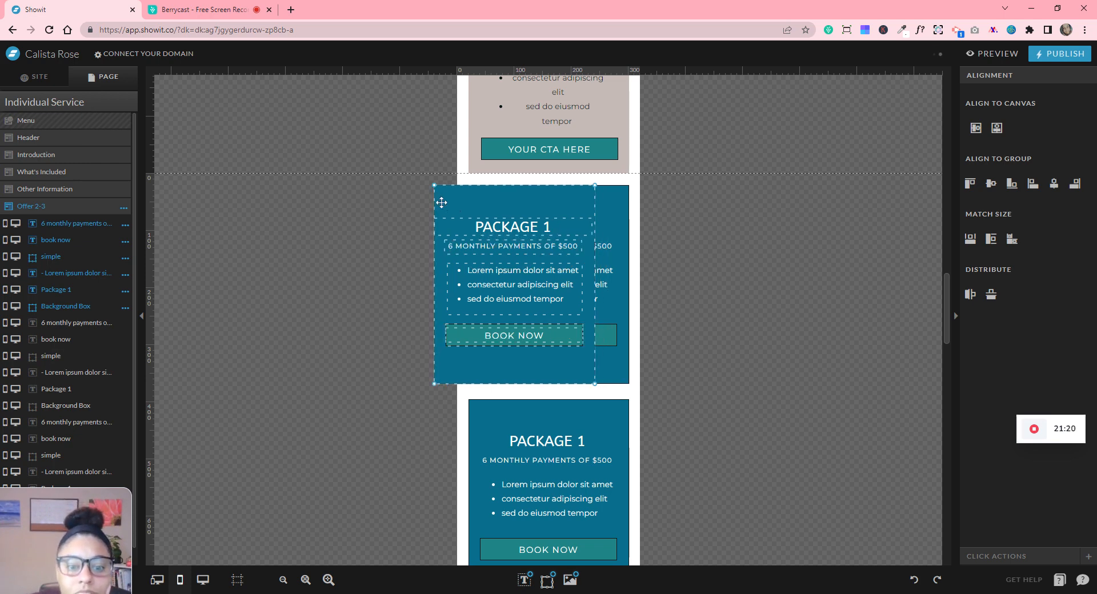
- Move the shifted card below the second package card, matching the gap between cards and lining up its edges with them
left_click(431, 445)
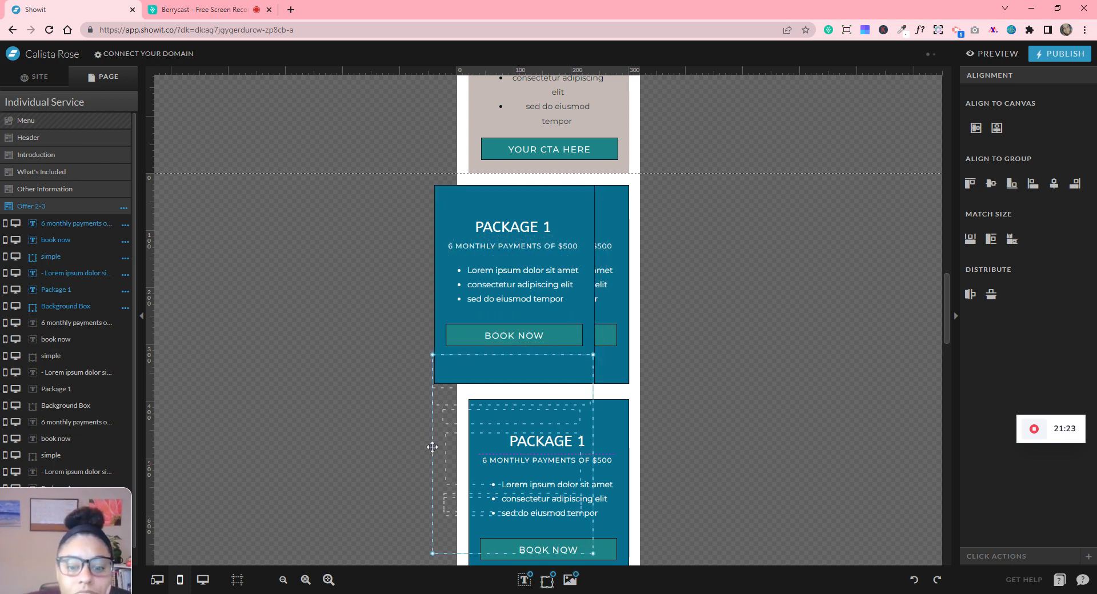
left_click_drag(430, 453, 422, 470)
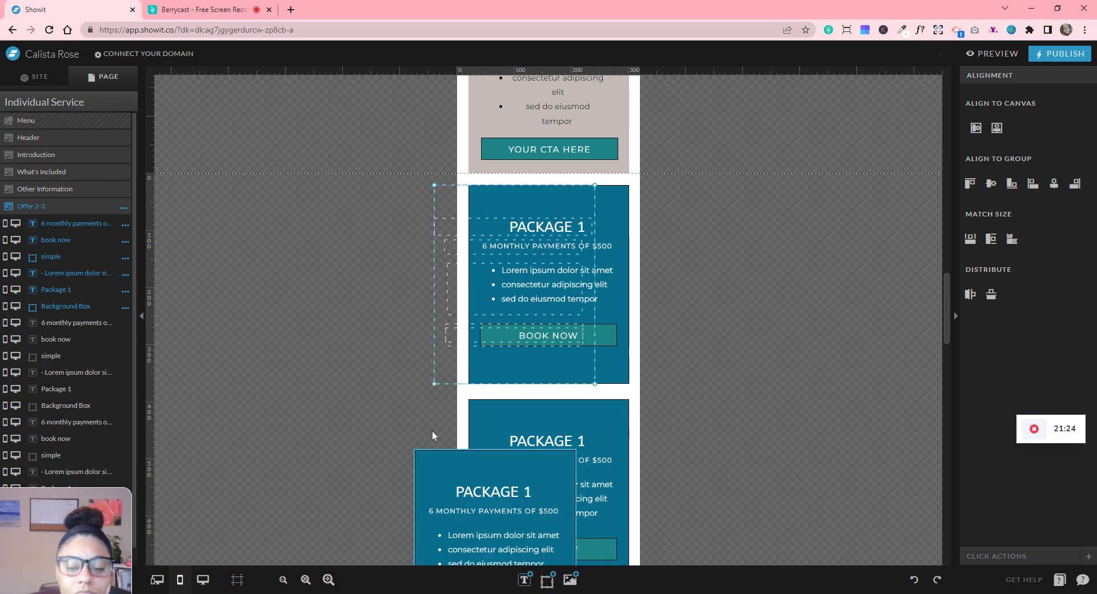
scroll(431, 431, "down", 4)
scroll(433, 433, "down", 2)
left_click_drag(454, 190, 485, 293)
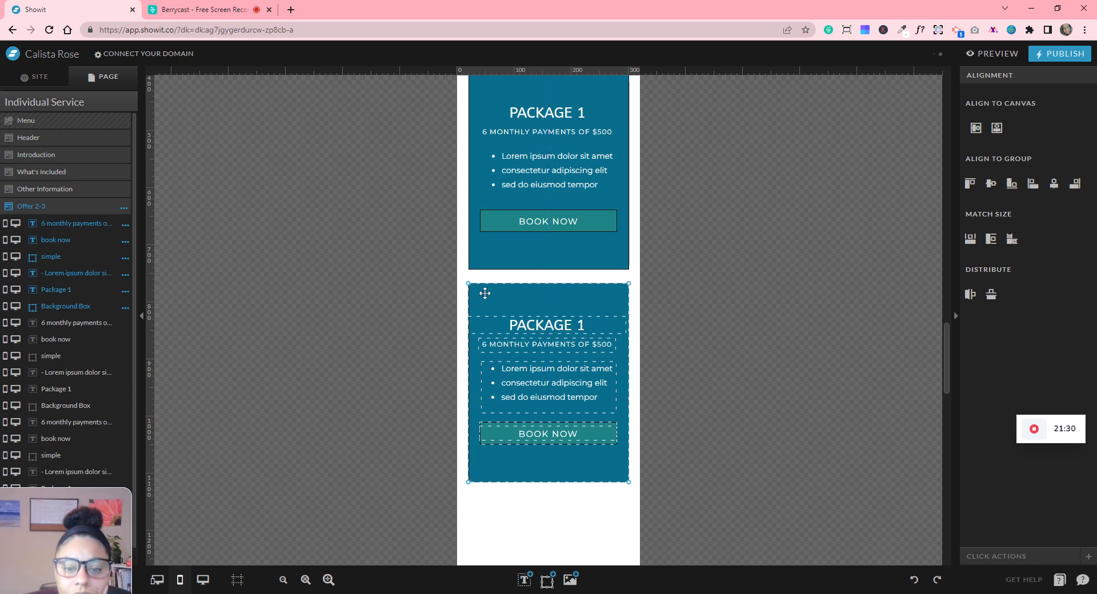
- Check the alignment and spacing of the three stacked package cards, selecting all elements of the third card
scroll(486, 293, "up", 4)
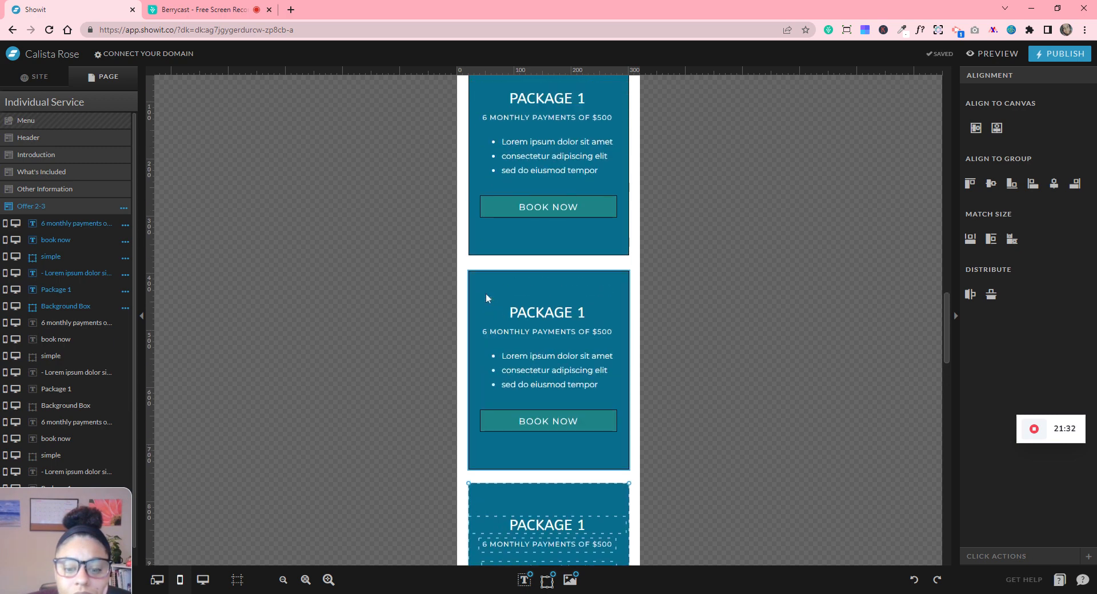
scroll(485, 293, "down", 1)
left_click(669, 293)
scroll(681, 417, "down", 5)
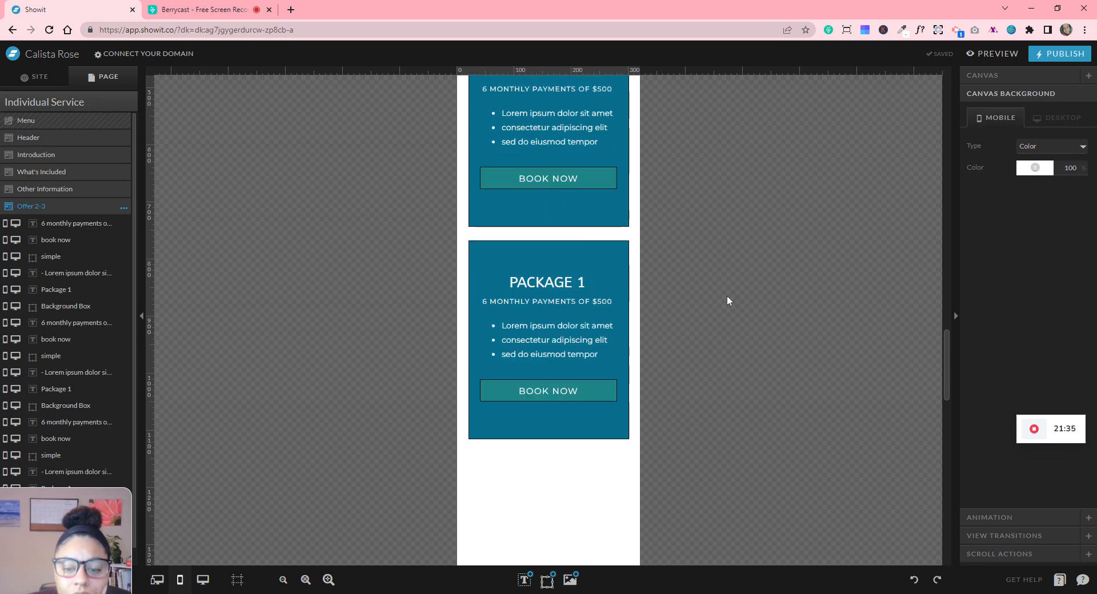
left_click_drag(734, 242, 464, 449)
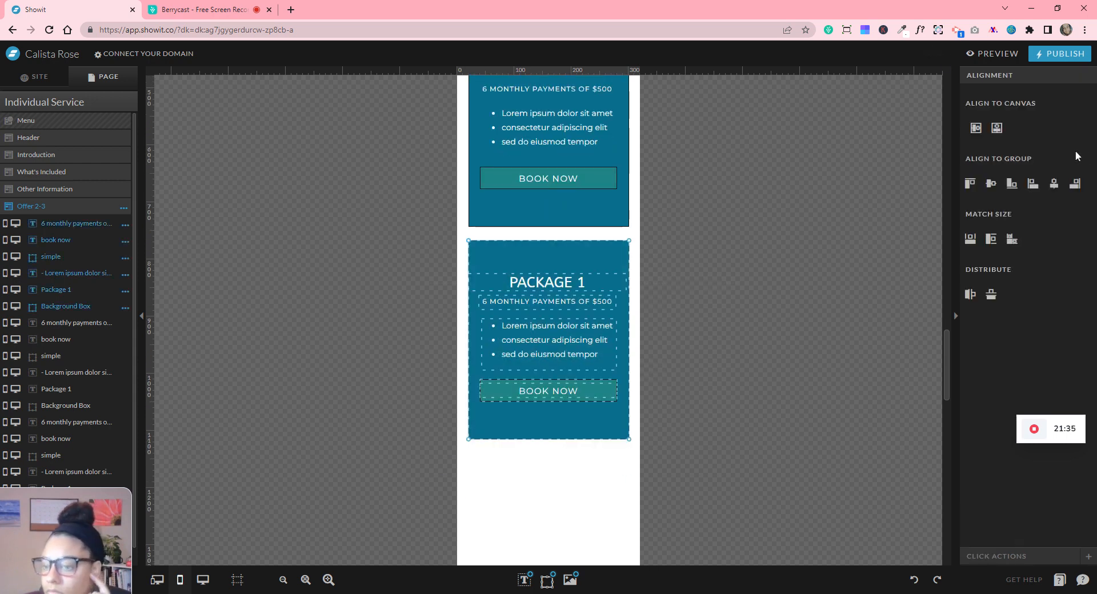
scroll(740, 304, "up", 4)
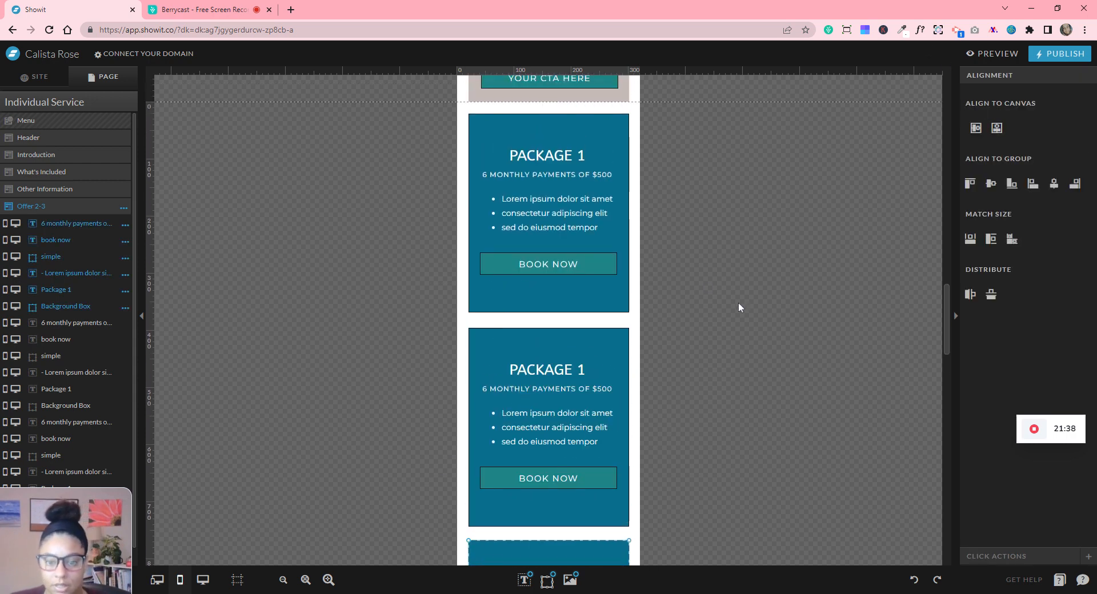
- Shorten the mobile offer canvas so it ends just below the third package card
scroll(742, 308, "down", 7)
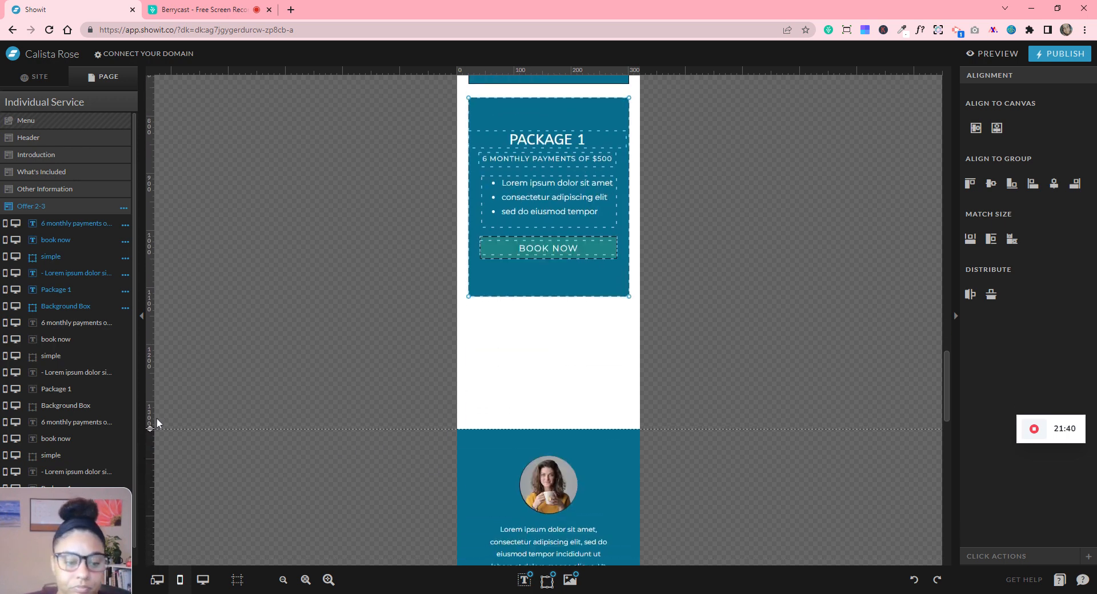
left_click_drag(149, 429, 170, 311)
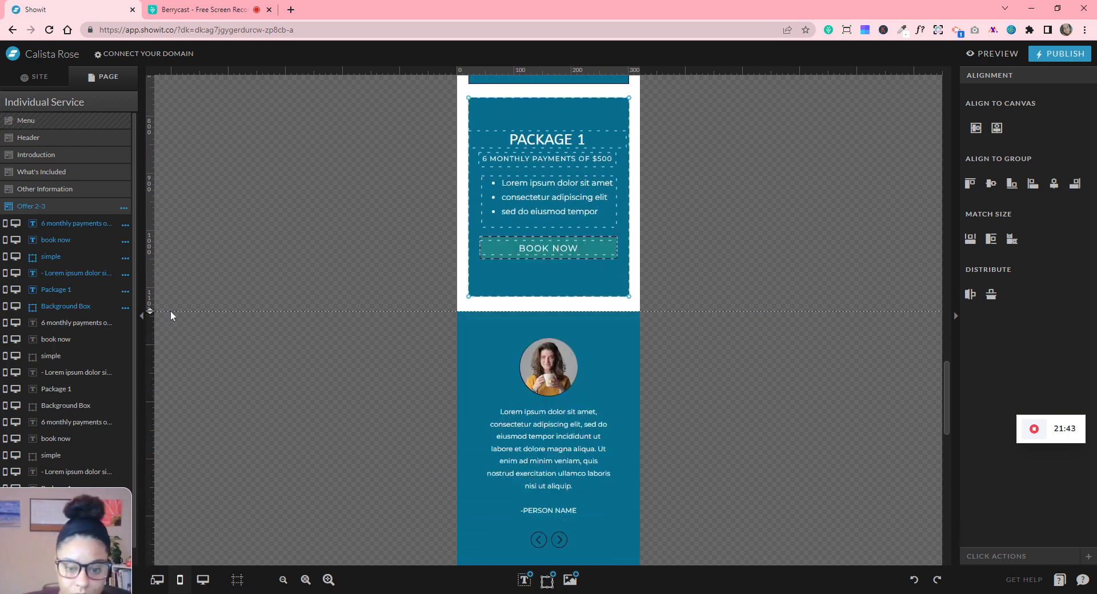
- Switch to the desktop layout and shorten the offer canvas so it ends just below the row of package cards
left_click(204, 582)
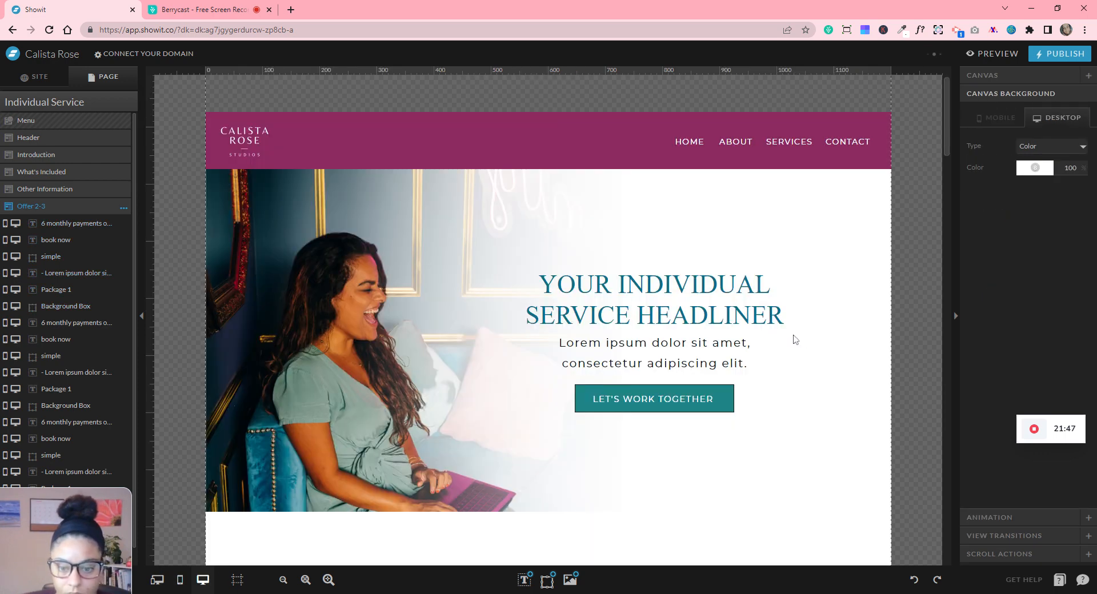
scroll(795, 337, "down", 10)
scroll(793, 341, "down", 2)
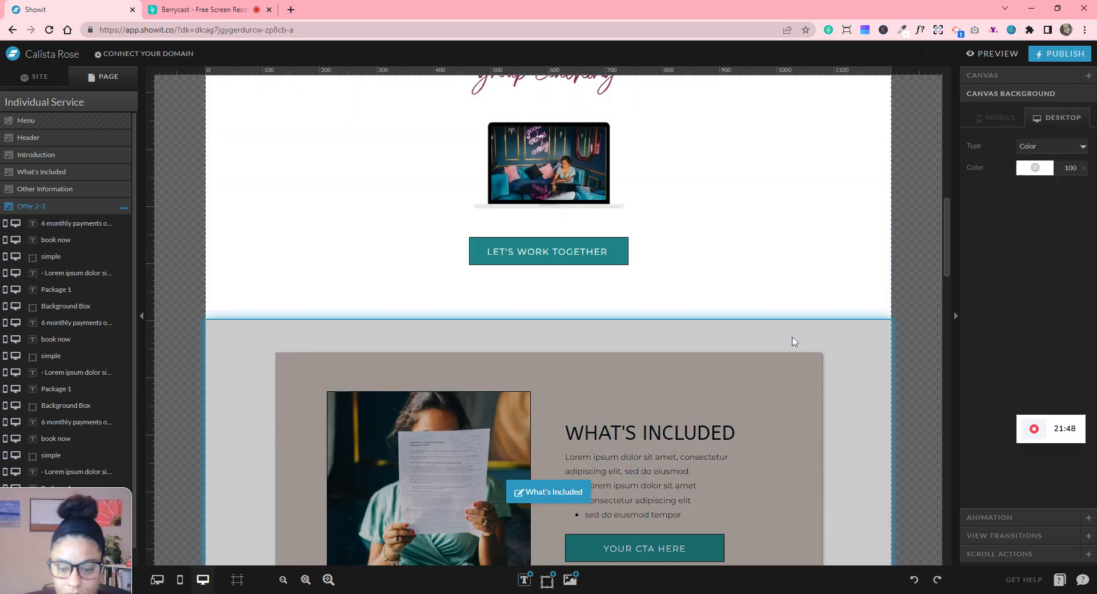
scroll(672, 171, "up", 3)
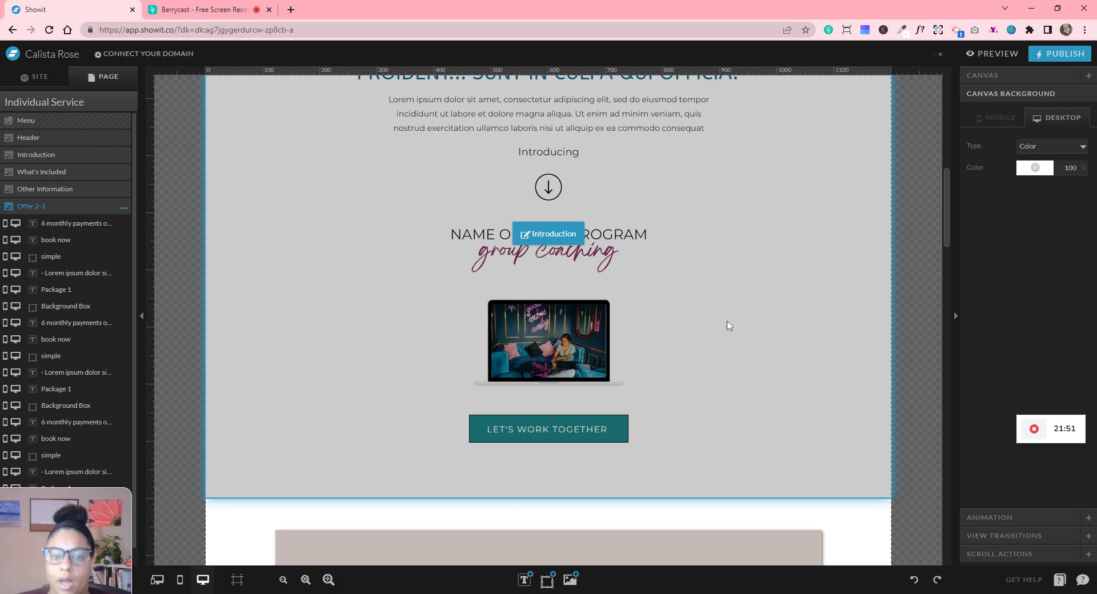
scroll(812, 482, "down", 3)
scroll(812, 477, "down", 5)
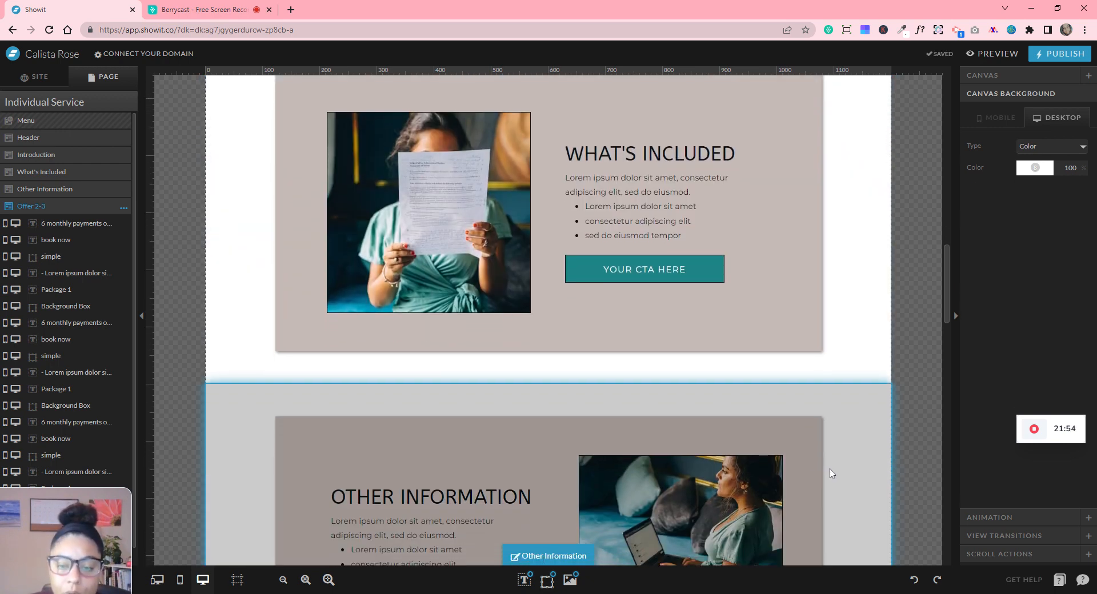
scroll(830, 473, "down", 6)
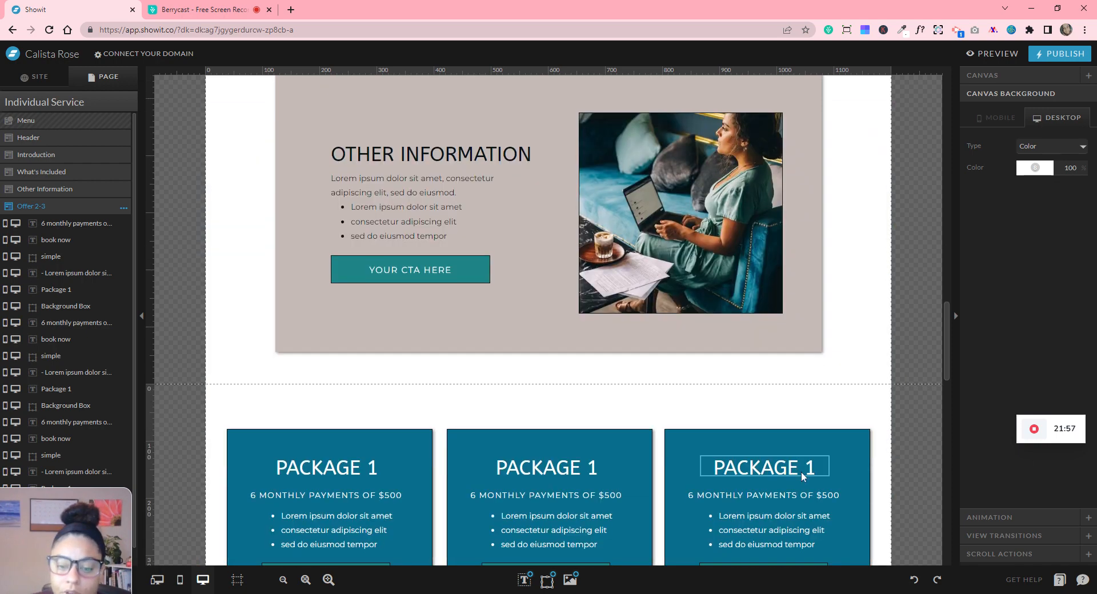
scroll(802, 475, "down", 7)
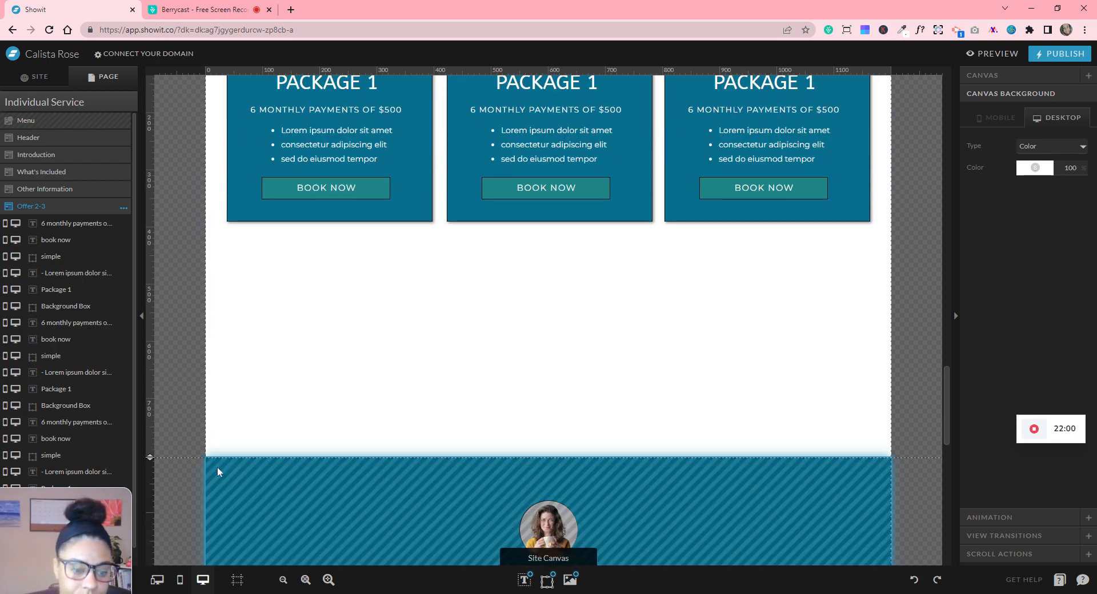
left_click_drag(153, 458, 161, 266)
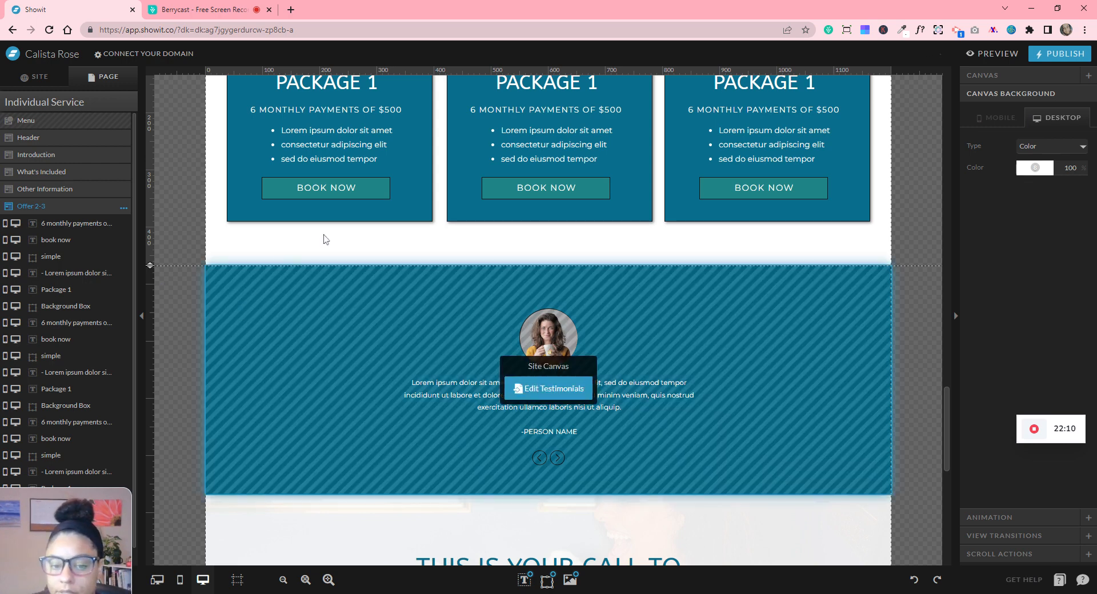
scroll(470, 434, "up", 2)
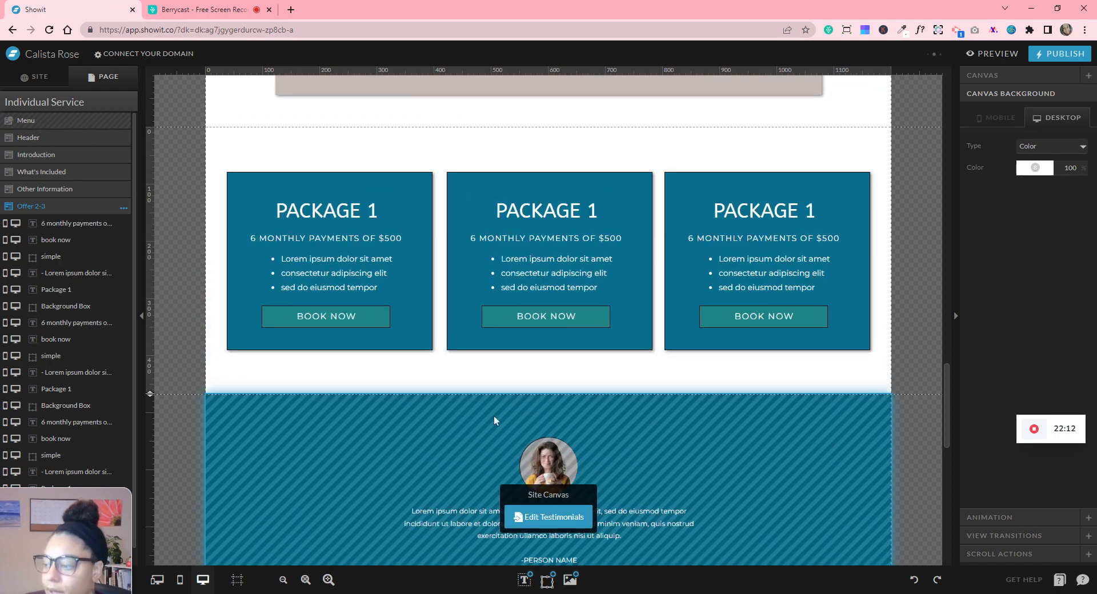
scroll(492, 416, "up", 3)
scroll(488, 424, "up", 1)
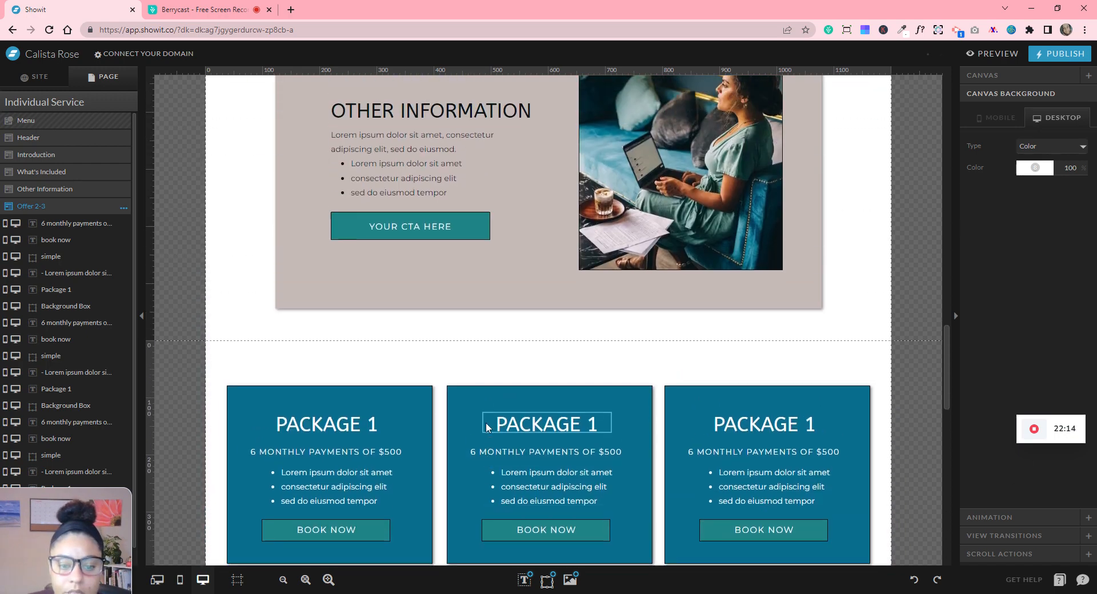
- Add a new blank canvas to the Individual Service page and place it between Other Information and Offer 2-3
scroll(487, 428, "down", 3)
left_click(122, 104)
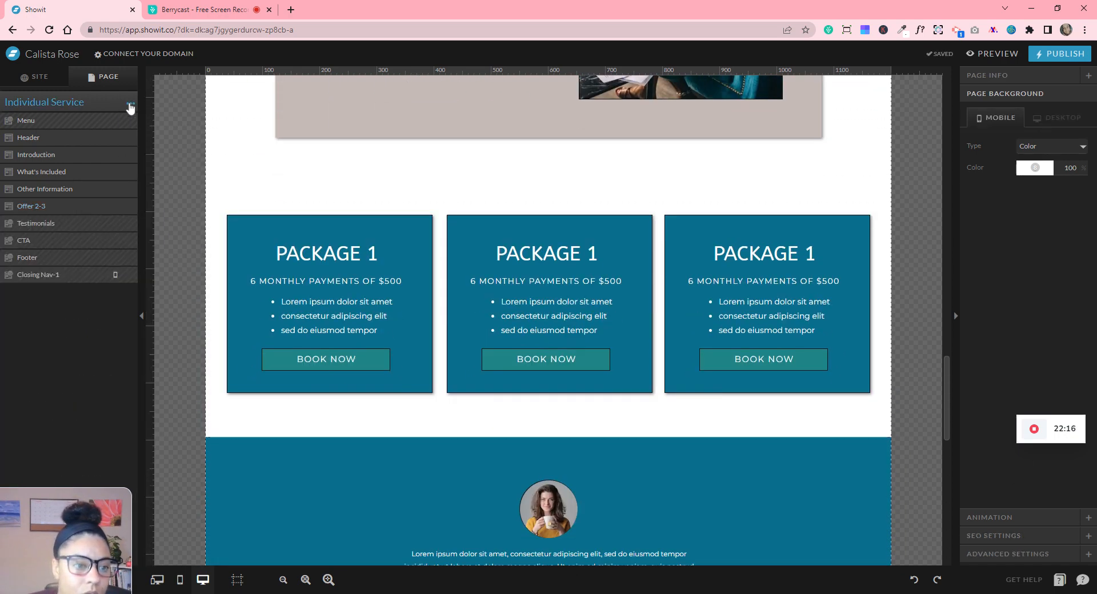
left_click(130, 103)
left_click(133, 134)
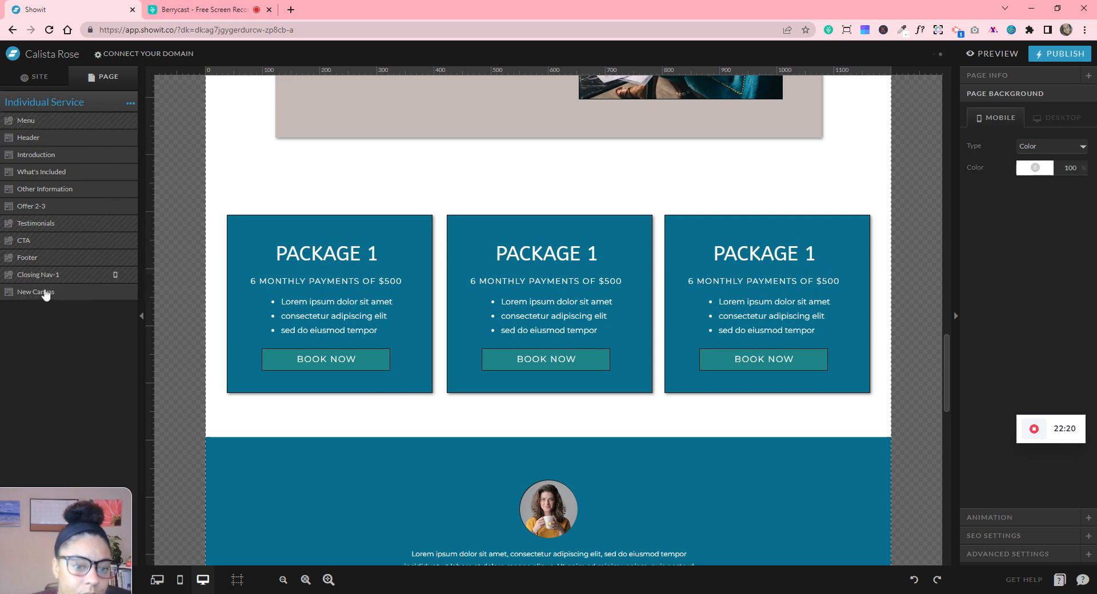
left_click_drag(45, 292, 96, 206)
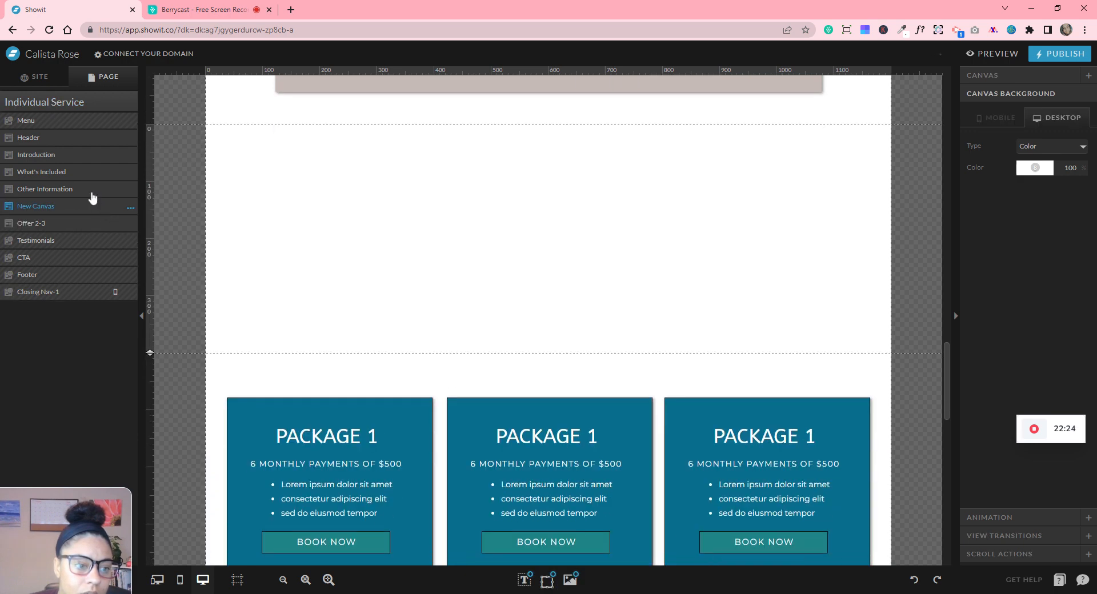
left_click(90, 191)
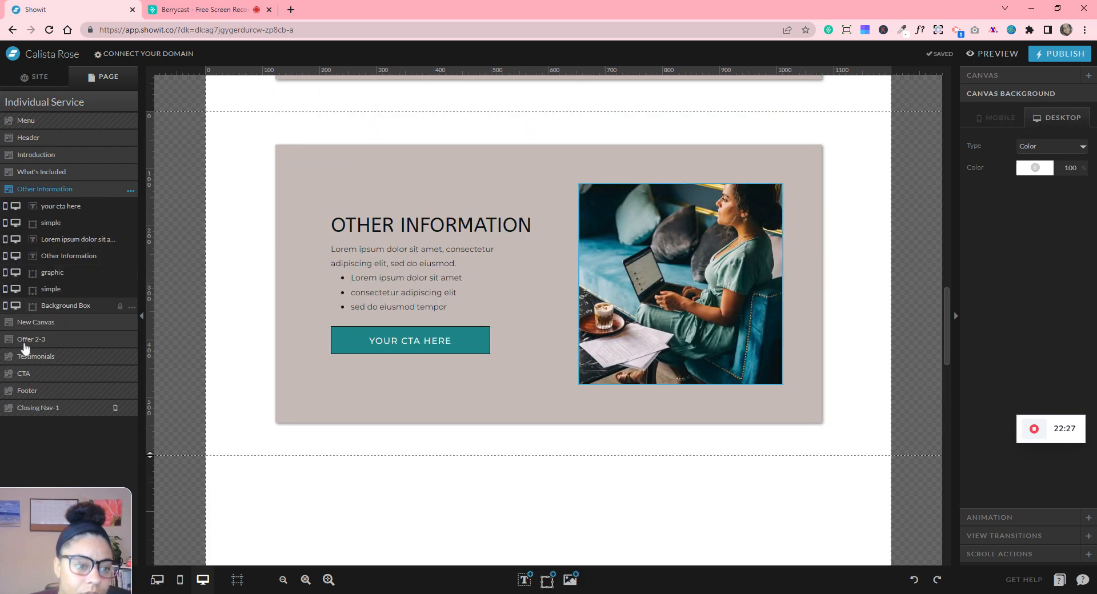
left_click(30, 322)
scroll(347, 303, "down", 2)
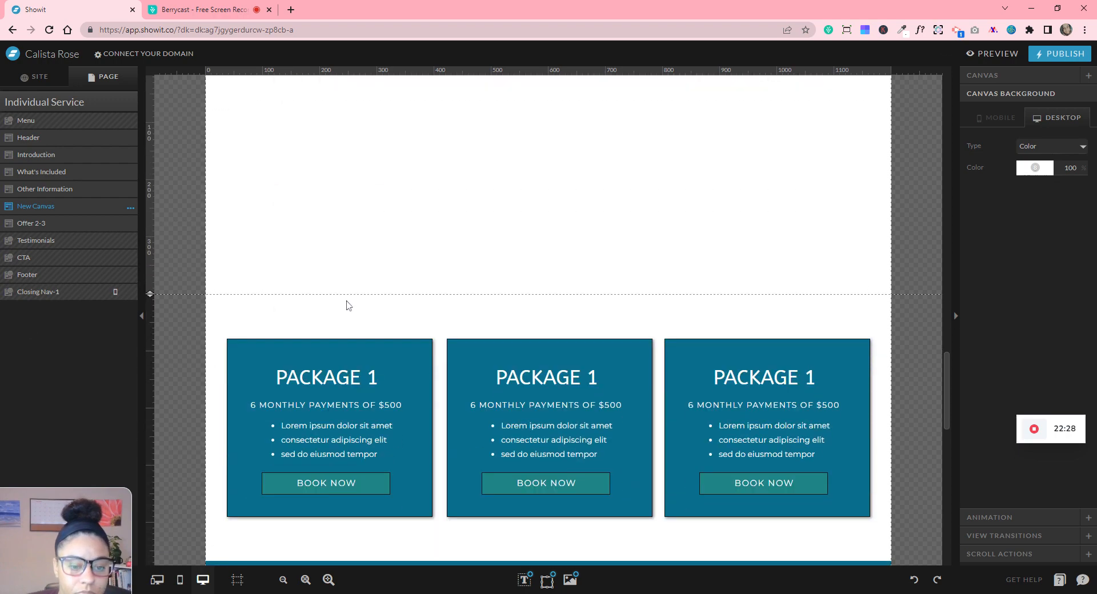
- Rename the Offer 2-3 canvas as Packages
left_click(97, 231)
left_click(124, 225)
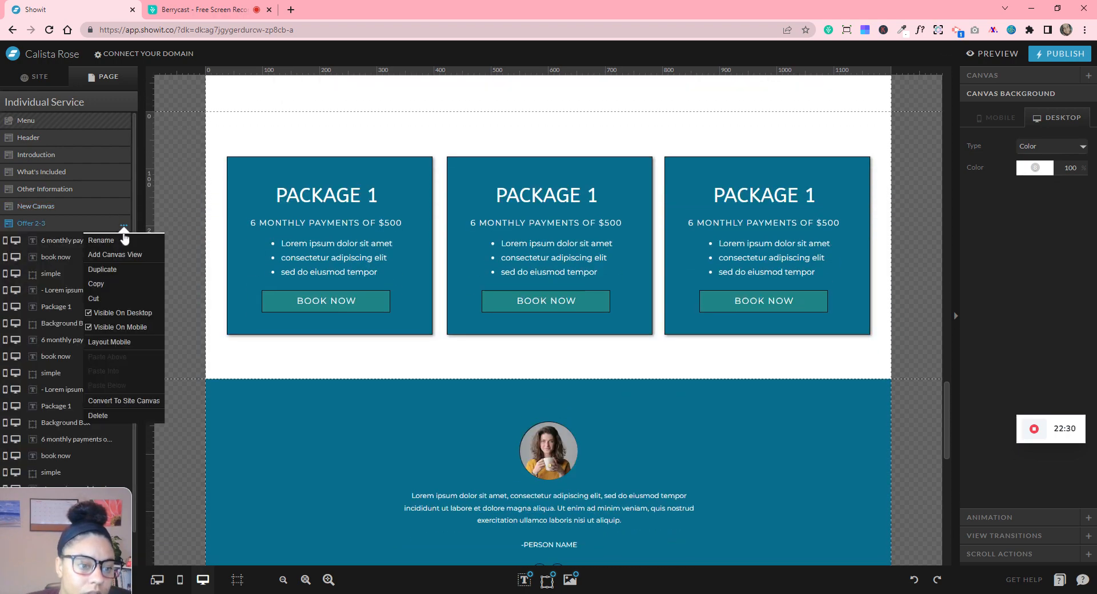
left_click(126, 239)
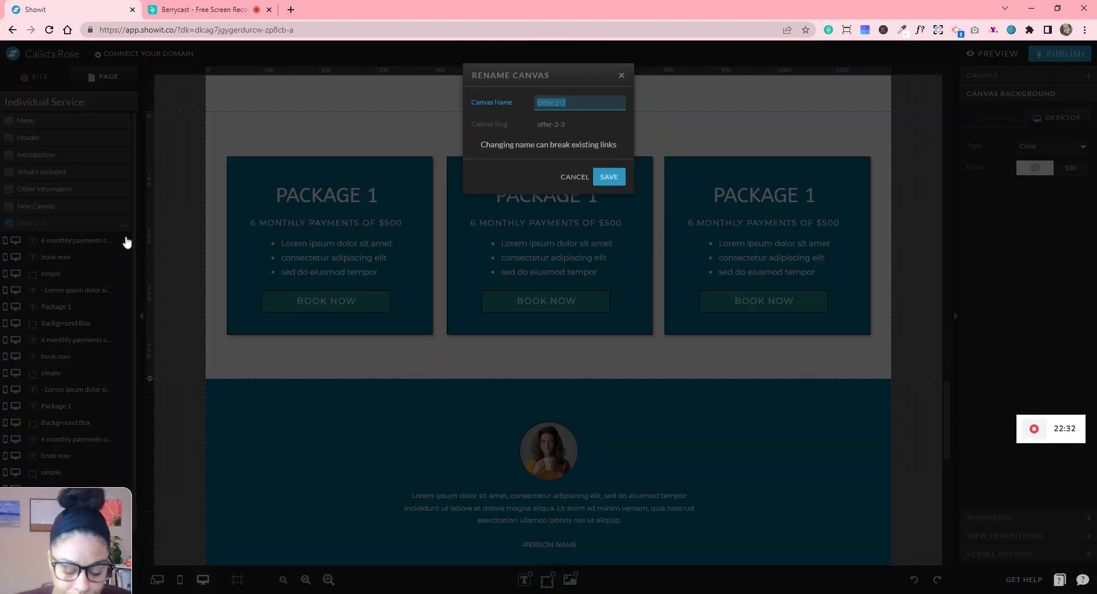
type("Package")
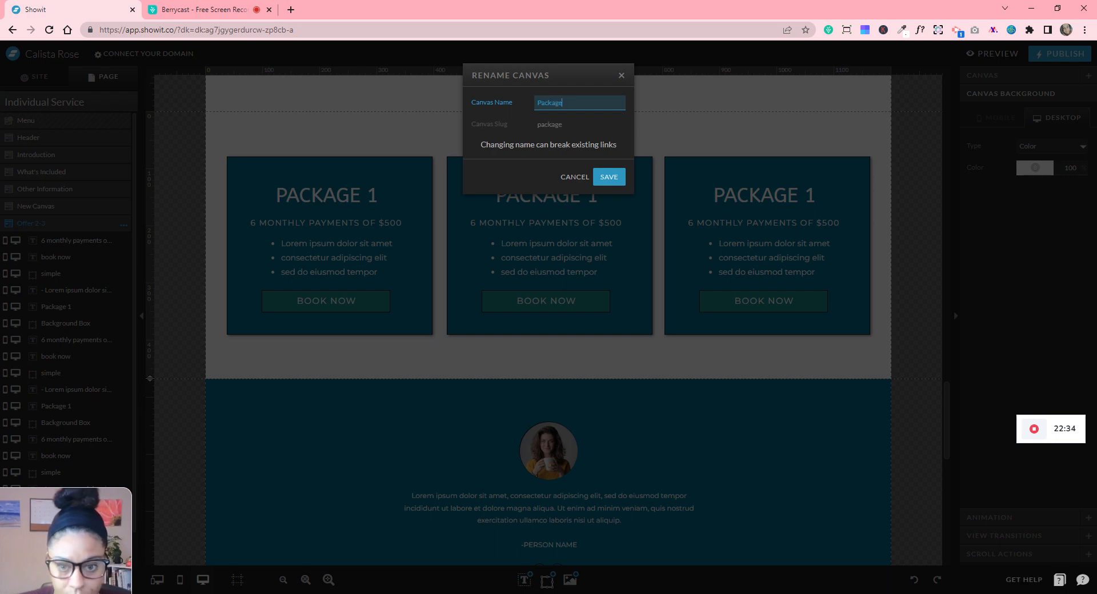
type("s")
key("Return")
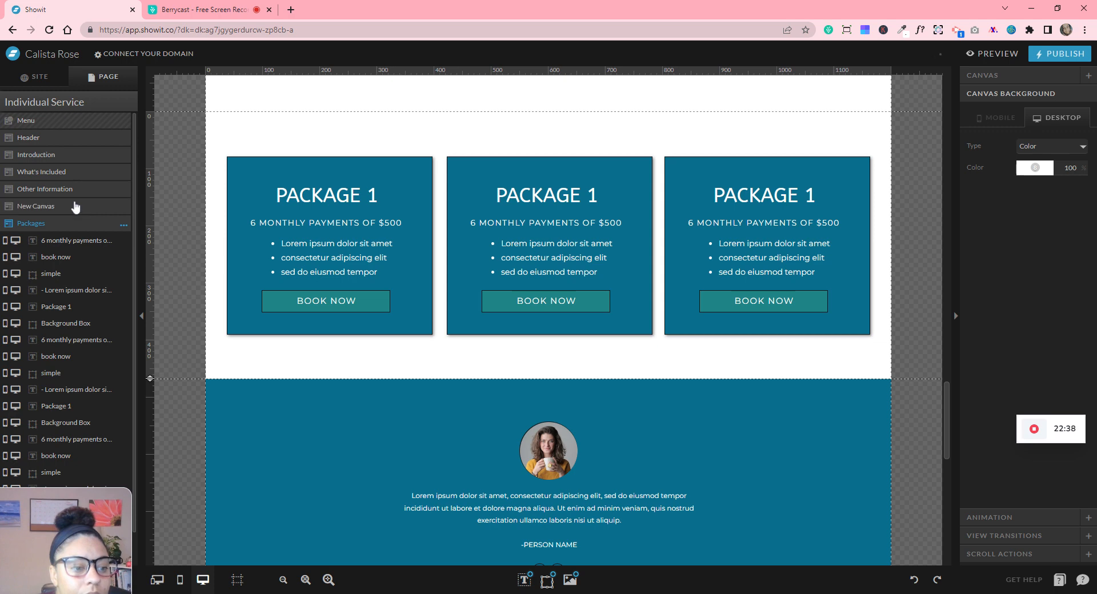
- Move the Packages canvas above New Canvas in the page order and select the blank canvas for editing
left_click_drag(76, 223, 76, 207)
scroll(97, 262, "down", 1)
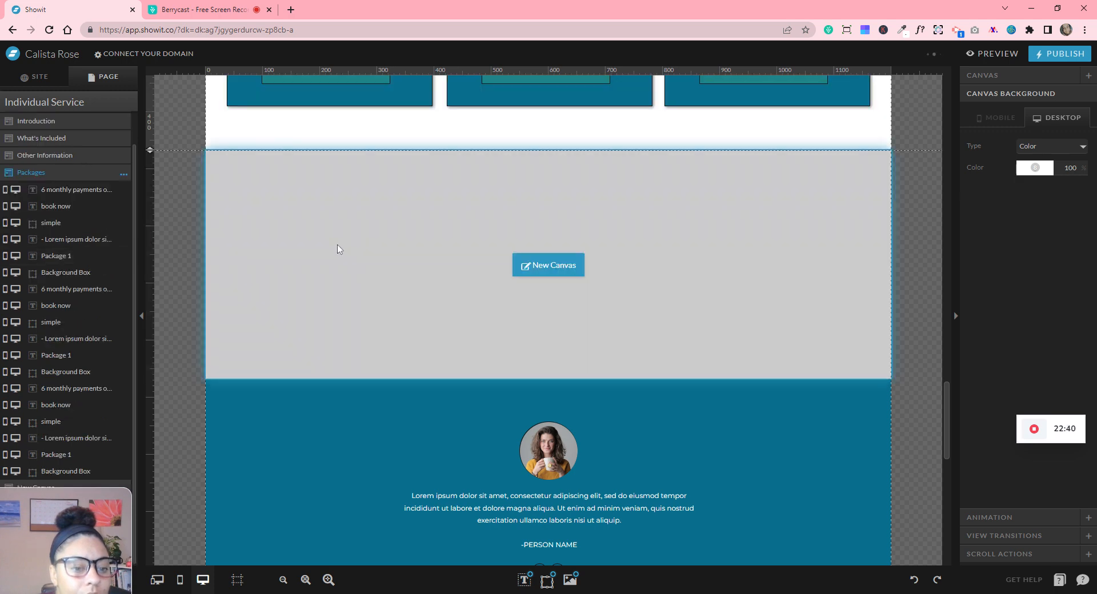
left_click(338, 247)
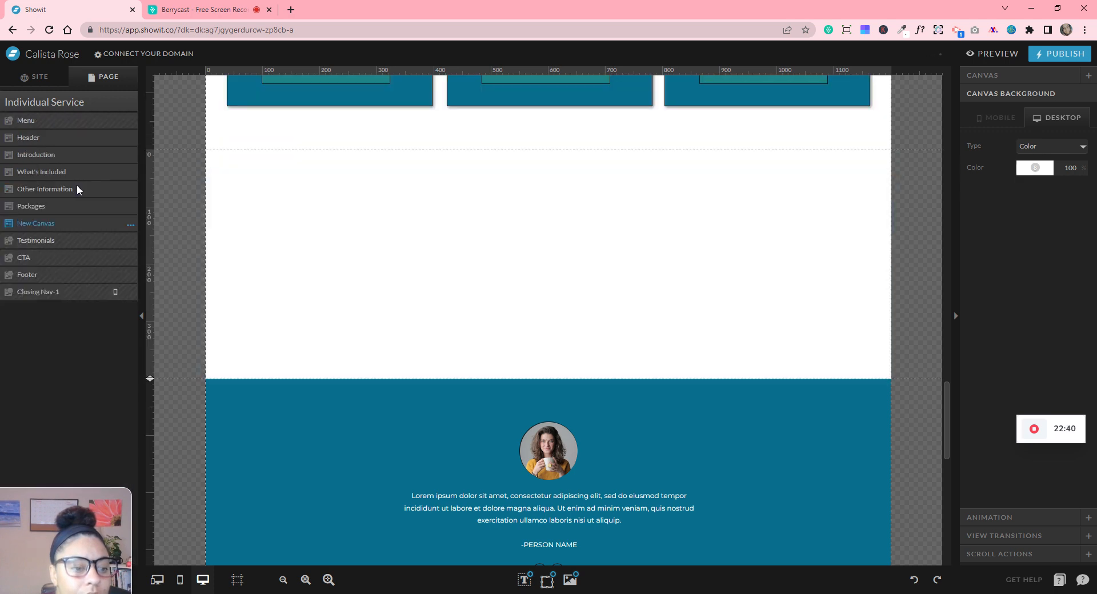
- Rename the blank canvas below Packages as Testimonials
left_click(132, 226)
left_click(131, 241)
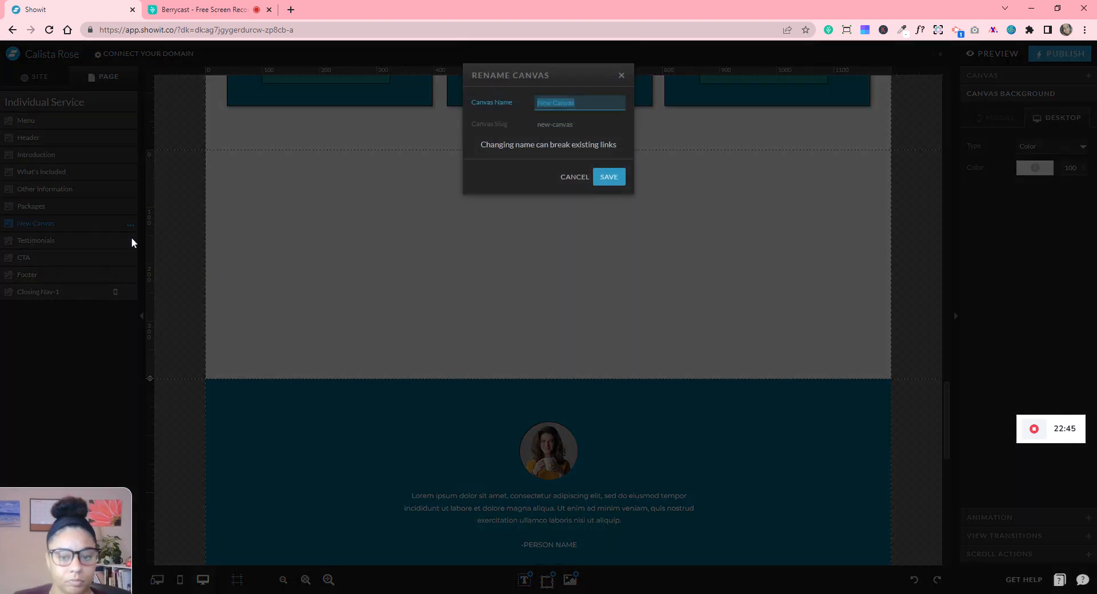
type("Testimonials")
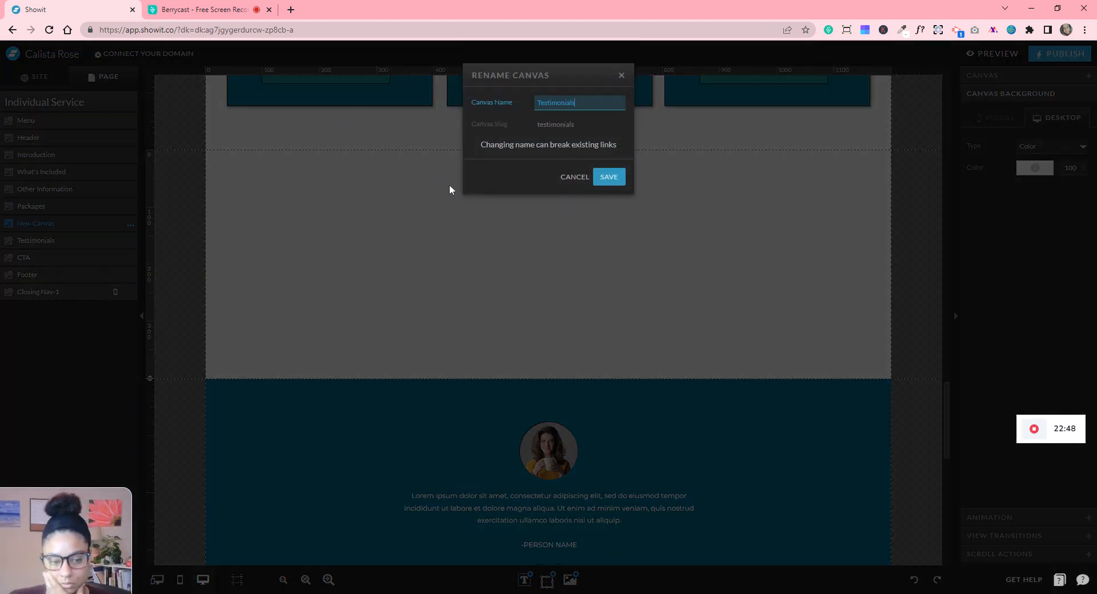
left_click(620, 179)
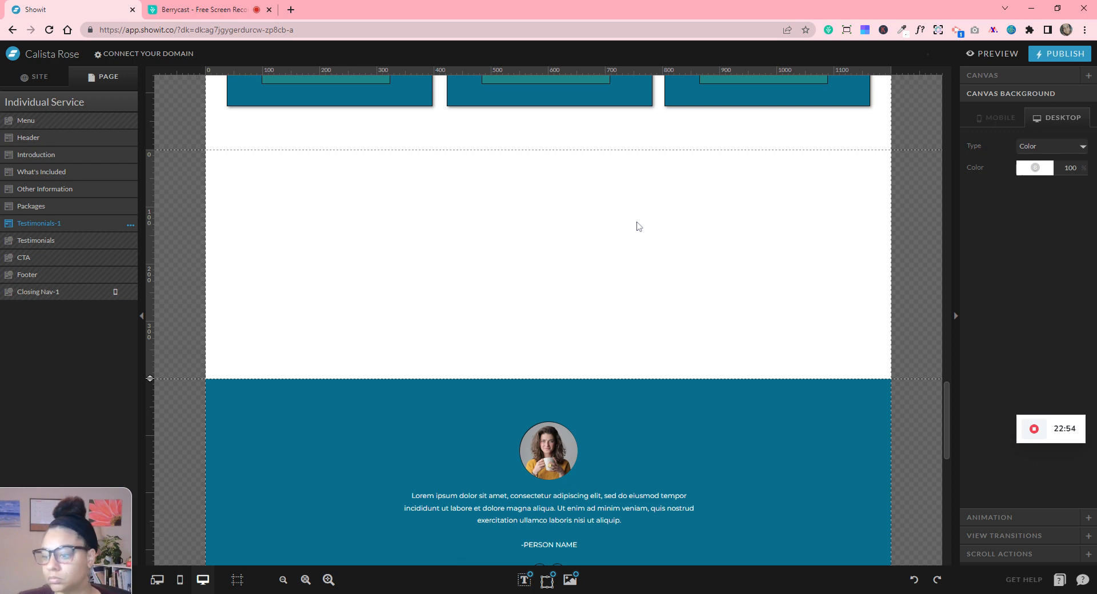
- Rename the blank canvas between Packages and Testimonials as The Process
scroll(639, 224, "down", 3)
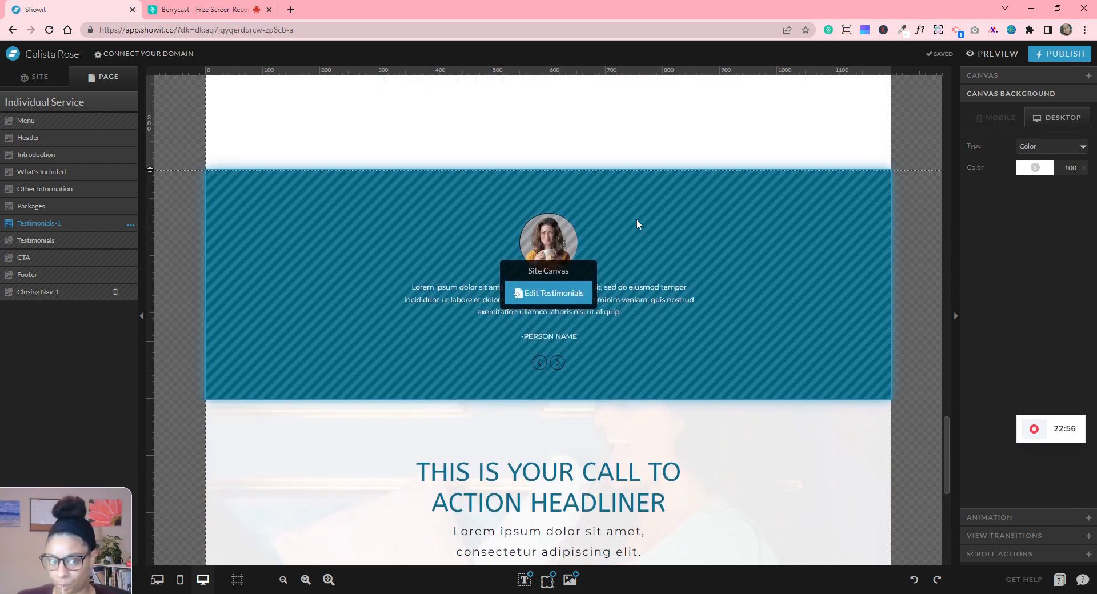
scroll(638, 224, "up", 2)
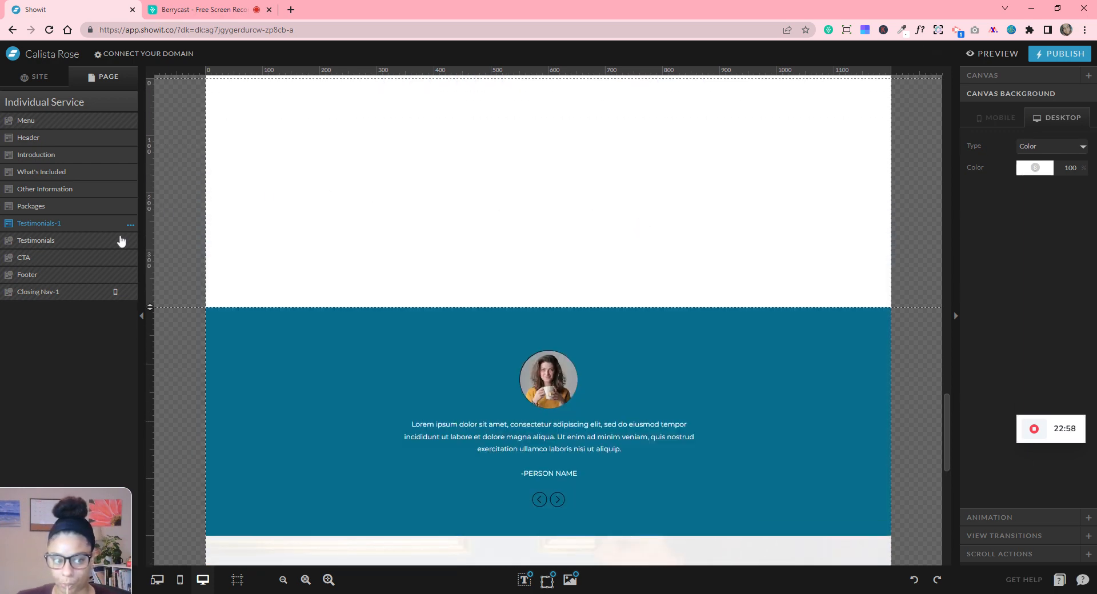
left_click(100, 227)
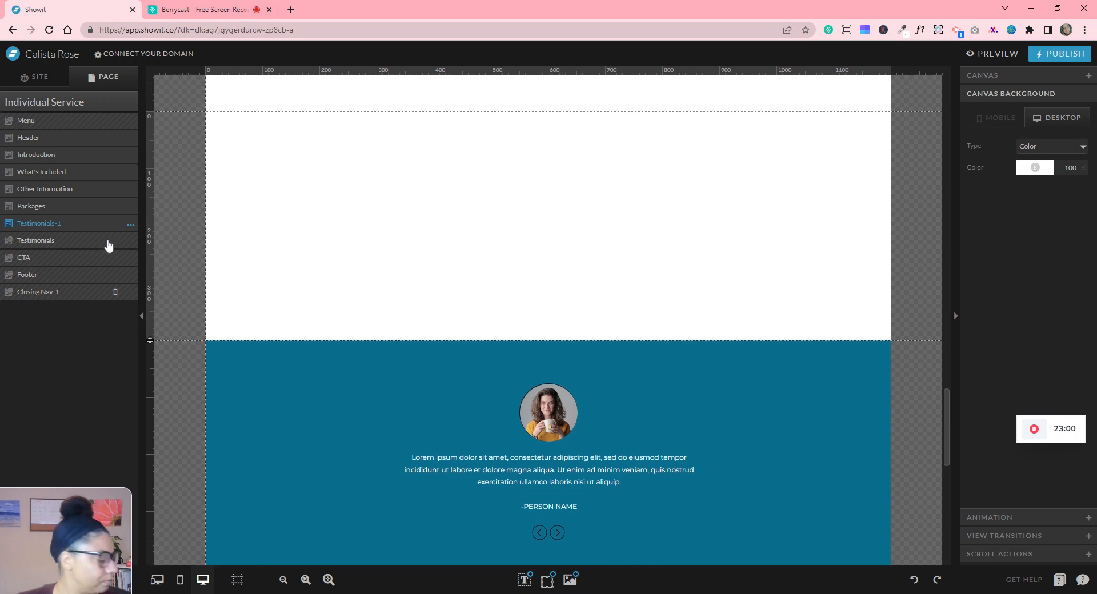
left_click(131, 229)
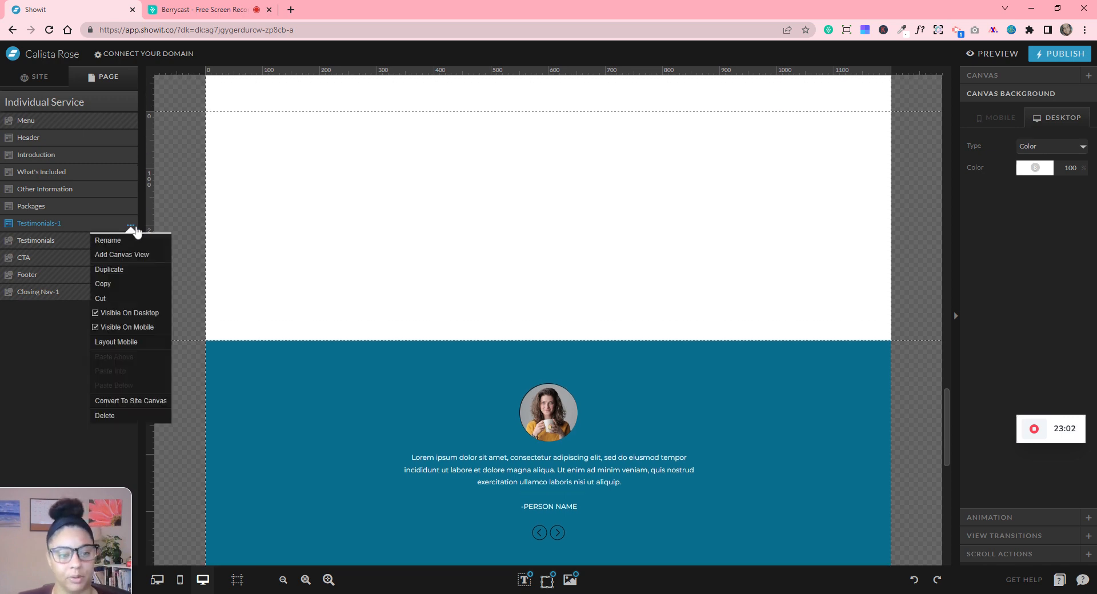
left_click(140, 242)
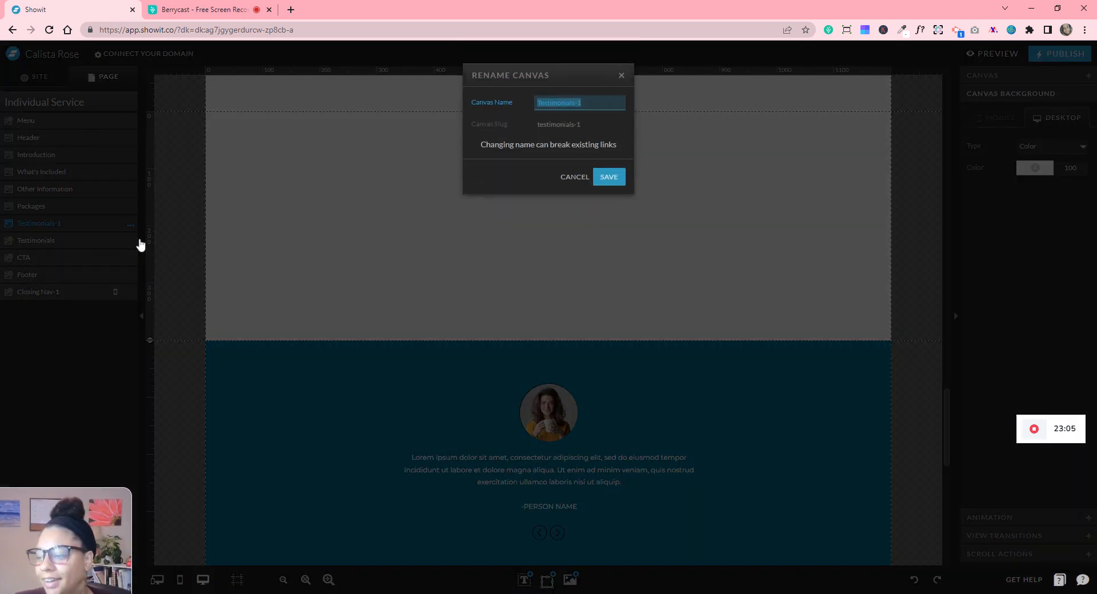
double_click(545, 103)
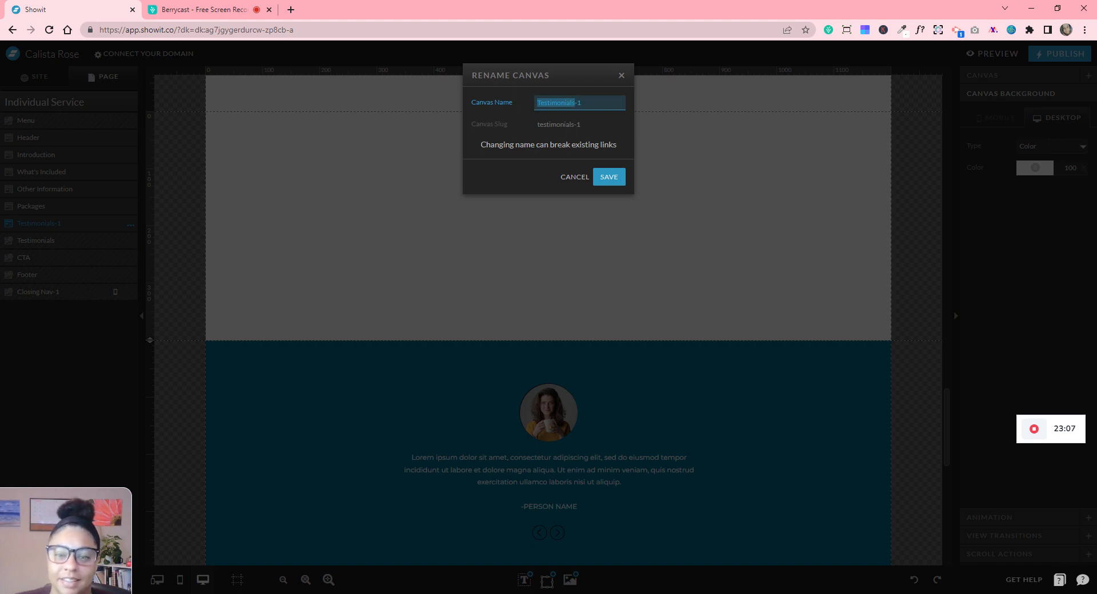
type("The Process")
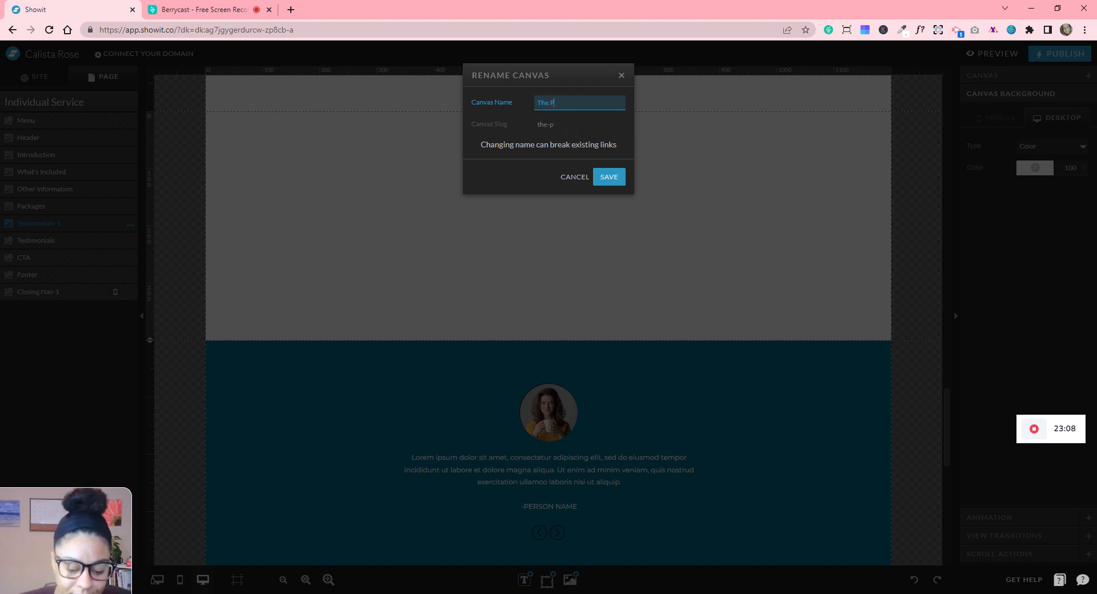
left_click(618, 180)
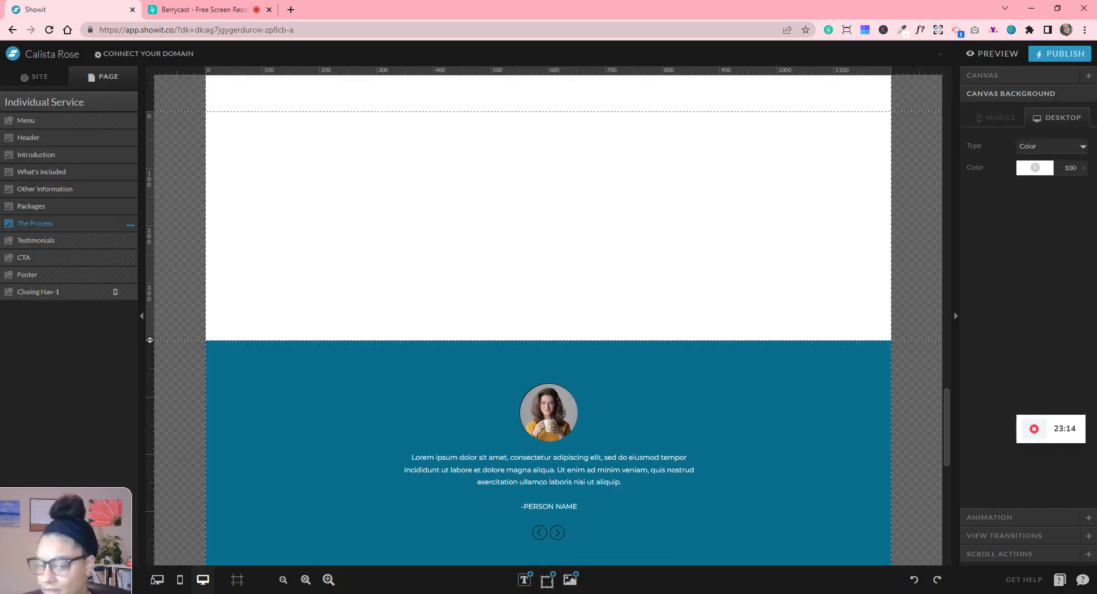
- Copy the Introduction canvas's heading, paragraph and "Introducing" text into The Process canvas
scroll(617, 208, "up", 15)
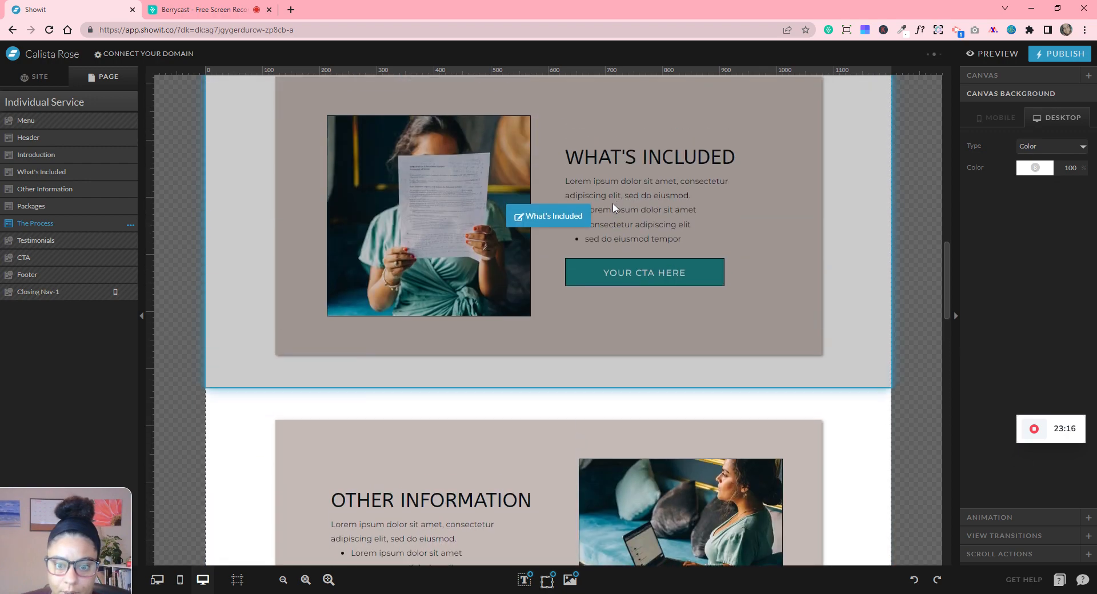
scroll(615, 206, "up", 12)
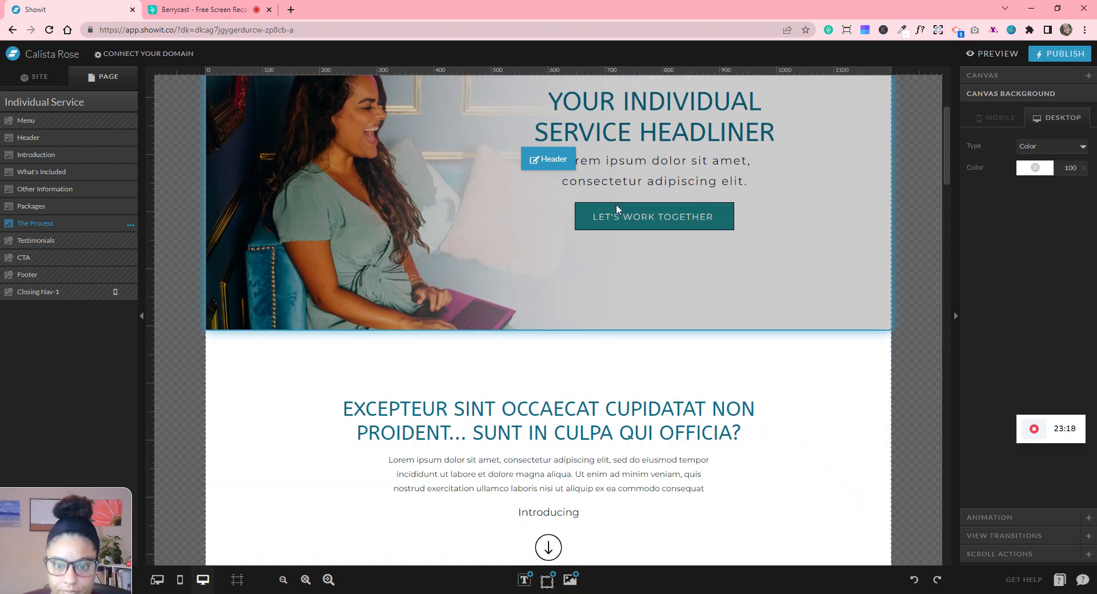
scroll(616, 204, "down", 3)
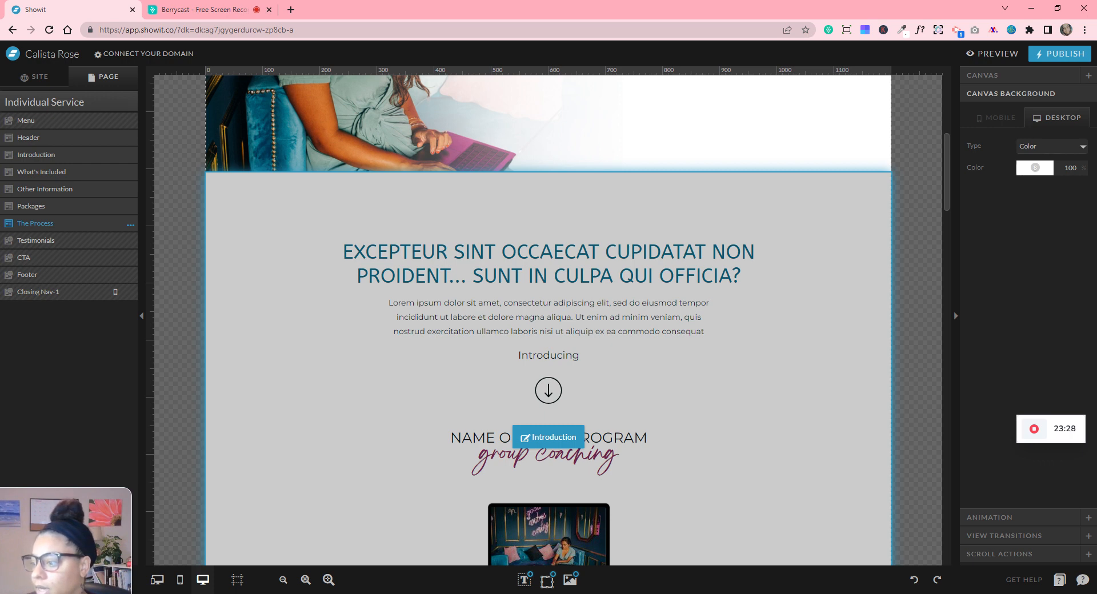
scroll(600, 227, "down", 3)
left_click(312, 110)
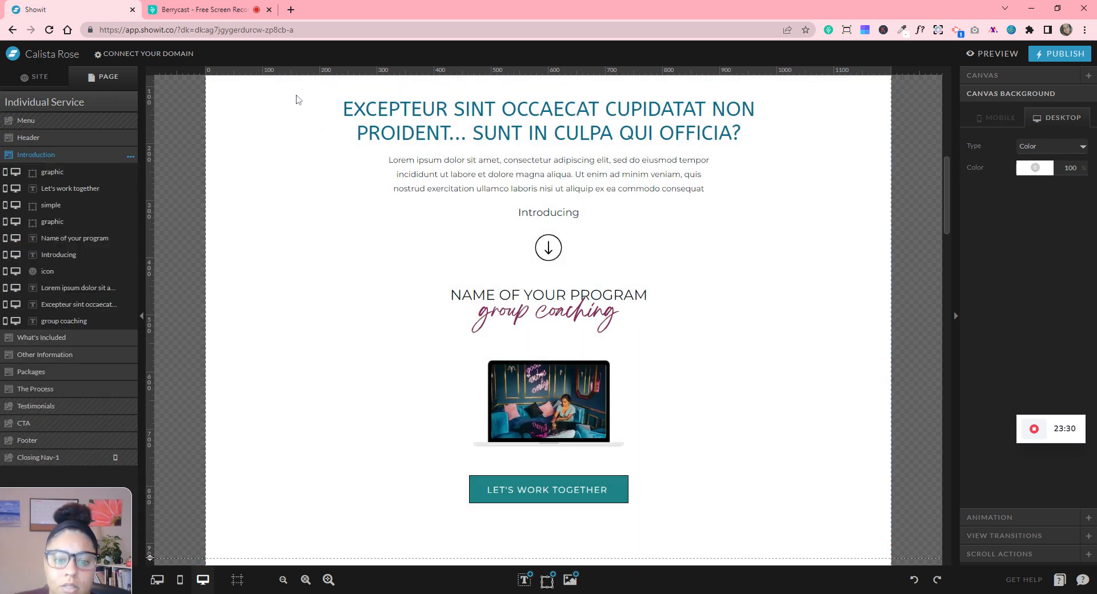
left_click_drag(304, 102, 616, 233)
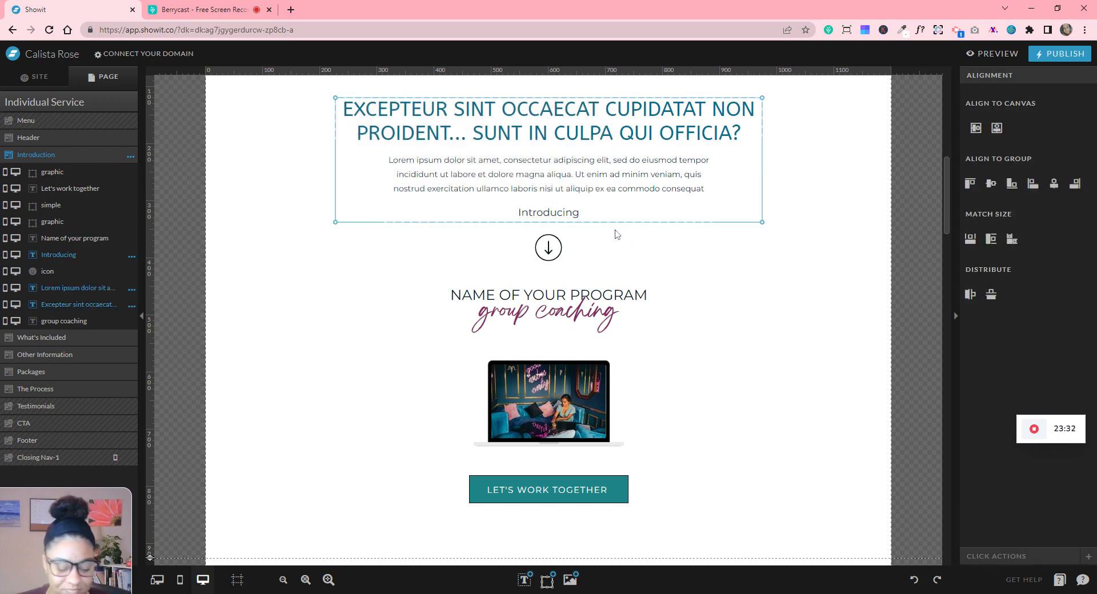
scroll(599, 290, "down", 20)
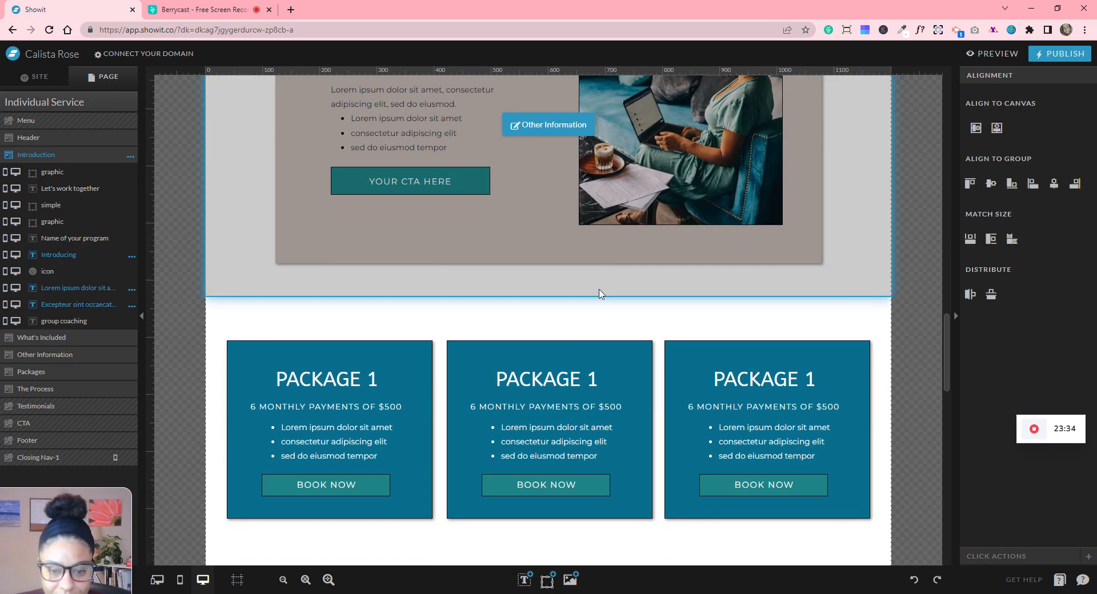
scroll(460, 248, "up", 5)
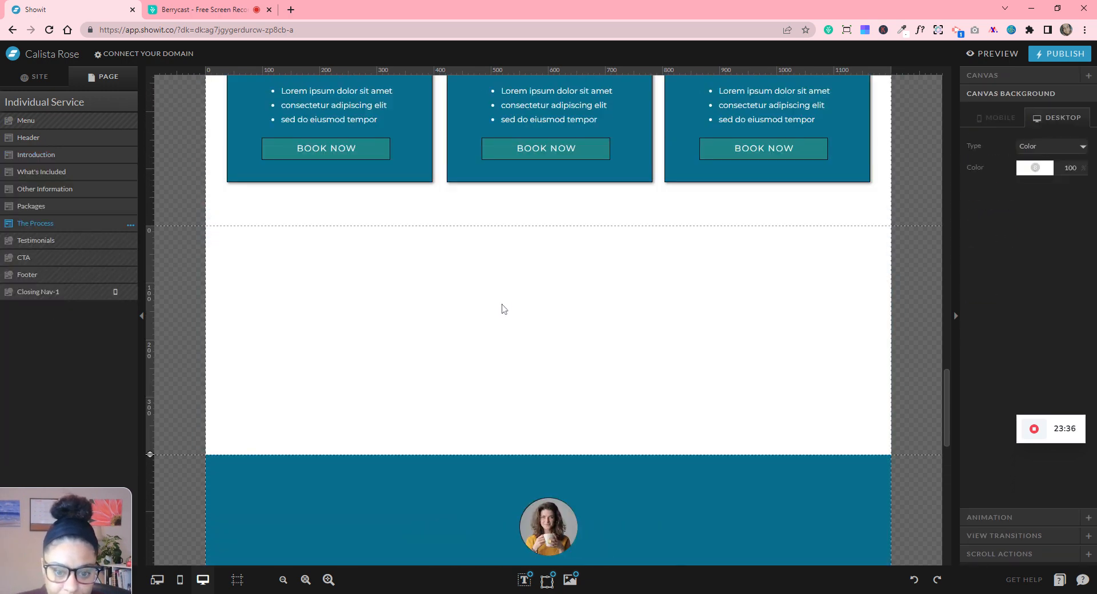
key("ctrl+v")
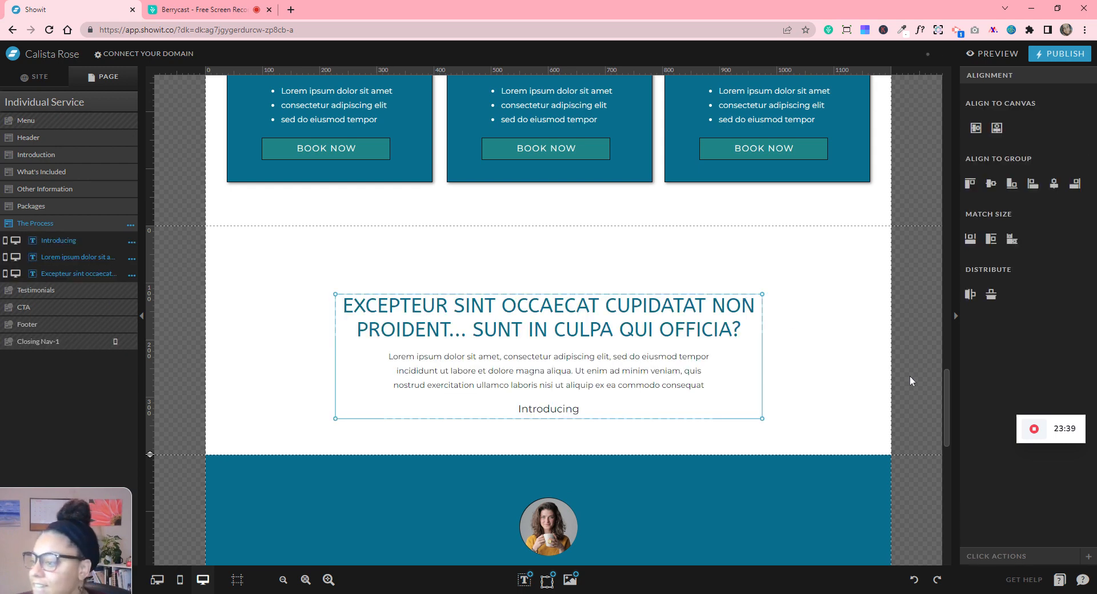
- Change the pasted heading to "THE PROCESS" and shorten its text box to about 46 px high
left_click(850, 348)
left_click(659, 309)
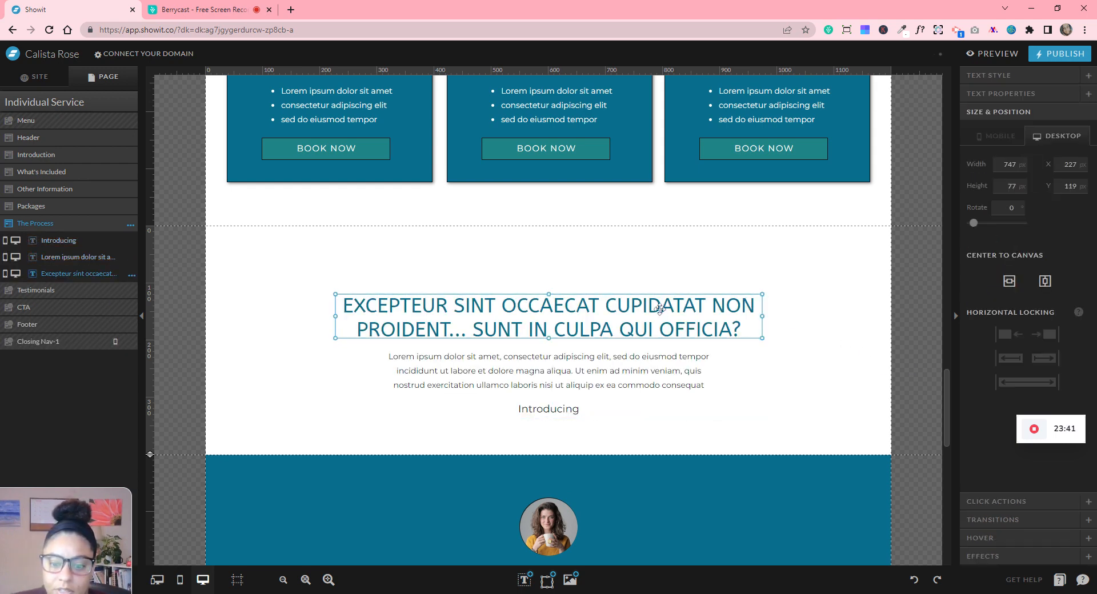
double_click(660, 309)
type("THE PROCESS")
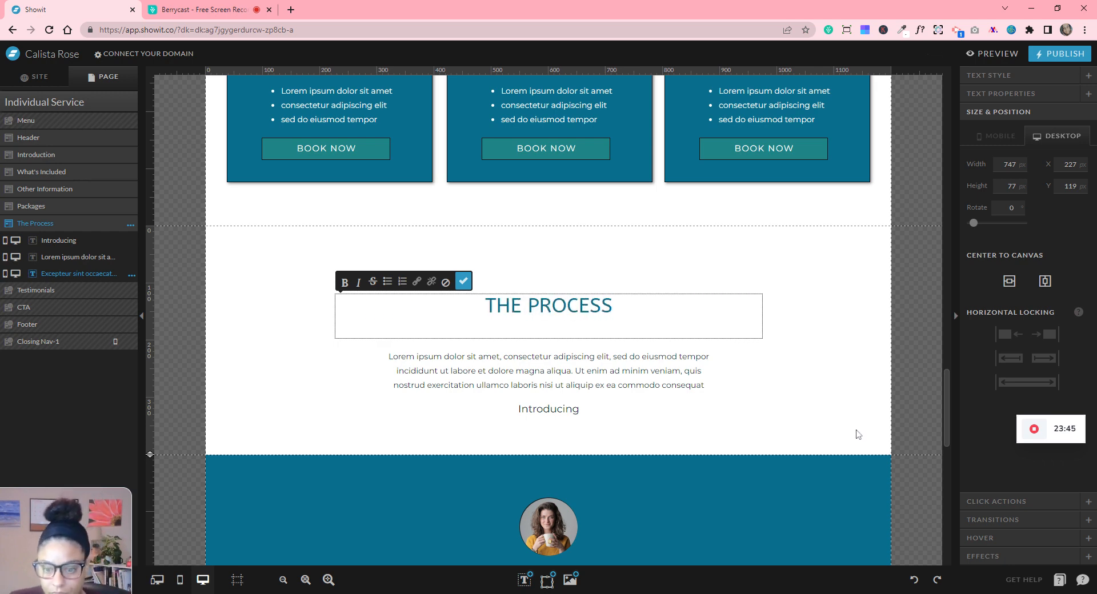
key("Escape")
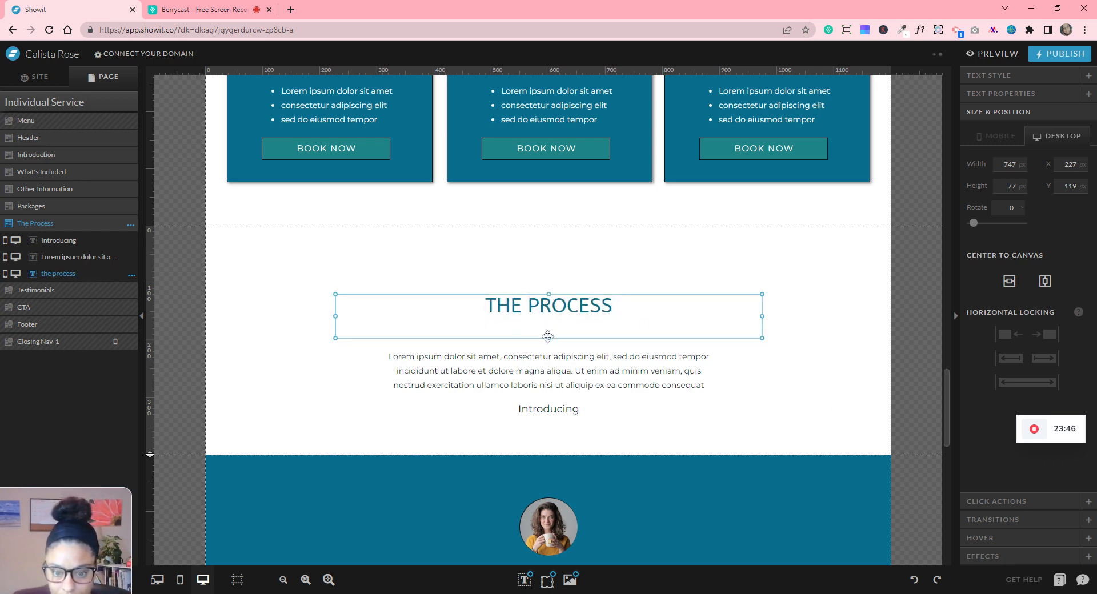
left_click_drag(548, 338, 546, 320)
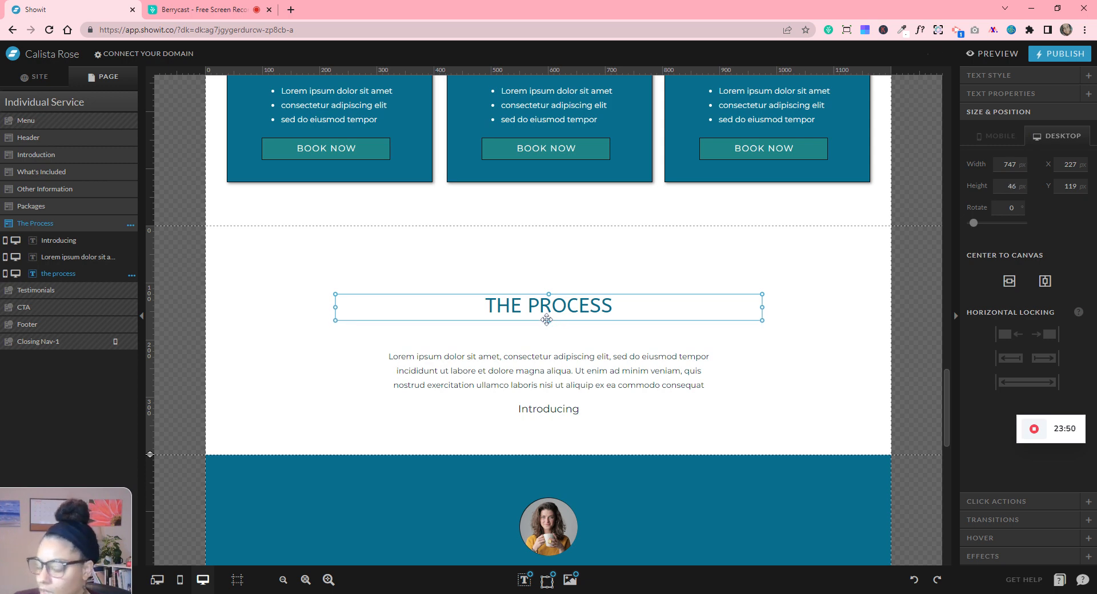
- Move the "Introducing" text directly below the THE PROCESS heading, make it uppercase and reword it as "Book Session"
left_click_drag(552, 409, 554, 333)
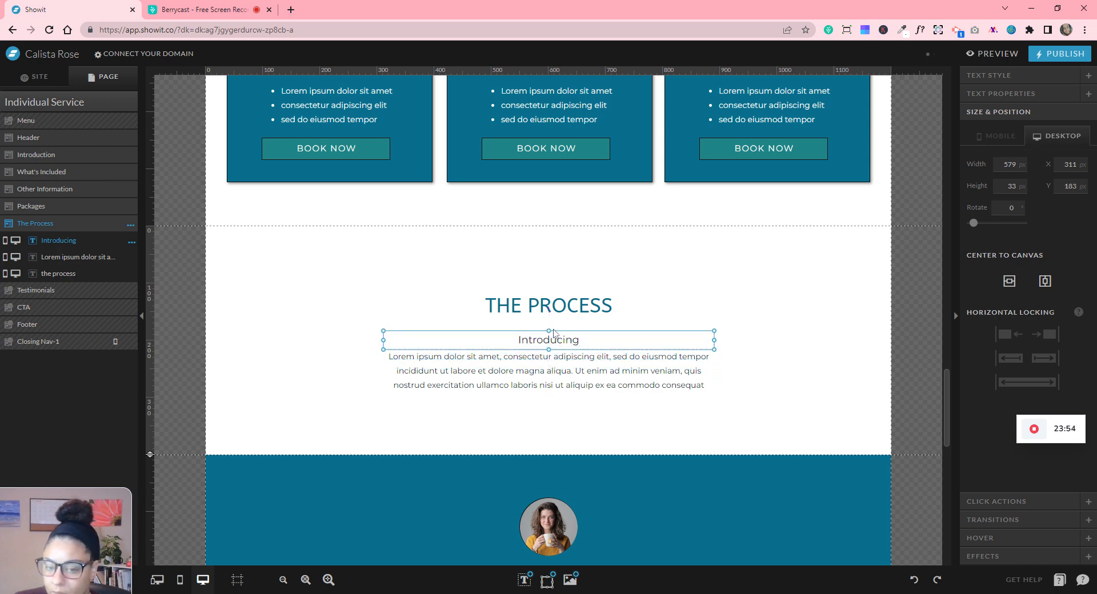
left_click(1010, 78)
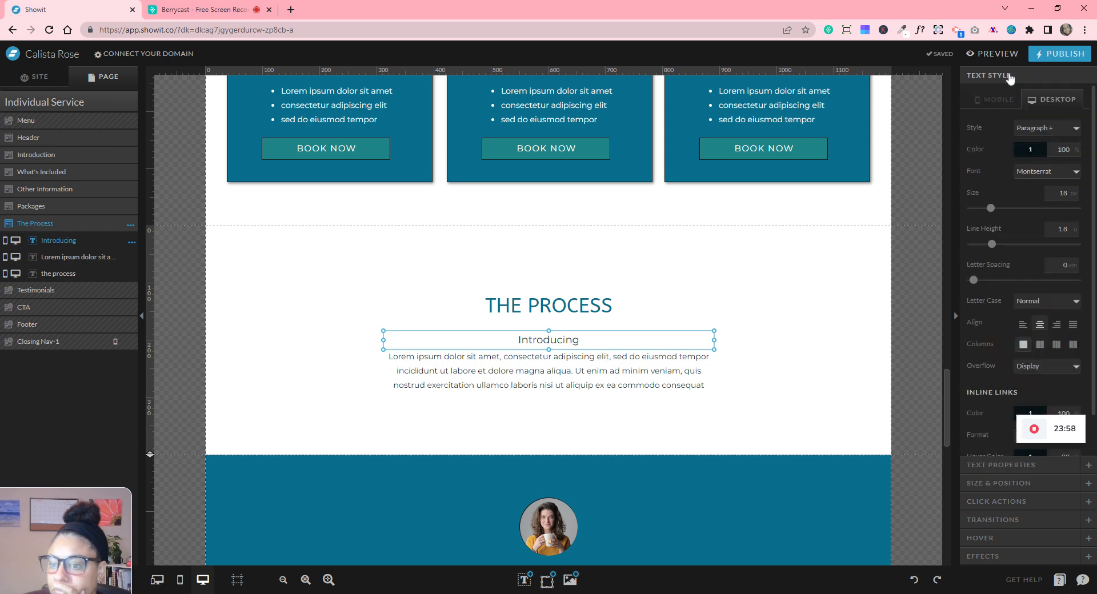
left_click(1039, 299)
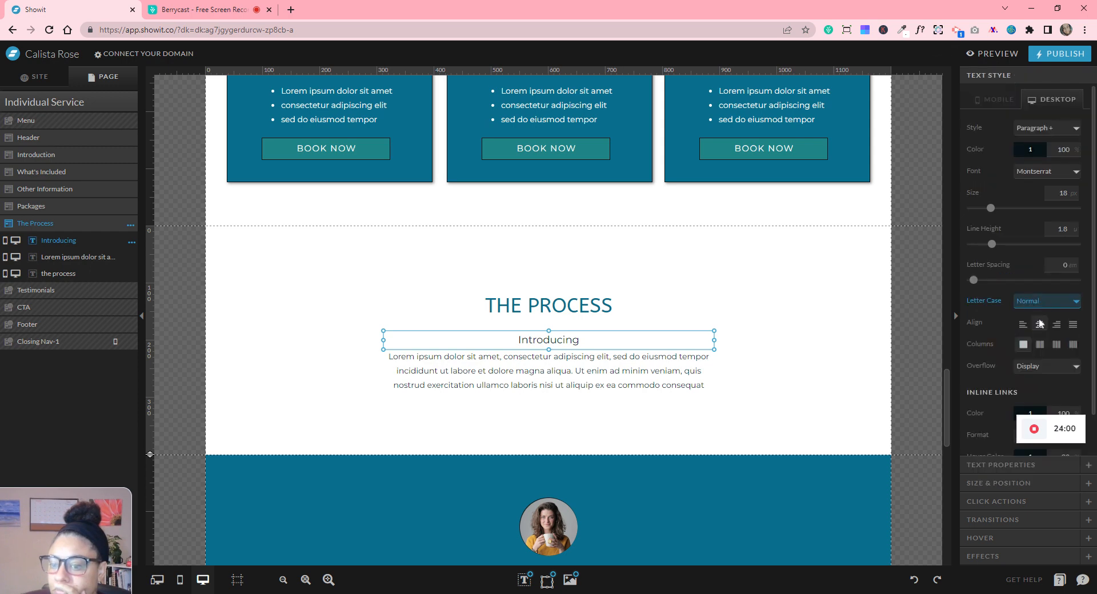
left_click(1041, 320)
double_click(632, 341)
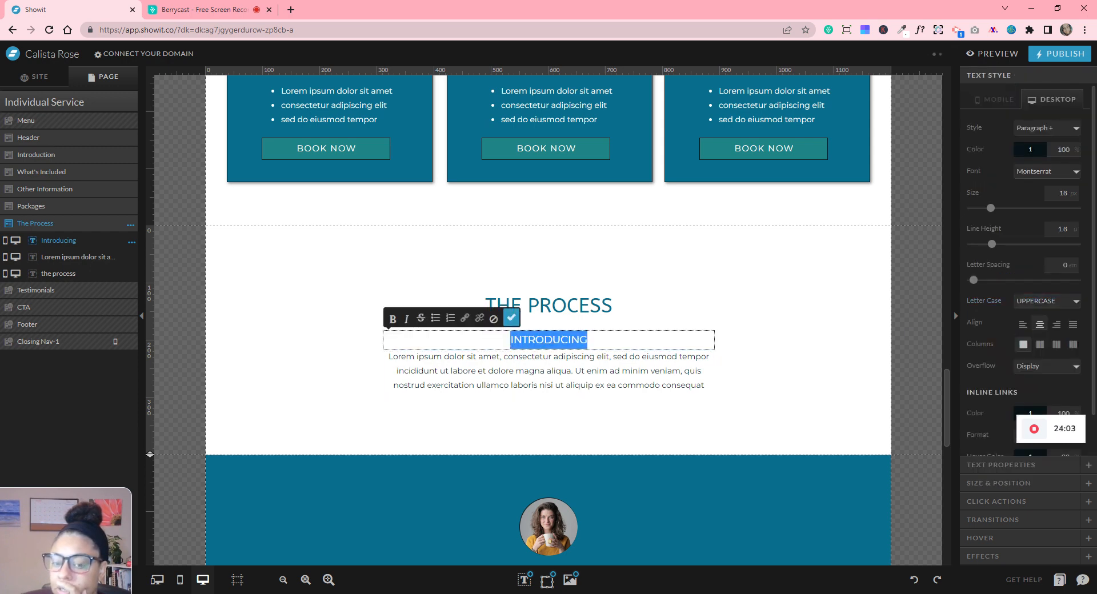
type("Book Sessi")
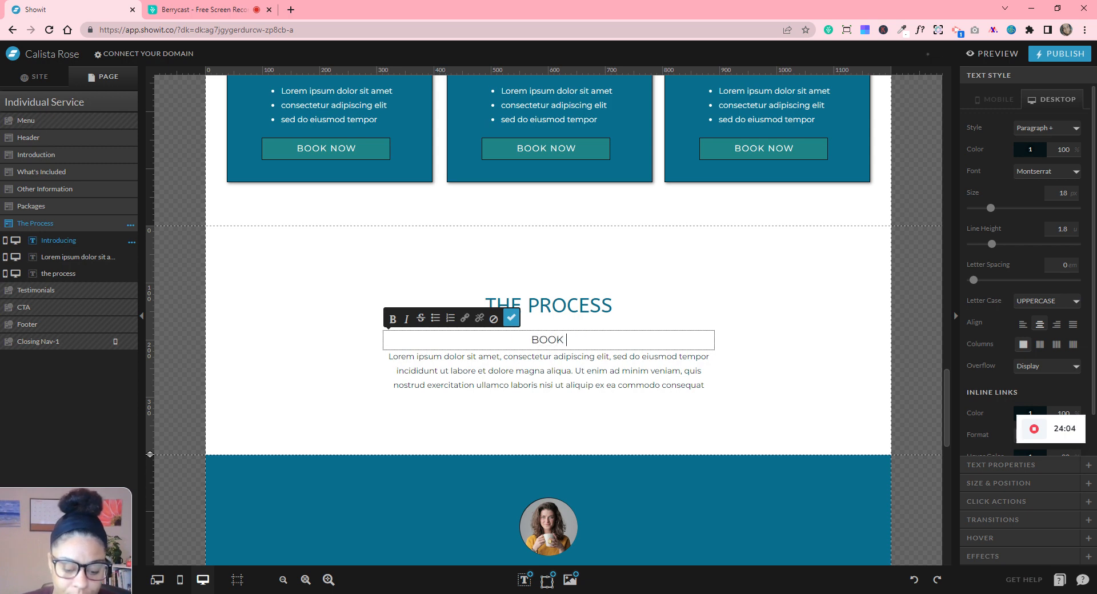
type("on")
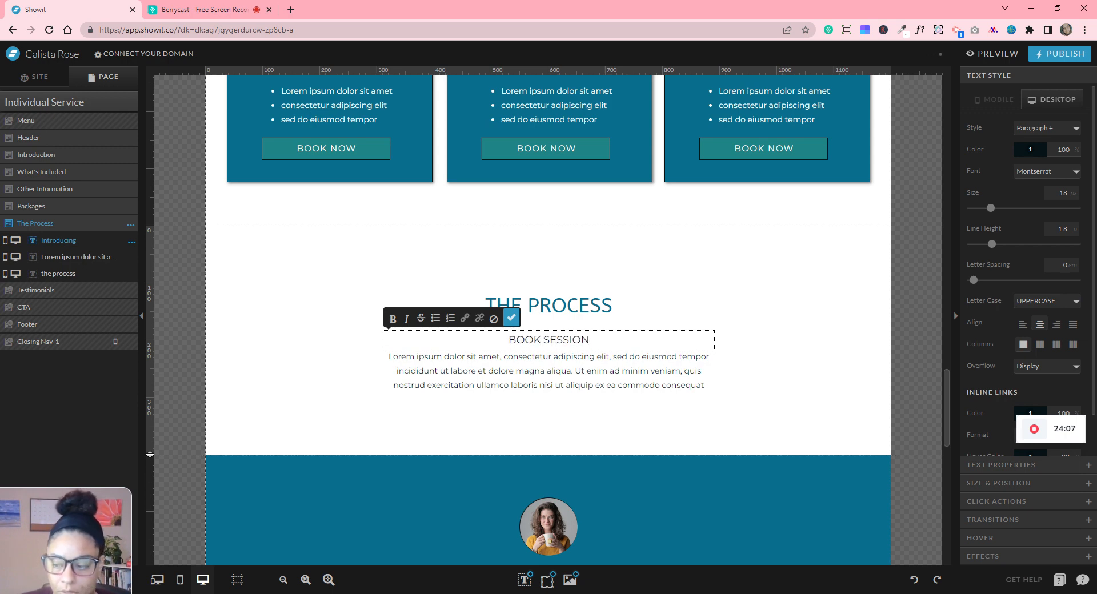
- Remove the paragraph text from "Ut enim ad minim veniam" onward and shorten its box to fit two lines
left_click(638, 370)
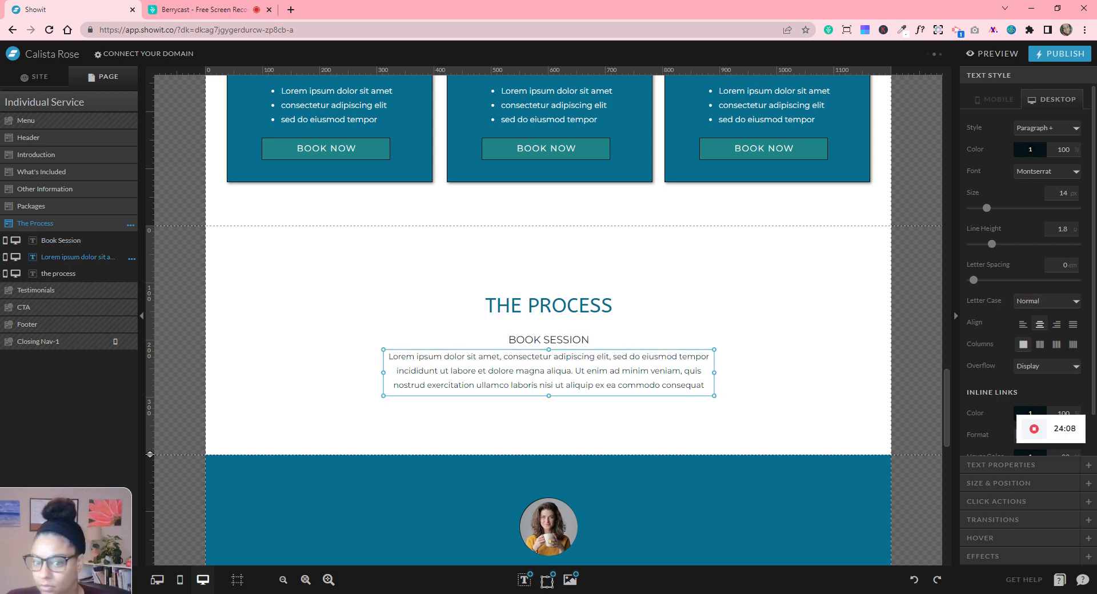
double_click(597, 372)
left_click_drag(573, 372, 704, 385)
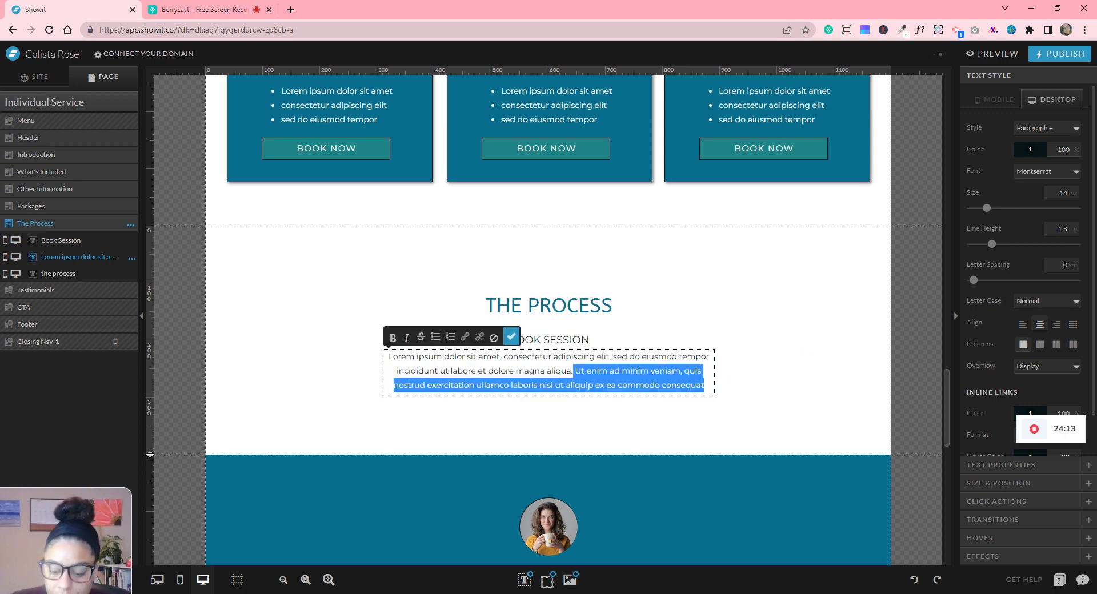
key("BackSpace")
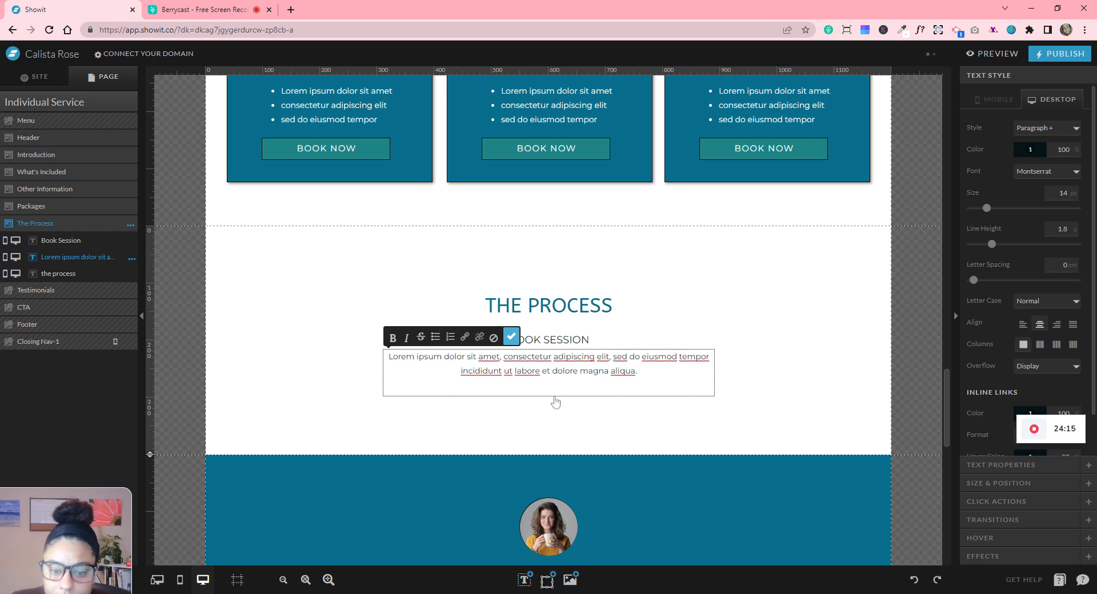
left_click(555, 402)
left_click_drag(549, 396, 550, 380)
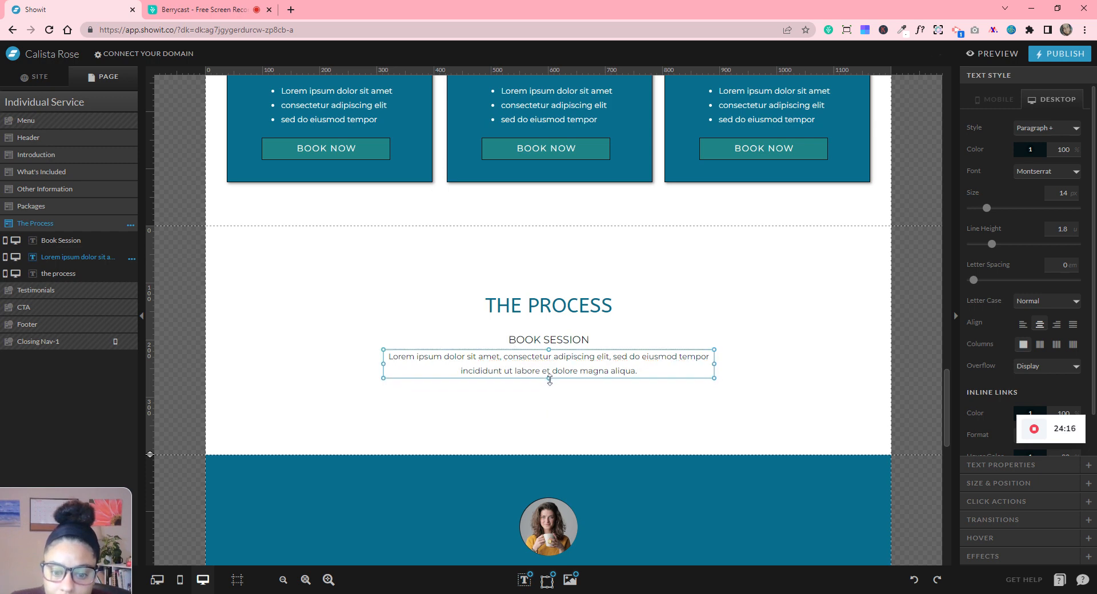
- Reshape the paragraph into a narrow four-line block below BOOK SESSION and extend The Process canvas downward
left_click_drag(714, 363, 531, 366)
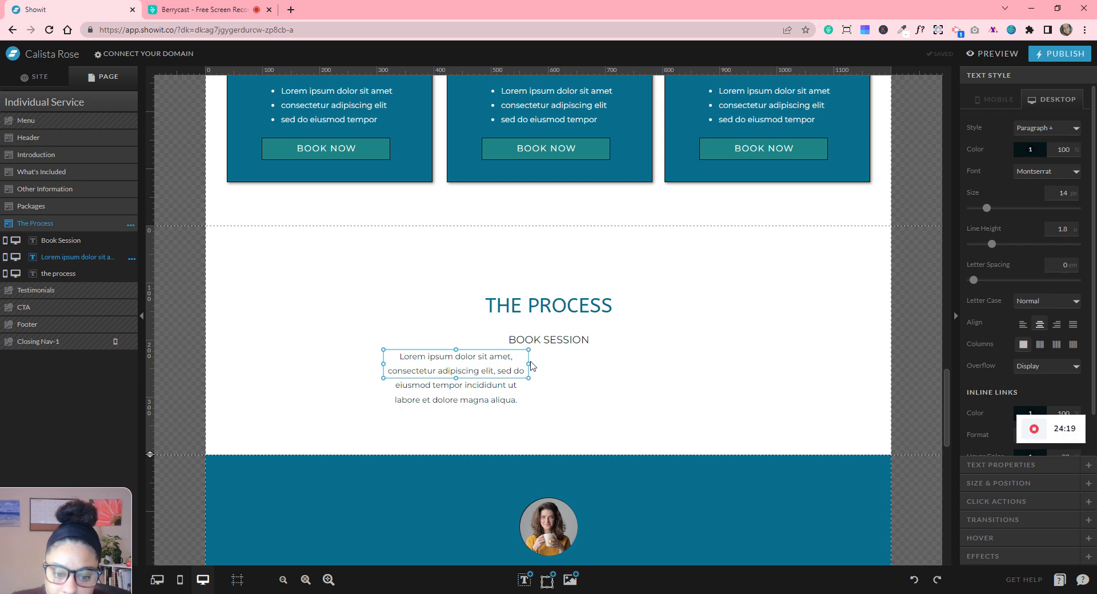
left_click(454, 382)
left_click(457, 377)
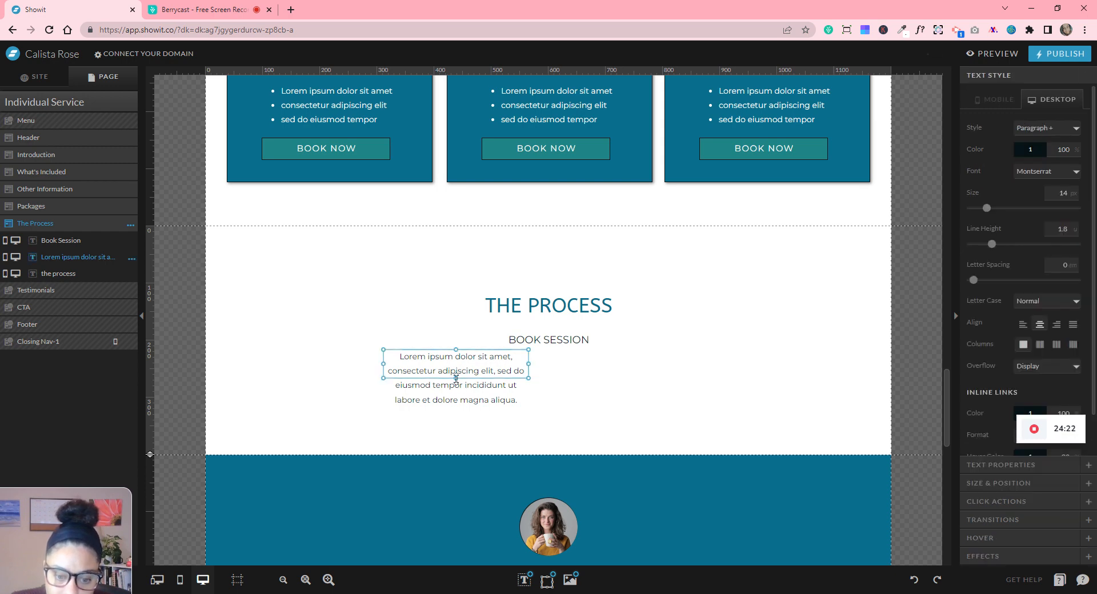
left_click_drag(455, 378, 456, 412)
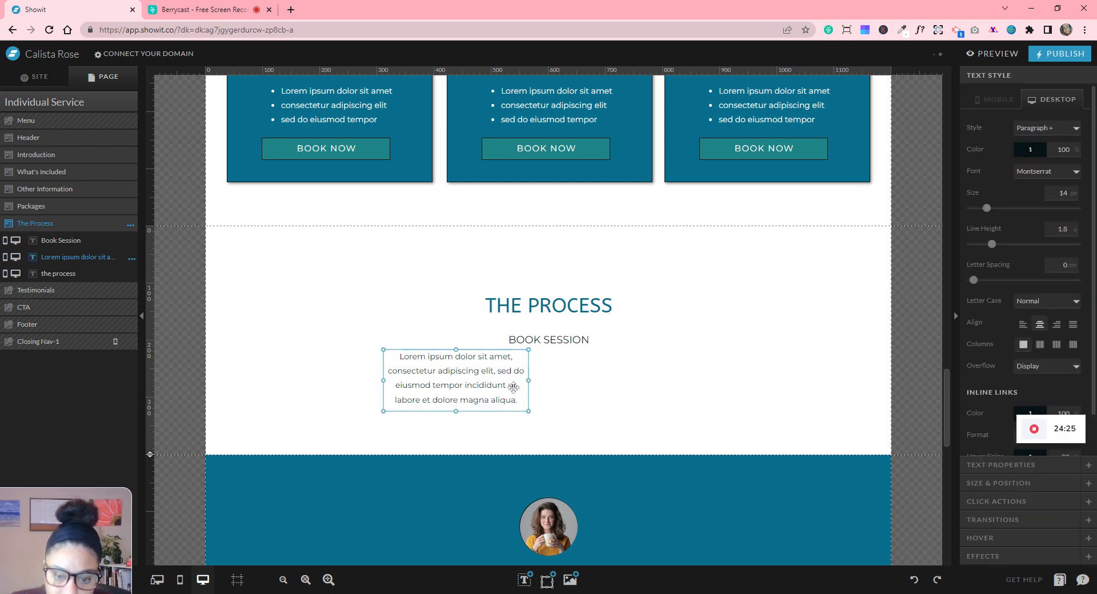
left_click_drag(513, 387, 553, 388)
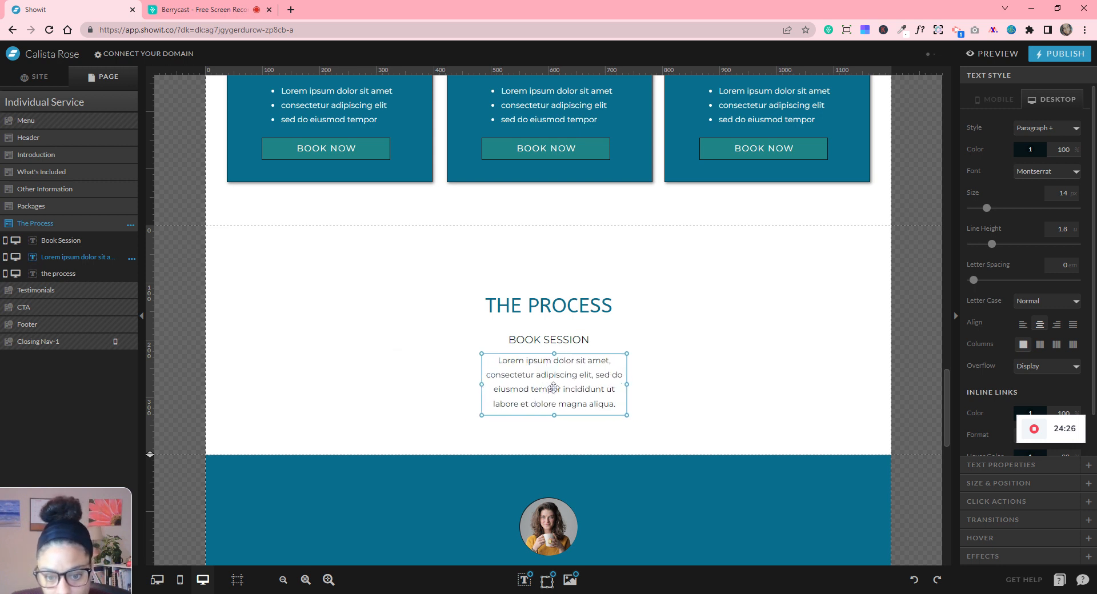
left_click_drag(154, 457, 152, 547)
- Narrow the BOOK SESSION text box to about 174 px and centre it above the paragraph
left_click(465, 340)
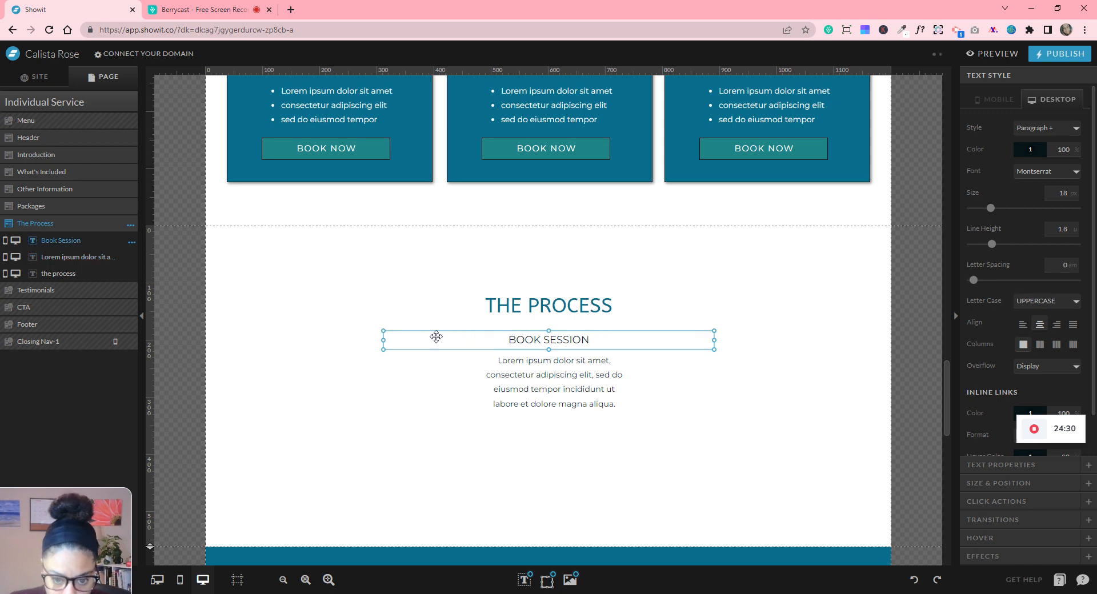
left_click_drag(383, 341, 617, 355)
left_click(671, 344)
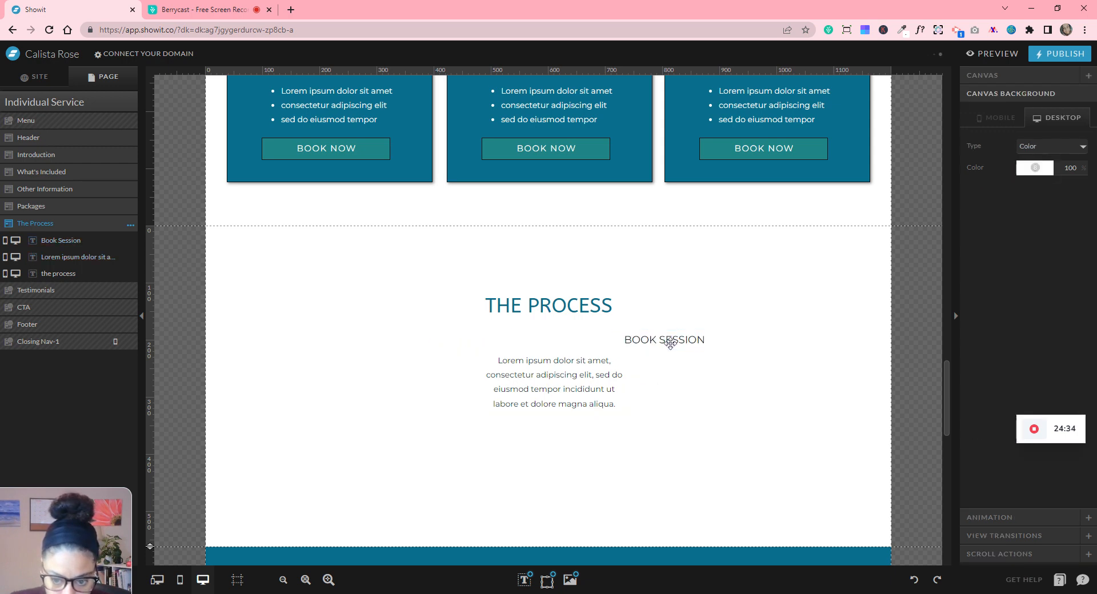
left_click(671, 345)
left_click_drag(673, 347, 563, 338)
left_click(583, 500)
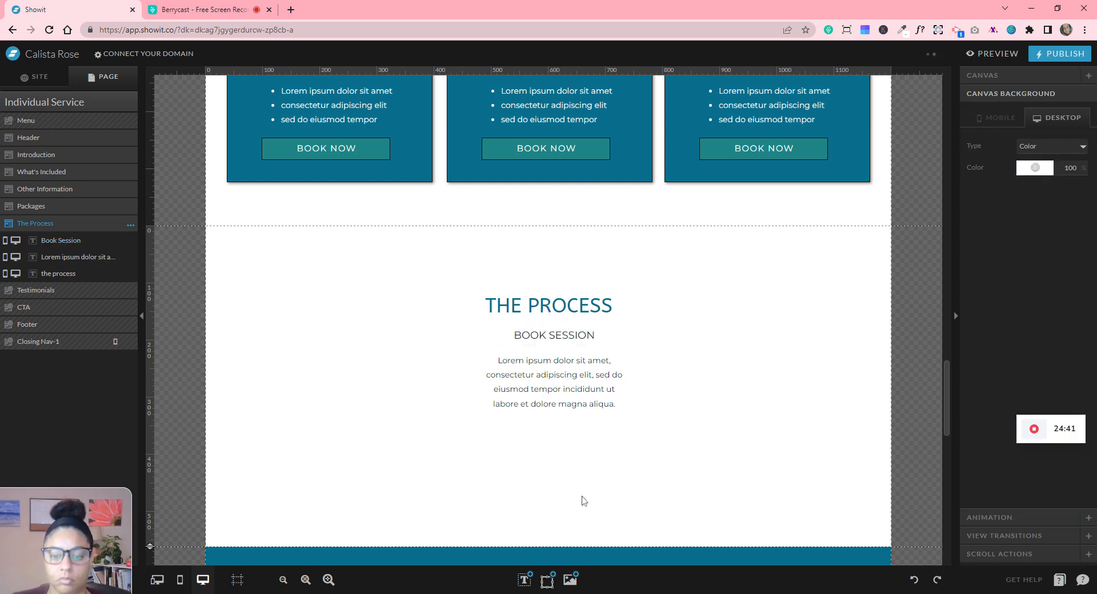
- Move BOOK SESSION and its paragraph down together, placing BOOK SESSION at about Y 264 px to leave space below the heading
left_click_drag(583, 500, 578, 390)
left_click(683, 418)
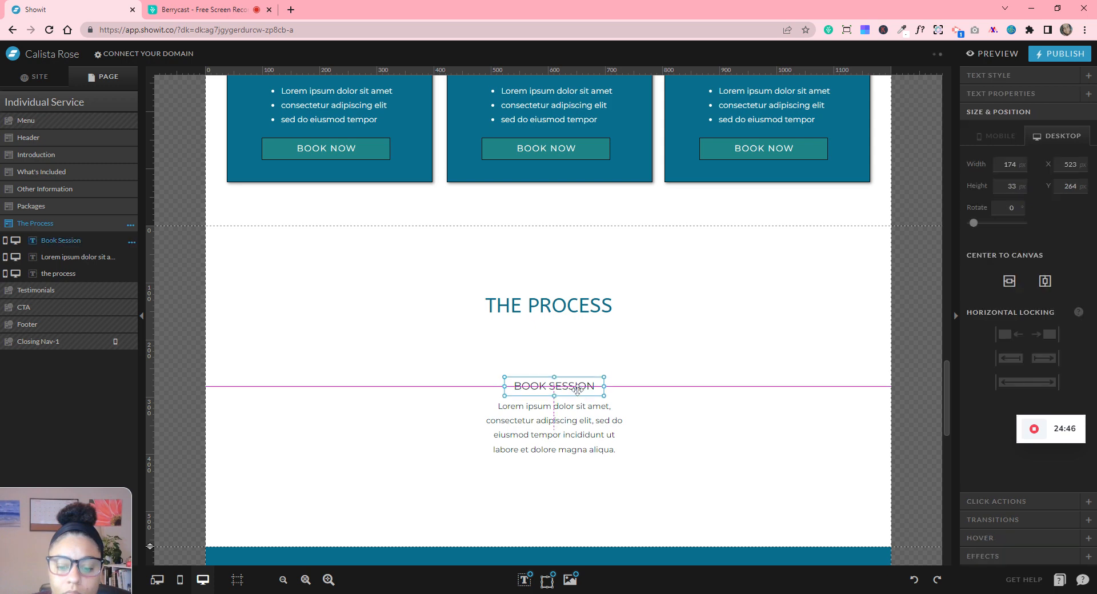
left_click(625, 424)
- Add a centre-aligned Title text just above BOOK SESSION and set its wording to "one"
mouse_move(524, 580)
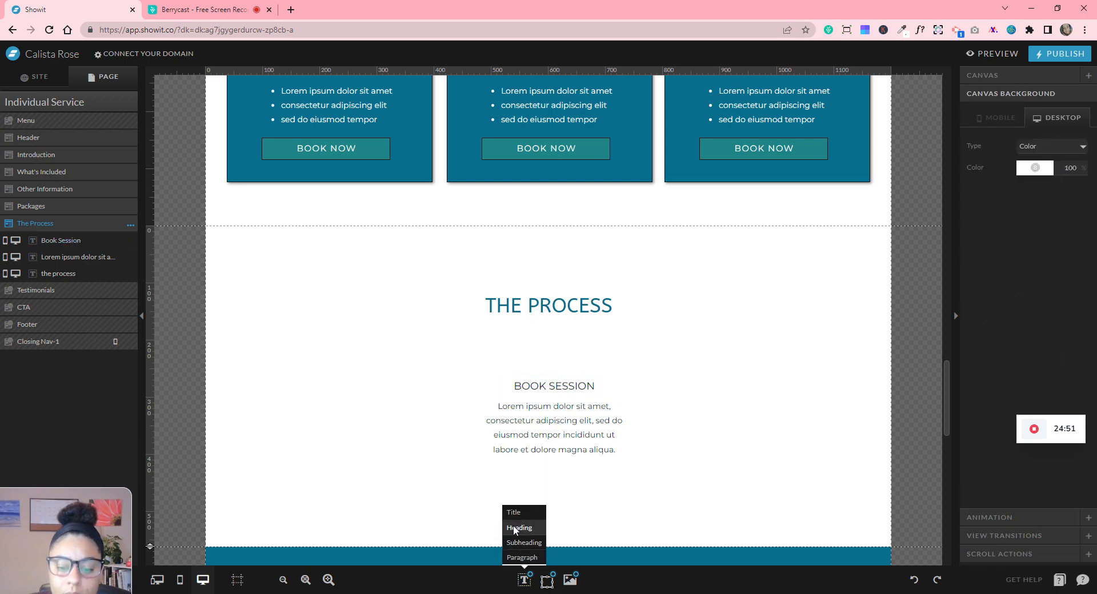
left_click(514, 513)
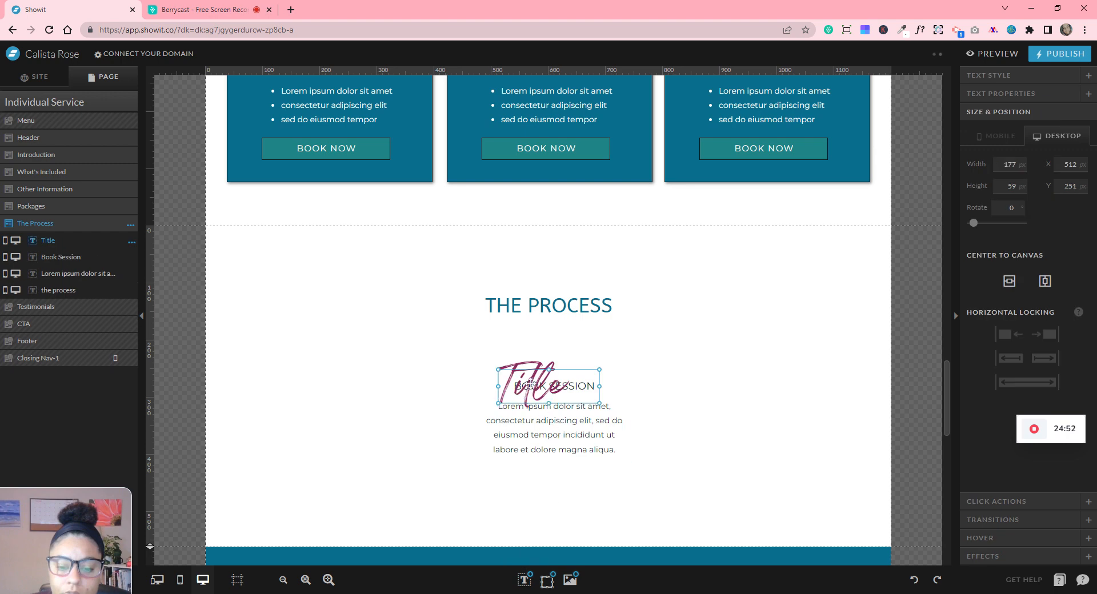
left_click_drag(530, 383, 540, 366)
left_click(984, 76)
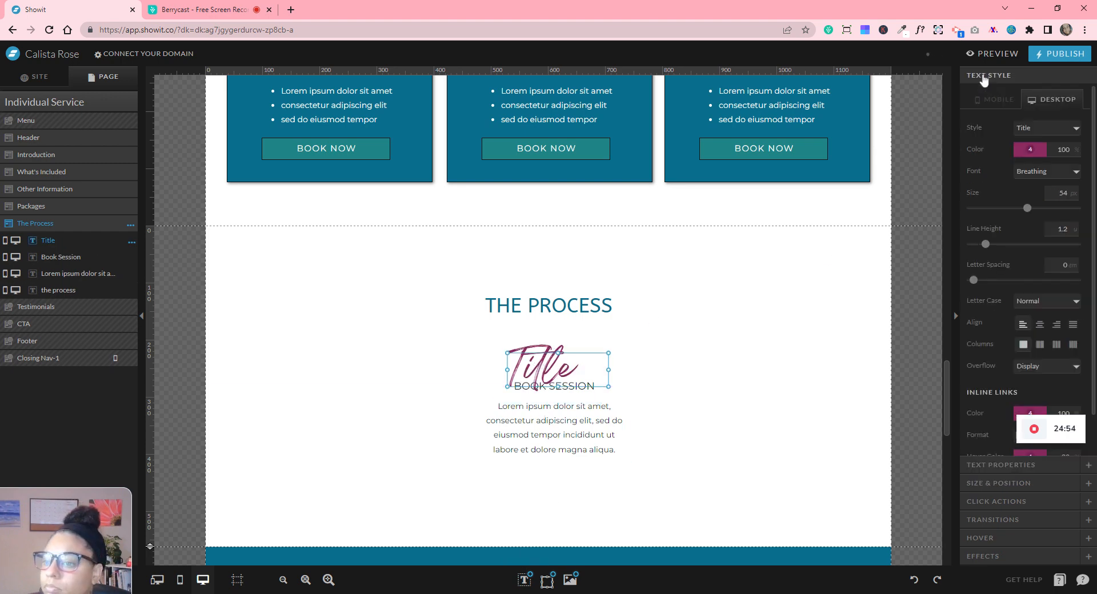
left_click(1040, 324)
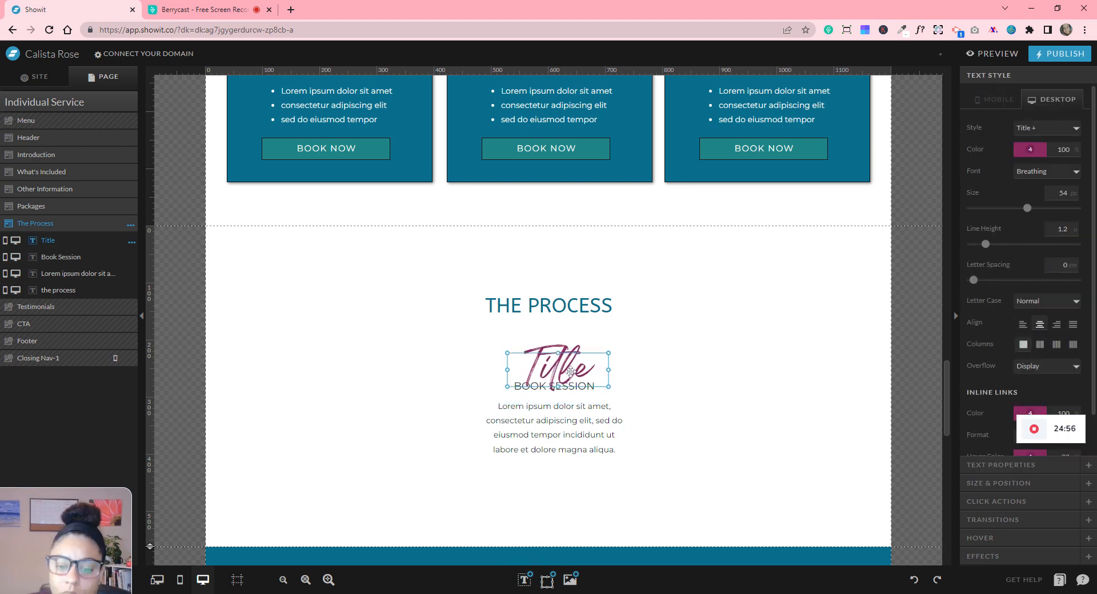
double_click(570, 371)
type("one")
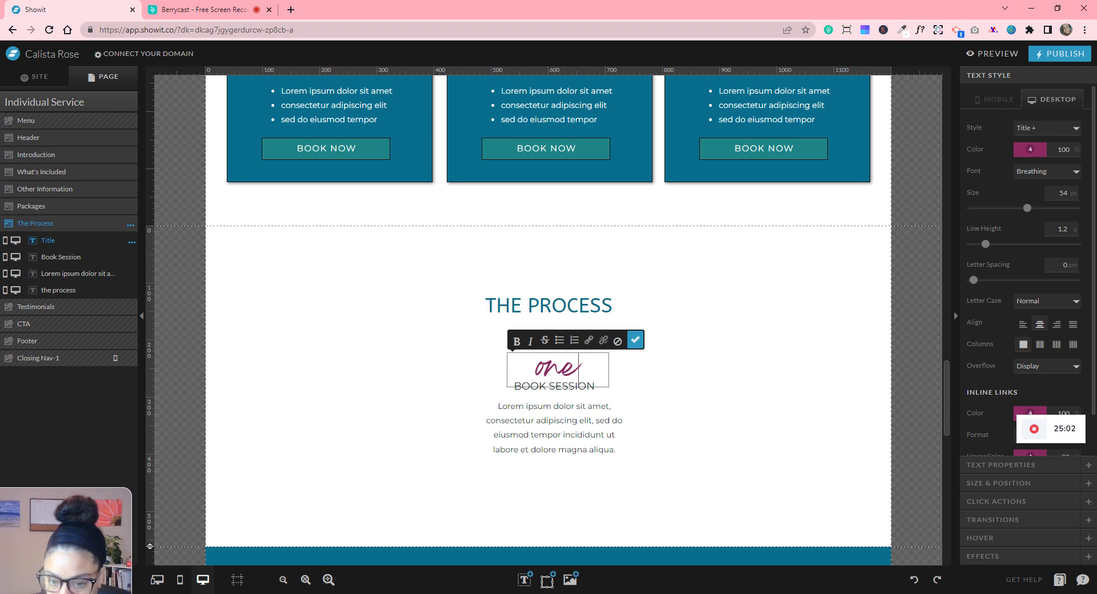
- Centre-align "one", BOOK SESSION and the paragraph with each other and move them to the canvas's left side, placing "one" at about X 98, Y 216 px
key("Escape")
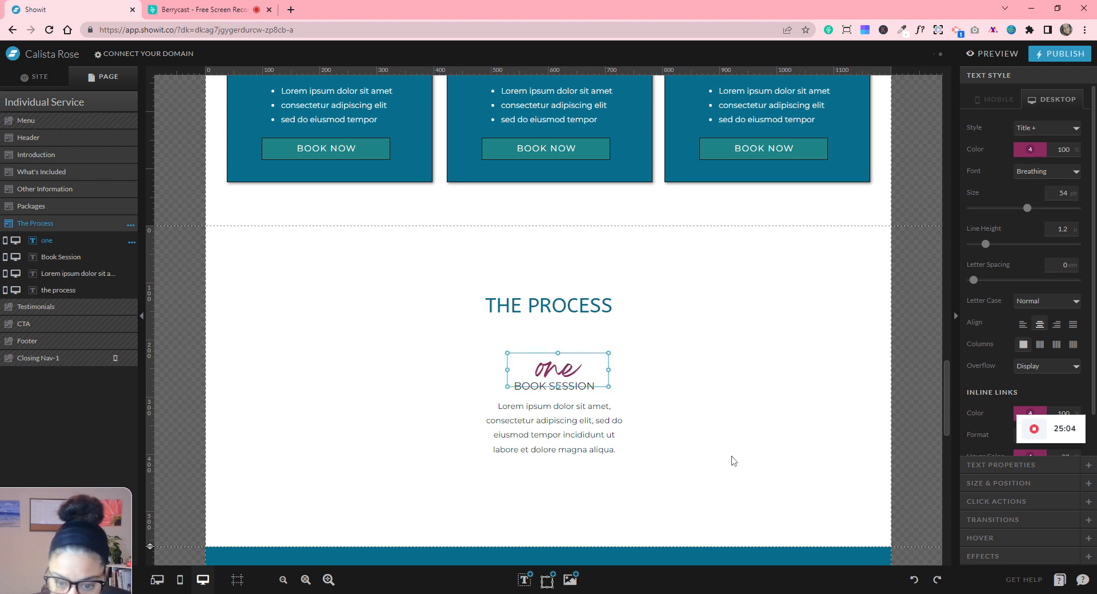
left_click(733, 460)
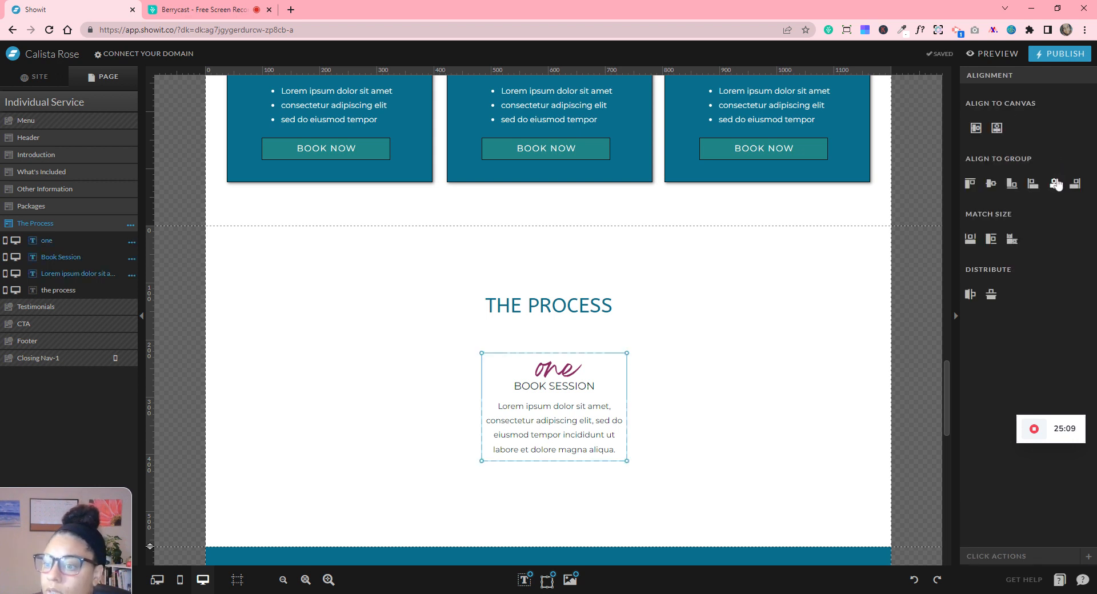
left_click(1054, 184)
left_click_drag(573, 428, 333, 427)
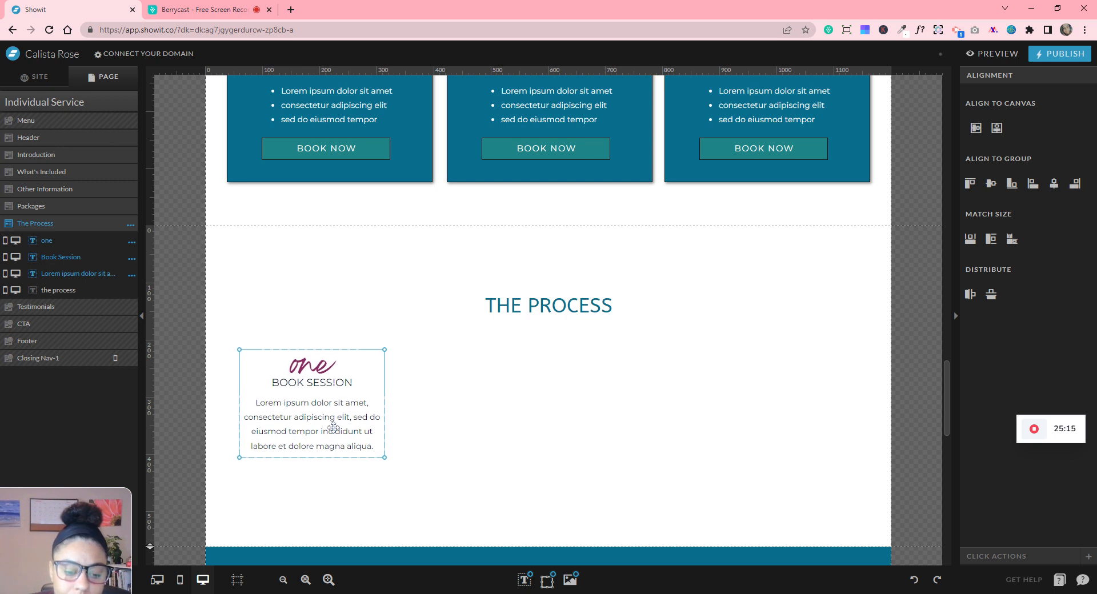
left_click(487, 414)
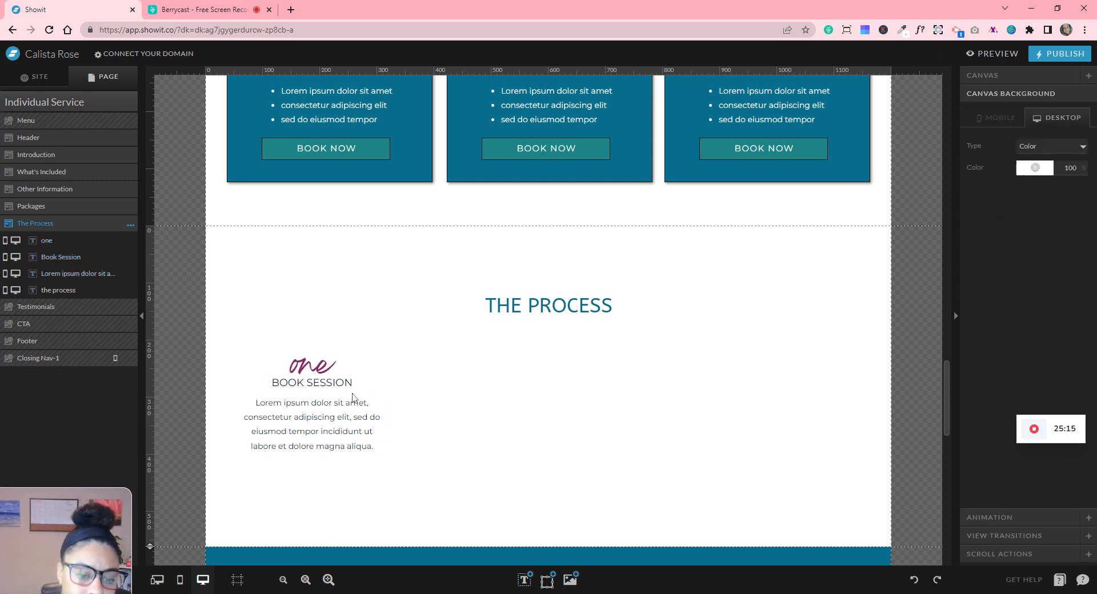
- Try capitalising the step number as "One" and undo the change
double_click(298, 368)
left_click(293, 367)
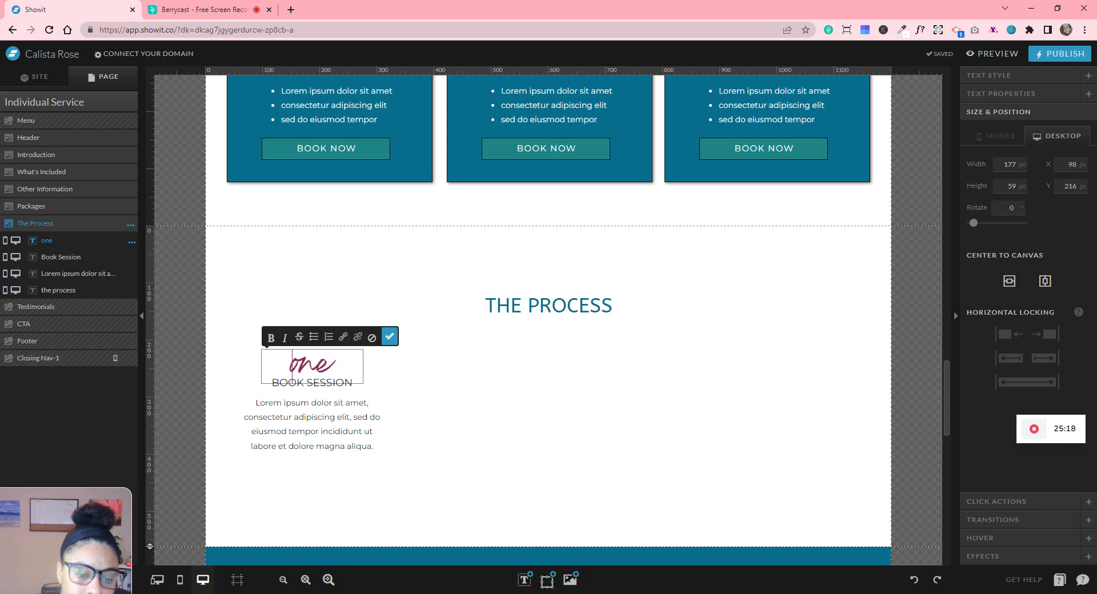
key("BackSpace")
type("O")
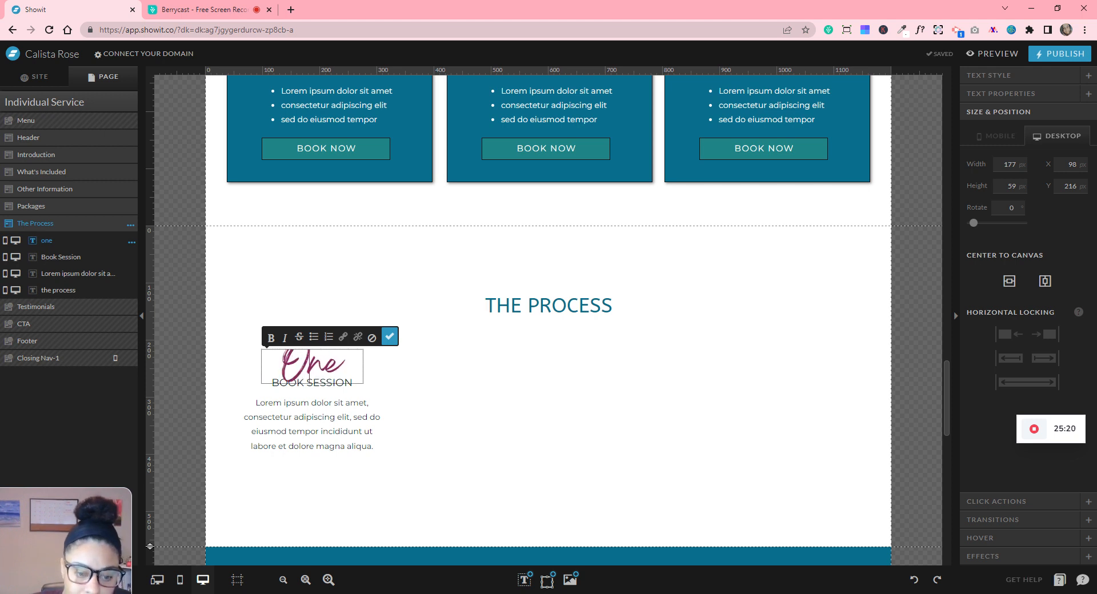
key("Escape")
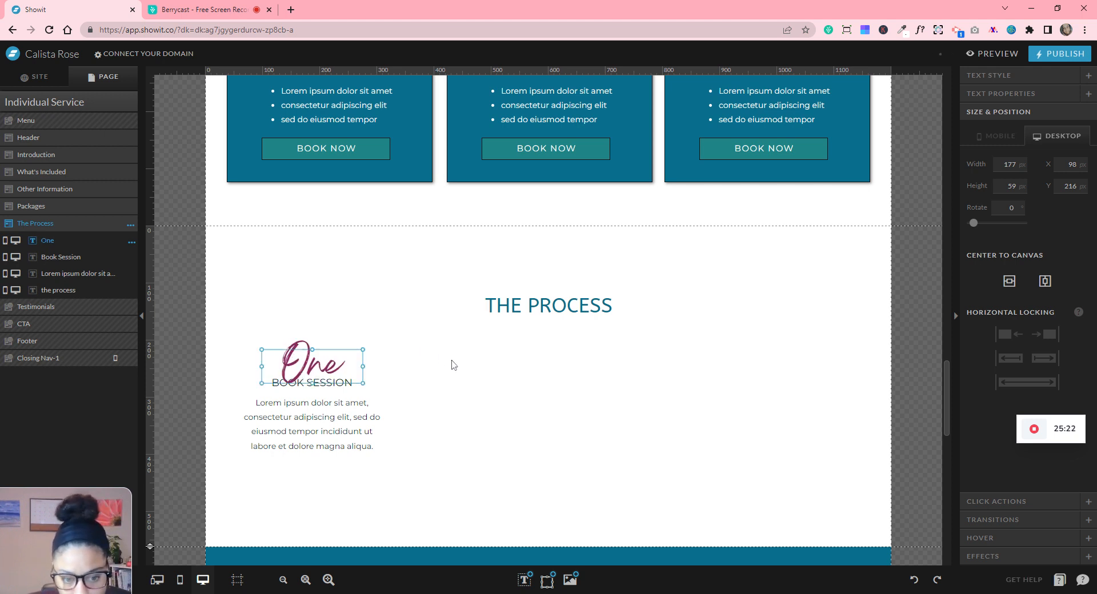
left_click(914, 580)
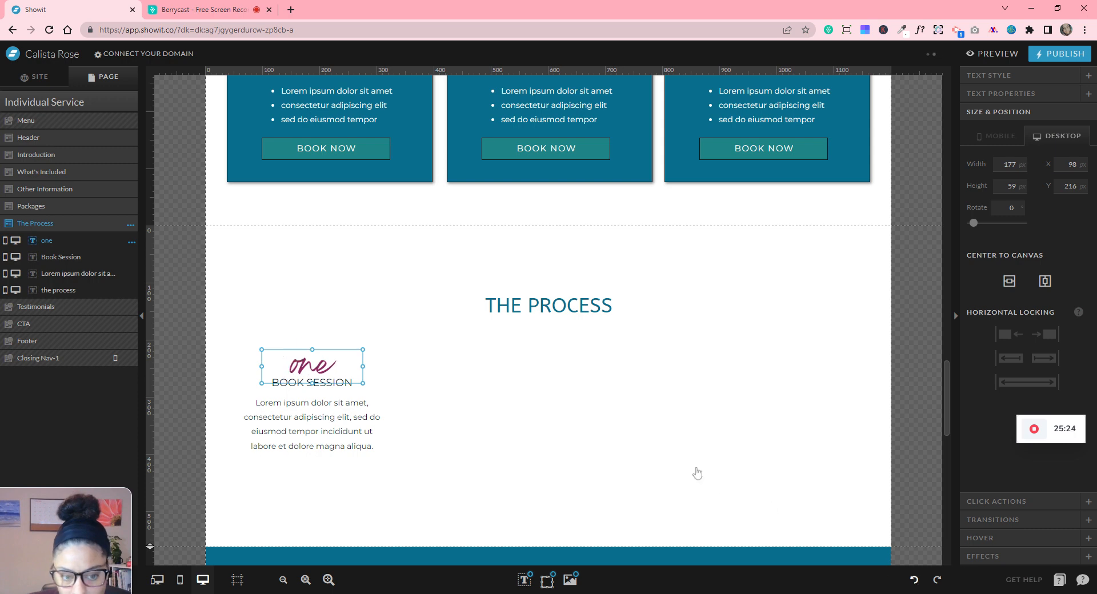
left_click(649, 441)
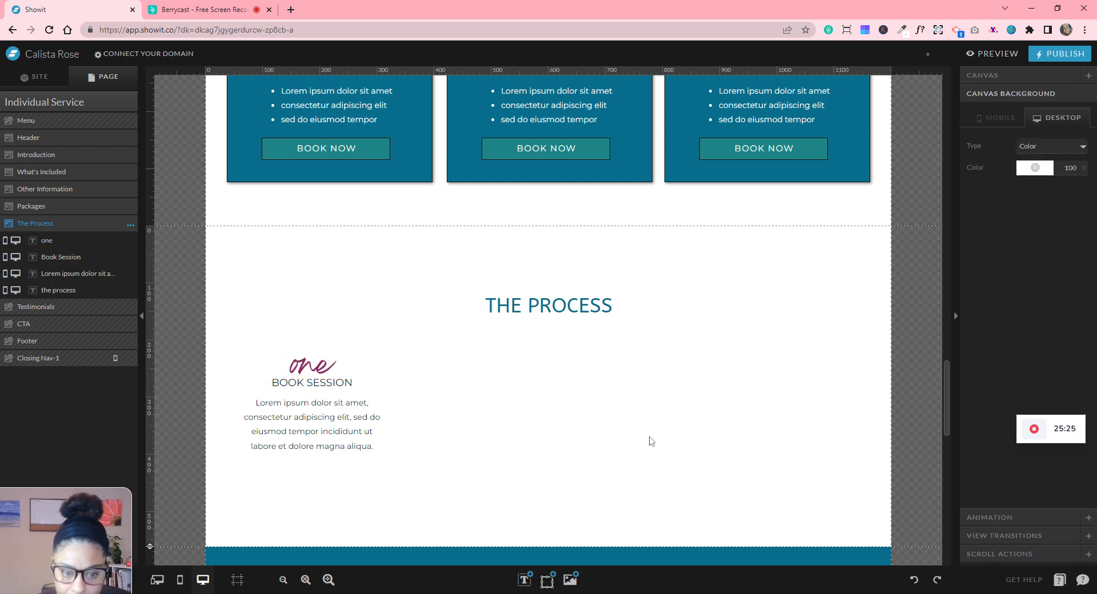
- Set the colour opacity of the "one" text to 90, trying lower values first
left_click(323, 368)
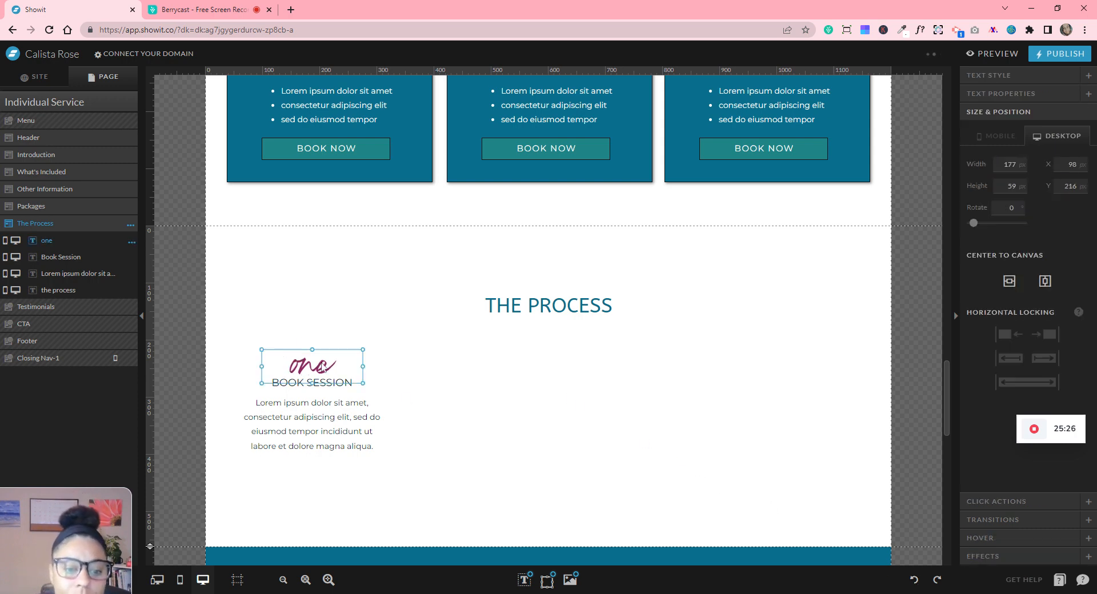
left_click(1002, 77)
double_click(1063, 150)
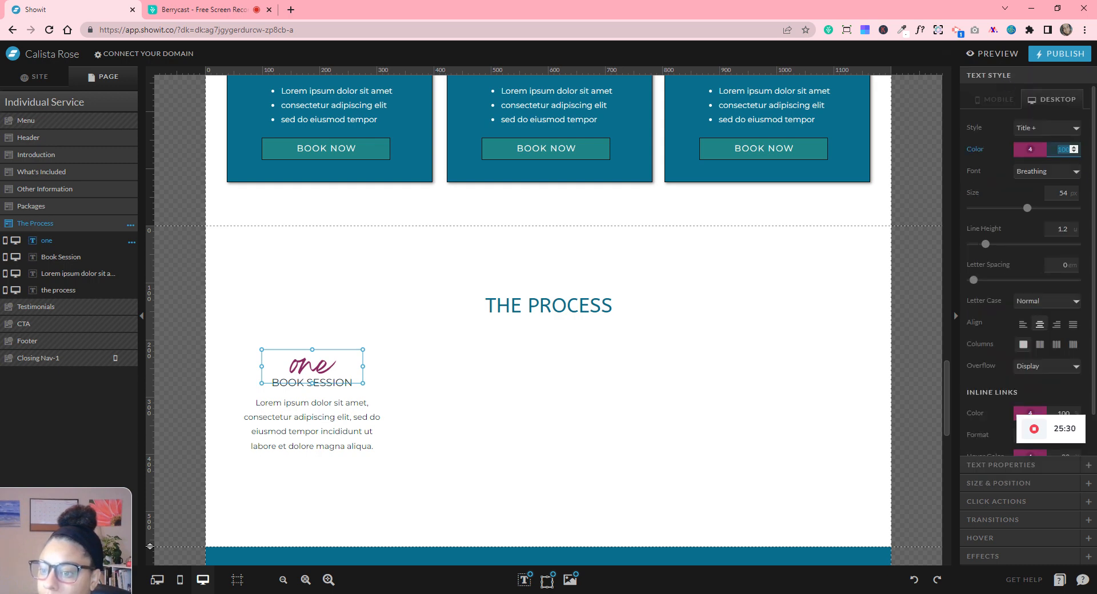
type("40")
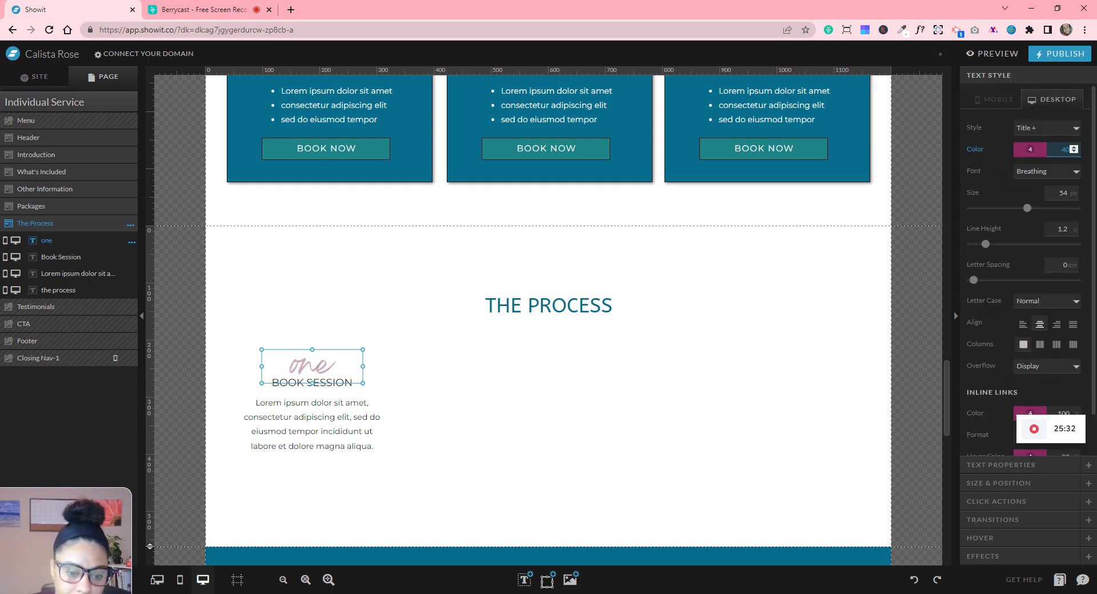
type("5")
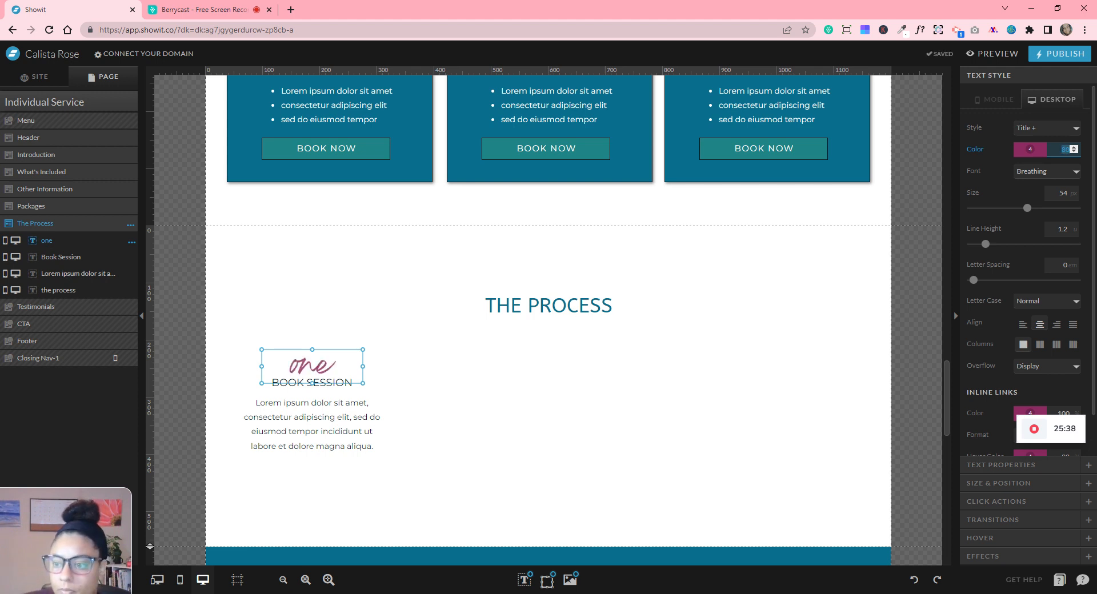
type("90")
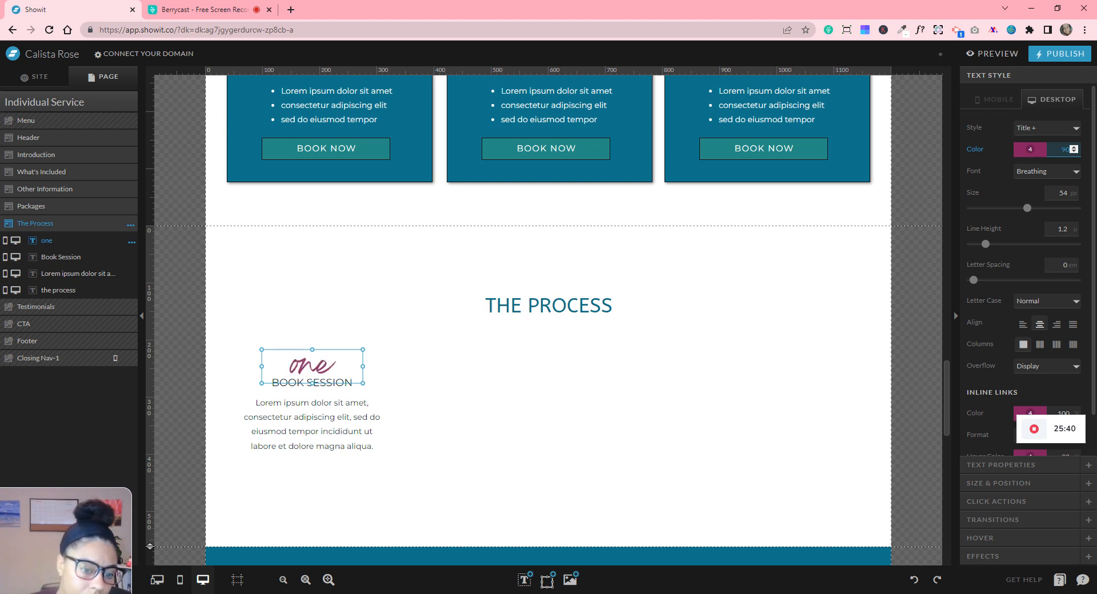
left_click(765, 429)
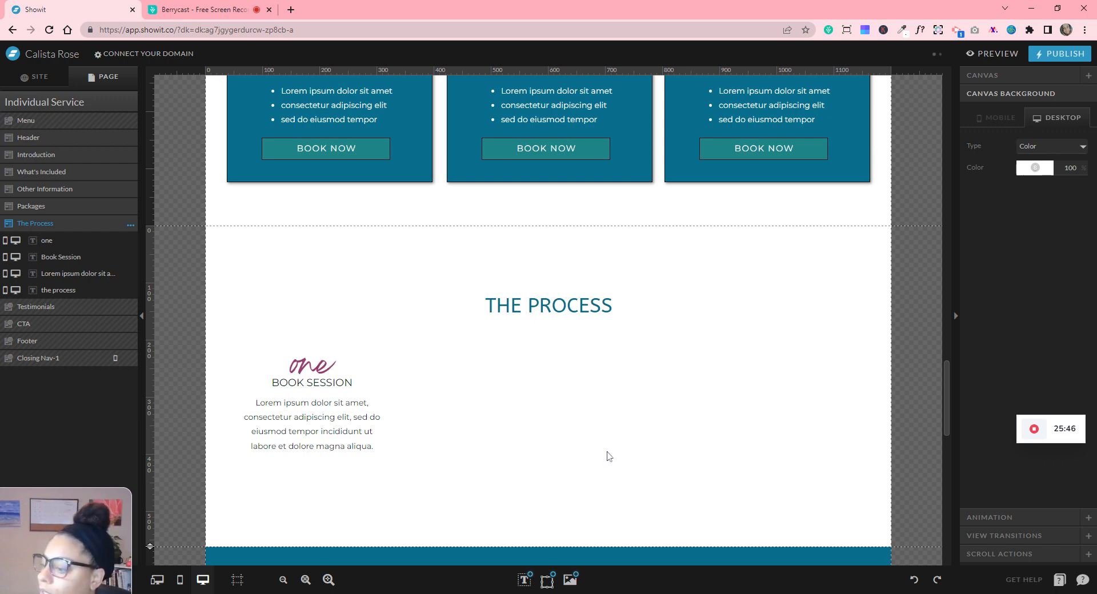
- Switch to the mobile layout and extend The Process canvas downward to about 650 px tall
scroll(605, 467, "down", 2)
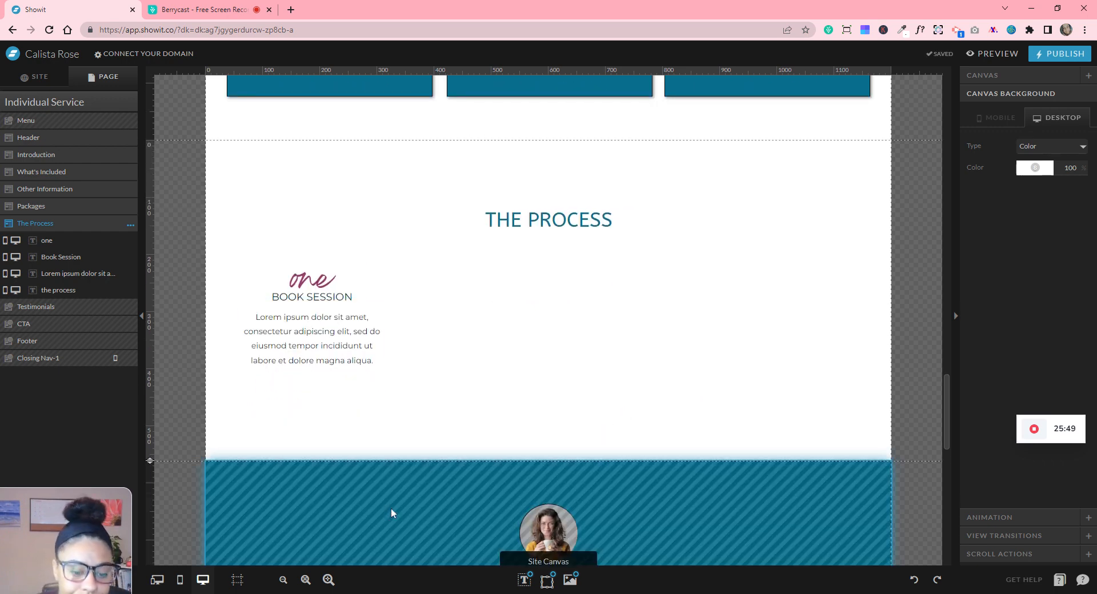
left_click(181, 581)
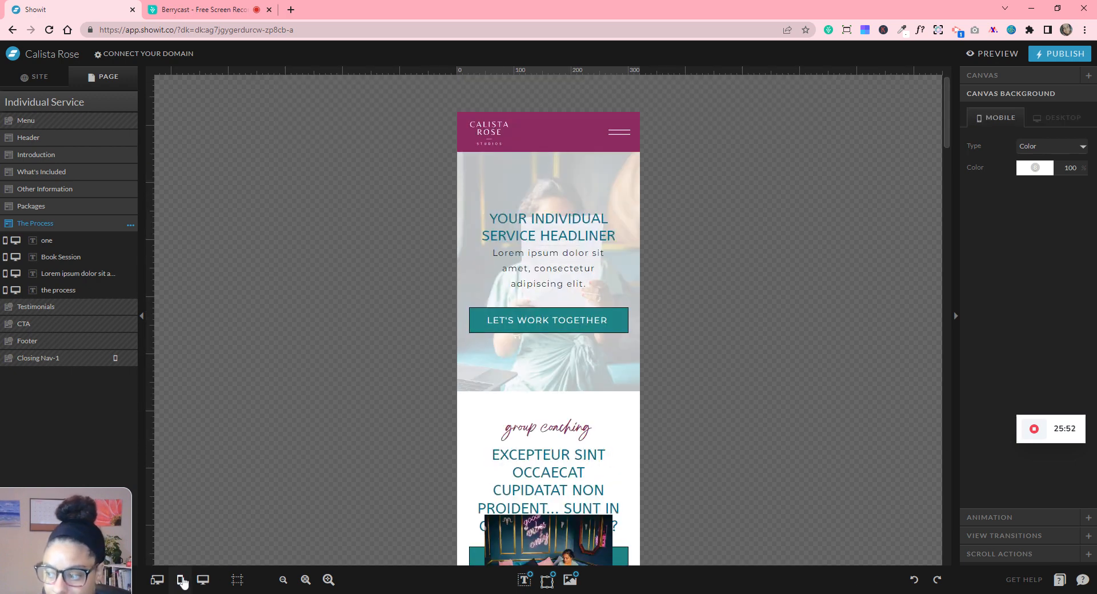
scroll(578, 434, "down", 20)
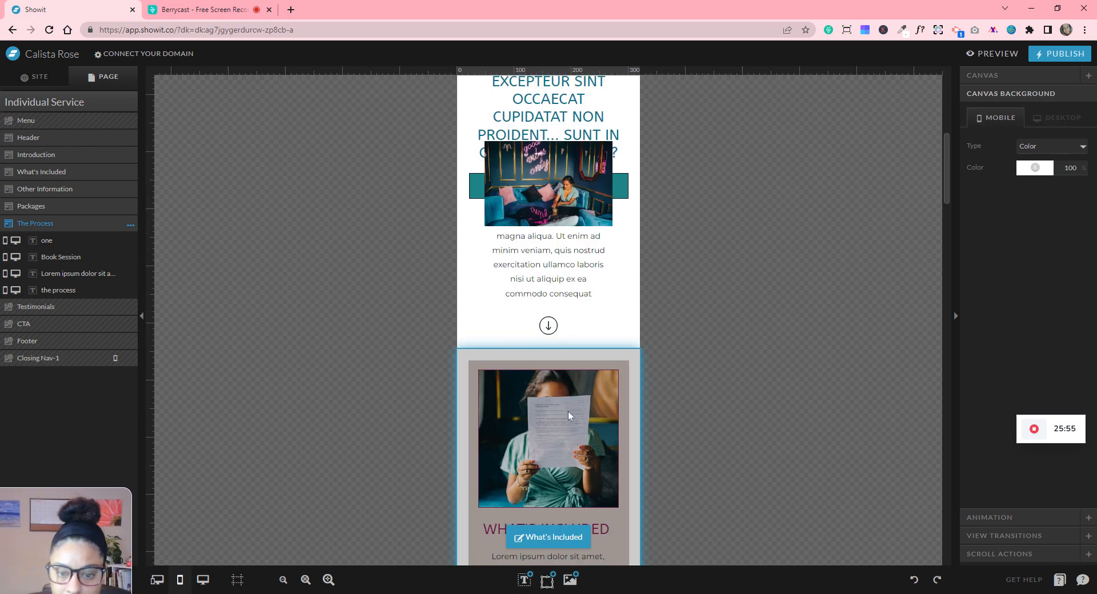
scroll(579, 433, "down", 7)
scroll(588, 433, "up", 5)
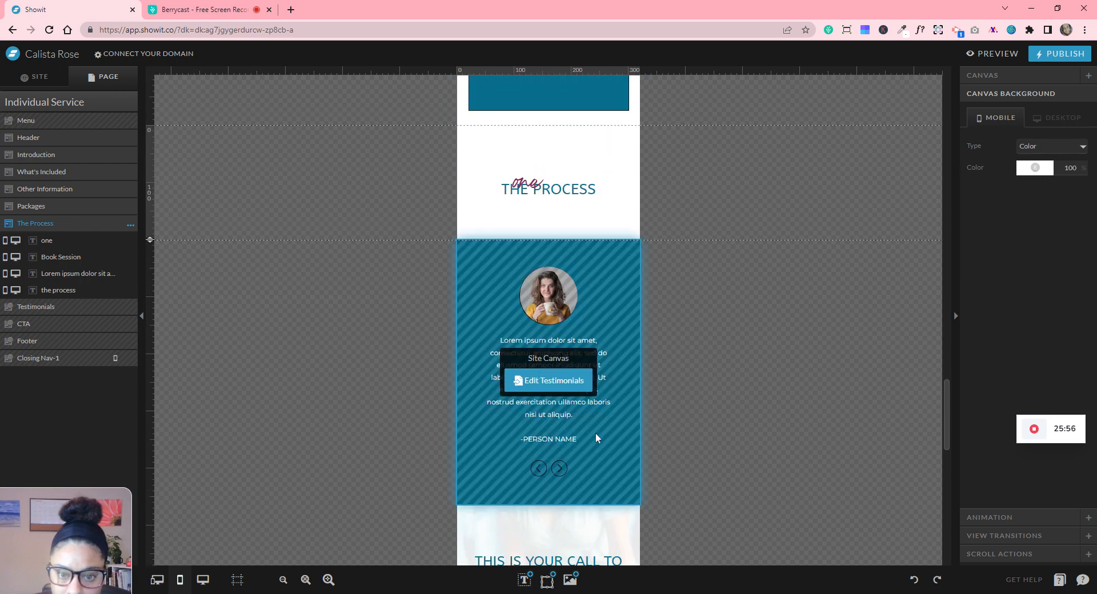
left_click_drag(152, 240, 193, 498)
- Move "one" below THE PROCESS heading to about Y 196 px in the mobile layout and centre-align its text
left_click(531, 186)
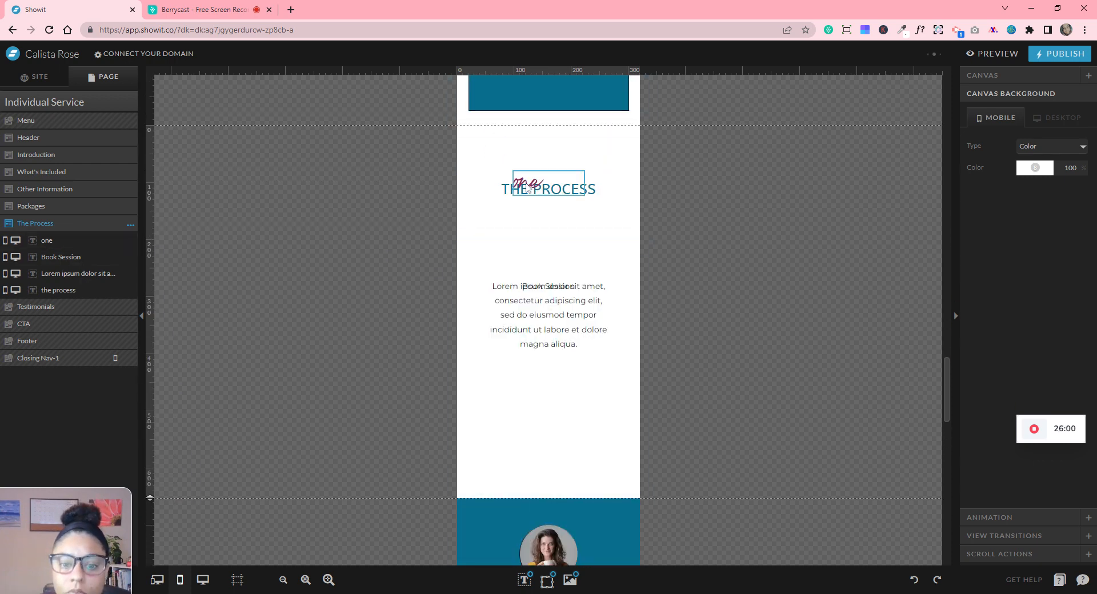
left_click_drag(541, 236, 542, 254)
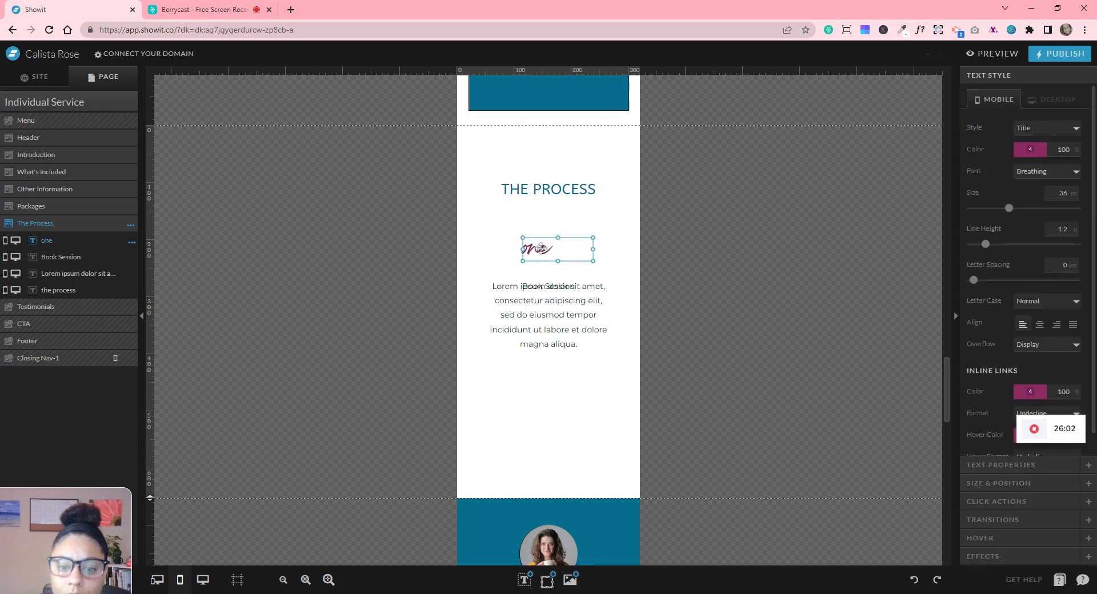
left_click(1040, 325)
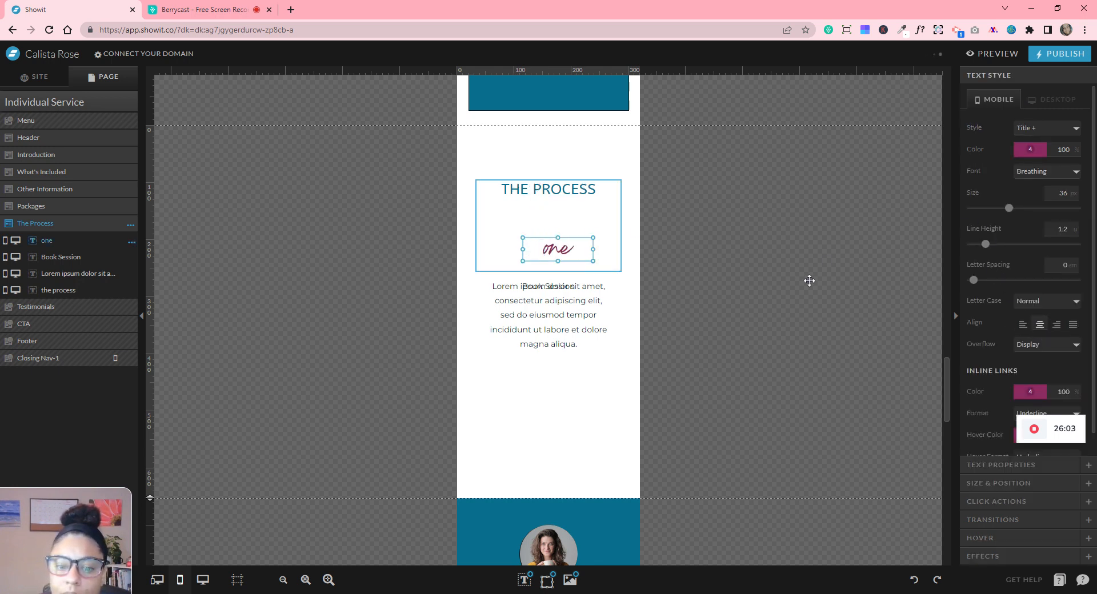
- Move the mobile Book Session text down, set its letter case to UPPERCASE and shorten its box to about 23 px high
left_click(589, 360)
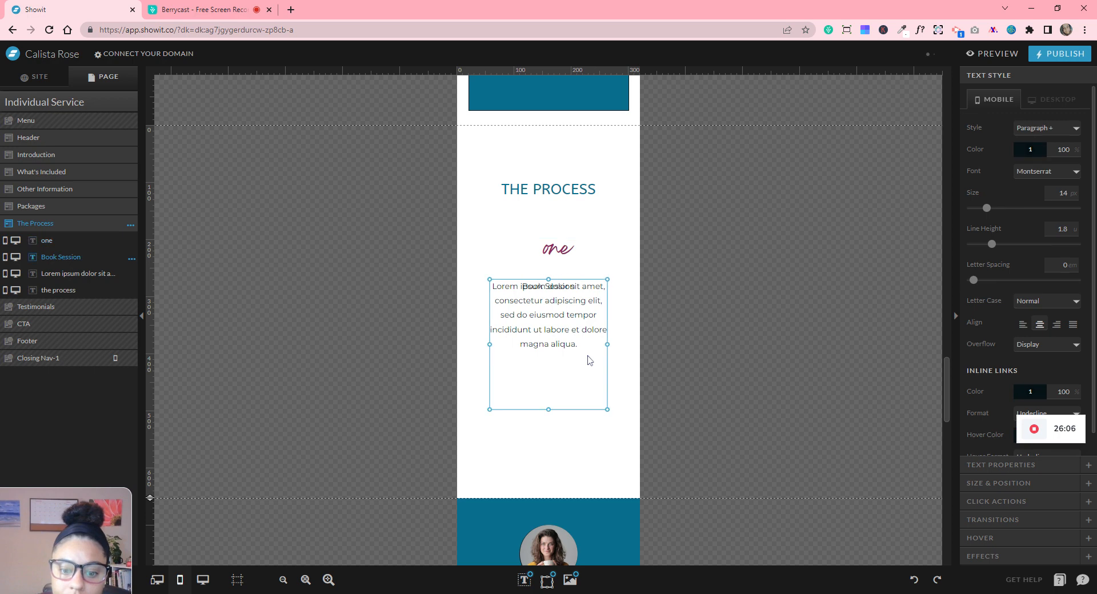
left_click_drag(586, 392, 579, 453)
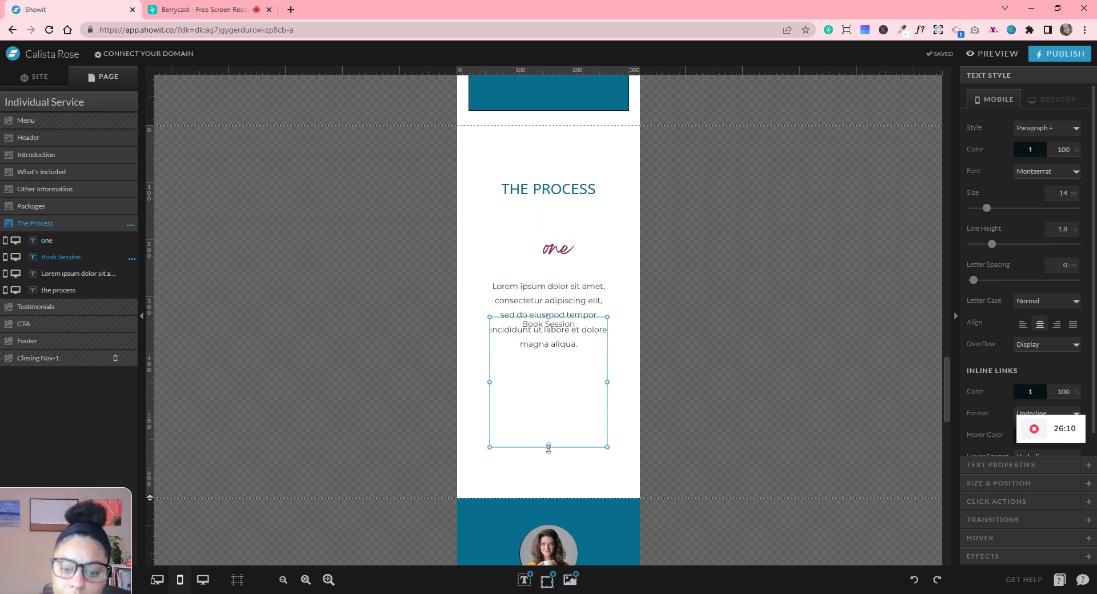
left_click(1031, 307)
left_click_drag(548, 447, 547, 330)
left_click(704, 342)
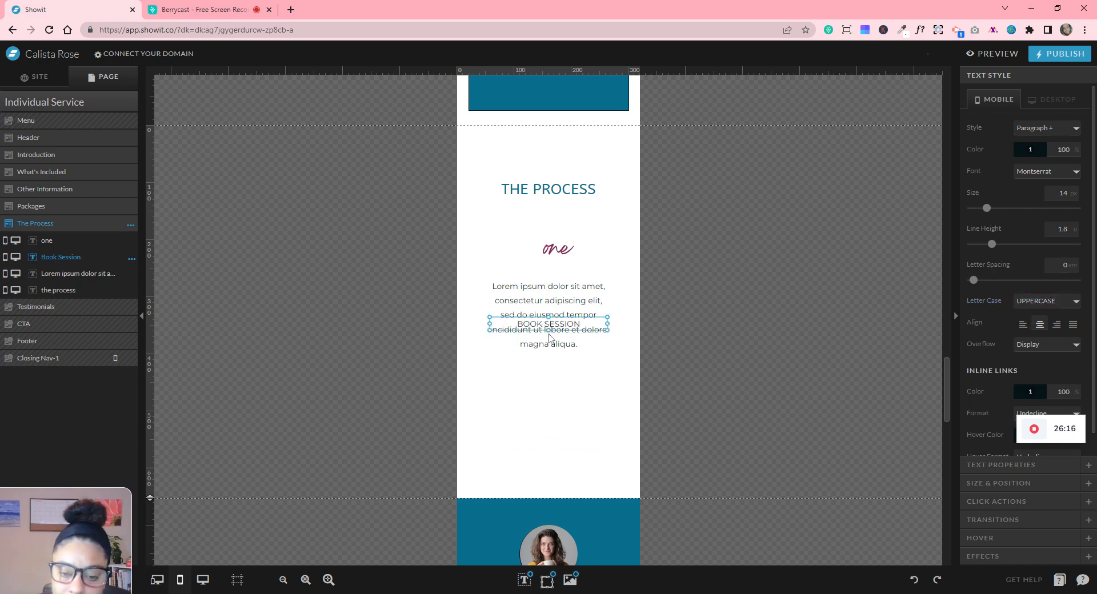
- Place BOOK SESSION between "one" and the paragraph at about Y 231 px, and centre "one" horizontally on the canvas
left_click(558, 329)
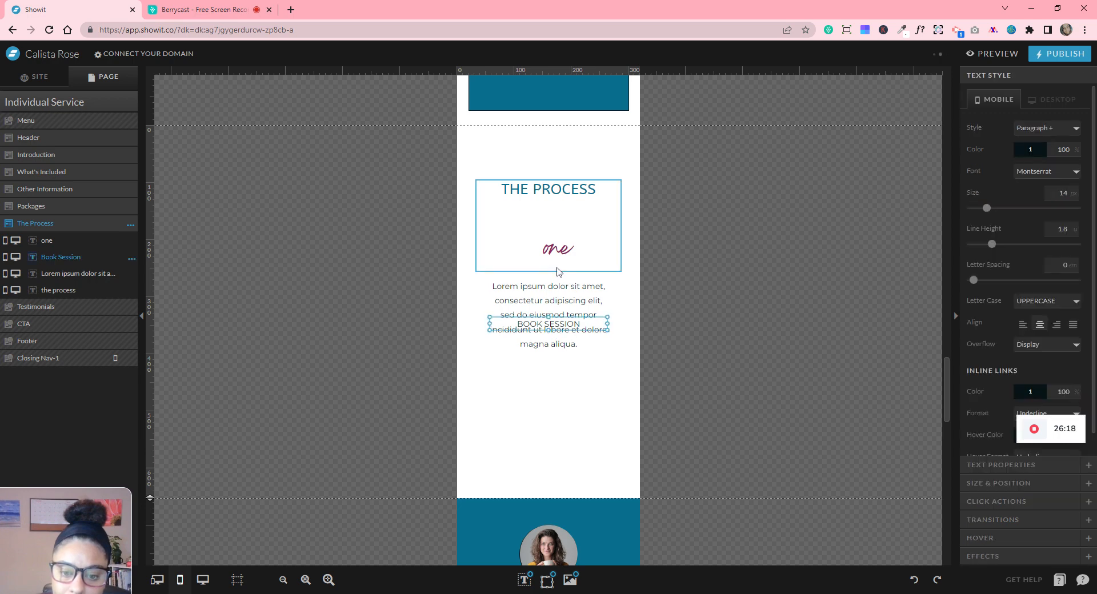
left_click(680, 318)
left_click_drag(588, 328, 555, 266)
left_click(562, 256)
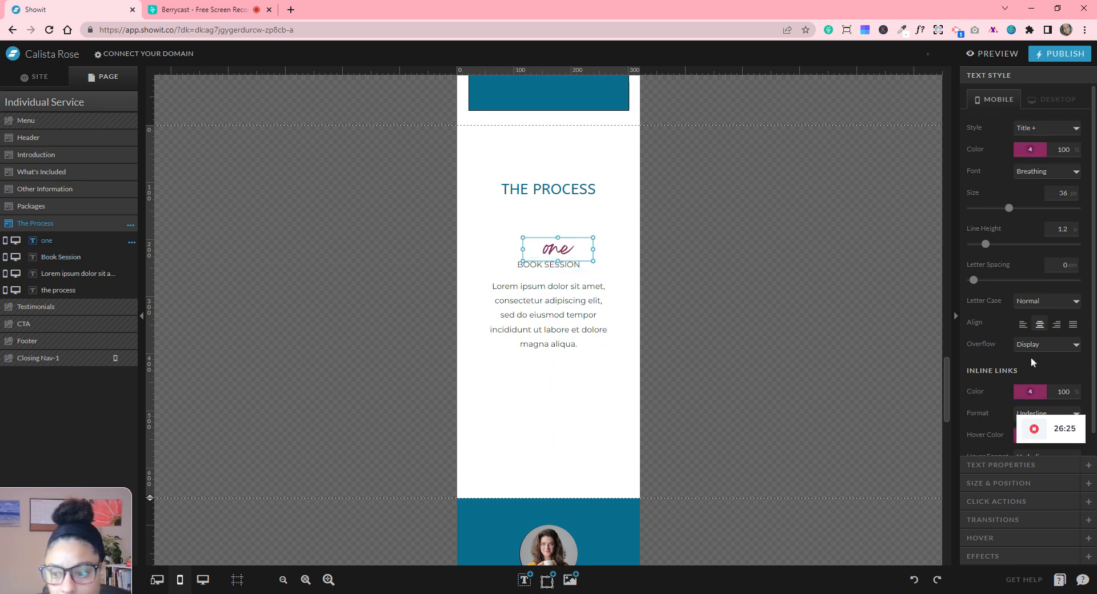
left_click(1000, 482)
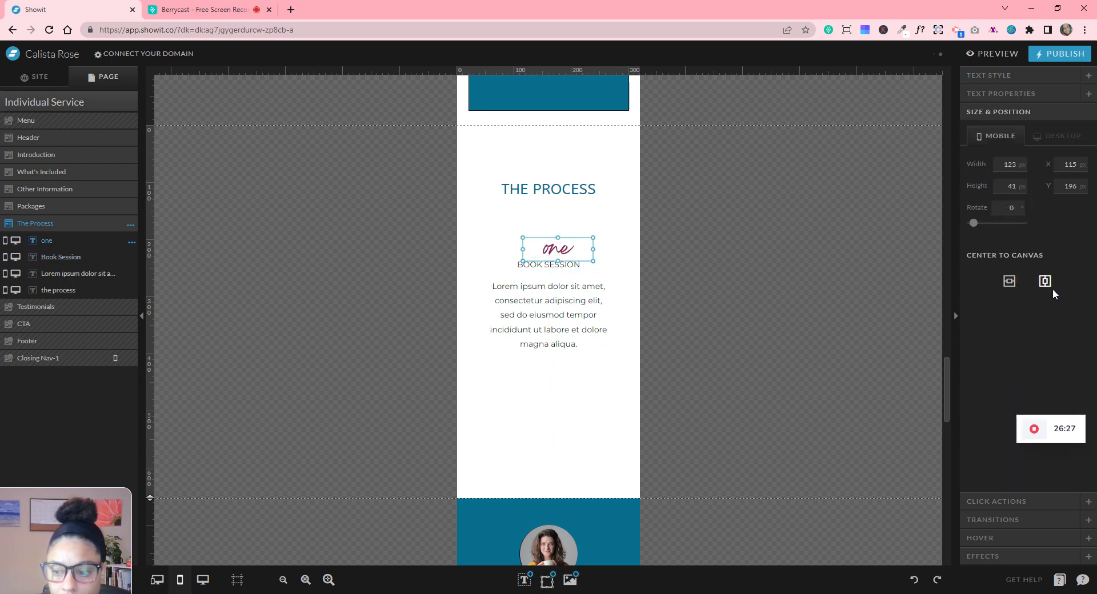
left_click(1048, 284)
- Increase the mobile BOOK SESSION text size to 20 px and make its box slightly taller to fit
left_click(569, 266)
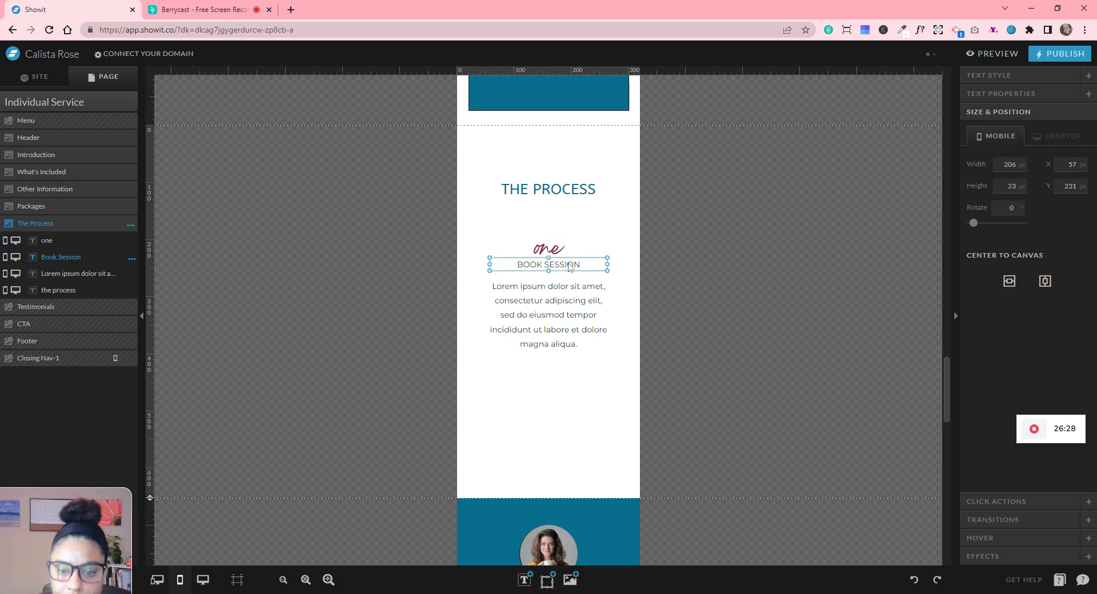
left_click(1027, 80)
left_click(1071, 191)
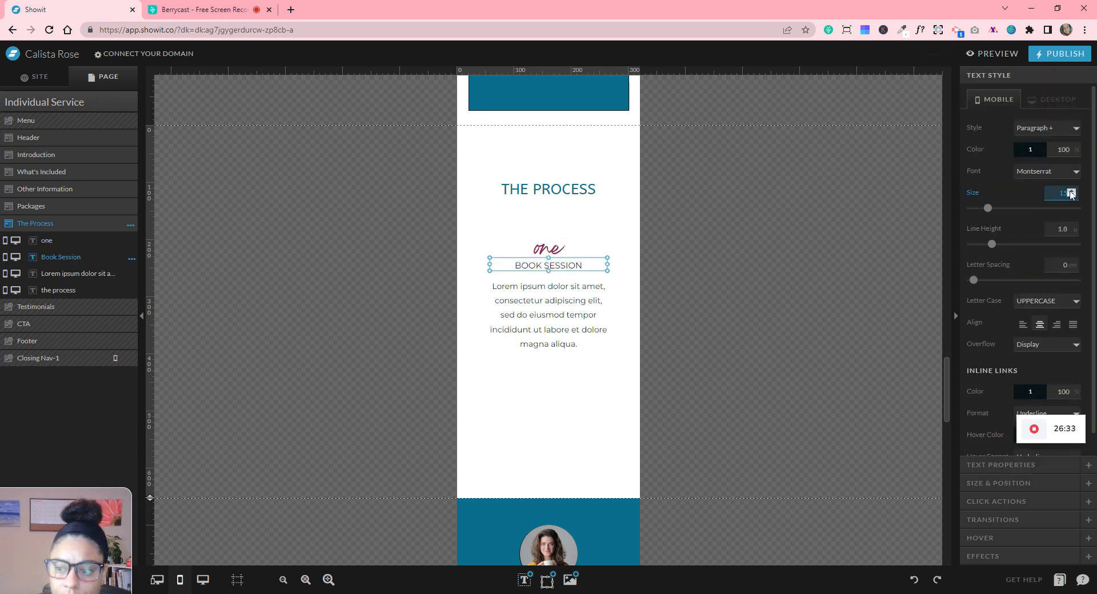
left_click(1072, 192)
left_click(1072, 192)
left_click(1071, 192)
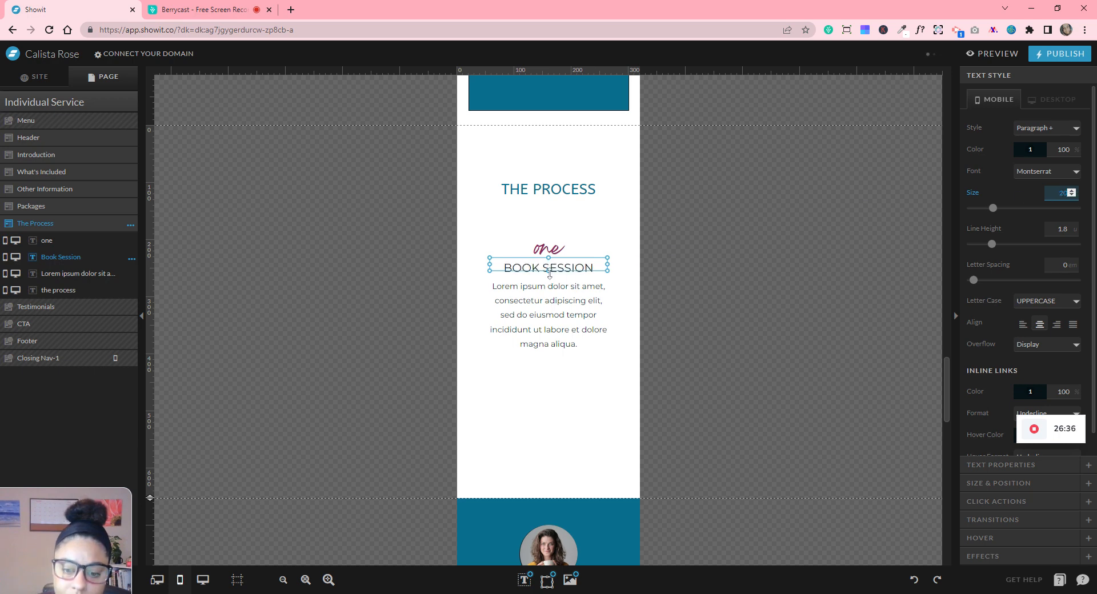
left_click_drag(550, 273, 550, 275)
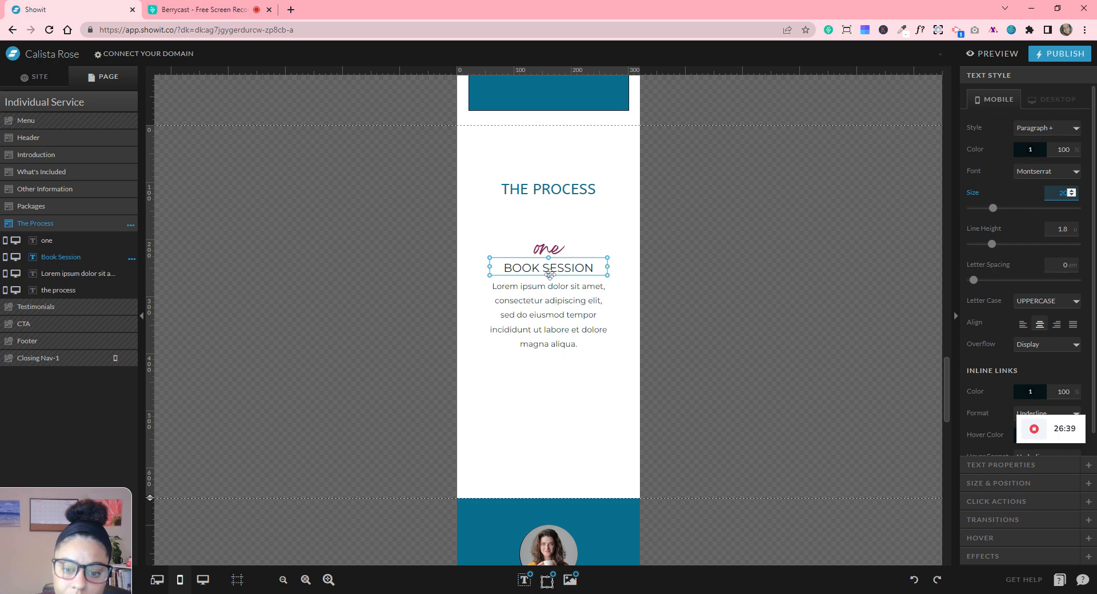
left_click(710, 318)
- Shorten the mobile THE PROCESS heading's text box to about 30 px high
left_click_drag(697, 224, 443, 406)
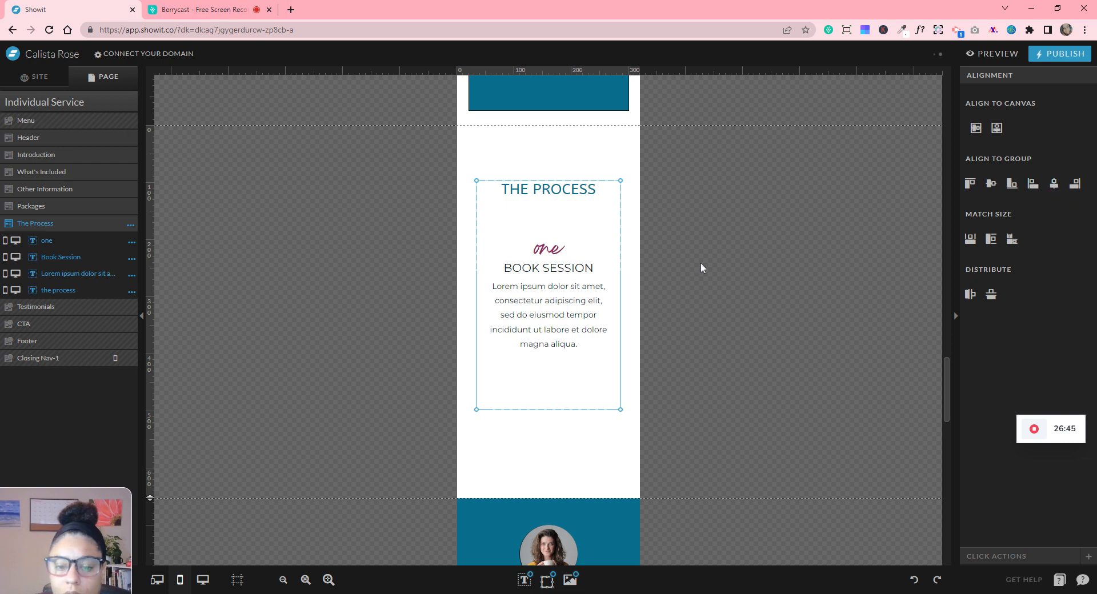
left_click(563, 199)
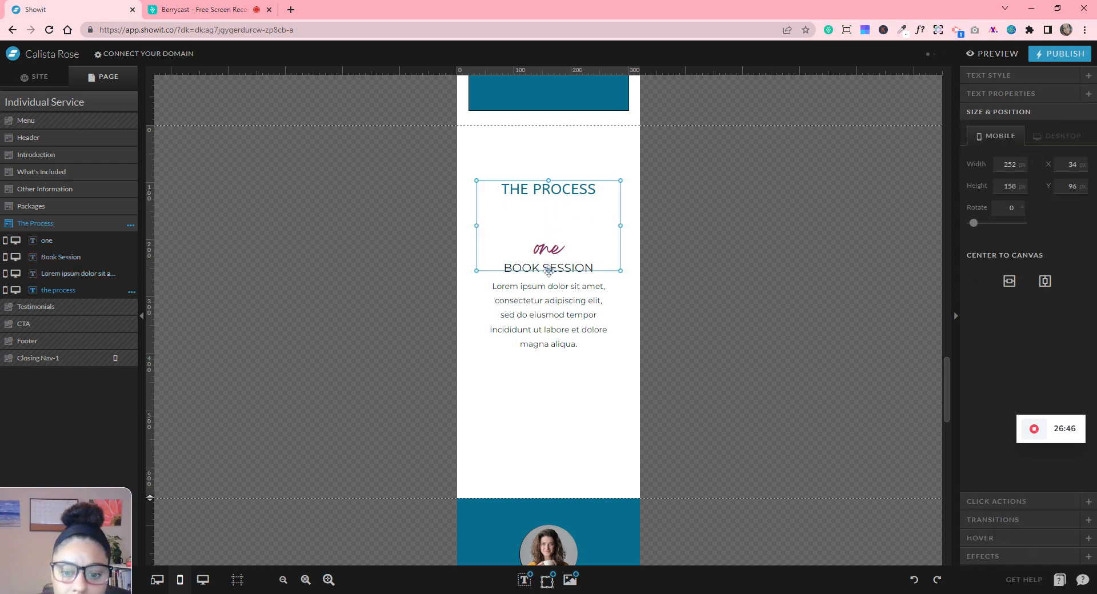
left_click_drag(549, 270, 549, 200)
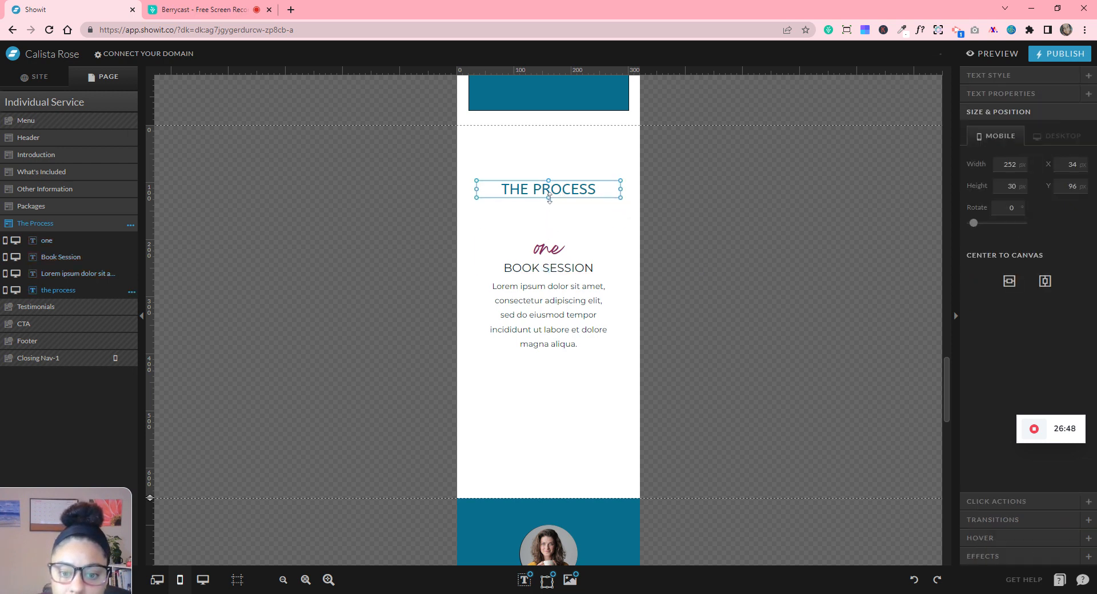
- Move the mobile "one", BOOK SESSION and paragraph texts up together, closer beneath THE PROCESS heading
left_click(717, 226)
left_click_drag(536, 359, 482, 372)
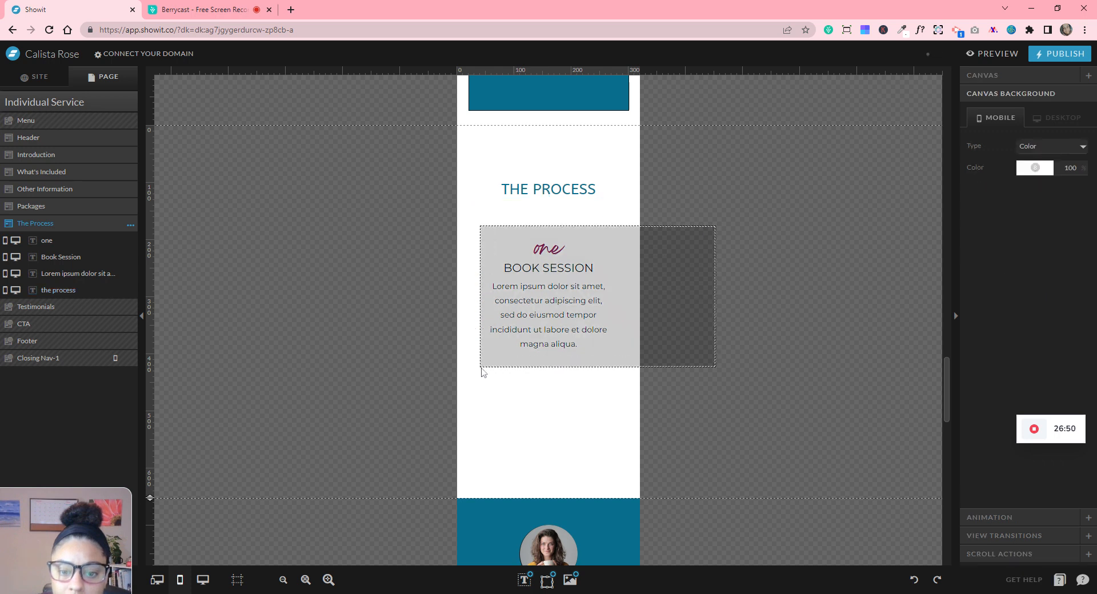
left_click_drag(585, 327, 569, 285)
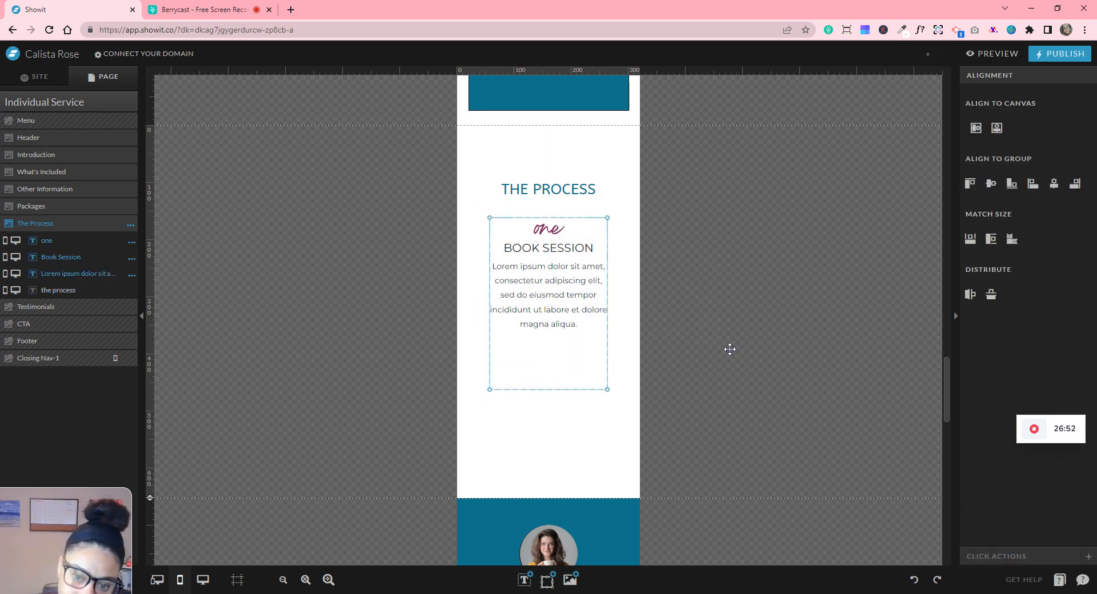
- Shorten the mobile step one paragraph's text box to about 133 px high
left_click(538, 350)
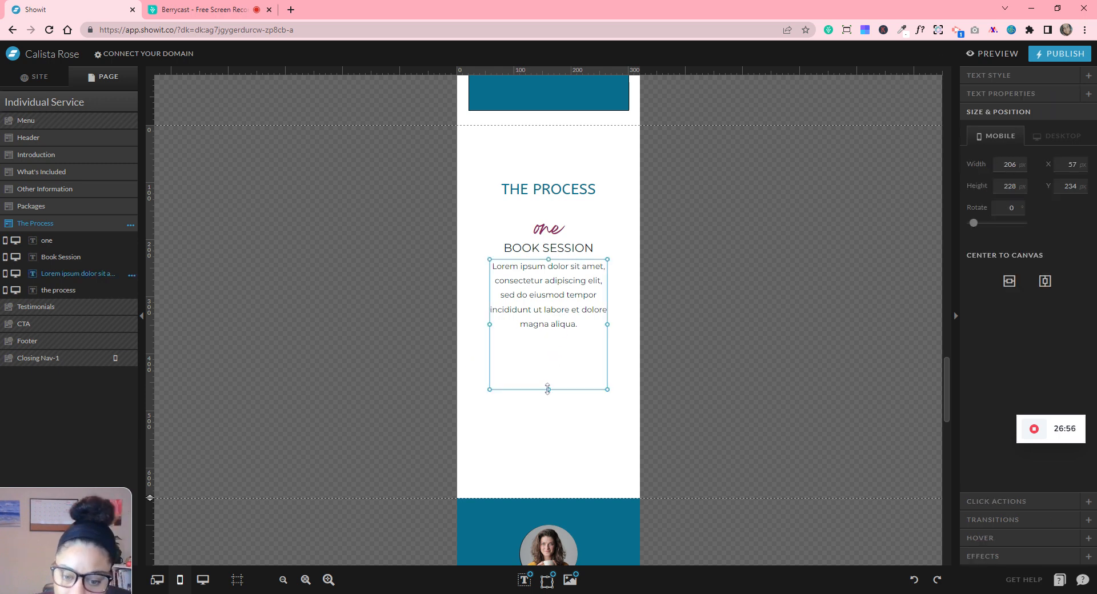
left_click_drag(548, 390, 540, 335)
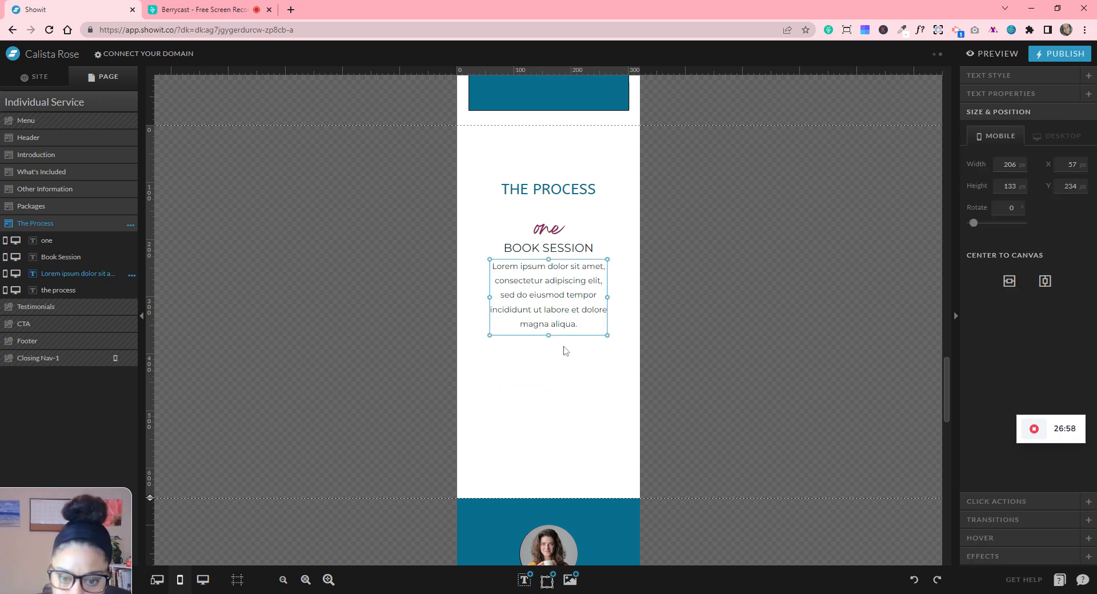
left_click(737, 359)
- In the desktop layout, duplicate the "one", BOOK SESSION and paragraph texts and place the copy beside the original, level with it
left_click(202, 580)
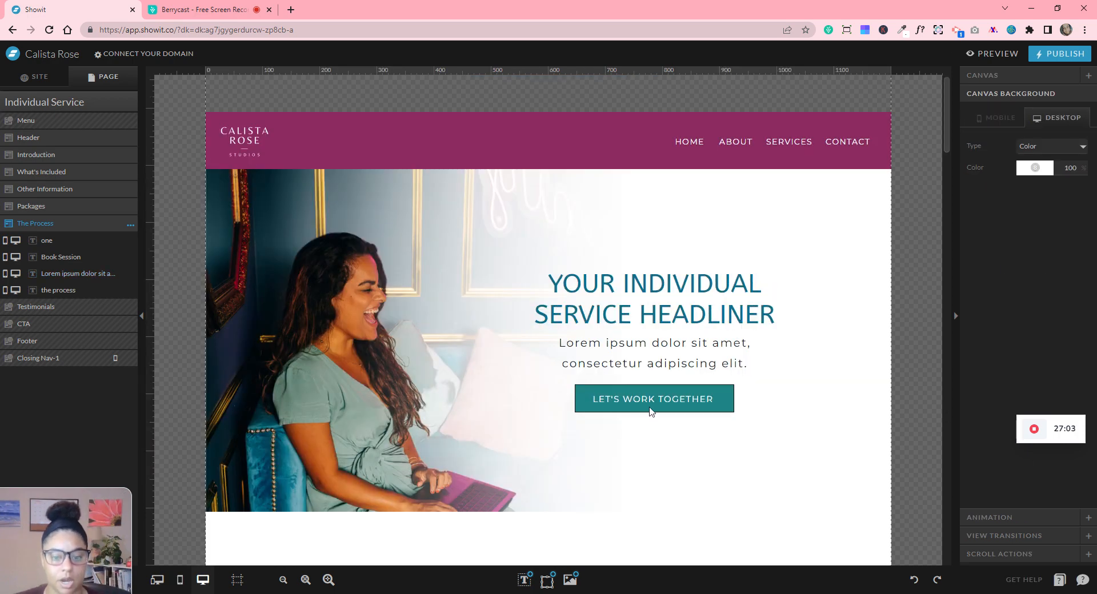
scroll(752, 444, "down", 5)
scroll(752, 444, "down", 20)
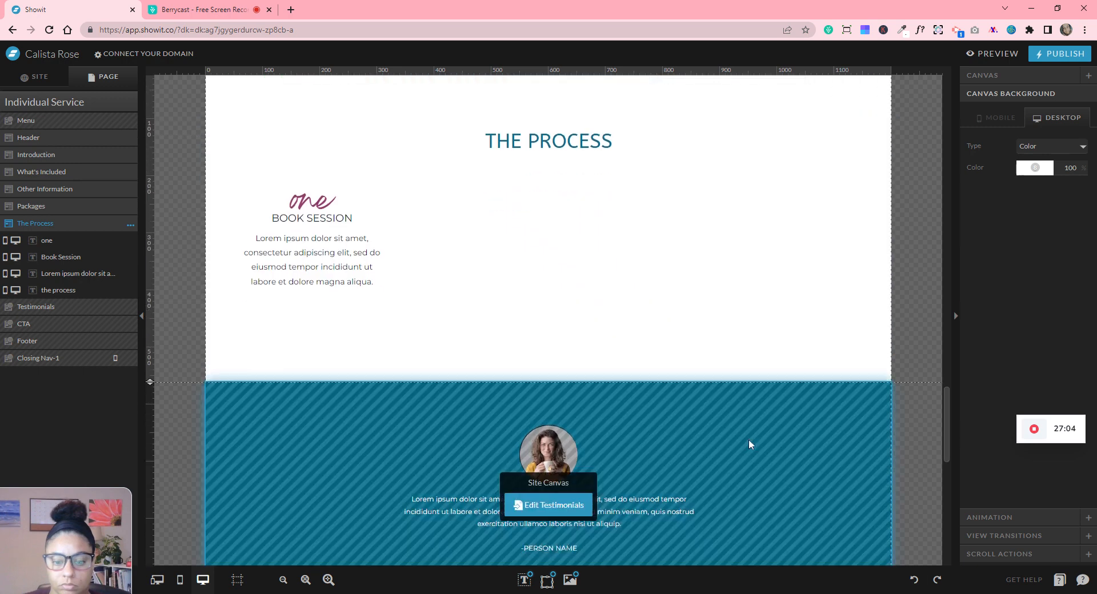
scroll(750, 445, "down", 1)
left_click(370, 115)
left_click(519, 203)
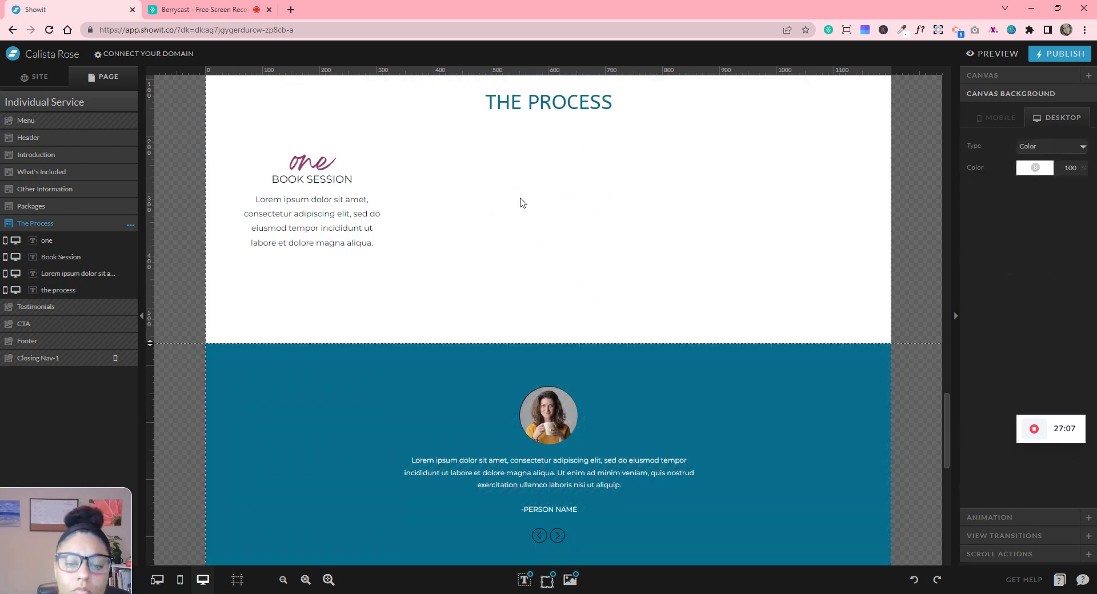
left_click_drag(242, 144, 404, 292)
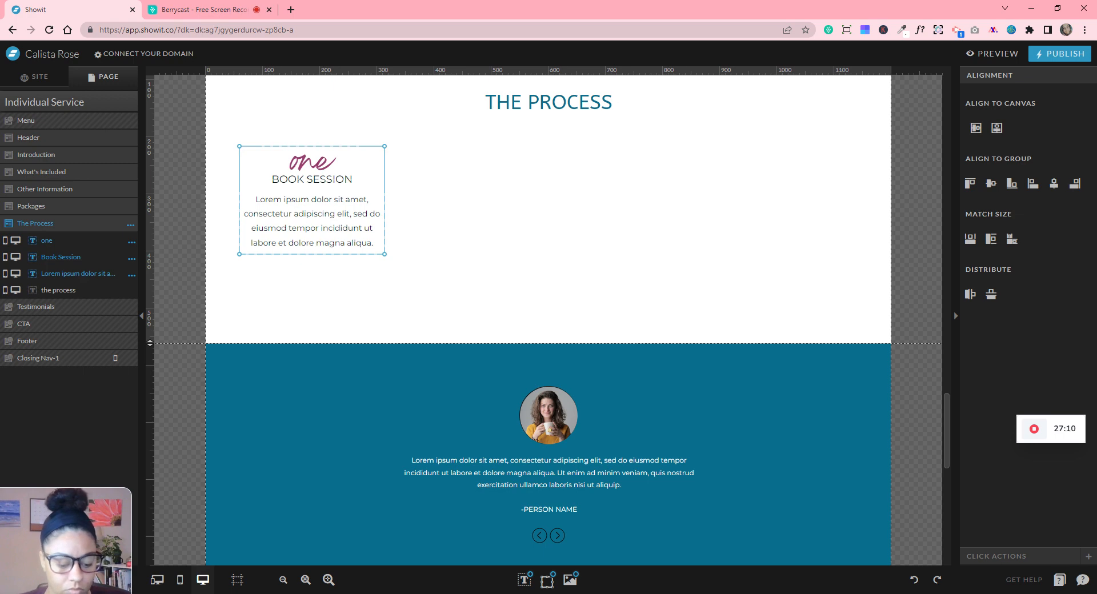
key("ctrl+d")
left_click_drag(337, 232, 508, 226)
key("Right")
key("Right")
key("Right")
key("Right")
key("Right")
key("Right")
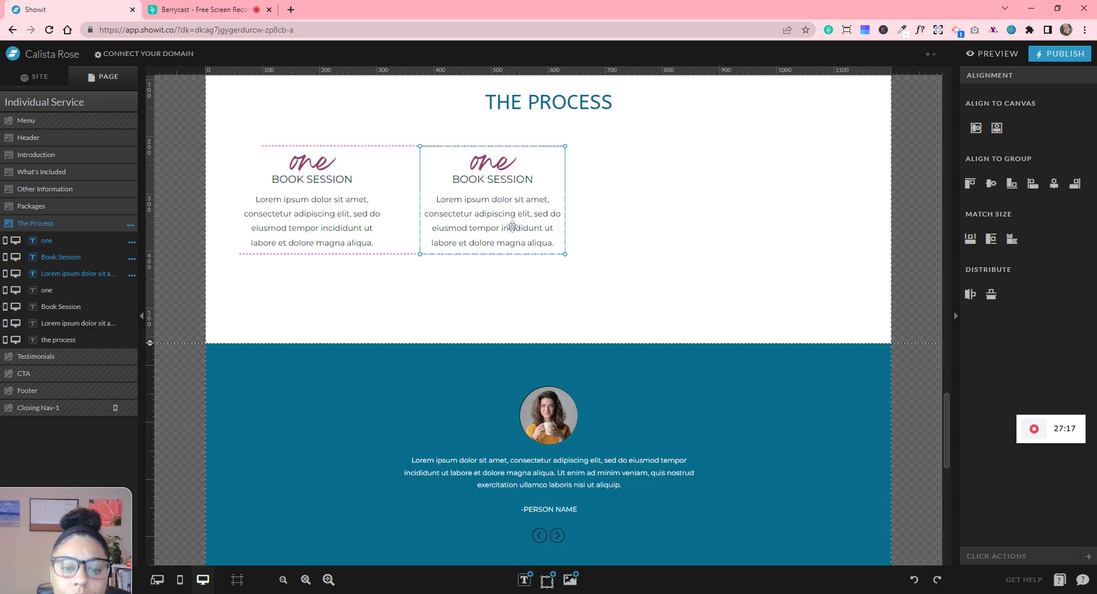
left_click(521, 281)
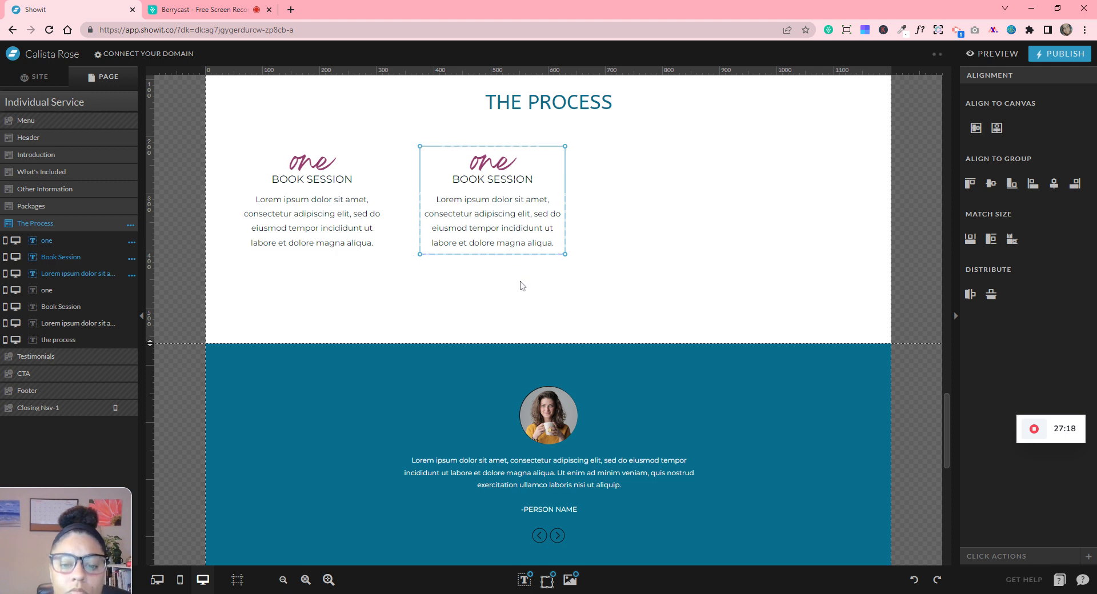
- Change the number text of the second desktop block to "two"
left_click(486, 168)
double_click(485, 164)
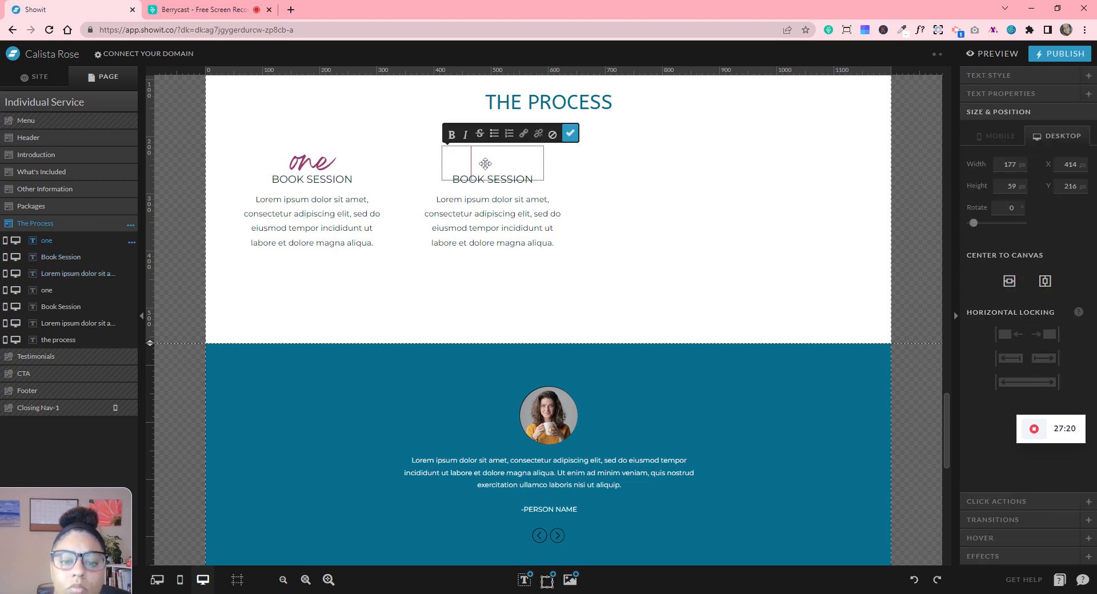
key("ctrl+a")
type("Two")
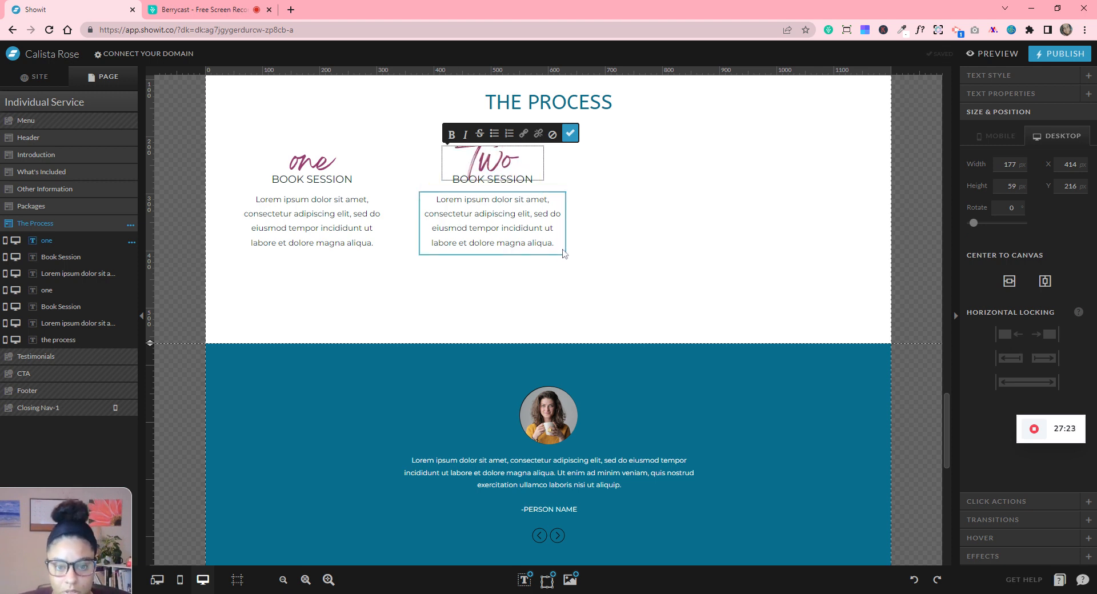
left_click(581, 289)
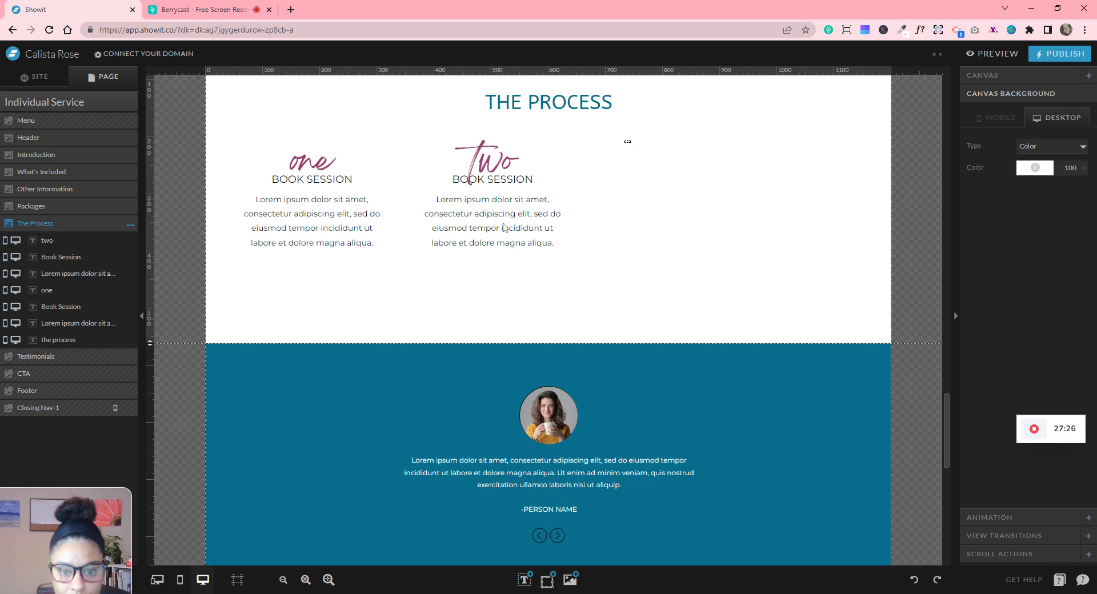
- In the mobile layout, move the step two texts straight down, beneath the step one paragraph
left_click_drag(631, 140, 505, 248)
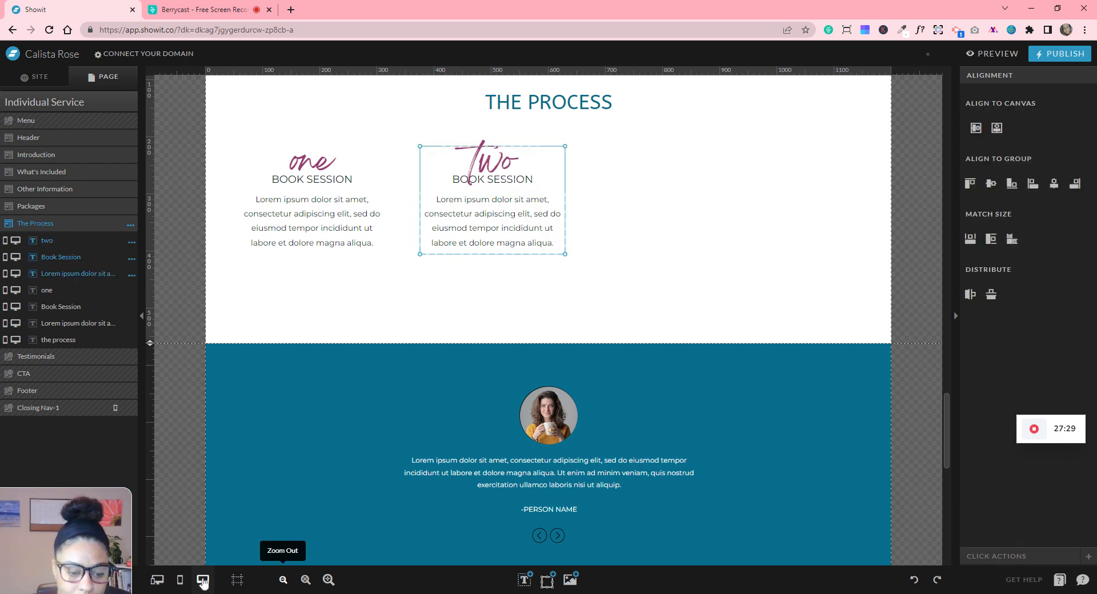
left_click(180, 579)
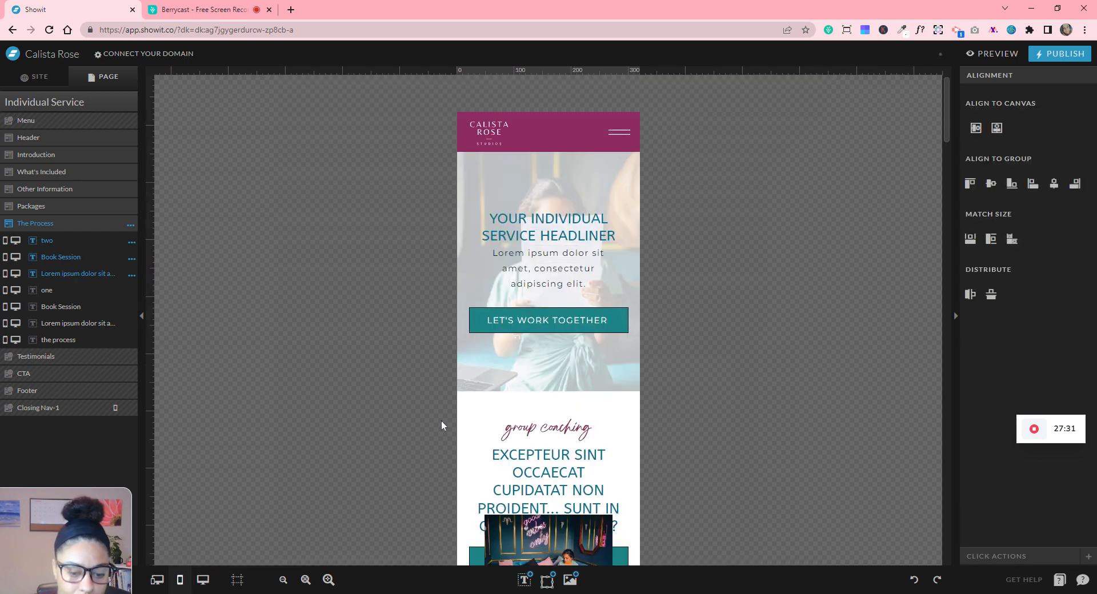
scroll(557, 464, "down", 10)
scroll(556, 468, "down", 15)
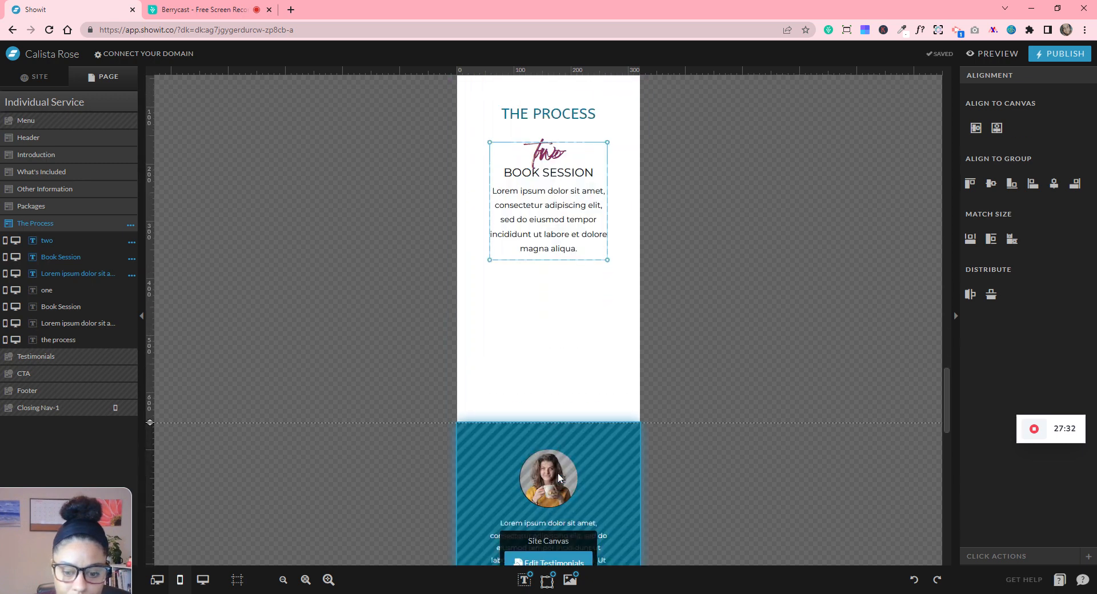
scroll(553, 460, "up", 4)
scroll(553, 461, "up", 2)
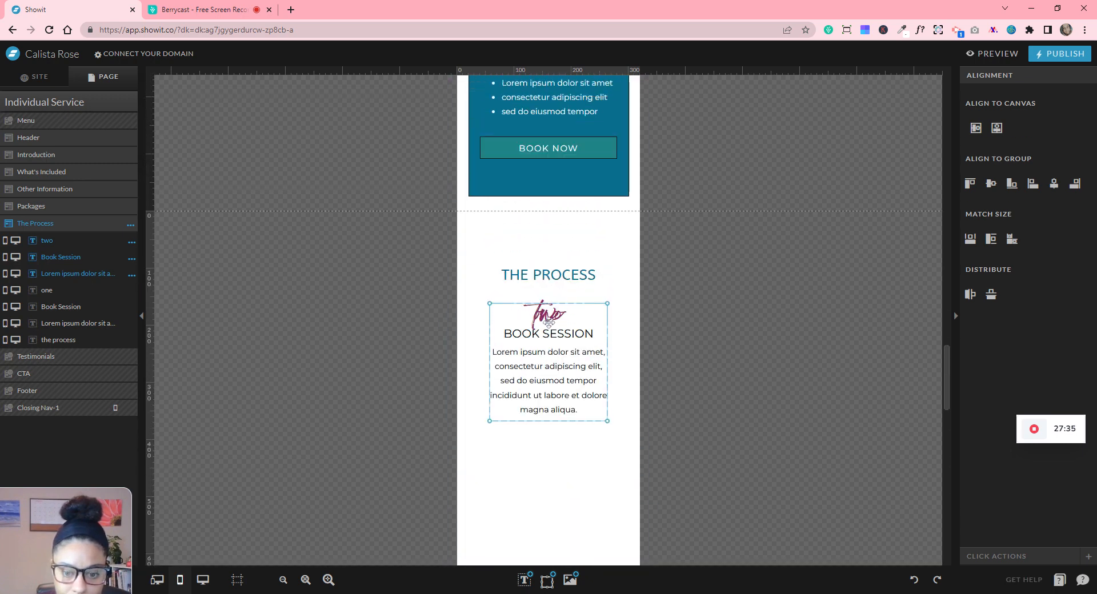
left_click_drag(549, 323, 548, 461)
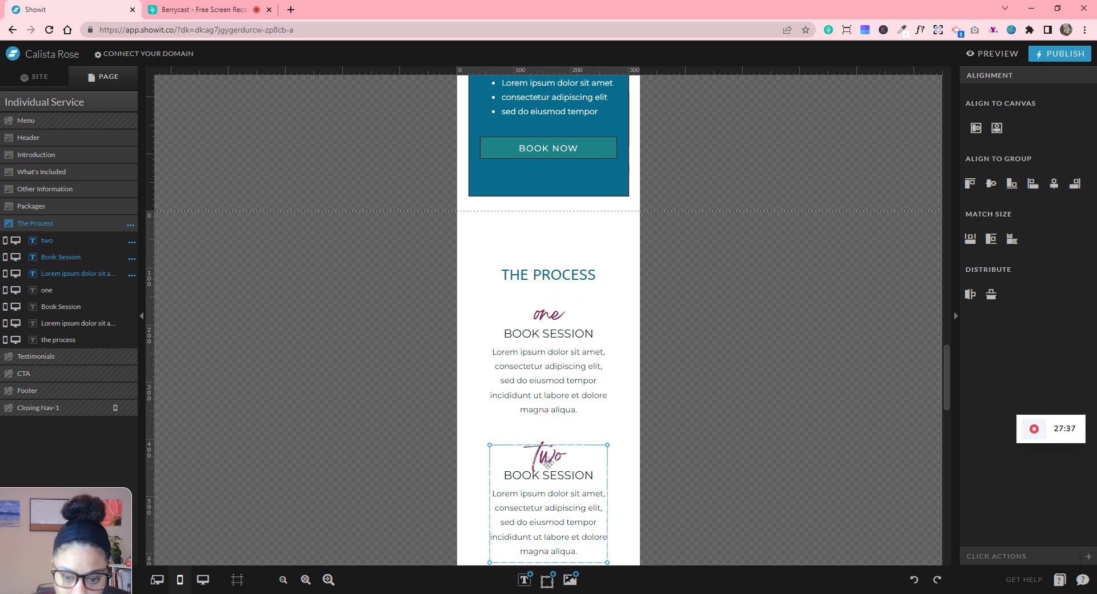
- In the desktop layout, make a copy of the step two texts and place it as a third column beside step two
left_click(204, 580)
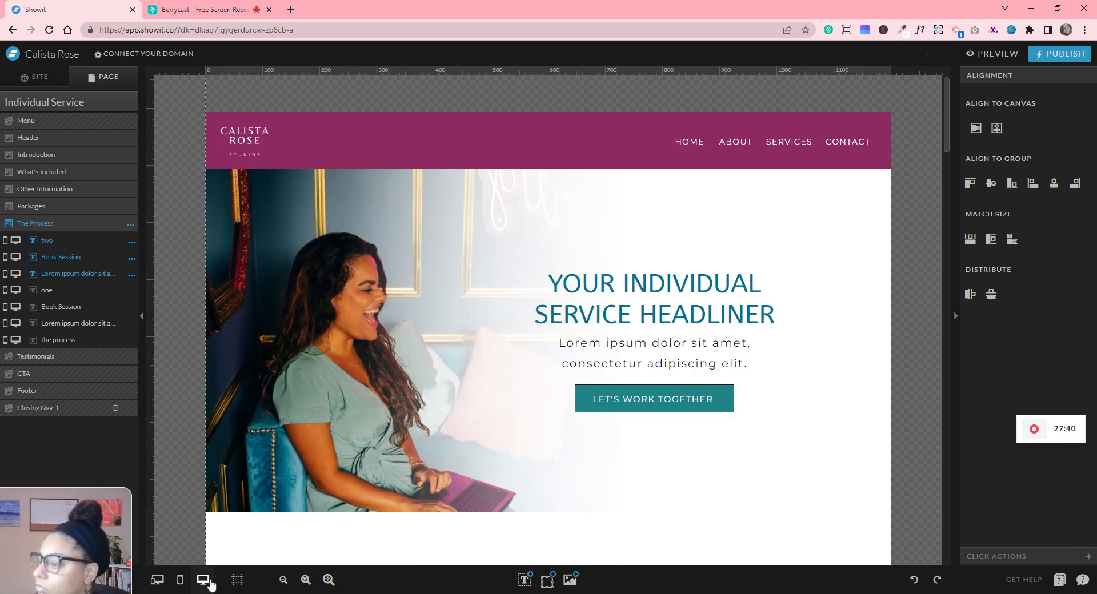
scroll(363, 478, "down", 15)
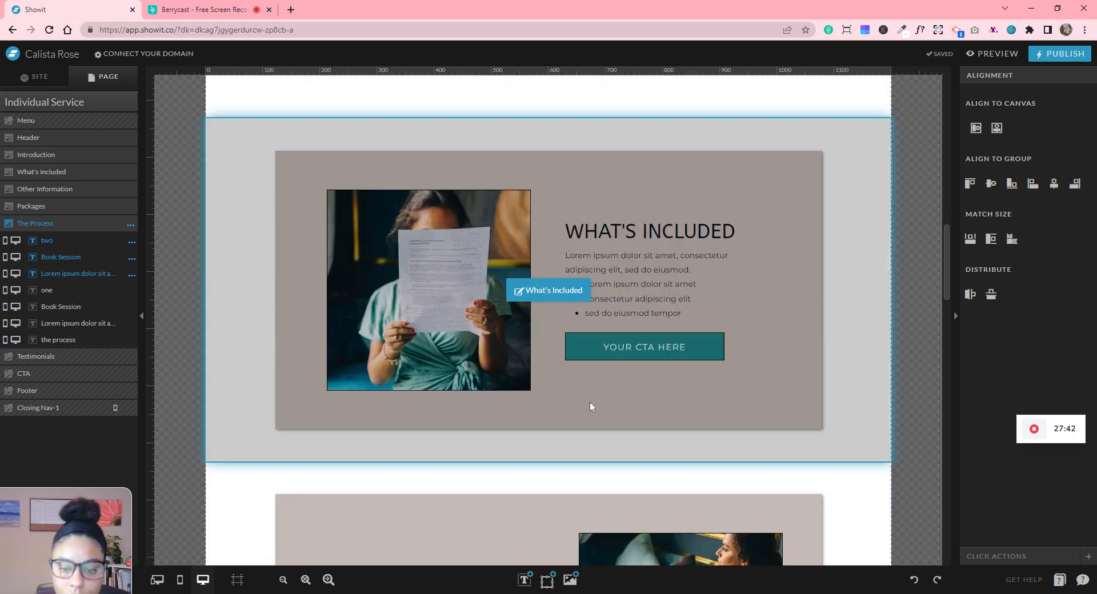
scroll(597, 409, "down", 8)
scroll(598, 409, "up", 6)
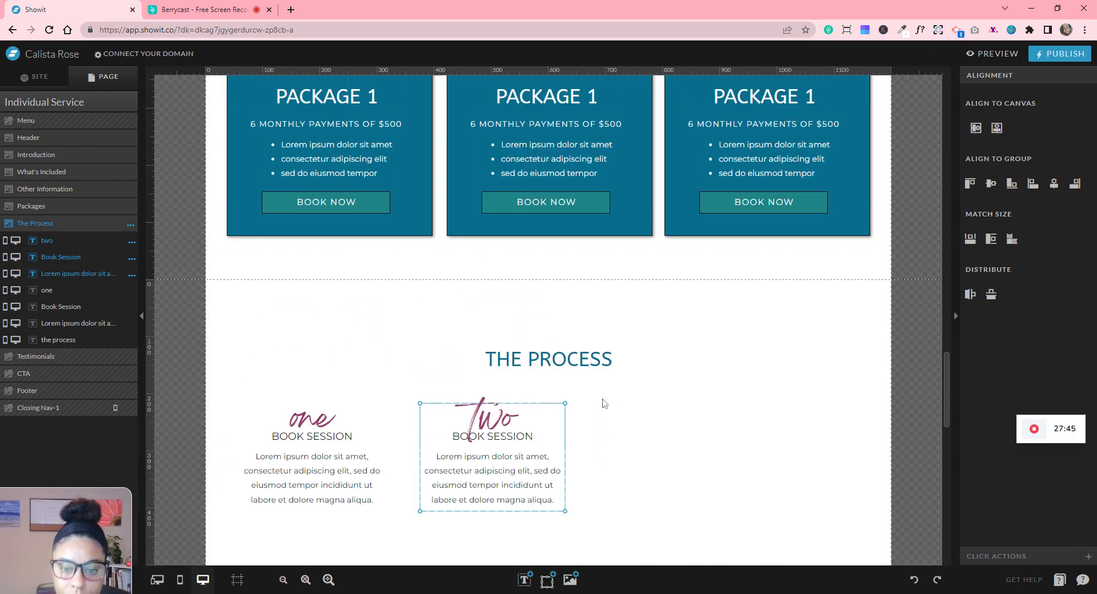
left_click(613, 403)
scroll(612, 402, "down", 2)
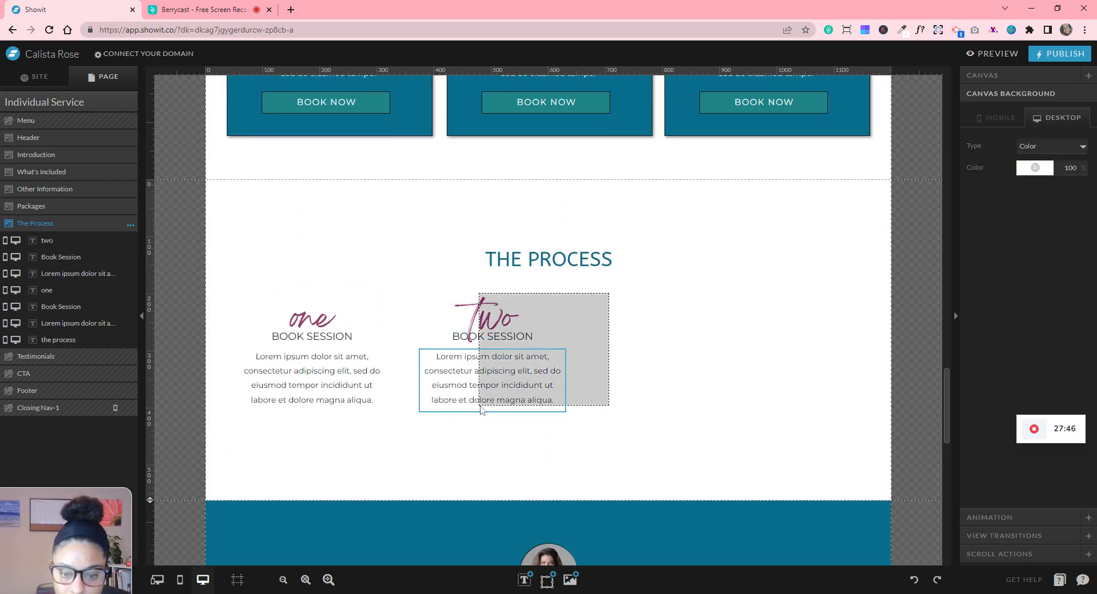
left_click(526, 410)
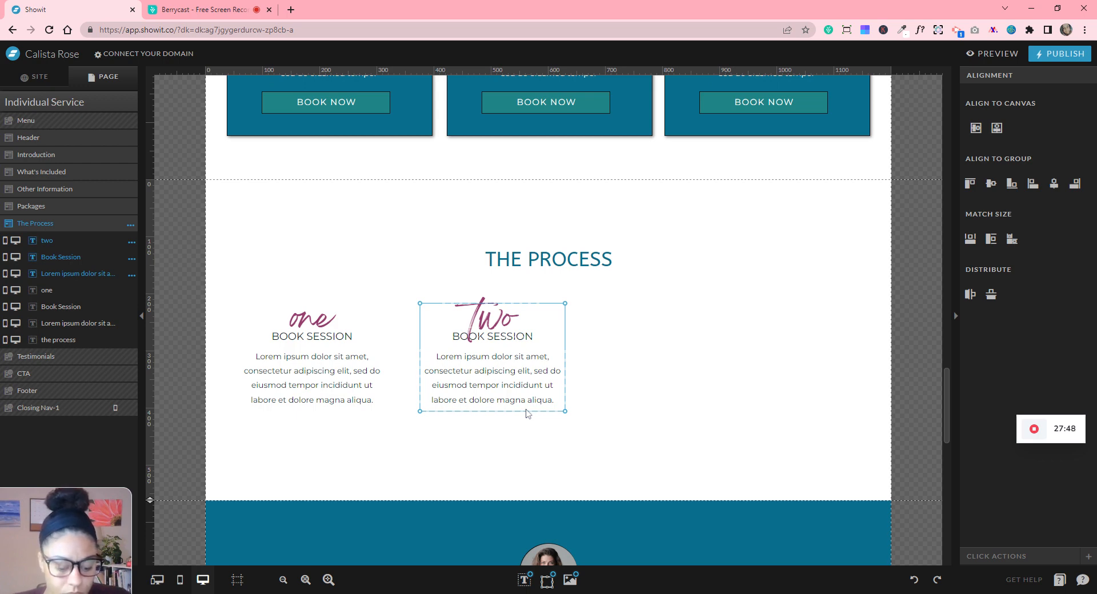
key("ctrl+v")
left_click_drag(509, 369, 676, 365)
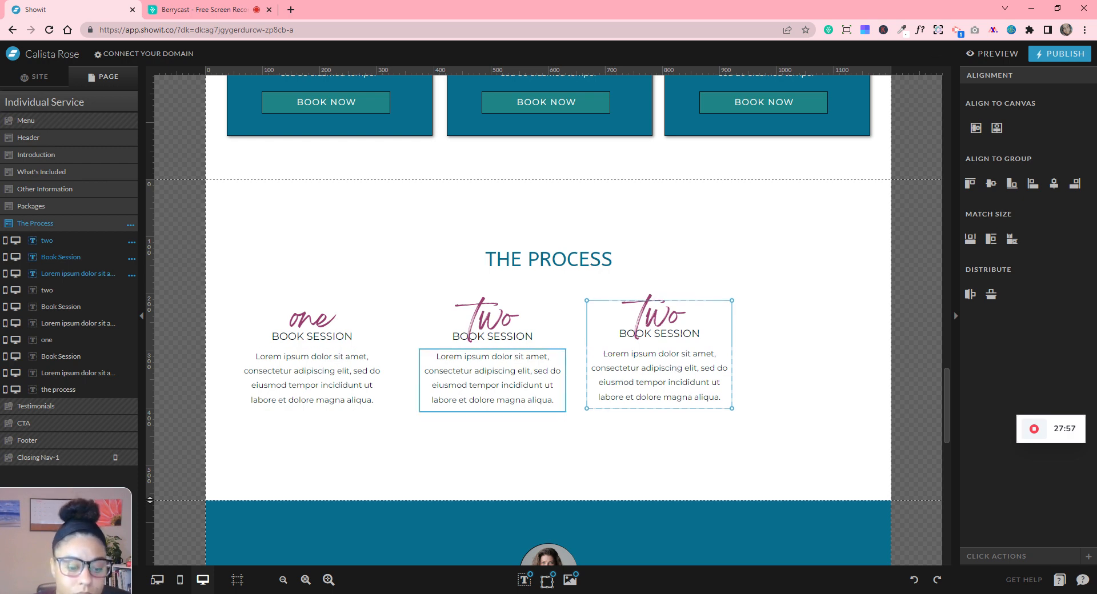
- In the mobile layout, extend The Process canvas downward to make room for a third step
left_click(180, 580)
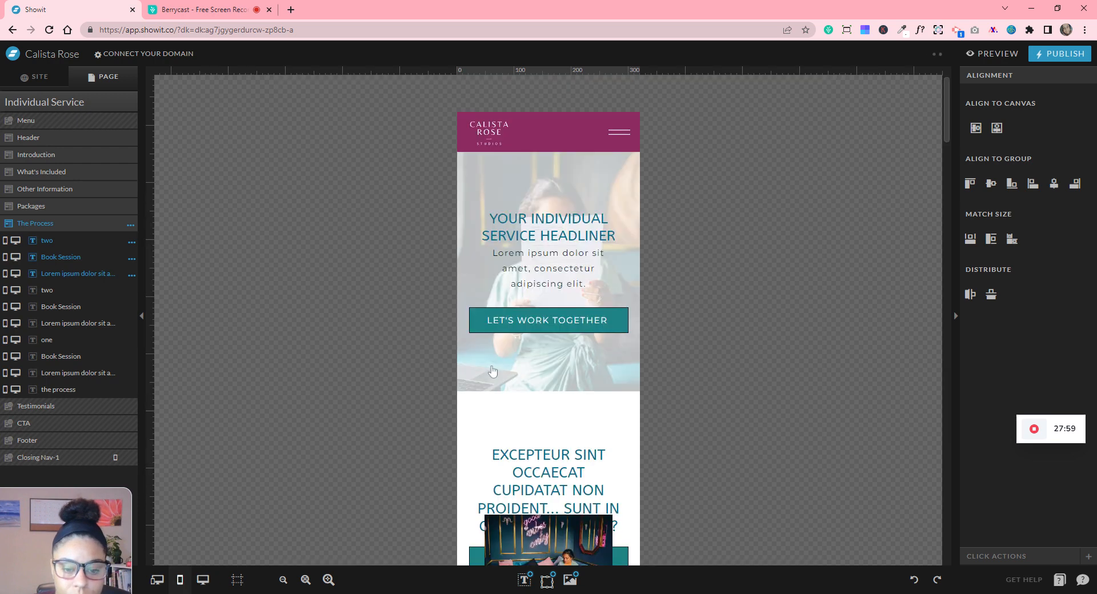
scroll(496, 377, "down", 15)
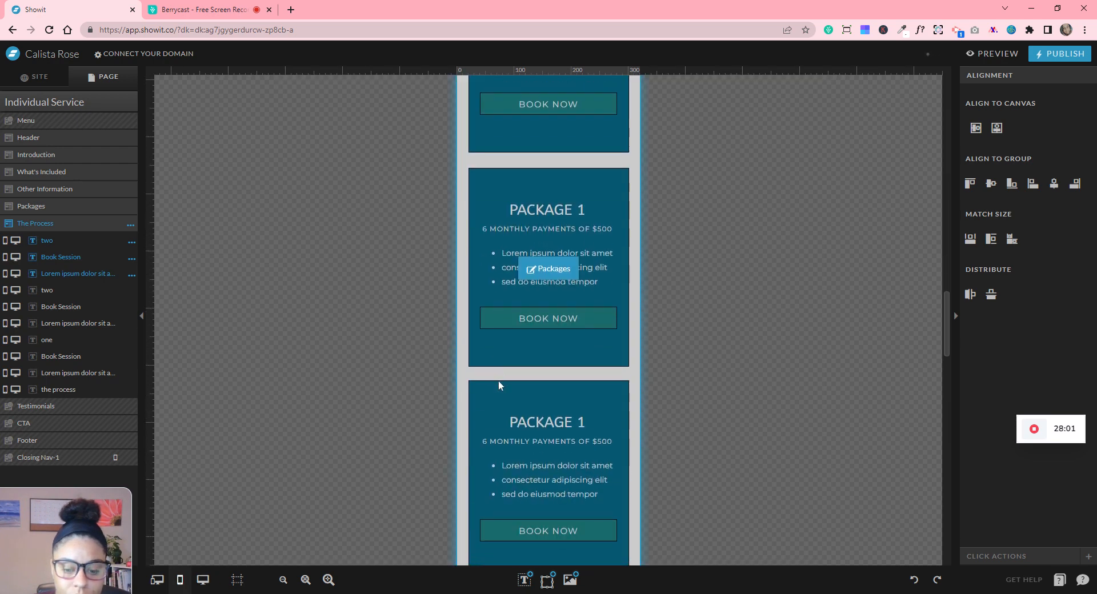
scroll(498, 386, "down", 10)
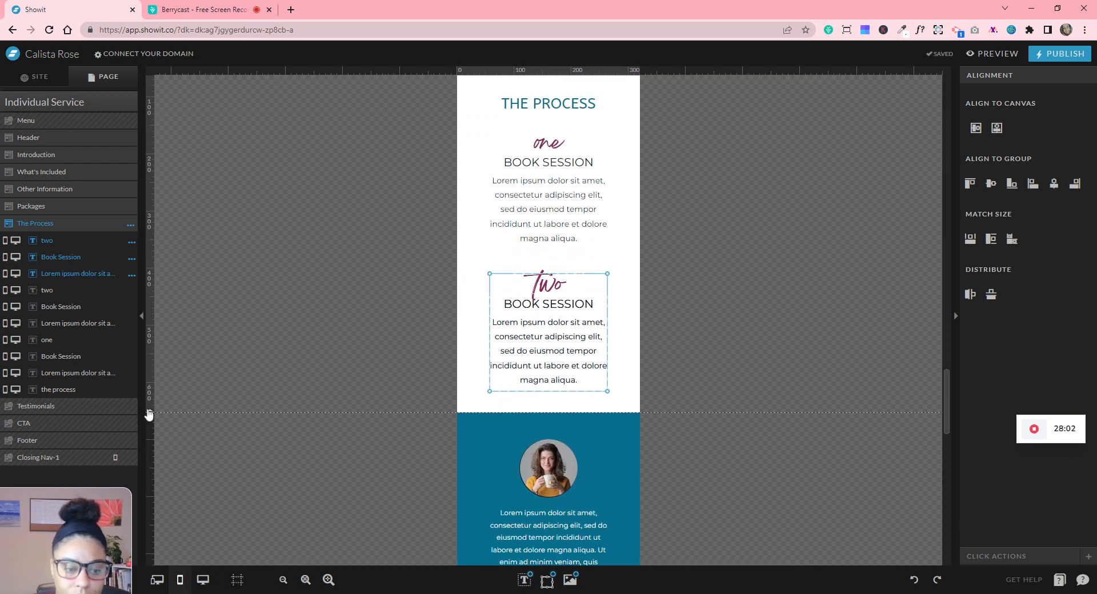
left_click_drag(149, 412, 180, 544)
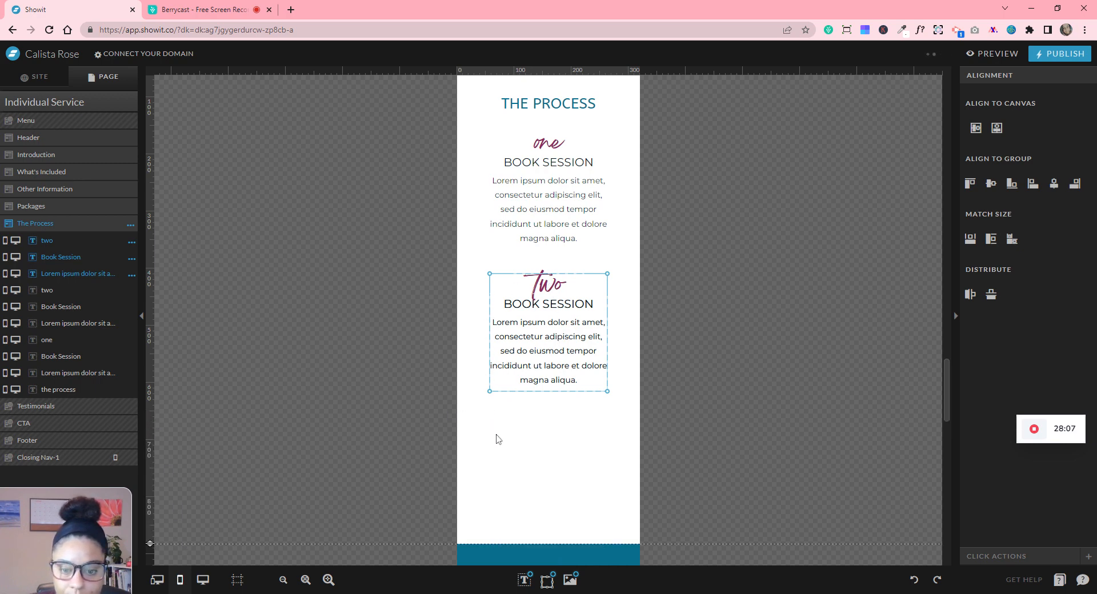
- Place the mobile copy of the step texts beneath step two and lengthen The Process canvas slightly more
left_click_drag(515, 431, 552, 425)
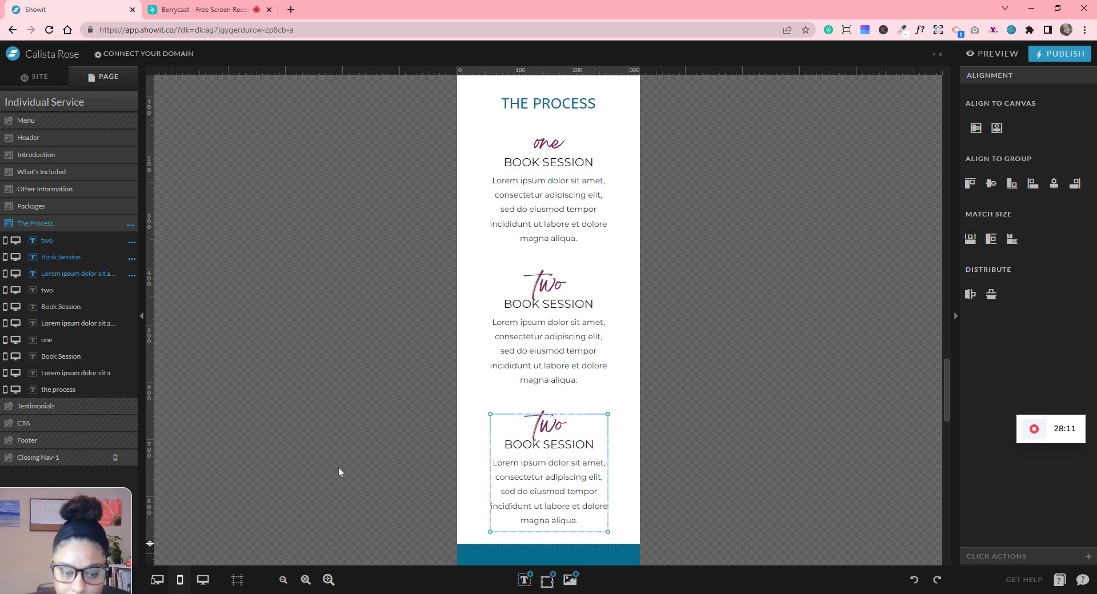
scroll(339, 467, "down", 3)
left_click_drag(151, 415, 159, 434)
- In the desktop layout, centre all three step blocks together horizontally on The Process canvas
key("d")
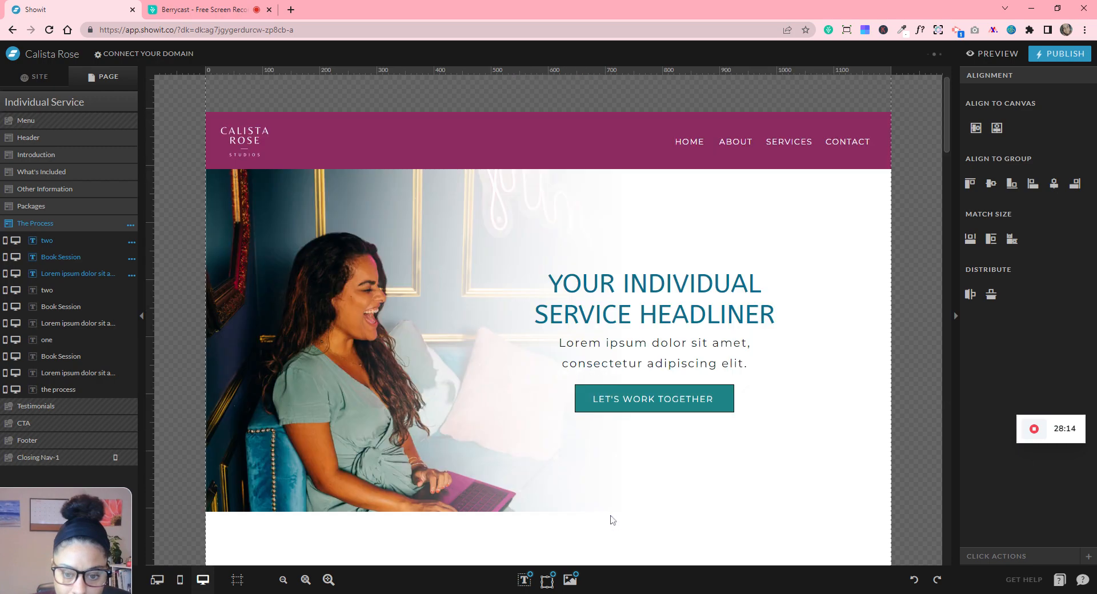
scroll(643, 469, "down", 10)
scroll(643, 469, "down", 15)
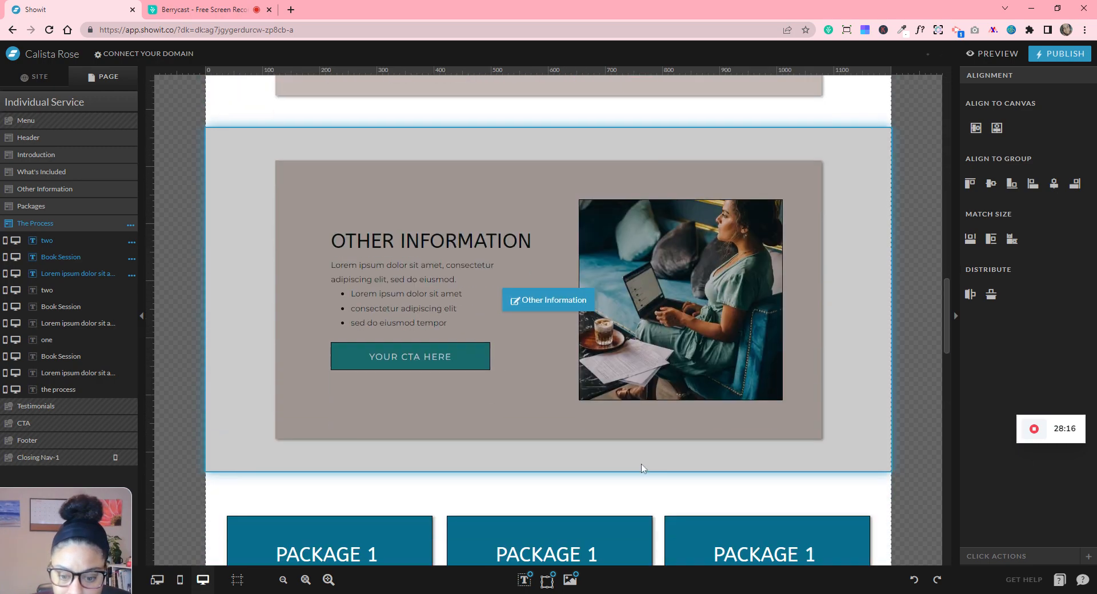
scroll(642, 463, "down", 1)
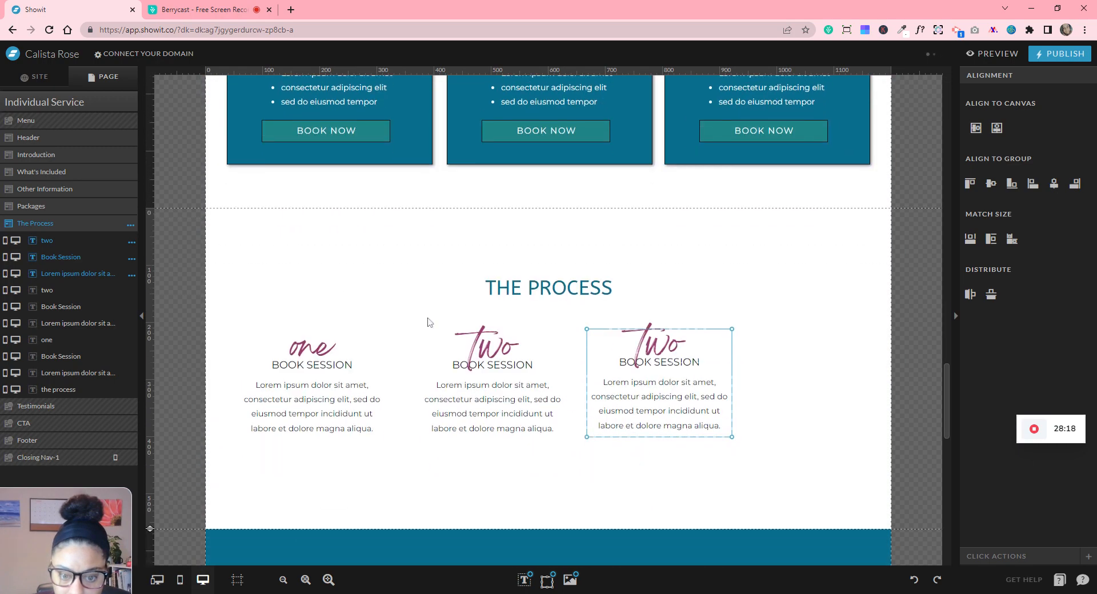
left_click(194, 278)
left_click_drag(203, 307, 804, 469)
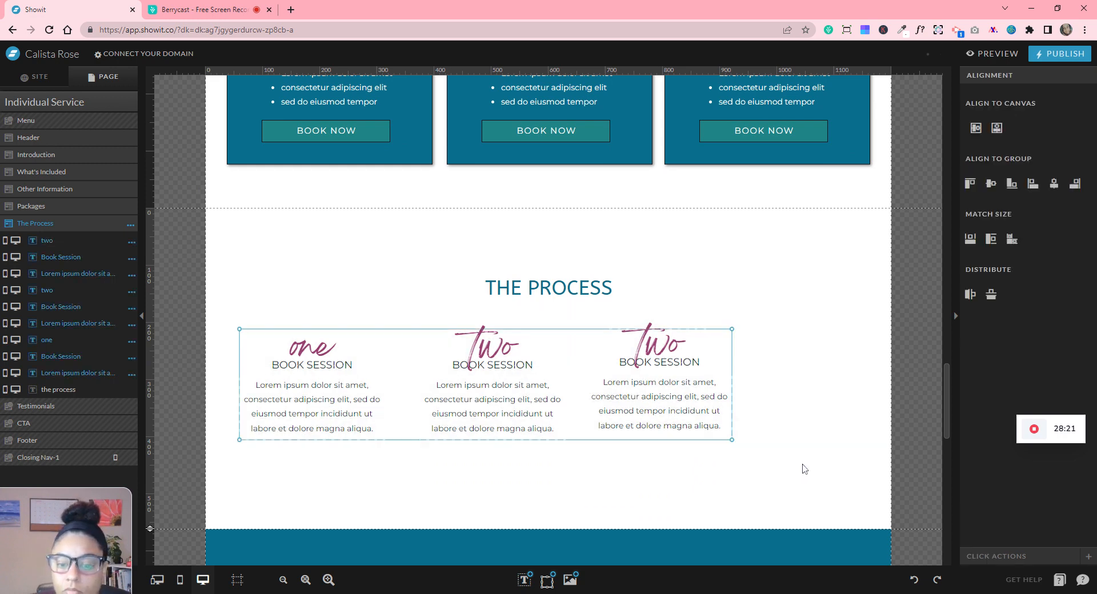
left_click(997, 129)
left_click(840, 360)
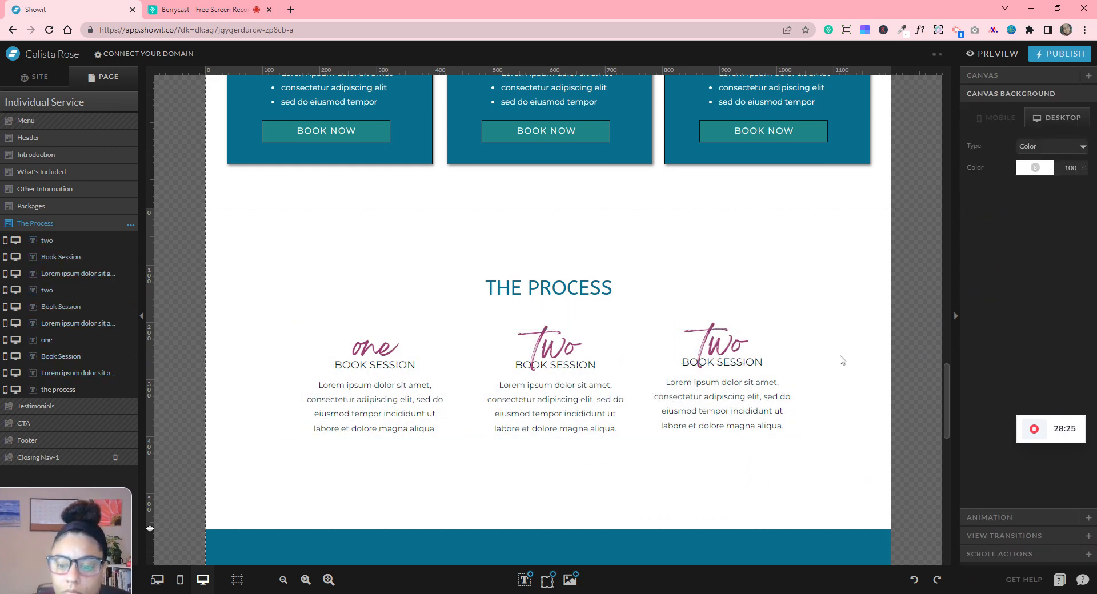
- In the desktop layout, change the number text of the third process column to "three"
left_click(736, 341)
double_click(734, 337)
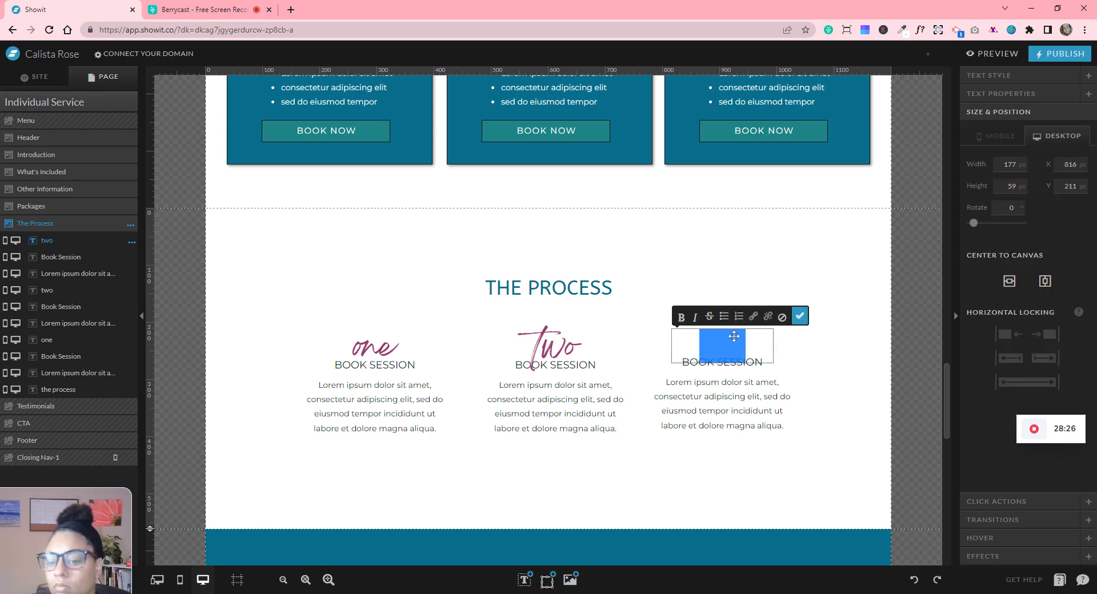
type("Three")
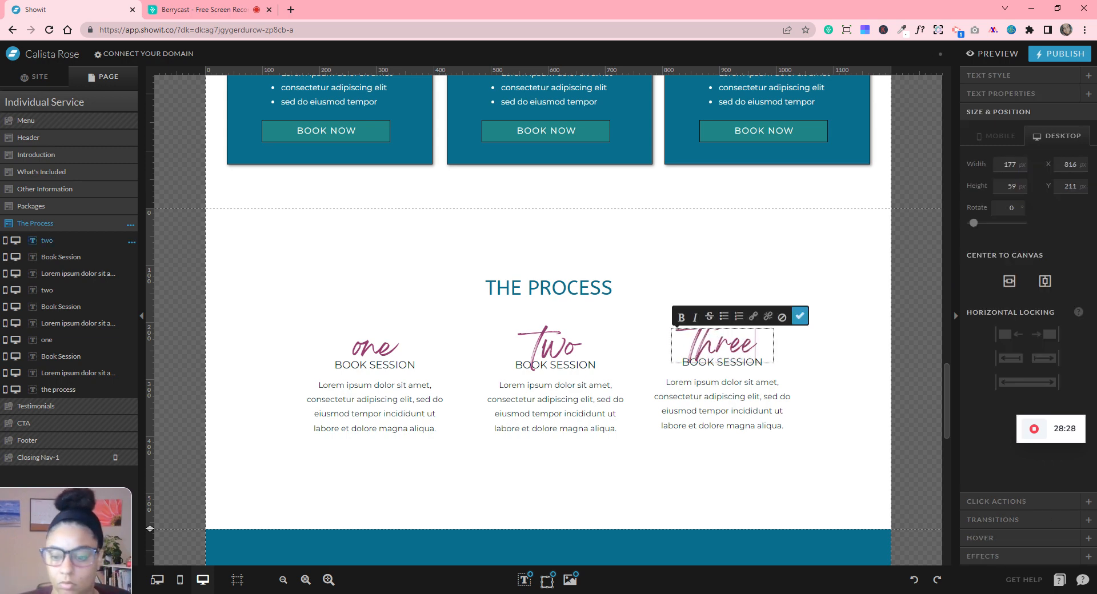
key("Escape")
left_click(864, 433)
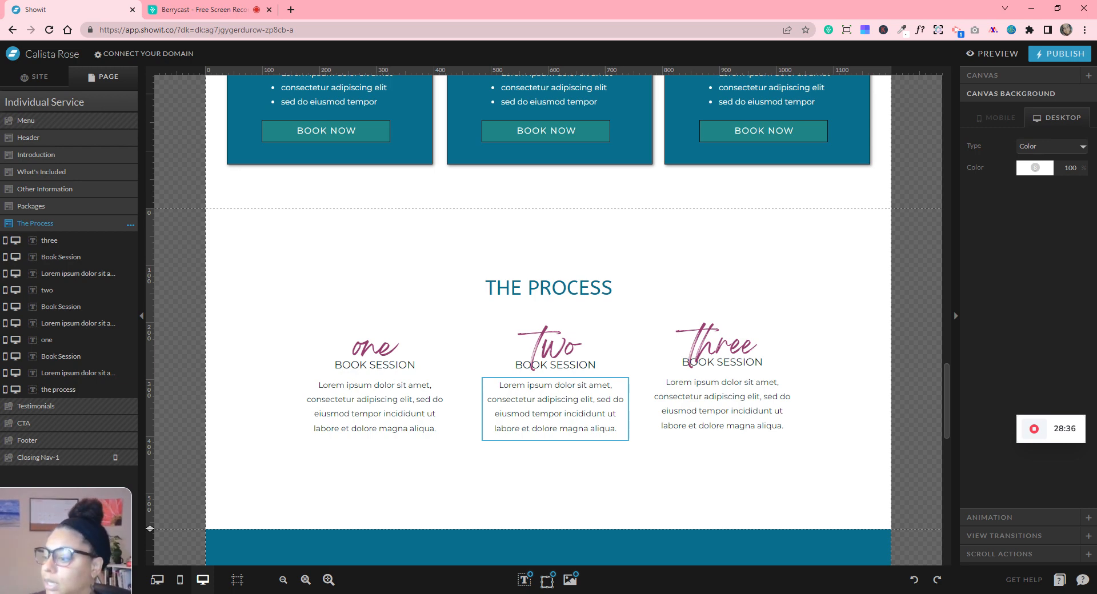
- Add a new canvas to the Individual Service page and place it between The Process and Testimonials
scroll(578, 358, "down", 3)
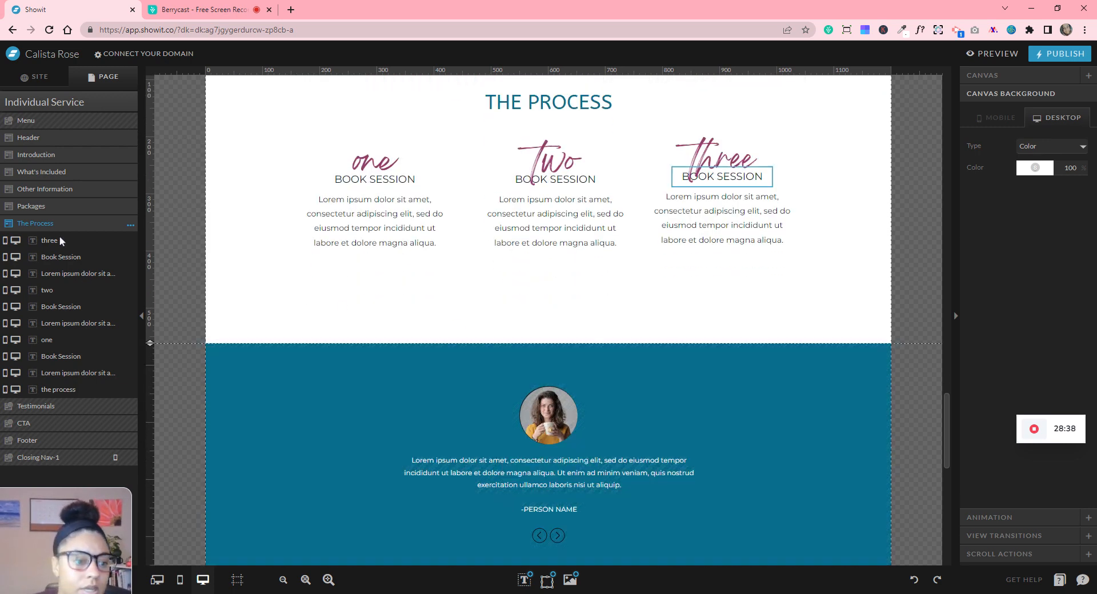
left_click(130, 106)
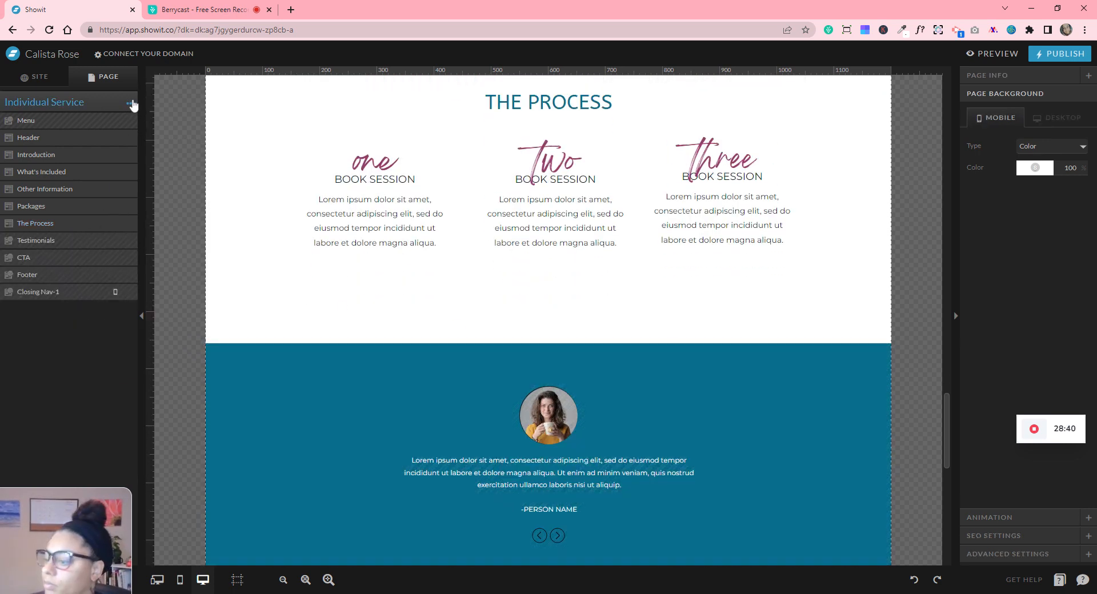
left_click(132, 104)
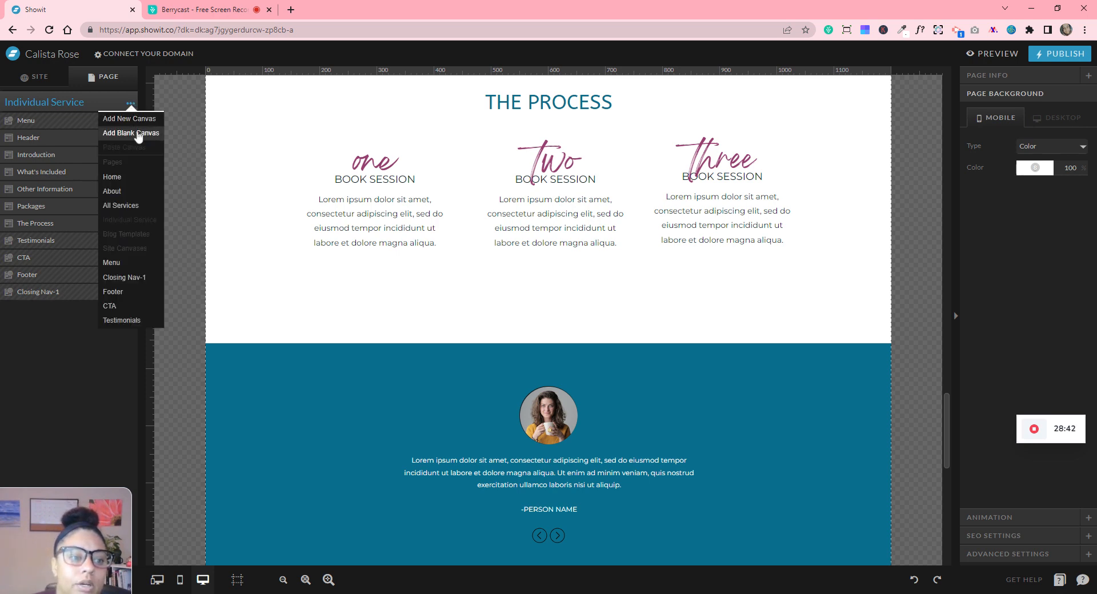
left_click(136, 124)
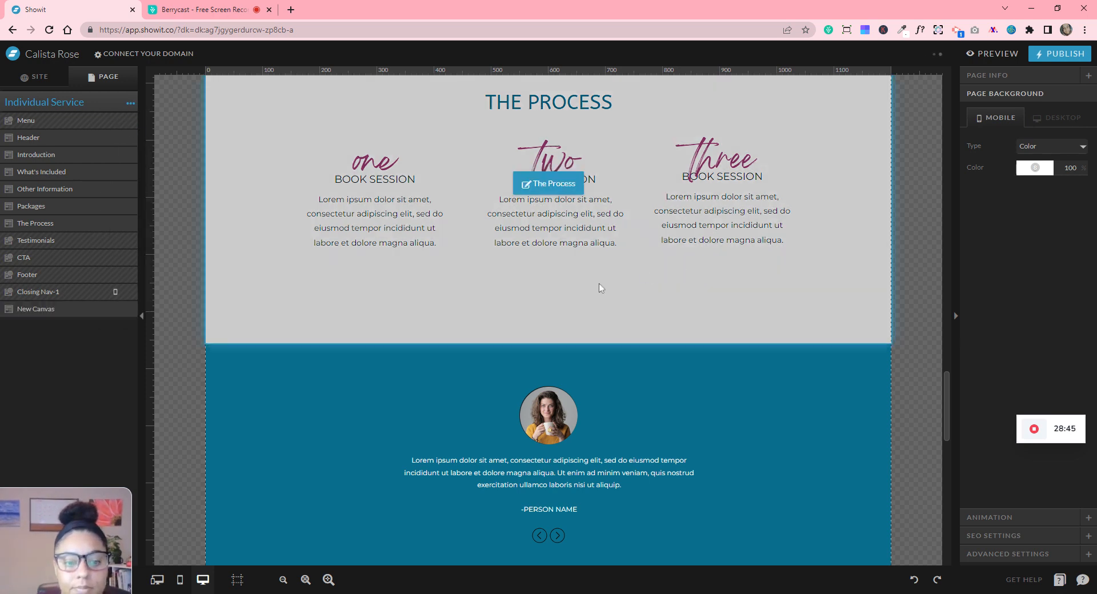
left_click_drag(139, 306, 130, 240)
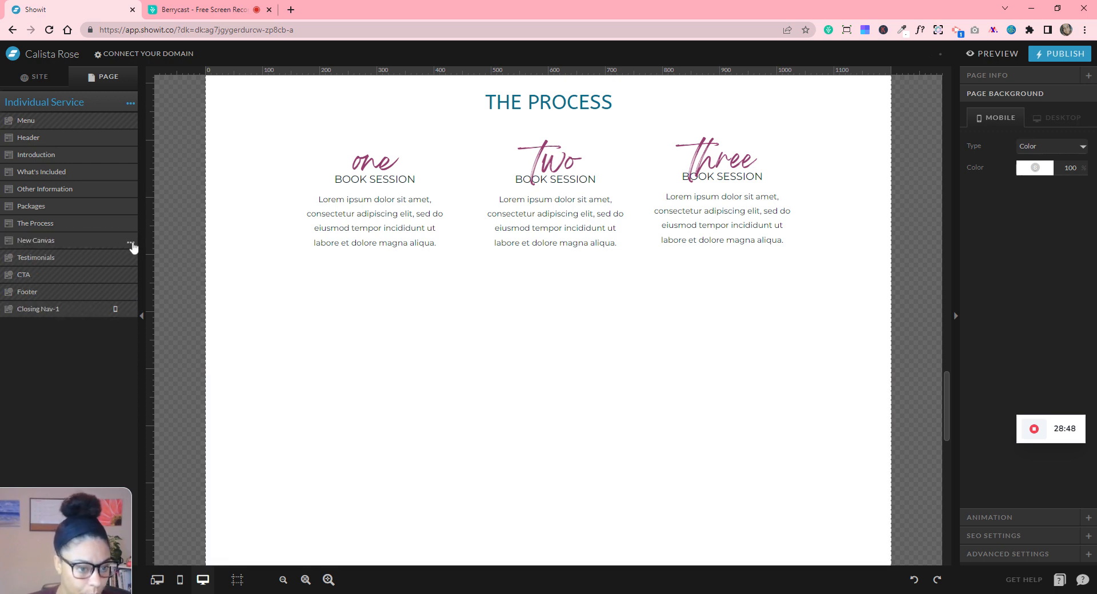
- Rename the new canvas as FAQ
left_click(132, 247)
left_click(139, 255)
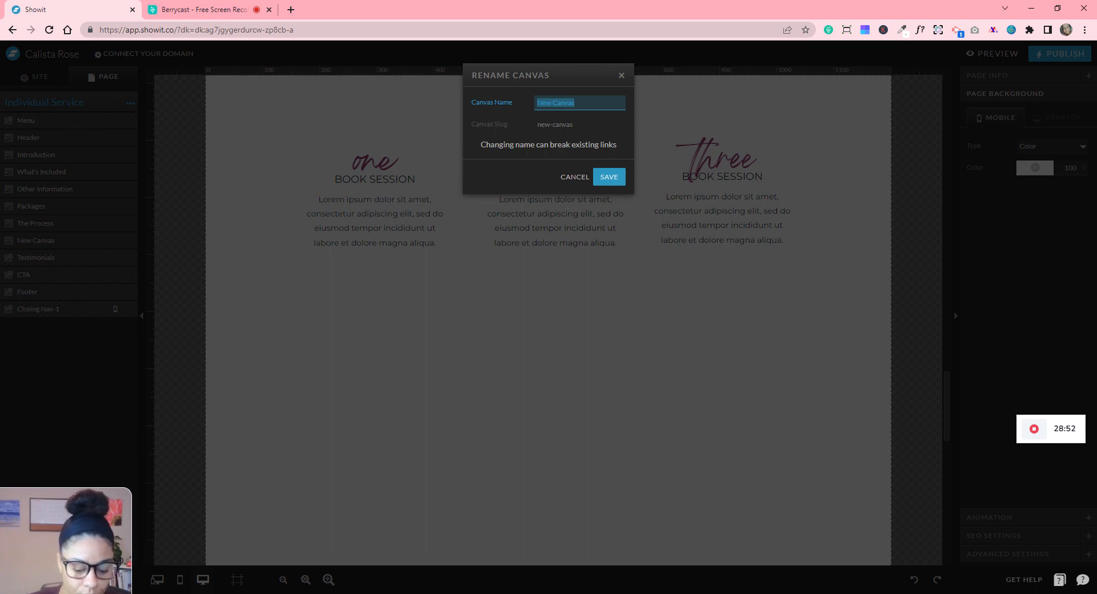
type("FAQ")
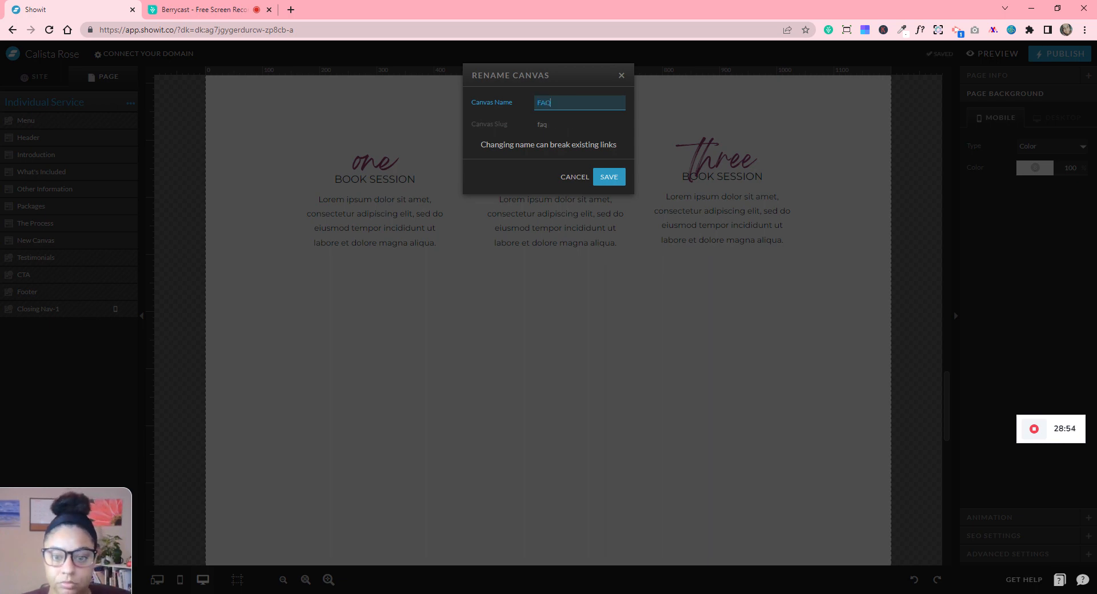
left_click(619, 181)
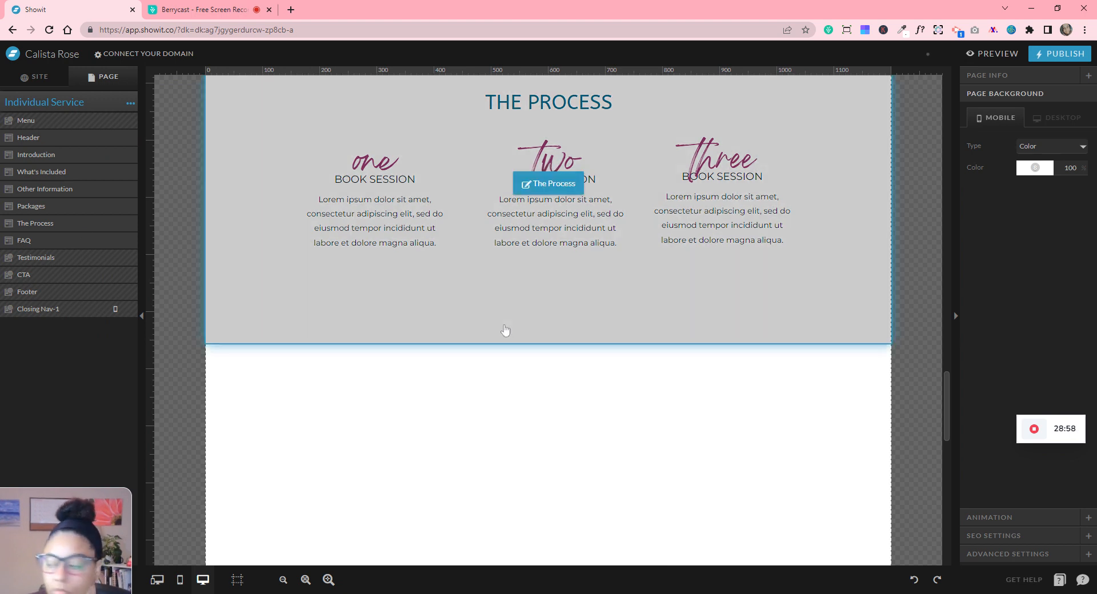
- Set the desktop background of the FAQ canvas to the taupe palette colour
left_click(526, 409)
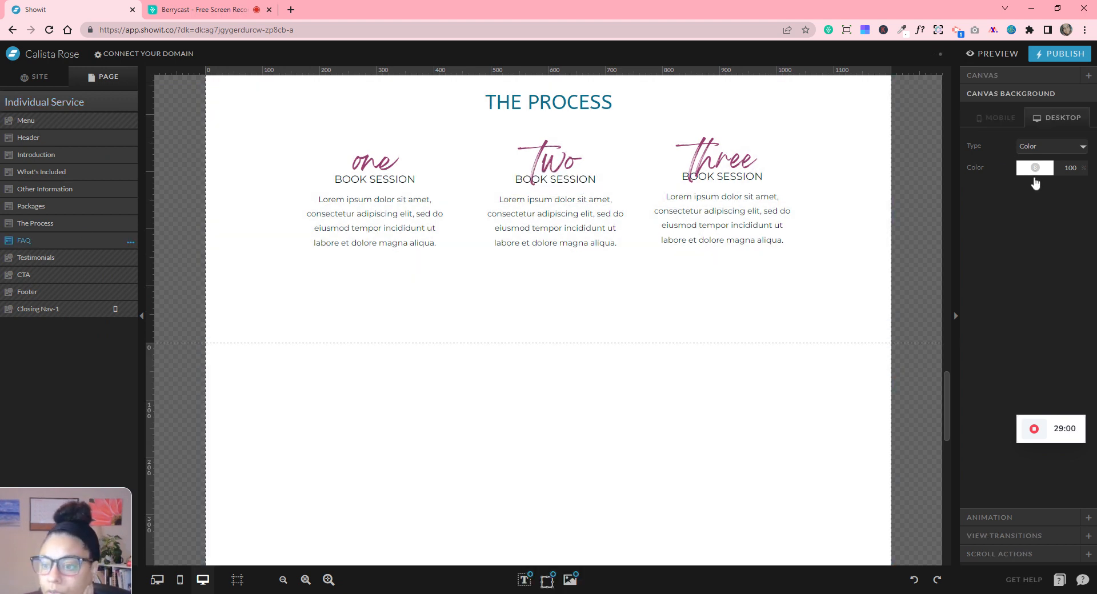
left_click(1035, 174)
left_click(1047, 203)
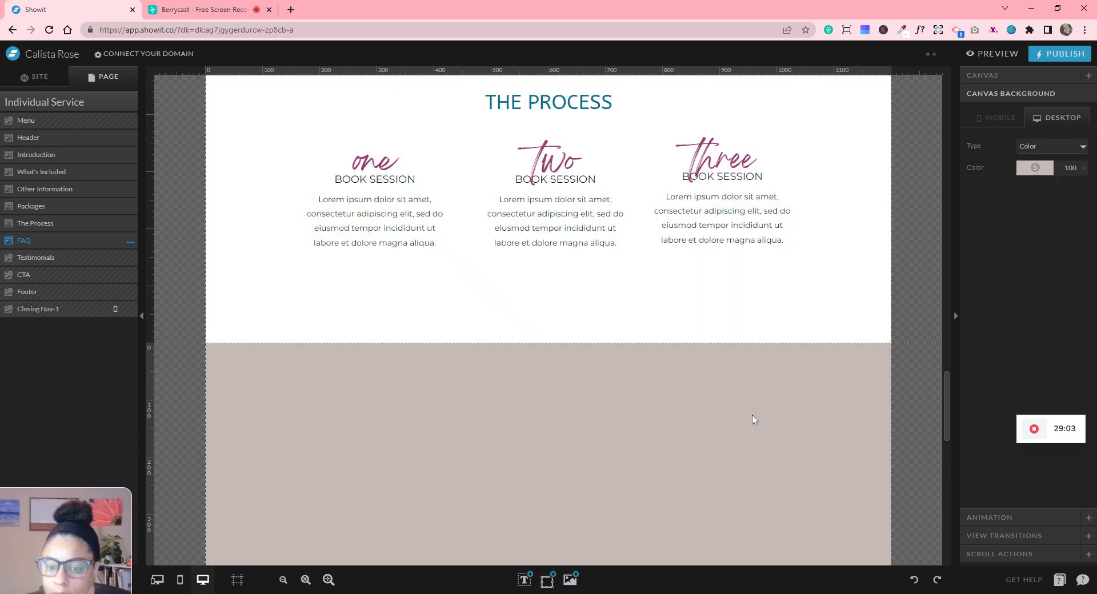
scroll(752, 420, "down", 4)
scroll(752, 419, "up", 10)
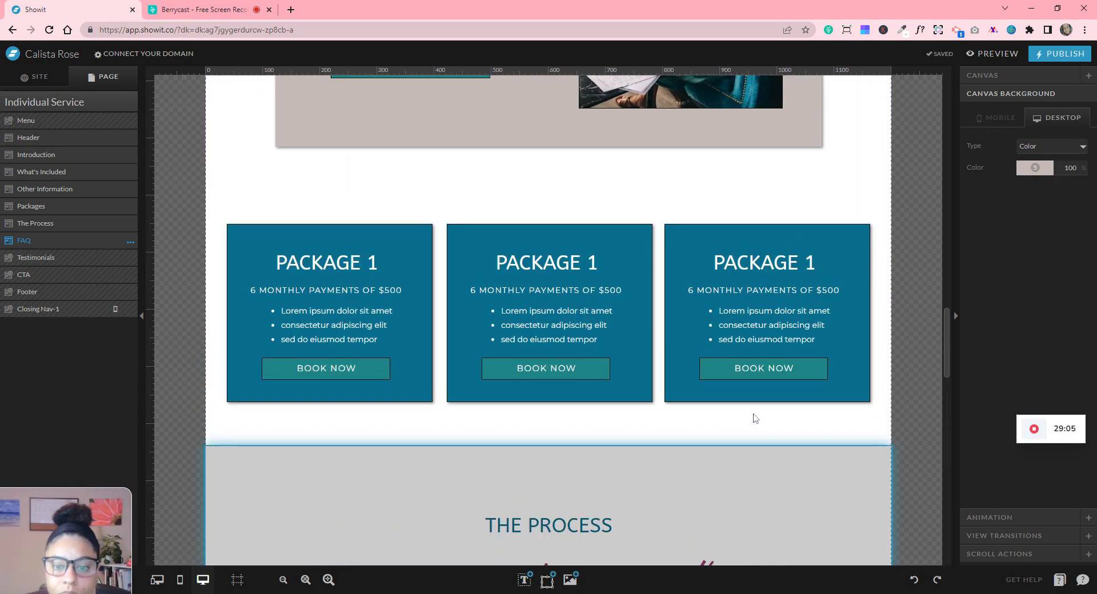
scroll(755, 418, "up", 15)
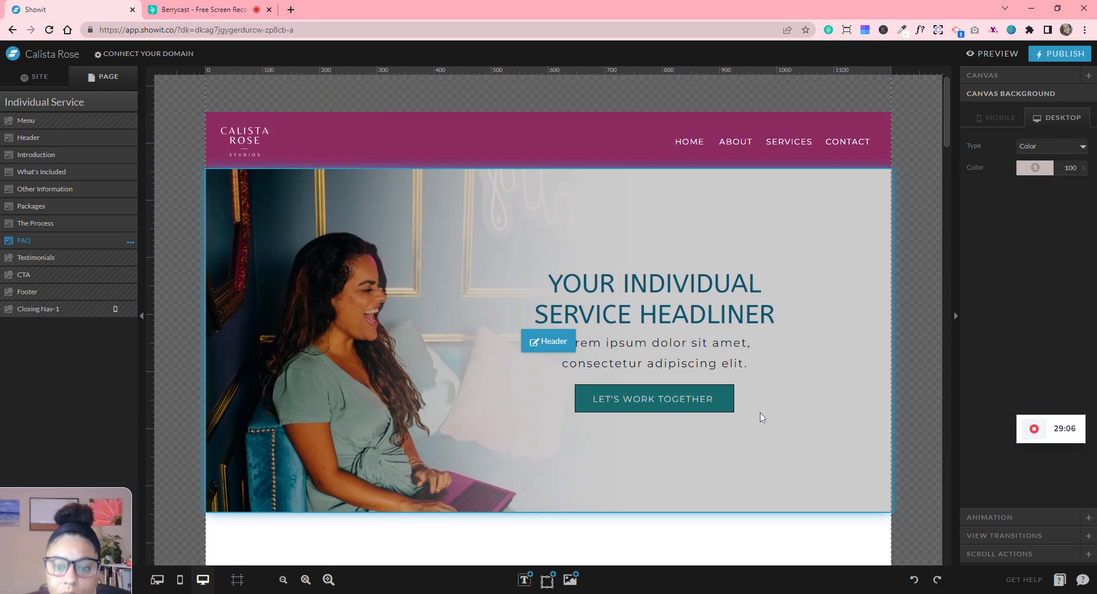
scroll(760, 418, "down", 16)
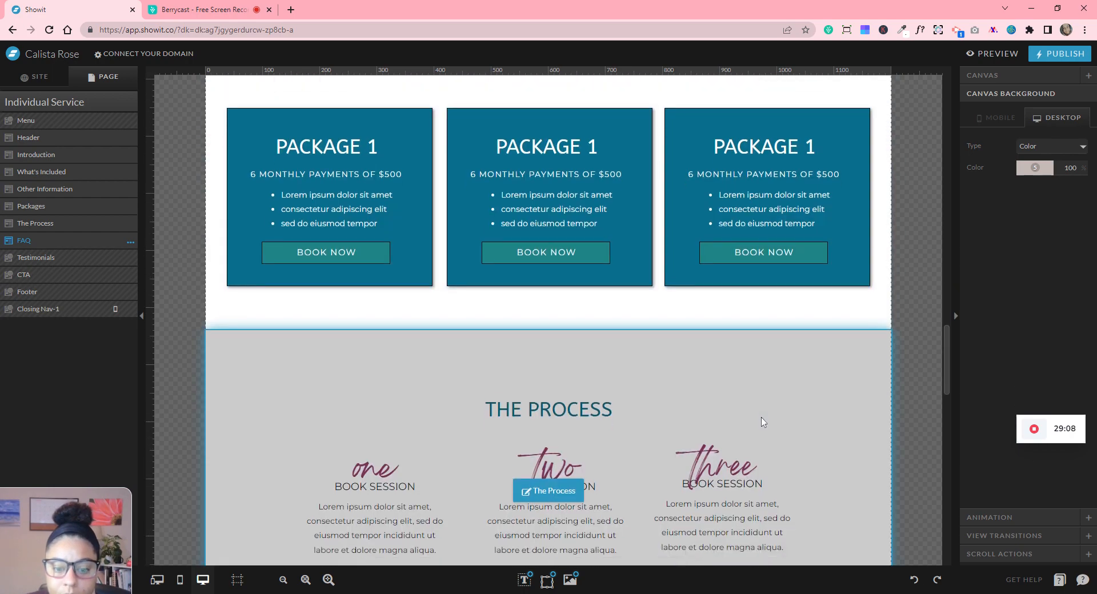
scroll(761, 417, "down", 6)
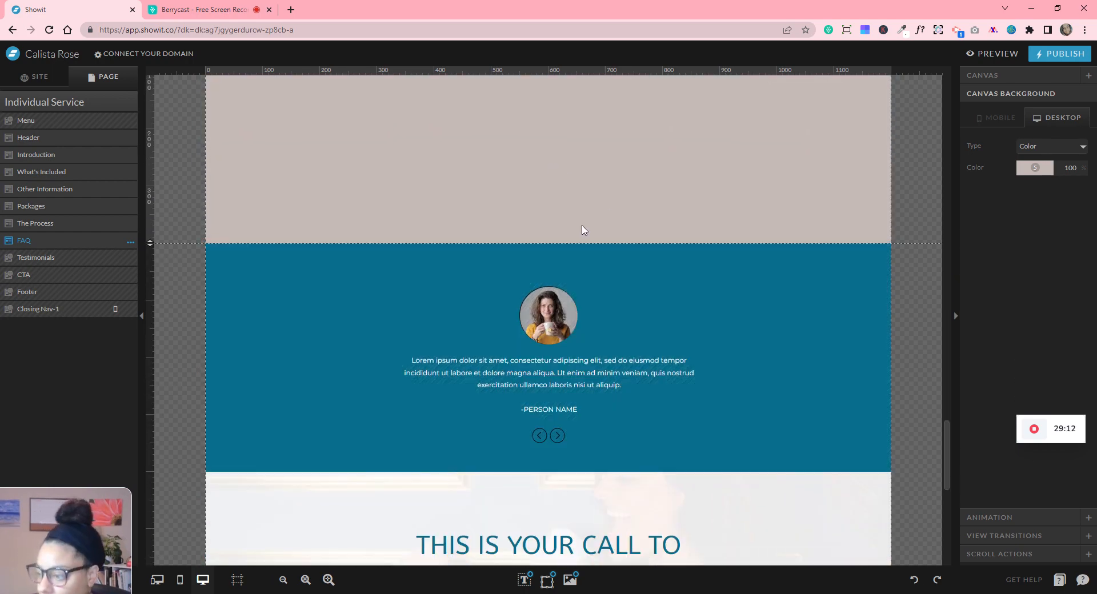
scroll(588, 229, "up", 5)
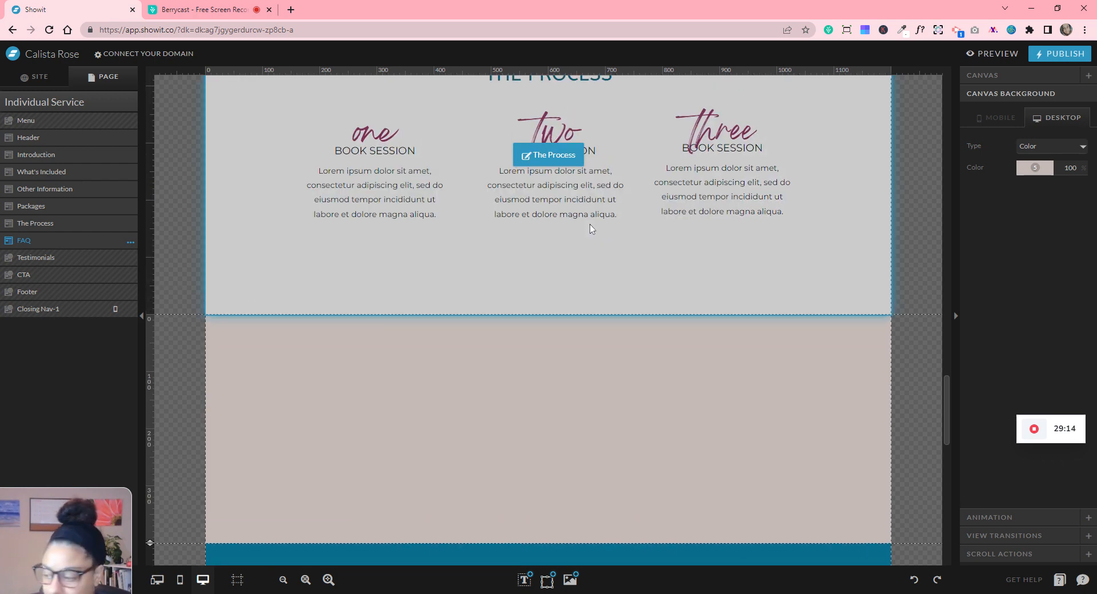
left_click(589, 225)
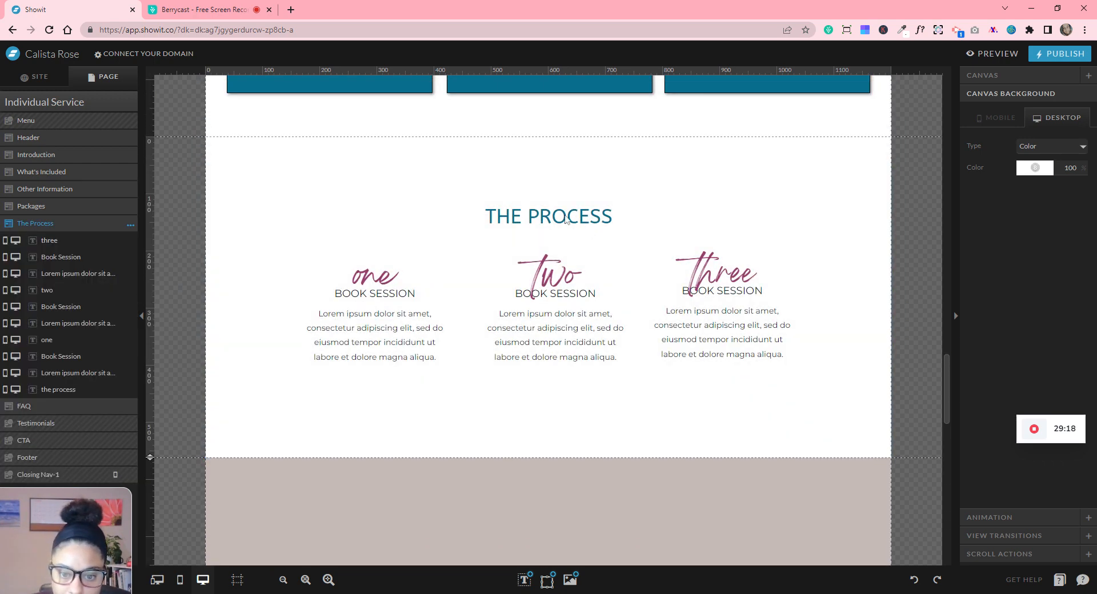
left_click(566, 220)
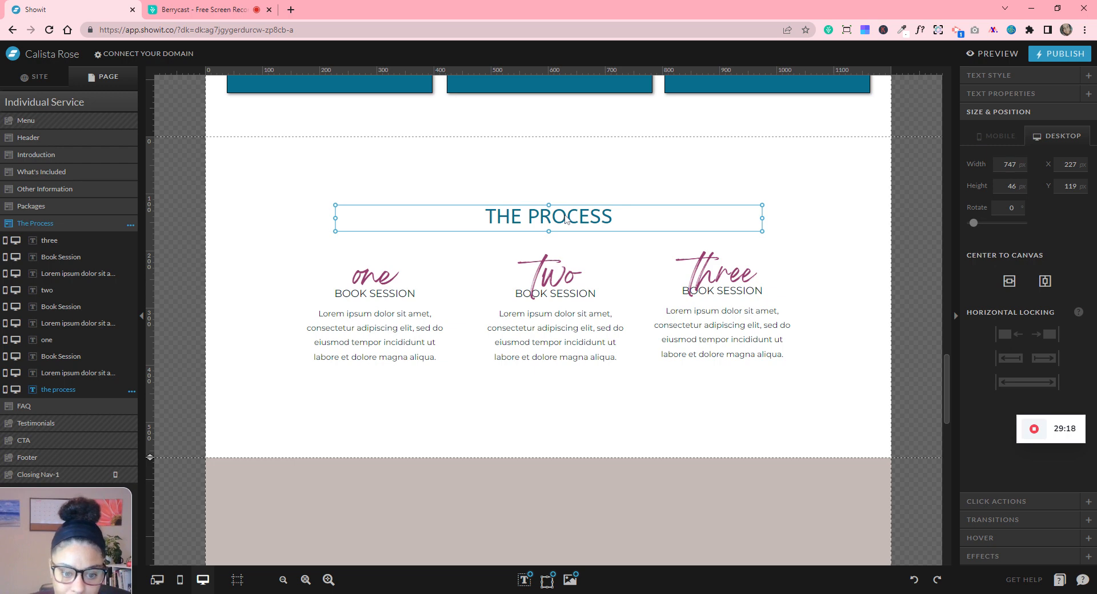
left_click(410, 295, "shift")
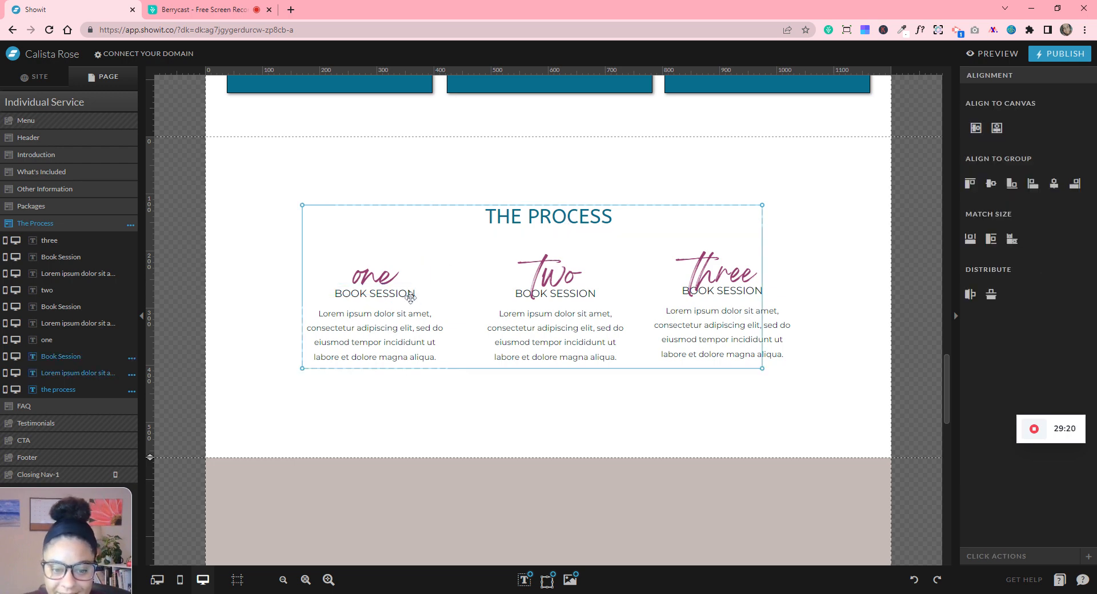
left_click(514, 406)
left_click(571, 216)
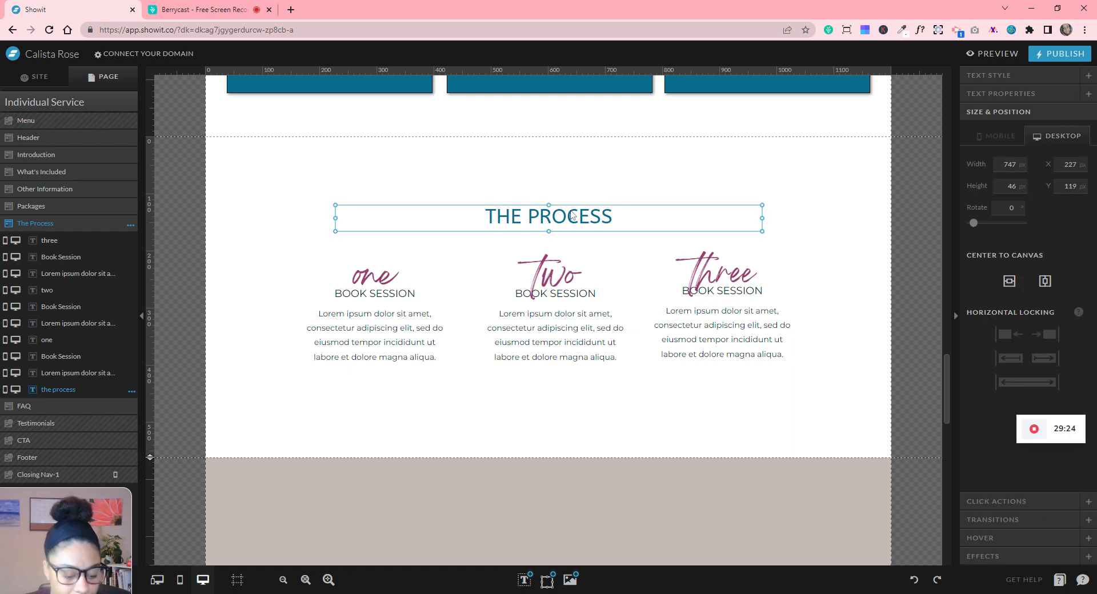
left_click(586, 325, "shift")
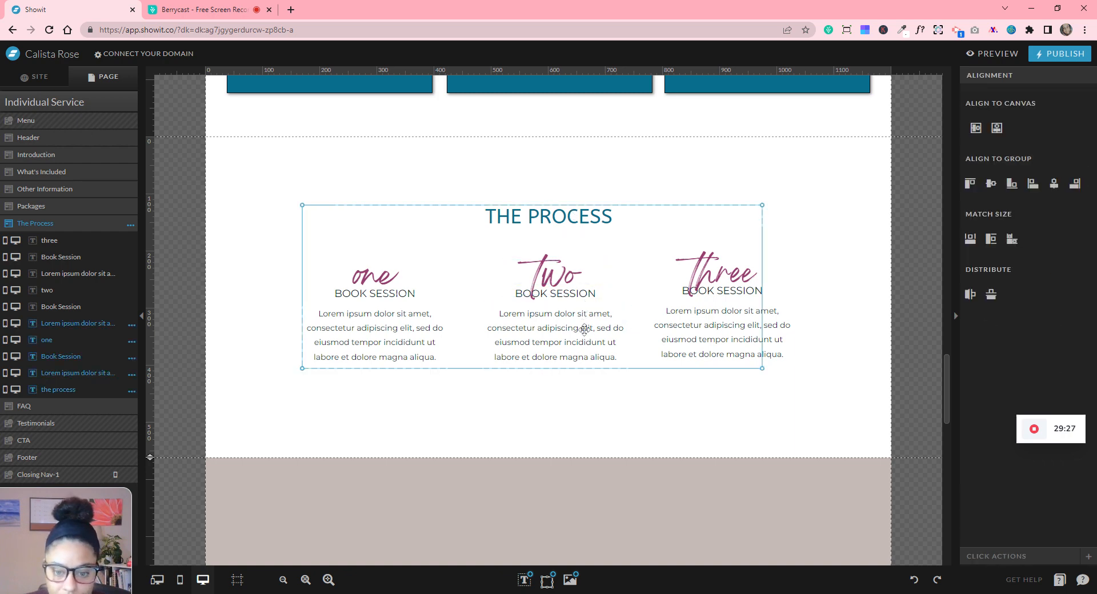
left_click(583, 295)
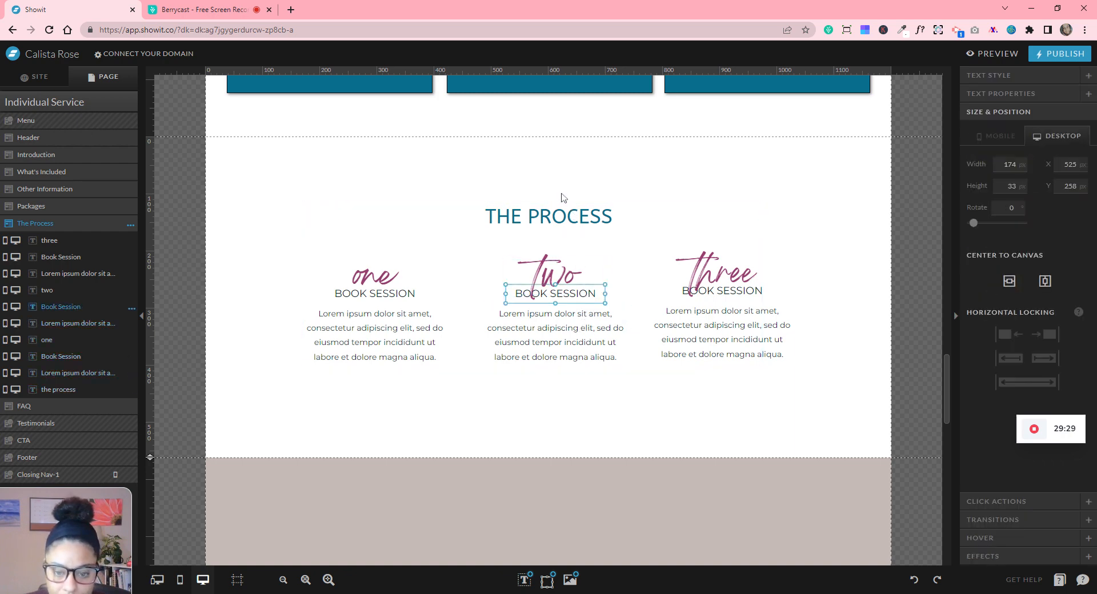
left_click(564, 216, "shift")
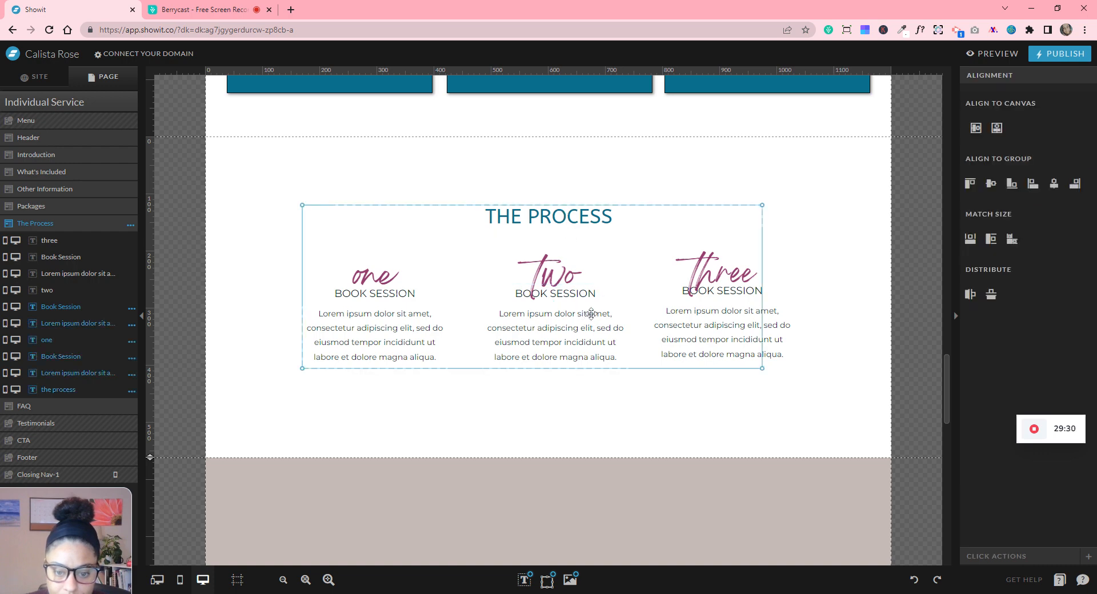
- Copy The Process heading with step two's subheading and paragraph into the FAQ canvas, and shift the copies slightly up and to the left
left_click(645, 416)
left_click(596, 356)
left_click(581, 302, "shift")
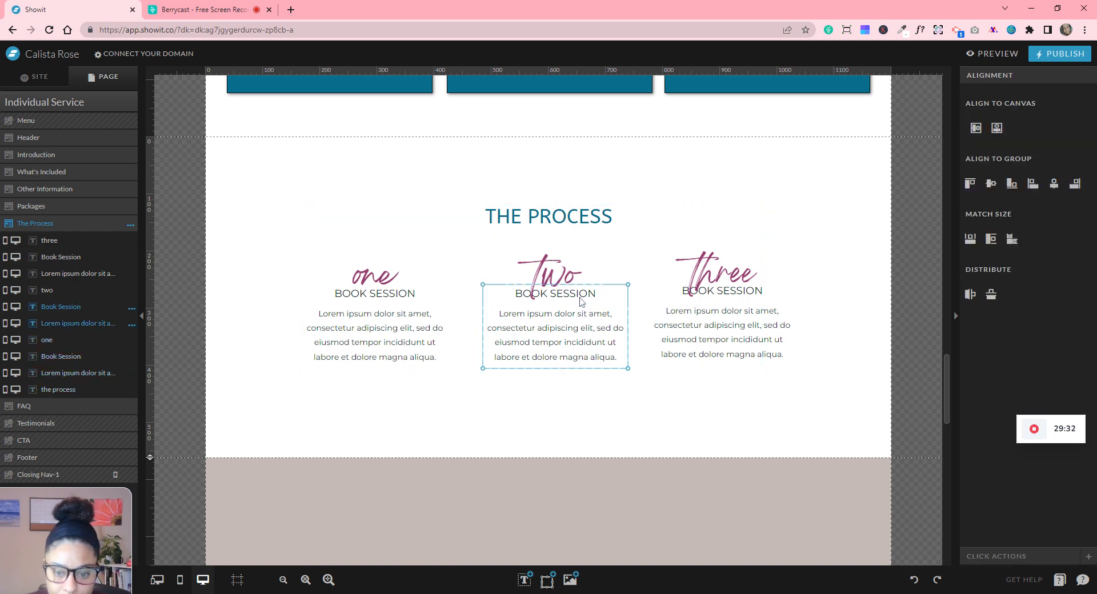
left_click(575, 229, "shift")
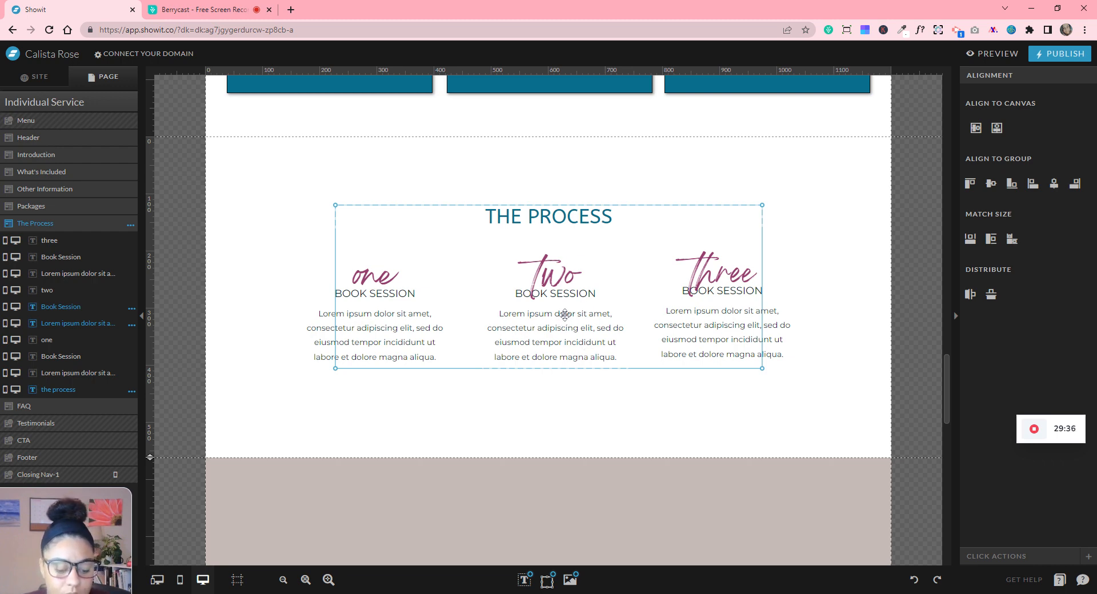
scroll(582, 399, "down", 6)
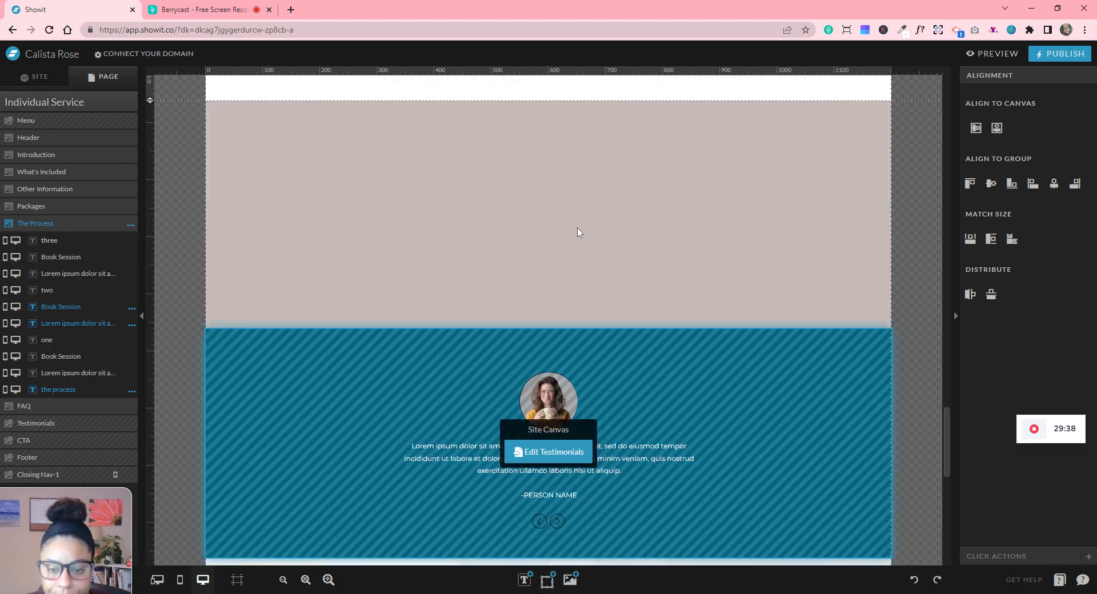
left_click(579, 221)
key("ctrl+v")
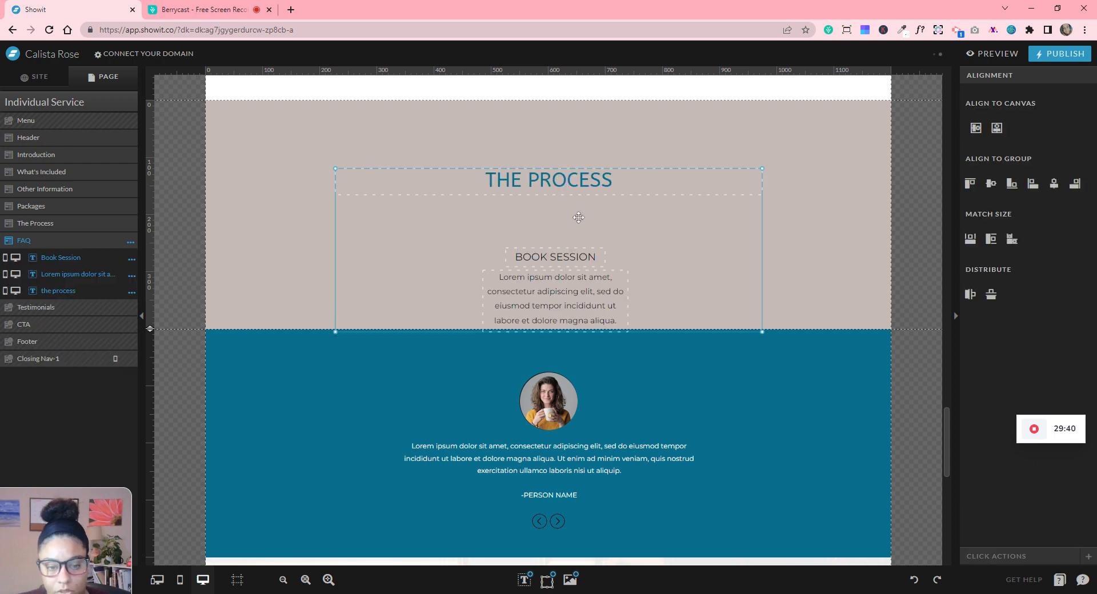
mouse_move(551, 261)
left_mouse_down()
mouse_move(551, 250)
mouse_move(553, 264)
left_mouse_up()
scroll(561, 273, "up", 4)
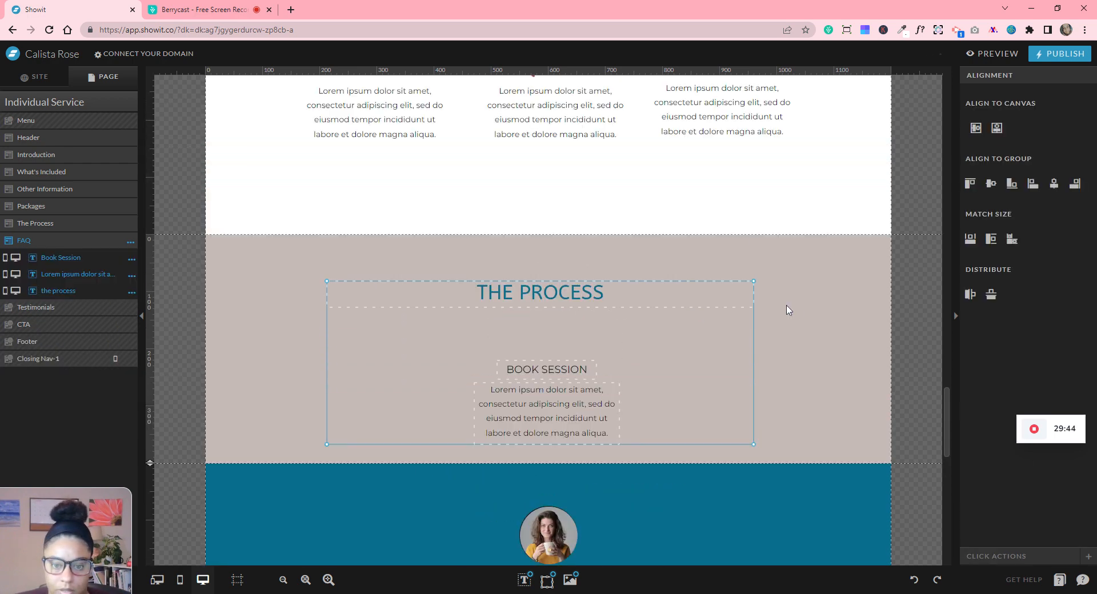
left_click(807, 311)
- Replace the heading text on the FAQ canvas with "FREQUENTLY ASKED QUESTIONS"
scroll(807, 312, "down", 3)
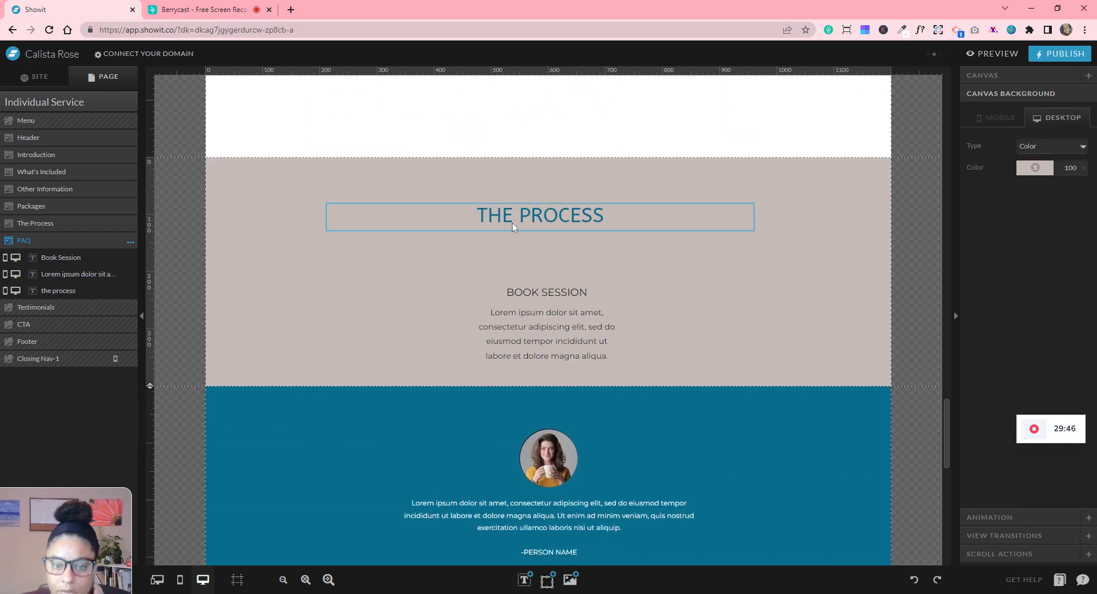
left_click(567, 220)
double_click(566, 213)
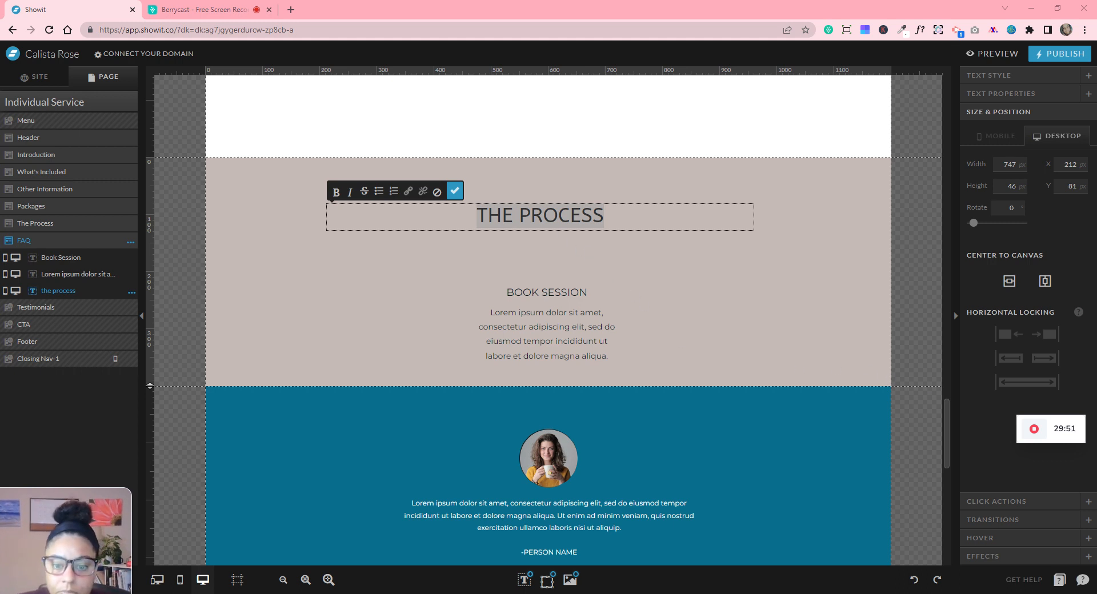
key("alt+Tab")
type("FREQUENTLY ASKED QUESTIONS")
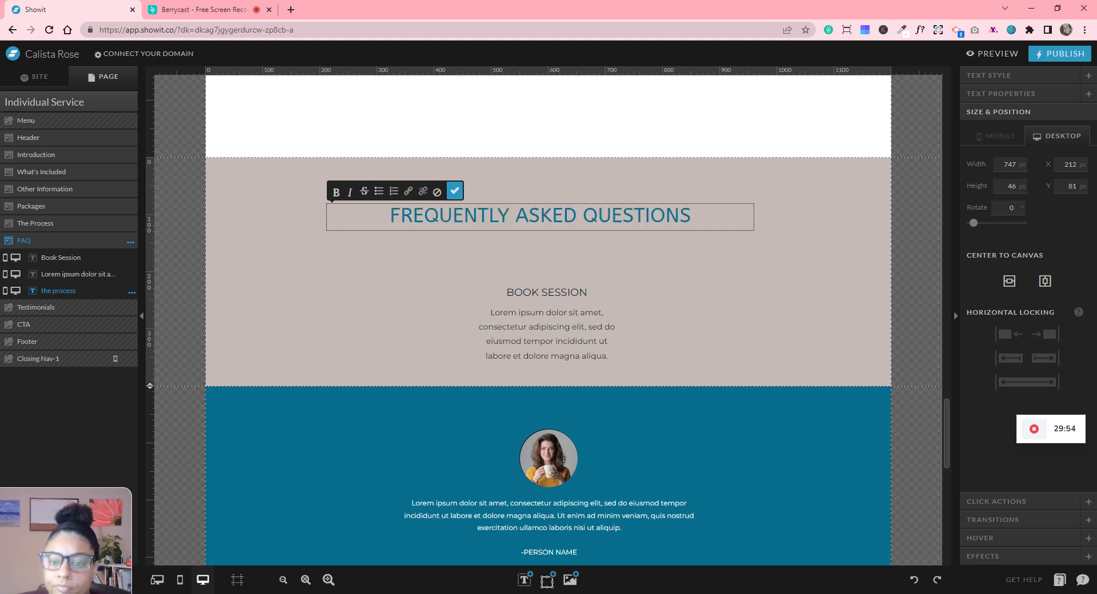
- Change the FAQ heading's text colour to the near-black palette colour 1
left_click(995, 68)
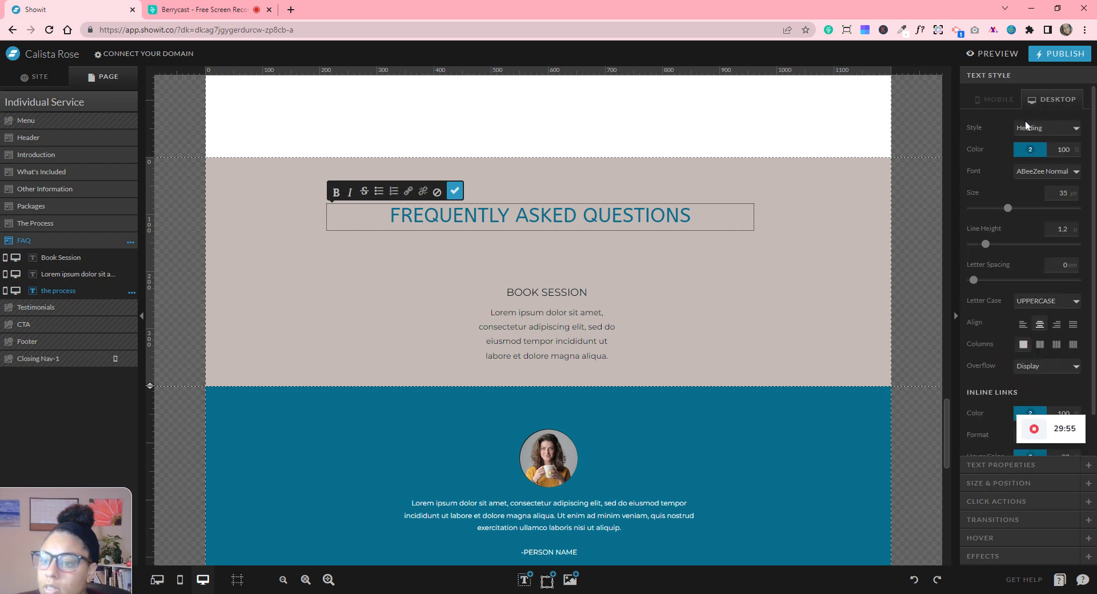
left_click(1041, 148)
left_click(1000, 182)
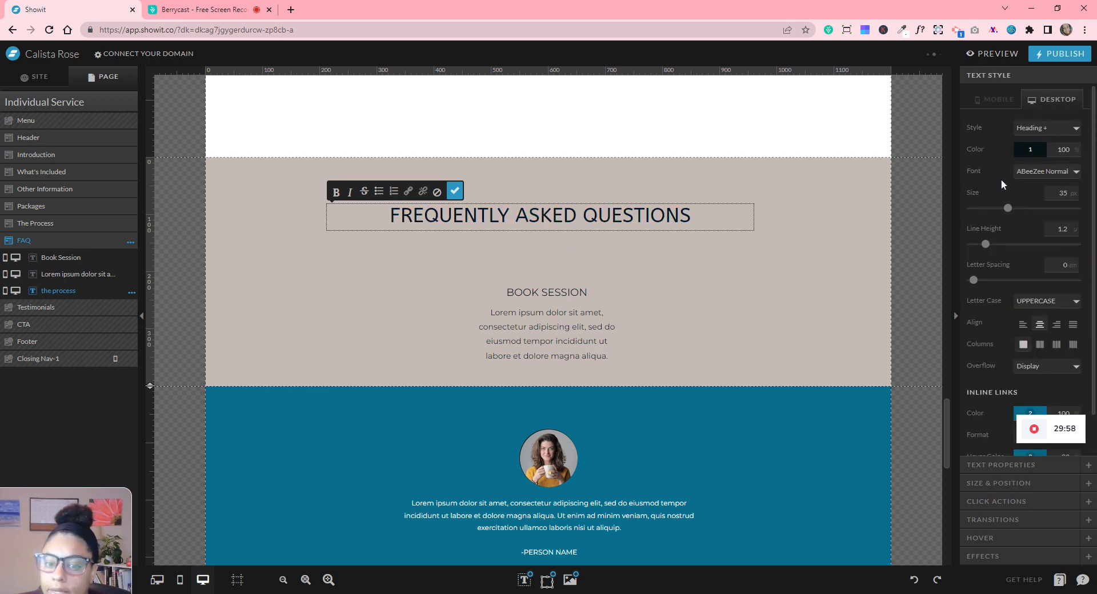
- Replace the "Book Session" subheading on the FAQ canvas with "HERE IS THE QUESTION RIGHT HERE?"
left_click(548, 293)
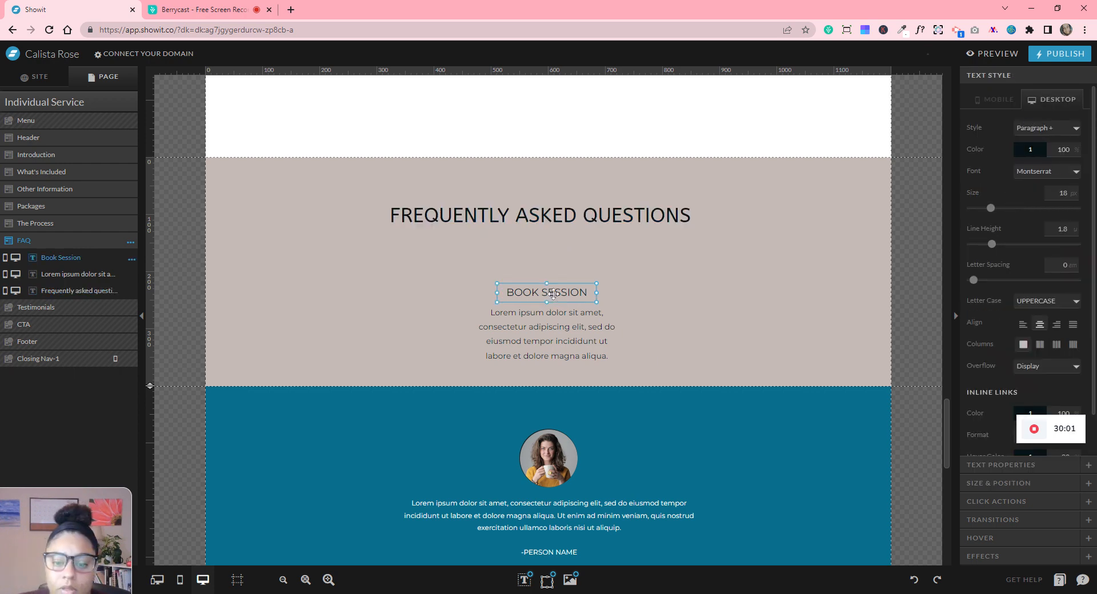
double_click(551, 292)
type("HER")
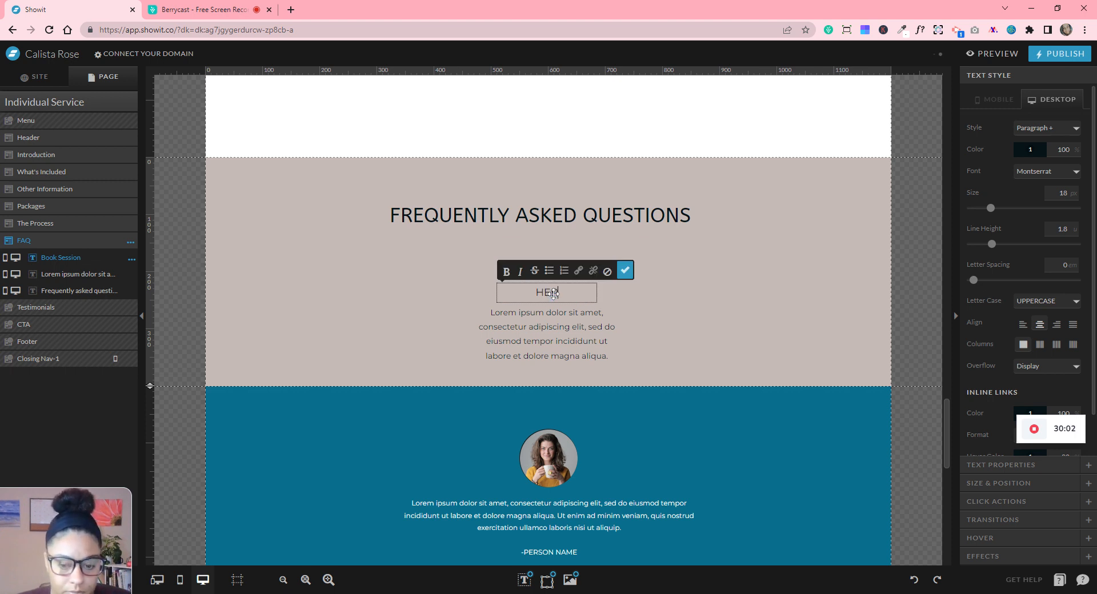
type("E IS THE Q")
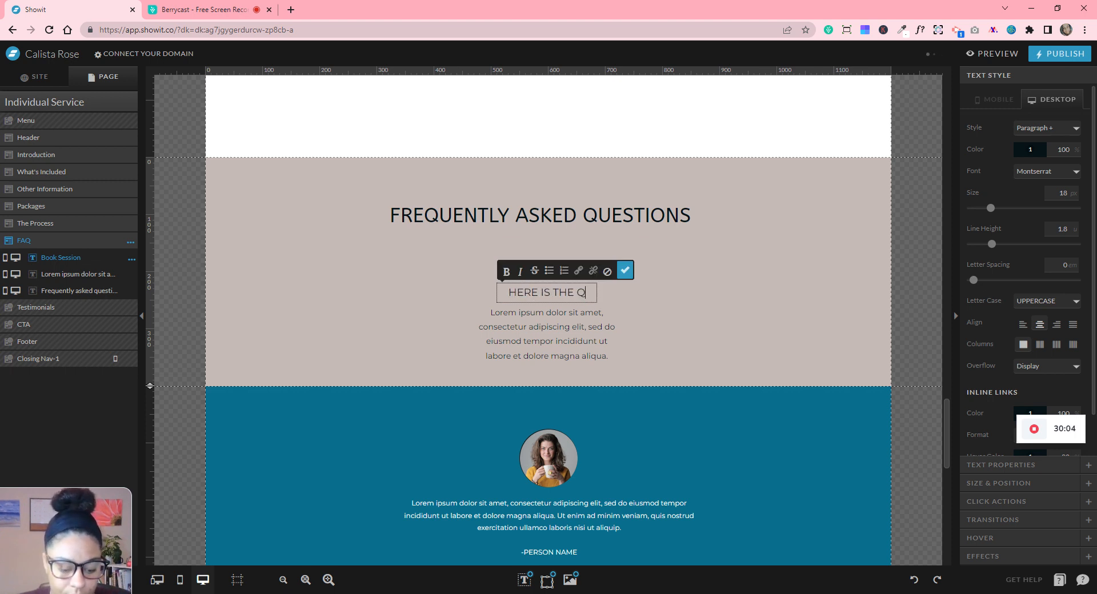
type("UESTION R")
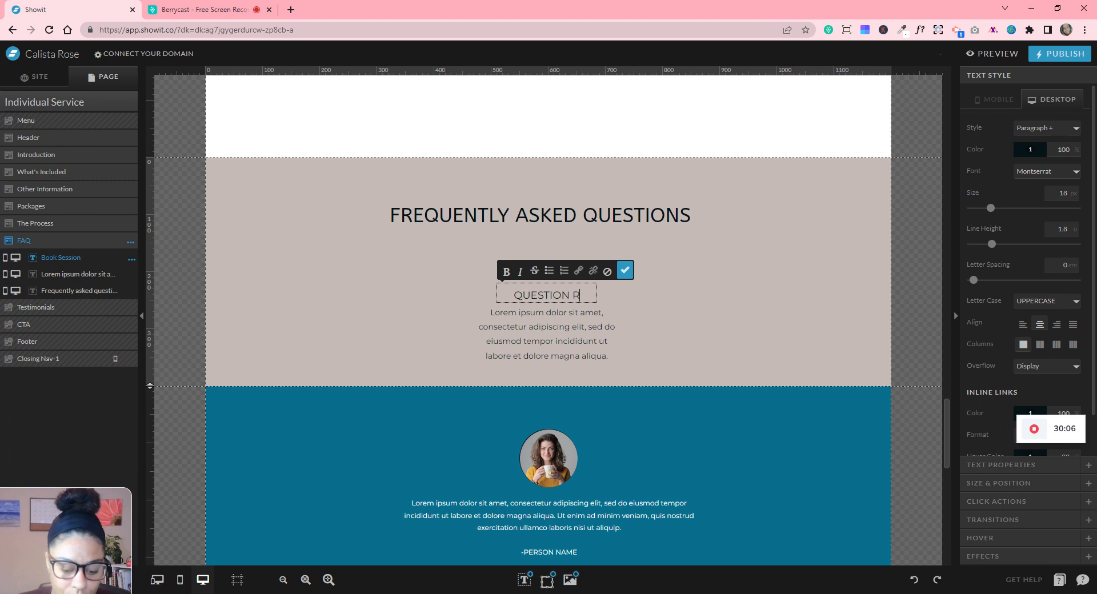
type("IGHT HERE")
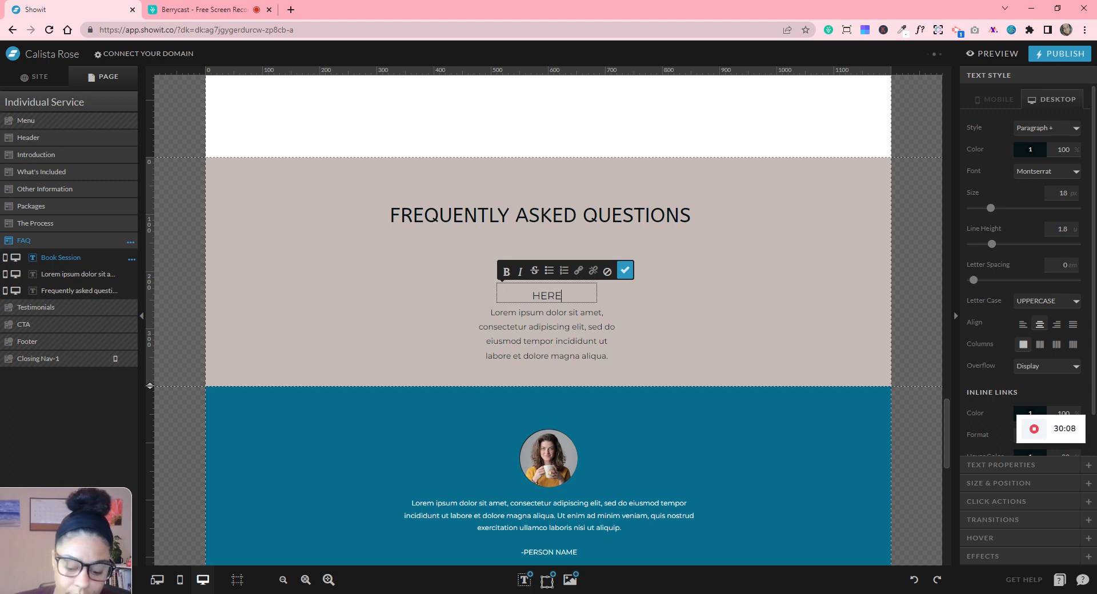
left_click(625, 270)
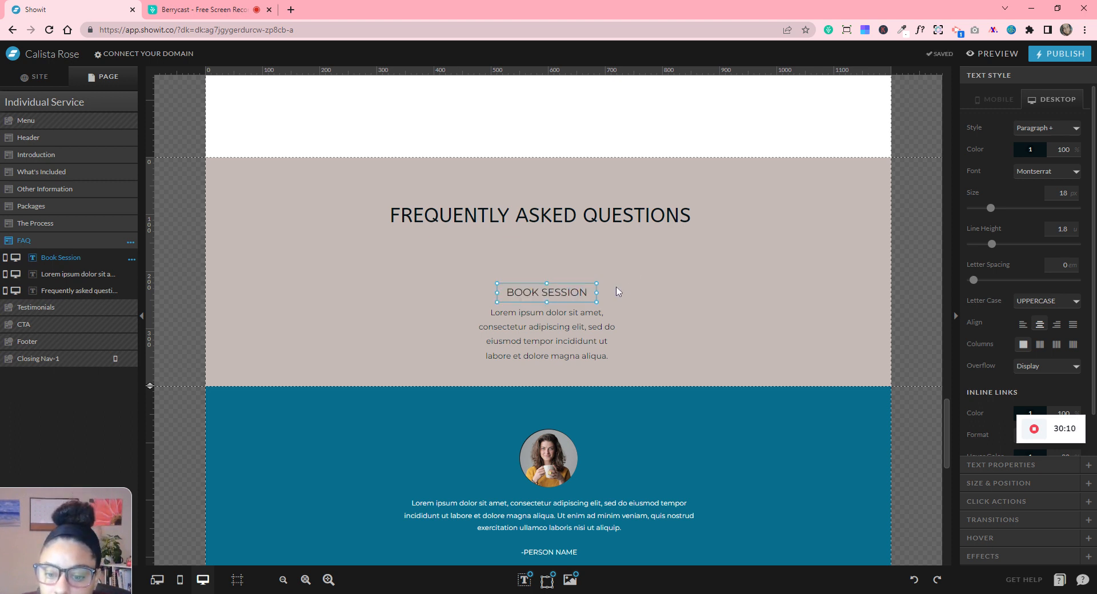
- Widen the question's text box to about 569 px and centre it horizontally on the FAQ canvas
left_click_drag(789, 308, 821, 299)
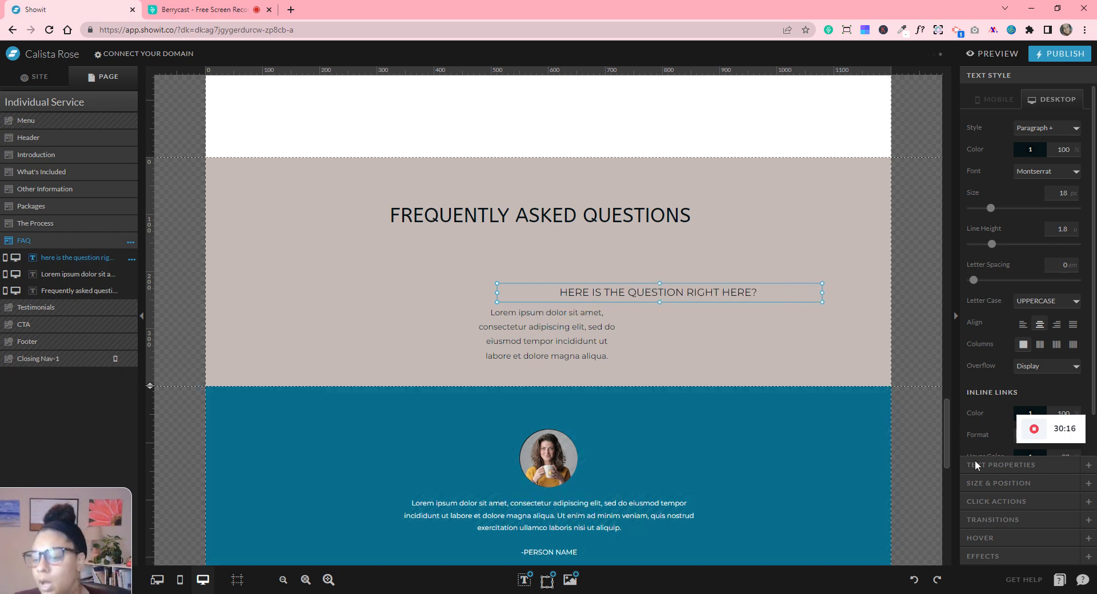
left_click(979, 465)
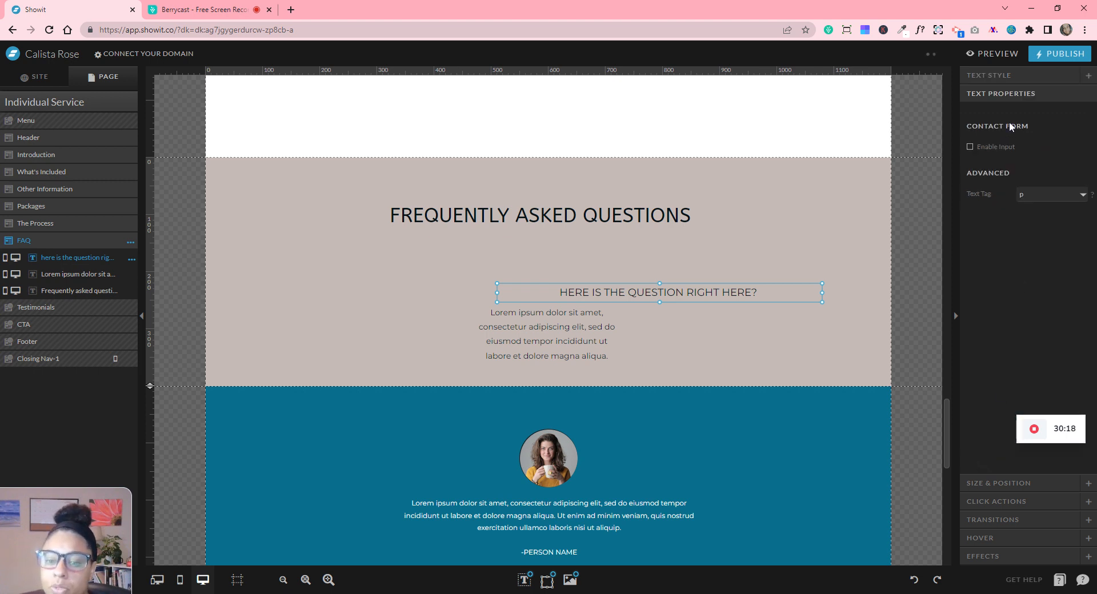
left_click(996, 484)
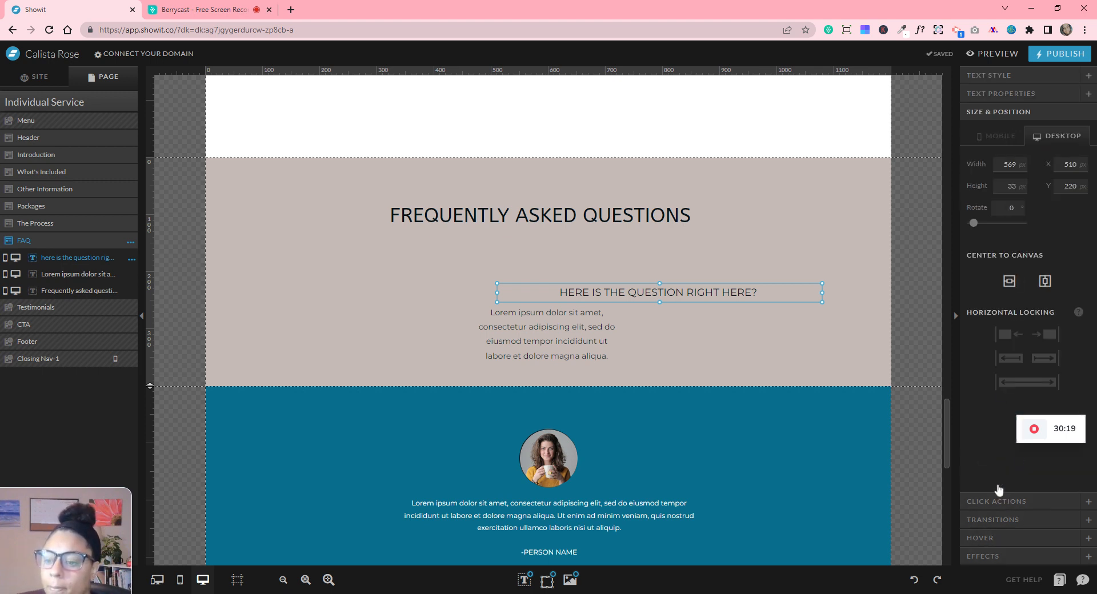
left_click(1045, 281)
left_click(784, 334)
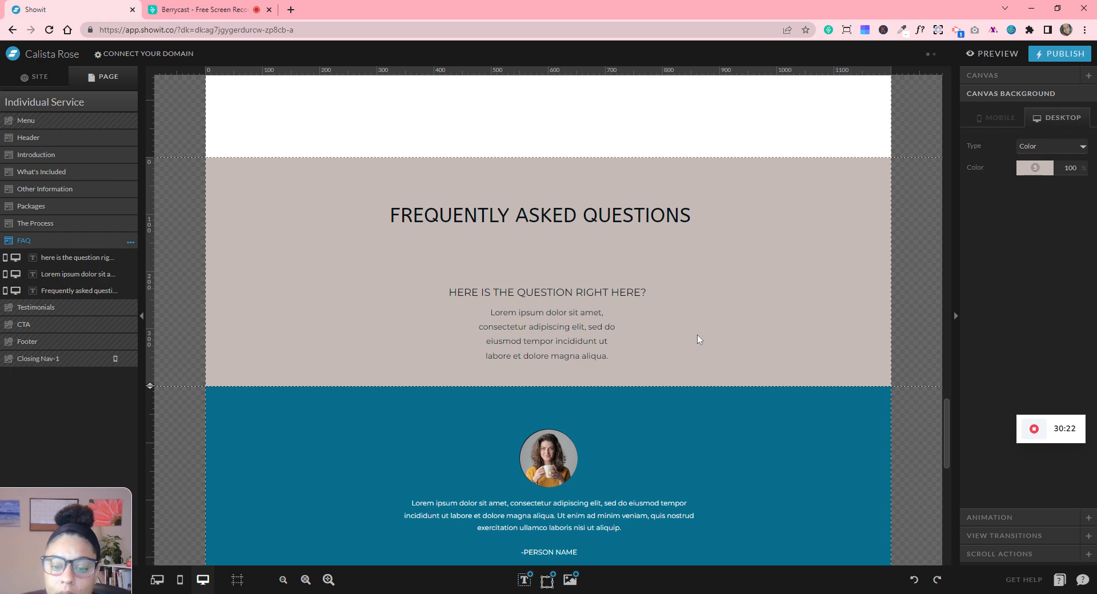
- Lengthen the desktop FAQ canvas to about 565 px and widen the answer paragraph's box to about 377 px
scroll(697, 335, "down", 1)
left_click_drag(152, 343, 174, 437)
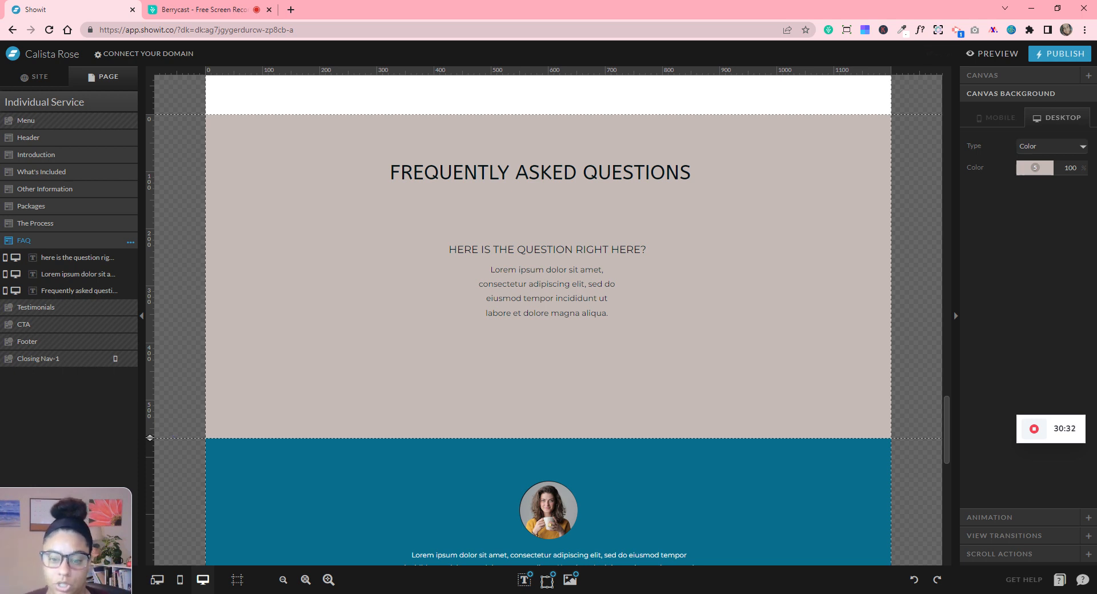
left_click(594, 294)
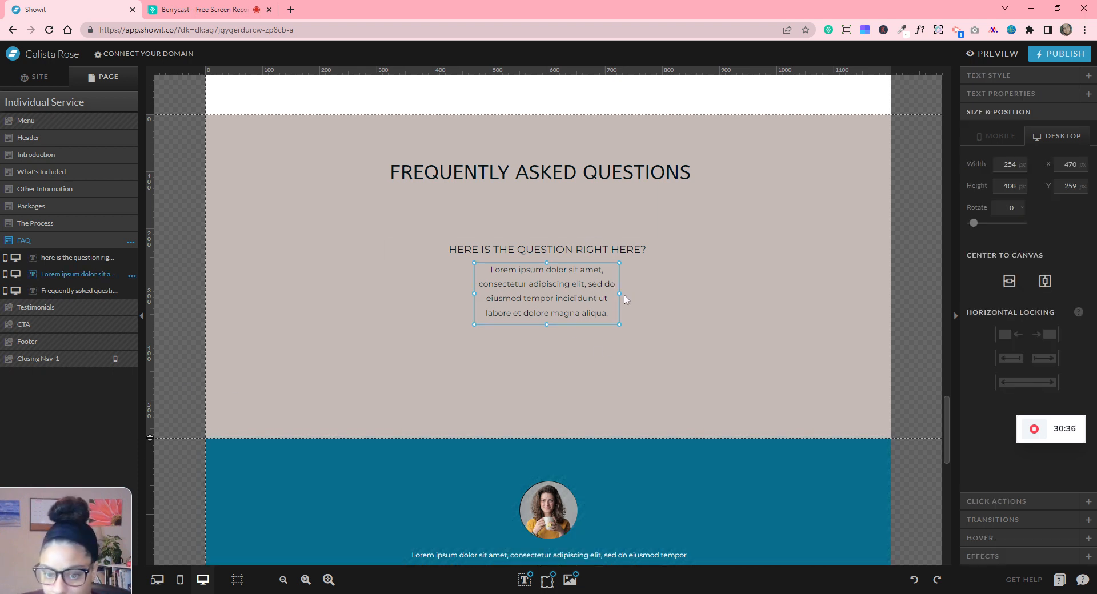
left_click_drag(619, 294, 690, 291)
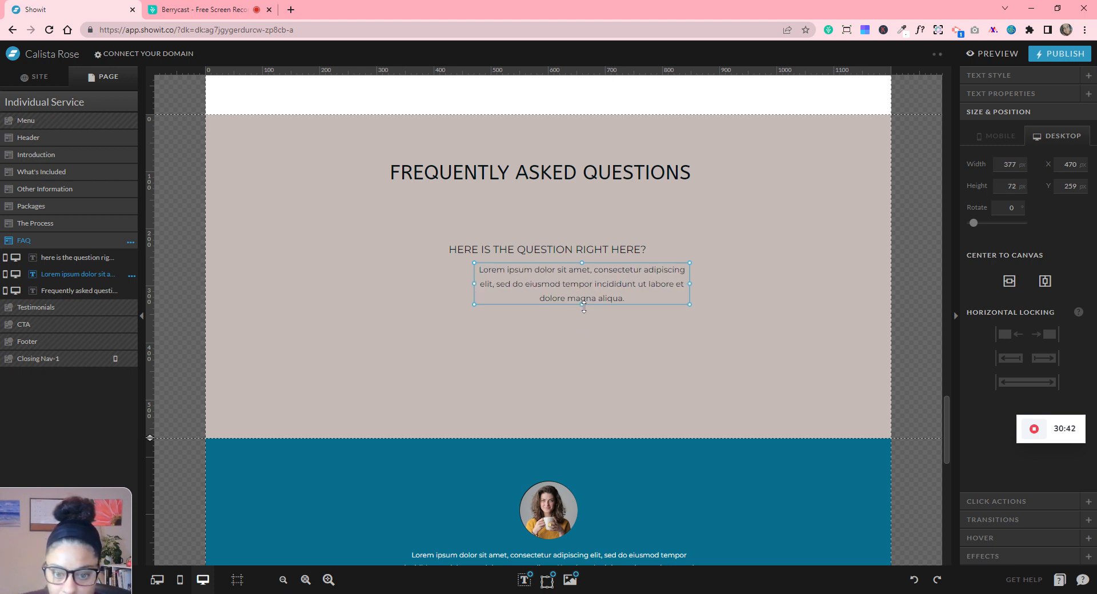
left_click(657, 353)
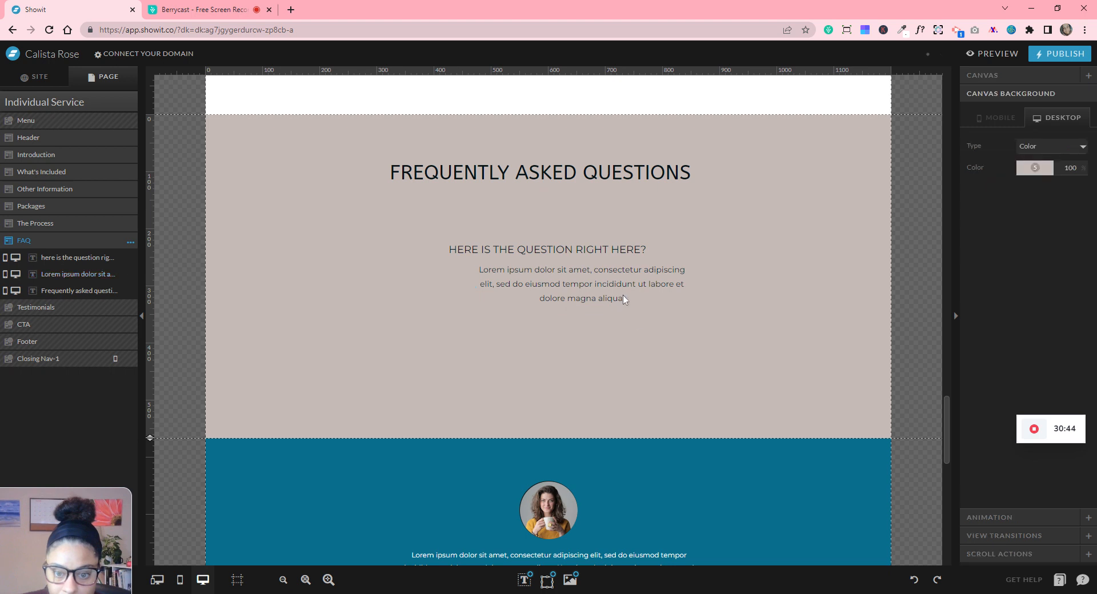
- Position the answer paragraph centred just under the question, and move both texts up closer to the FAQ heading
left_click(609, 286)
mouse_move(578, 281)
left_mouse_down()
mouse_move(544, 279)
mouse_move(573, 282)
left_mouse_up()
left_click(601, 352)
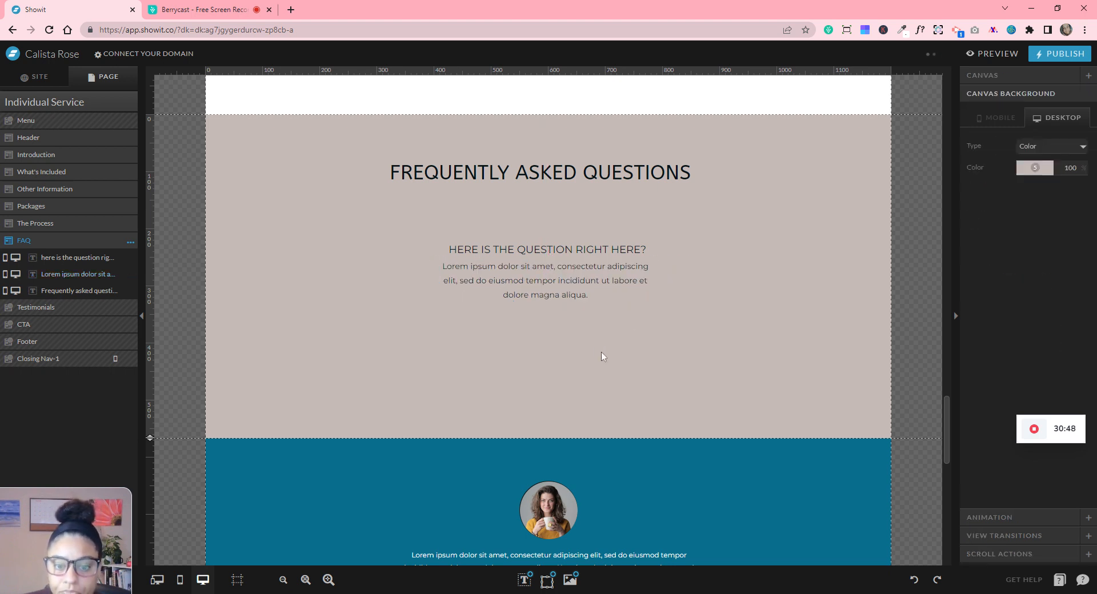
left_click_drag(530, 223, 554, 255)
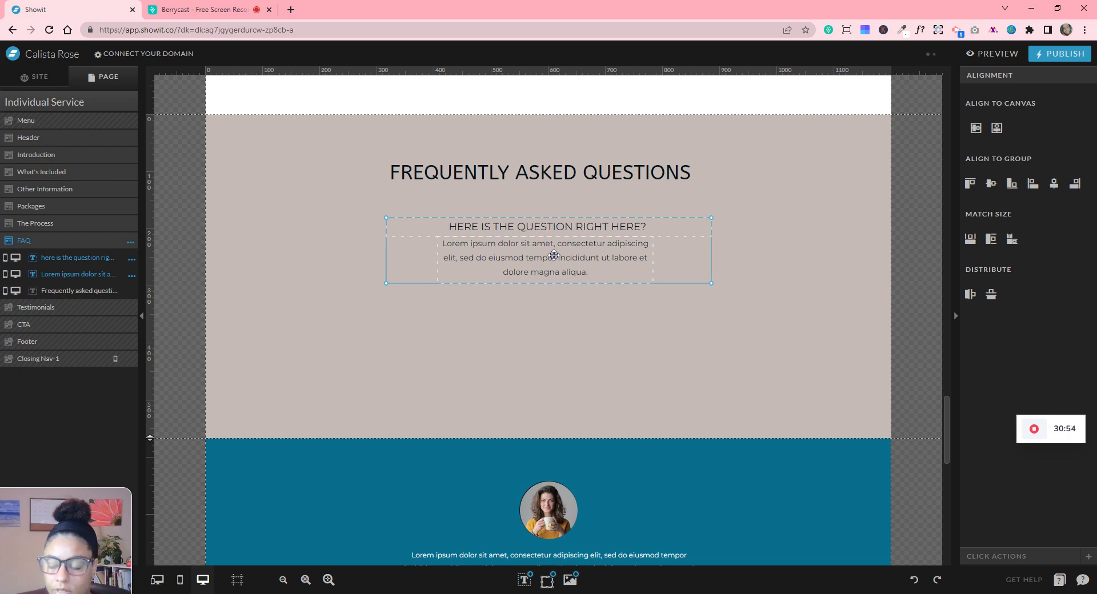
left_click(628, 351)
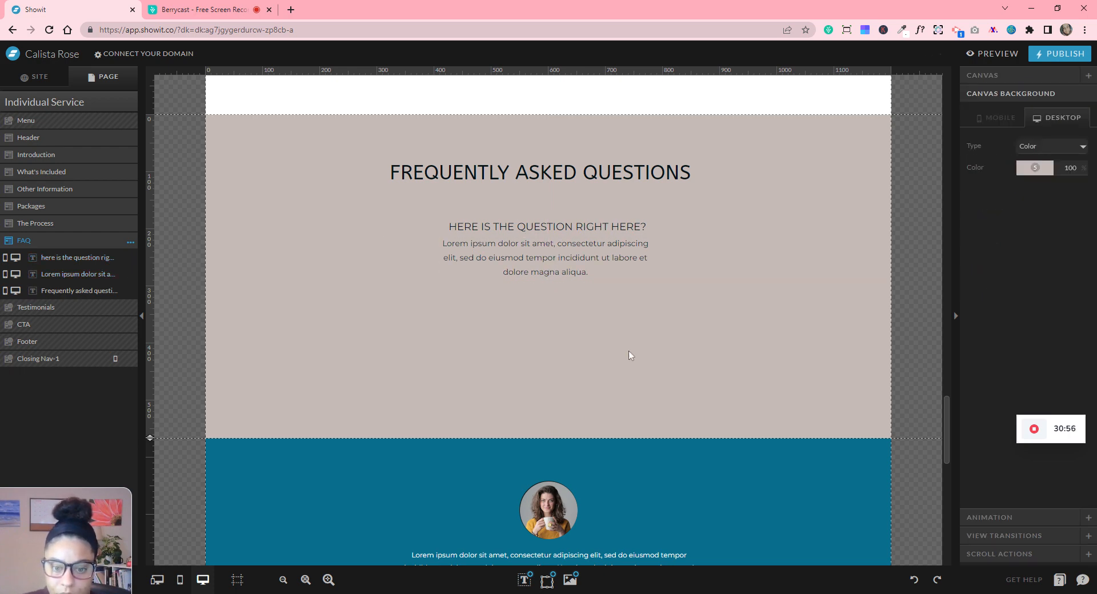
scroll(629, 351, "up", 3)
scroll(628, 351, "down", 2)
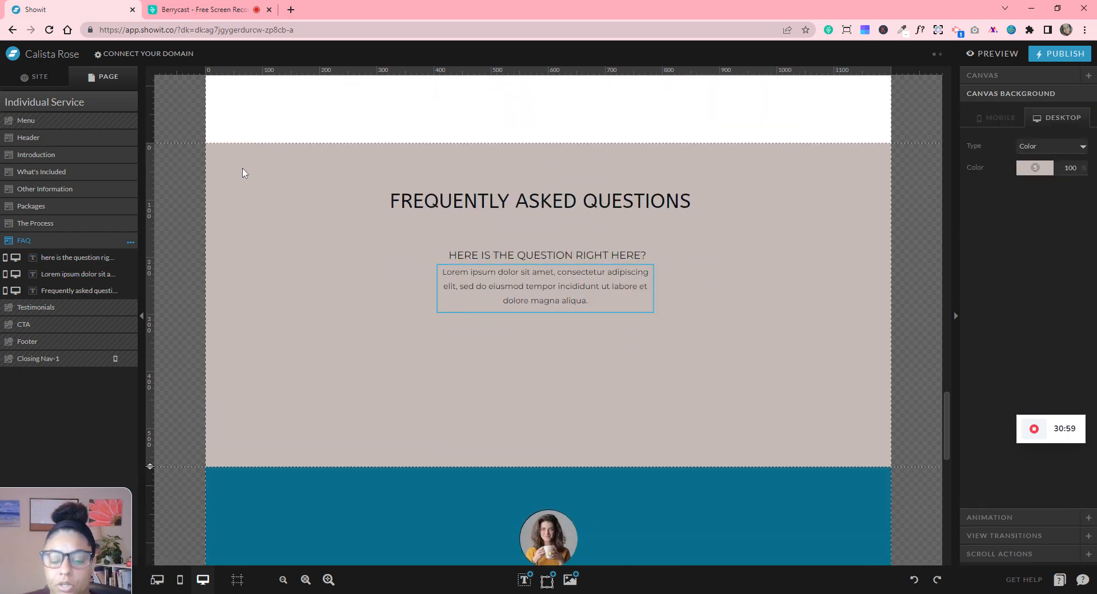
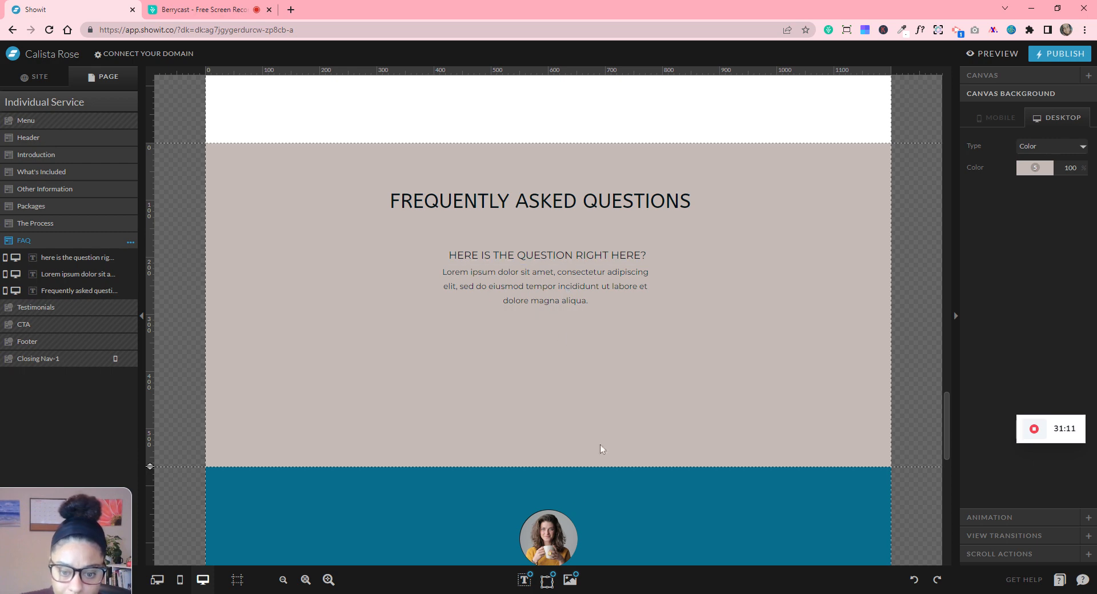
- Switch to the mobile layout and lengthen the FAQ canvas to about 800 px
left_click(180, 579)
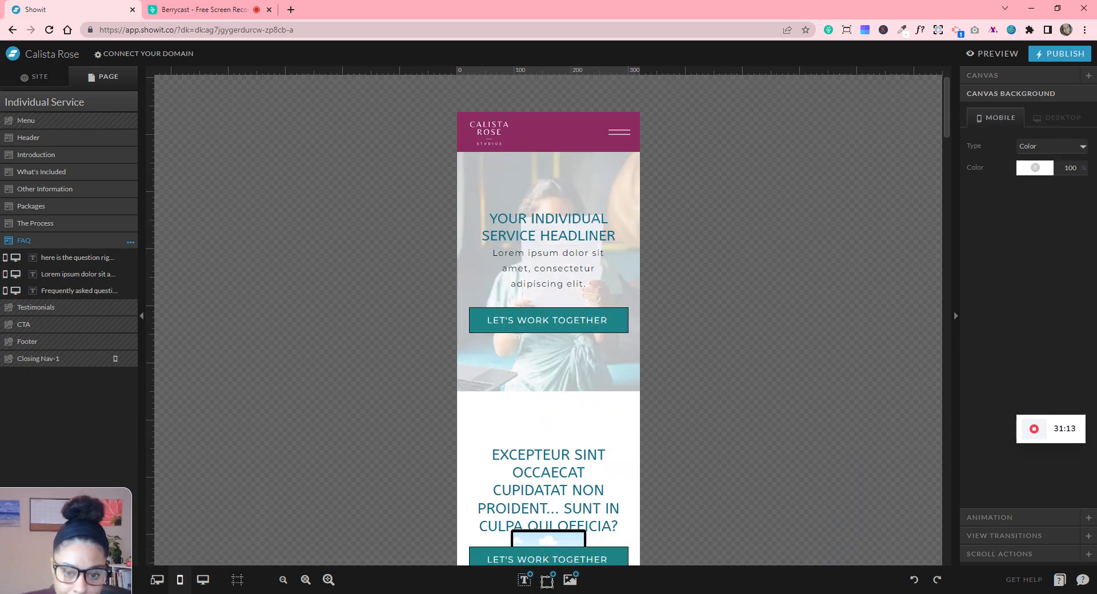
scroll(628, 320, "down", 20)
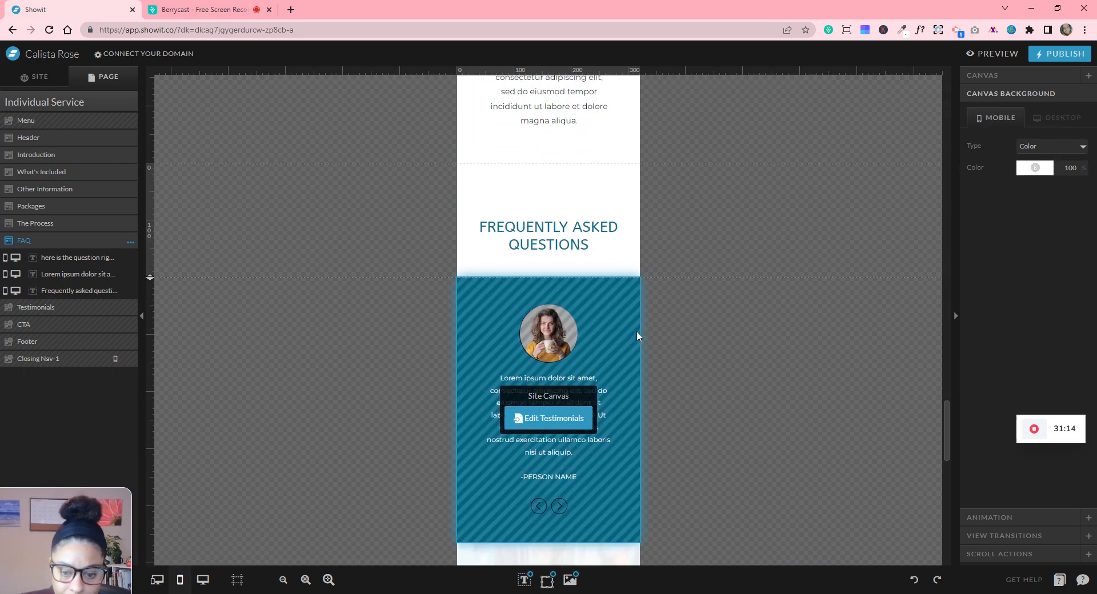
scroll(638, 343, "up", 10)
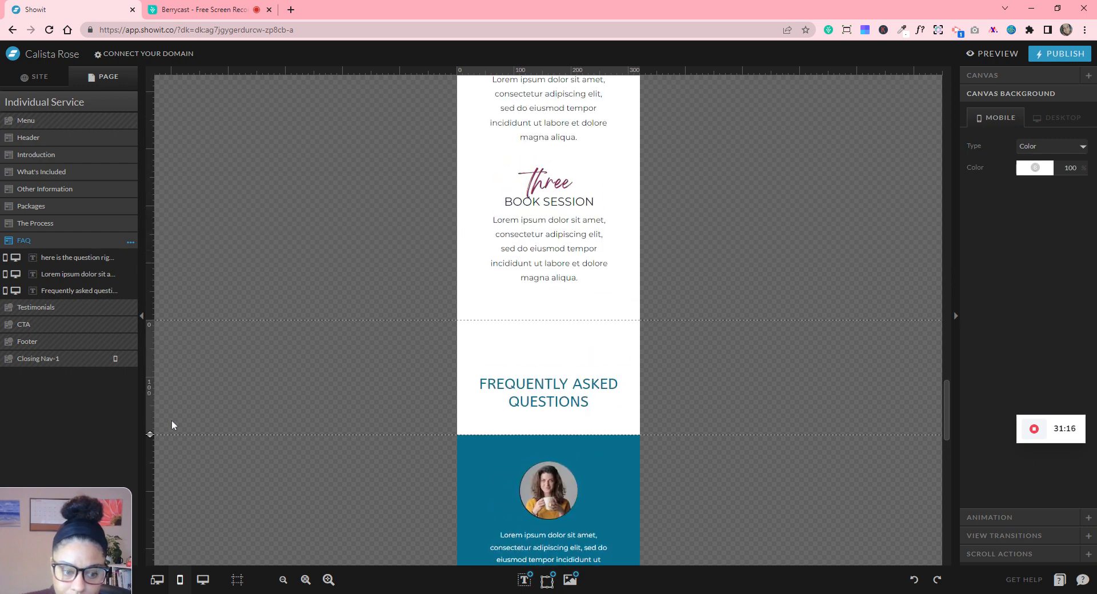
left_click_drag(150, 434, 153, 557)
scroll(322, 331, "down", 4)
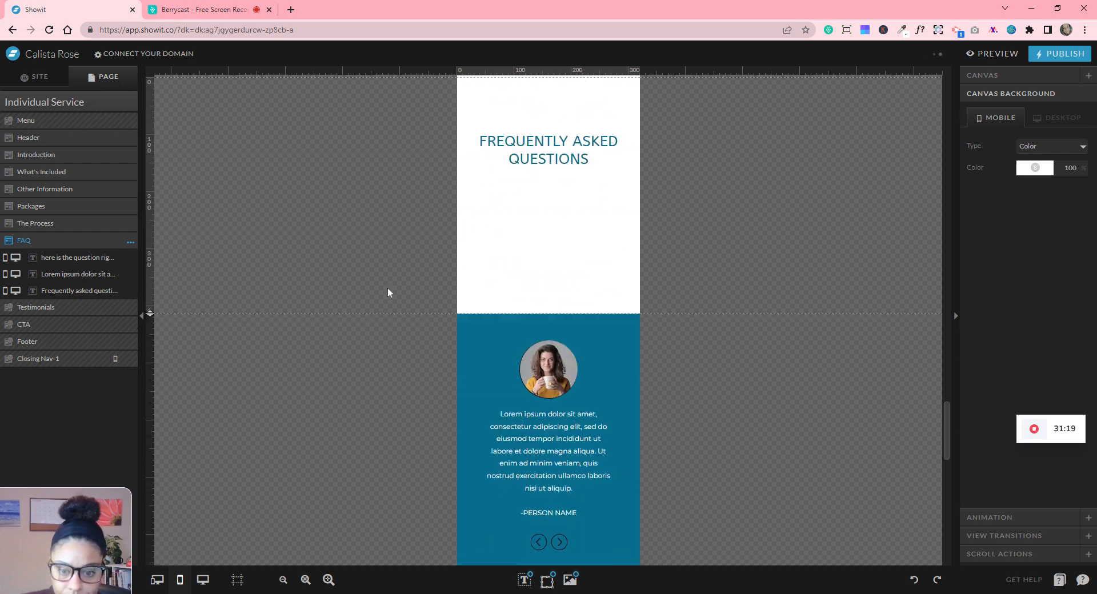
left_click_drag(147, 317, 189, 537)
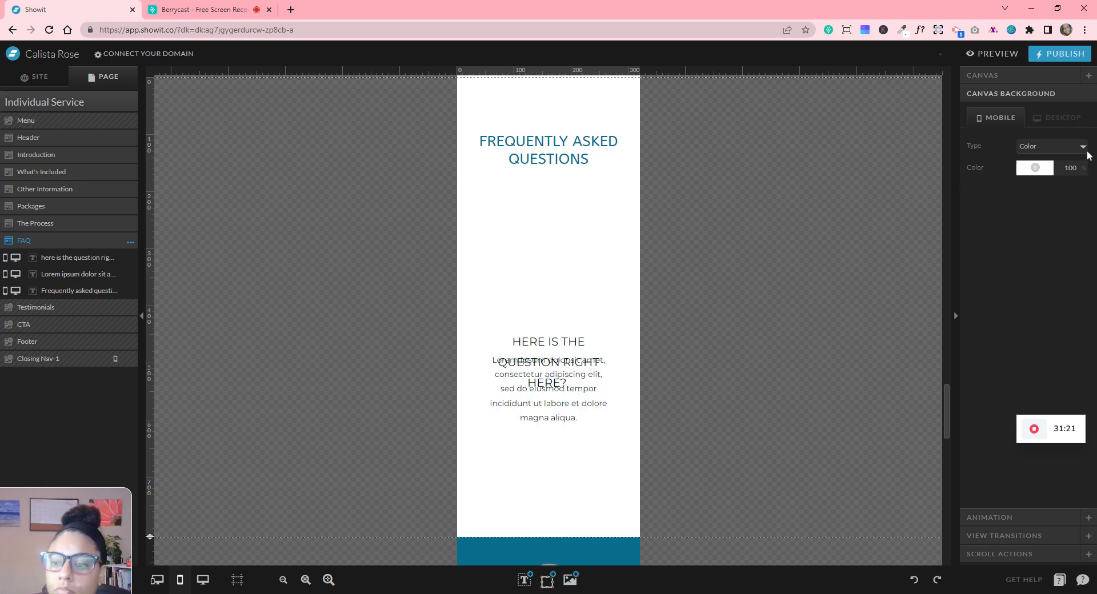
- Set the mobile FAQ canvas background to taupe palette colour 5 and the heading text to near-black palette colour 1
left_click(1051, 169)
left_click(1048, 195)
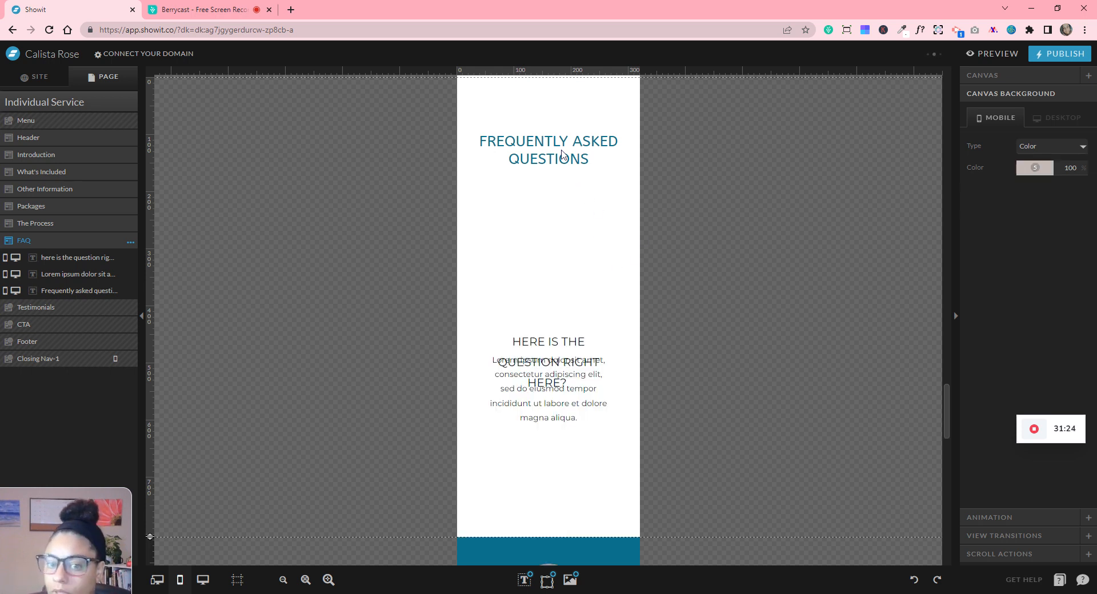
left_click(987, 75)
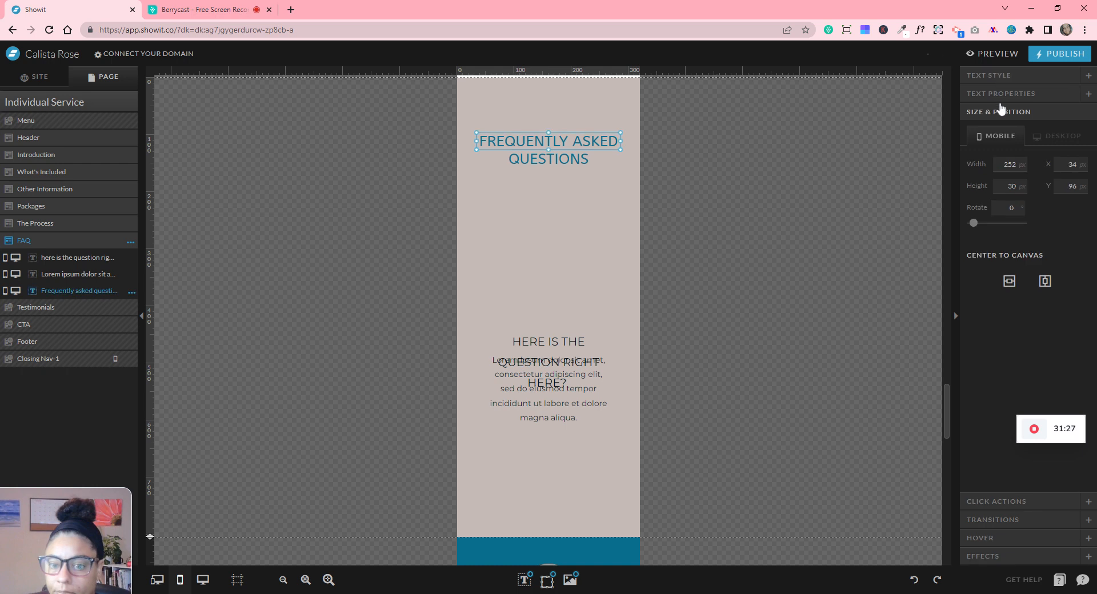
left_click(994, 75)
left_click(1031, 149)
left_click(999, 181)
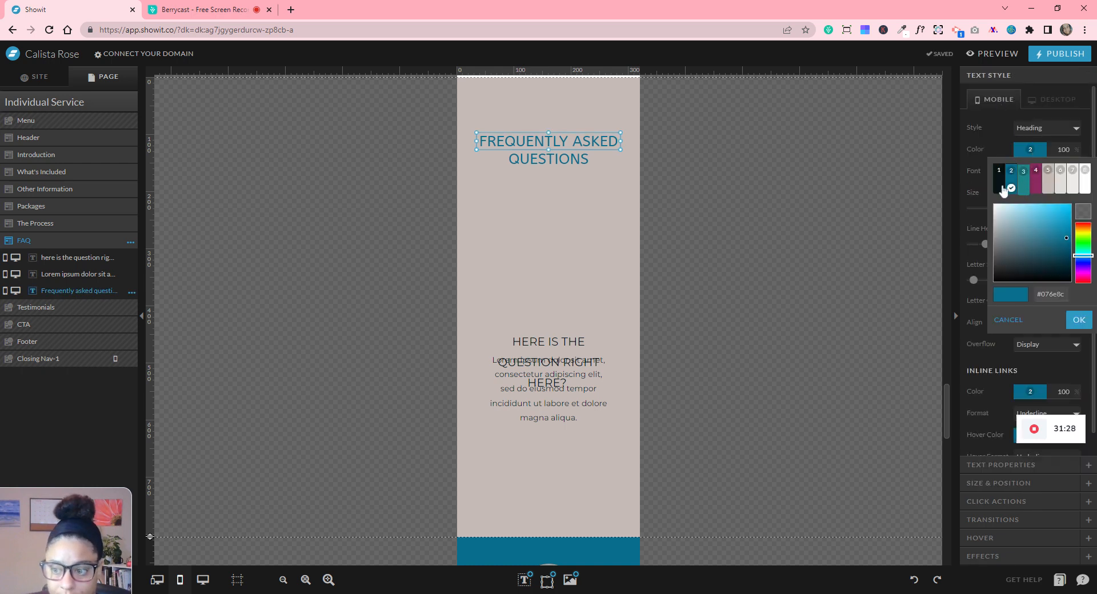
- Fit the mobile FAQ heading's box around both lines, and move the question up beneath the heading in a taller box
left_click_drag(550, 158, 549, 170)
scroll(604, 197, "up", 2)
scroll(603, 198, "down", 3)
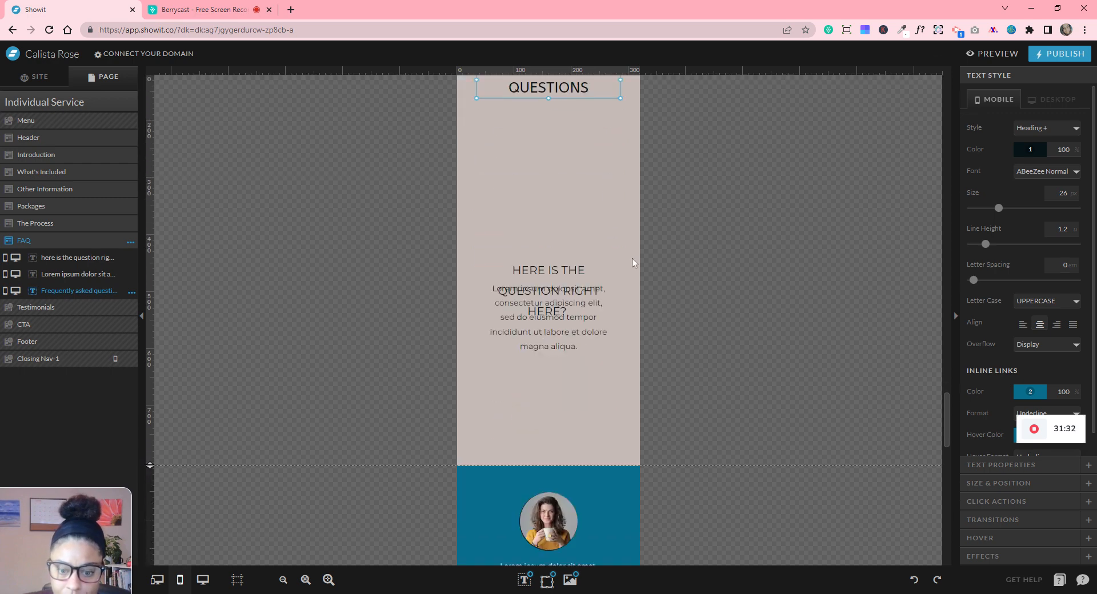
left_click(558, 273)
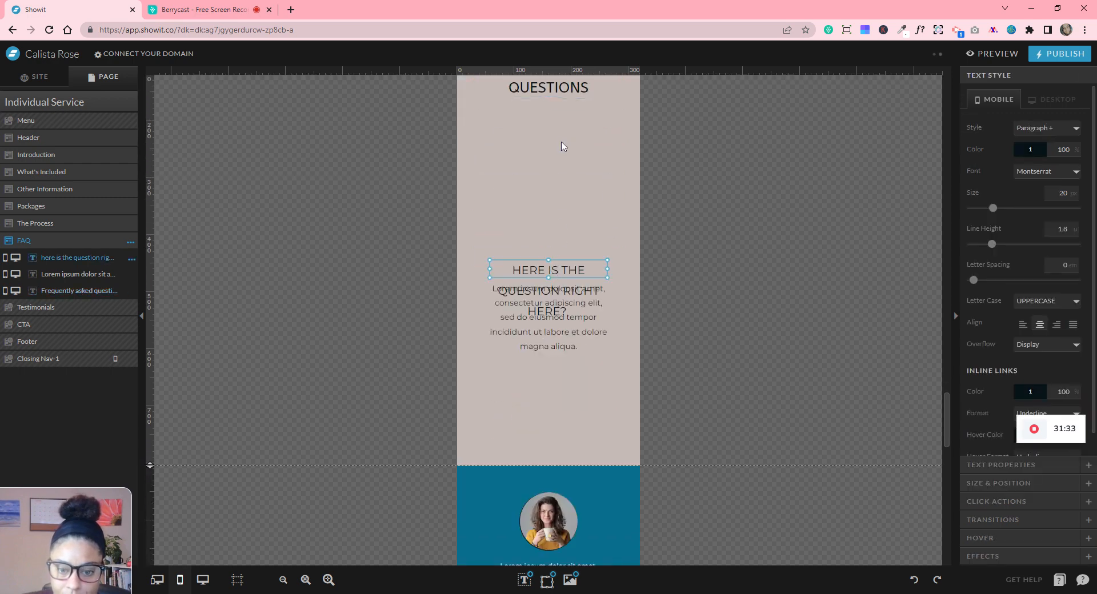
left_click_drag(563, 147, 553, 170)
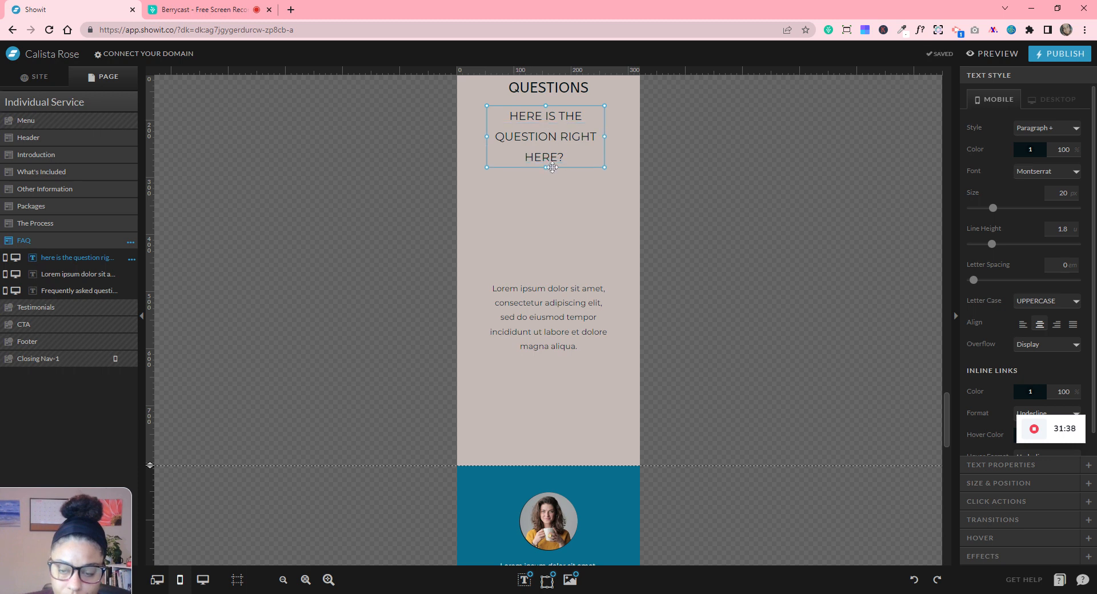
- Set the mobile question text's line height to 1.3
left_click(1073, 232)
left_click(1072, 232)
left_click(1072, 232)
left_click(1073, 232)
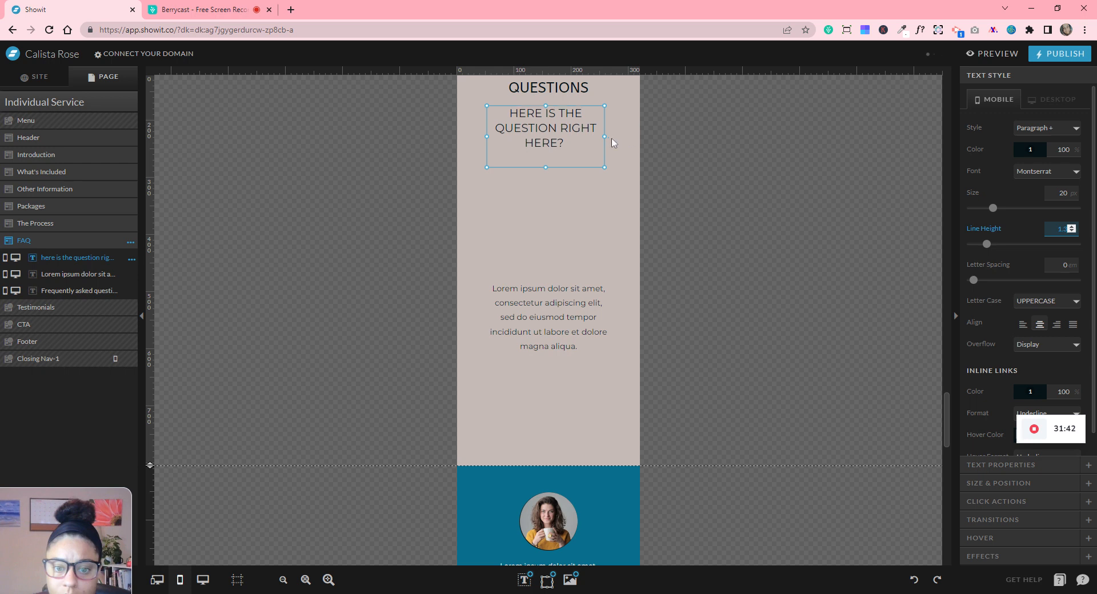
- Resize the mobile question's box so the text fits on two lines, and centre it with a gap beneath the heading
left_click_drag(605, 137, 641, 131)
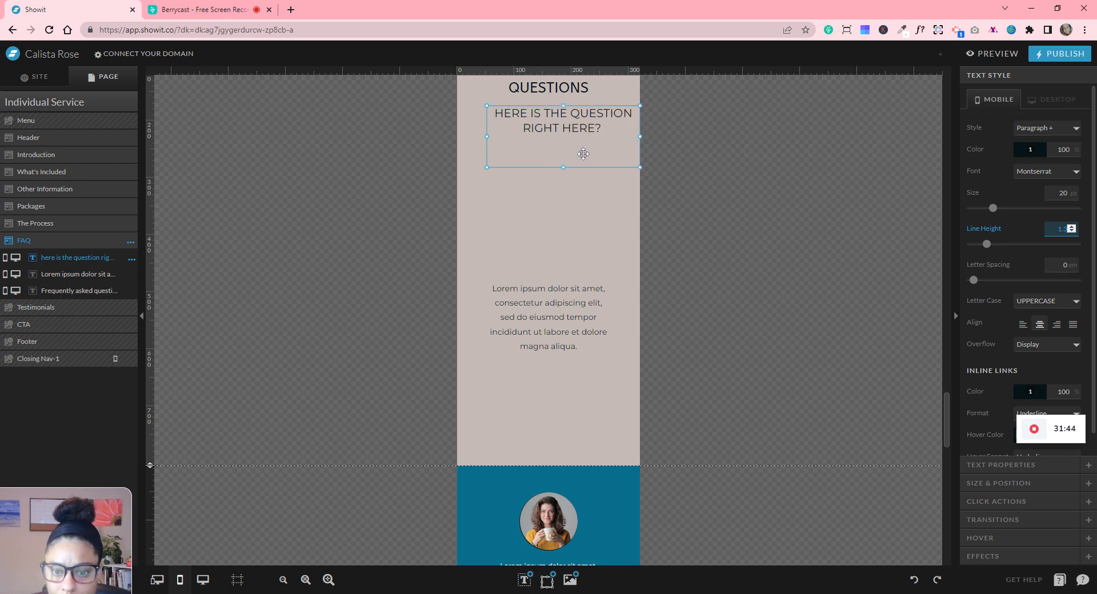
left_click_drag(563, 168, 544, 150)
scroll(638, 255, "up", 3)
scroll(637, 259, "down", 2)
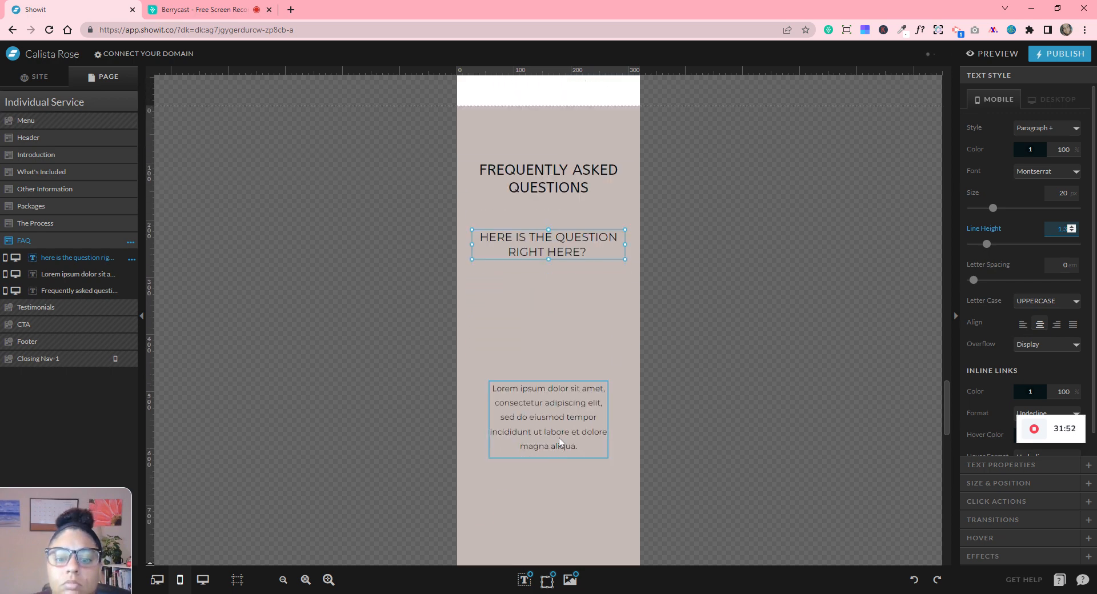
- Move the mobile answer paragraph up so it sits directly beneath the question
left_click_drag(549, 346, 550, 307)
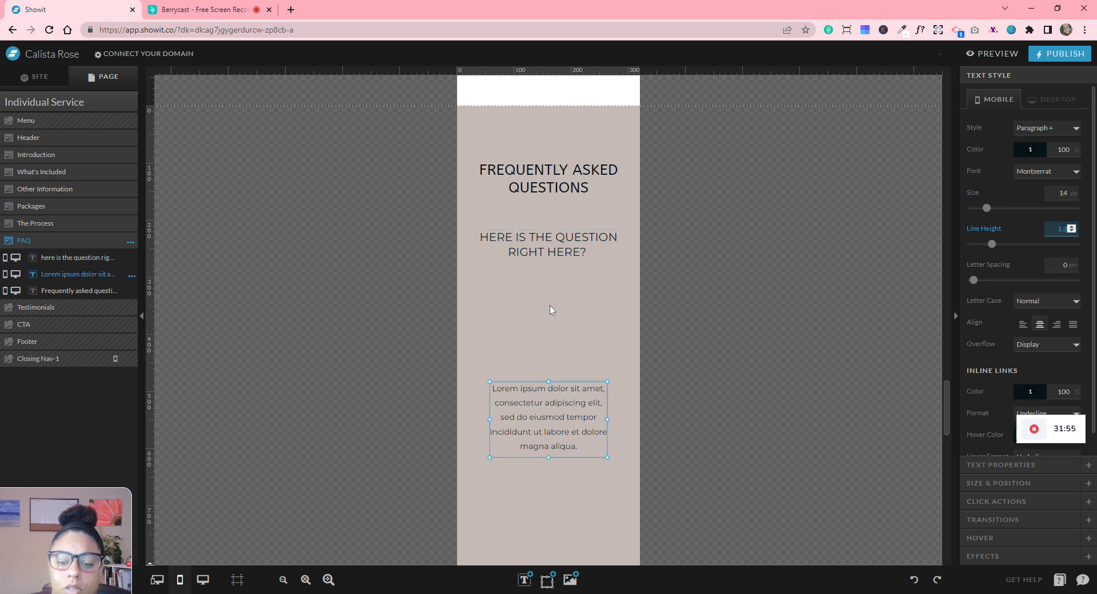
mouse_move(557, 301)
left_mouse_down()
mouse_move(557, 261)
mouse_move(556, 283)
left_mouse_up()
left_click(664, 330)
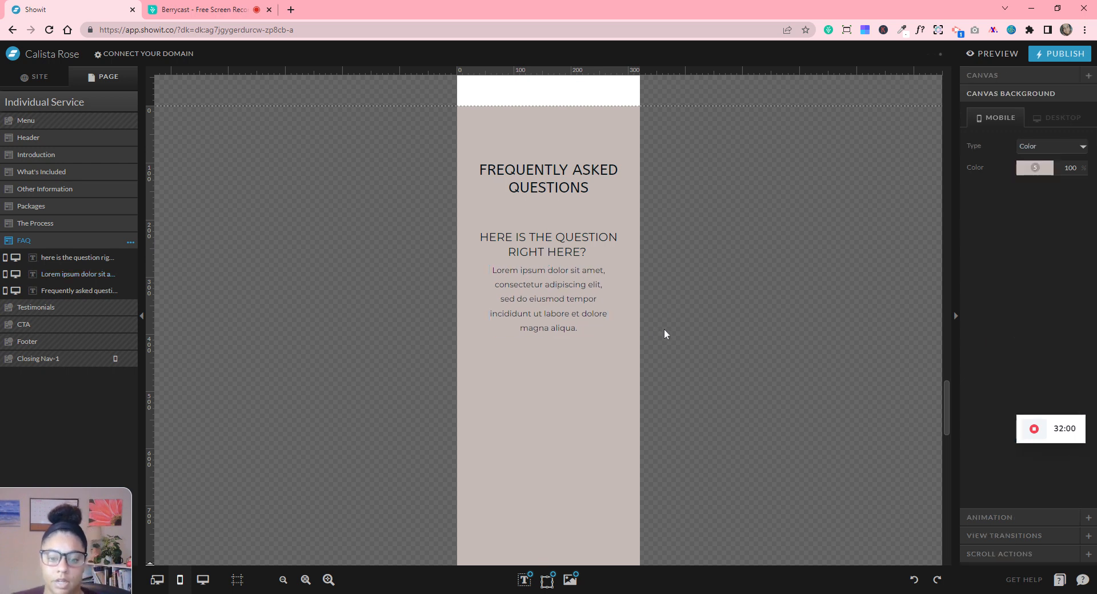
- Duplicate the question and its answer in the desktop FAQ section, and place the centred copy beneath the first pair with a gap
scroll(664, 325, "down", 1)
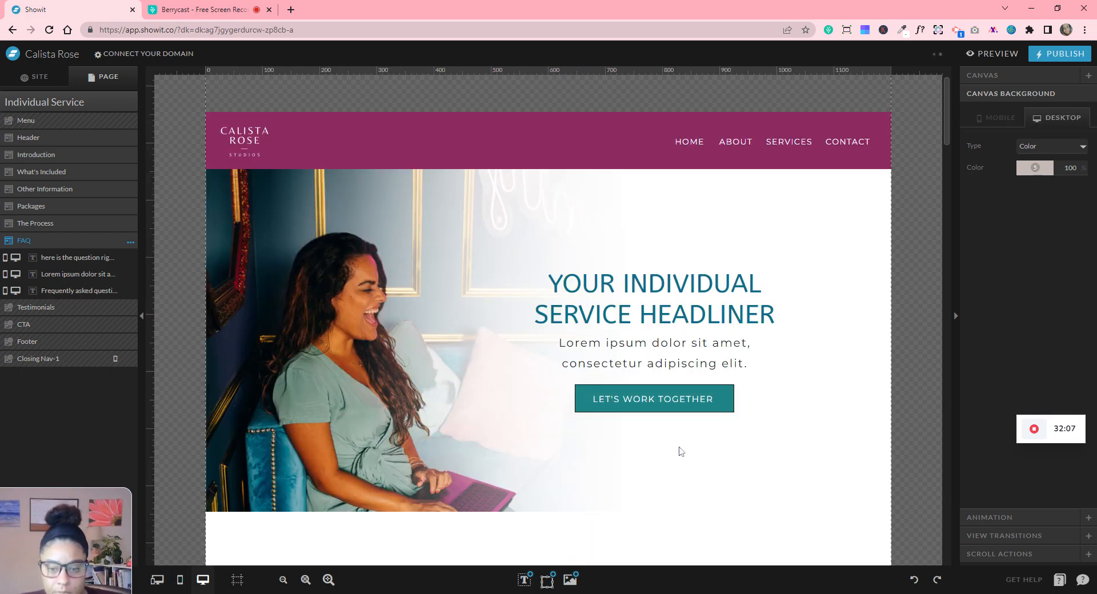
scroll(691, 448, "down", 15)
scroll(704, 446, "down", 15)
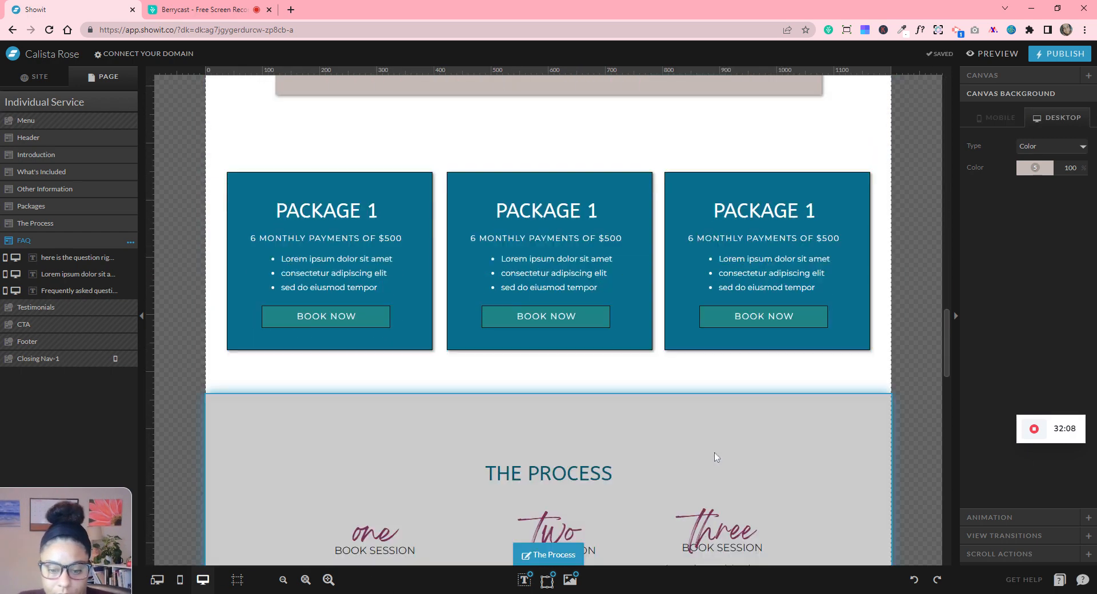
scroll(714, 233, "up", 2)
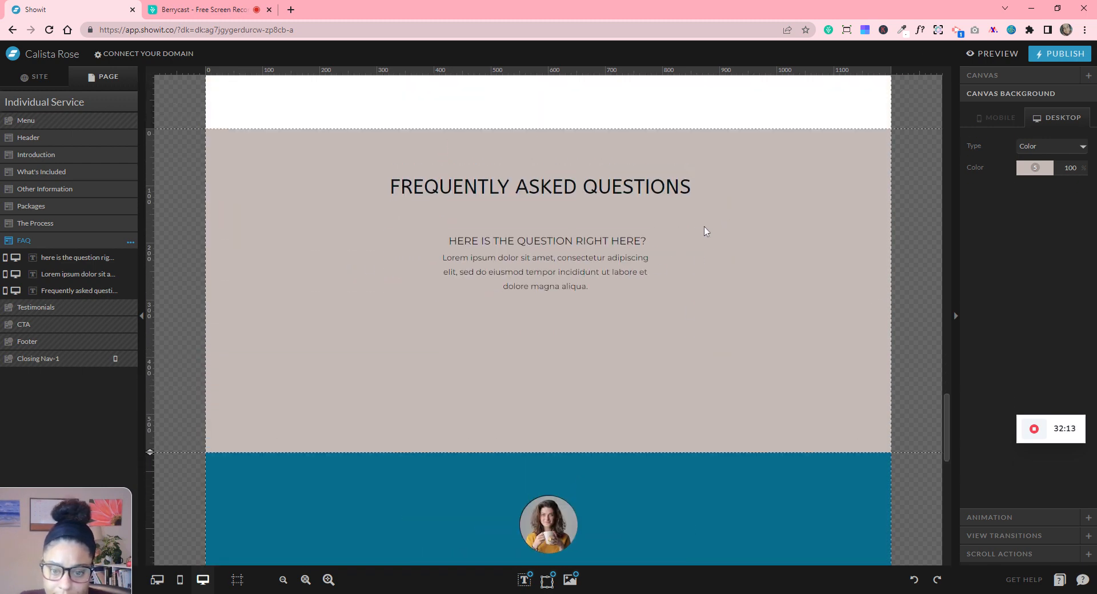
left_click_drag(747, 236, 594, 302)
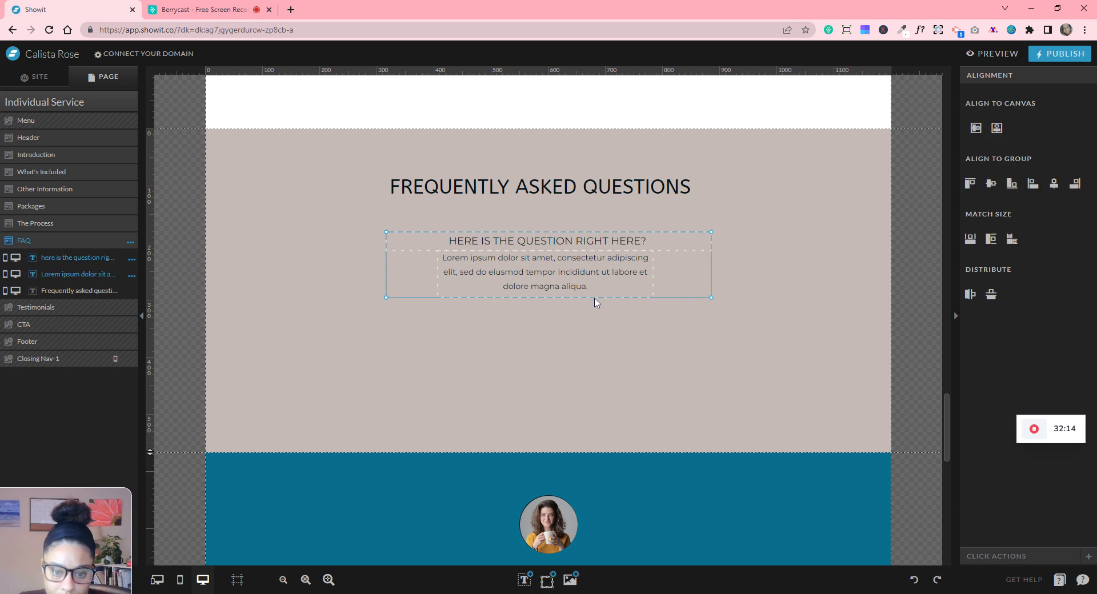
key("ctrl+d")
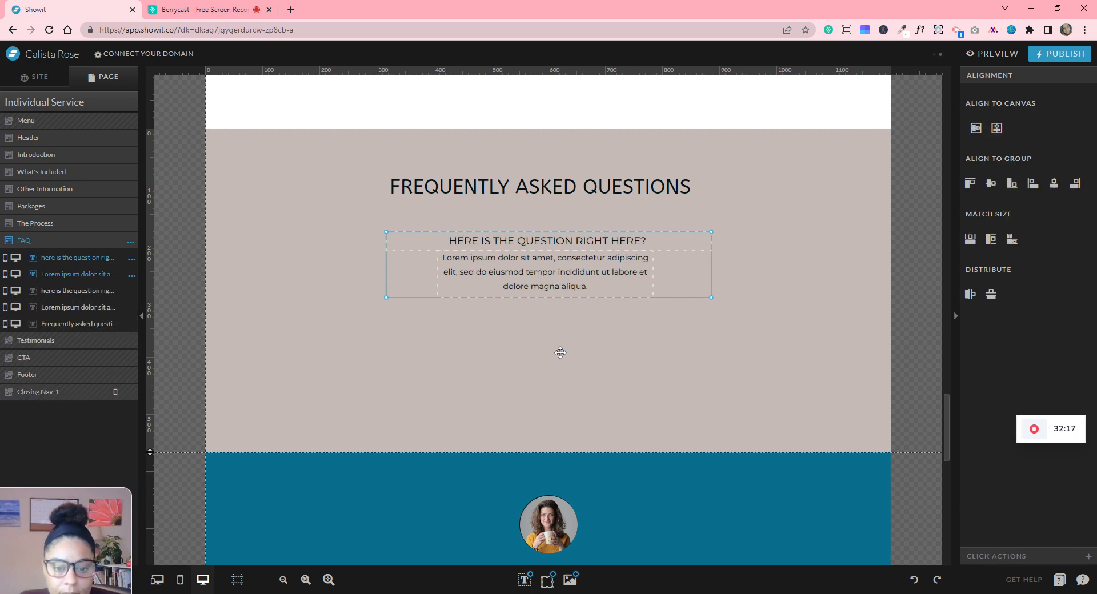
left_click_drag(560, 353, 557, 369)
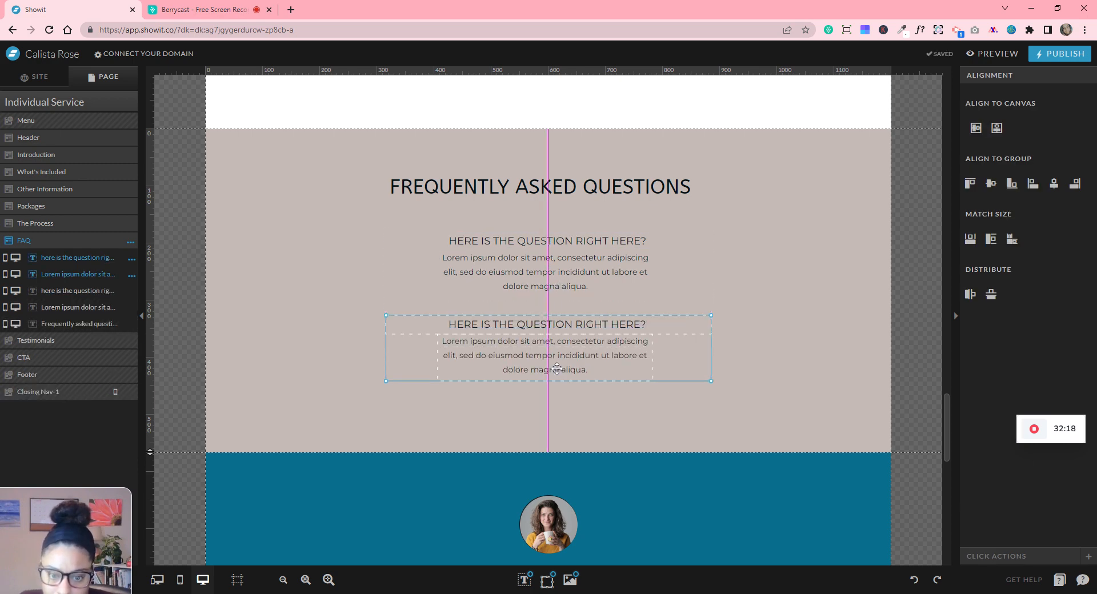
- In the mobile layout, move the duplicated question and answer beneath the first pair with a gap, aligned horizontally with it
scroll(556, 369, "down", 2)
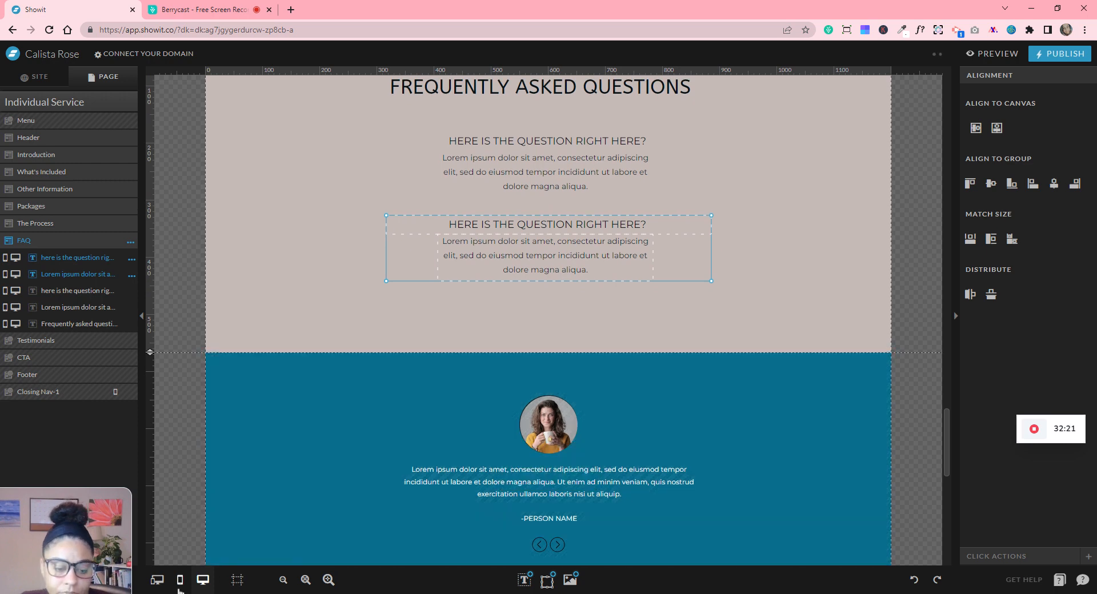
left_click(180, 584)
scroll(526, 454, "down", 10)
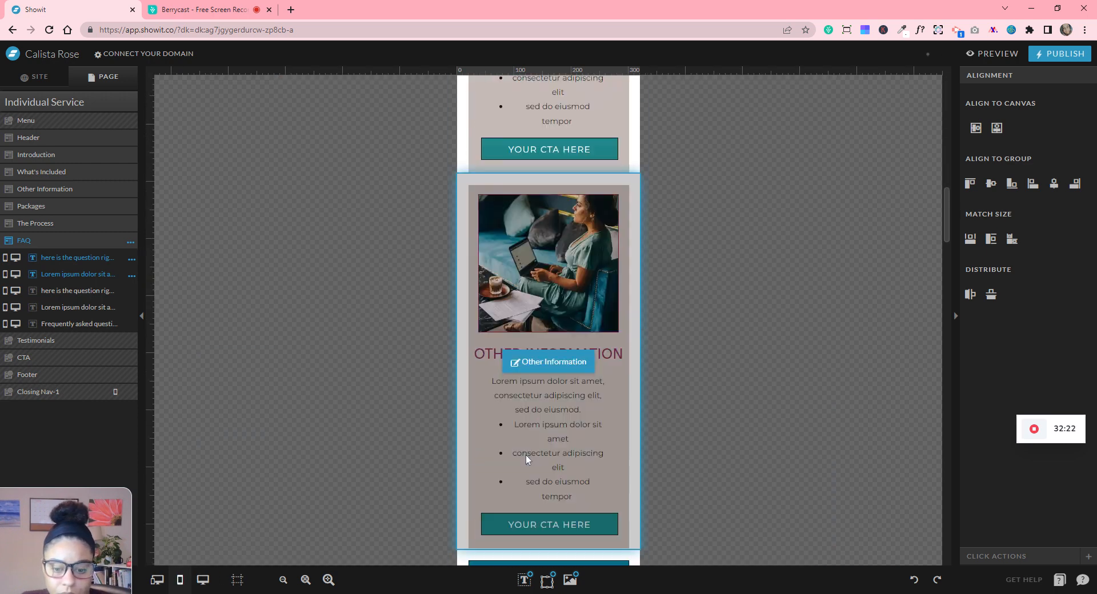
scroll(525, 455, "down", 15)
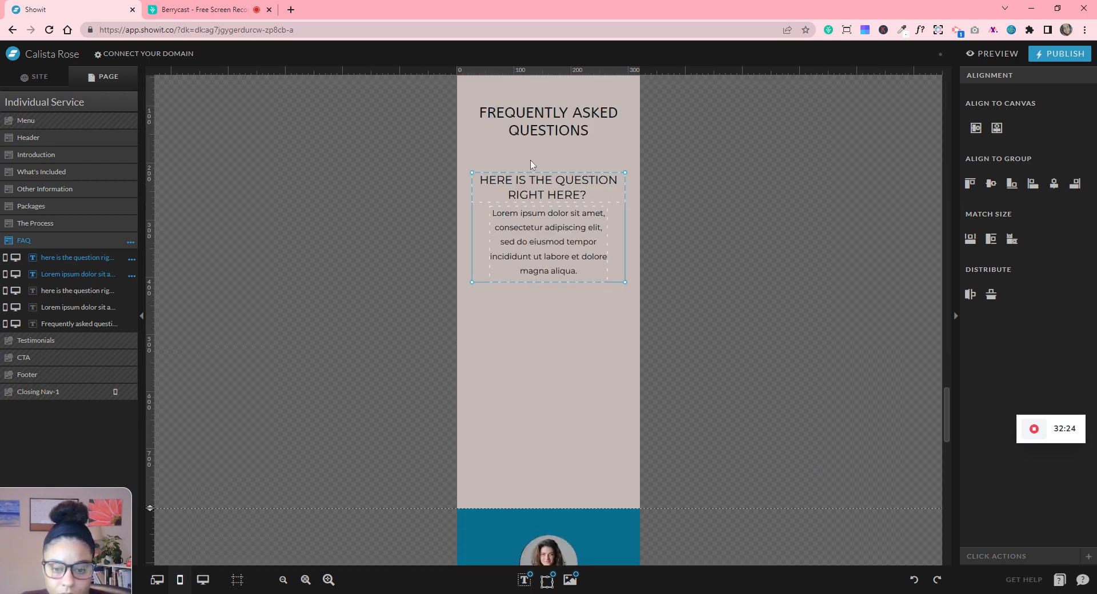
key("ctrl+d")
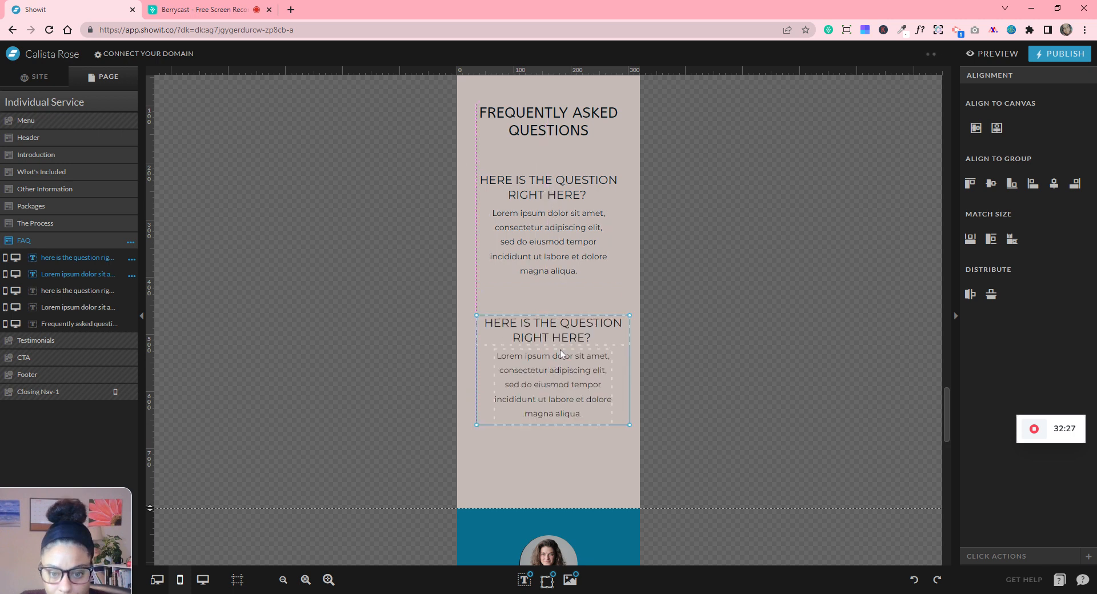
left_click_drag(560, 349, 558, 335)
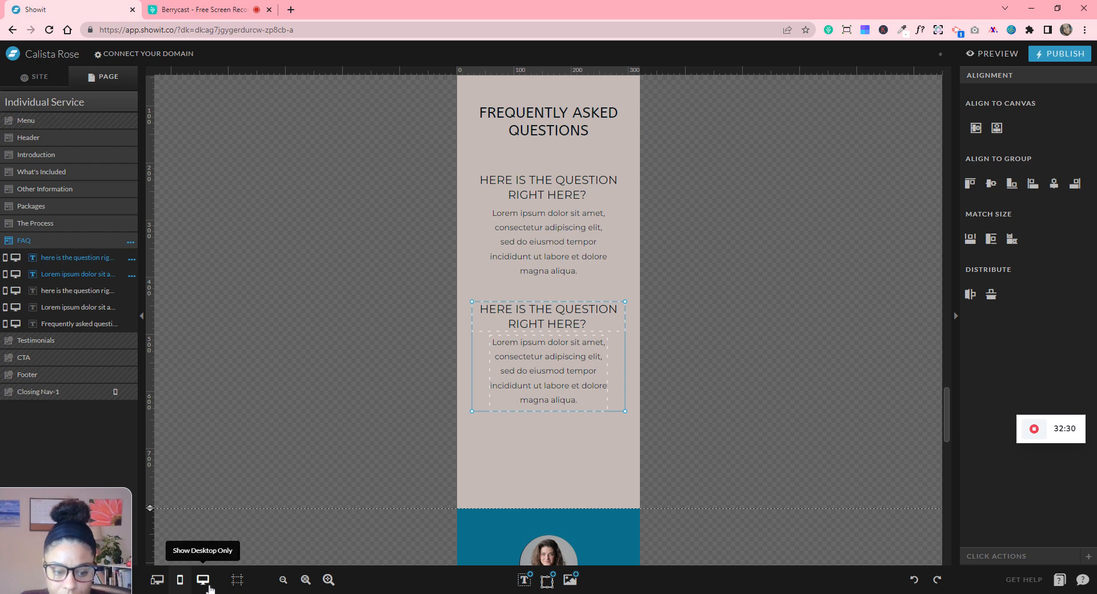
- Extend the desktop FAQ canvas downward to make room for a third question and answer
scroll(607, 457, "down", 20)
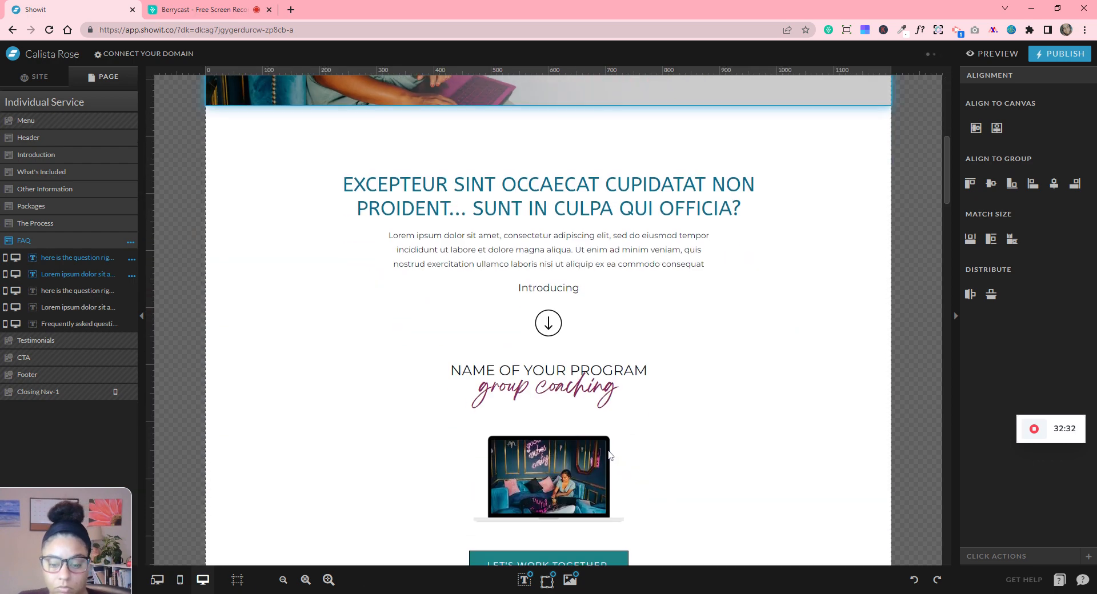
scroll(610, 450, "down", 10)
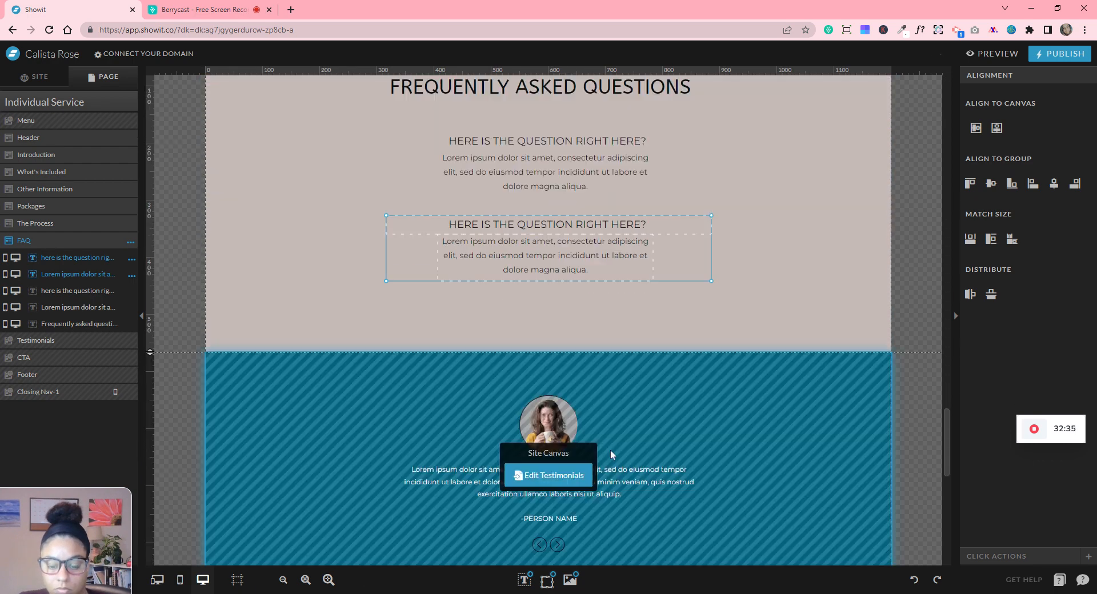
left_click(784, 229)
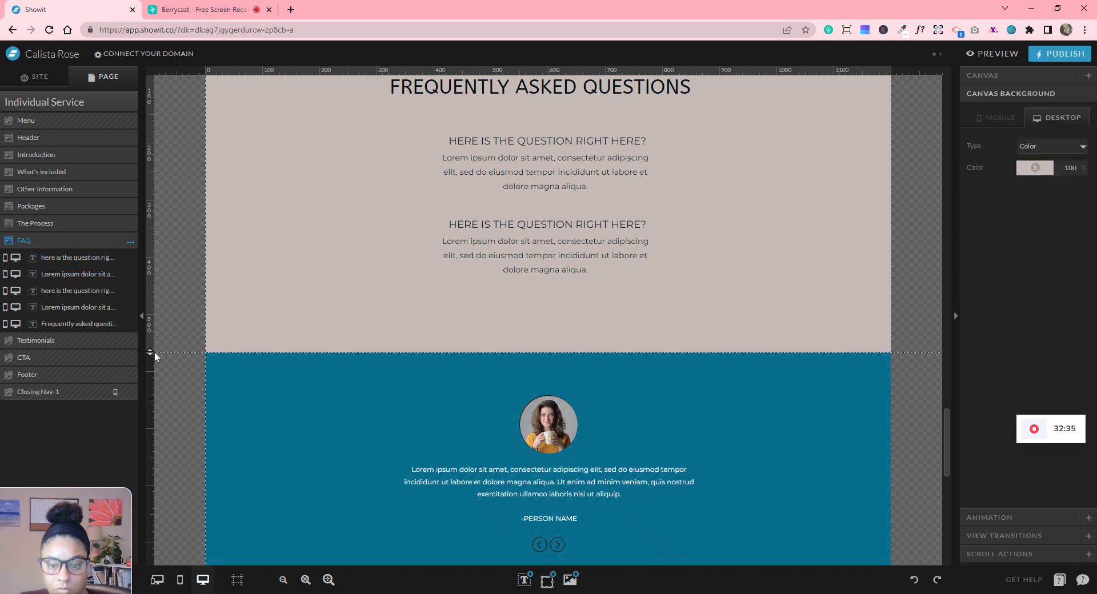
left_click_drag(150, 352, 152, 439)
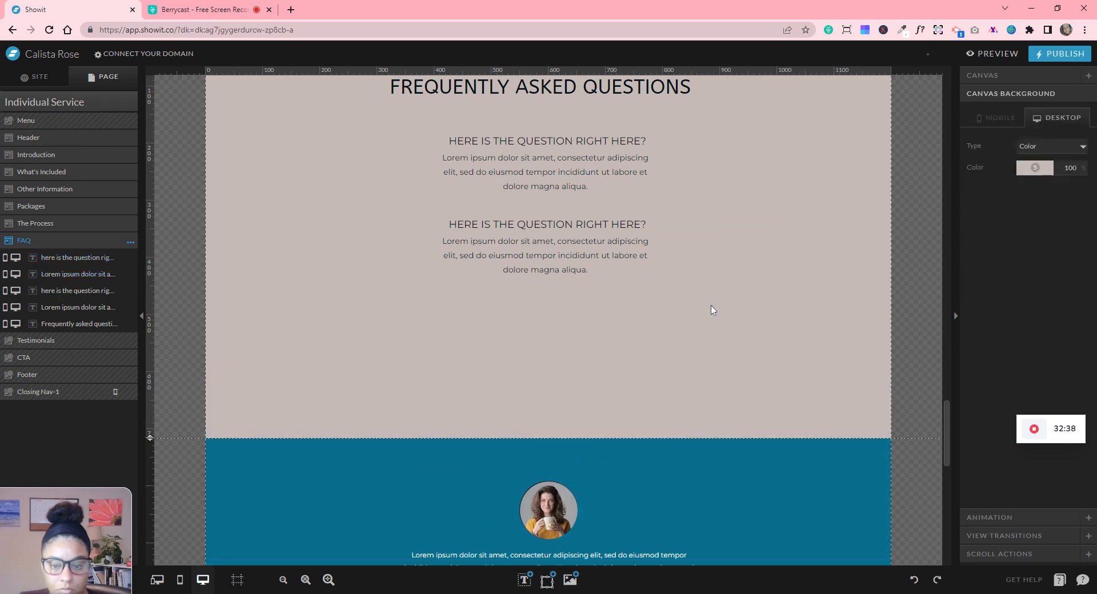
- Duplicate the second desktop question and answer, place the copy beneath it, and trim the FAQ canvas's spare space at the bottom
left_click_drag(732, 215, 423, 307)
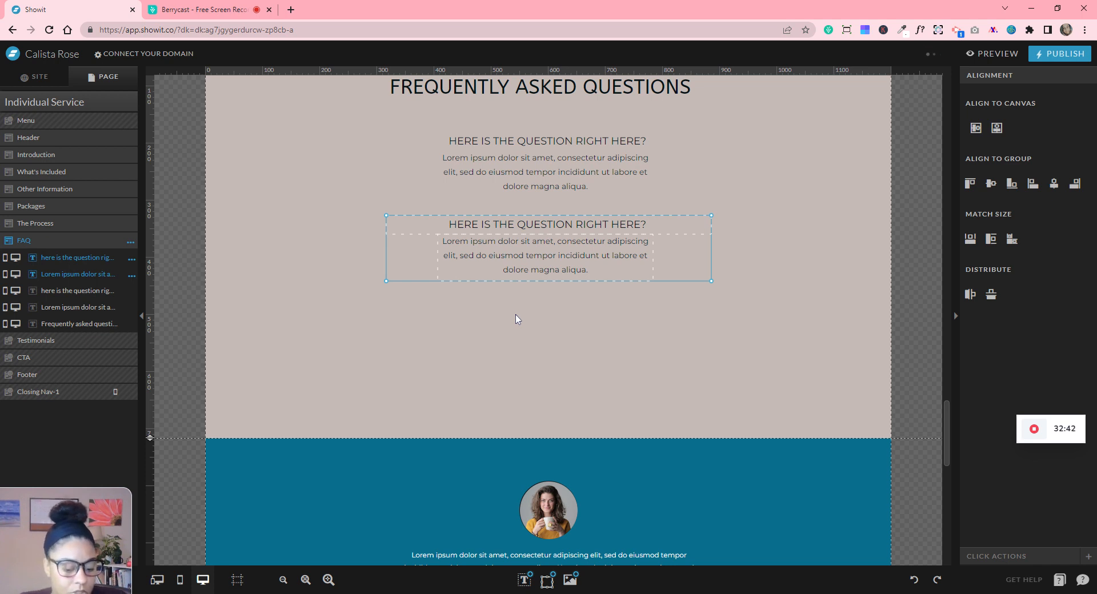
key("ctrl+d")
left_click_drag(538, 257, 548, 336)
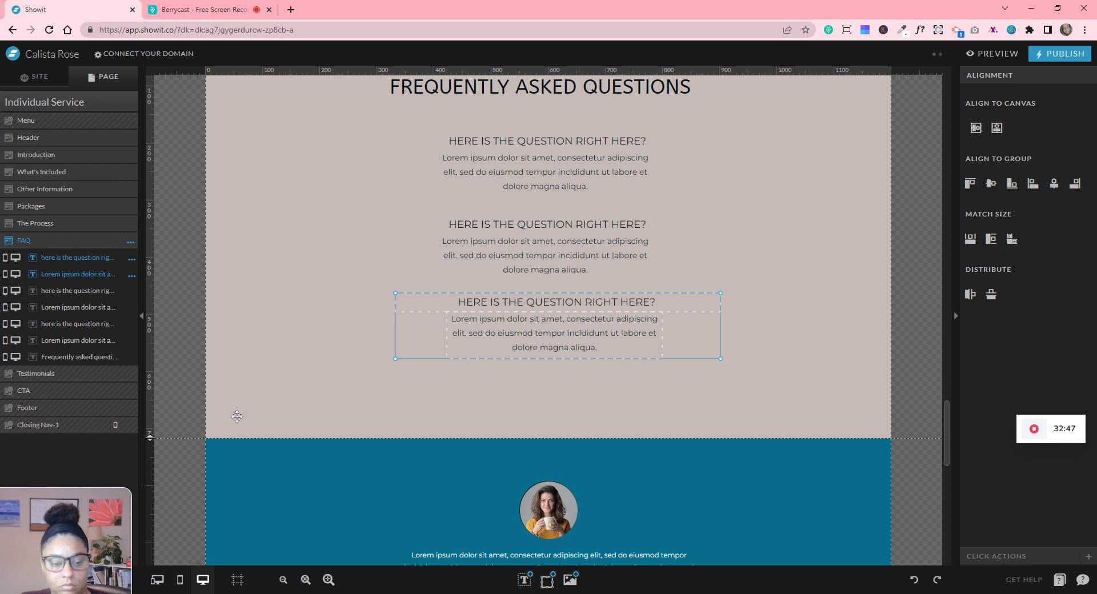
left_click_drag(149, 437, 155, 409)
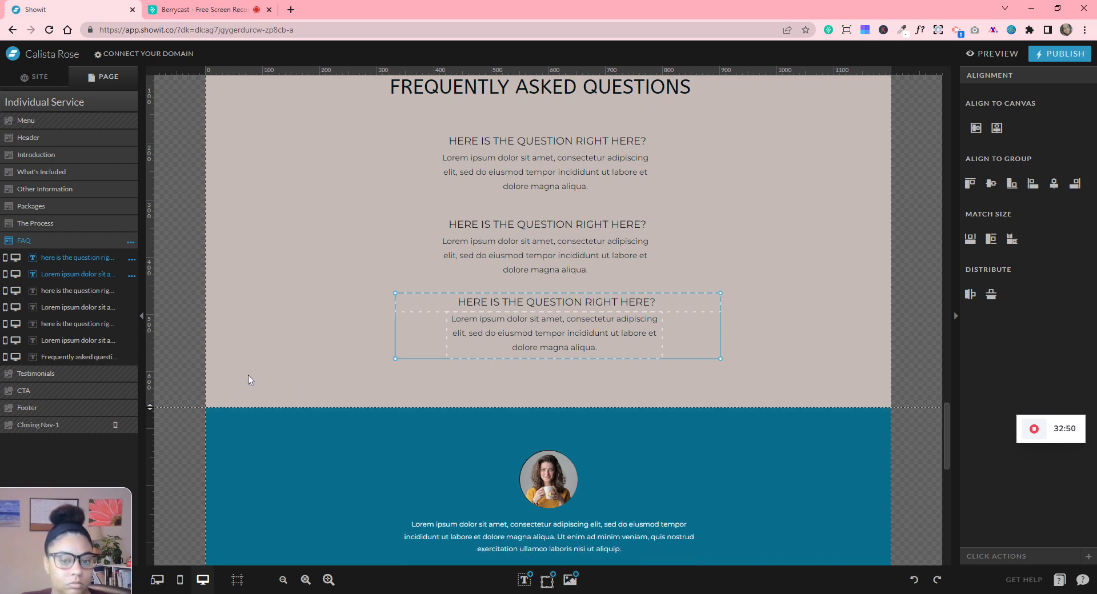
- In the mobile layout, move the third question and answer beneath the second pair with a gap
left_click(180, 580)
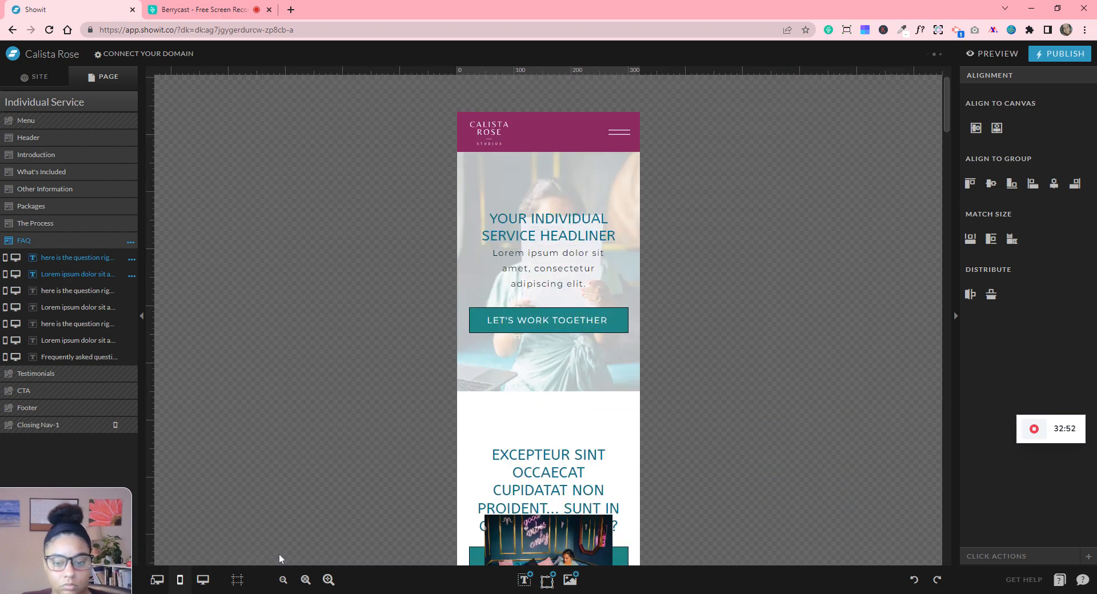
scroll(552, 451, "down", 20)
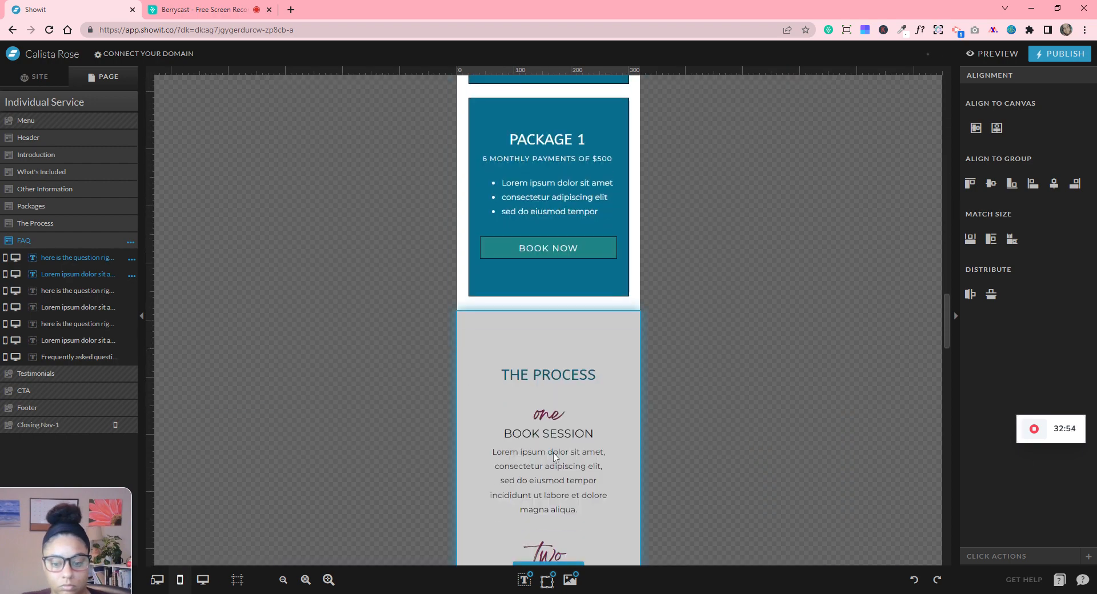
scroll(555, 456, "down", 5)
scroll(554, 452, "up", 4)
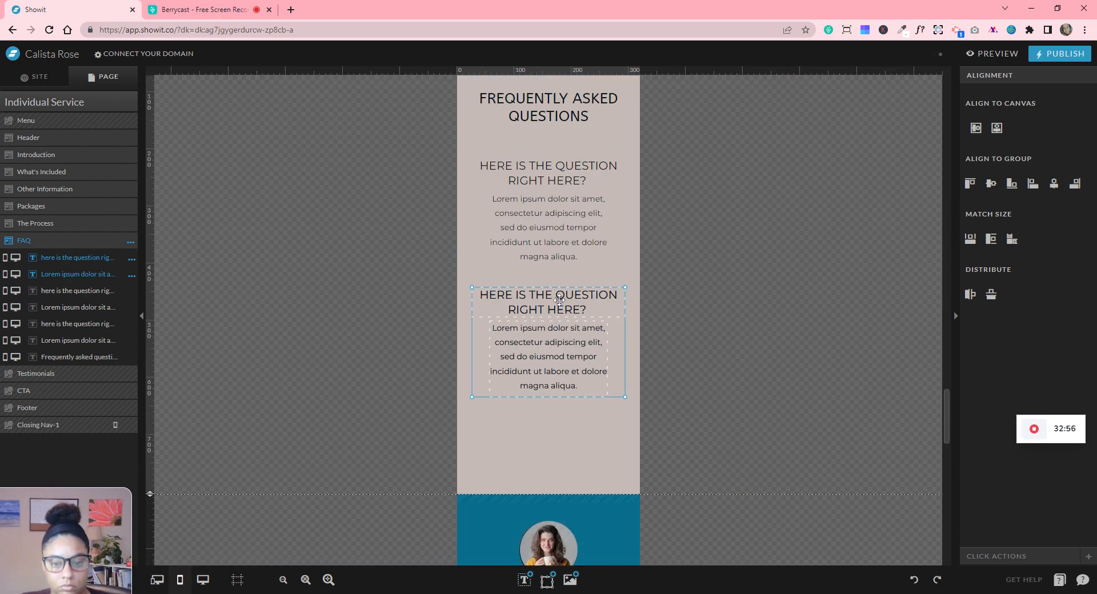
left_click_drag(562, 455, 549, 429)
- Extend the mobile FAQ canvas to leave space below the third question and answer, and centre that pair horizontally on the canvas
left_click_drag(163, 496, 164, 558)
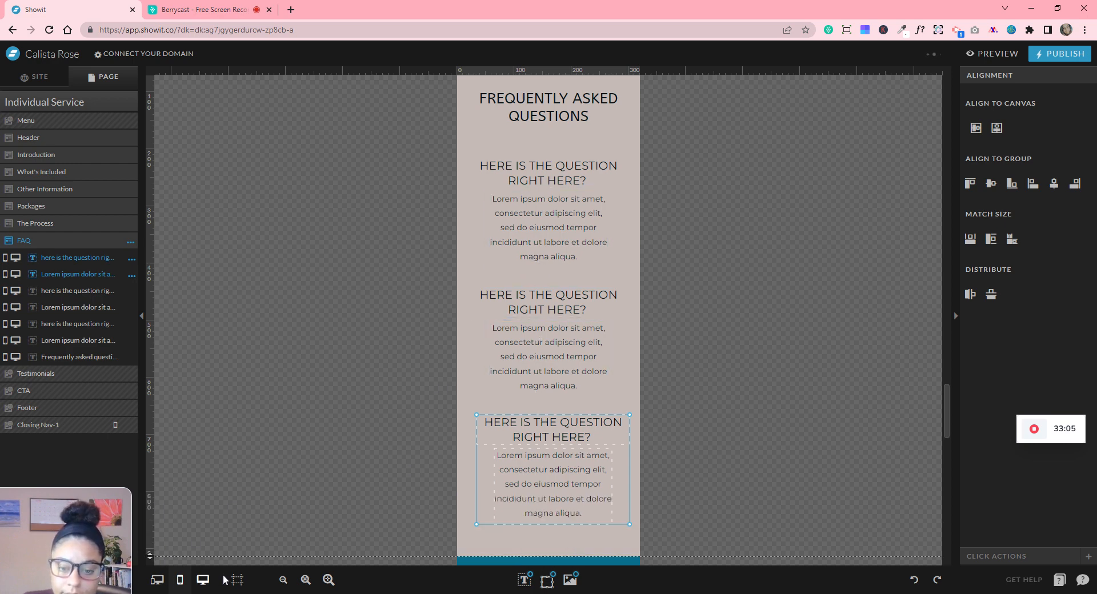
left_click(236, 579)
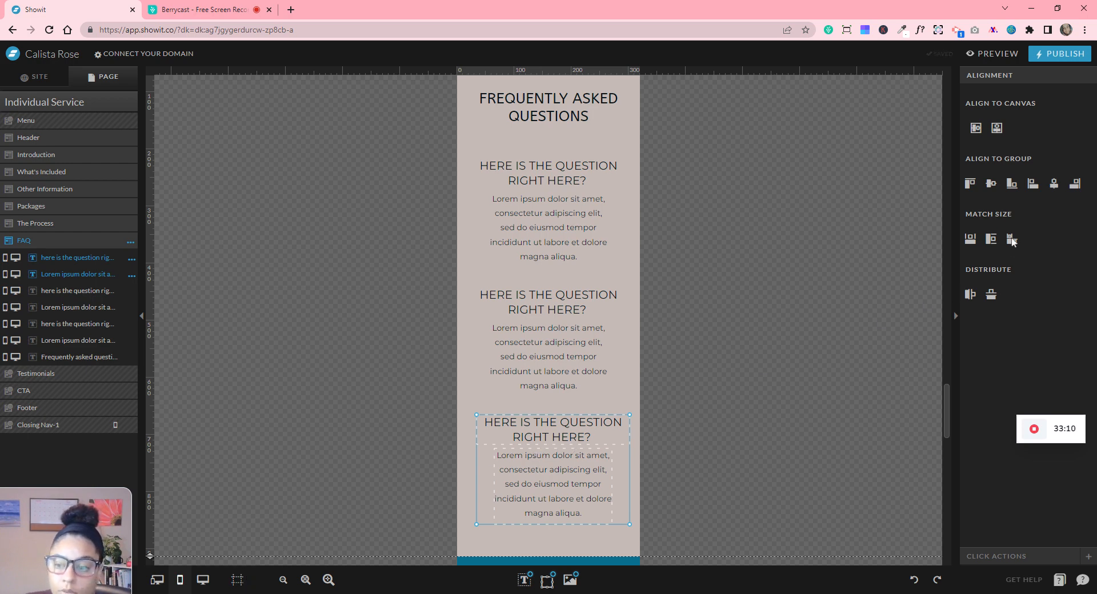
left_click(999, 134)
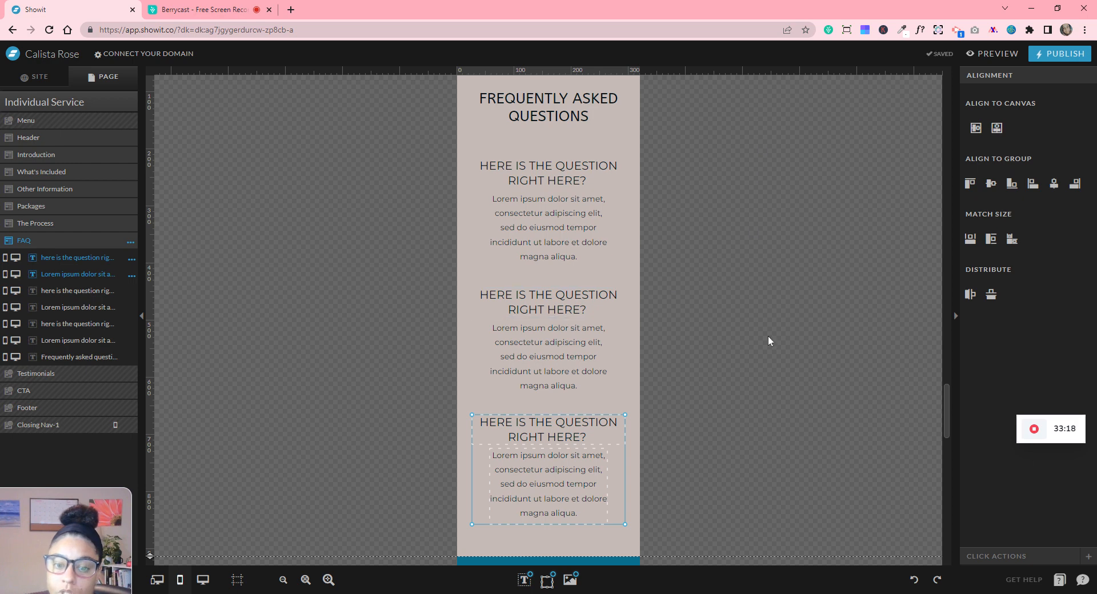
- Review the mobile layout from the FAQ down to the call to action, and the whole desktop page, checking section spacing and order
scroll(609, 409, "down", 1)
scroll(610, 409, "down", 3)
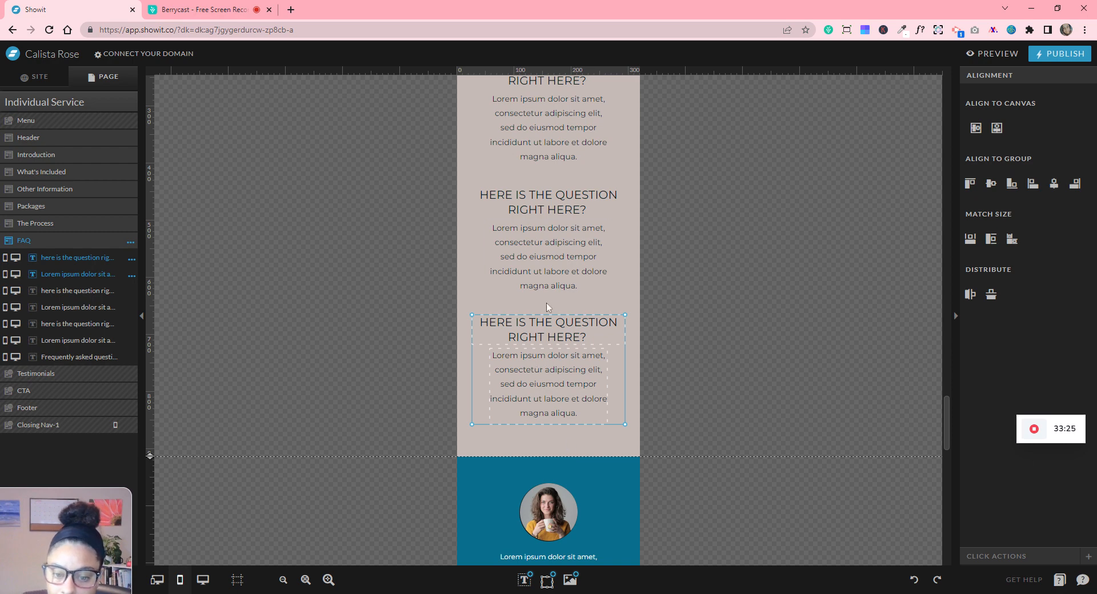
scroll(687, 453, "down", 4)
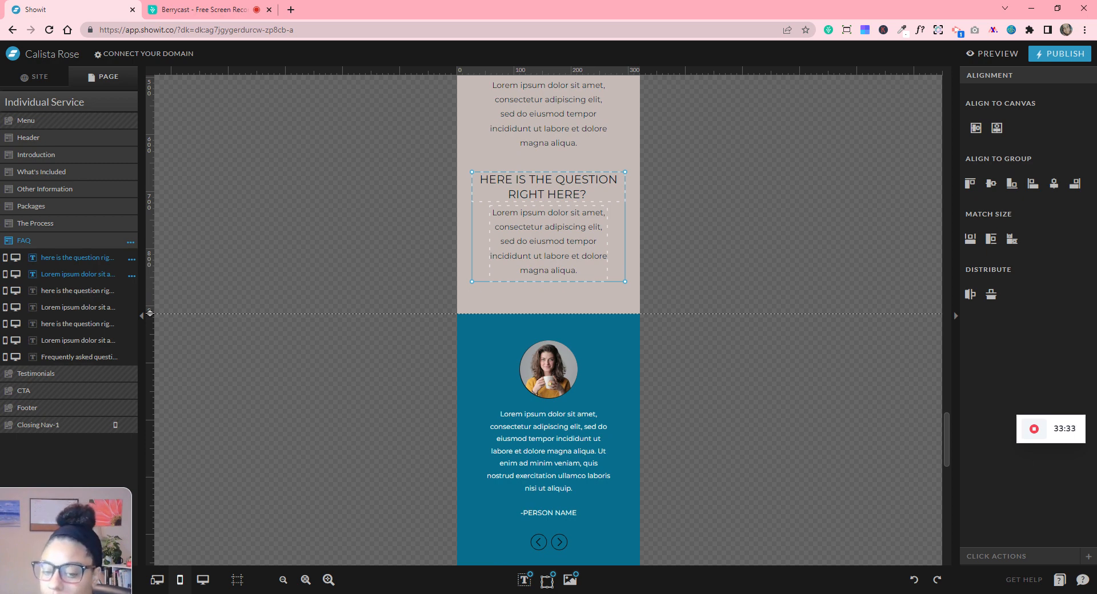
scroll(685, 459, "down", 7)
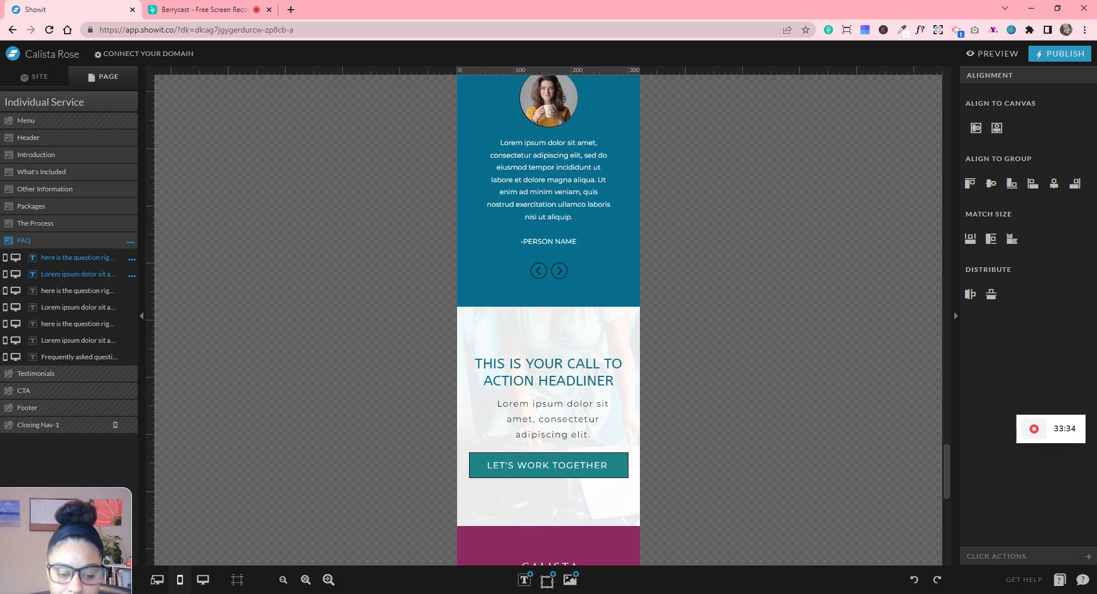
left_click(203, 580)
scroll(754, 358, "down", 3)
scroll(758, 358, "down", 12)
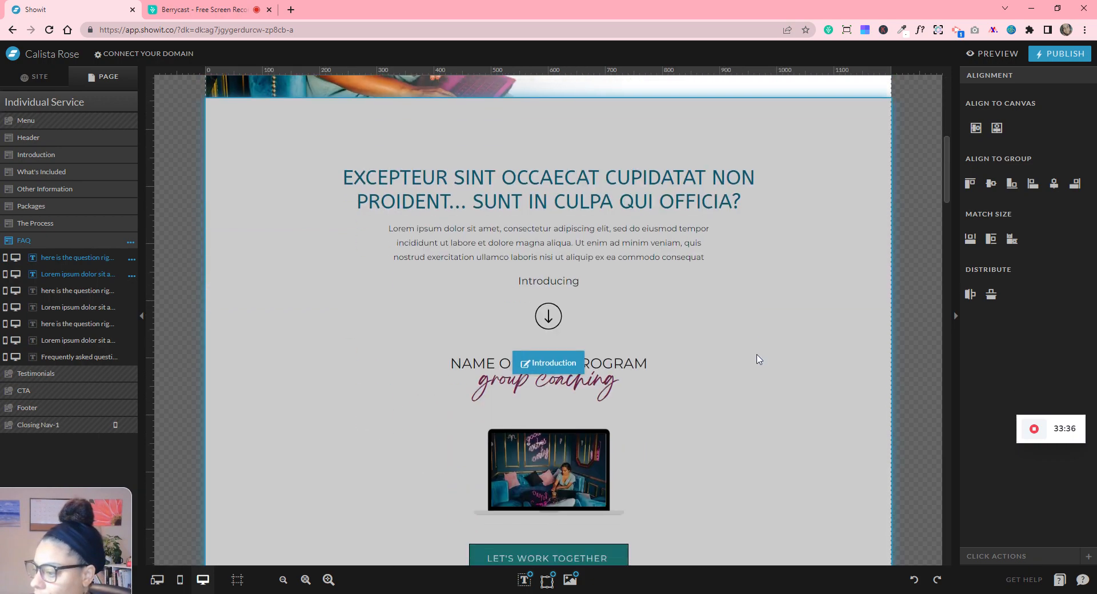
scroll(758, 355, "down", 12)
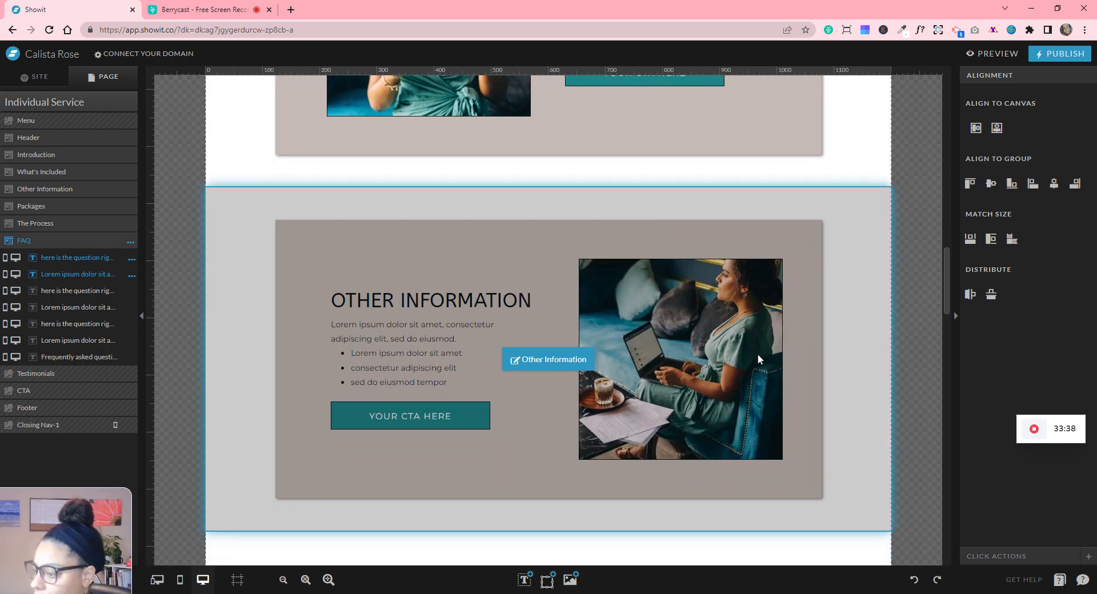
scroll(799, 368, "down", 15)
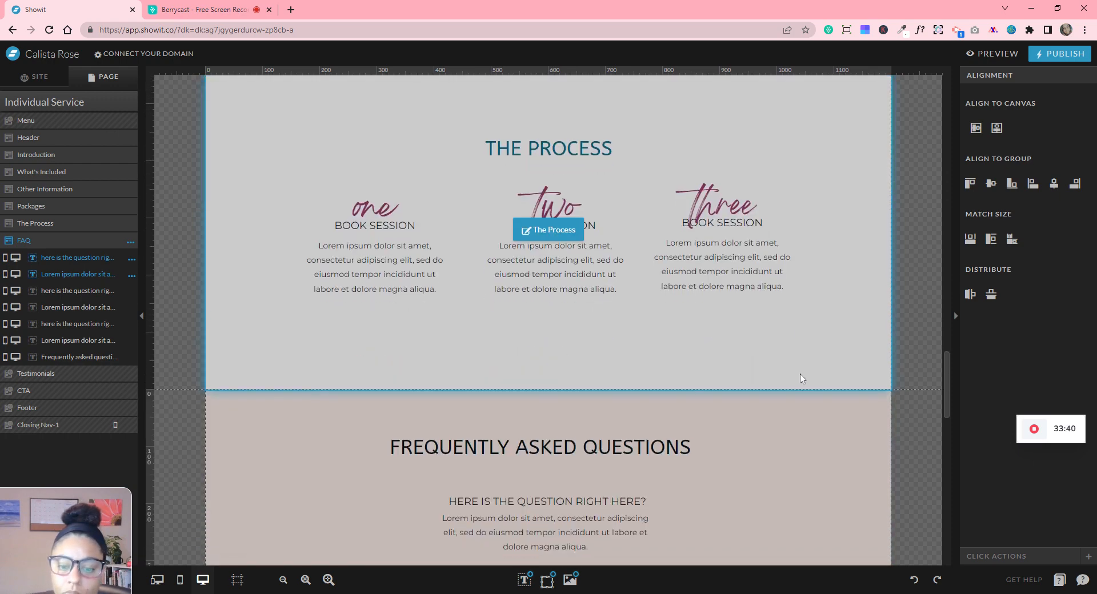
scroll(789, 389, "down", 1)
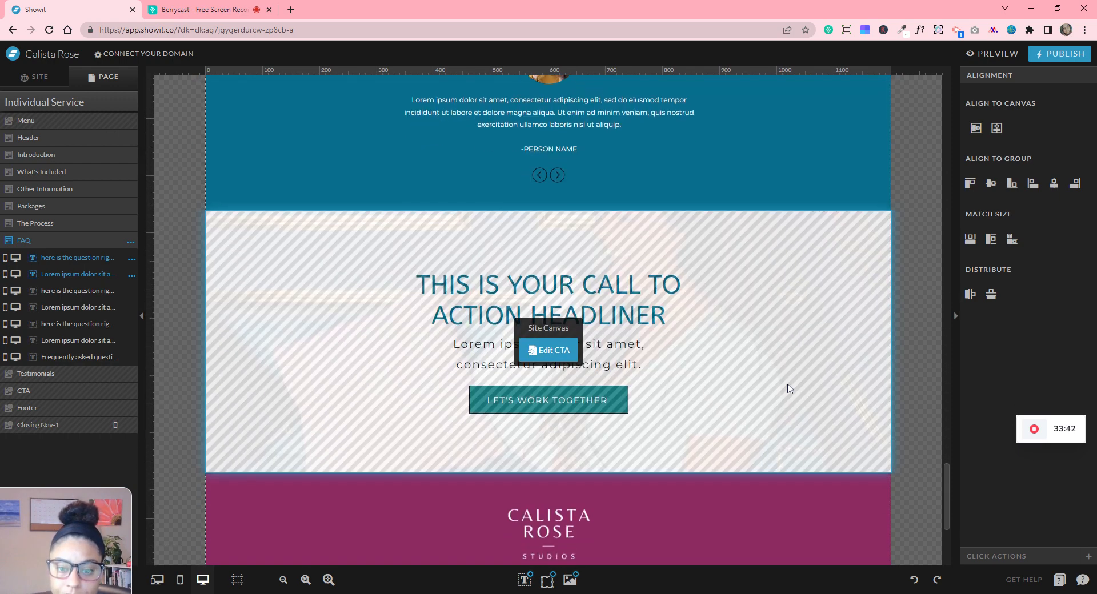
scroll(789, 388, "up", 2)
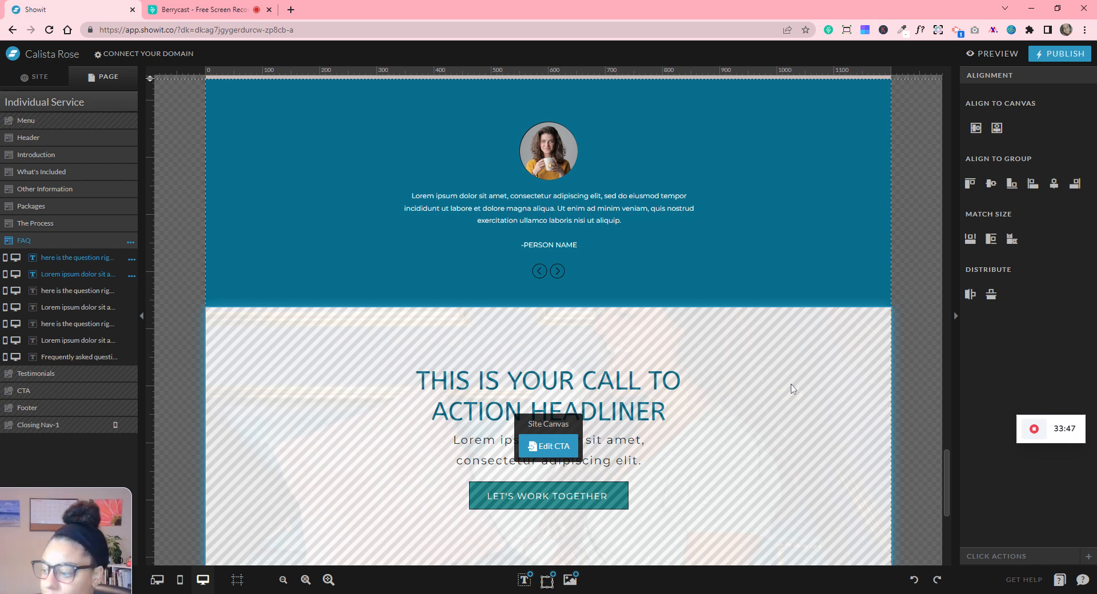
scroll(792, 388, "up", 4)
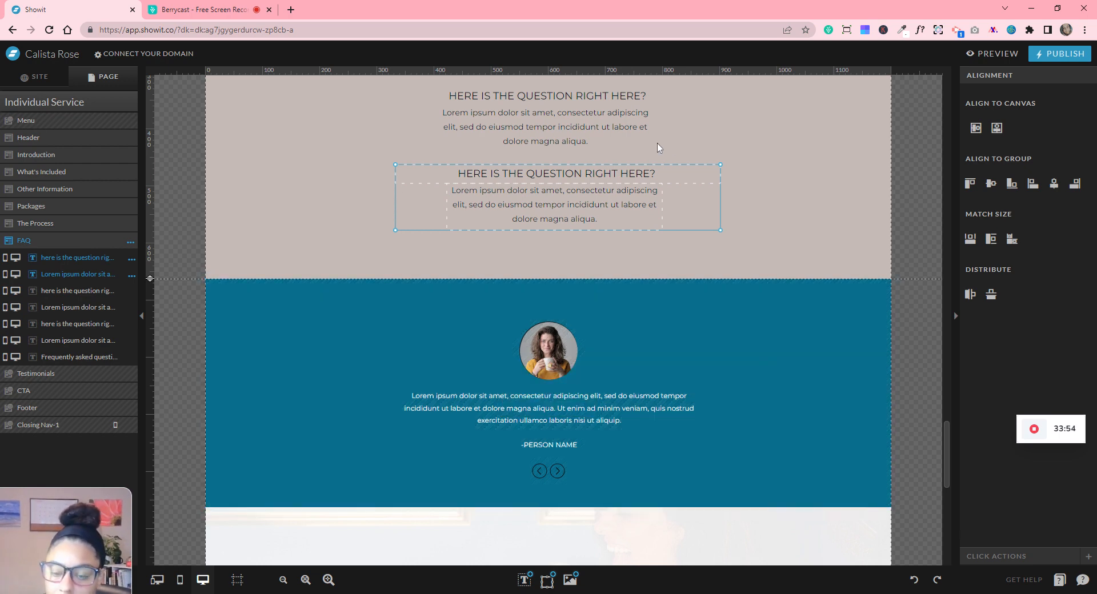
scroll(846, 355, "down", 1)
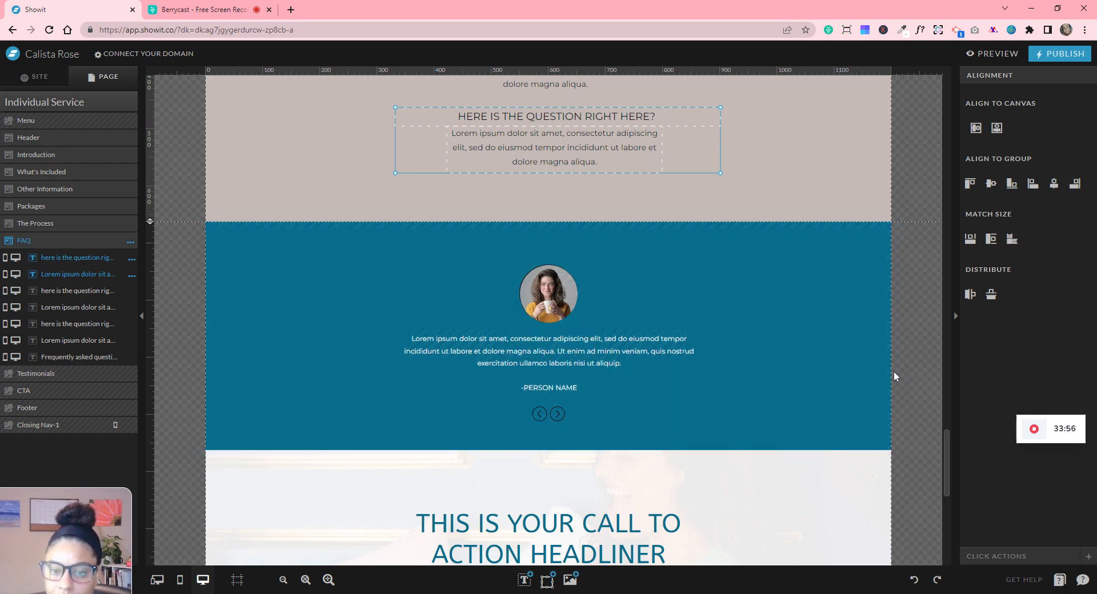
scroll(924, 386, "down", 1)
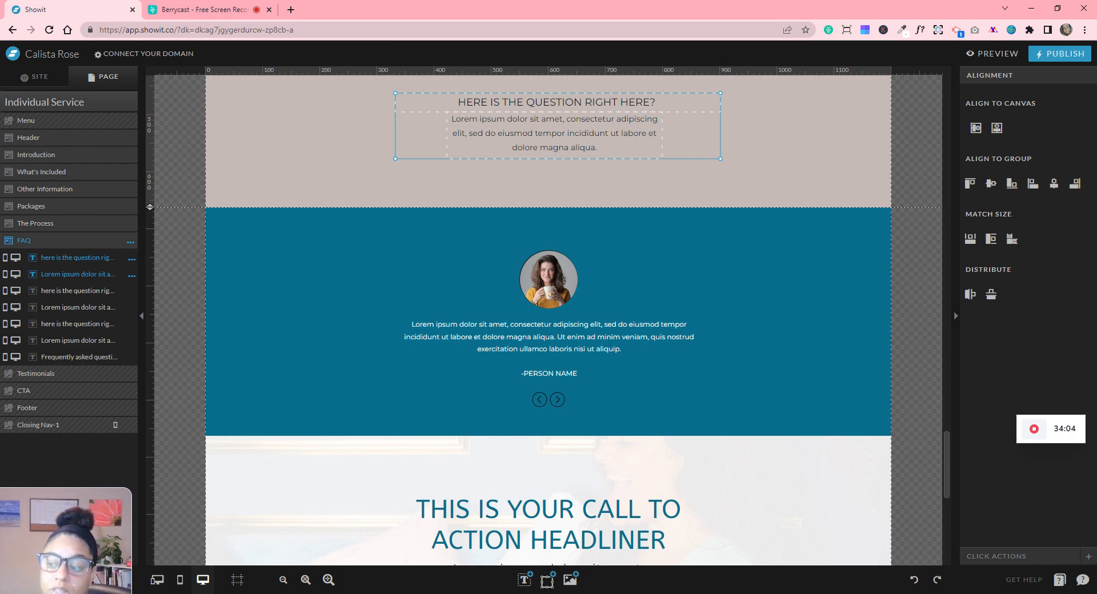
- Review the desktop page's FAQ, testimonials and call to action, and check the section order from the header down to the call to action
scroll(853, 364, "down", 4)
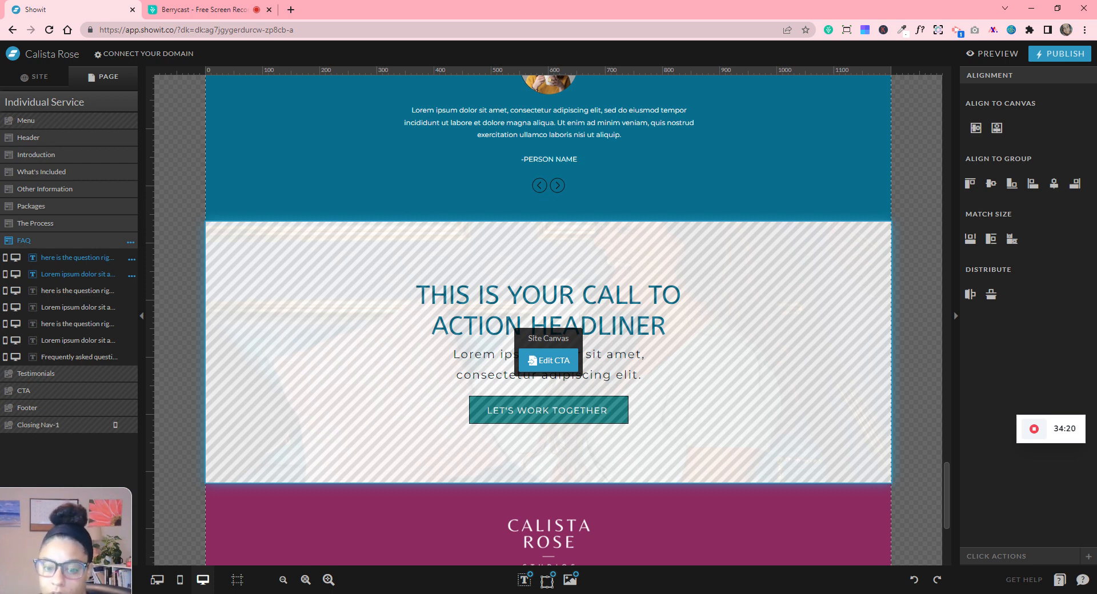
scroll(680, 337, "up", 5)
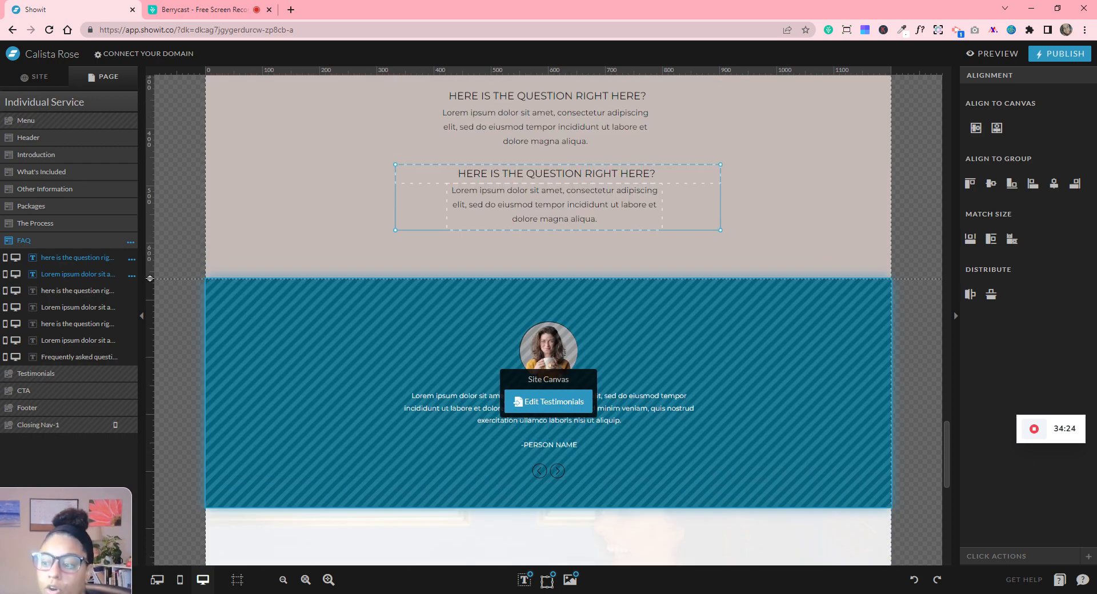
scroll(685, 330, "down", 5)
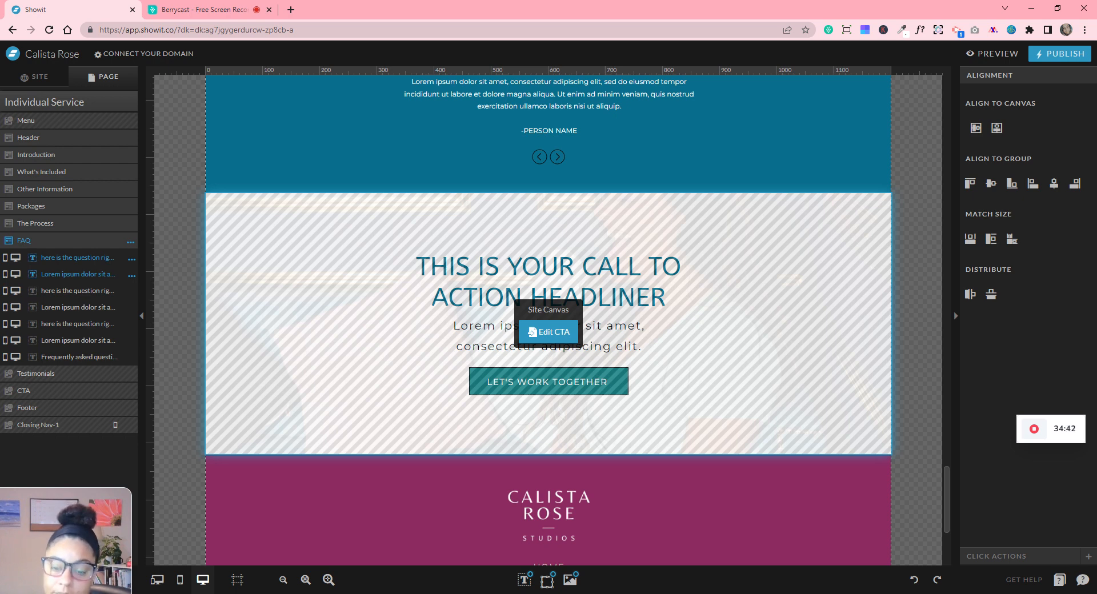
scroll(543, 365, "up", 20)
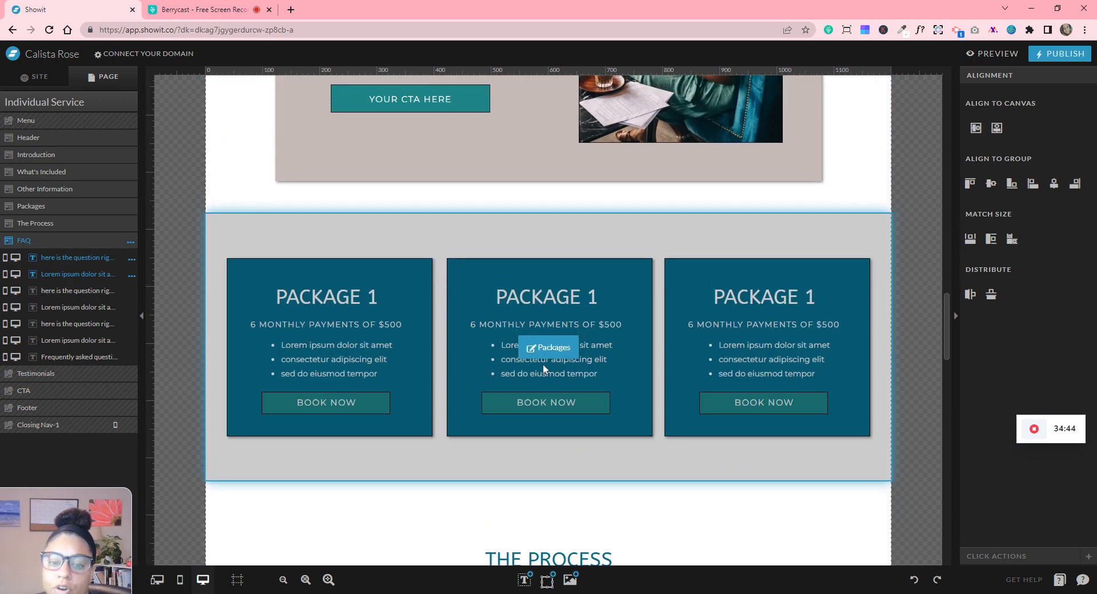
scroll(544, 368, "up", 20)
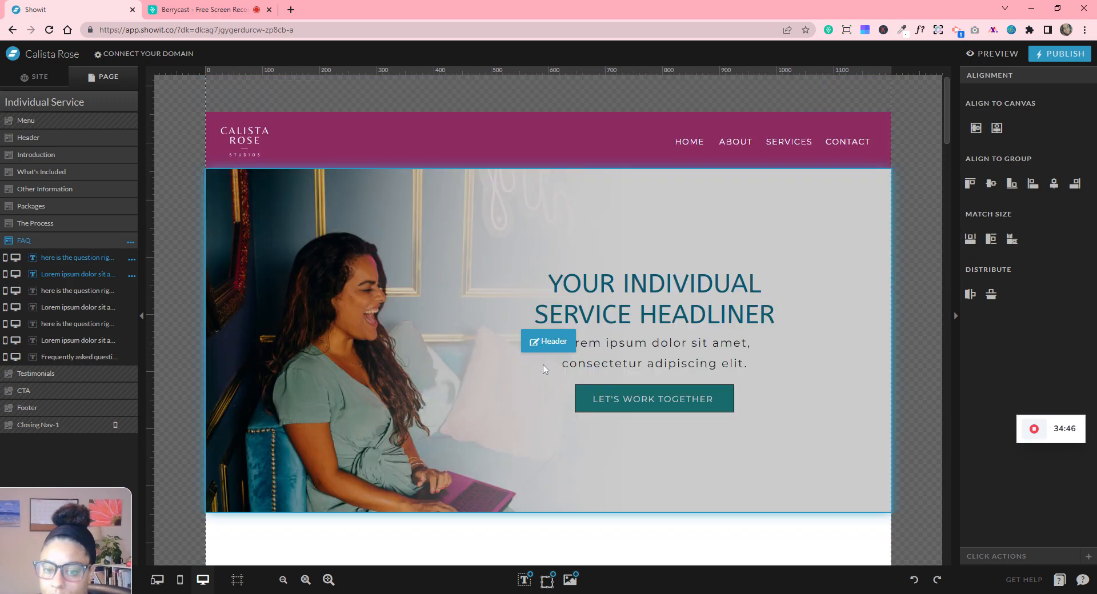
scroll(543, 365, "down", 7)
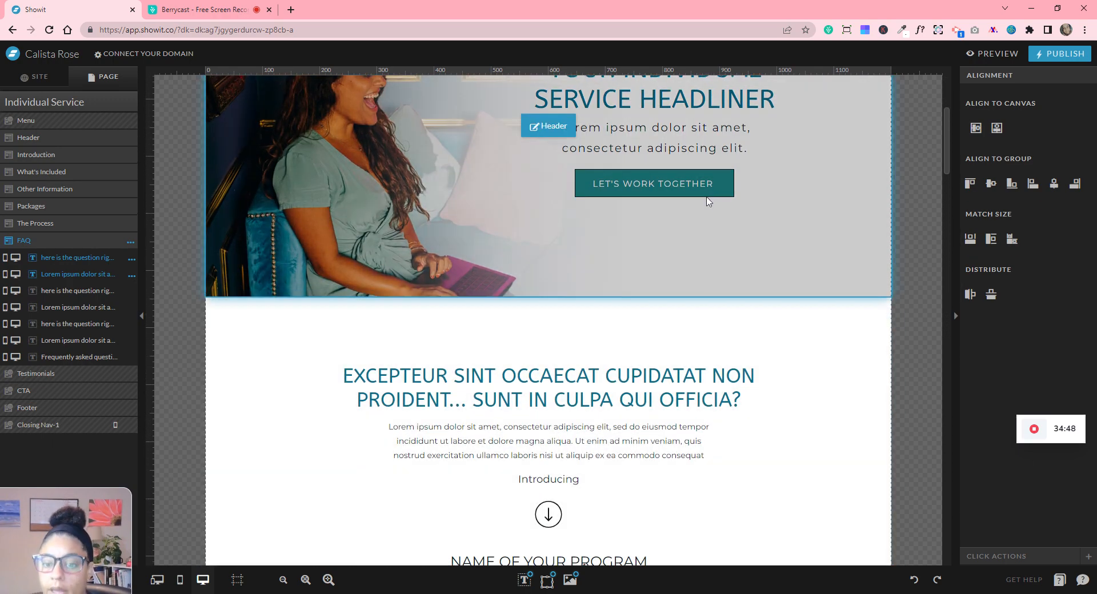
scroll(707, 201, "down", 15)
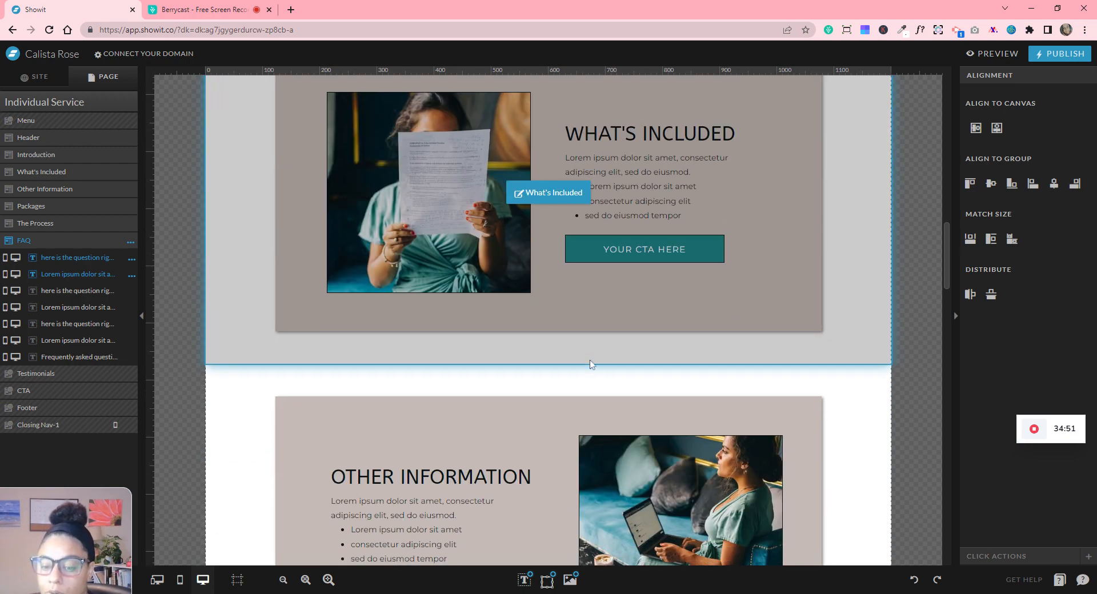
scroll(594, 365, "down", 12)
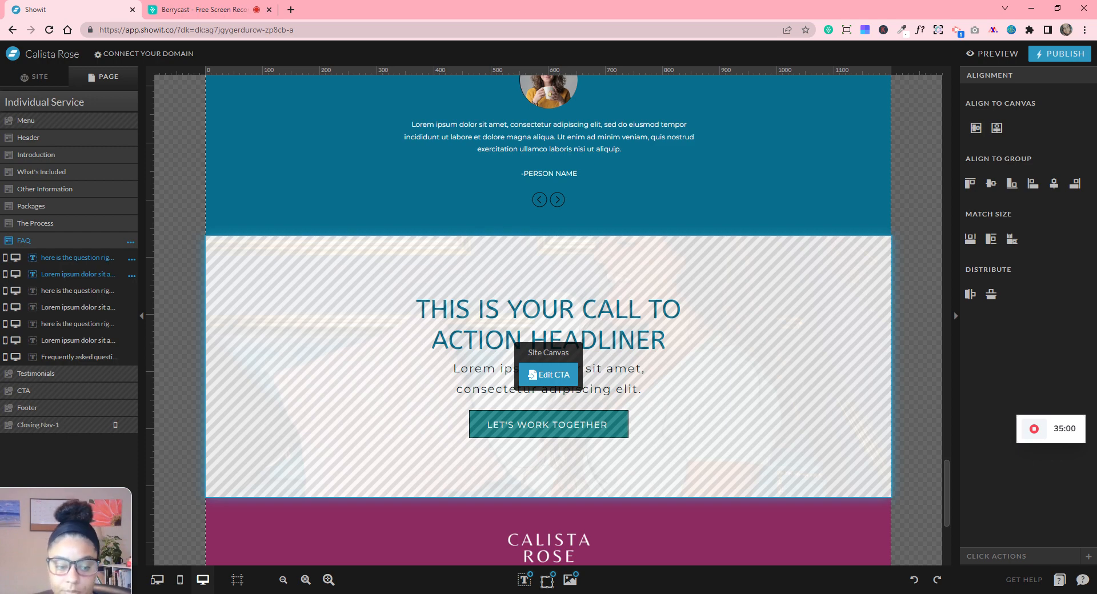
- Examine the desktop footer, and look back over the sections from the testimonials up to the introduction
left_click_drag(85, 501, 119, 429)
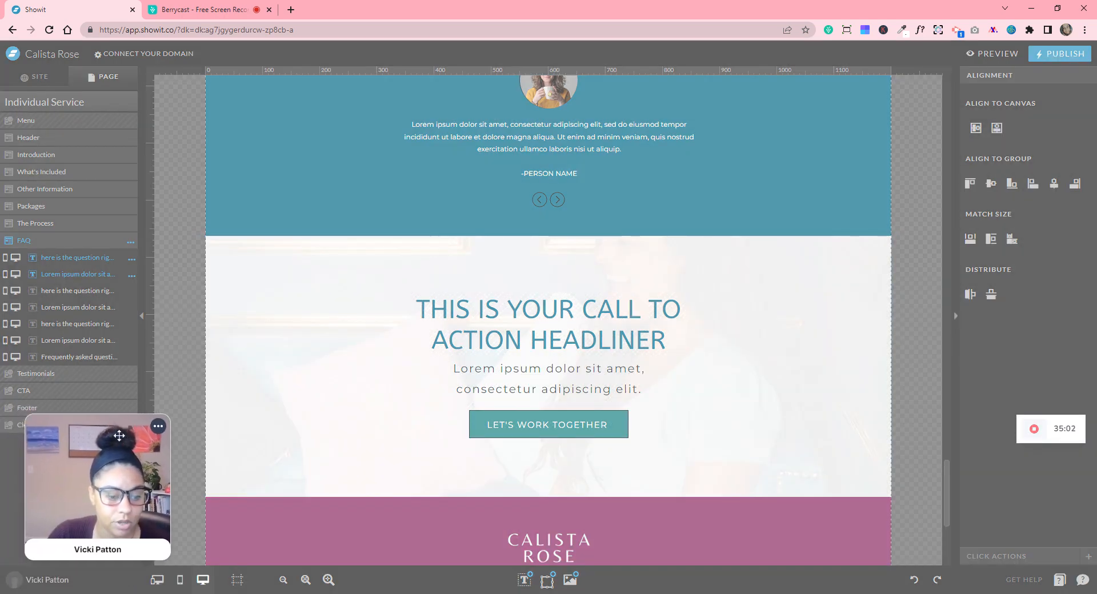
scroll(571, 420, "down", 5)
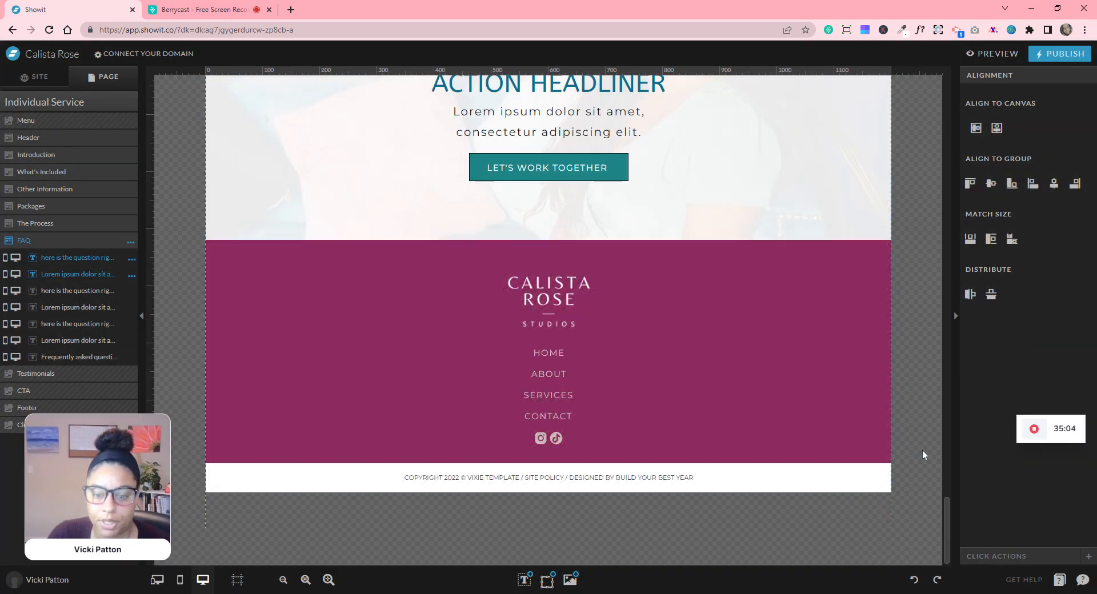
scroll(923, 450, "up", 5)
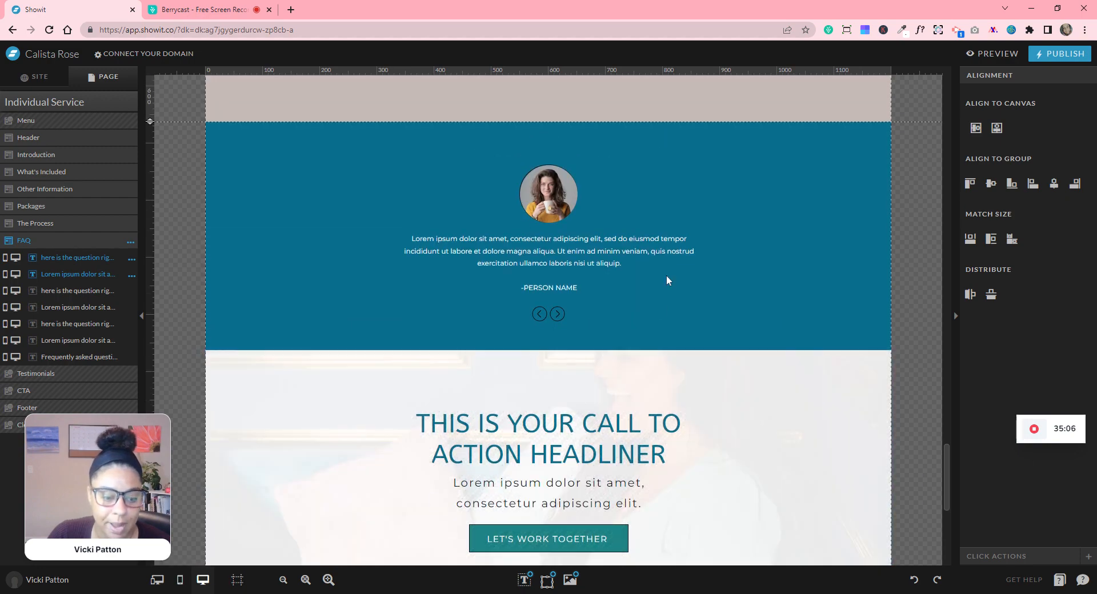
scroll(666, 276, "up", 10)
scroll(689, 361, "up", 5)
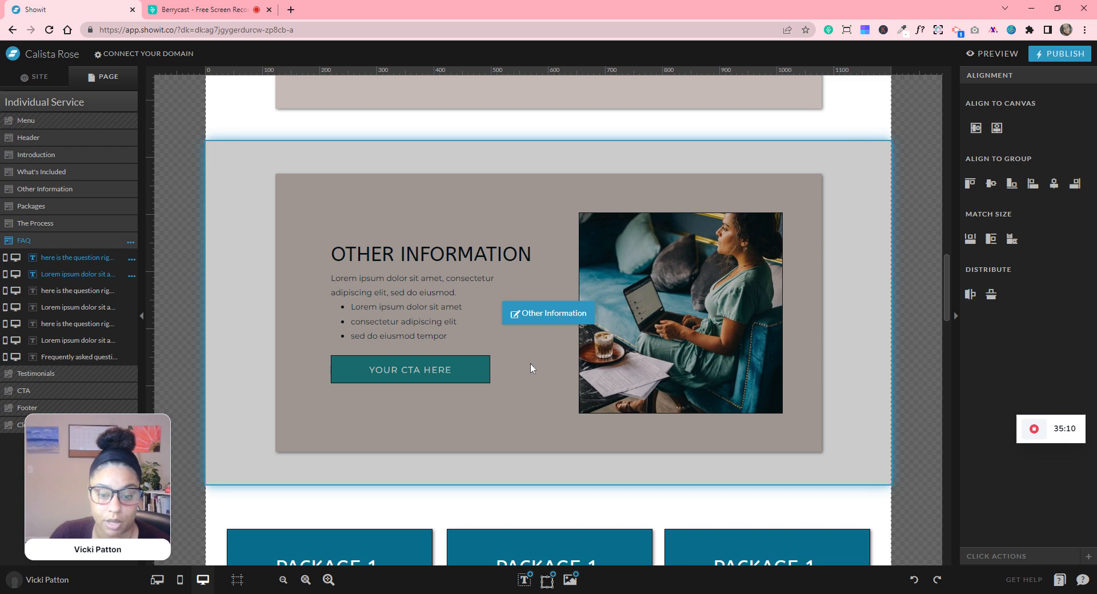
scroll(530, 369, "up", 3)
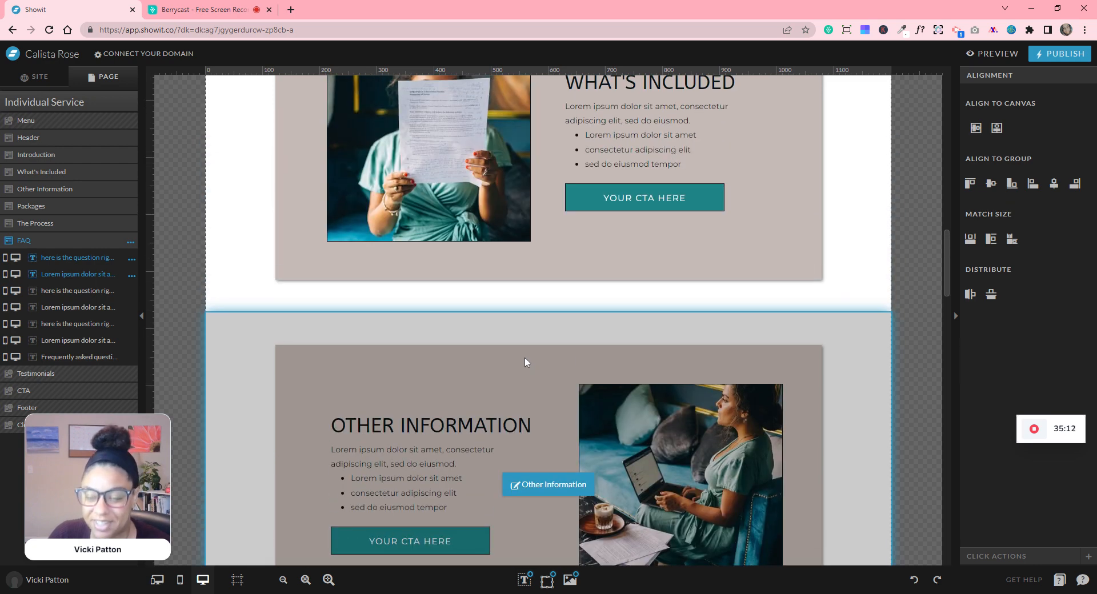
scroll(524, 361, "up", 10)
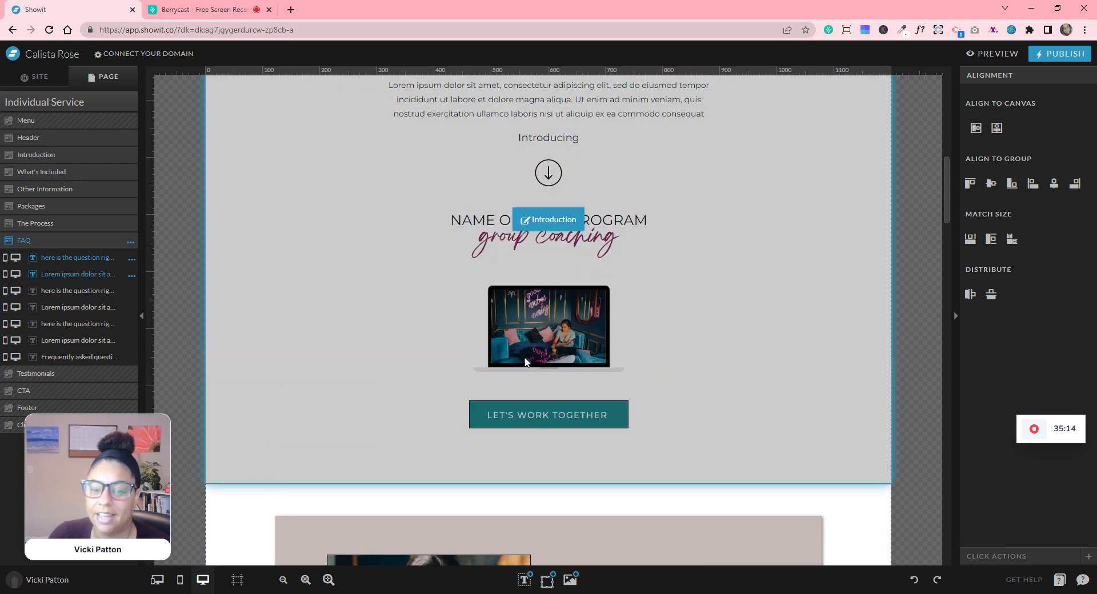